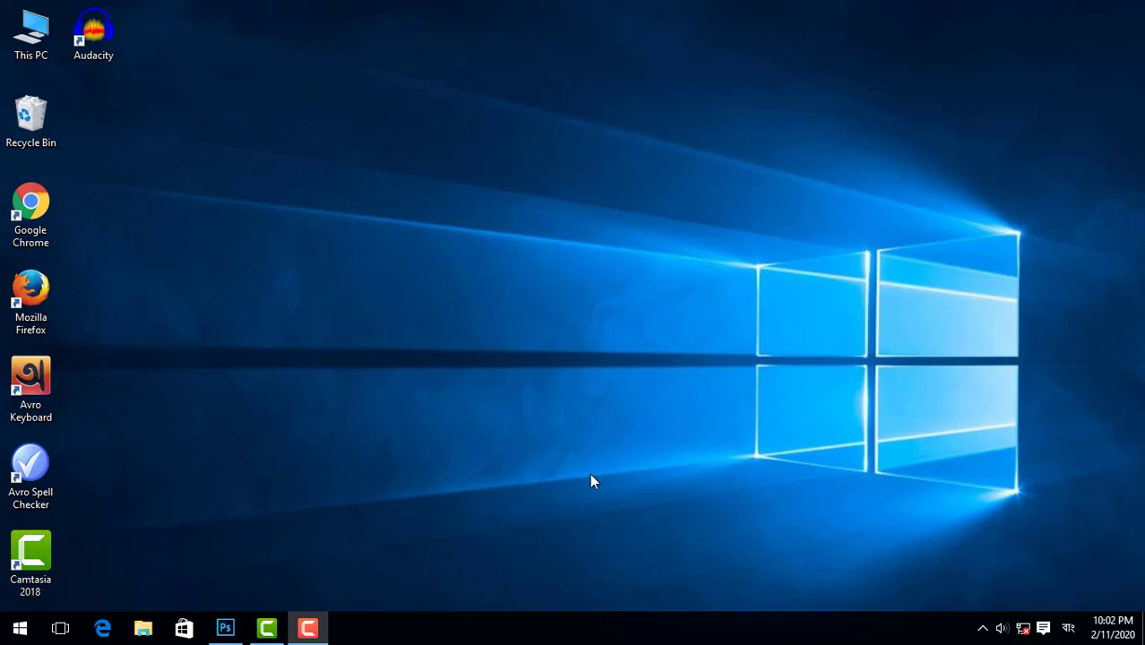
Step: Switch to Photoshop
{"action": "left_click", "coordinate": [225, 627]}
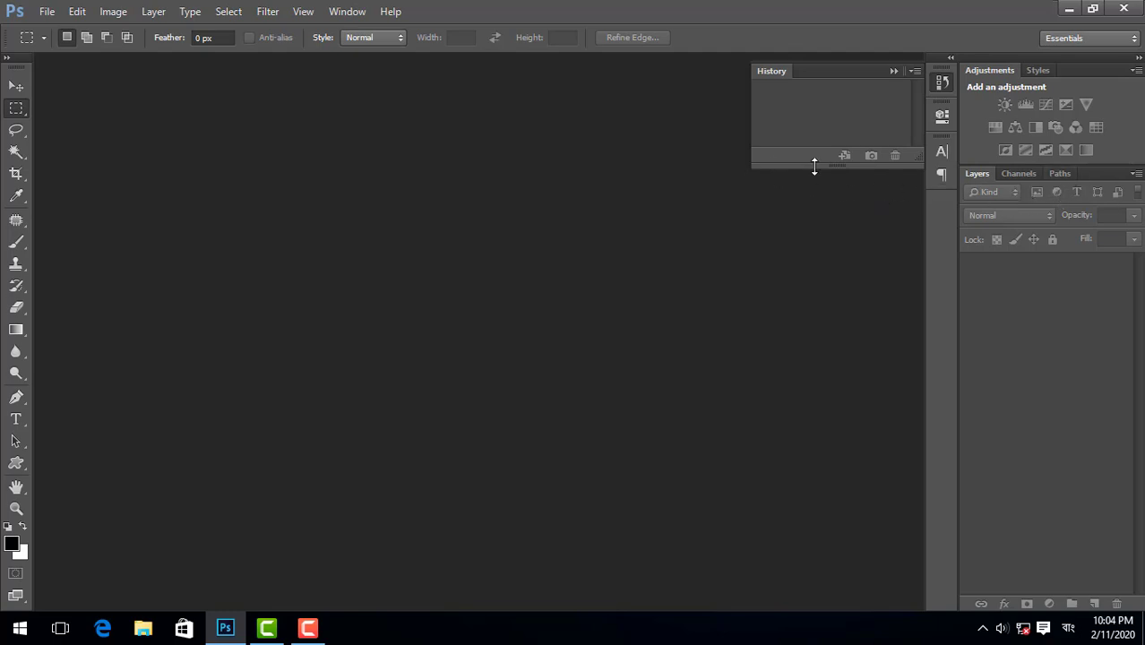
{"action": "left_click", "coordinate": [44, 10]}
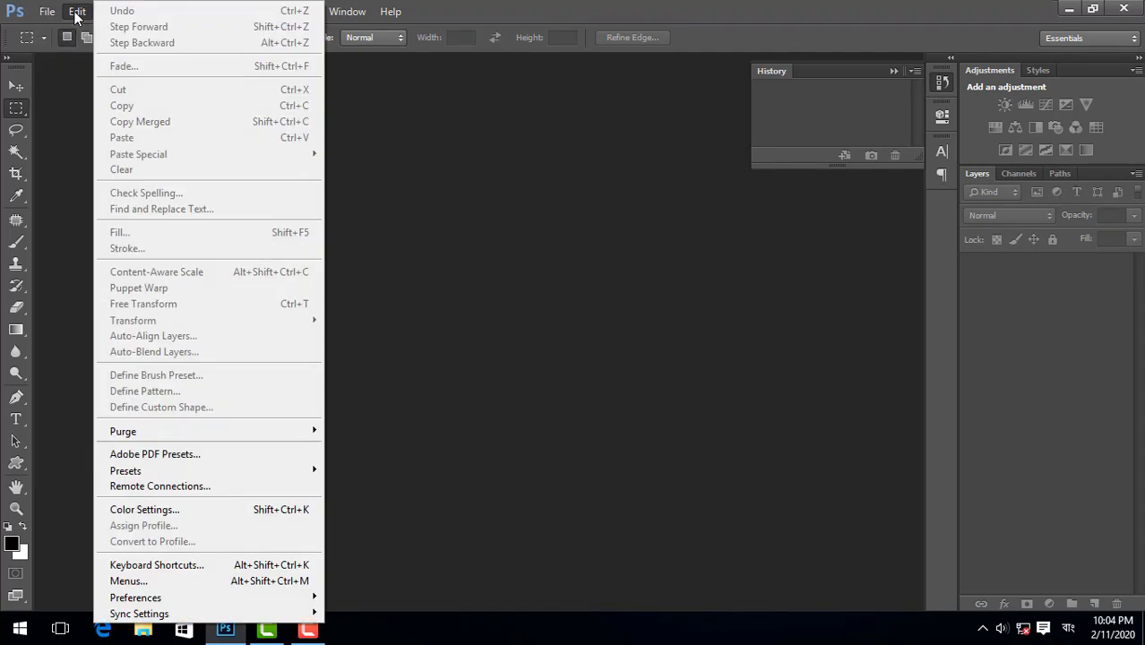
{"action": "left_click", "coordinate": [77, 11]}
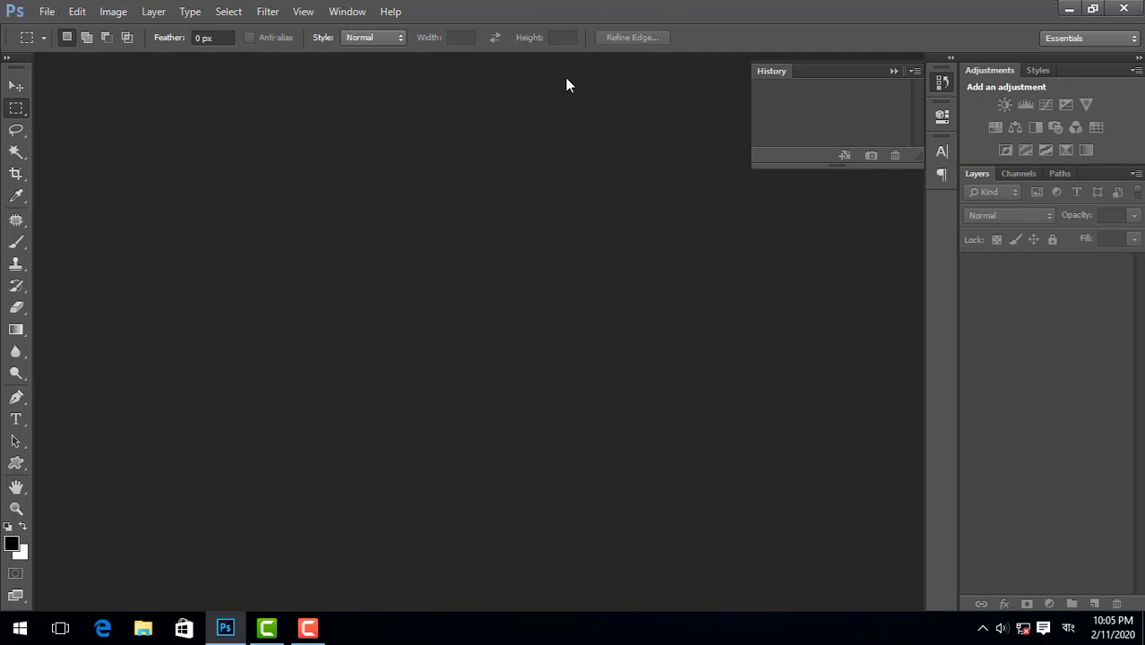
{"action": "left_click", "coordinate": [46, 13]}
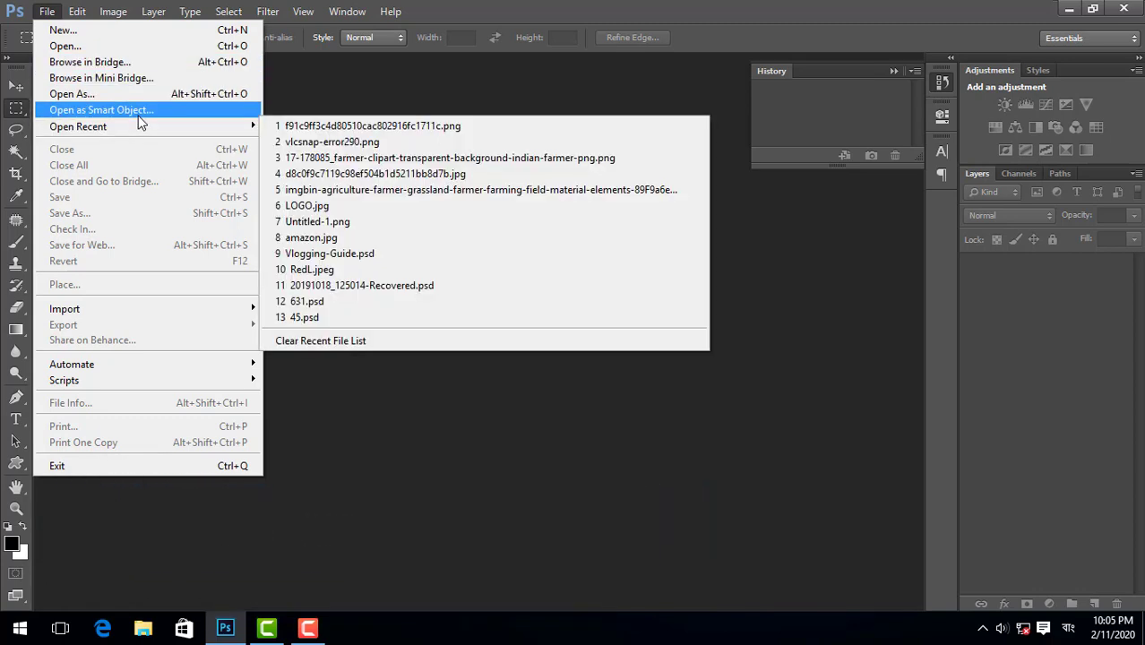
{"action": "mouse_move", "coordinate": [140, 129]}
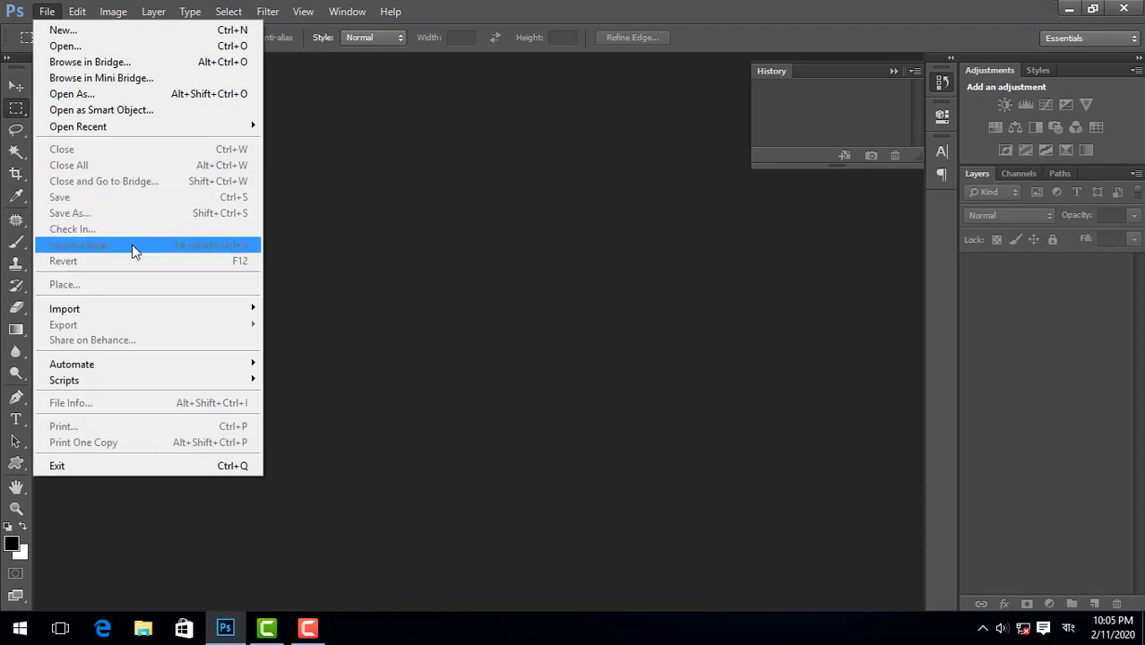
{"action": "mouse_move", "coordinate": [130, 314]}
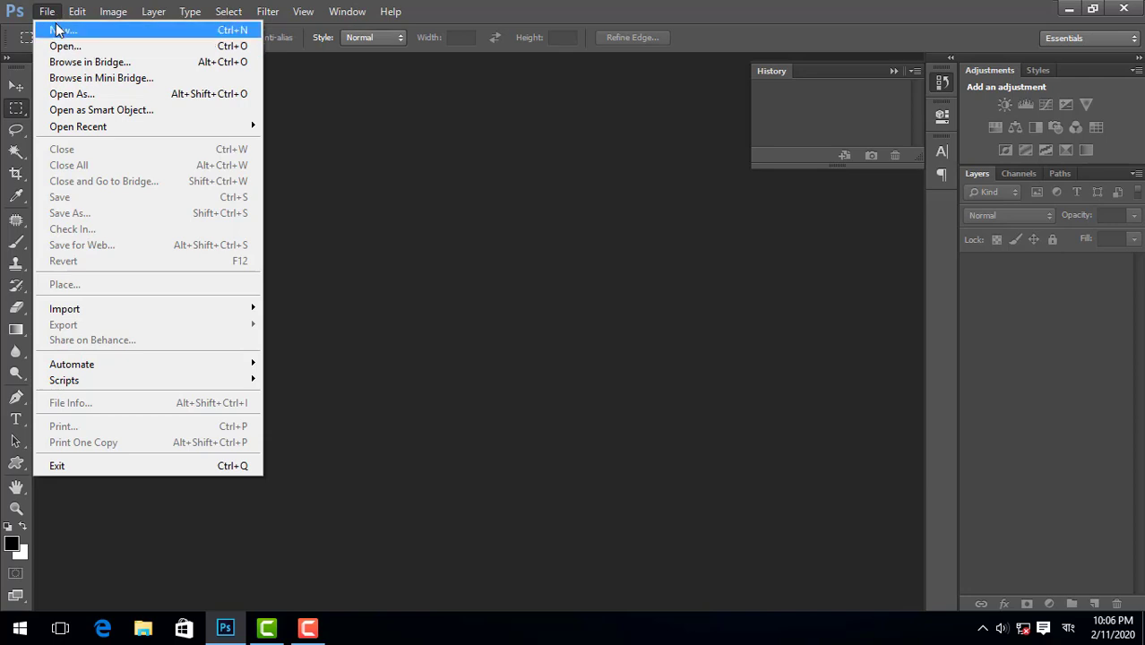
{"action": "left_click", "coordinate": [57, 30]}
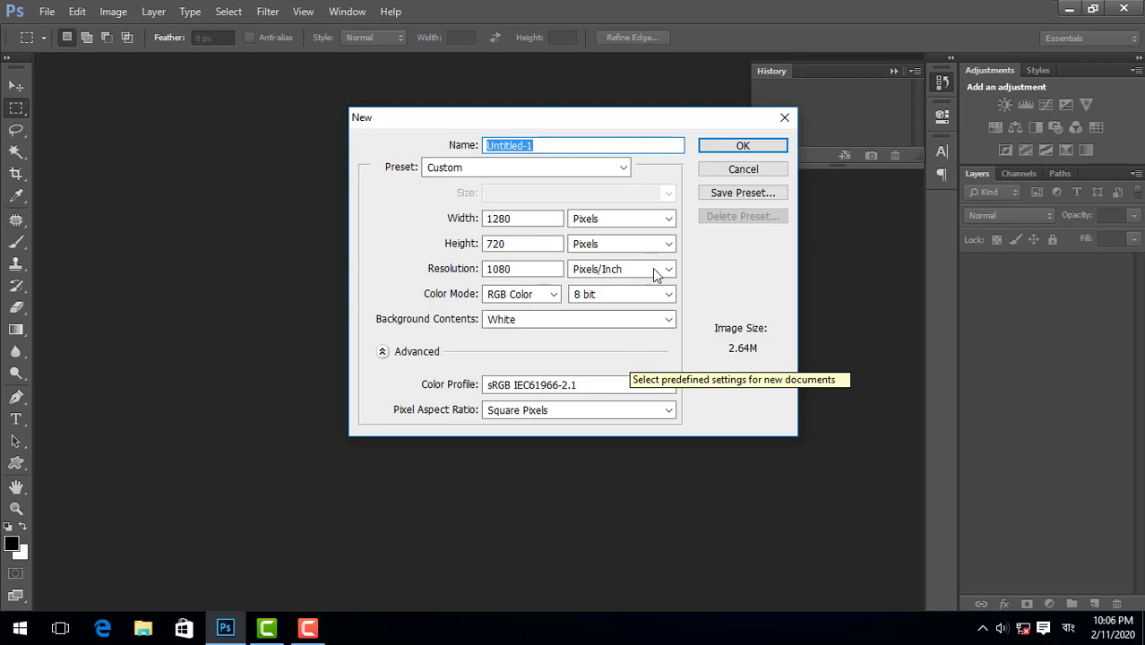
{"action": "left_click", "coordinate": [792, 115]}
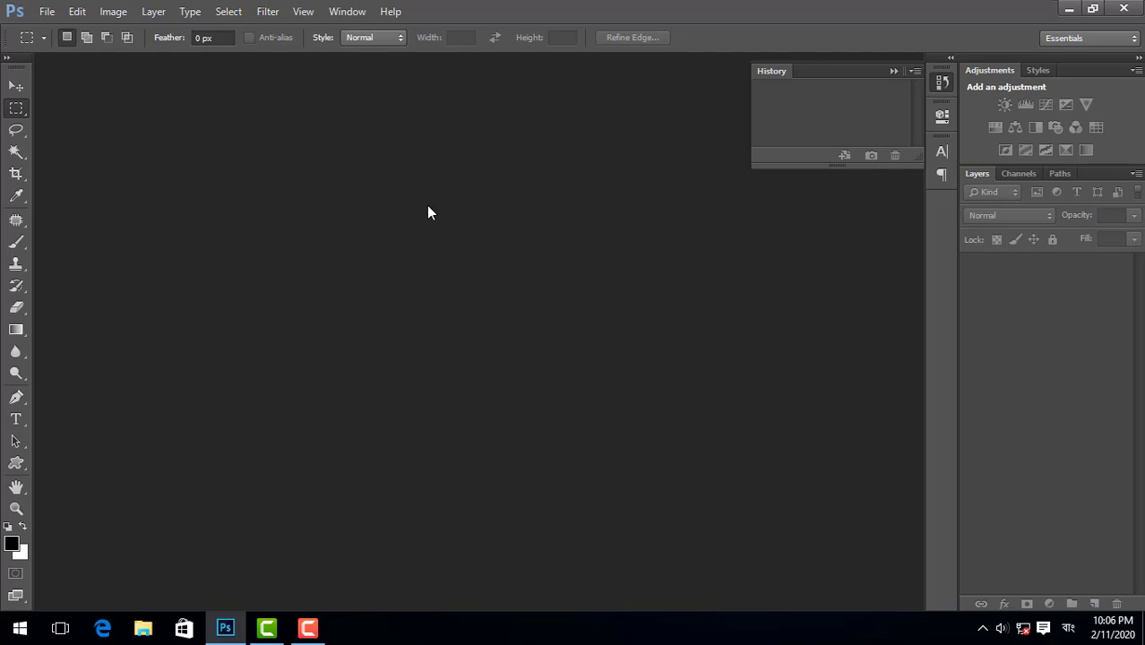
Step: Start a new document and name it "our school"
{"action": "left_click", "coordinate": [47, 12]}
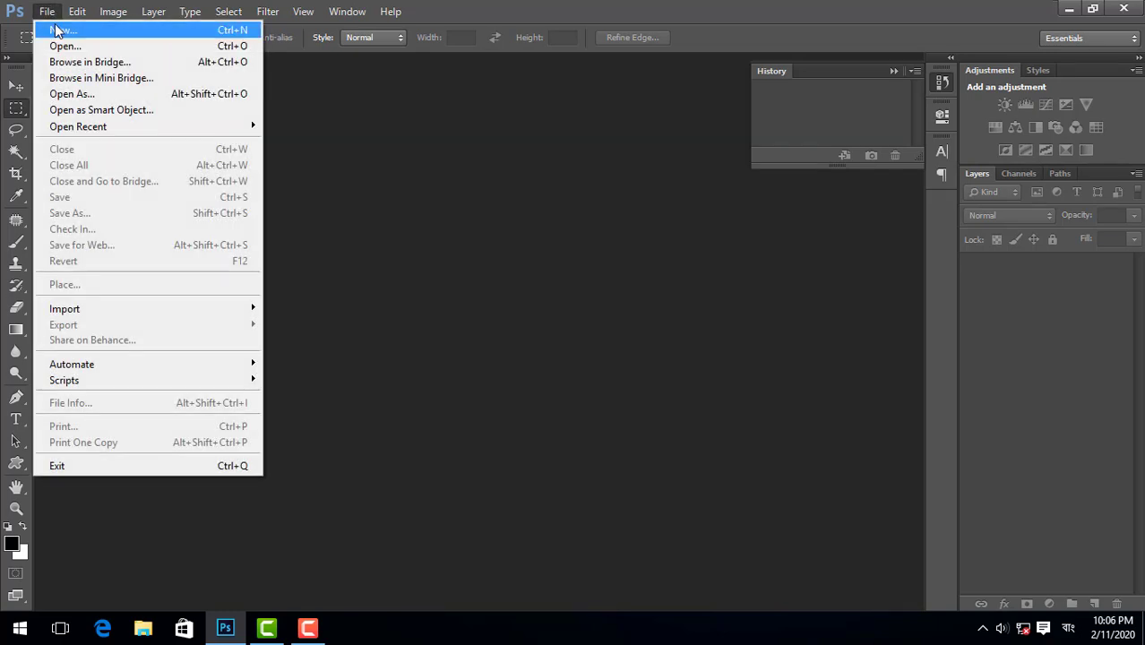
{"action": "left_click", "coordinate": [57, 31]}
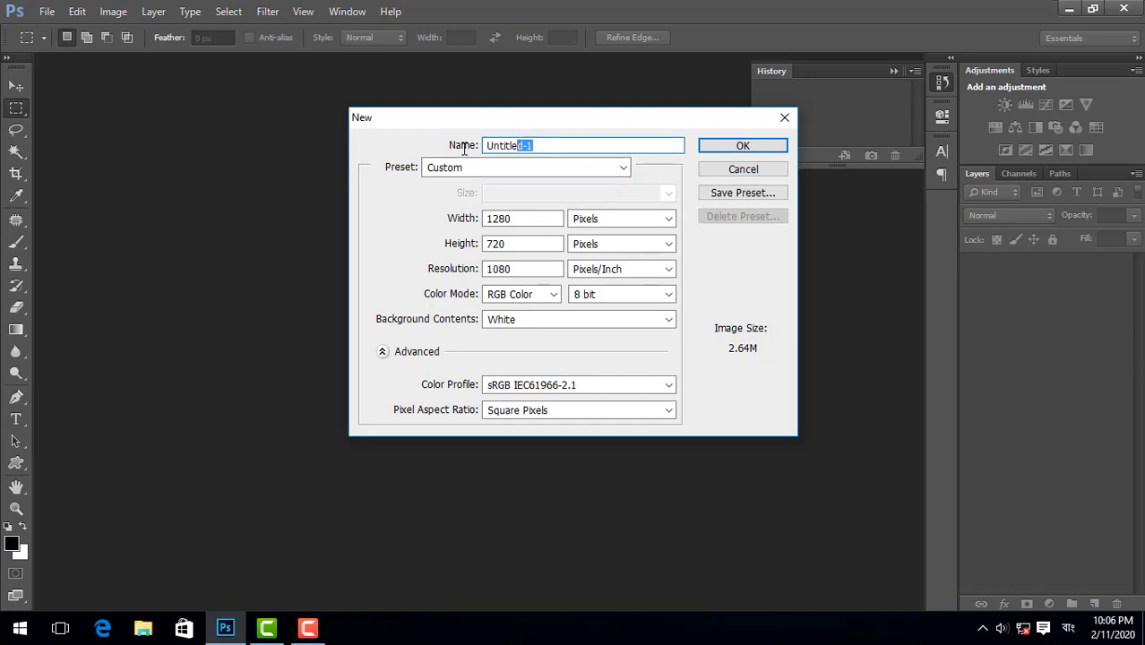
{"action": "key", "text": "BackSpace"}
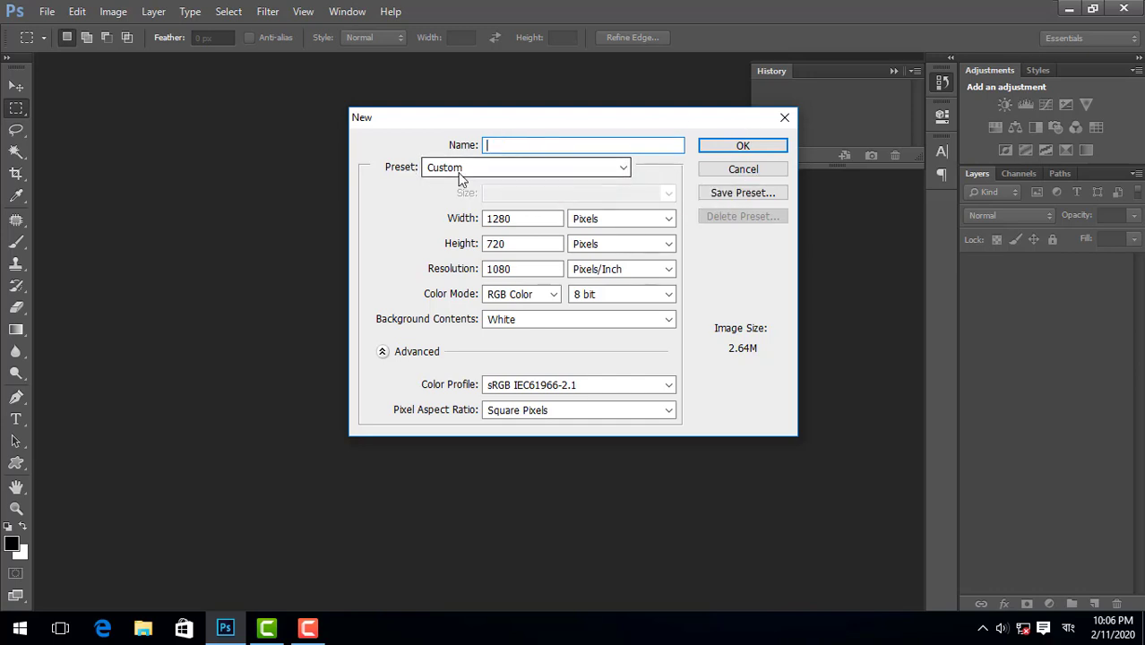
{"action": "type", "text": "our school"}
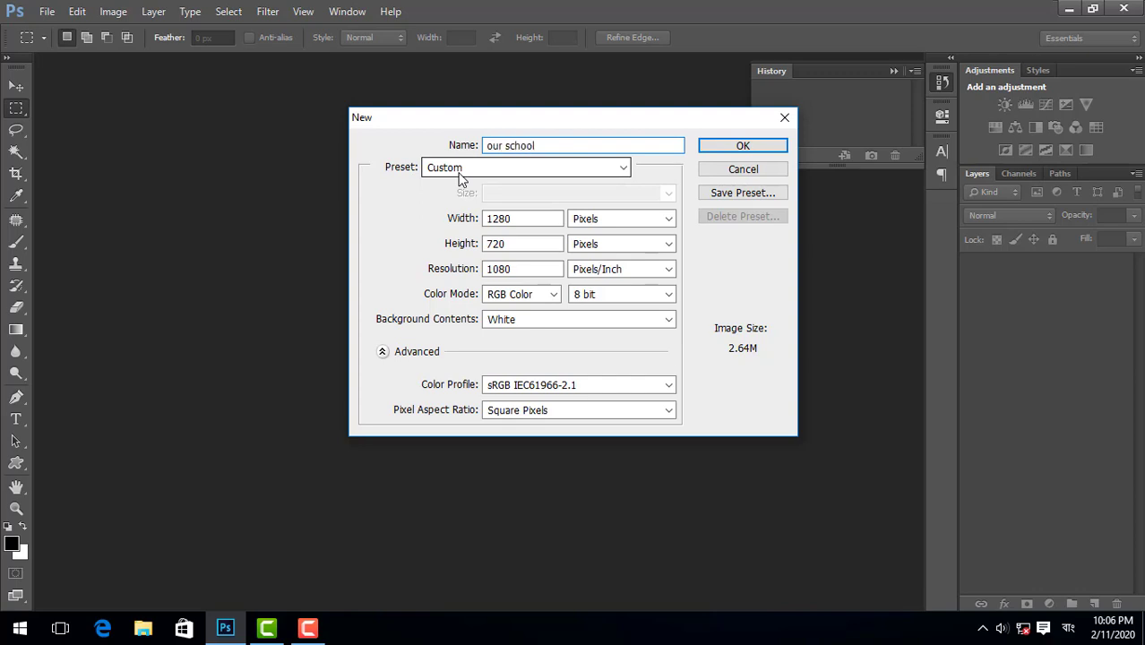
Step: Apply the U.S. Paper preset to the new document
{"action": "left_click", "coordinate": [517, 172]}
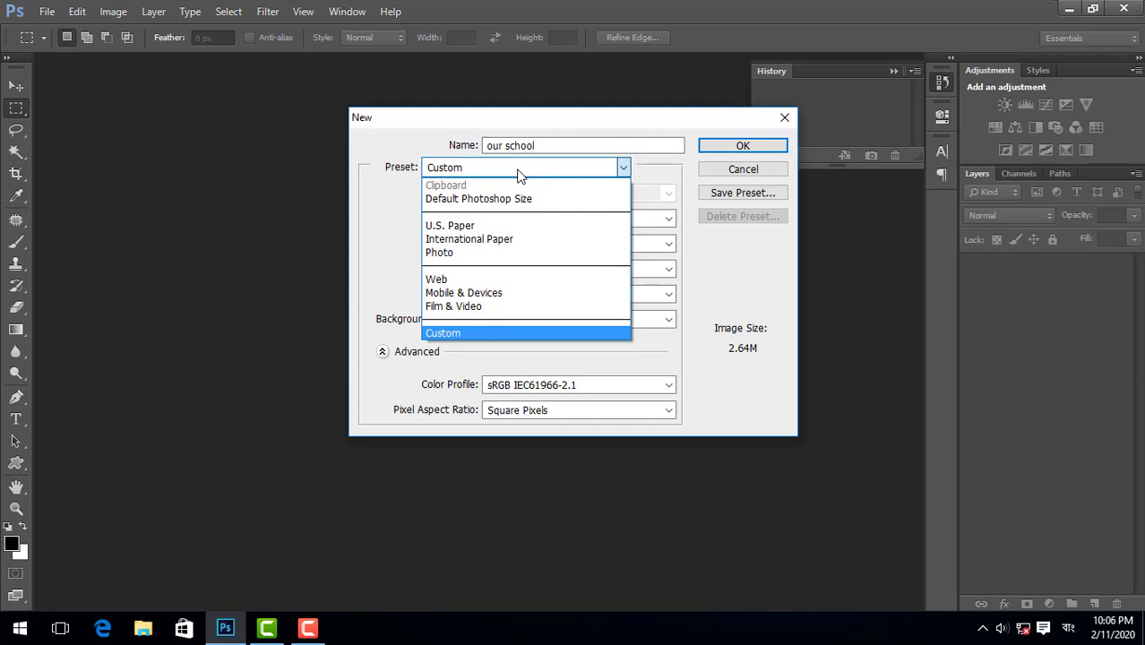
{"action": "left_click", "coordinate": [532, 171]}
{"action": "left_click", "coordinate": [533, 171]}
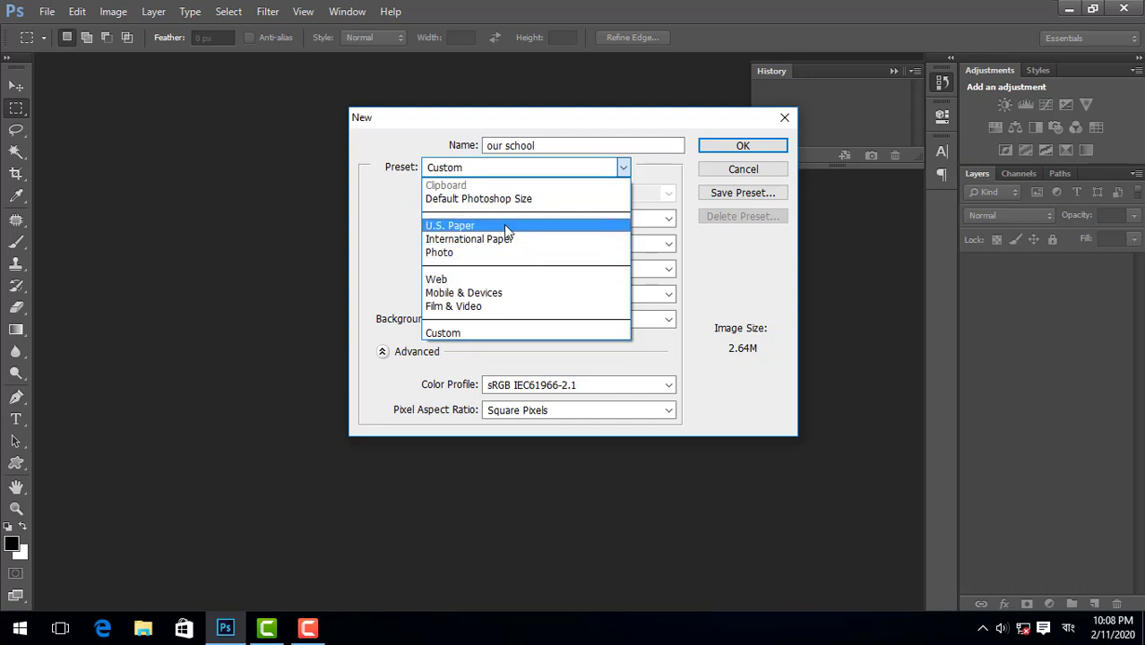
{"action": "left_click", "coordinate": [504, 225]}
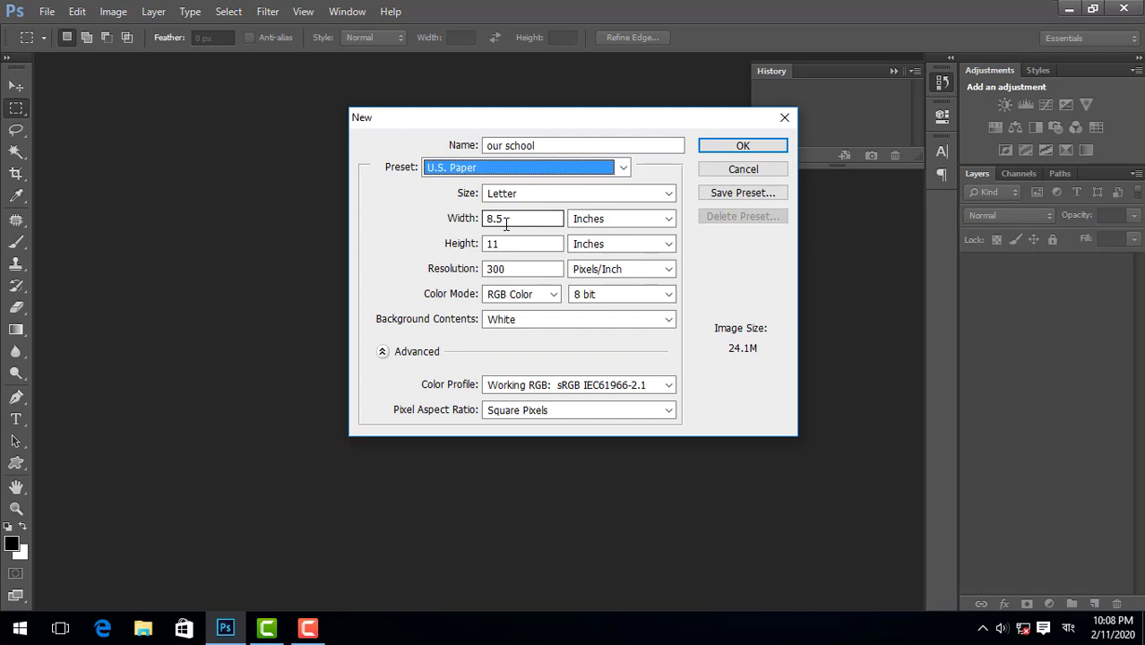
Step: Try the Legal paper size and return the size to Letter
{"action": "left_click", "coordinate": [607, 201]}
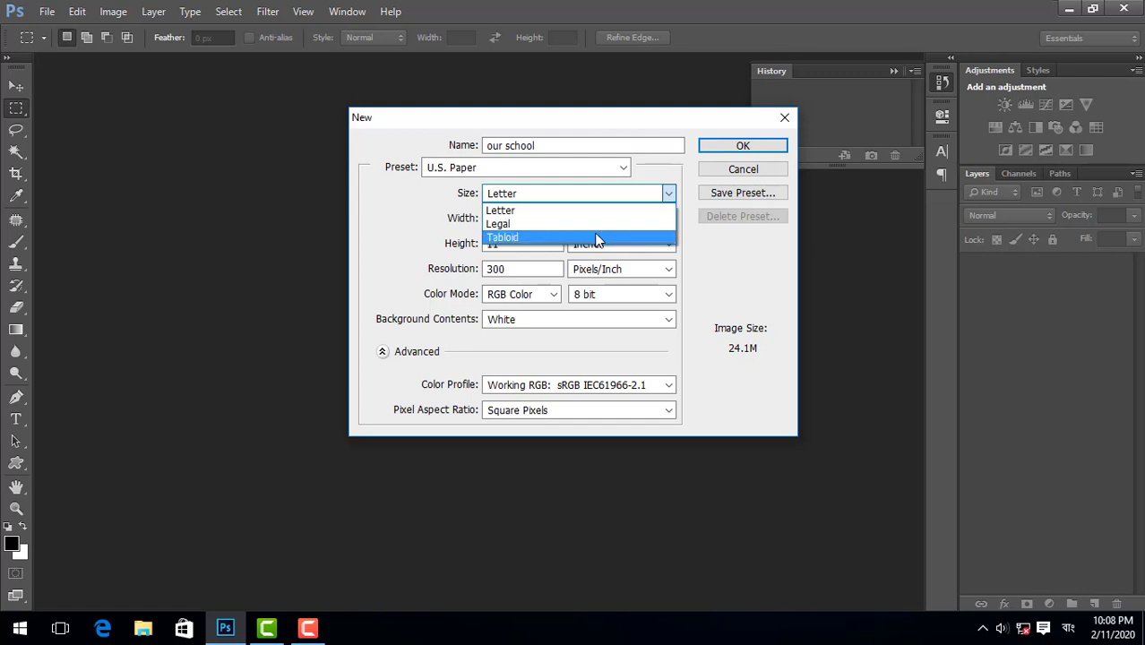
{"action": "left_click", "coordinate": [656, 201]}
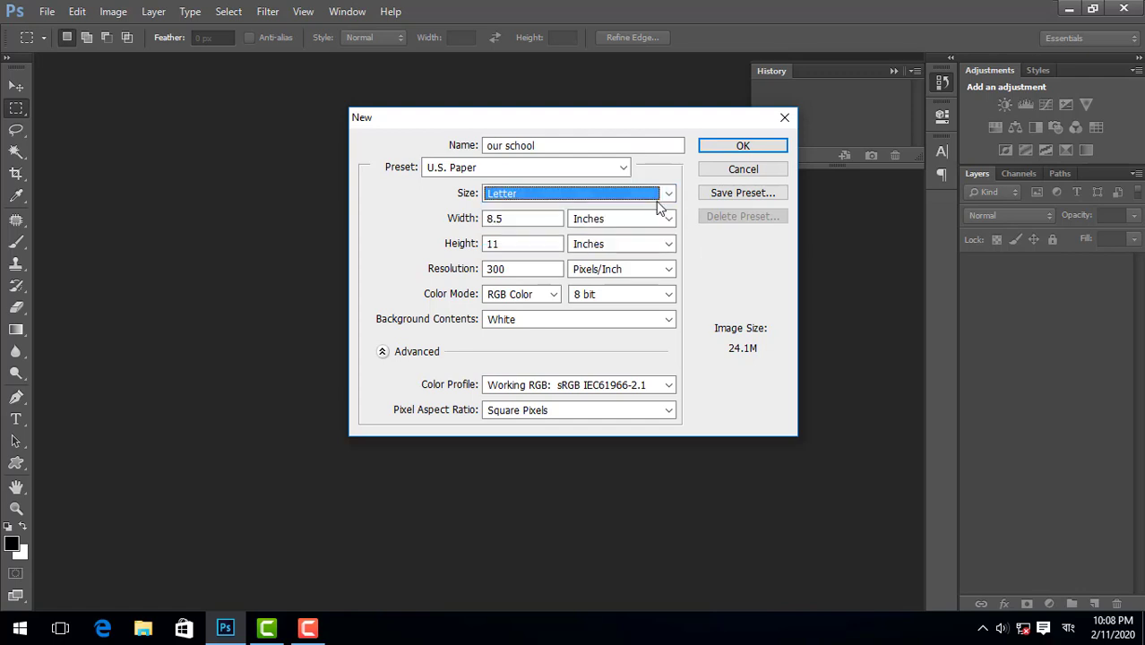
{"action": "left_click", "coordinate": [652, 198]}
{"action": "left_click", "coordinate": [634, 223]}
{"action": "left_click", "coordinate": [622, 200]}
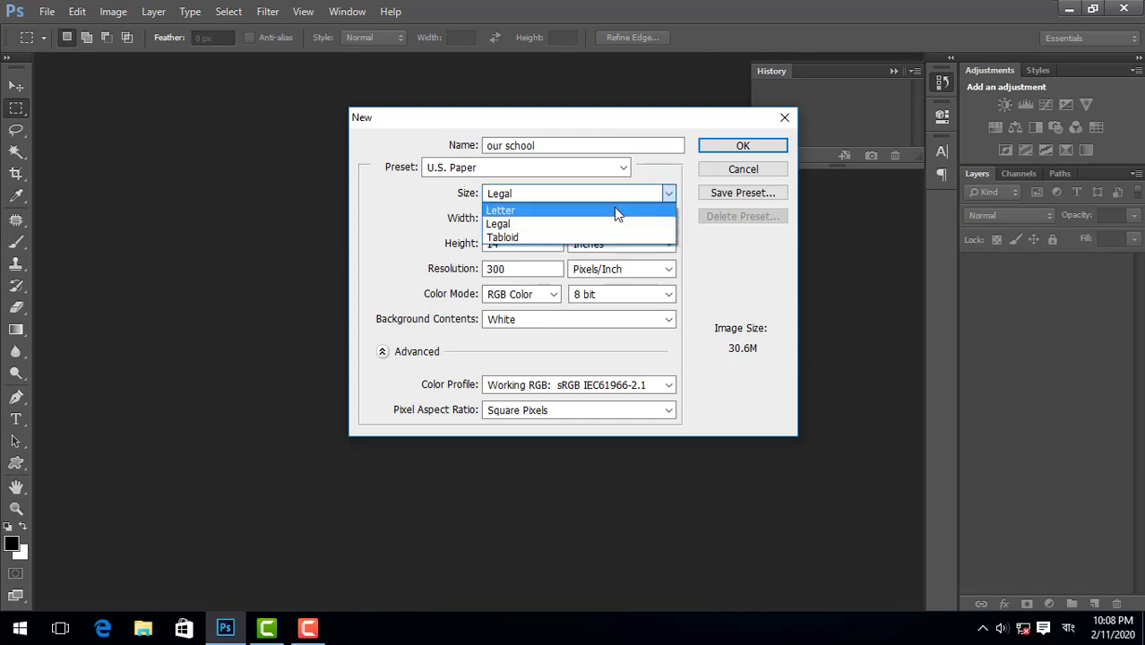
{"action": "left_click", "coordinate": [617, 212]}
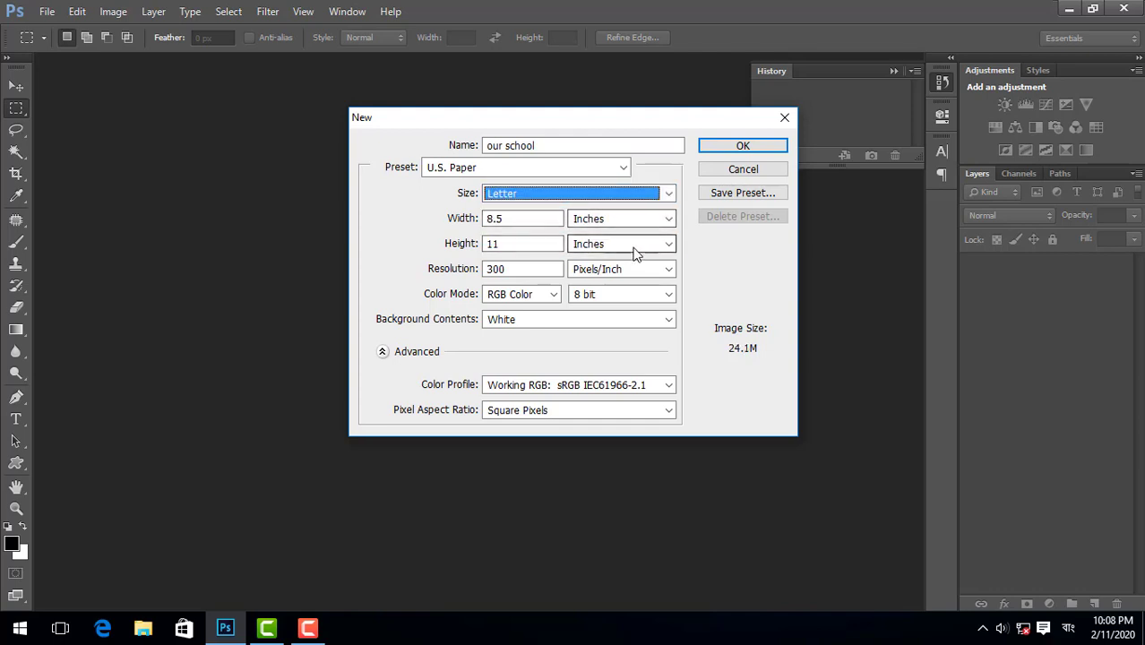
Step: Set the units of the new document's width and height to pixels
{"action": "left_click", "coordinate": [629, 220]}
{"action": "left_click", "coordinate": [628, 237]}
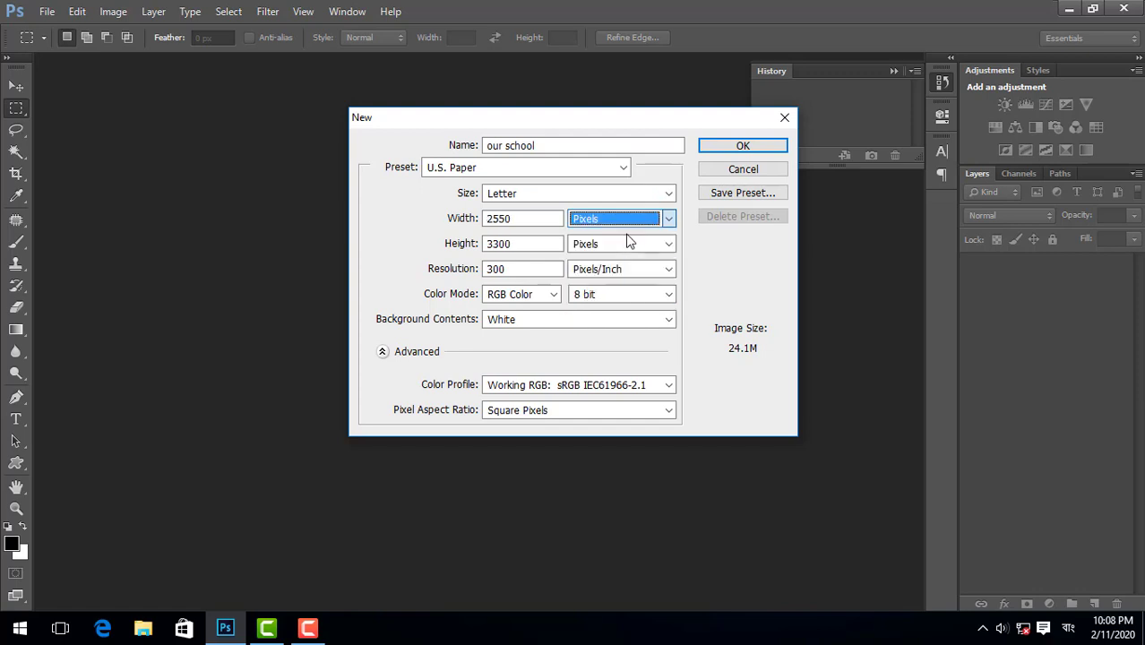
{"action": "left_click", "coordinate": [533, 218]}
{"action": "left_click", "coordinate": [526, 242]}
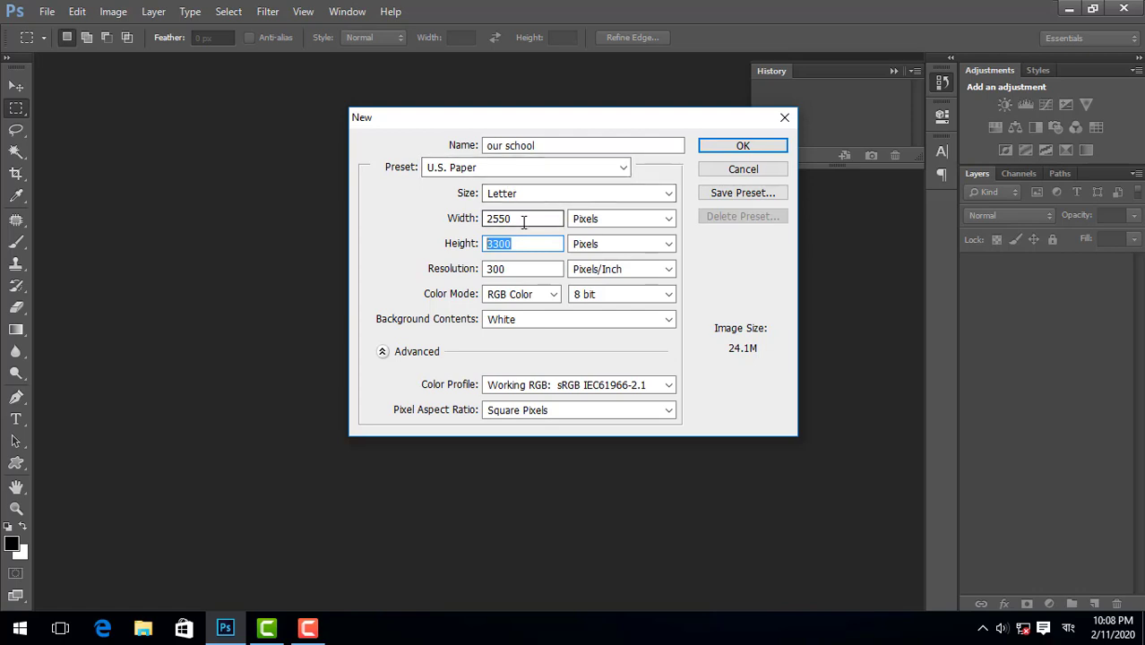
{"action": "left_click", "coordinate": [524, 221]}
{"action": "left_click", "coordinate": [519, 244]}
{"action": "left_click", "coordinate": [520, 268]}
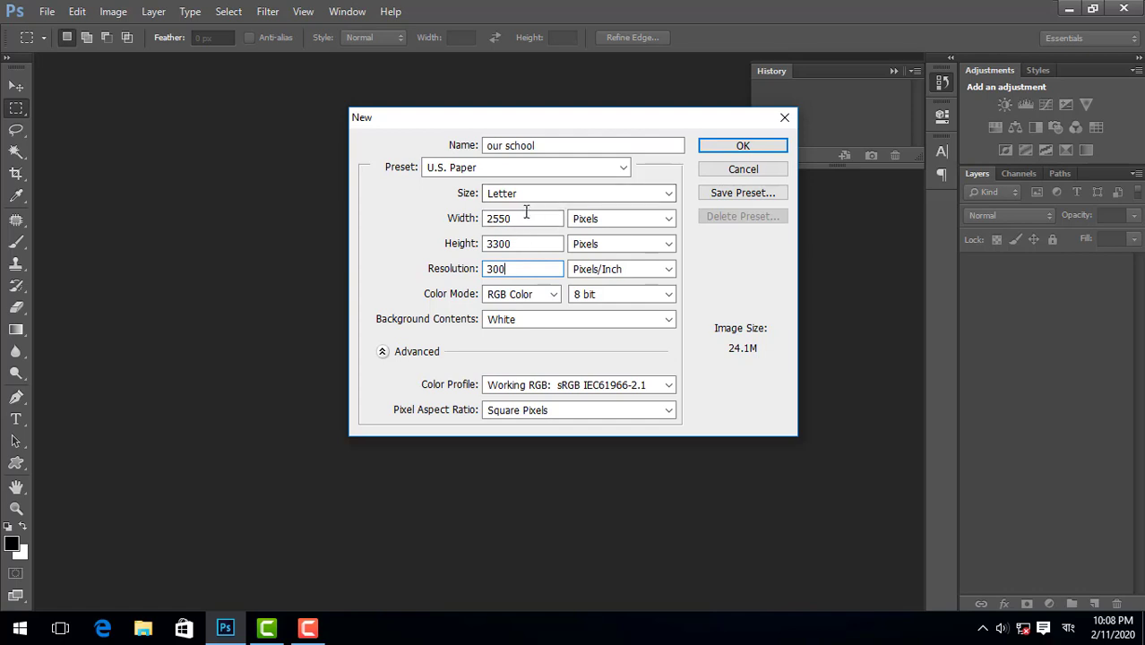
{"action": "double_click", "coordinate": [519, 268]}
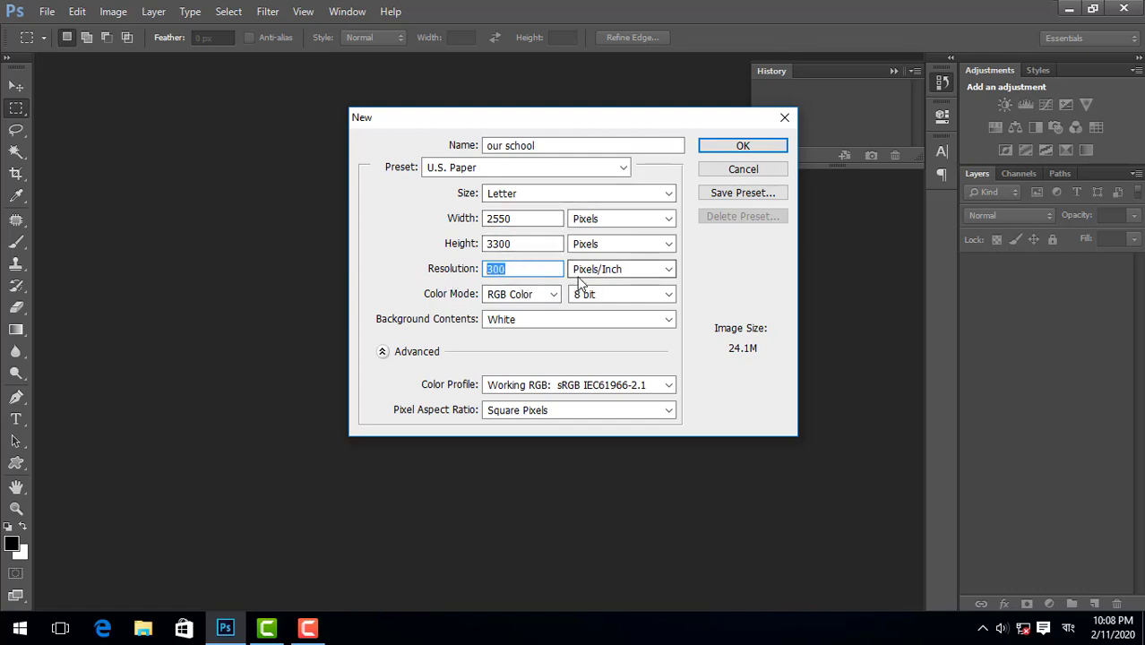
Step: Set the new document's color mode to RGB Color and its background contents to White
{"action": "left_click", "coordinate": [542, 294]}
{"action": "left_click", "coordinate": [543, 292]}
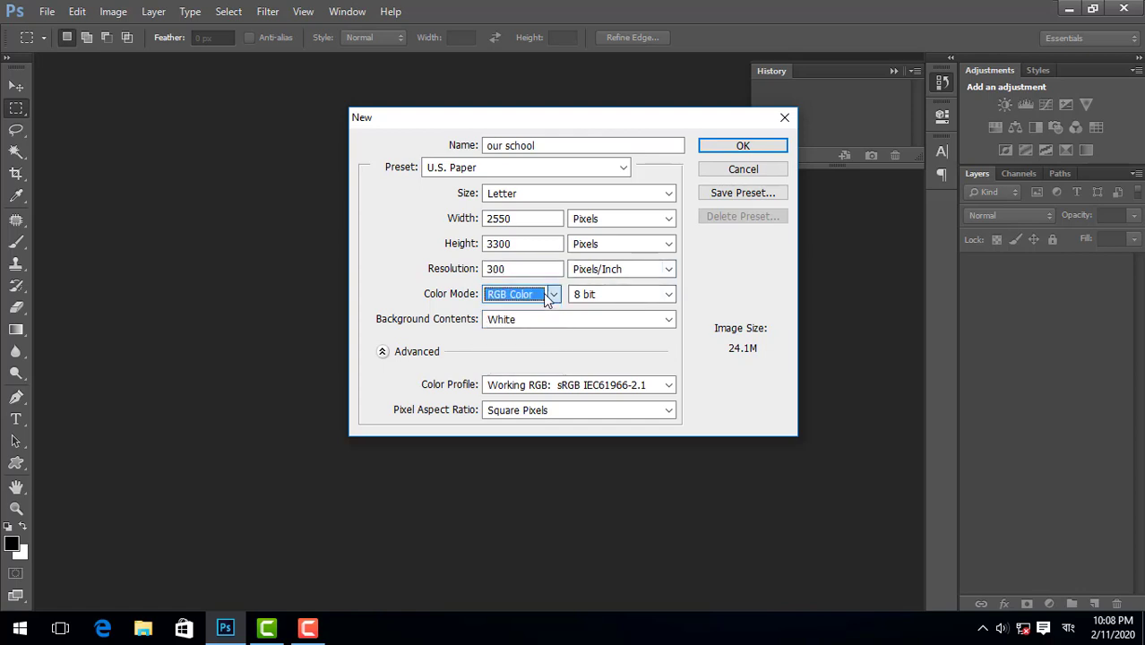
{"action": "left_click", "coordinate": [548, 296]}
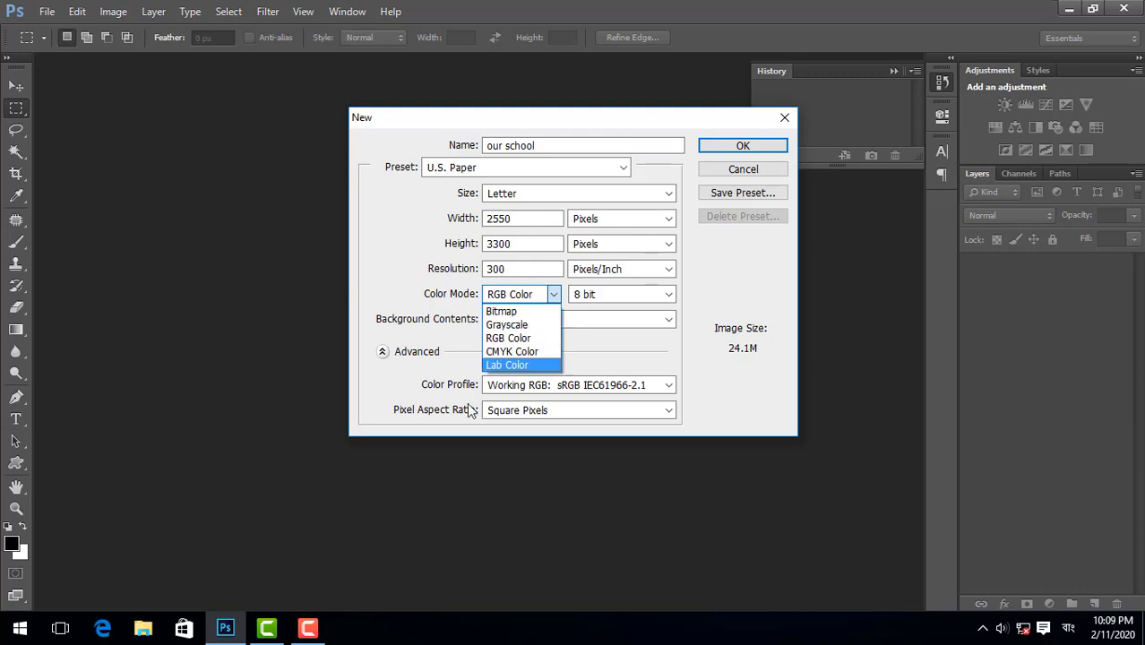
{"action": "left_click", "coordinate": [519, 338]}
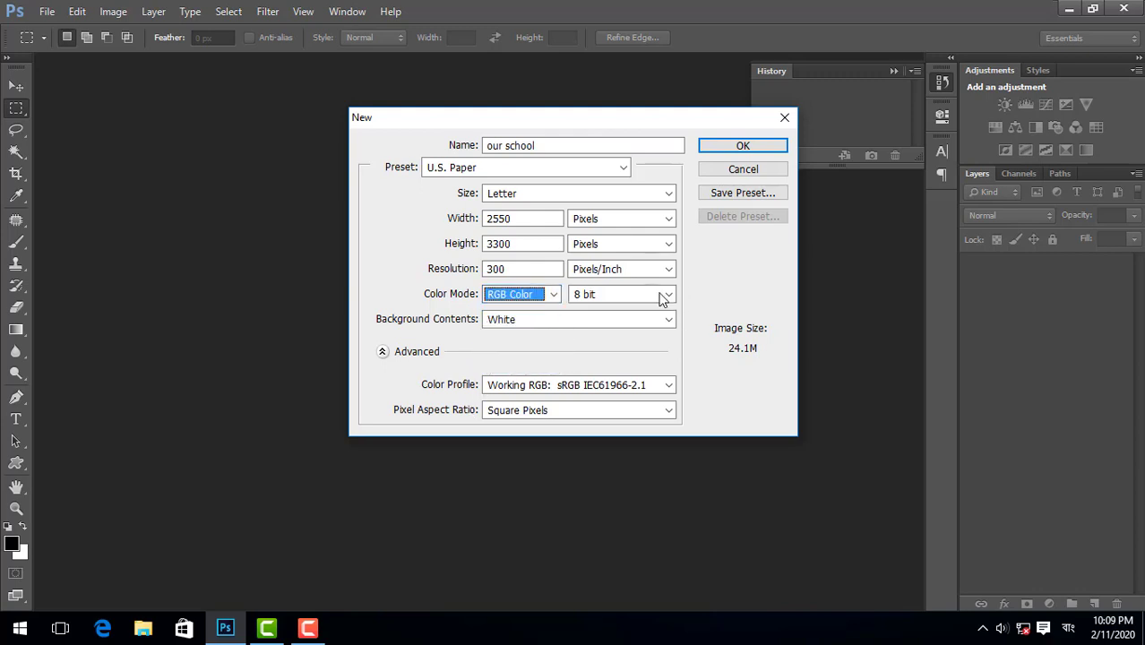
{"action": "left_click", "coordinate": [562, 320]}
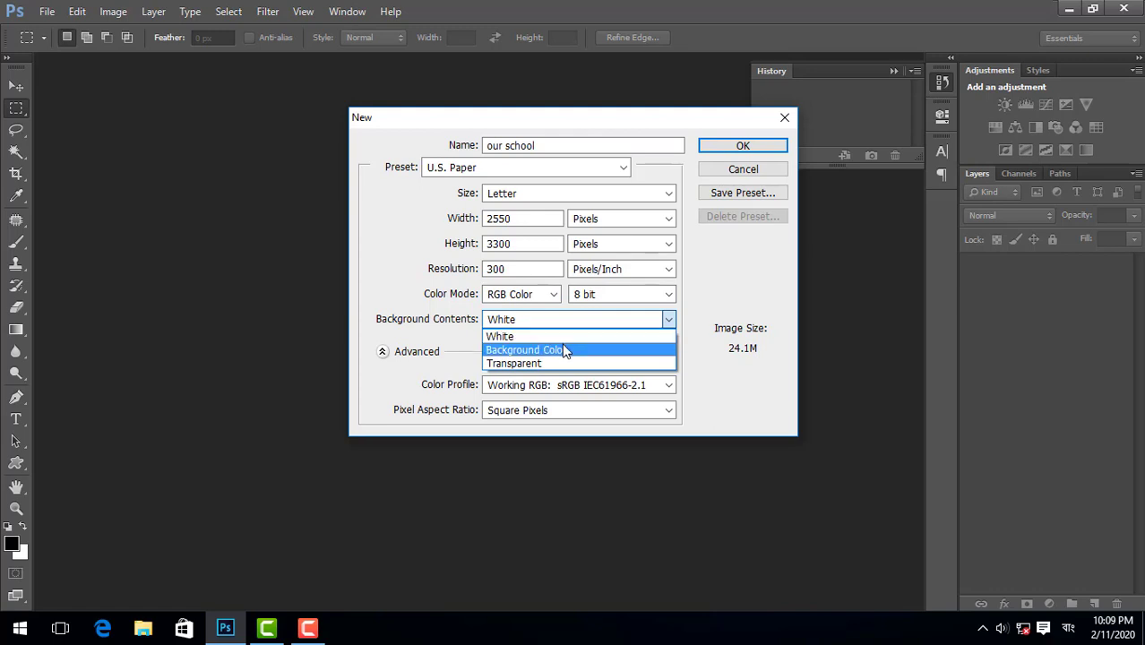
{"action": "left_click", "coordinate": [564, 350]}
{"action": "left_click", "coordinate": [570, 323]}
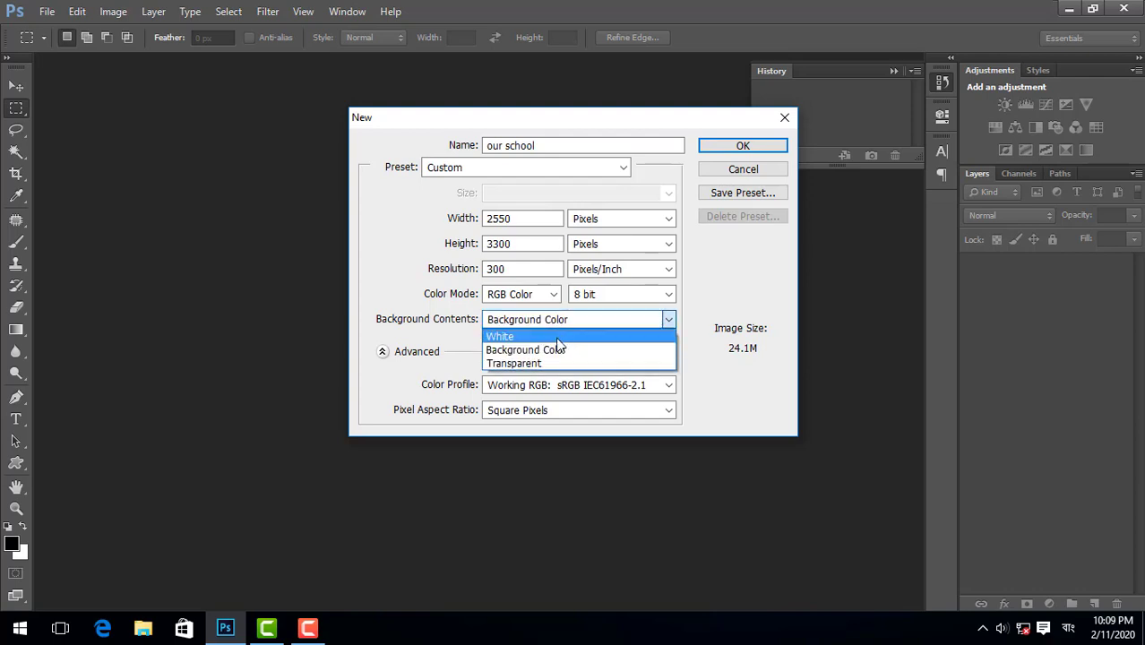
{"action": "left_click", "coordinate": [557, 339]}
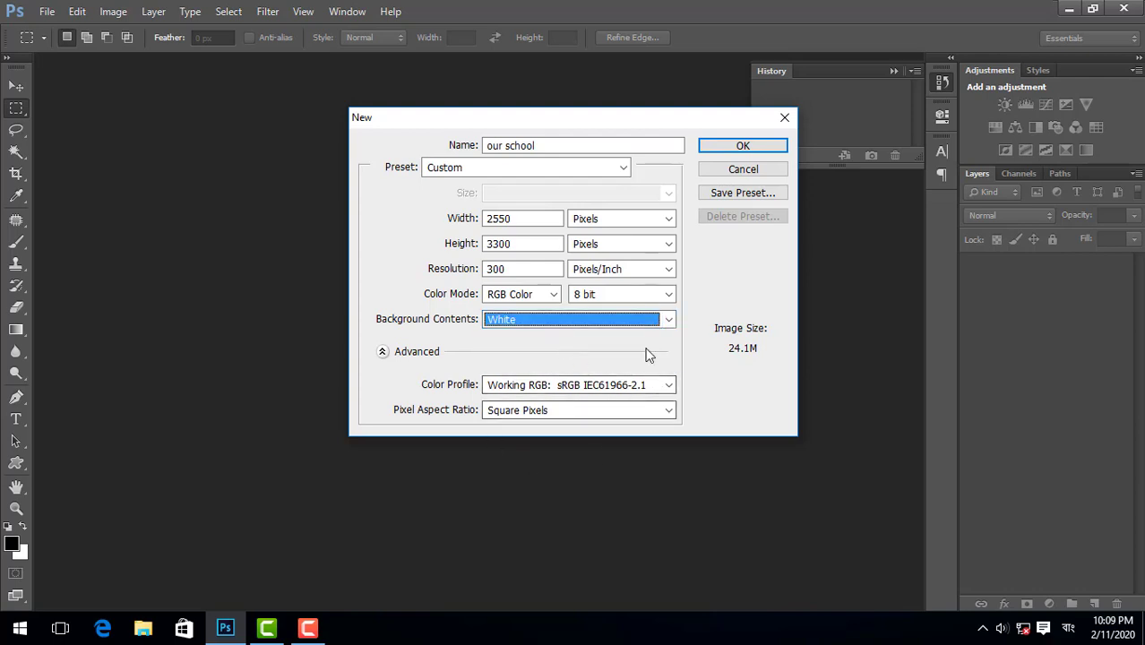
Step: Create the document with the Working RGB: sRGB IEC61966-2.1 color profile and square pixels
{"action": "left_click", "coordinate": [386, 352]}
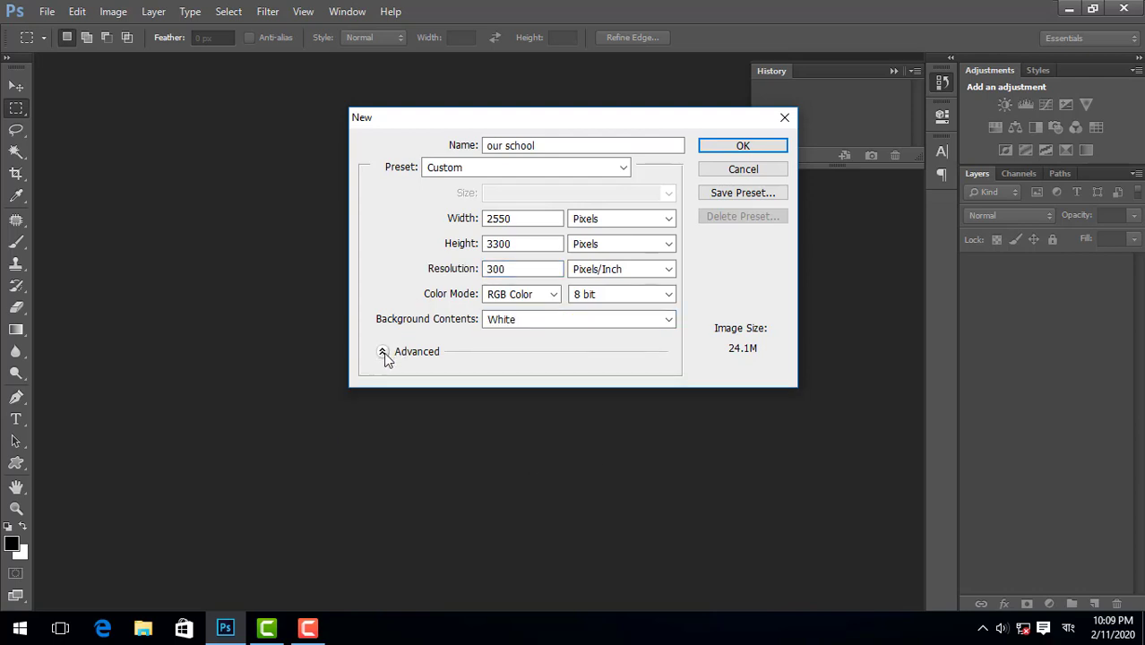
{"action": "left_click", "coordinate": [384, 353]}
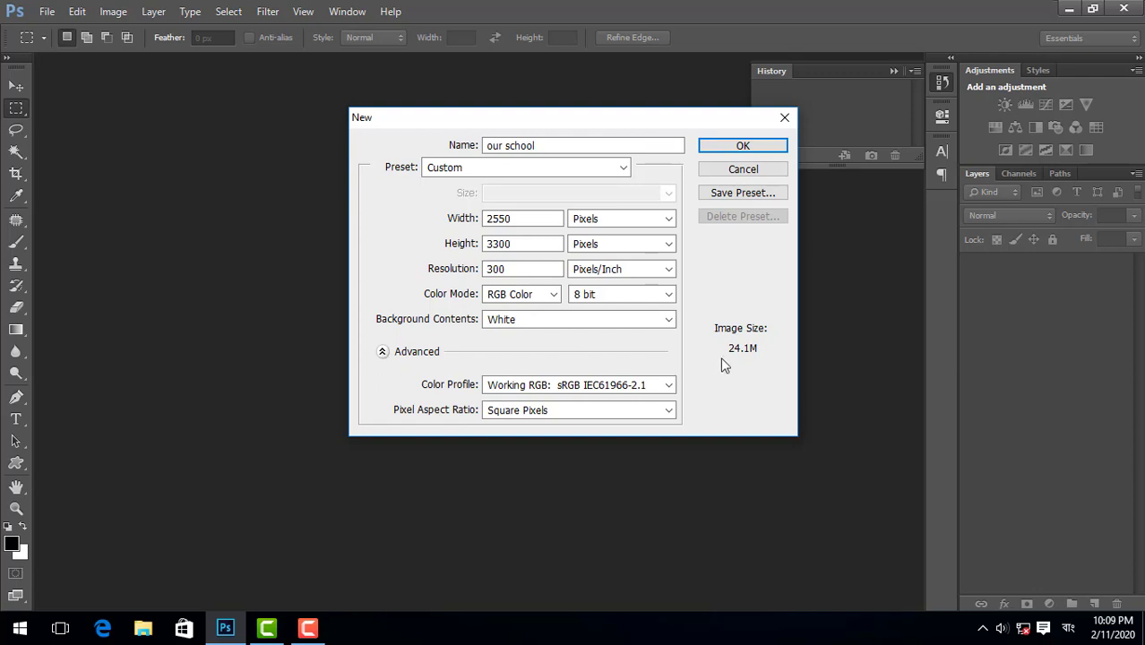
{"action": "left_click", "coordinate": [669, 387]}
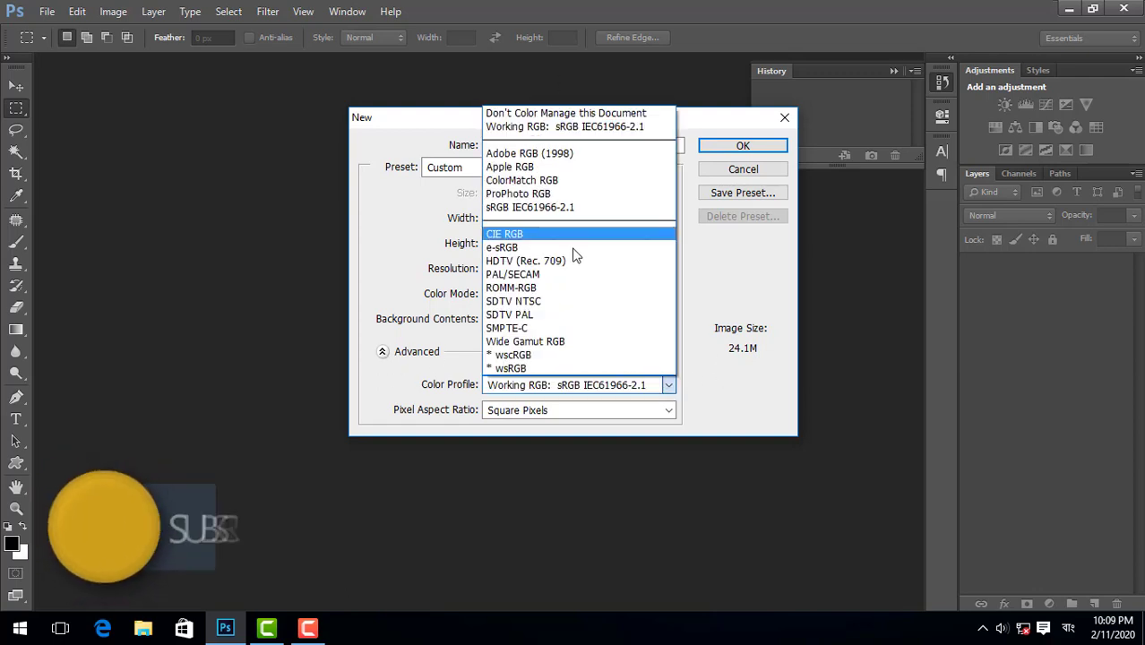
{"action": "left_click", "coordinate": [668, 385]}
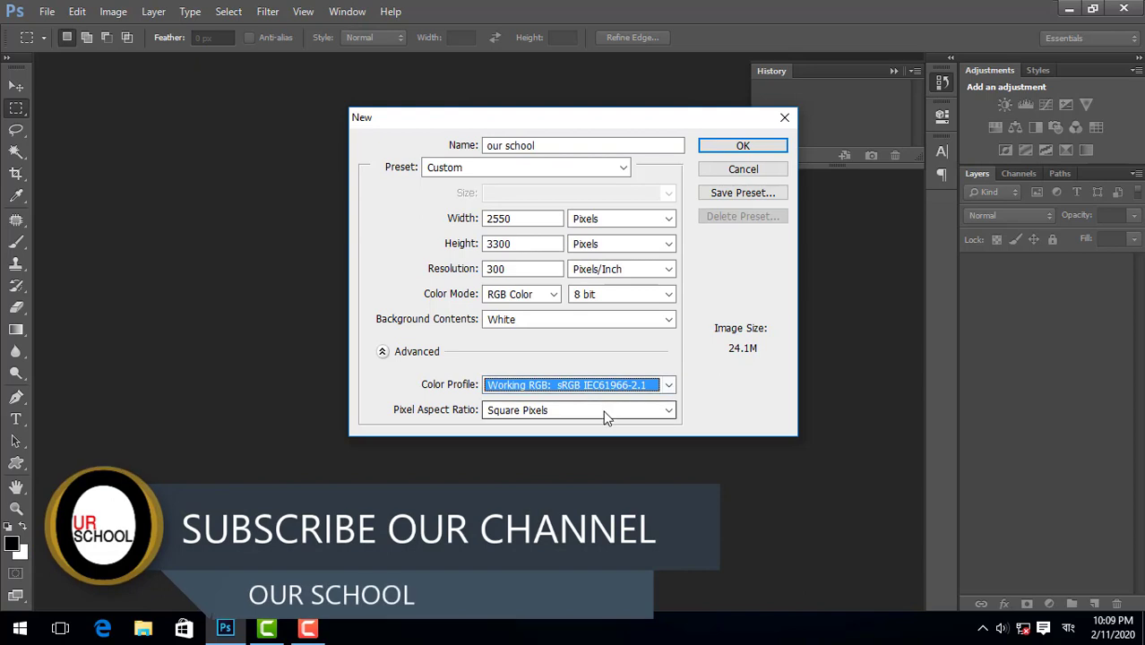
{"action": "left_click", "coordinate": [723, 149]}
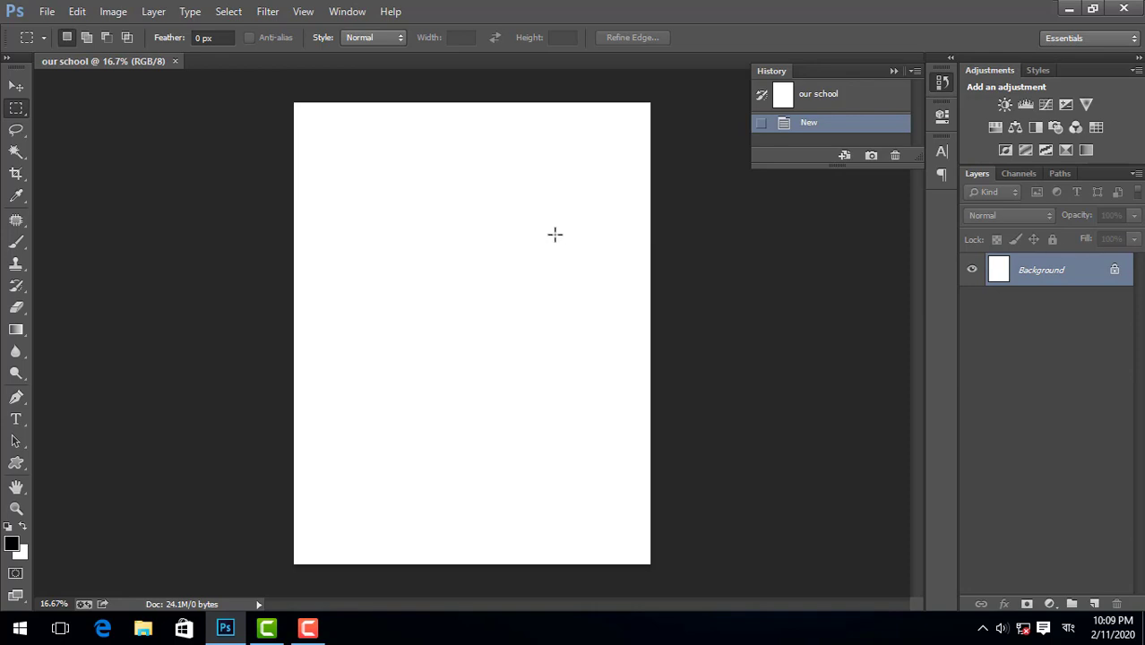
{"action": "scroll", "coordinate": [519, 244], "scroll_direction": "up", "scroll_amount": 2}
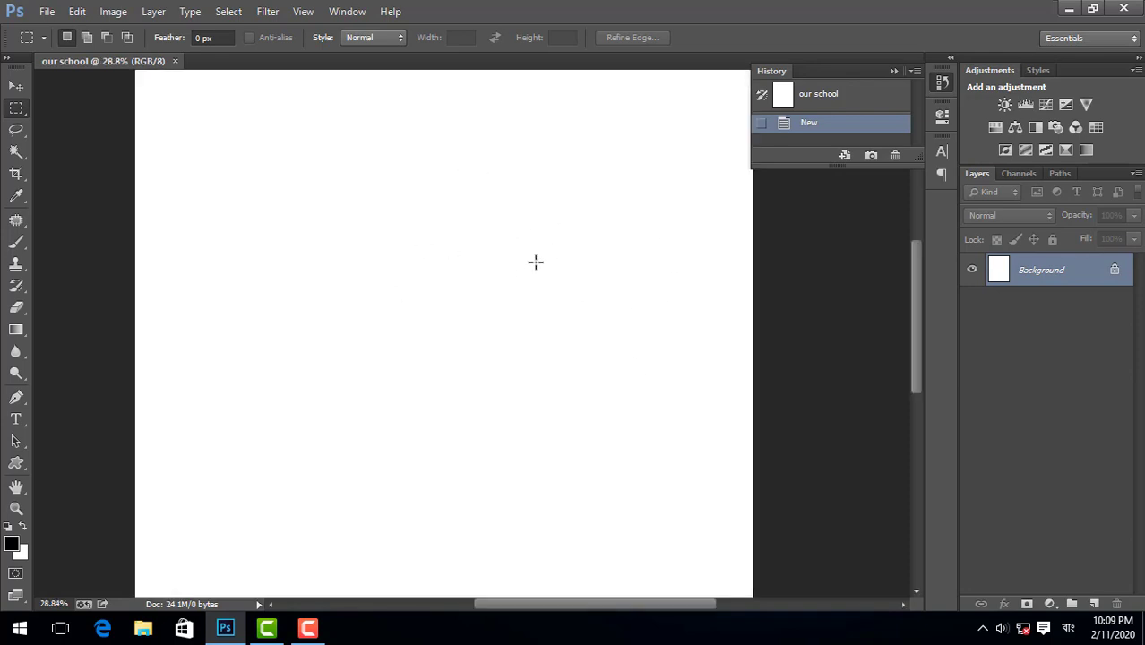
{"action": "scroll", "coordinate": [562, 234], "scroll_direction": "down", "scroll_amount": 3}
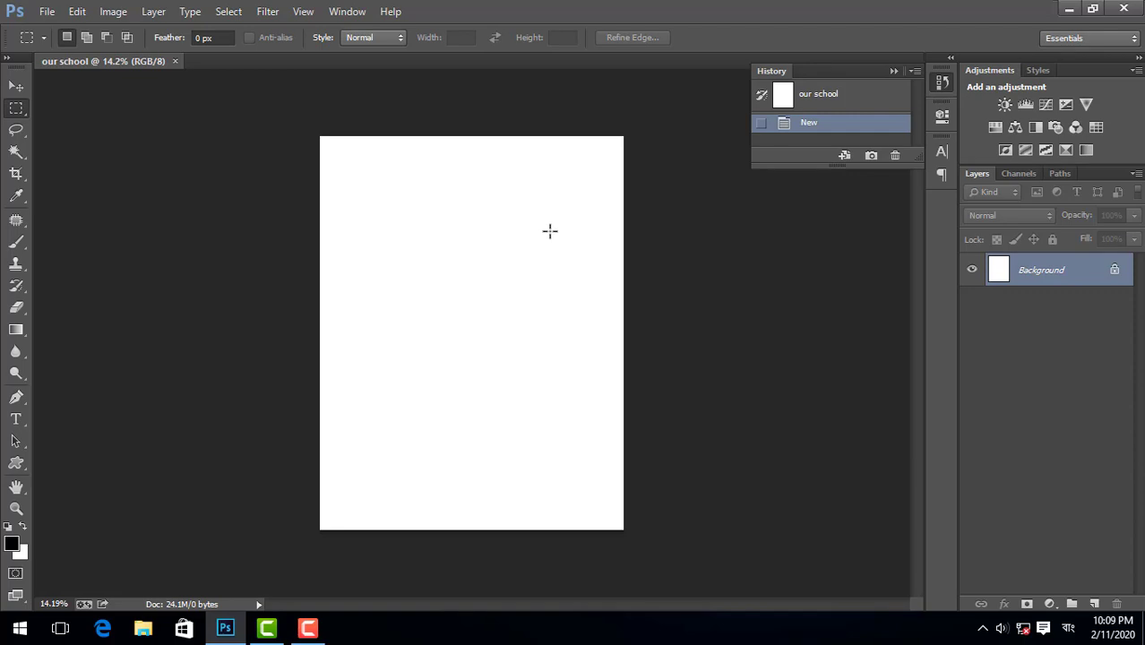
{"action": "scroll", "coordinate": [549, 231], "scroll_direction": "up", "scroll_amount": 2}
{"action": "scroll", "coordinate": [476, 277], "scroll_direction": "up", "scroll_amount": 1}
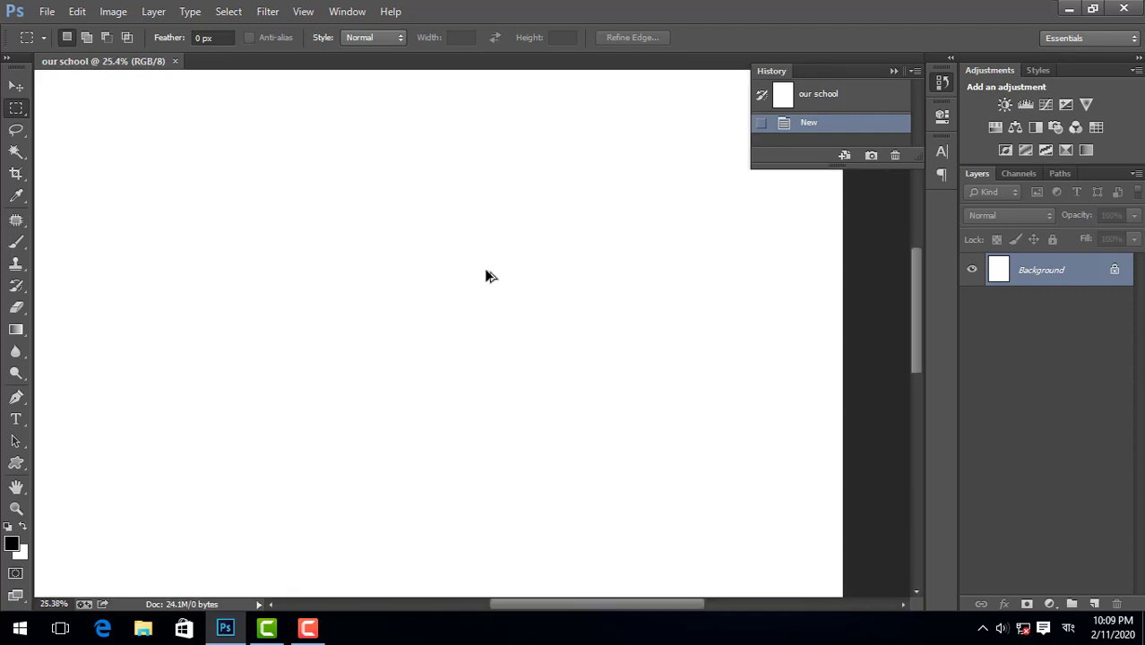
{"action": "scroll", "coordinate": [485, 273], "scroll_direction": "down", "scroll_amount": 2}
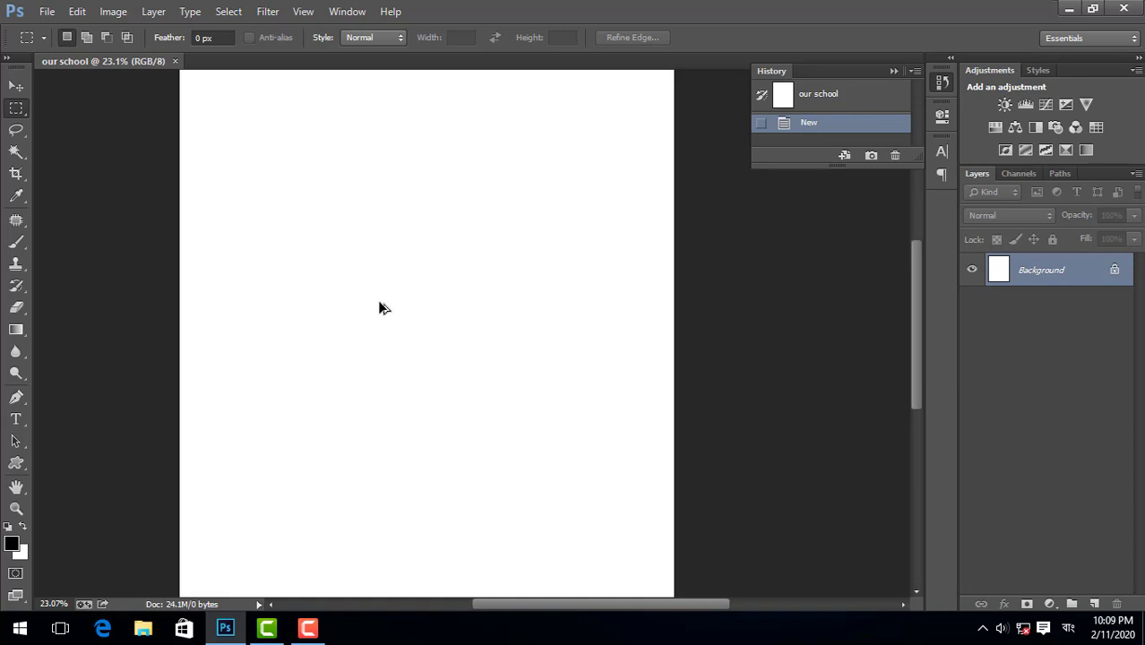
{"action": "scroll", "coordinate": [379, 308], "scroll_direction": "up", "scroll_amount": 1}
{"action": "scroll", "coordinate": [378, 303], "scroll_direction": "down", "scroll_amount": 1}
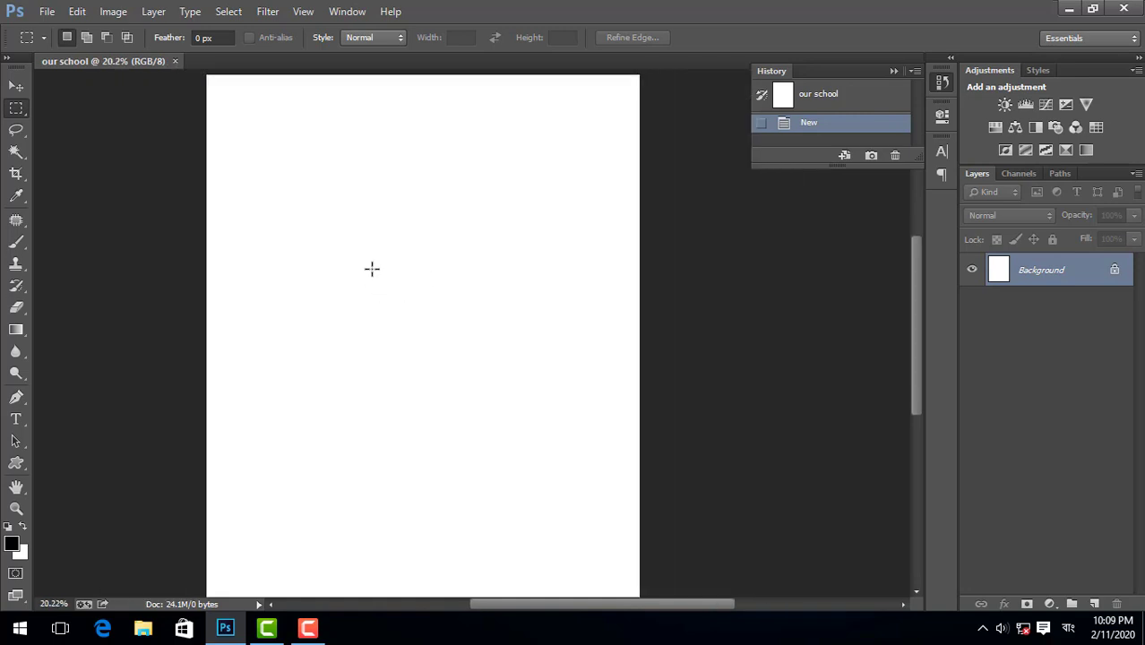
Step: Draw a small rectangular marquee selection in the upper middle of the blank page and undo it
{"action": "left_click_drag", "start_coordinate": [371, 267], "coordinate": [456, 294]}
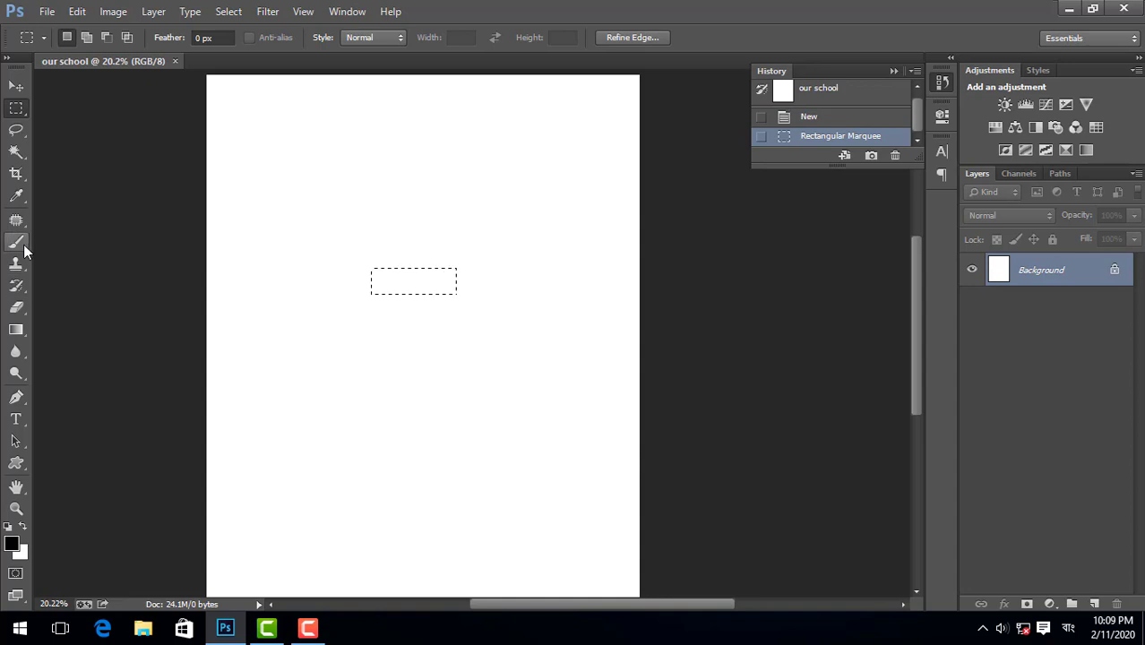
{"action": "left_click", "coordinate": [46, 11]}
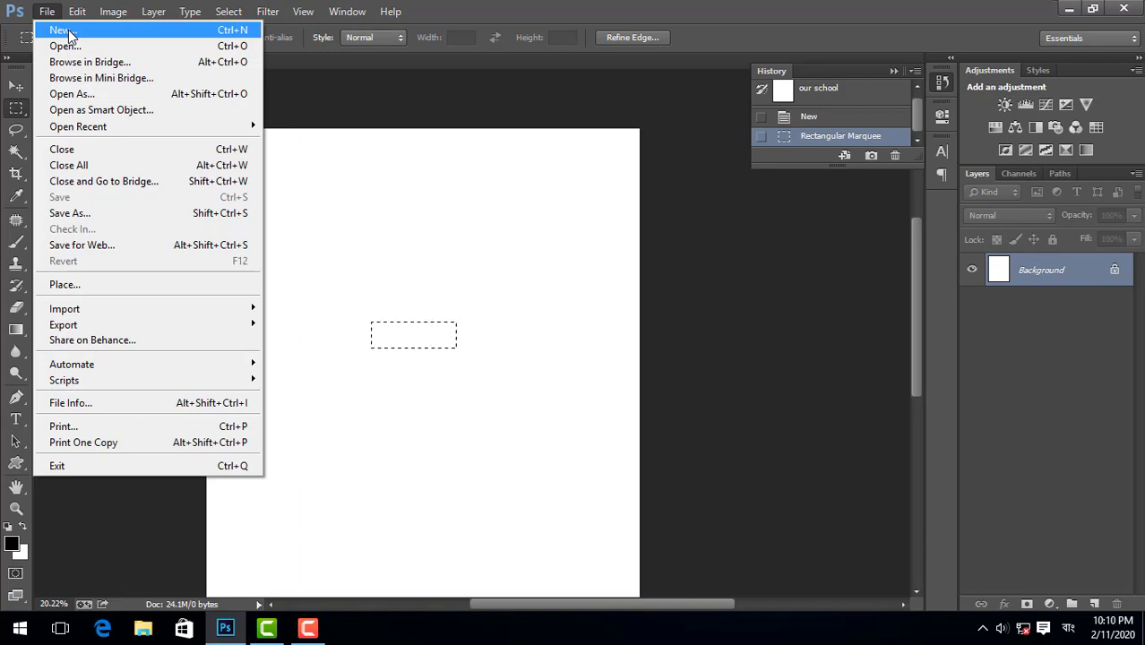
{"action": "left_click", "coordinate": [348, 89]}
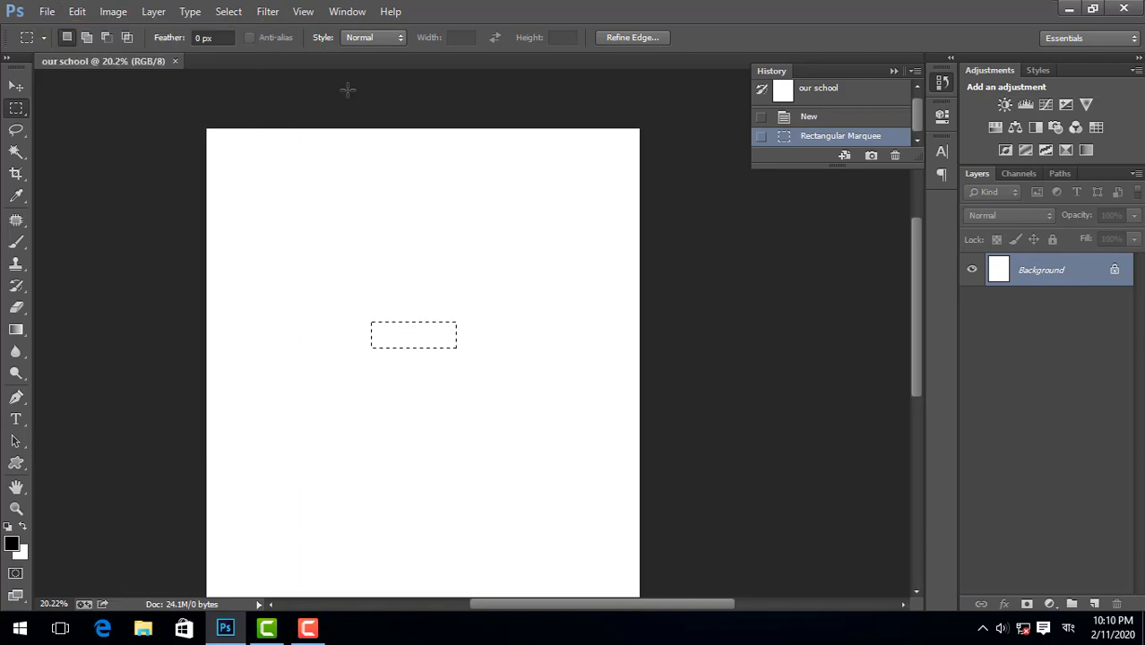
{"action": "key", "text": "ctrl+z"}
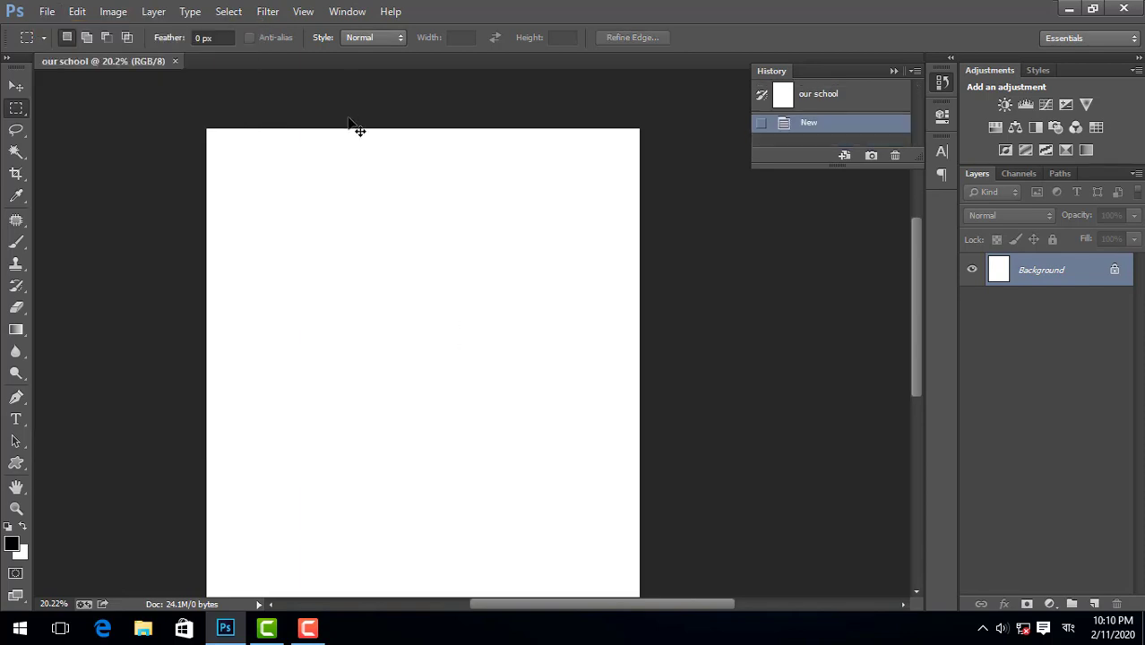
{"action": "left_click", "coordinate": [45, 11]}
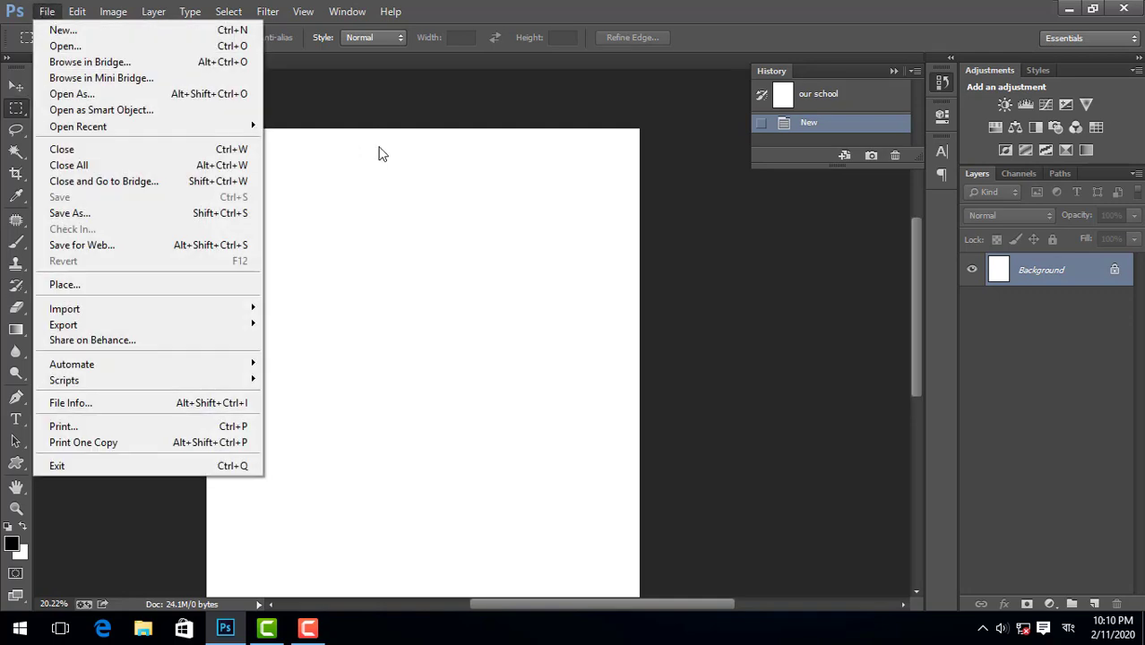
{"action": "left_click", "coordinate": [376, 111]}
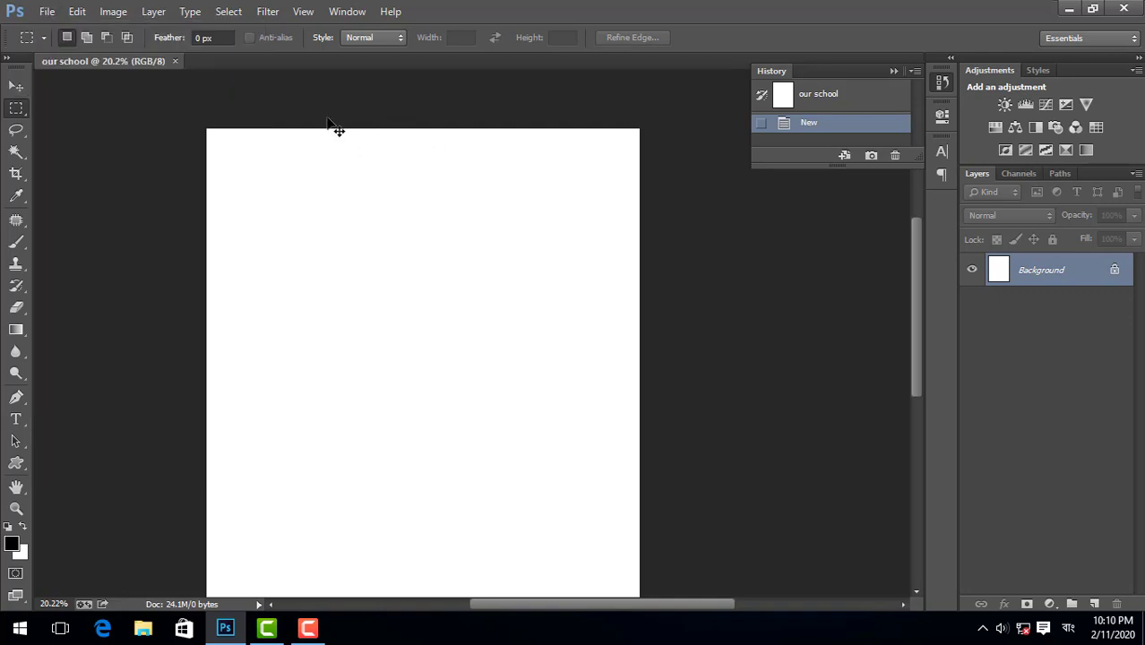
{"action": "key", "text": "ctrl+n"}
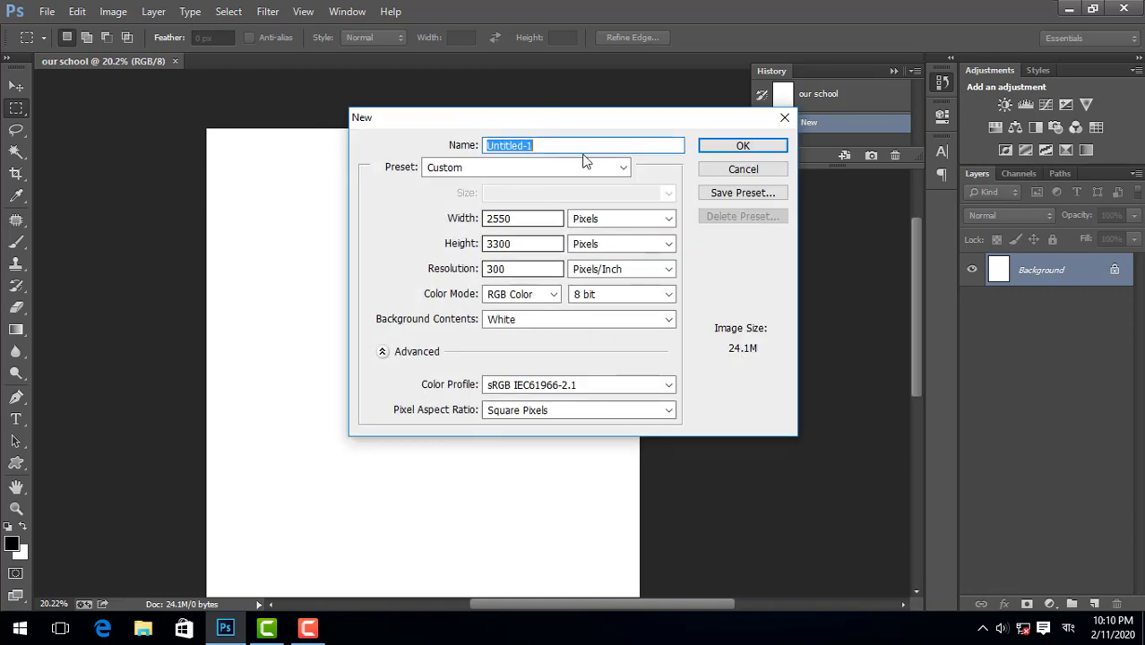
{"action": "left_click", "coordinate": [770, 169]}
Step: Open the image b86b6ceace0de0e3926c677a81bf9162.png from the Youtube content folder on New Volume (D:)
{"action": "left_click", "coordinate": [46, 11]}
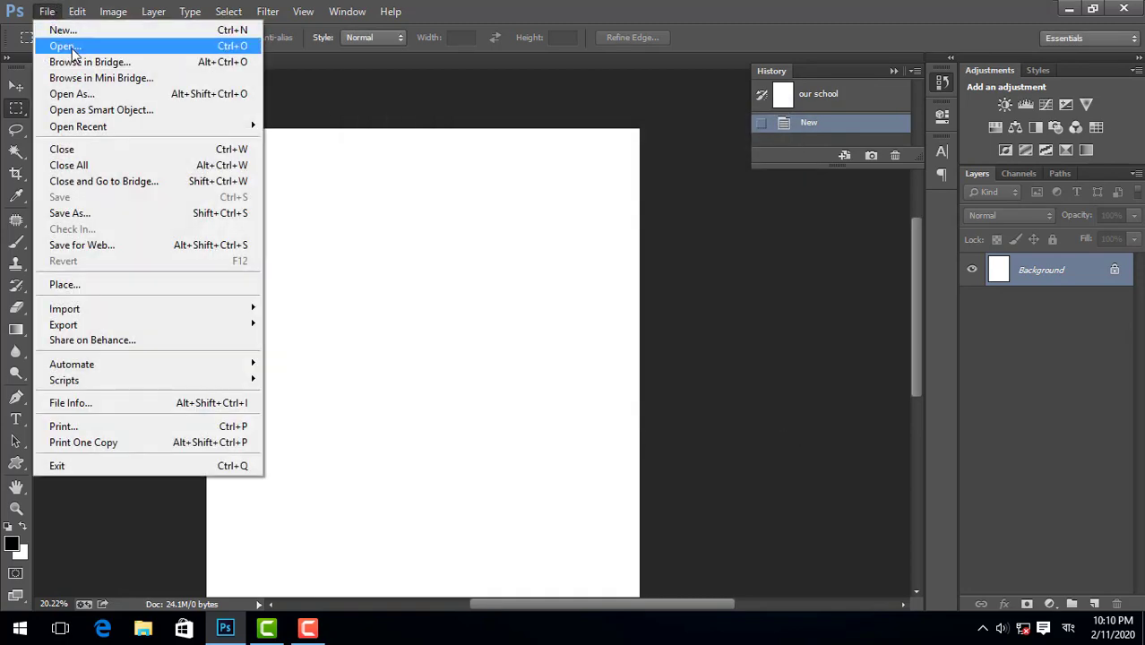
{"action": "left_click", "coordinate": [73, 52]}
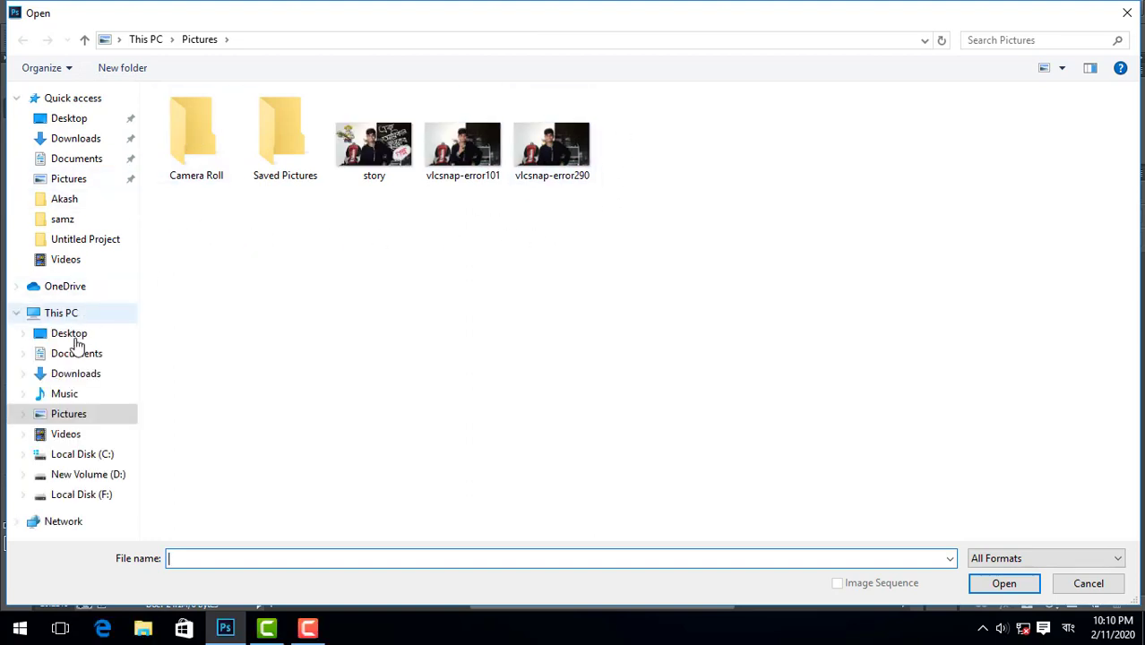
{"action": "left_click", "coordinate": [94, 497]}
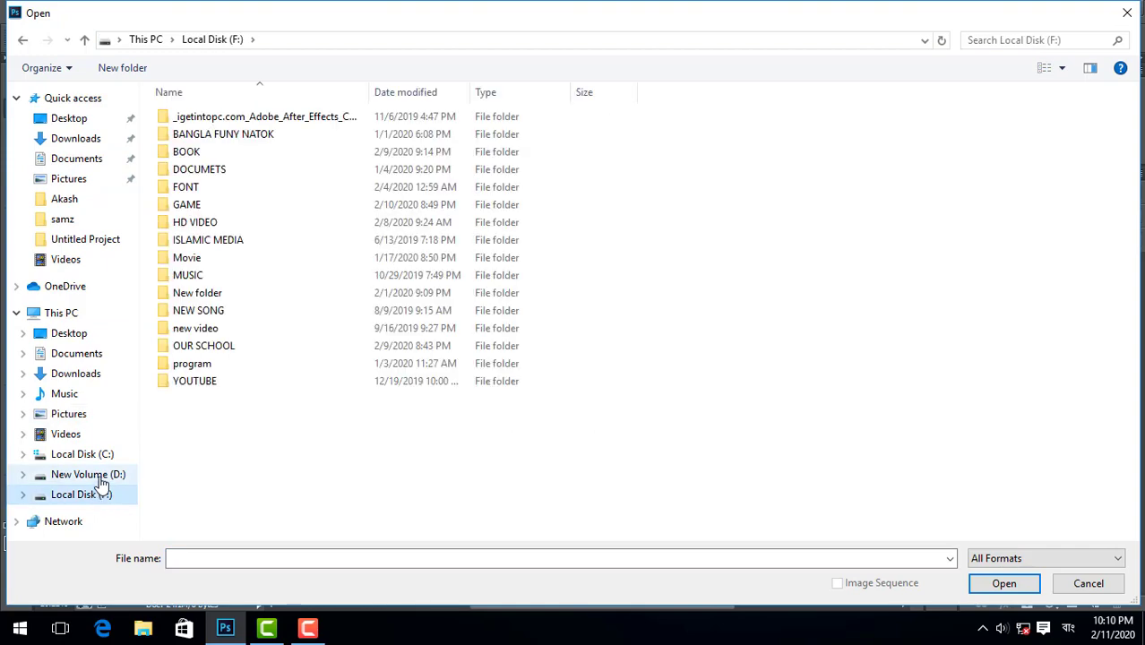
{"action": "left_click", "coordinate": [102, 481]}
{"action": "double_click", "coordinate": [228, 330]}
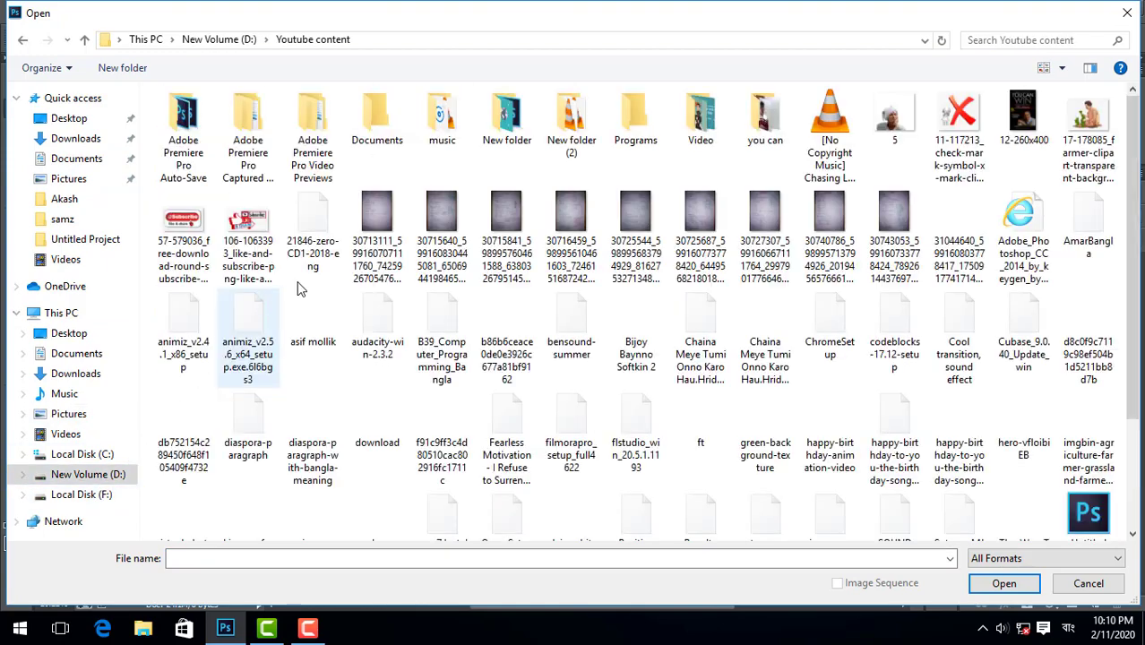
{"action": "double_click", "coordinate": [519, 333]}
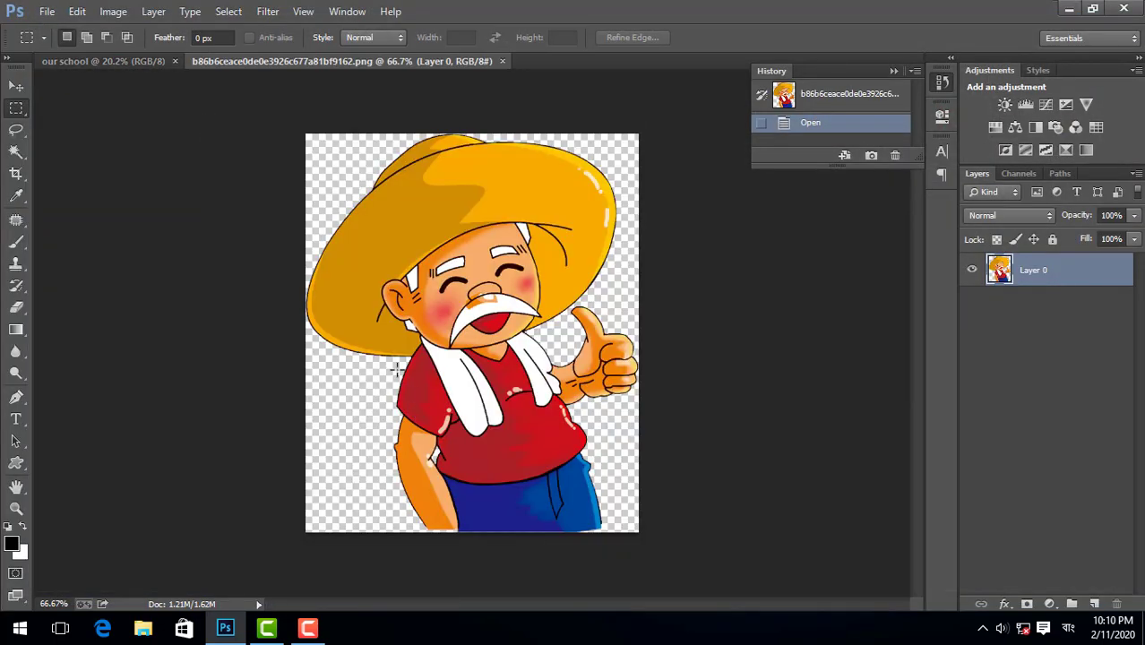
Step: Try to browse files in Bridge twice, closing the Creative Cloud sign-in window each time
{"action": "left_click", "coordinate": [46, 11]}
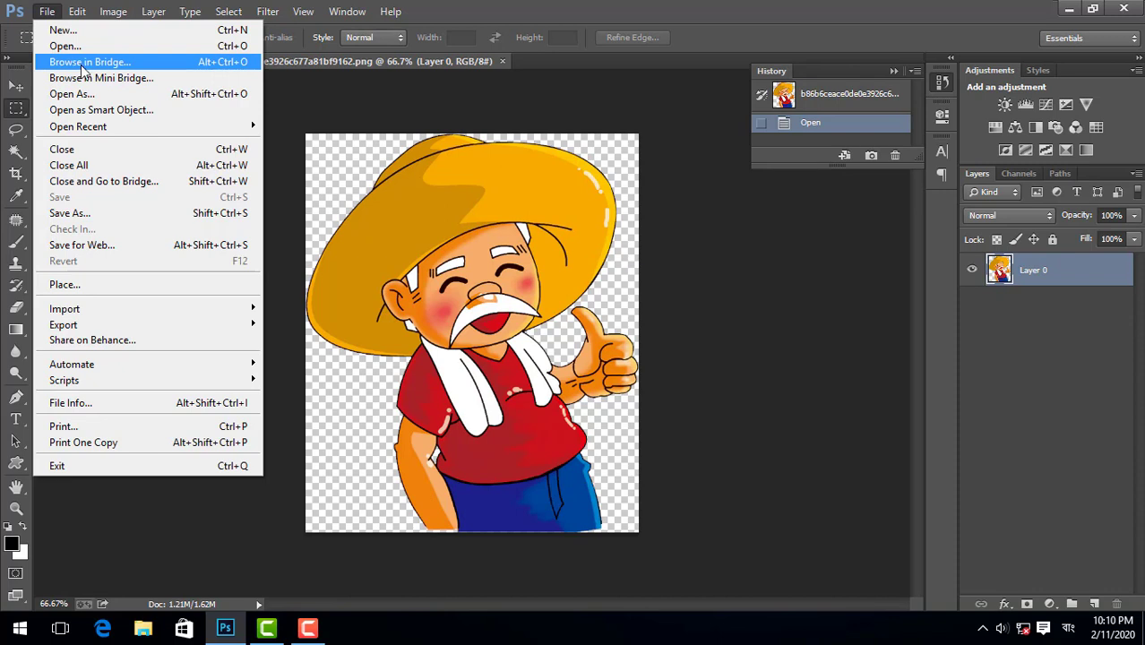
{"action": "left_click", "coordinate": [82, 63]}
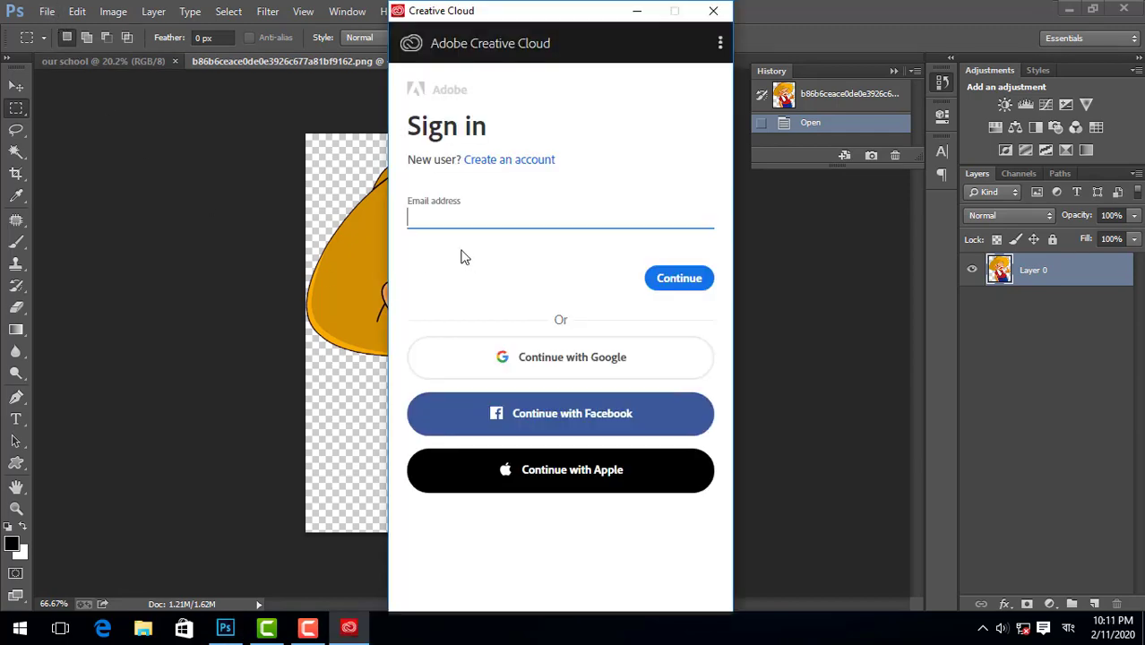
{"action": "left_click", "coordinate": [712, 11]}
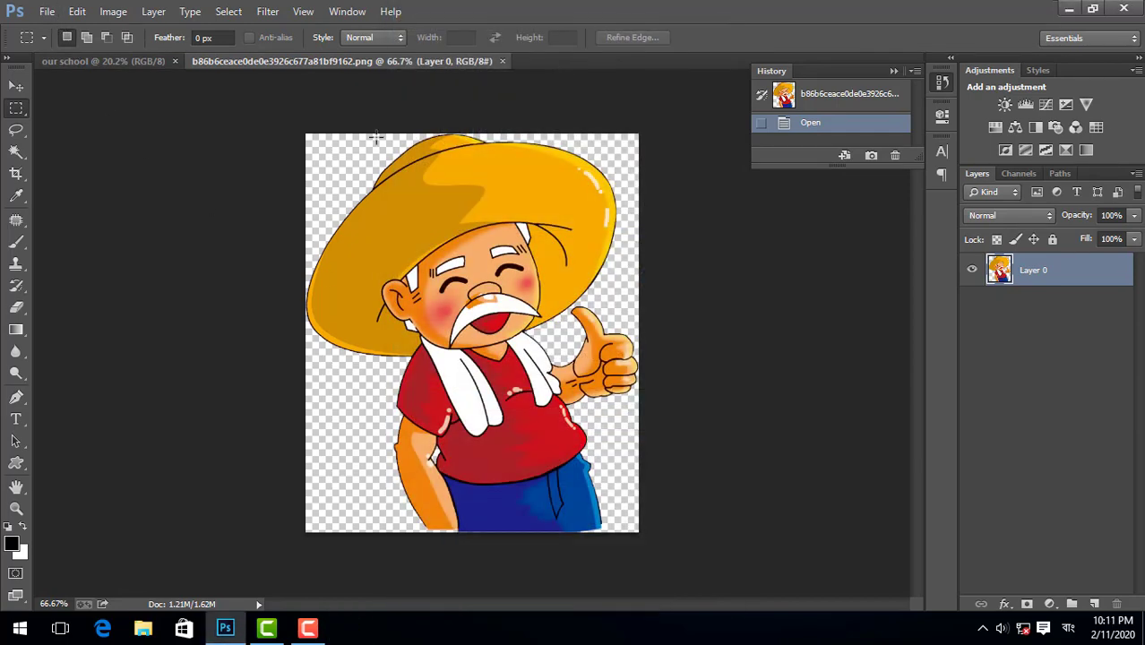
{"action": "left_click", "coordinate": [46, 12]}
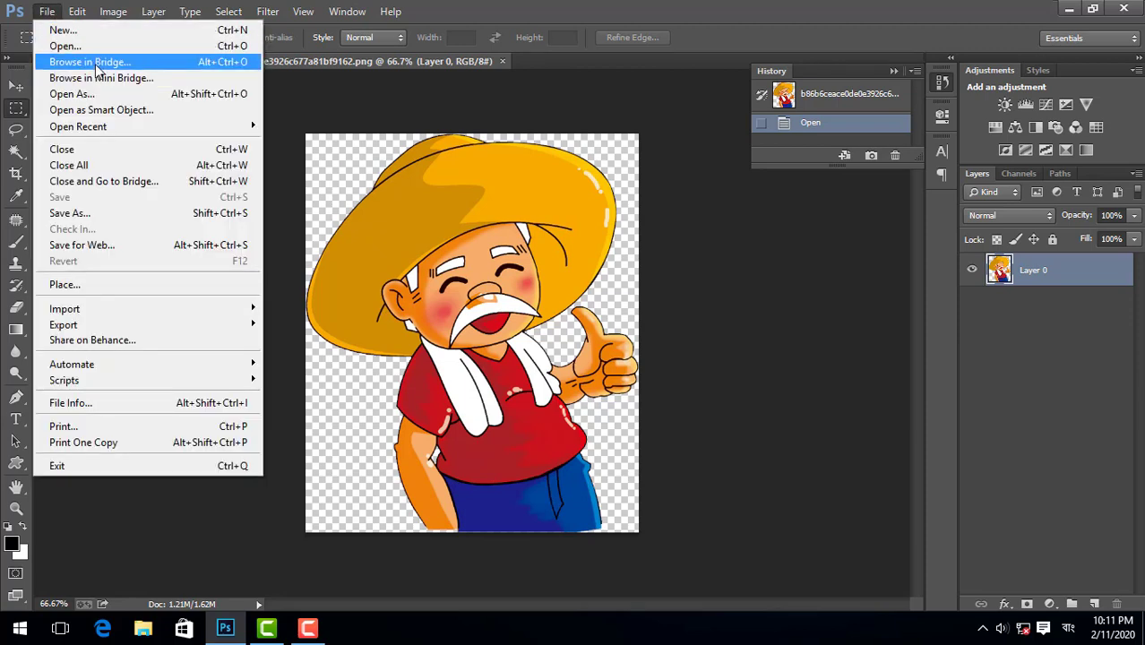
{"action": "left_click", "coordinate": [96, 62]}
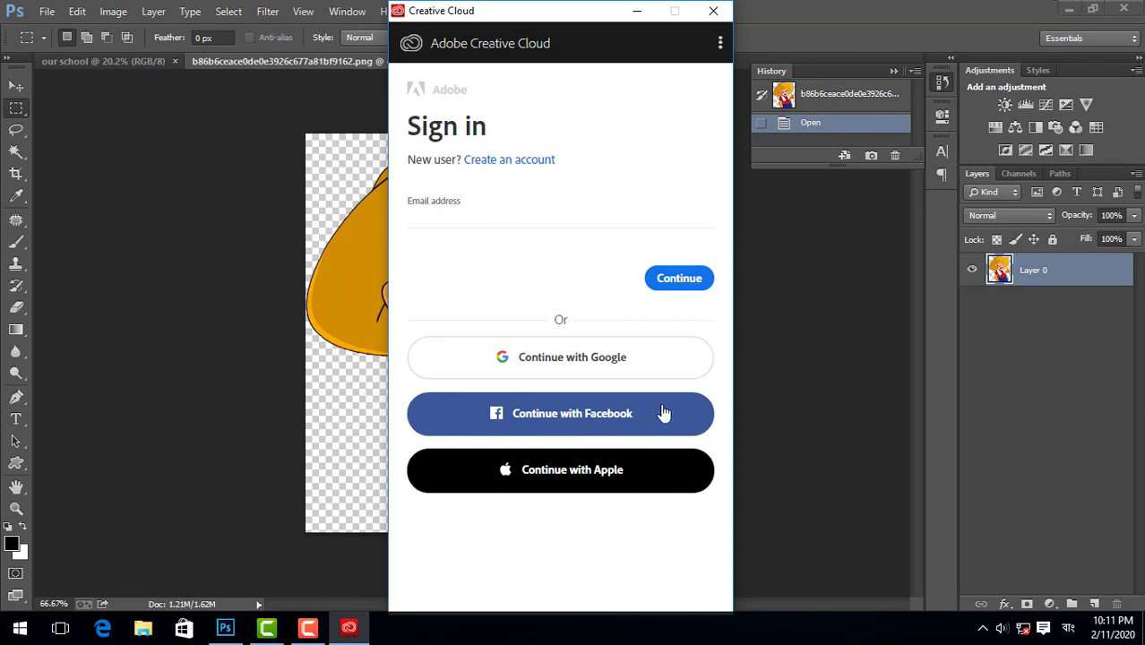
{"action": "left_click", "coordinate": [714, 12]}
Step: Try the Open As command on the straw-hat farmer image in the Youtube content folder, keeping the Photoshop (*.PSD;*.PDD) format
{"action": "left_click", "coordinate": [47, 11]}
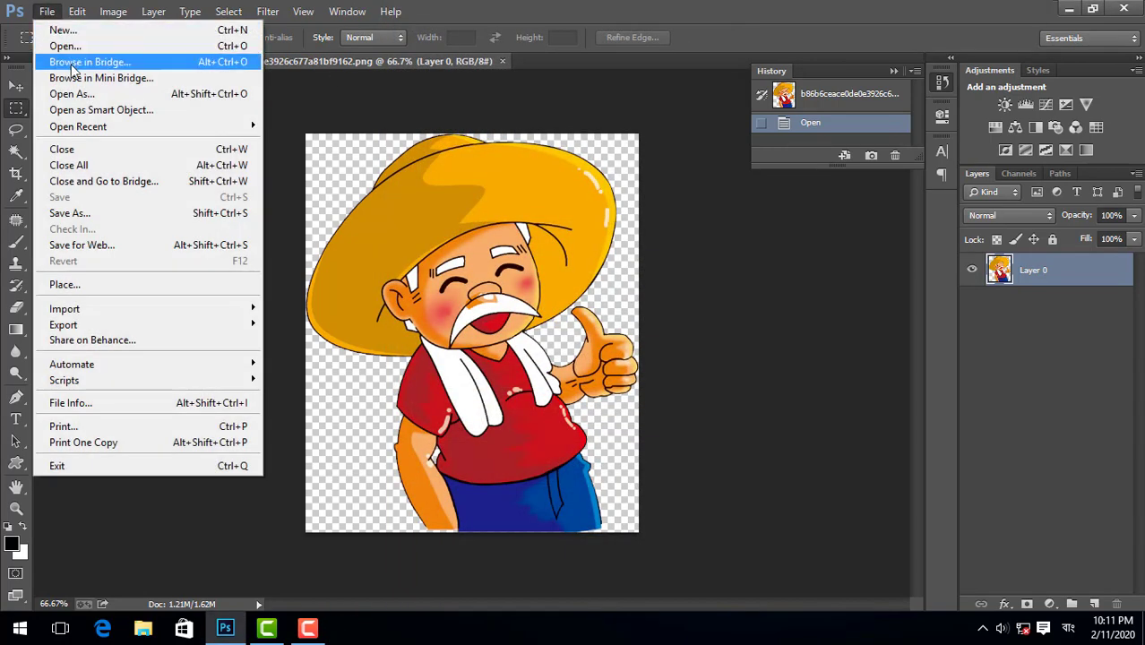
{"action": "left_click", "coordinate": [81, 93]}
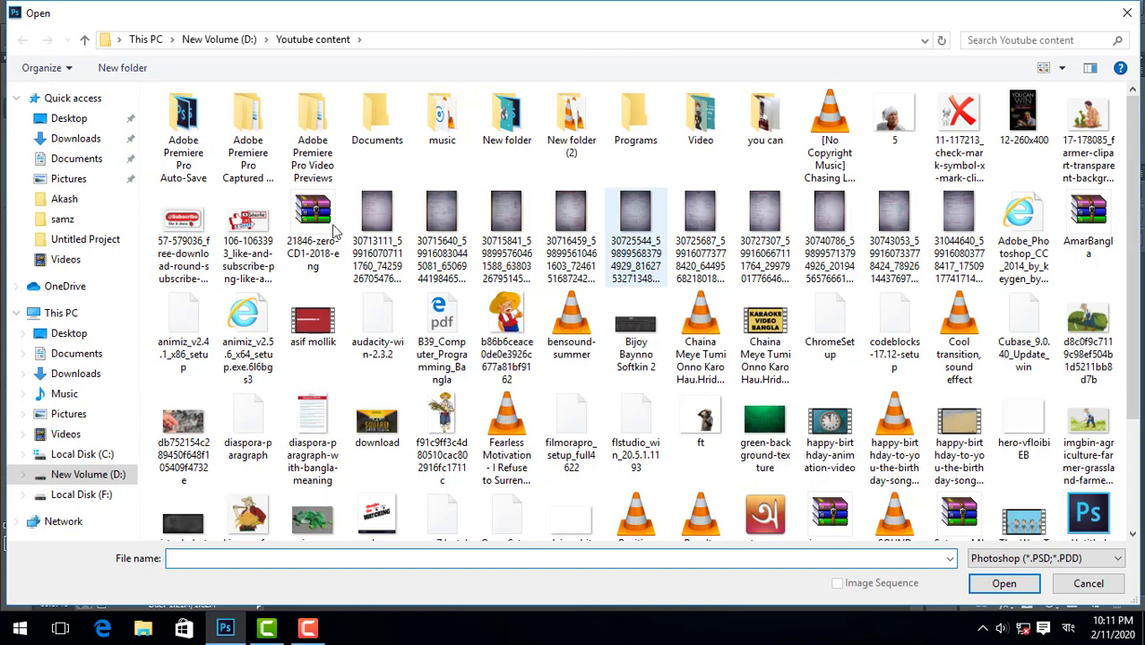
{"action": "scroll", "coordinate": [985, 268], "scroll_direction": "down", "scroll_amount": 1}
{"action": "scroll", "coordinate": [728, 280], "scroll_direction": "up", "scroll_amount": 1}
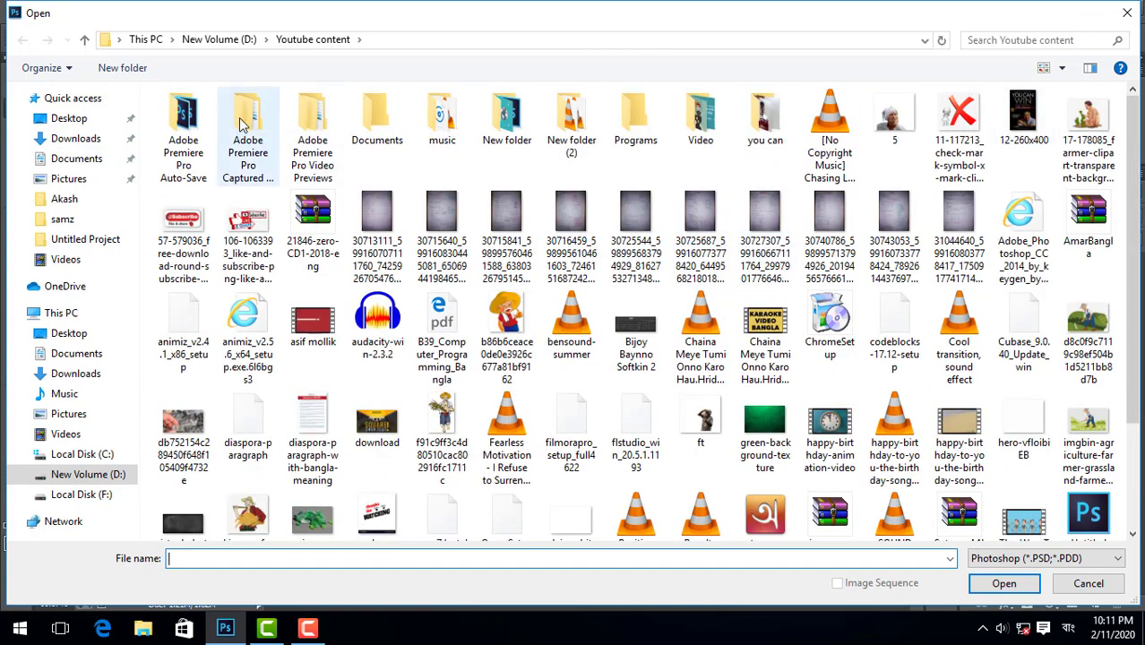
{"action": "scroll", "coordinate": [289, 197], "scroll_direction": "down", "scroll_amount": 2}
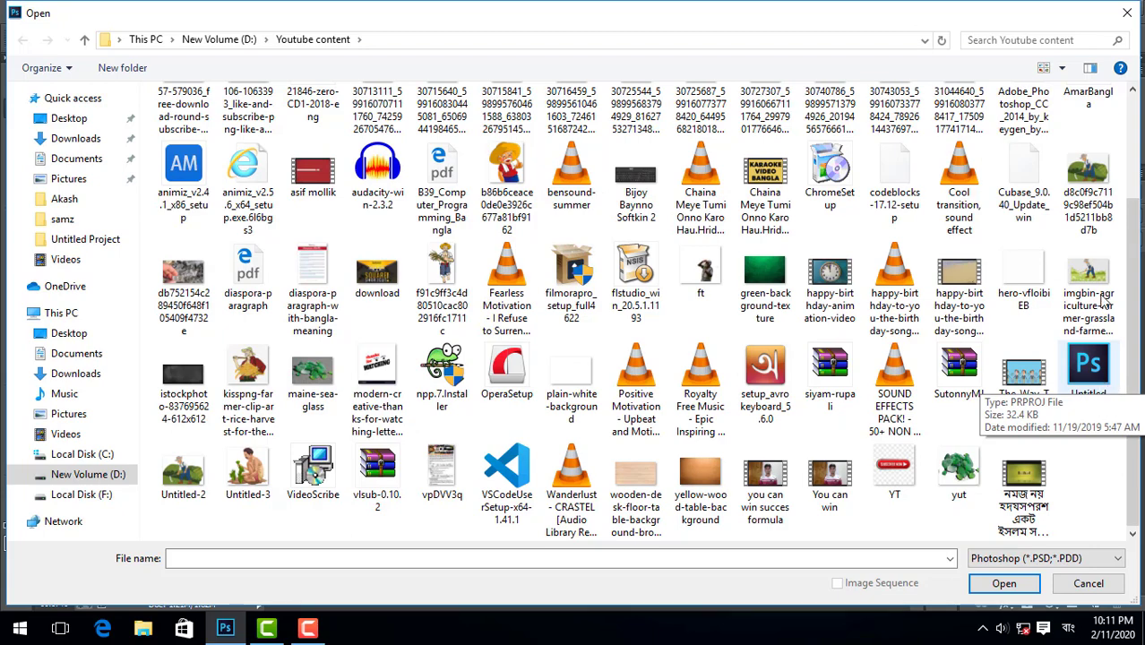
{"action": "double_click", "coordinate": [506, 193]}
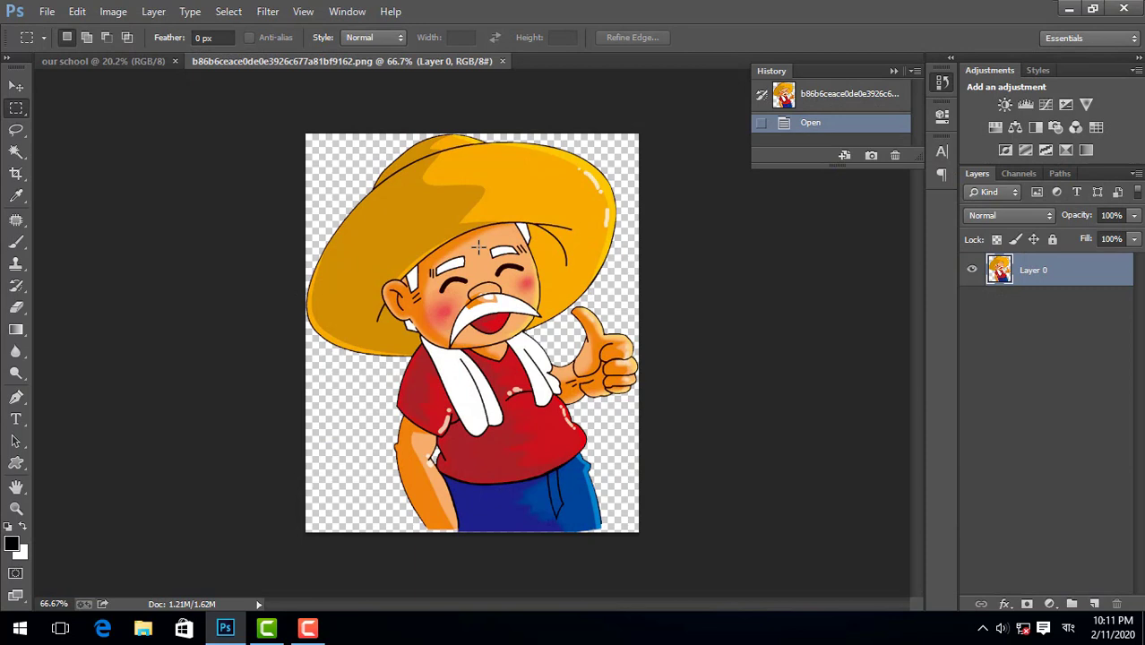
{"action": "left_click", "coordinate": [47, 14]}
{"action": "left_click", "coordinate": [285, 191]}
{"action": "left_click", "coordinate": [49, 13]}
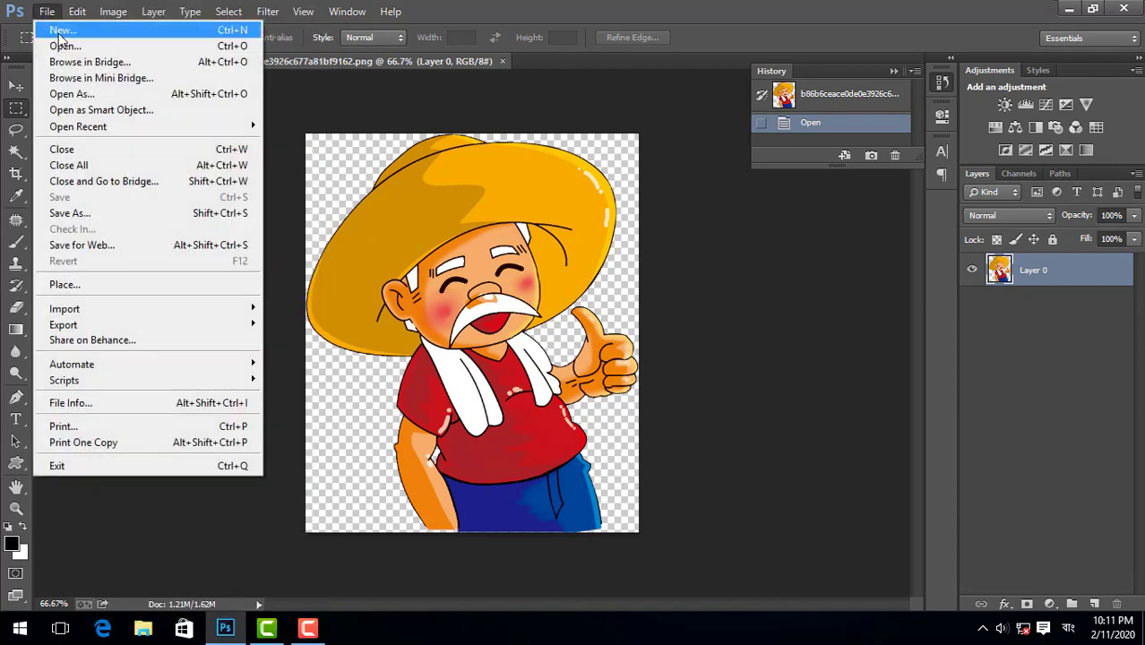
{"action": "left_click", "coordinate": [279, 168]}
{"action": "left_click", "coordinate": [47, 11]}
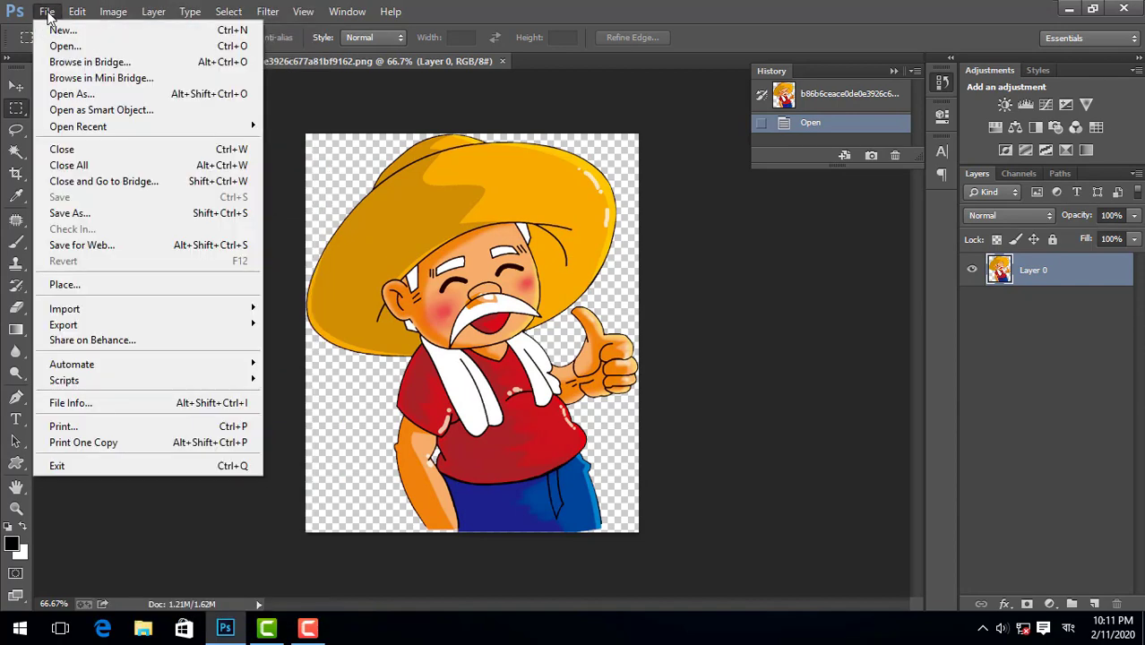
{"action": "mouse_move", "coordinate": [77, 11]}
{"action": "left_click", "coordinate": [71, 79]}
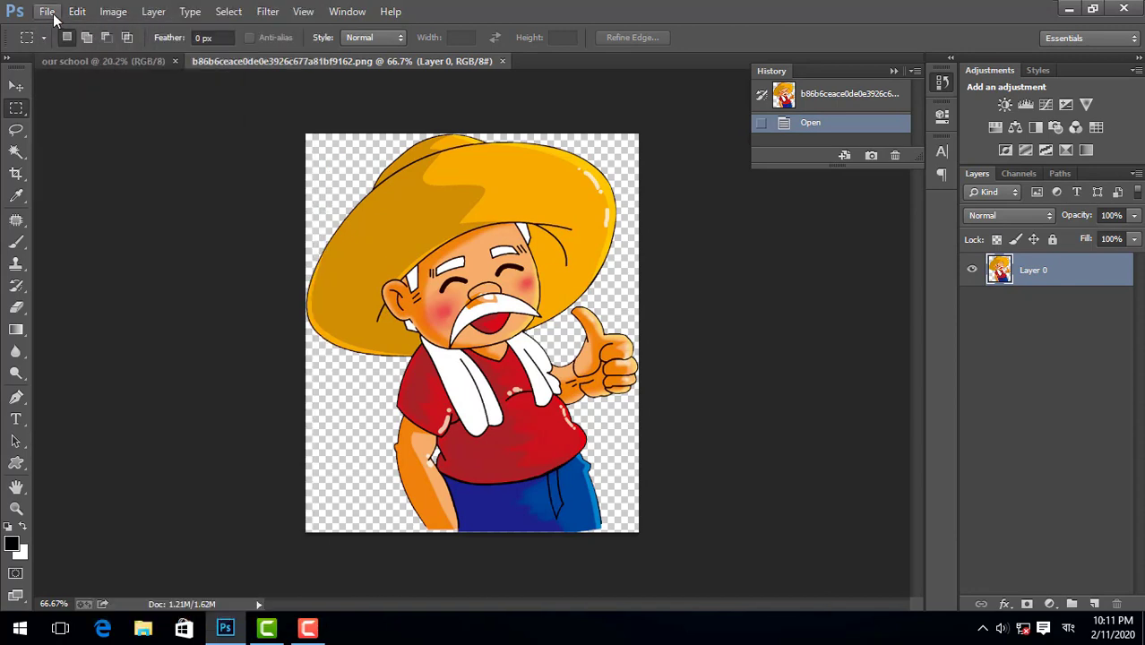
Step: Try Browse in Bridge once more and close the Creative Cloud sign-in window
{"action": "left_click", "coordinate": [49, 11]}
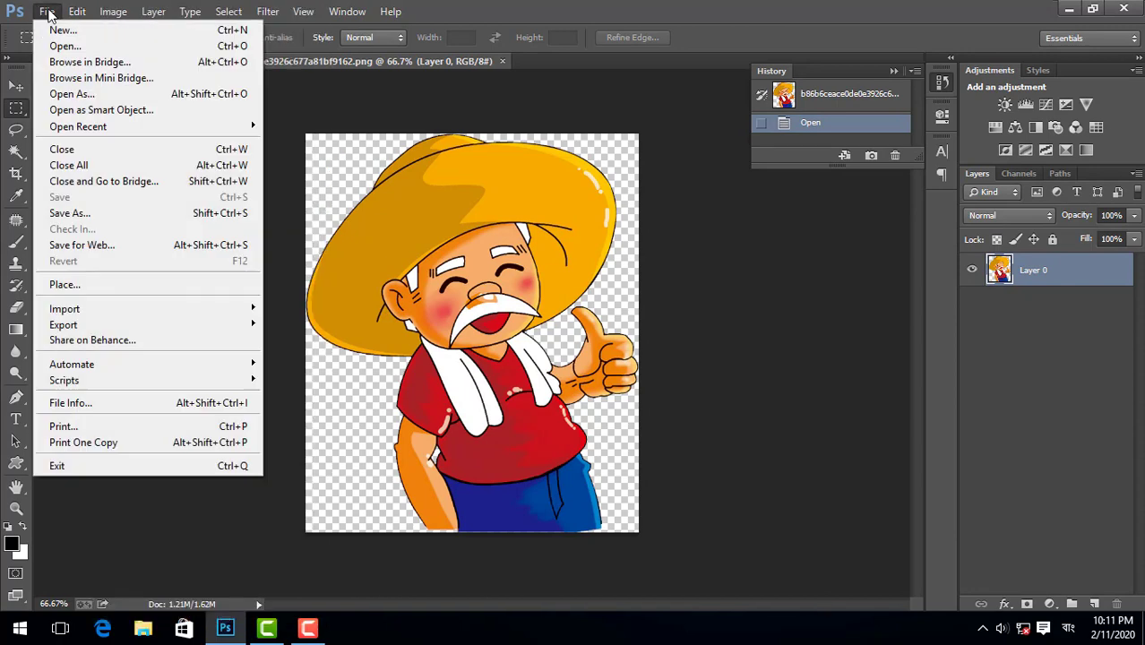
{"action": "left_click", "coordinate": [78, 63]}
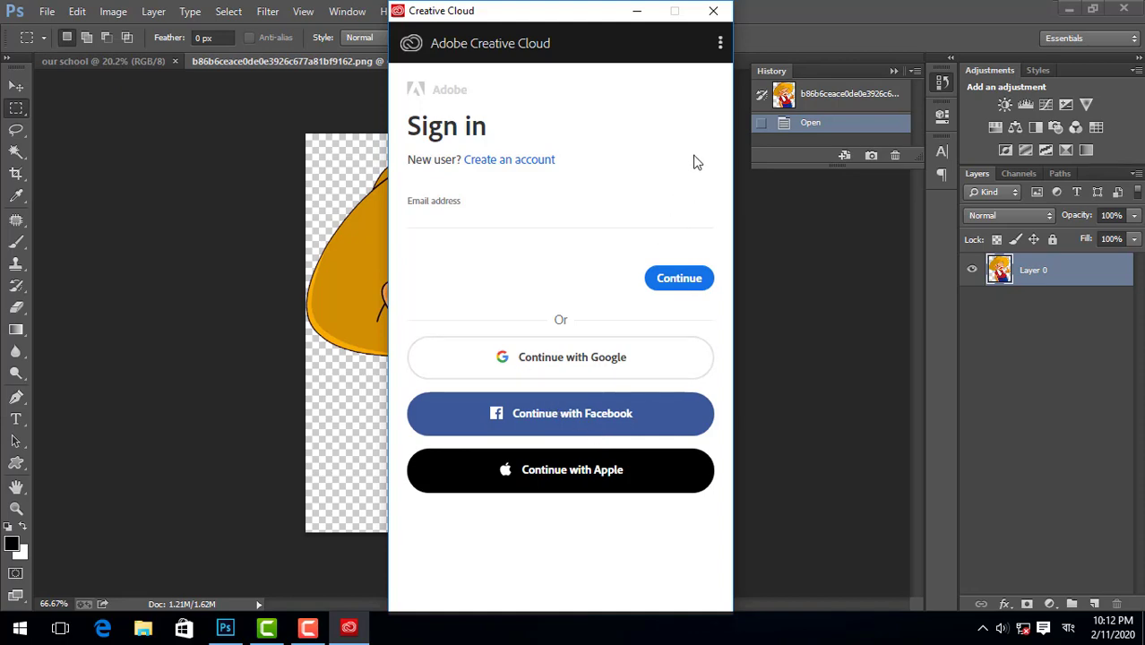
{"action": "left_click", "coordinate": [713, 11]}
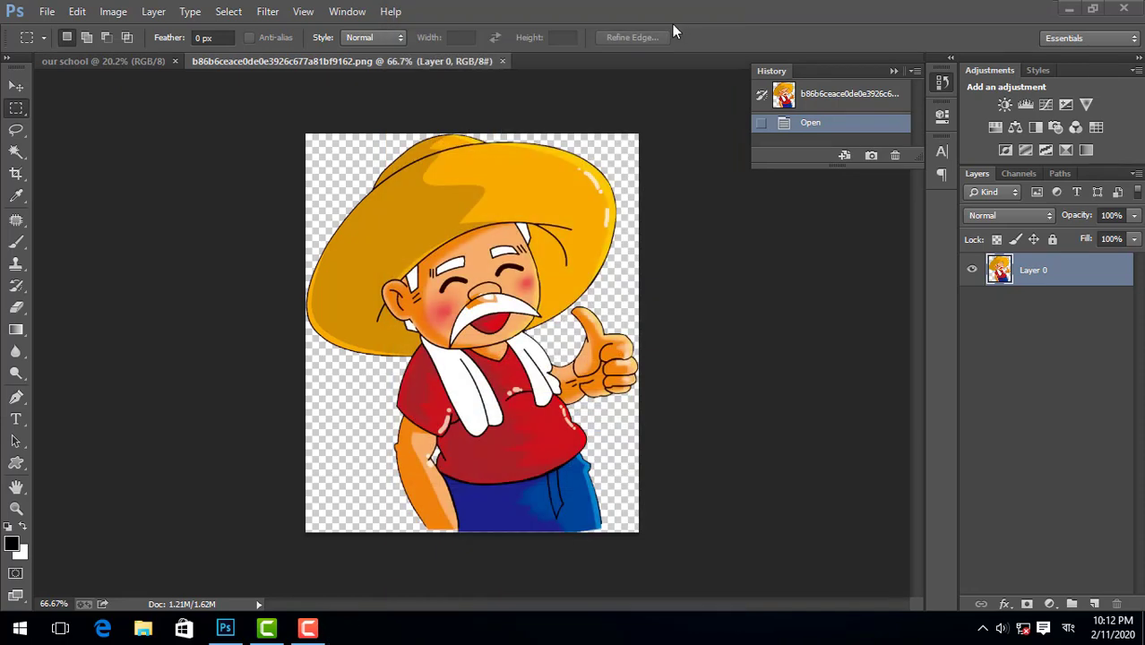
Step: Try again to open the farmer image b86b6ceace0de0e3926c677a81bf9162 with the Open As command
{"action": "left_click", "coordinate": [46, 15]}
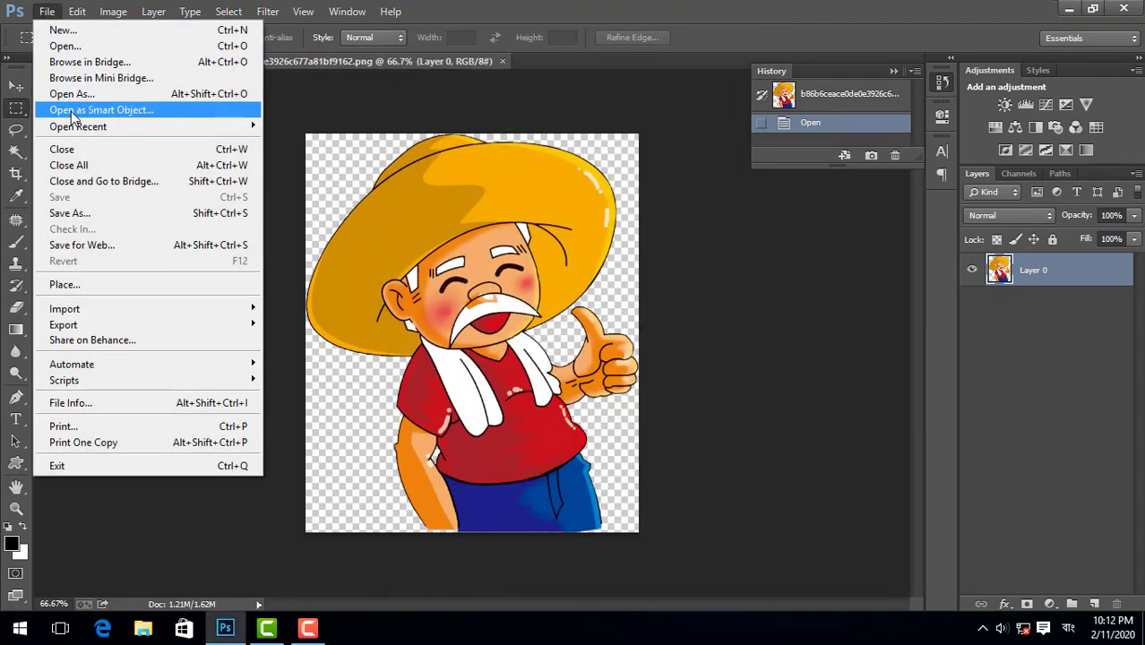
{"action": "left_click", "coordinate": [70, 98]}
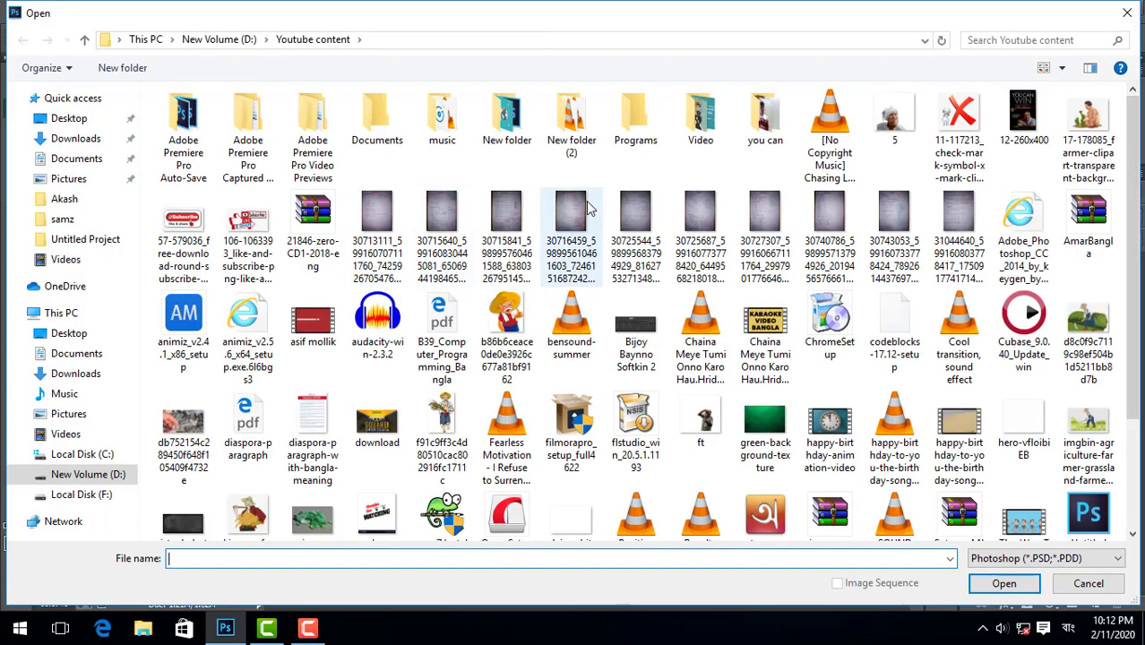
{"action": "scroll", "coordinate": [918, 270], "scroll_direction": "down", "scroll_amount": 3}
{"action": "double_click", "coordinate": [506, 125]}
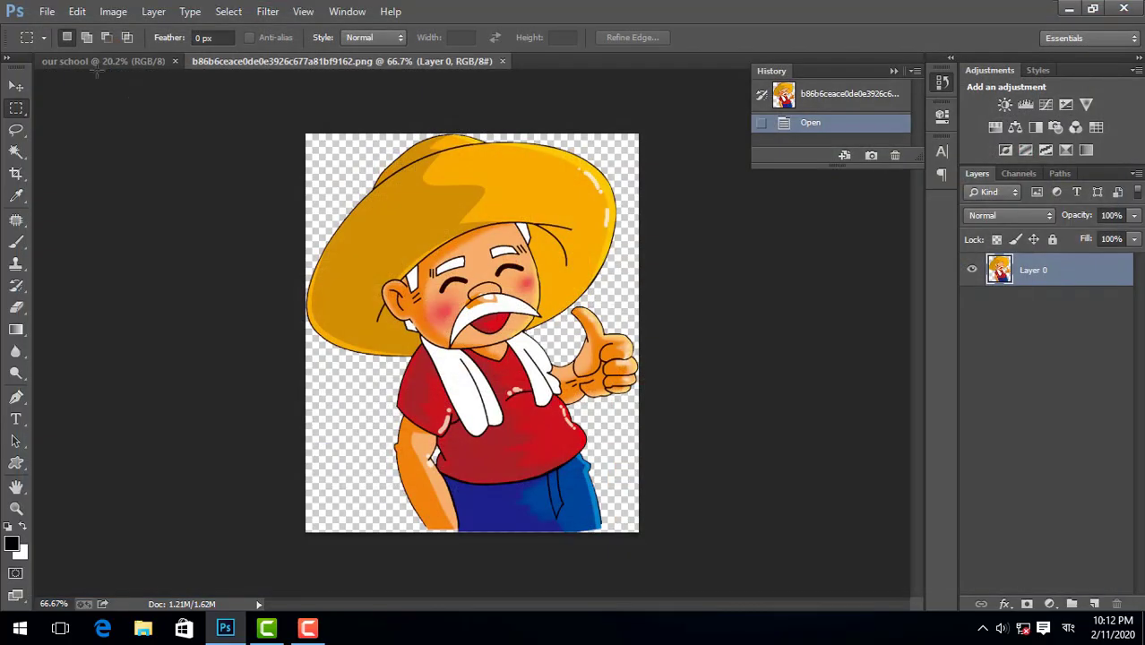
Step: Close the straw-hat farmer image with Close, and use Close All on the remaining "our school" document
{"action": "left_click", "coordinate": [48, 14]}
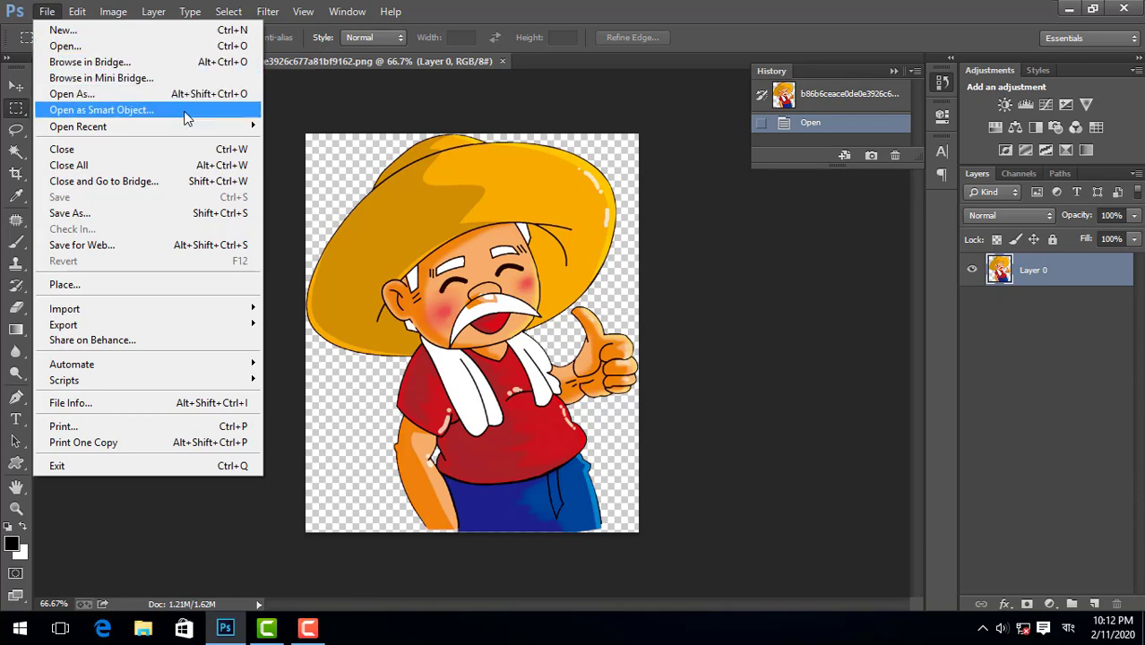
{"action": "mouse_move", "coordinate": [188, 128]}
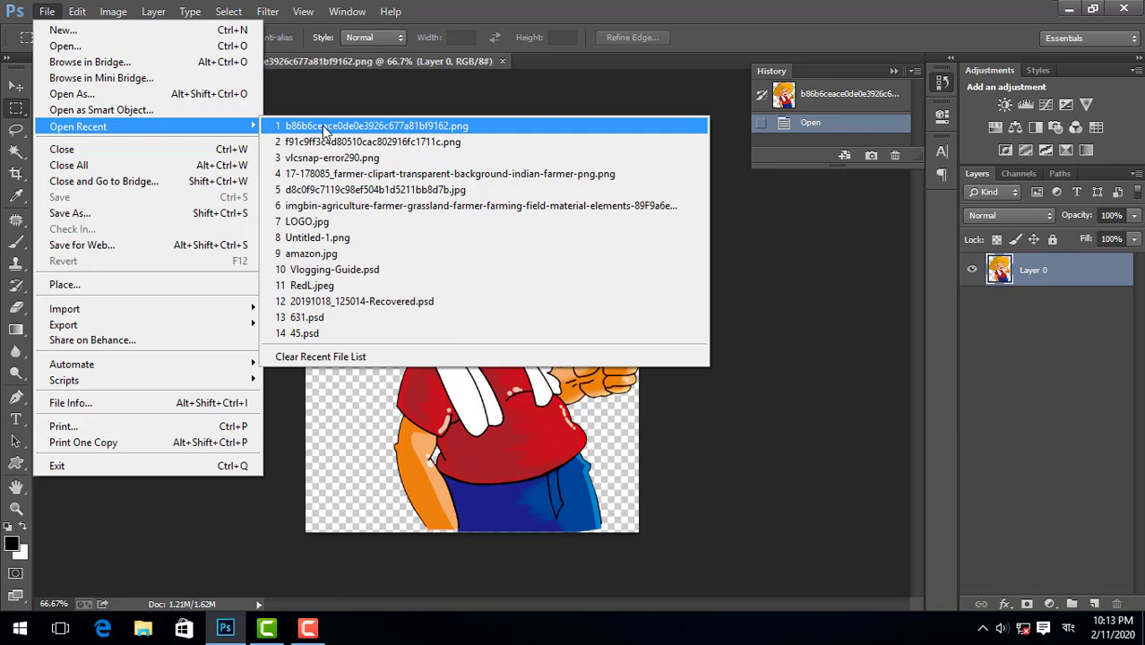
{"action": "left_click", "coordinate": [180, 154]}
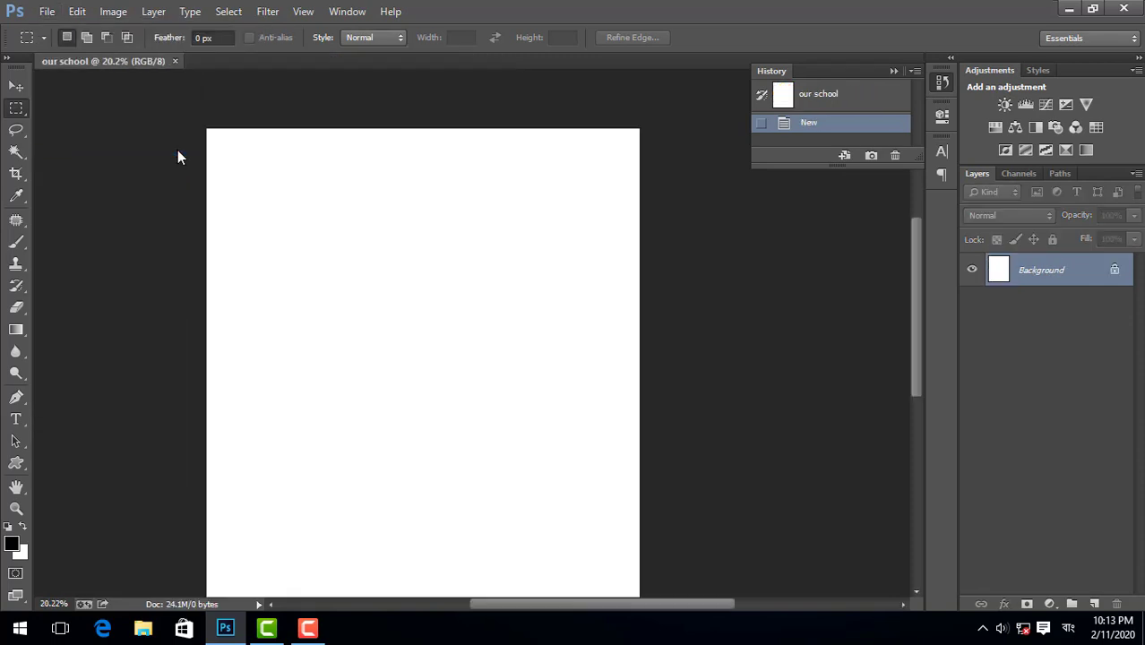
{"action": "left_click", "coordinate": [47, 12]}
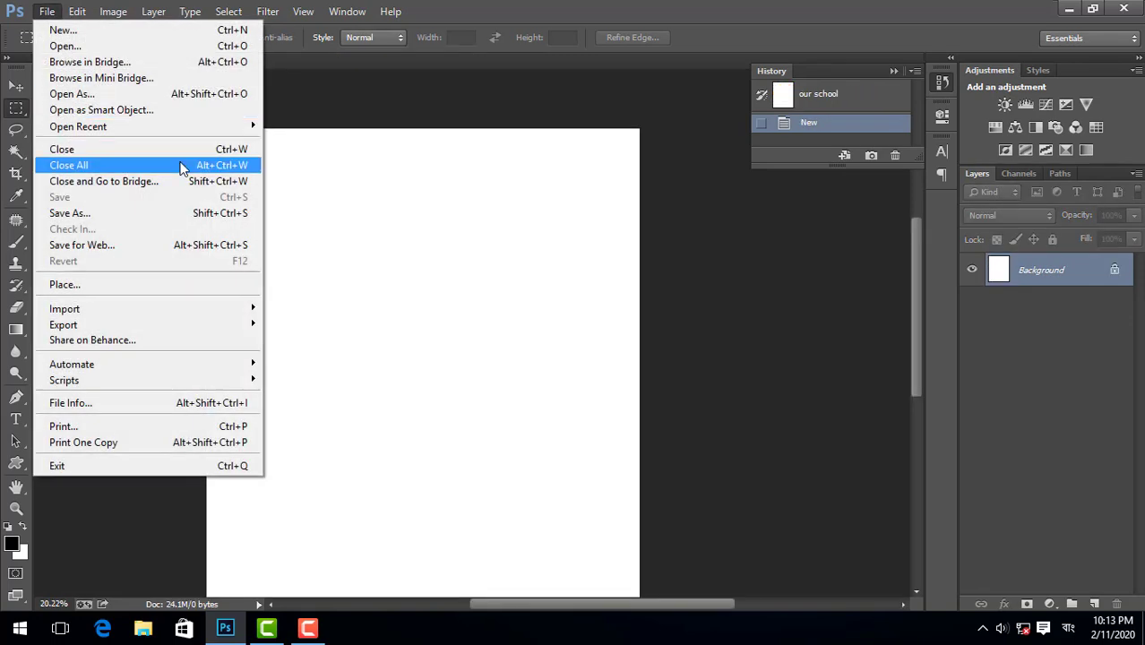
{"action": "left_click", "coordinate": [181, 166]}
Step: Create a new blank document, keeping the default name and settings
{"action": "left_click", "coordinate": [46, 12]}
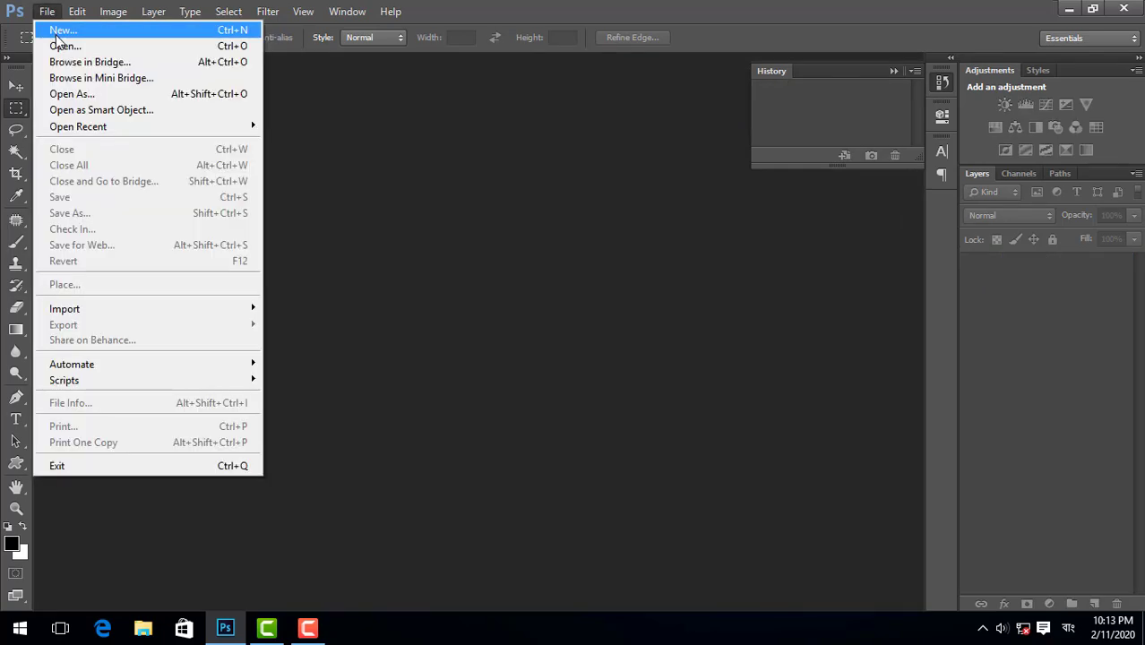
{"action": "left_click", "coordinate": [53, 29]}
{"action": "left_click", "coordinate": [742, 146]}
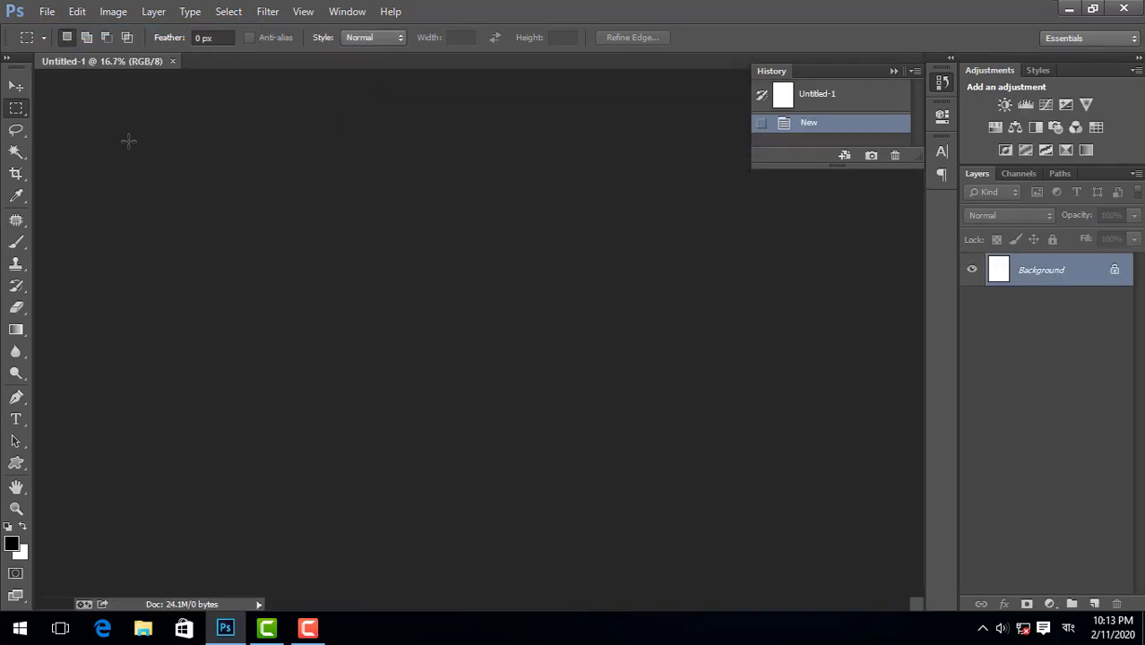
Step: Run Close and Go to Bridge on the blank document and close the Creative Cloud sign-in window
{"action": "left_click", "coordinate": [47, 11]}
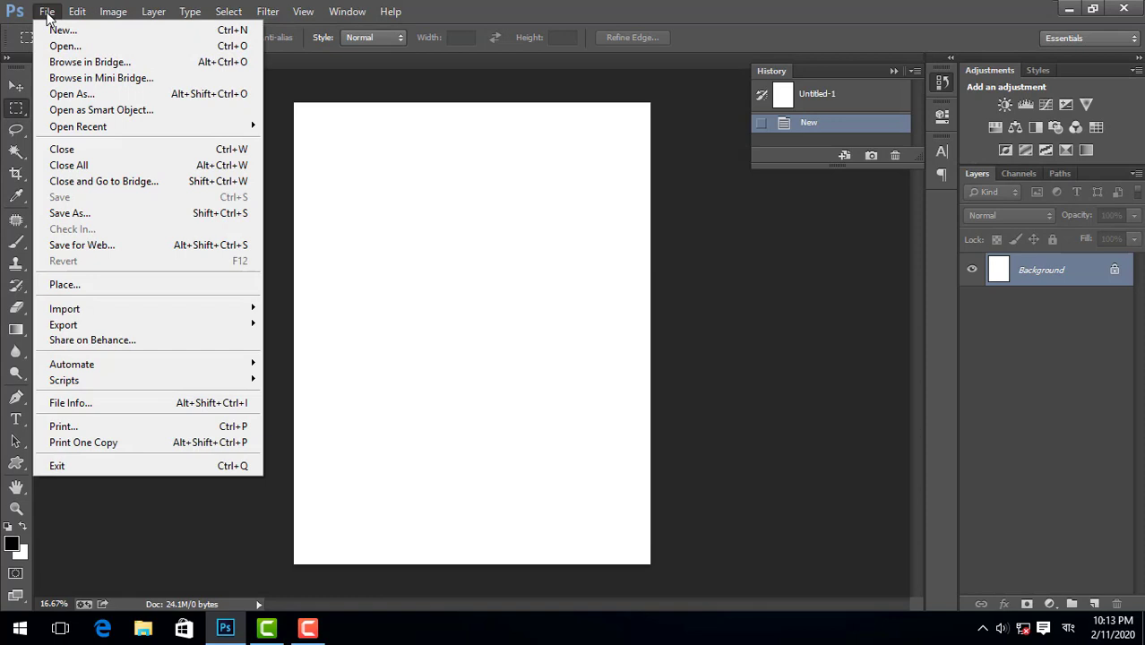
{"action": "left_click", "coordinate": [105, 182]}
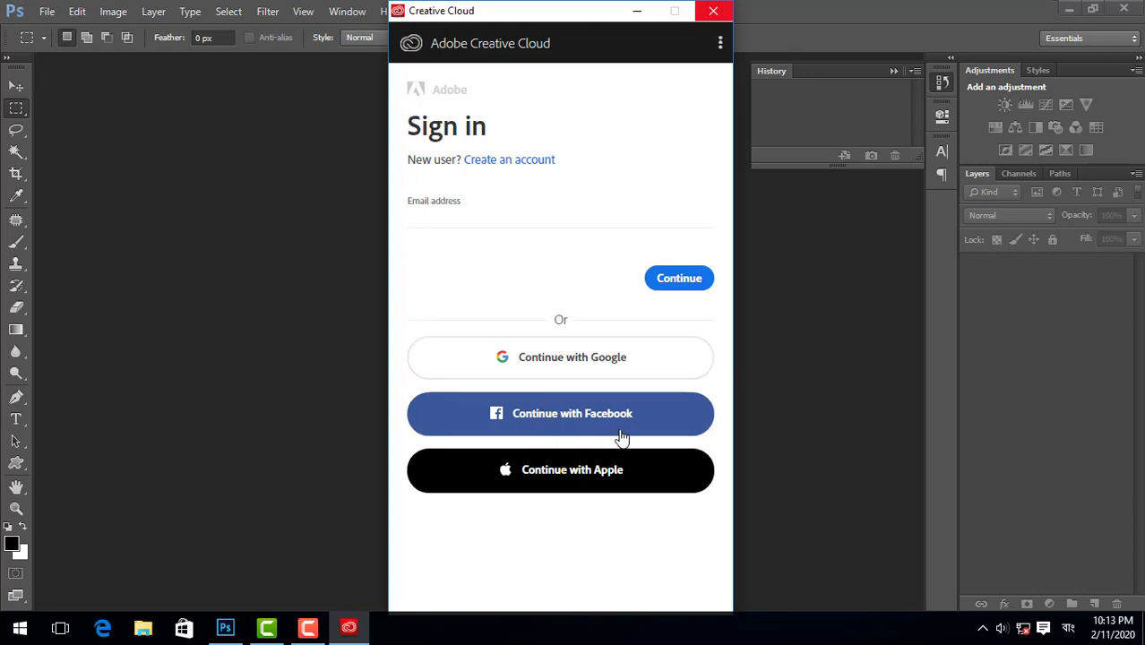
{"action": "left_click", "coordinate": [712, 13]}
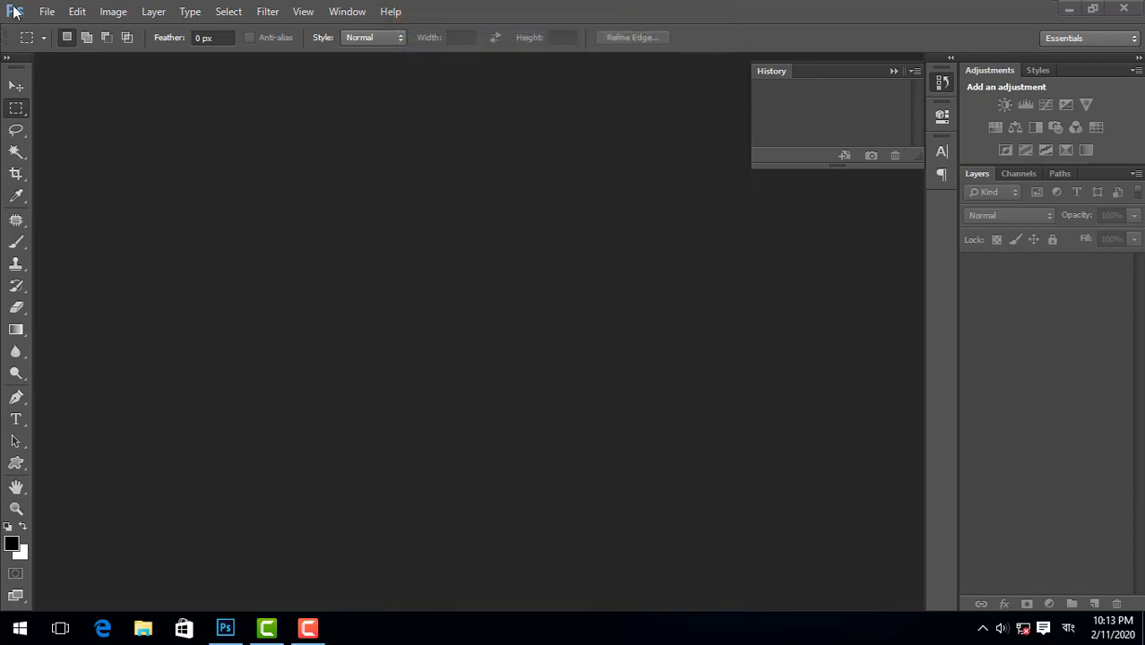
Step: Create another blank document with the default settings
{"action": "left_click", "coordinate": [47, 11]}
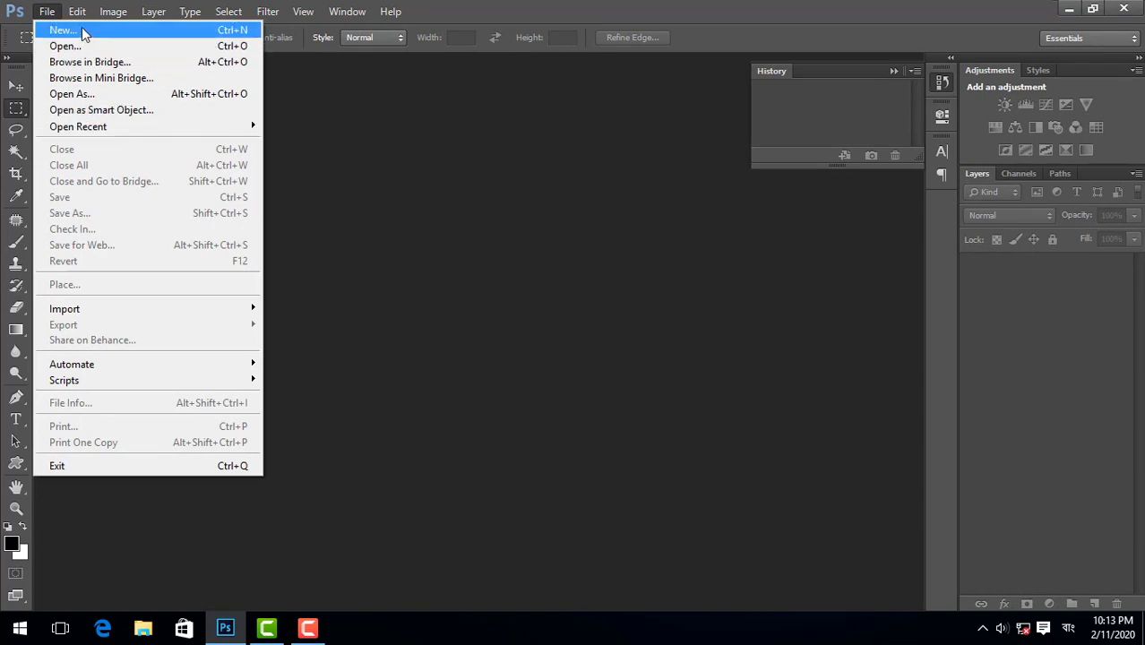
{"action": "left_click", "coordinate": [457, 172]}
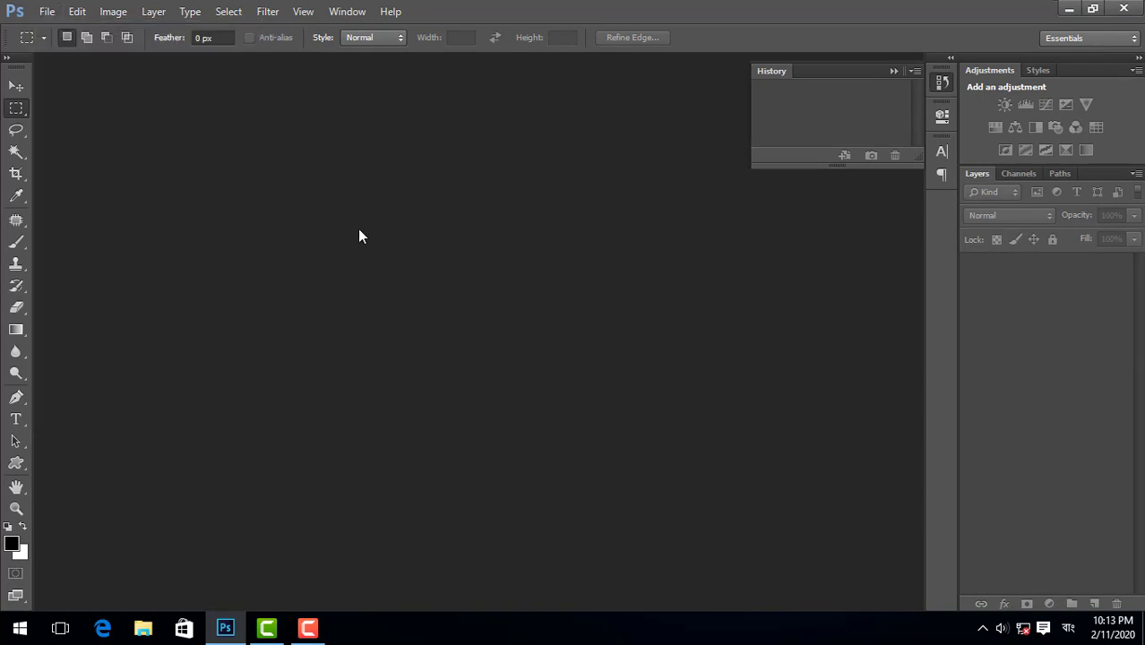
{"action": "key", "text": "ctrl+n"}
{"action": "left_click", "coordinate": [742, 145]}
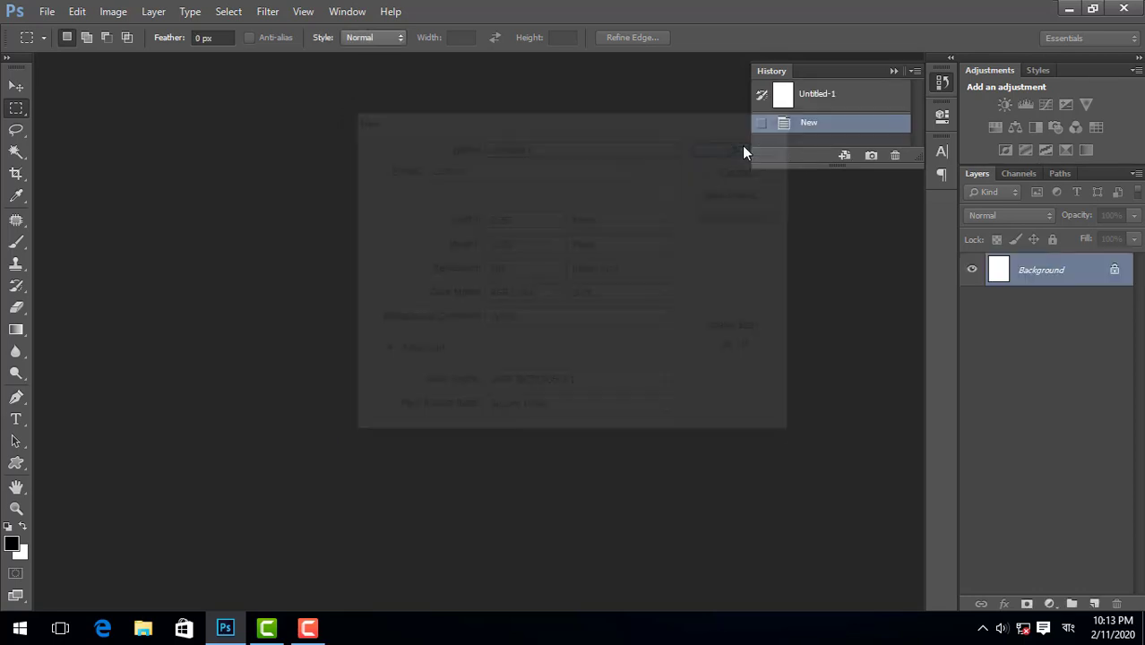
{"action": "left_click", "coordinate": [47, 11]}
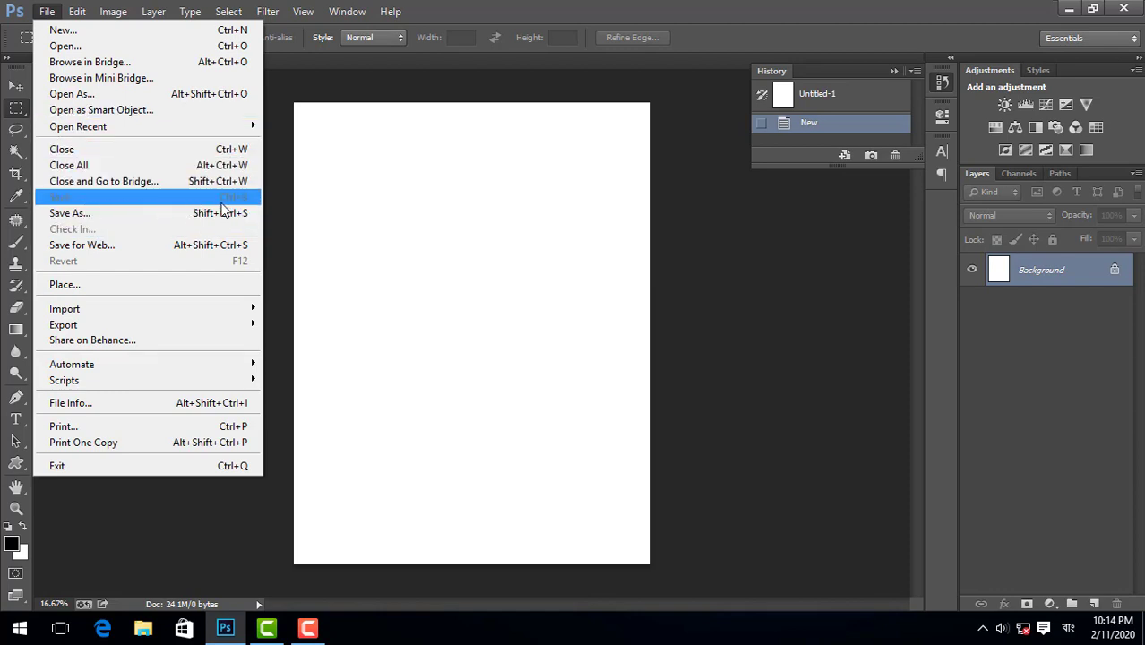
{"action": "left_click", "coordinate": [319, 183]}
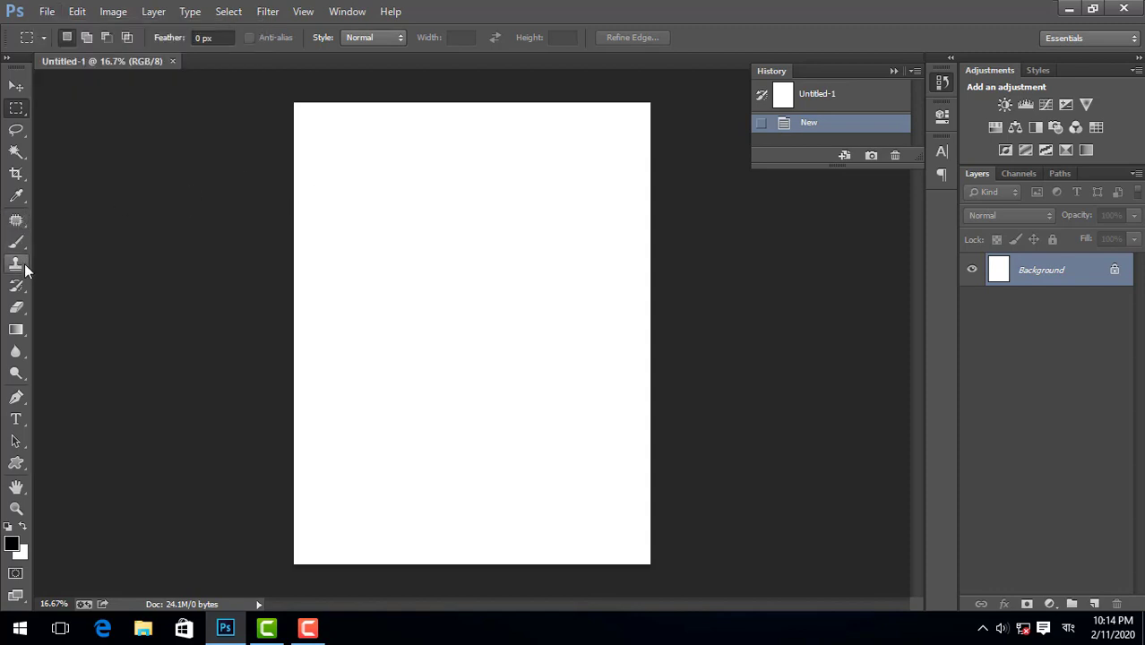
Step: Add the text "our School" near the middle of the canvas with the Type tool
{"action": "left_click", "coordinate": [16, 243]}
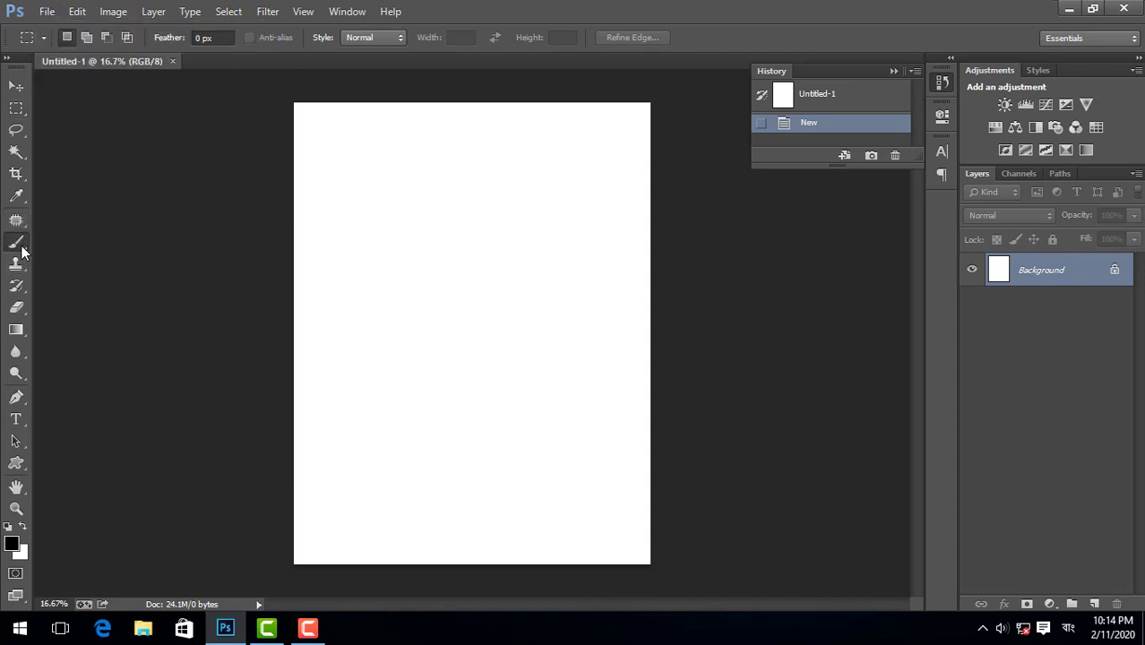
{"action": "left_click", "coordinate": [15, 418]}
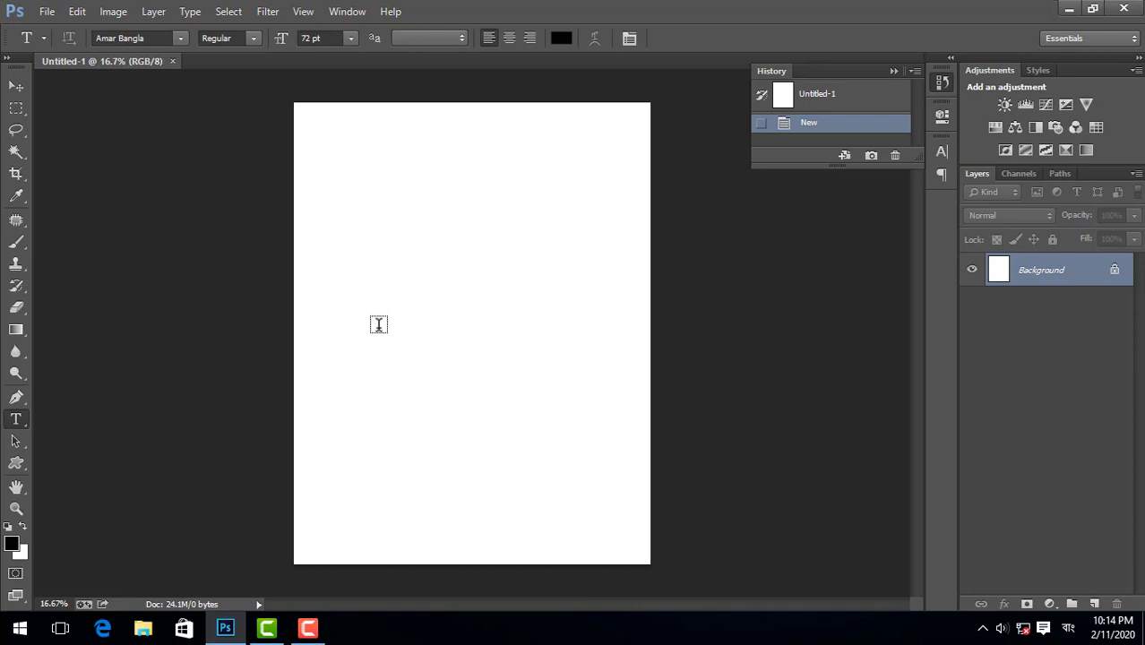
{"action": "left_click", "coordinate": [378, 324]}
{"action": "type", "text": "our"}
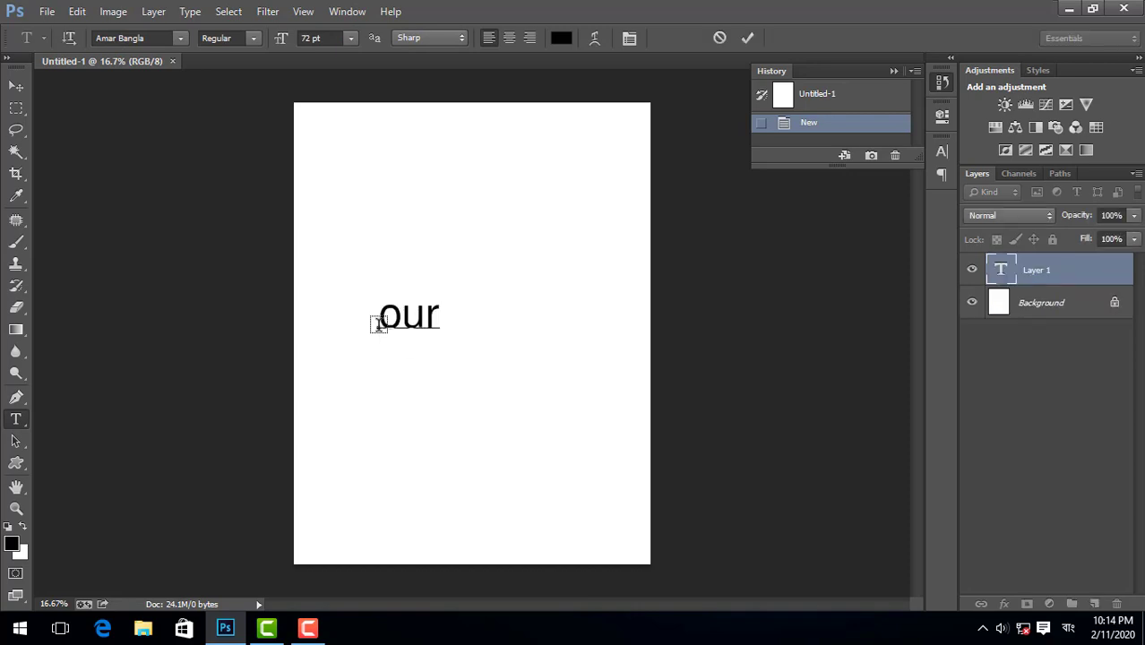
{"action": "type", "text": " School"}
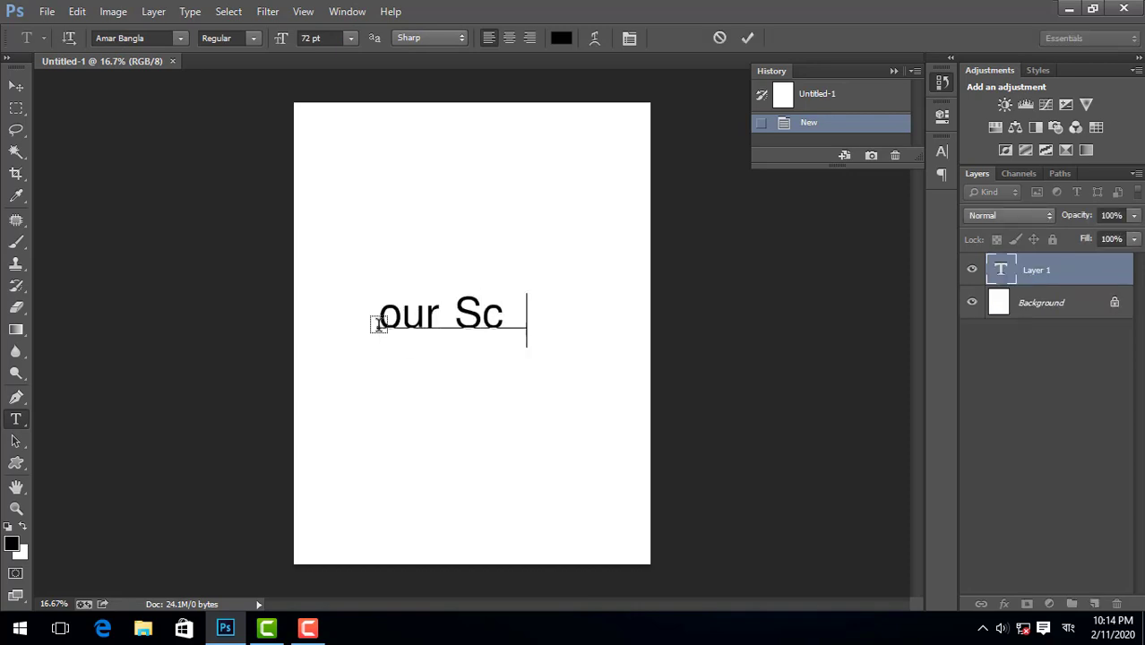
Step: Replace the lowercase first letter with a capital O so the text reads "Our School", and commit the text
{"action": "key", "text": "Left"}
{"action": "key", "text": "Left"}
{"action": "key", "text": "Left"}
{"action": "key", "text": "Left"}
{"action": "key", "text": "Left"}
{"action": "key", "text": "Left"}
{"action": "key", "text": "Left"}
{"action": "key", "text": "Left"}
{"action": "key", "text": "Left"}
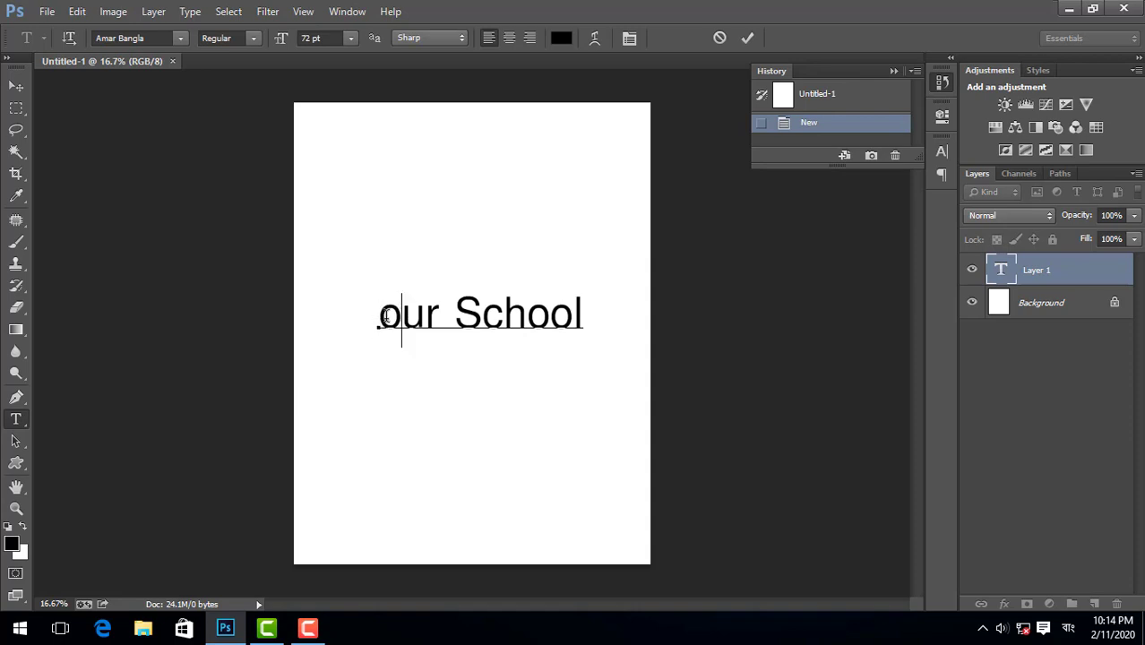
{"action": "key", "text": "shift+Left"}
{"action": "key", "text": "Left"}
{"action": "key", "text": "Delete"}
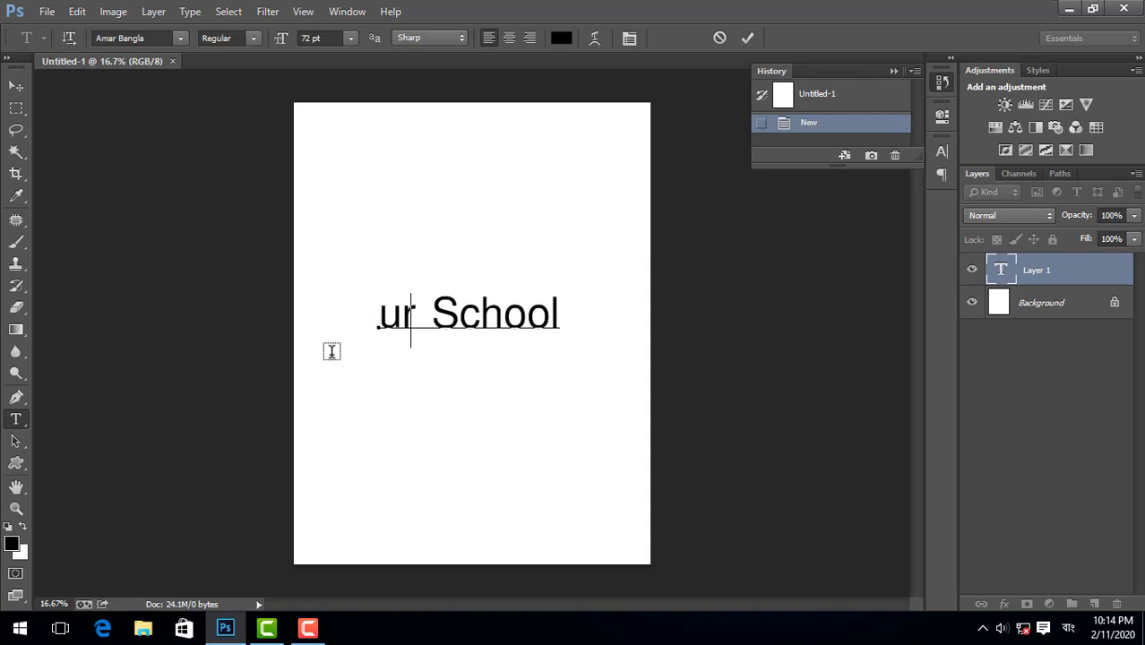
{"action": "type", "text": "O"}
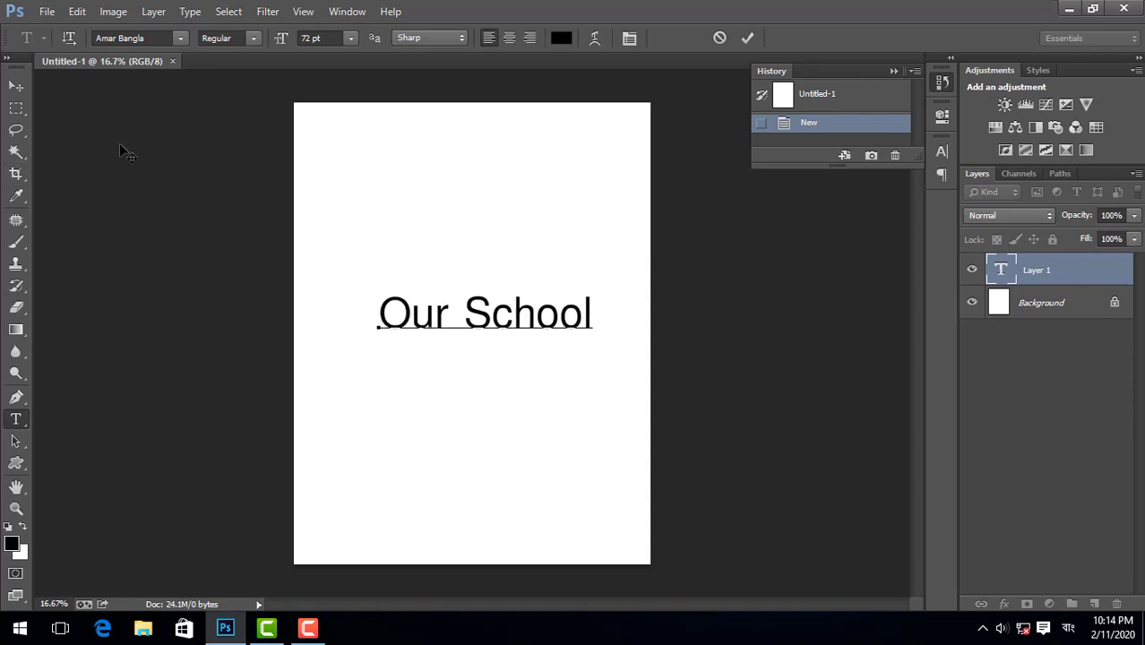
{"action": "left_click", "coordinate": [17, 86]}
Step: Save the document as "our school" in JPEG (*.JPG;*.JPEG;*.JPE) format in the Youtube content folder
{"action": "left_click", "coordinate": [46, 10]}
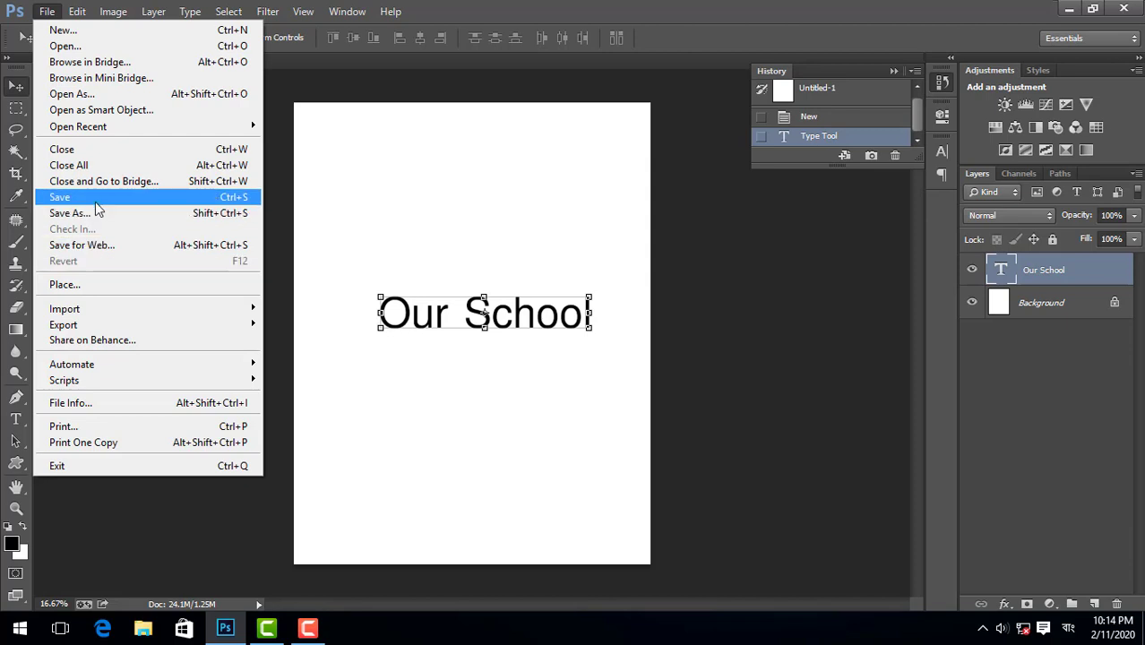
{"action": "left_click", "coordinate": [163, 199]}
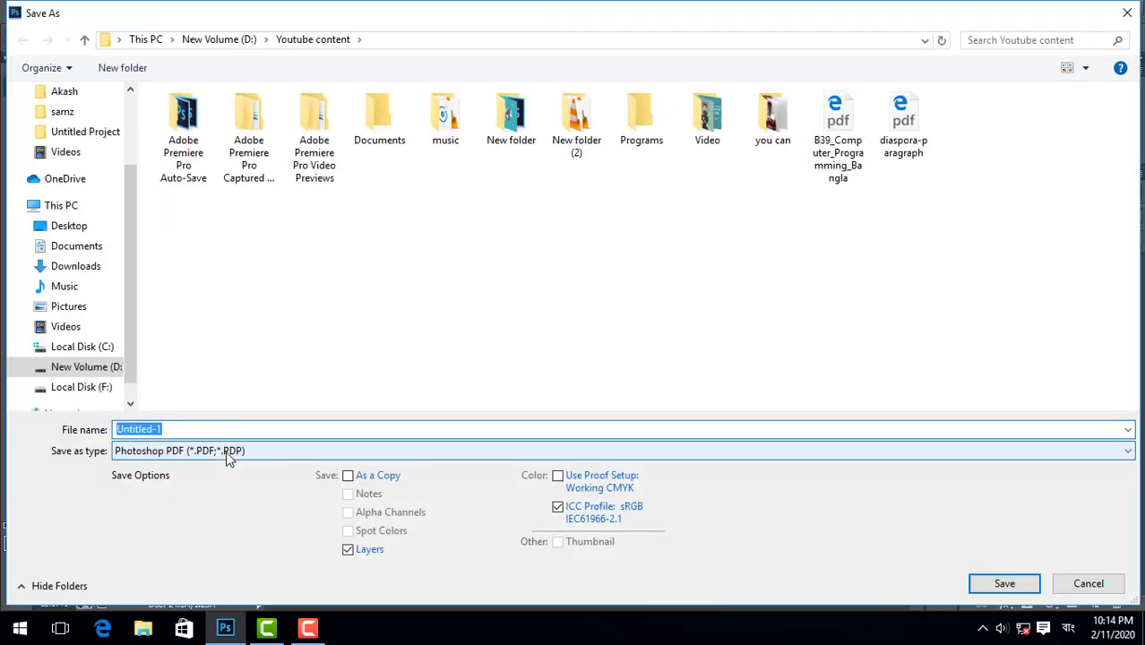
{"action": "key", "text": "BackSpace"}
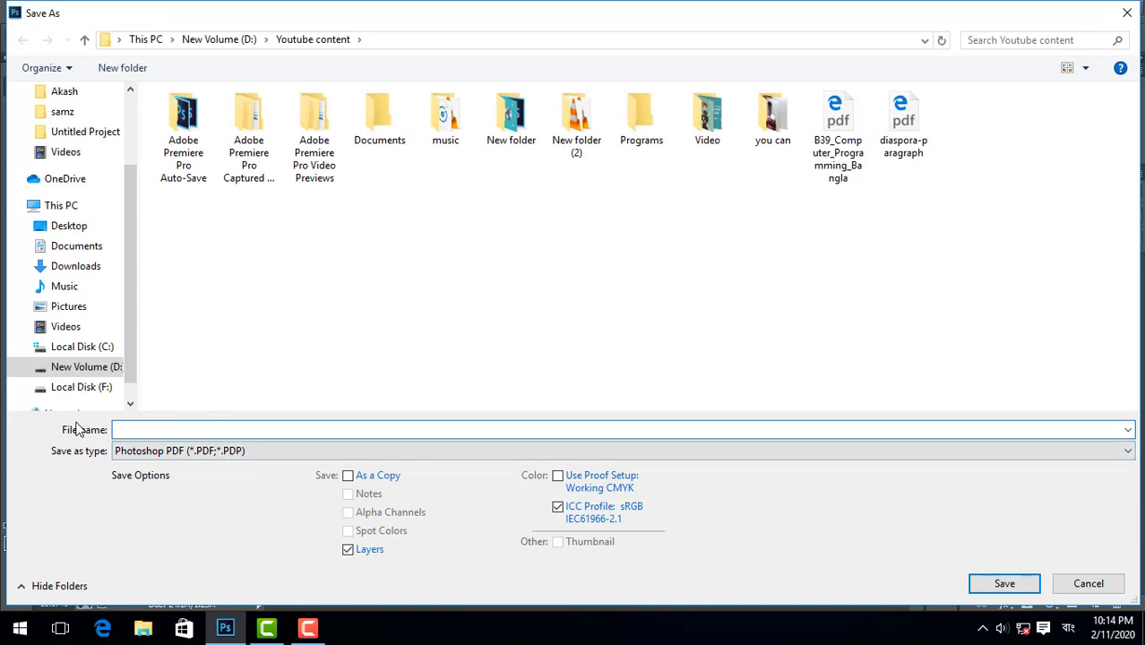
{"action": "type", "text": "our school"}
{"action": "left_click", "coordinate": [366, 453]}
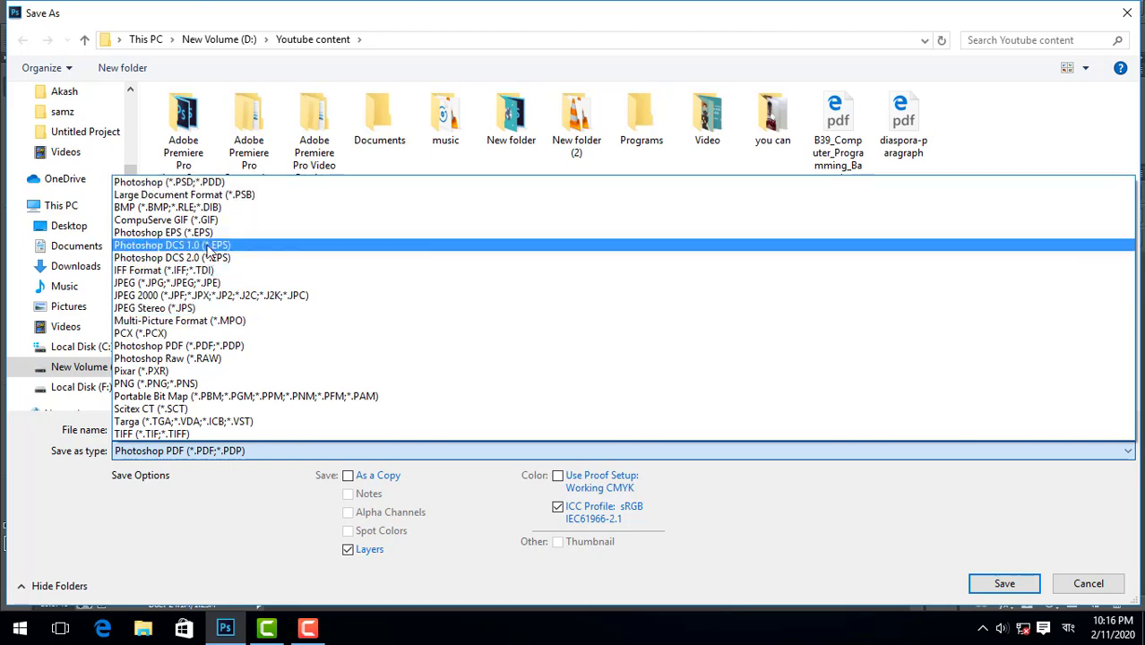
{"action": "left_click", "coordinate": [215, 285]}
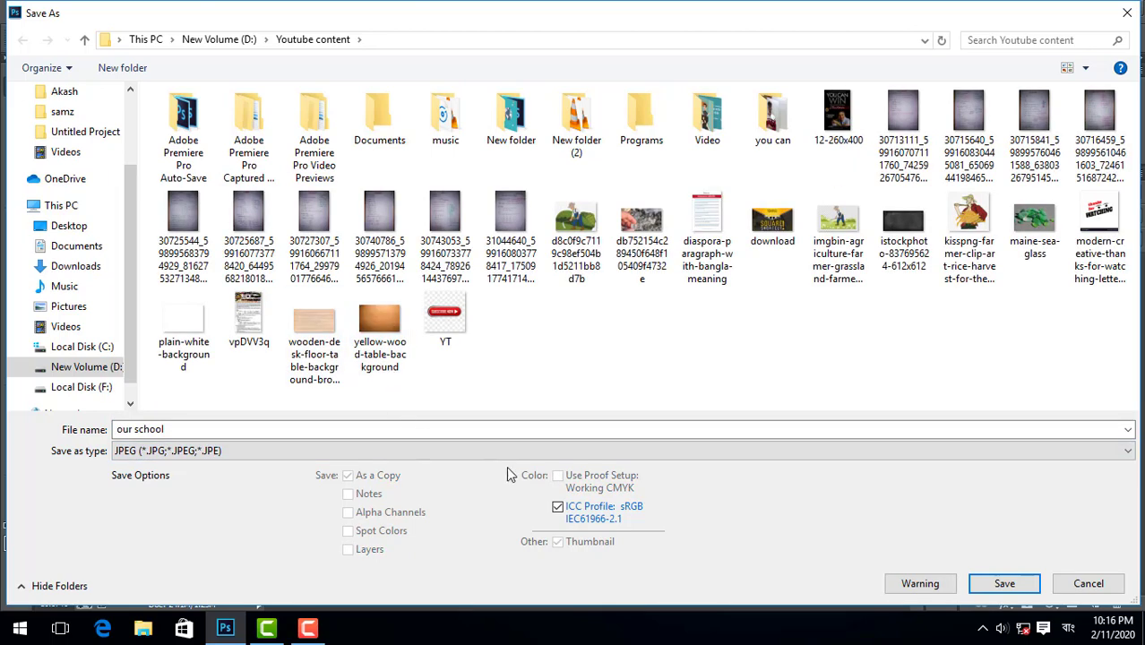
{"action": "left_click", "coordinate": [1004, 583]}
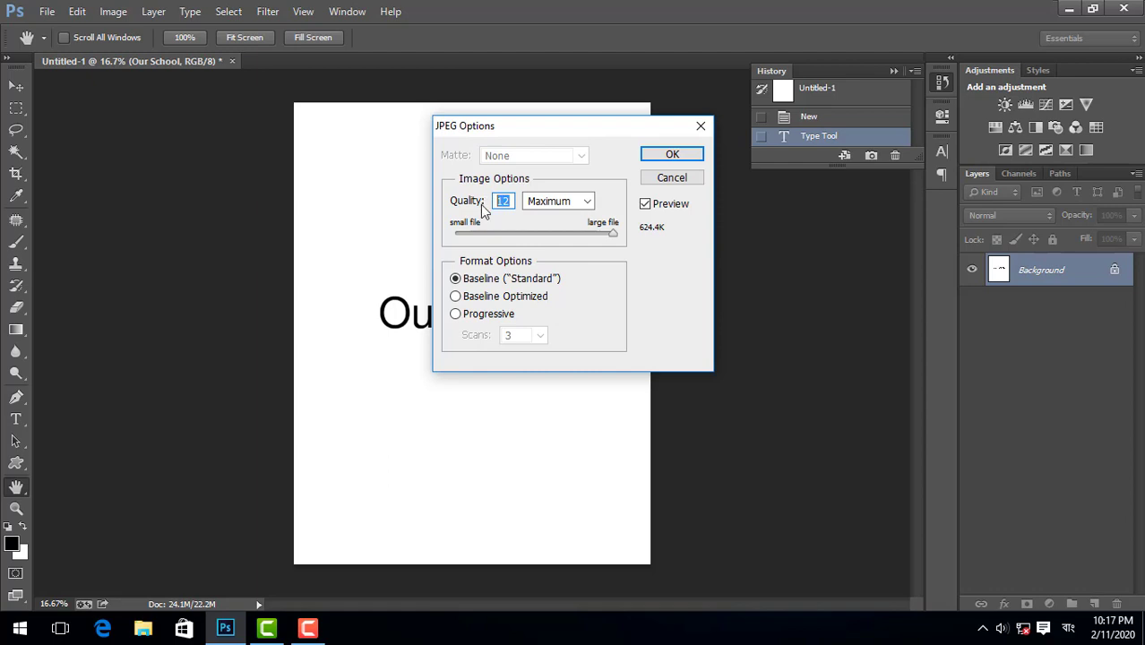
Step: Try the Low JPEG quality preset, and raise the quality back to 12, Maximum
{"action": "left_click", "coordinate": [564, 205]}
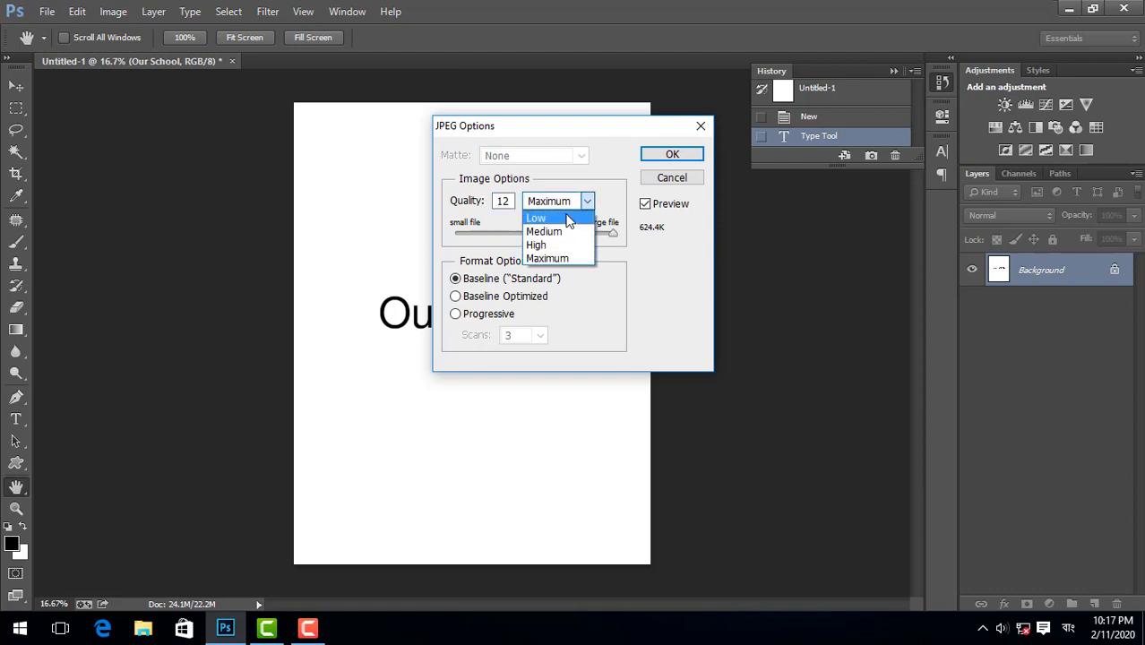
{"action": "left_click", "coordinate": [563, 218]}
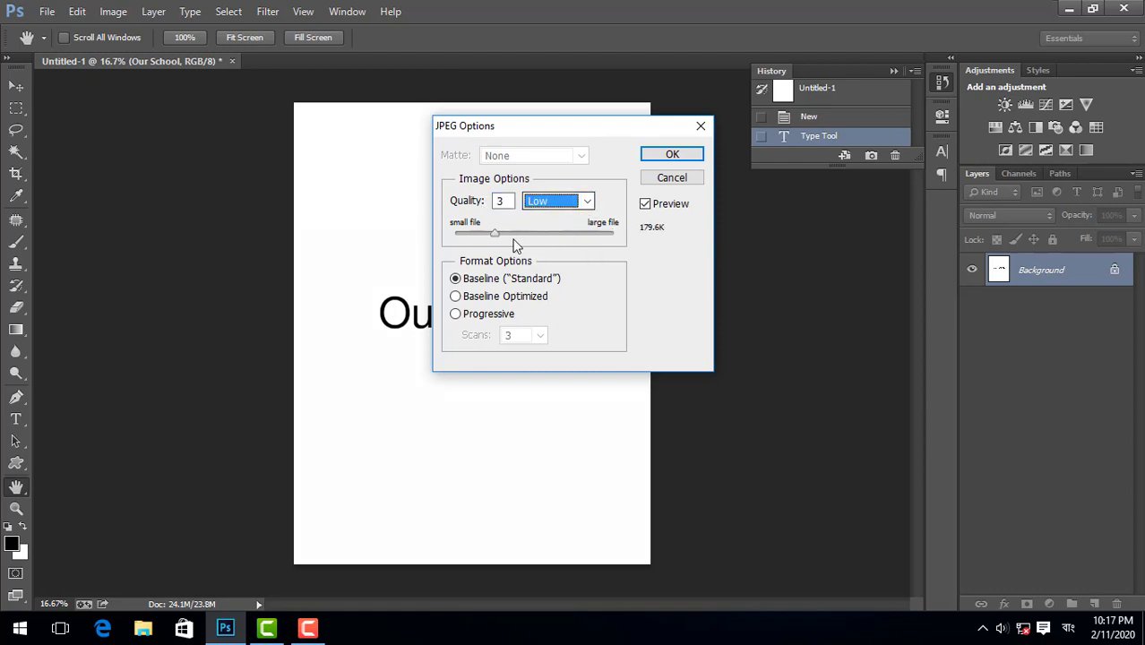
{"action": "double_click", "coordinate": [499, 201]}
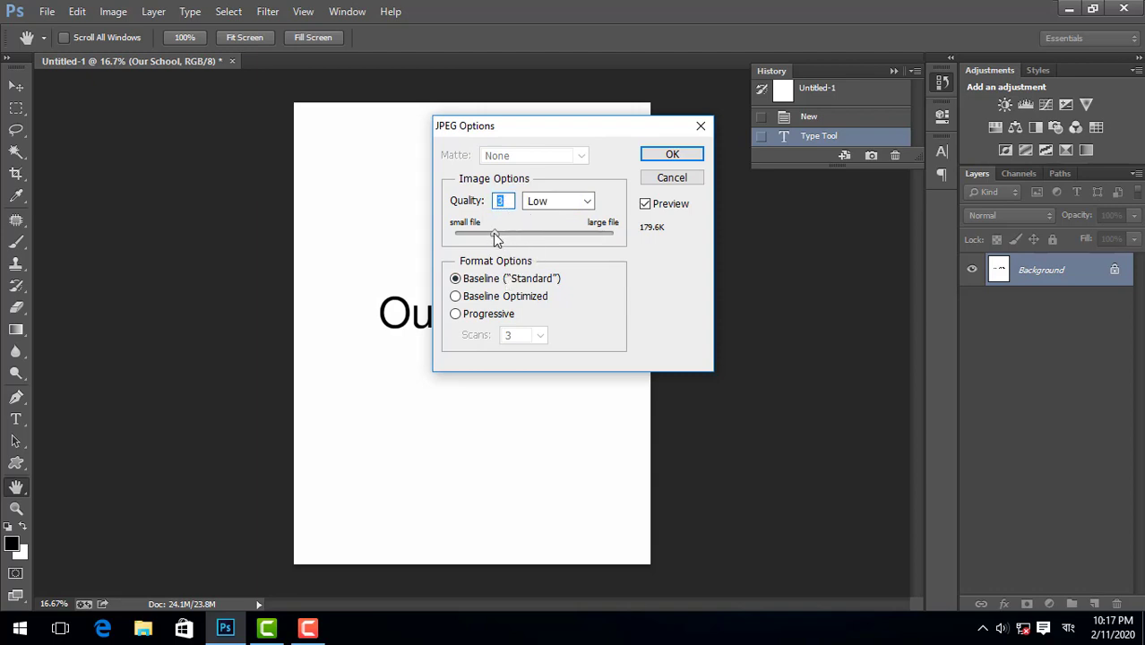
{"action": "left_click_drag", "start_coordinate": [496, 237], "coordinate": [600, 237]}
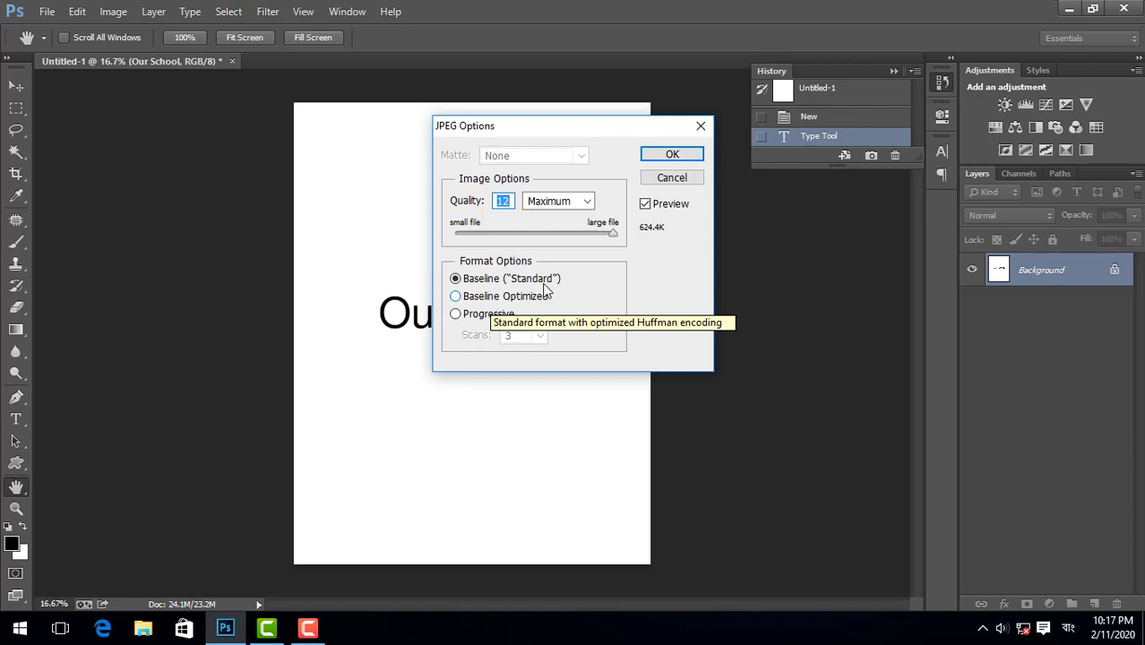
Step: Try the Baseline Optimized format option, and switch the JPEG to Progressive with 5 scans
{"action": "left_click", "coordinate": [501, 298]}
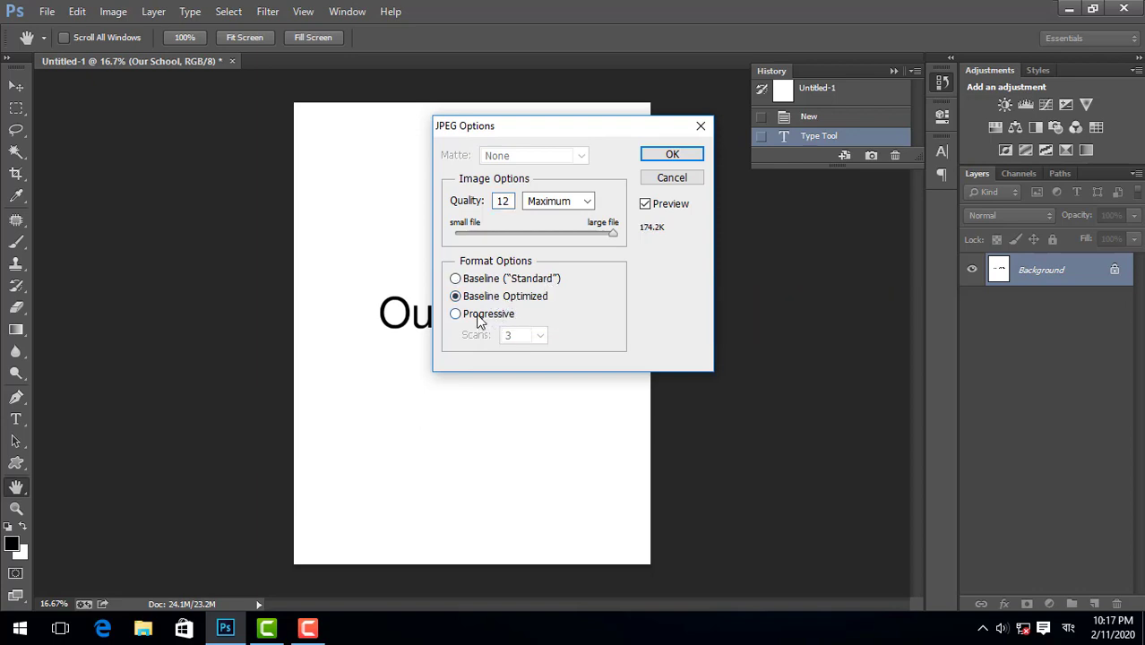
{"action": "left_click", "coordinate": [486, 318]}
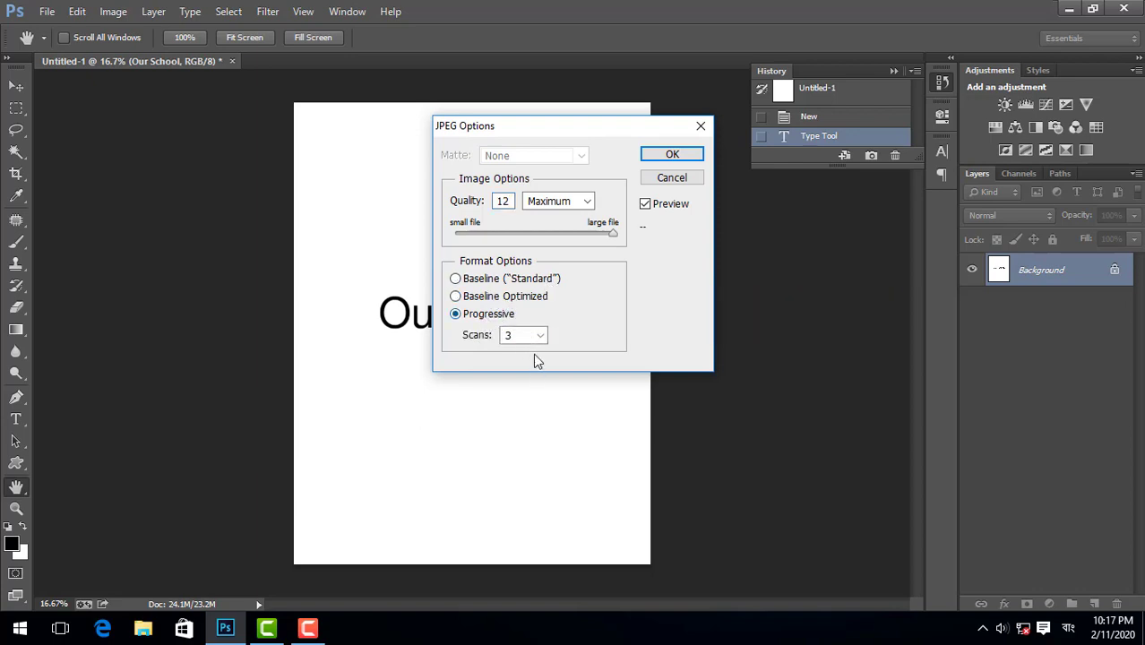
{"action": "left_click", "coordinate": [540, 335]}
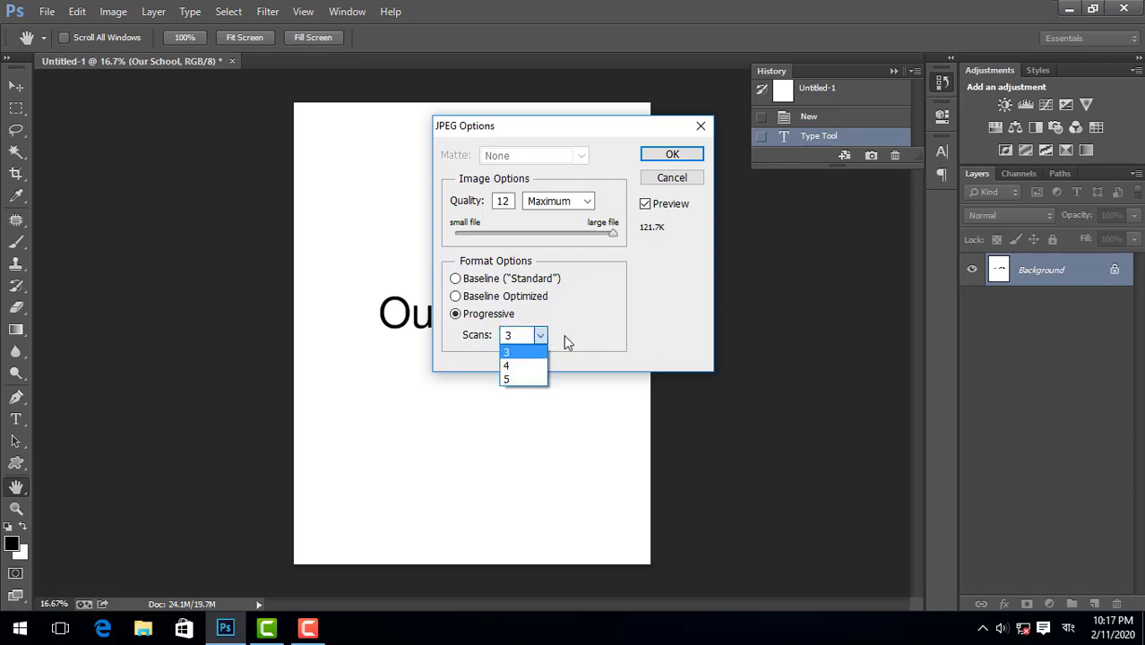
{"action": "left_click", "coordinate": [537, 376]}
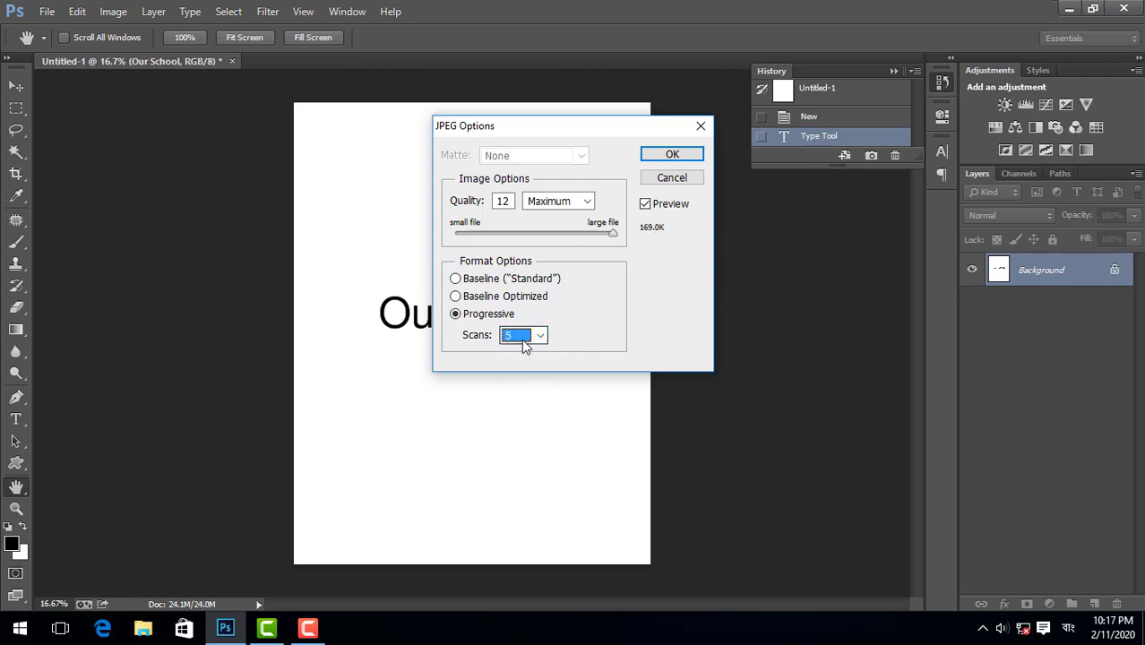
Step: Change the JPEG format option to Baseline ("Standard") and finish saving the file
{"action": "left_click", "coordinate": [472, 281]}
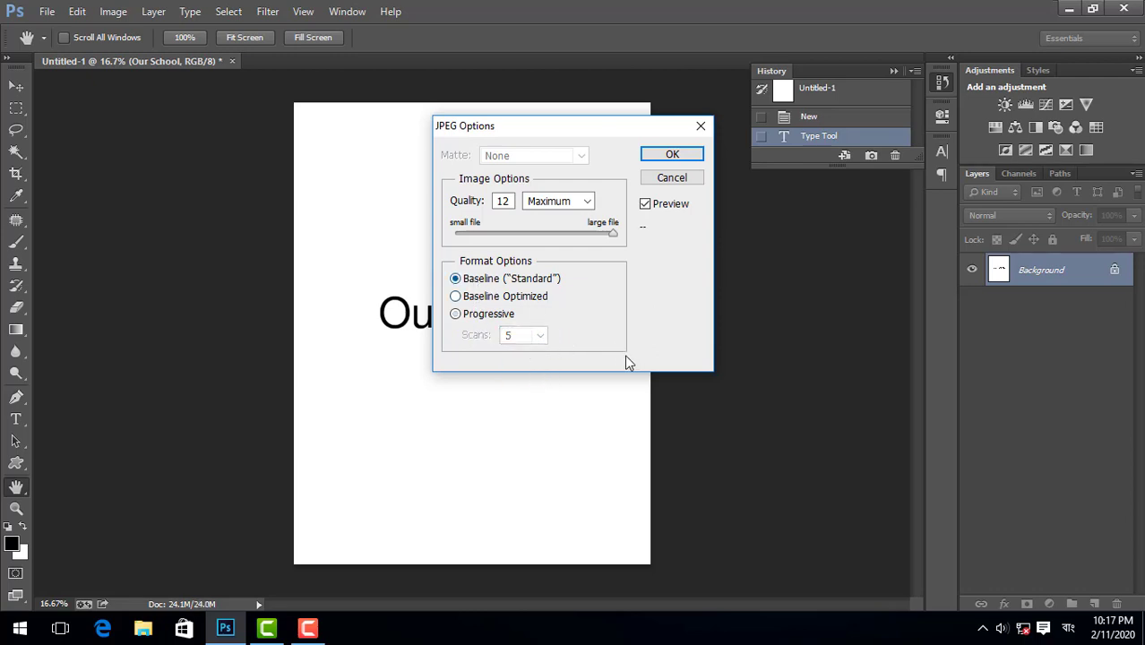
{"action": "left_click", "coordinate": [671, 154]}
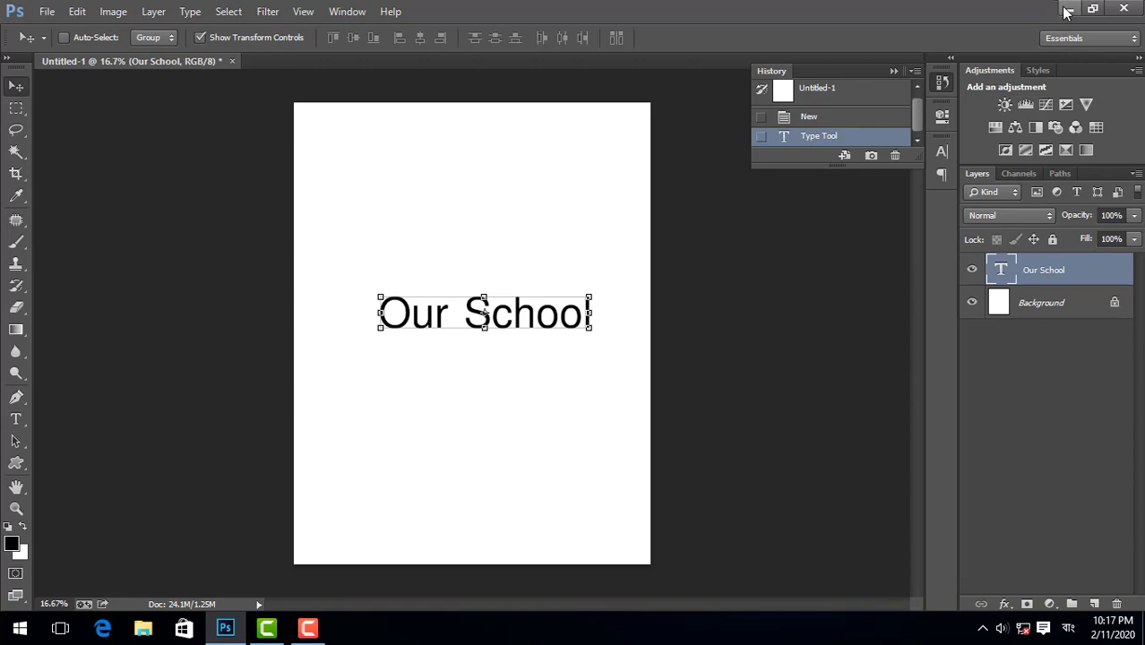
Step: Look for the saved "our school" file among the files available to open in the Youtube content folder, without opening anything
{"action": "left_click", "coordinate": [47, 11]}
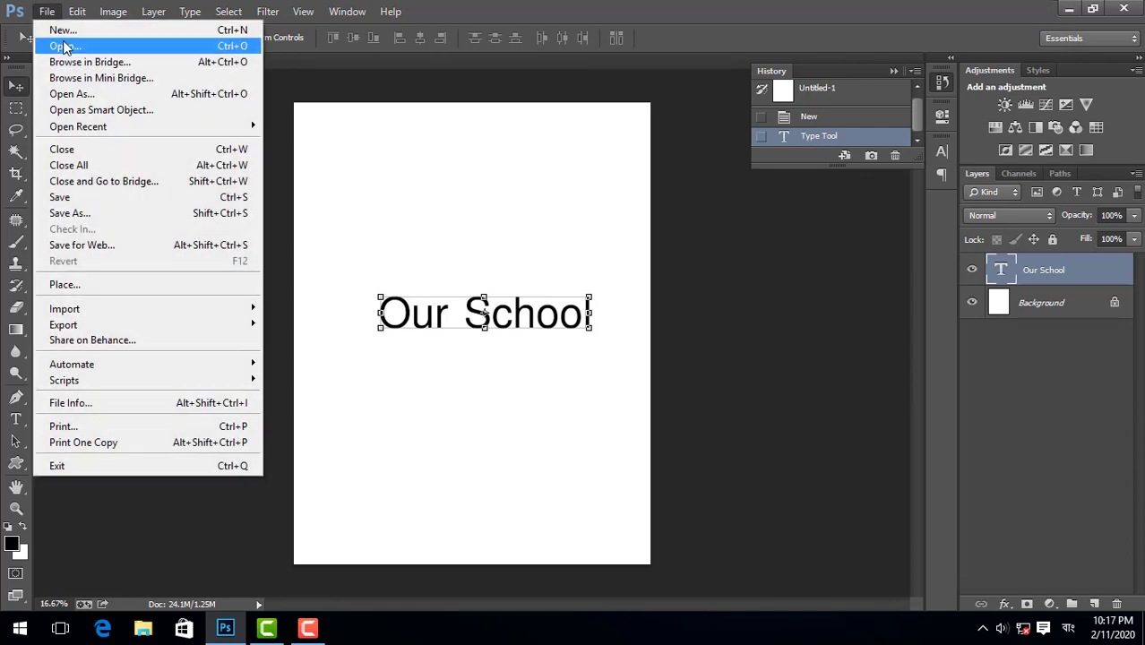
{"action": "left_click", "coordinate": [64, 46]}
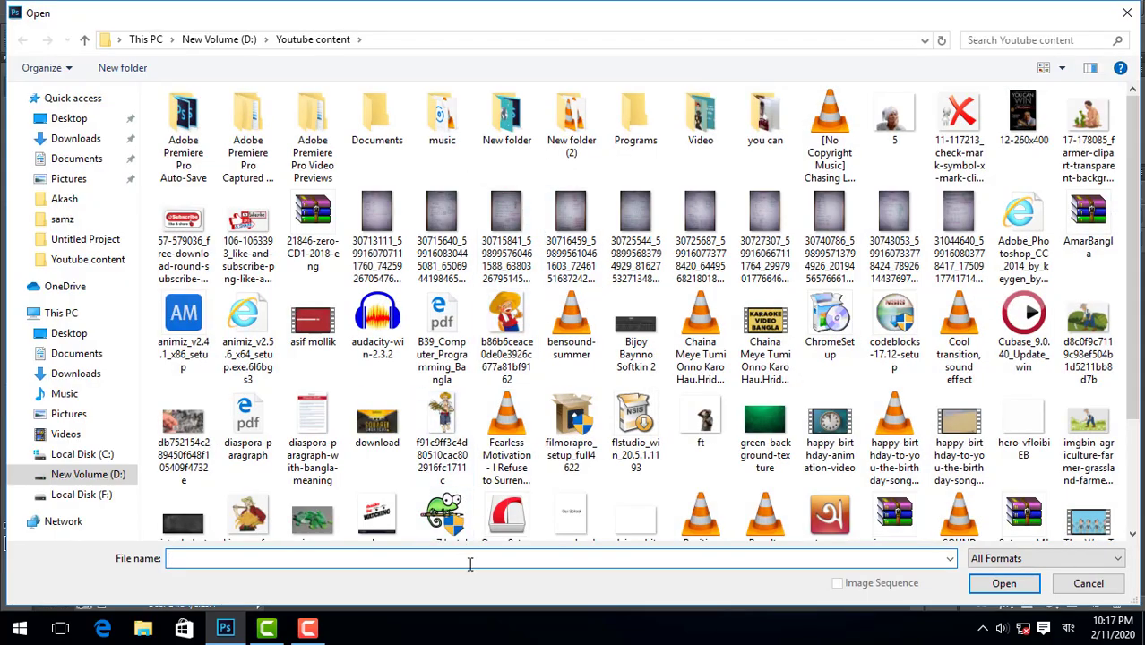
{"action": "scroll", "coordinate": [249, 234], "scroll_direction": "down", "scroll_amount": 3}
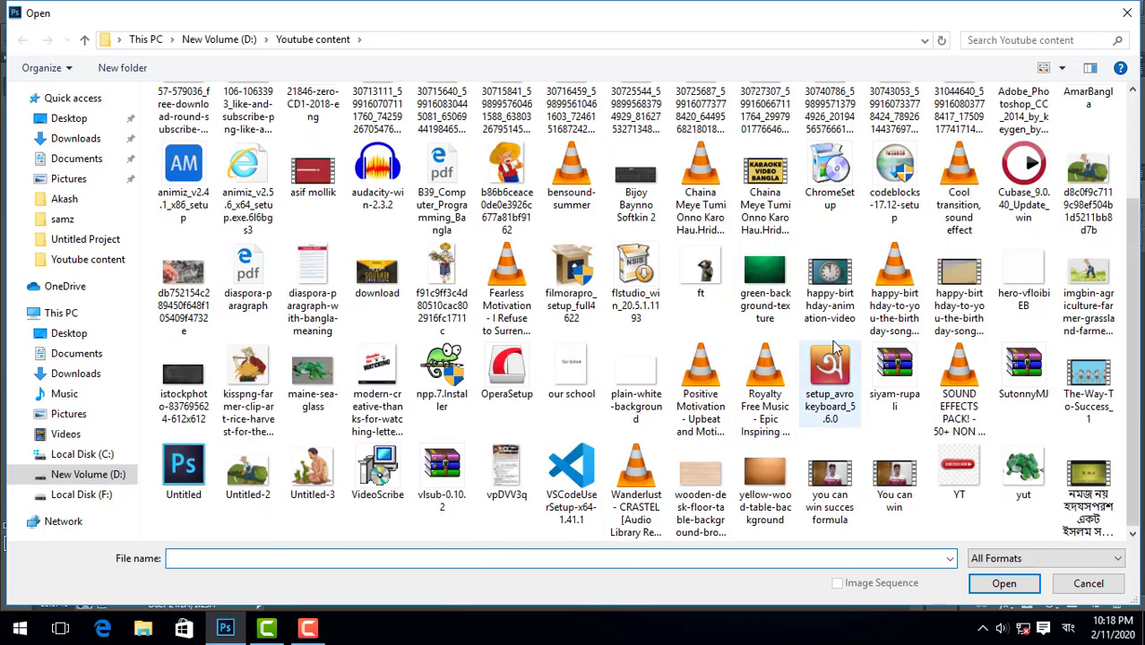
{"action": "left_click", "coordinate": [1126, 13]}
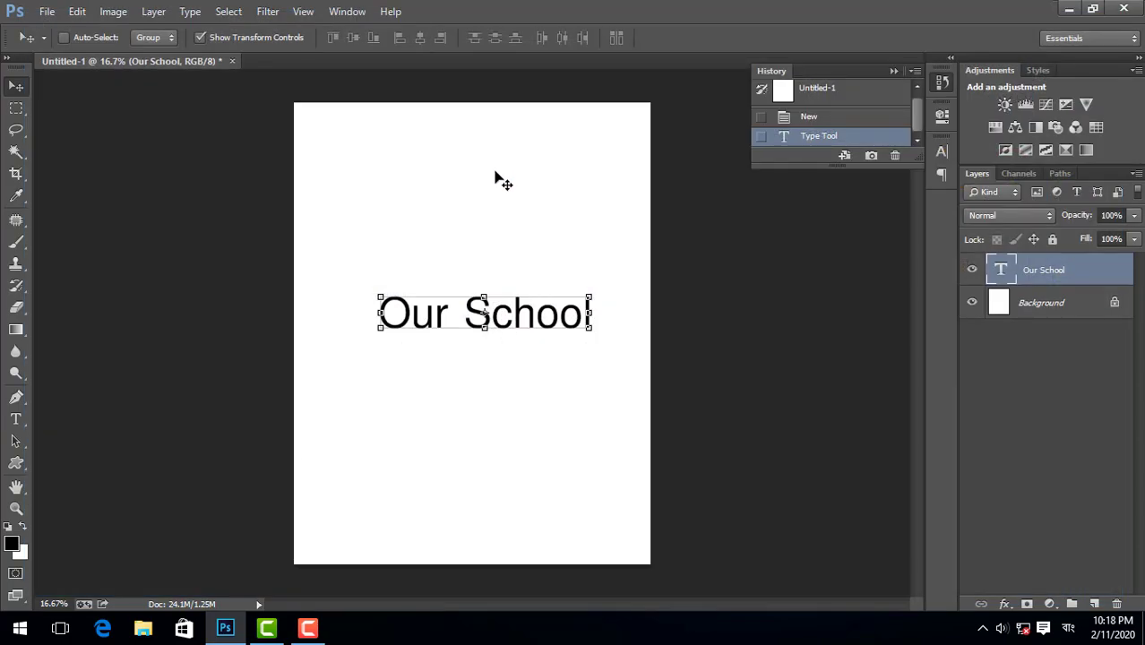
Step: Bring up Save for Web for the Our School document and examine the available optimized file formats, keeping GIF
{"action": "left_click", "coordinate": [46, 10]}
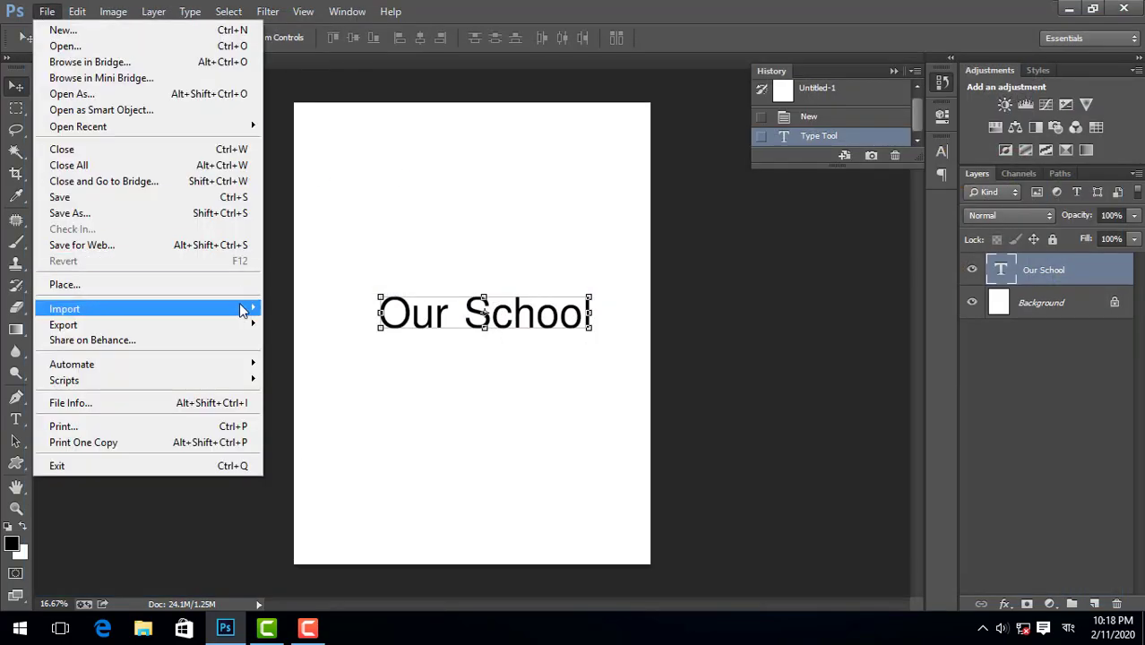
{"action": "left_click", "coordinate": [157, 245]}
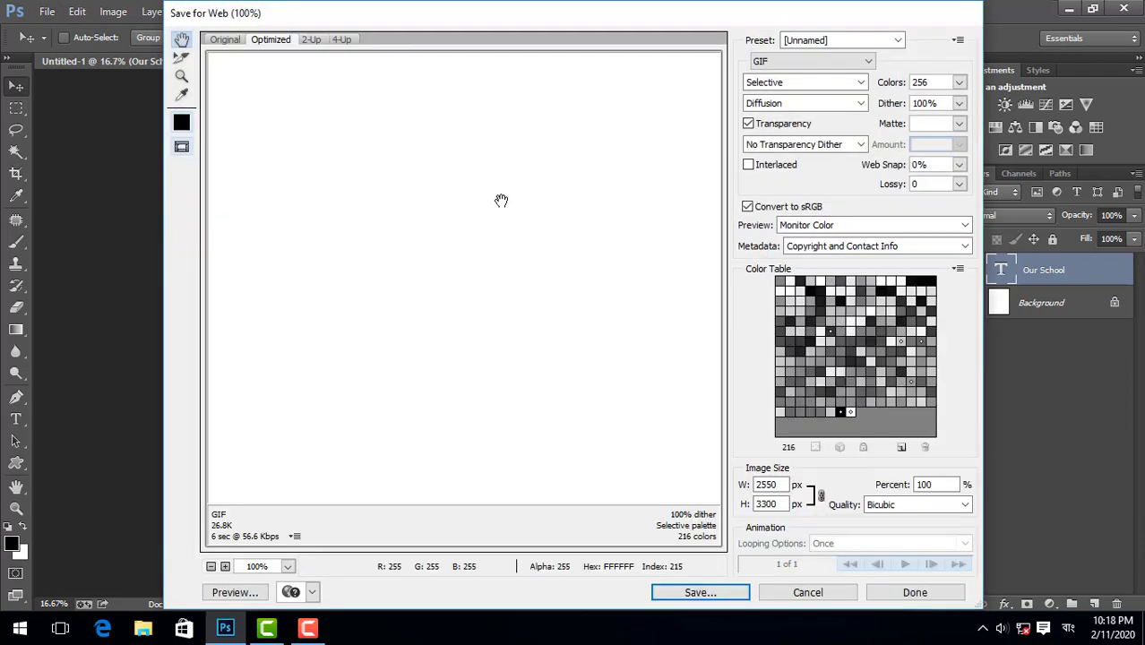
{"action": "left_click", "coordinate": [815, 60]}
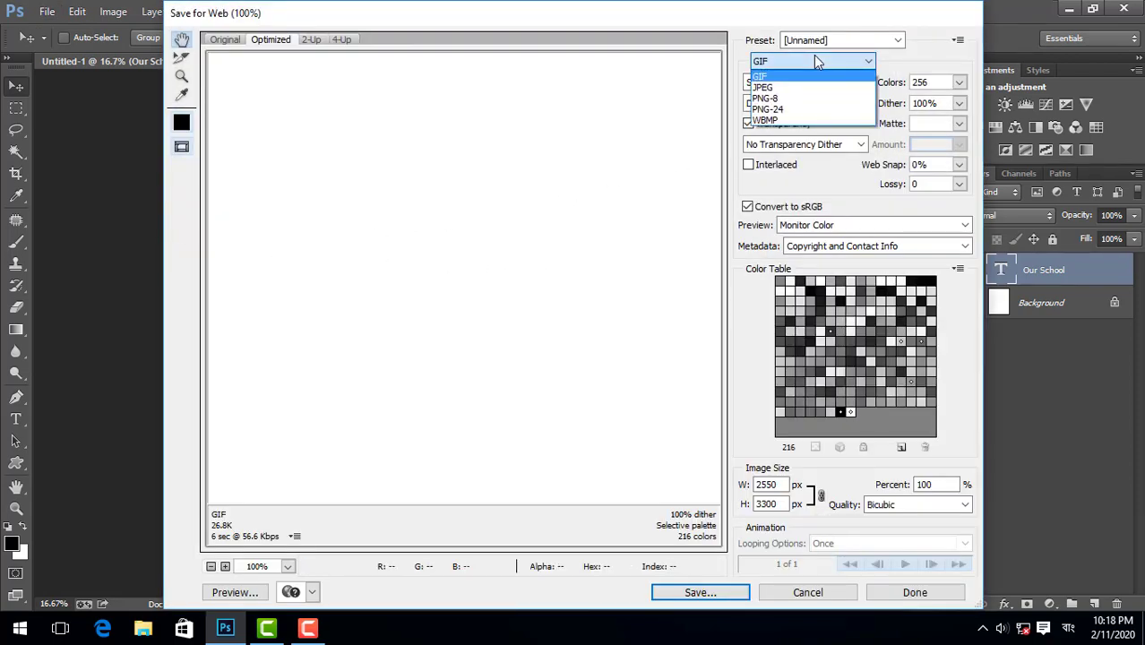
{"action": "left_click", "coordinate": [815, 59]}
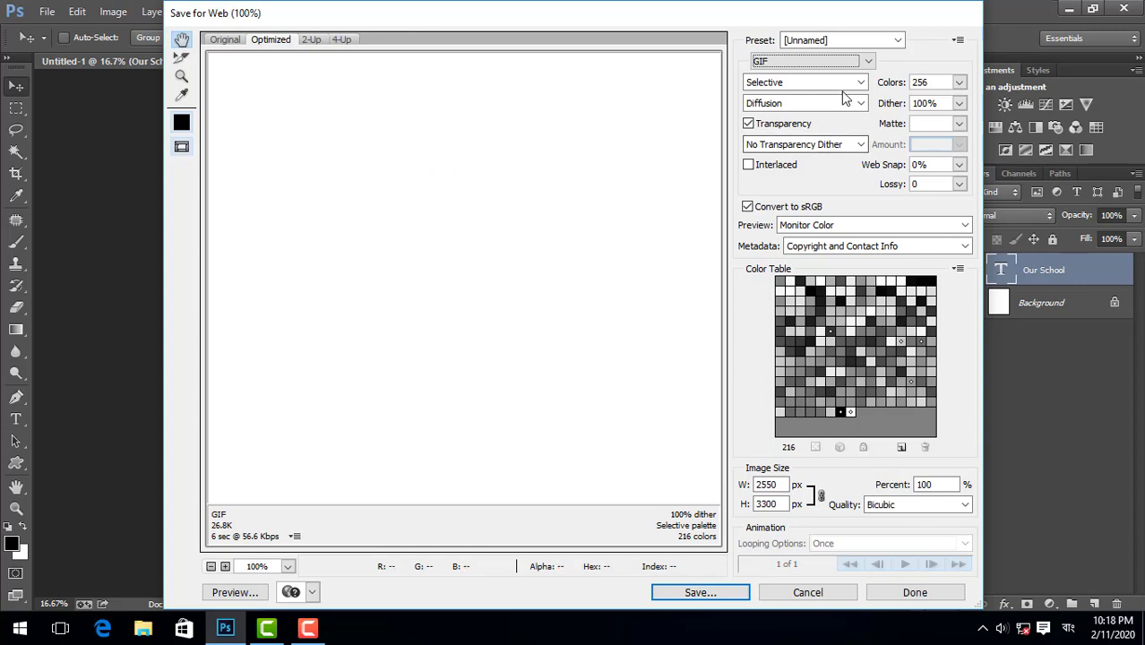
{"action": "left_click", "coordinate": [848, 63]}
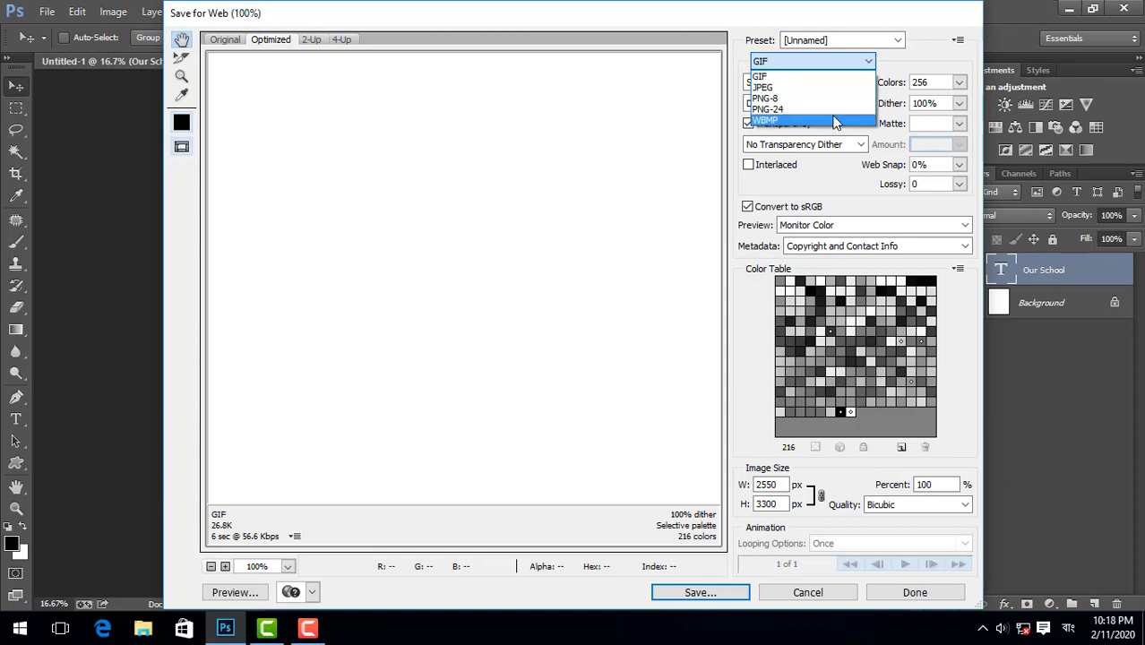
{"action": "left_click", "coordinate": [817, 76]}
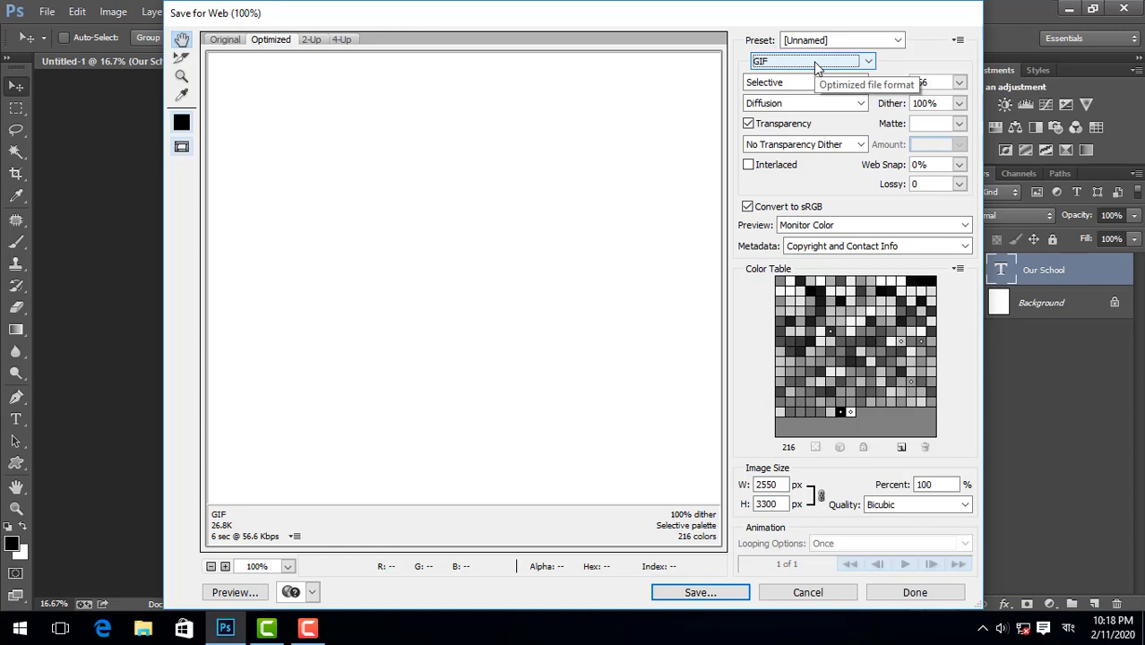
{"action": "left_click", "coordinate": [815, 63]}
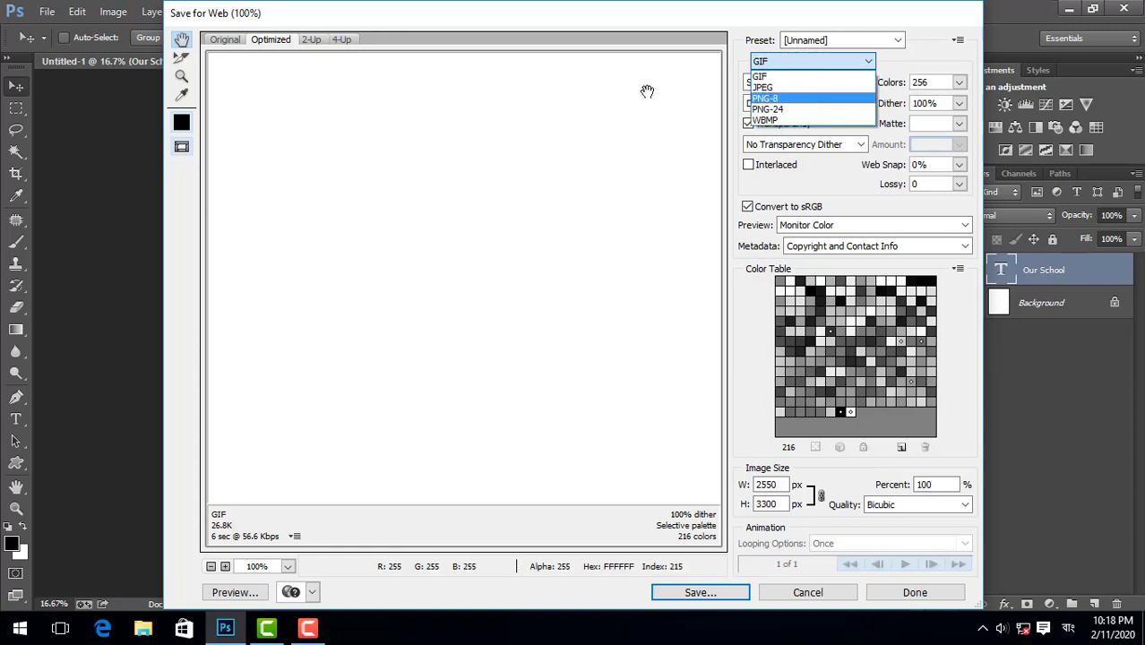
{"action": "left_click", "coordinate": [647, 93]}
Step: Examine the color reduction choices for the GIF, keep Selective, and cancel Save for Web
{"action": "left_click", "coordinate": [825, 82]}
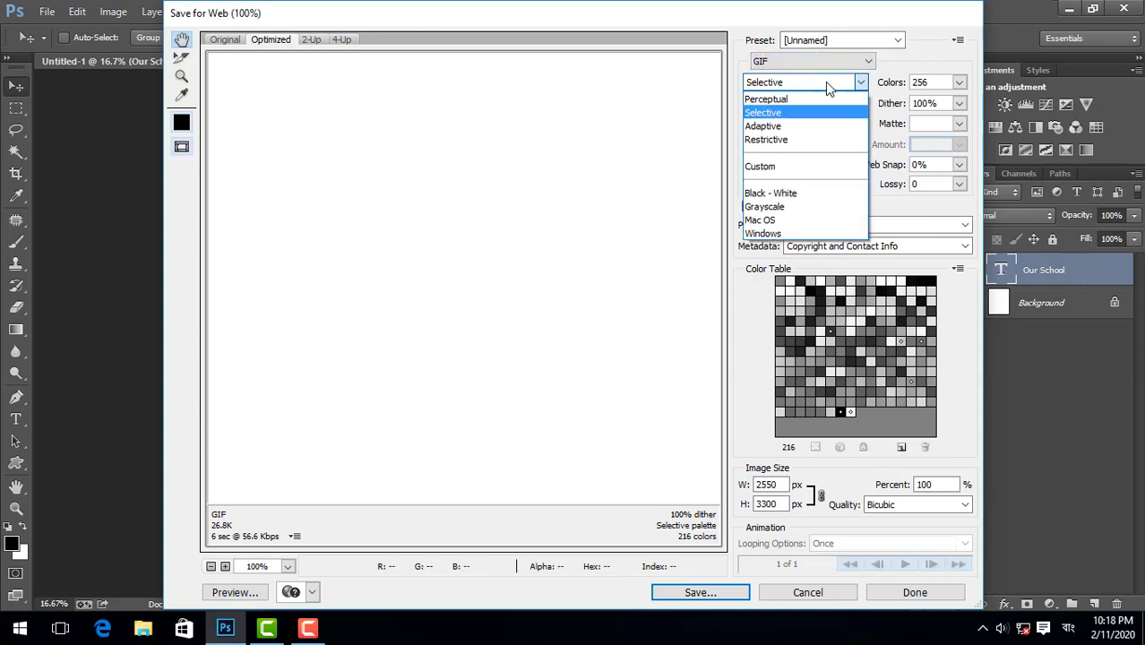
{"action": "left_click", "coordinate": [697, 374]}
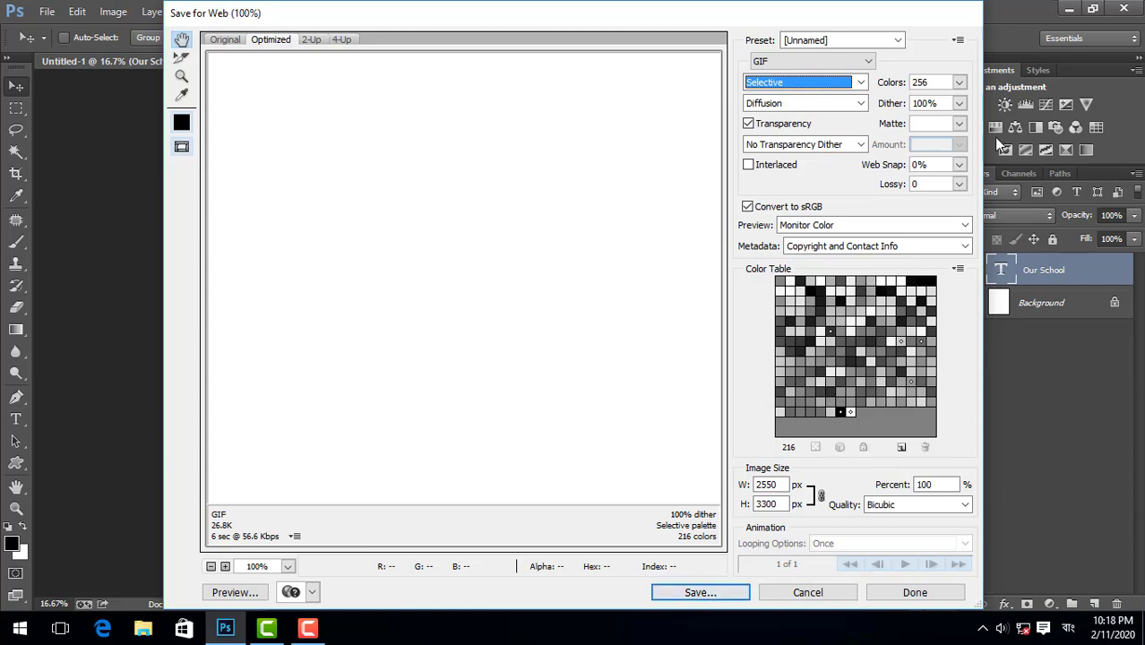
{"action": "left_click", "coordinate": [809, 593]}
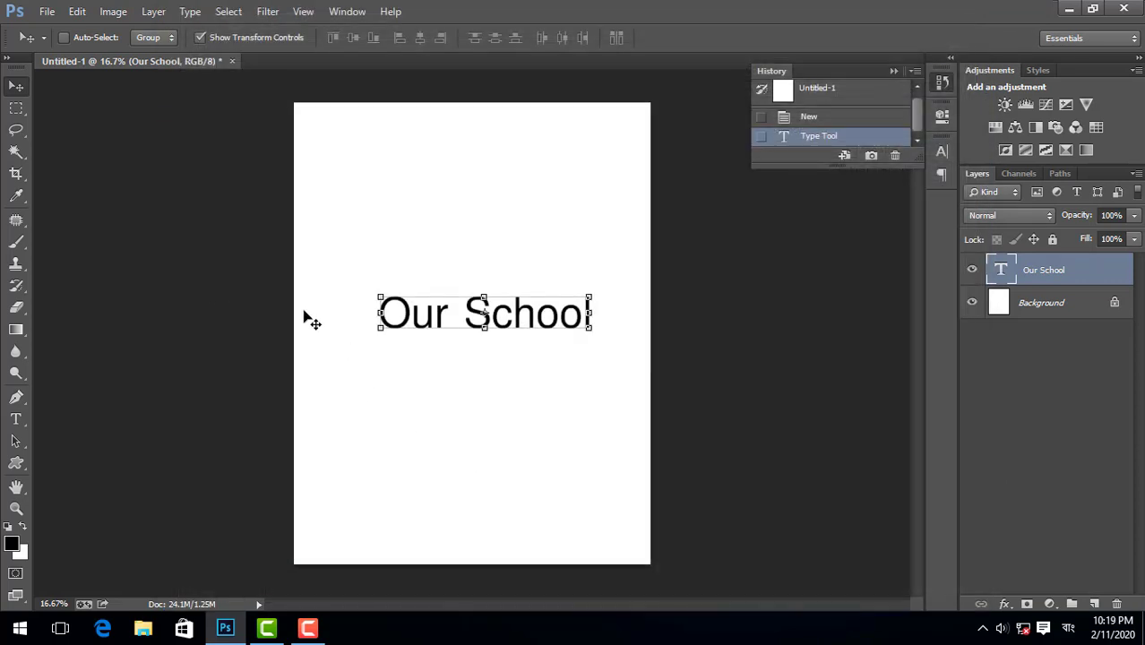
Step: Try placing the Untitled-3 image from the Youtube content folder into the document, and cancel the placement
{"action": "left_click", "coordinate": [47, 10]}
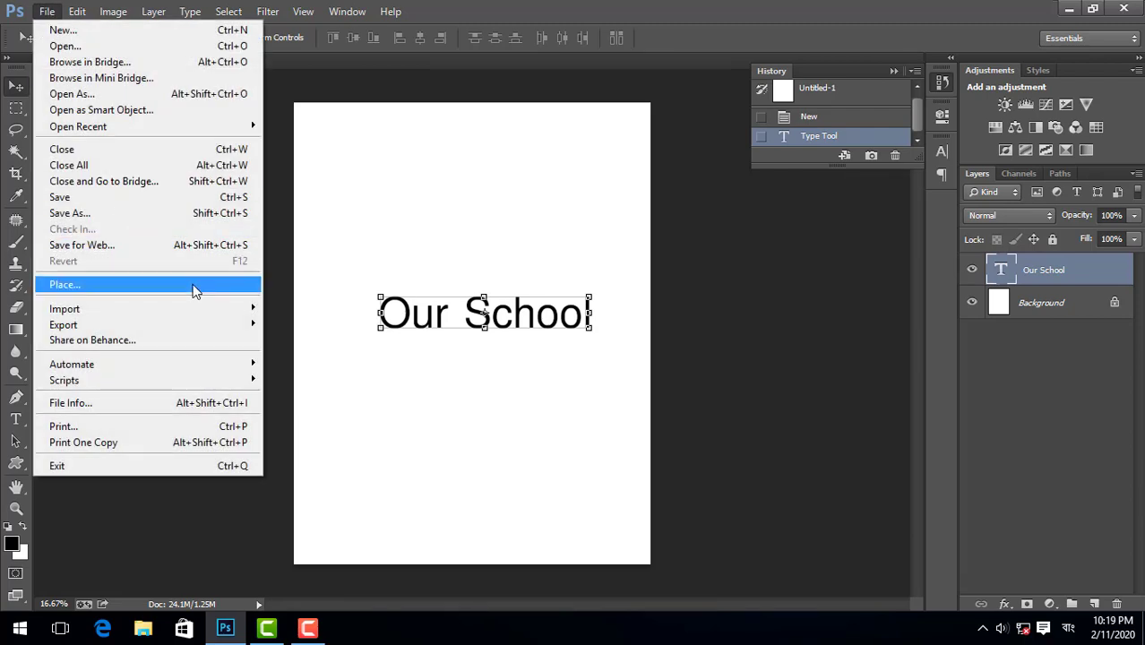
{"action": "left_click", "coordinate": [195, 289]}
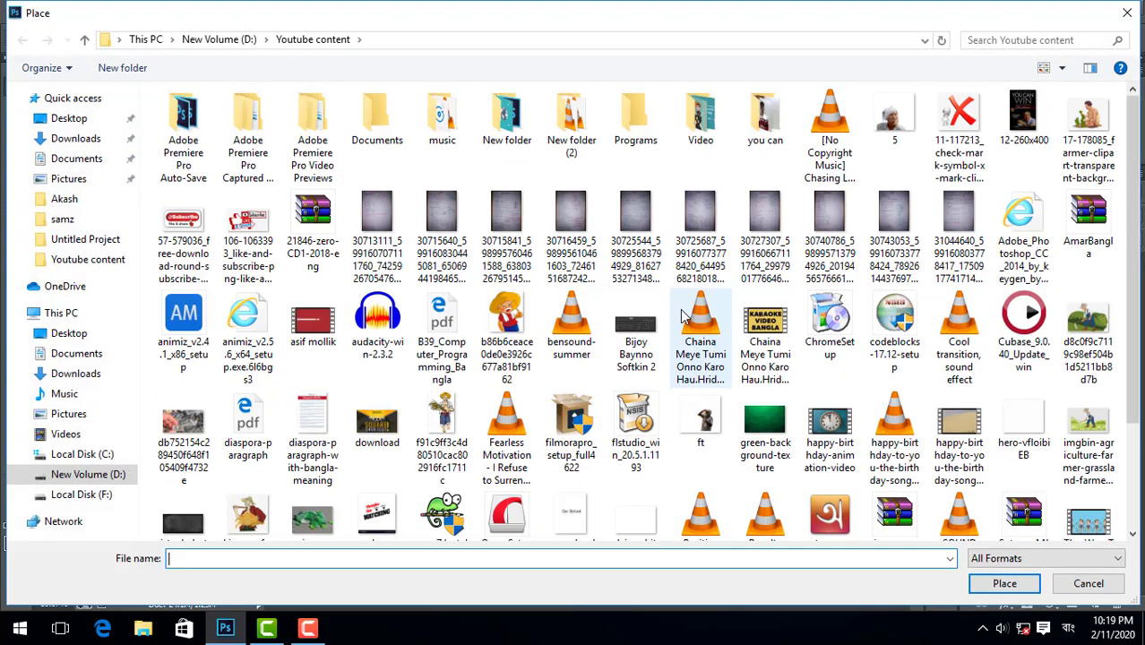
{"action": "left_click", "coordinate": [392, 250]}
{"action": "scroll", "coordinate": [430, 448], "scroll_direction": "down", "scroll_amount": 2}
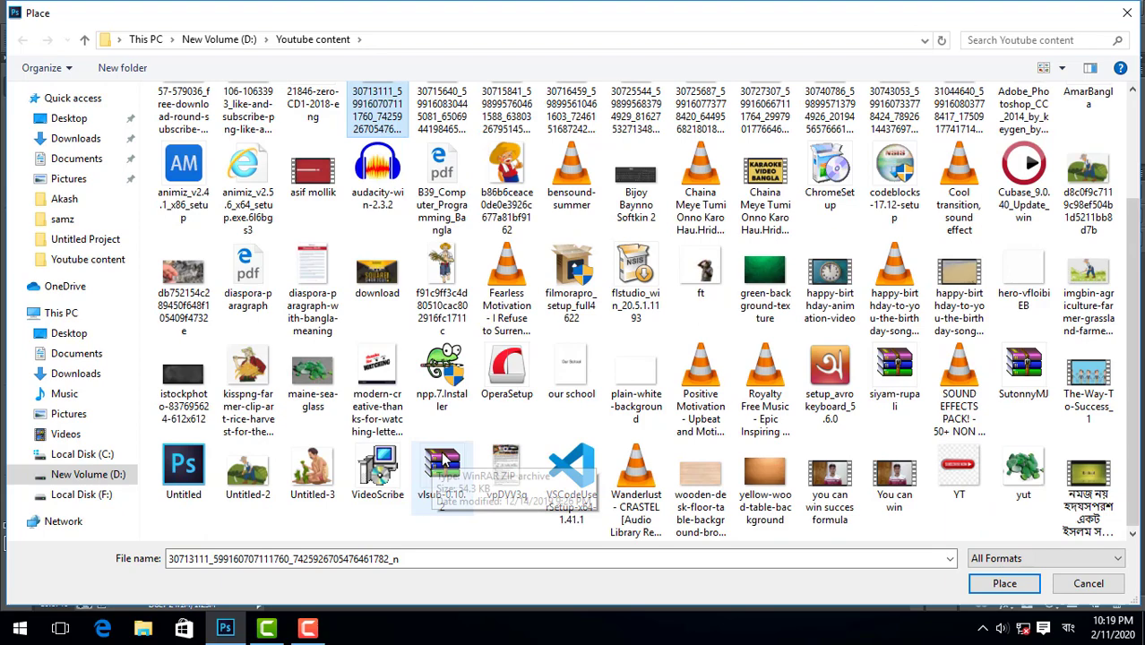
{"action": "double_click", "coordinate": [325, 477]}
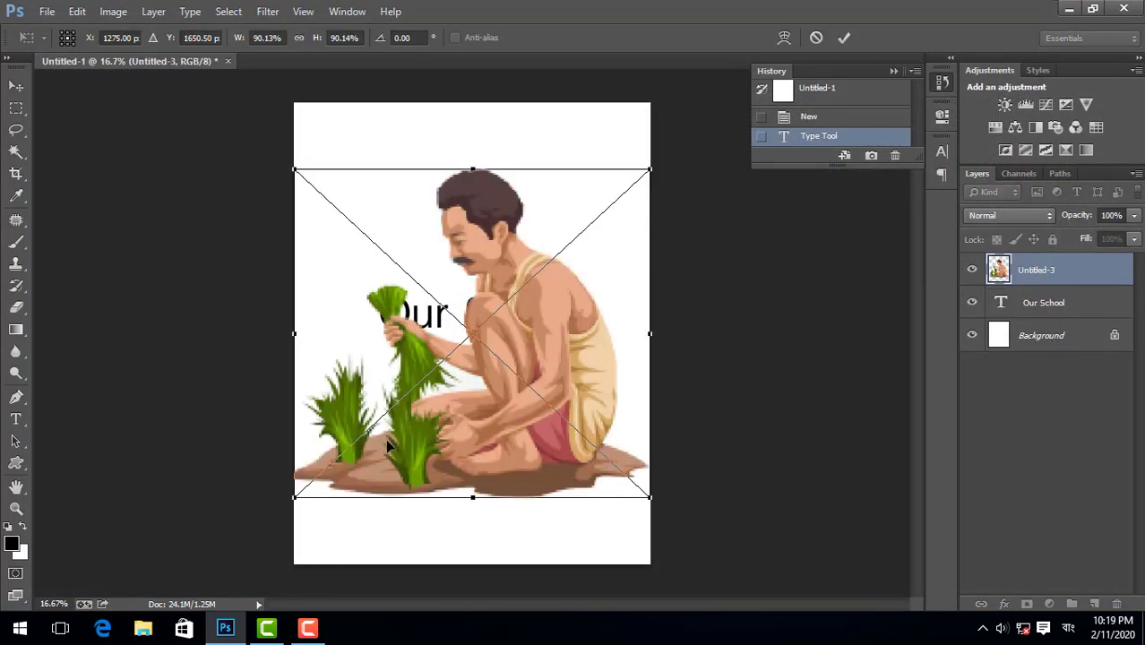
{"action": "key", "text": "Escape"}
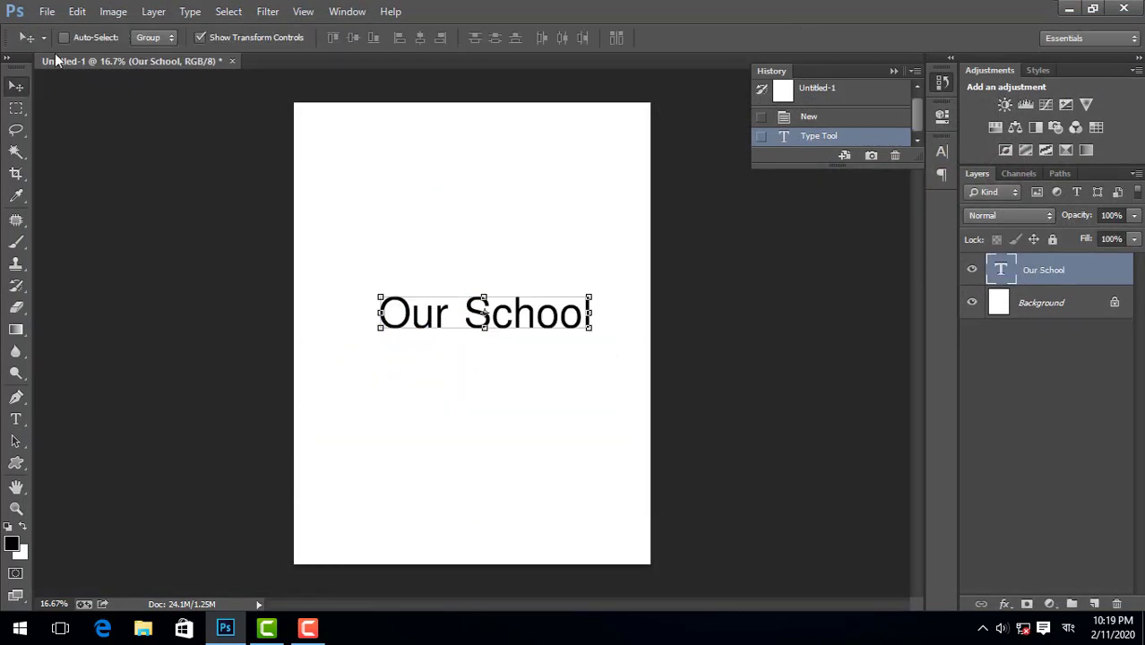
Step: Examine the import commands and try the Video Frames to Layers import
{"action": "left_click", "coordinate": [47, 11]}
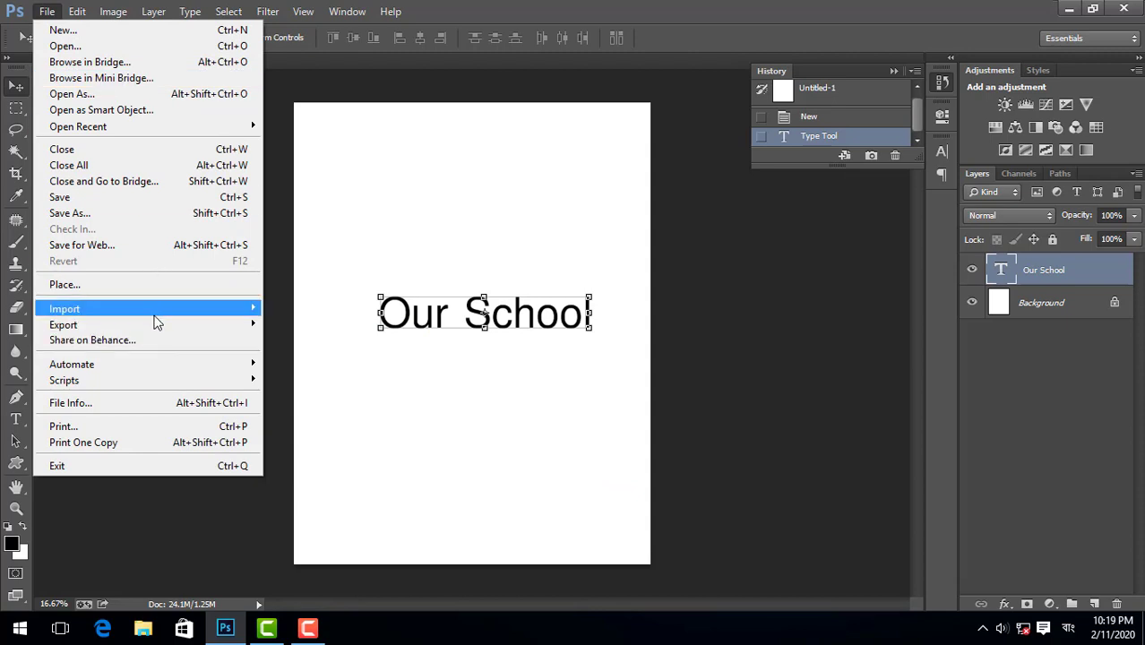
{"action": "mouse_move", "coordinate": [158, 310]}
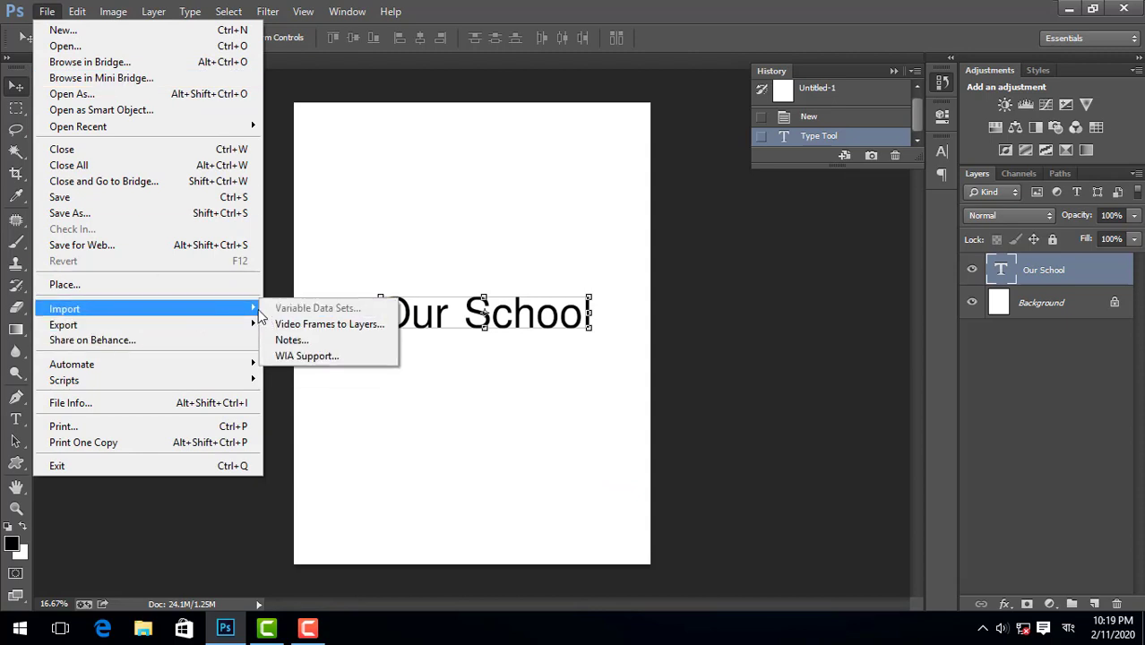
{"action": "left_click", "coordinate": [338, 326]}
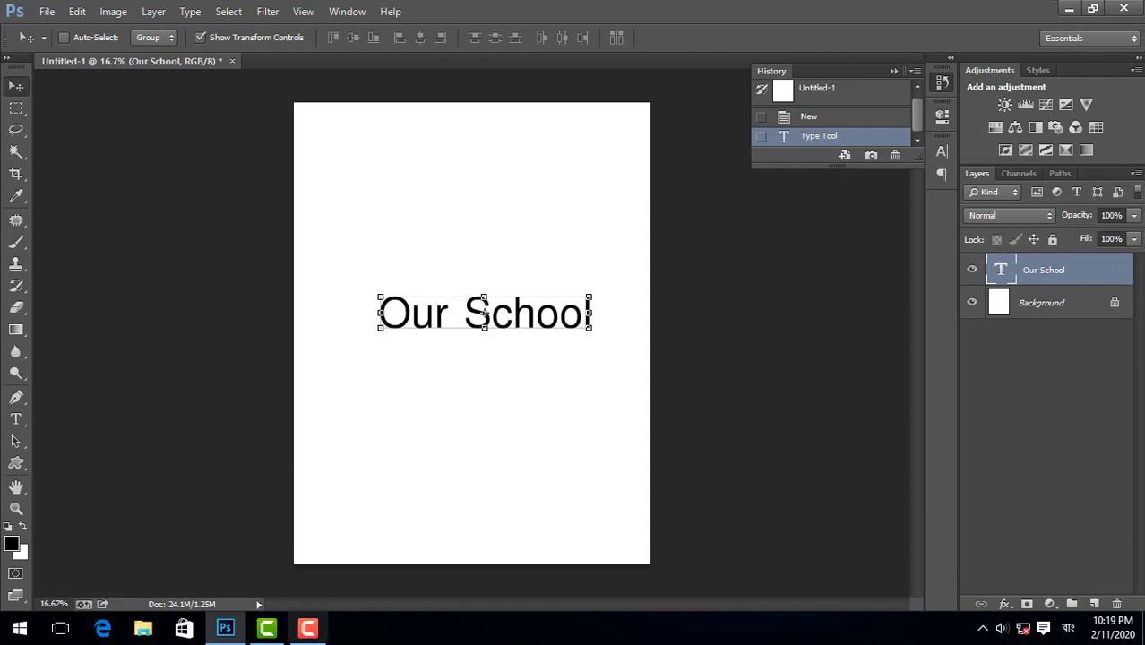
{"action": "mouse_move", "coordinate": [230, 632]}
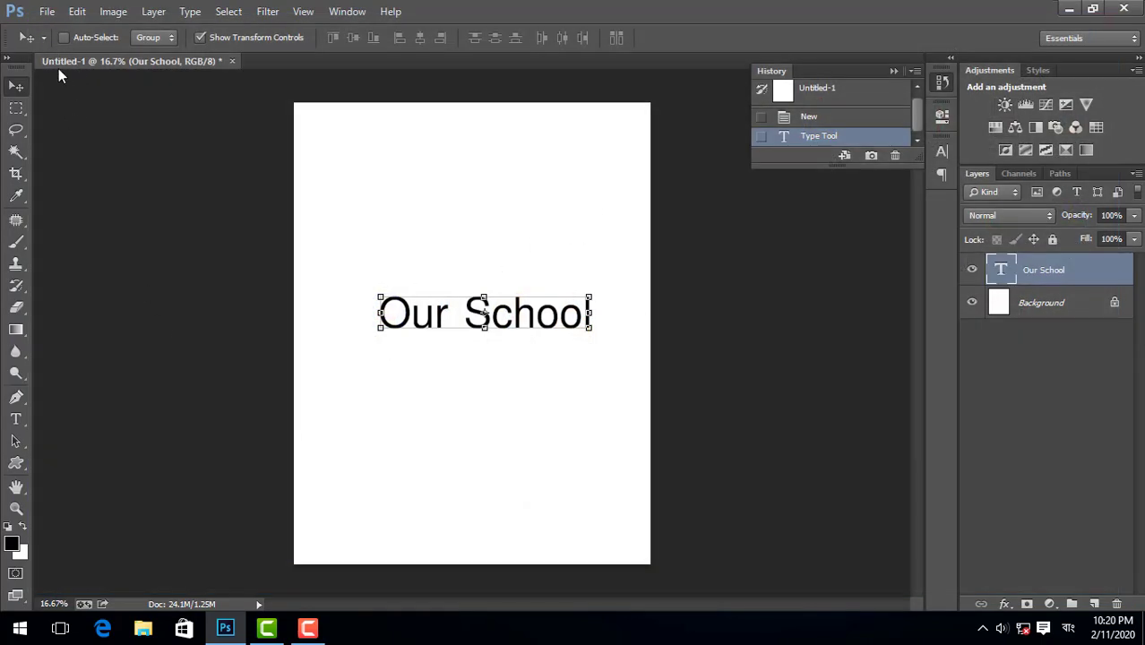
Step: Examine the Automate commands and the Fit Image width and height constraints, and cancel Fit Image
{"action": "left_click", "coordinate": [50, 12]}
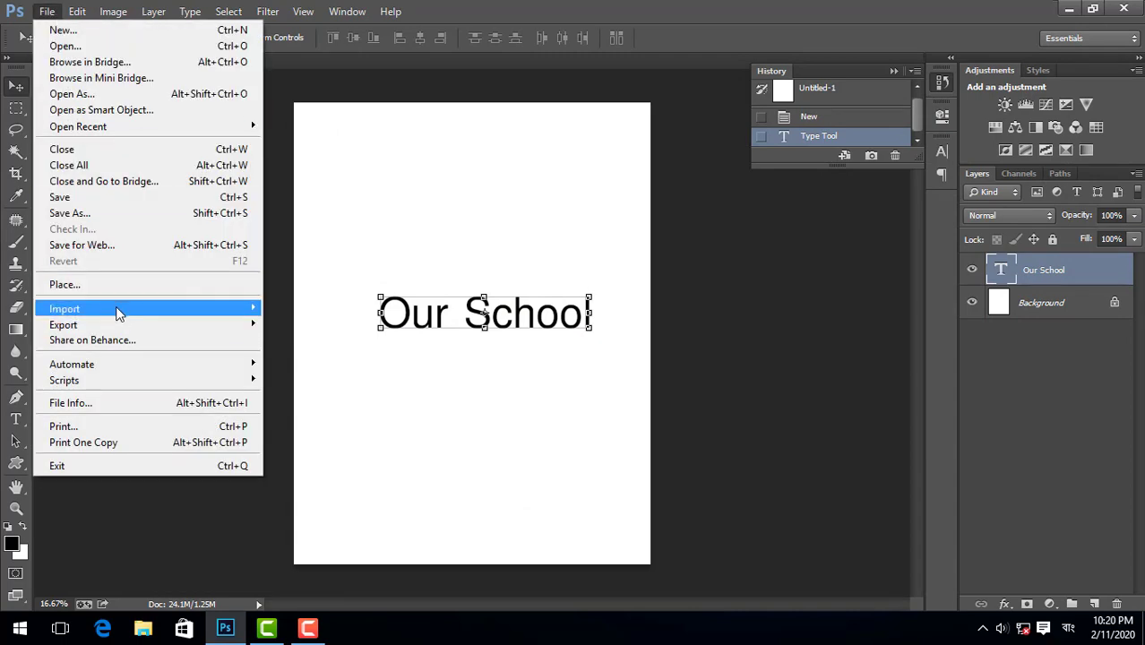
{"action": "mouse_move", "coordinate": [117, 310]}
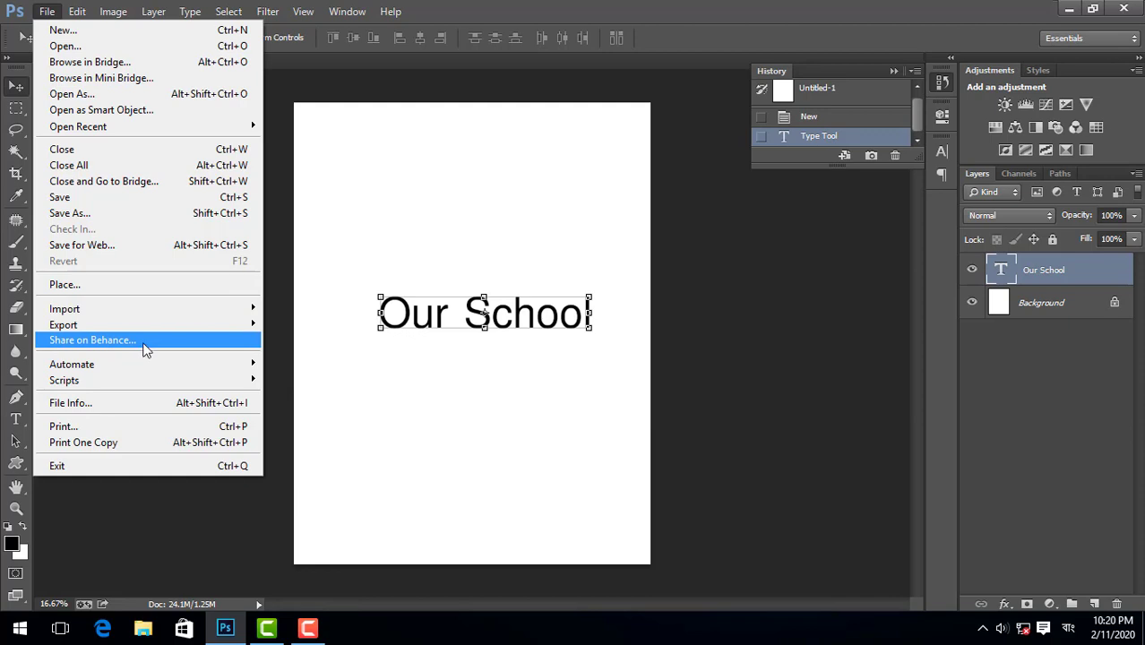
{"action": "mouse_move", "coordinate": [153, 370]}
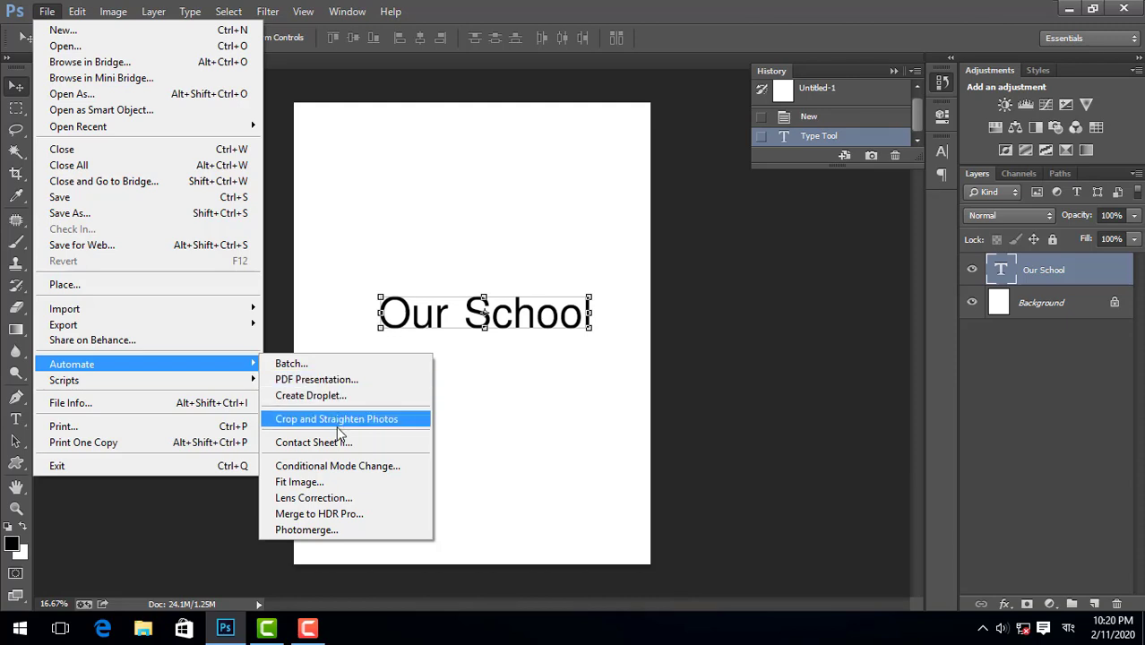
{"action": "left_click", "coordinate": [345, 488]}
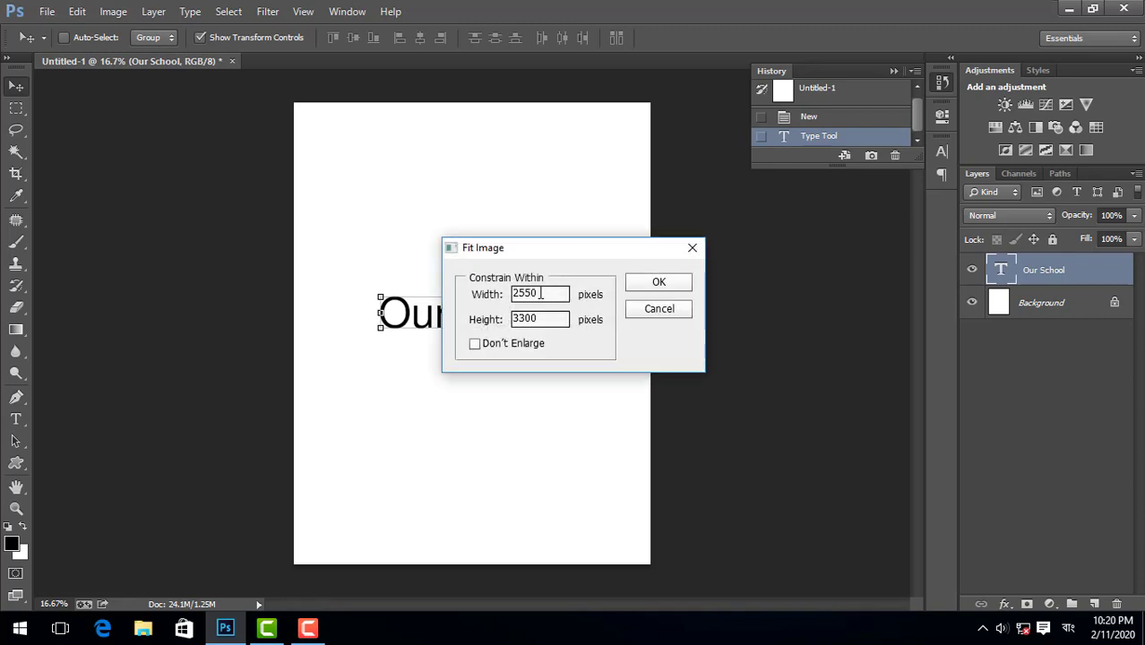
{"action": "key", "text": "Tab"}
{"action": "left_click", "coordinate": [664, 310]}
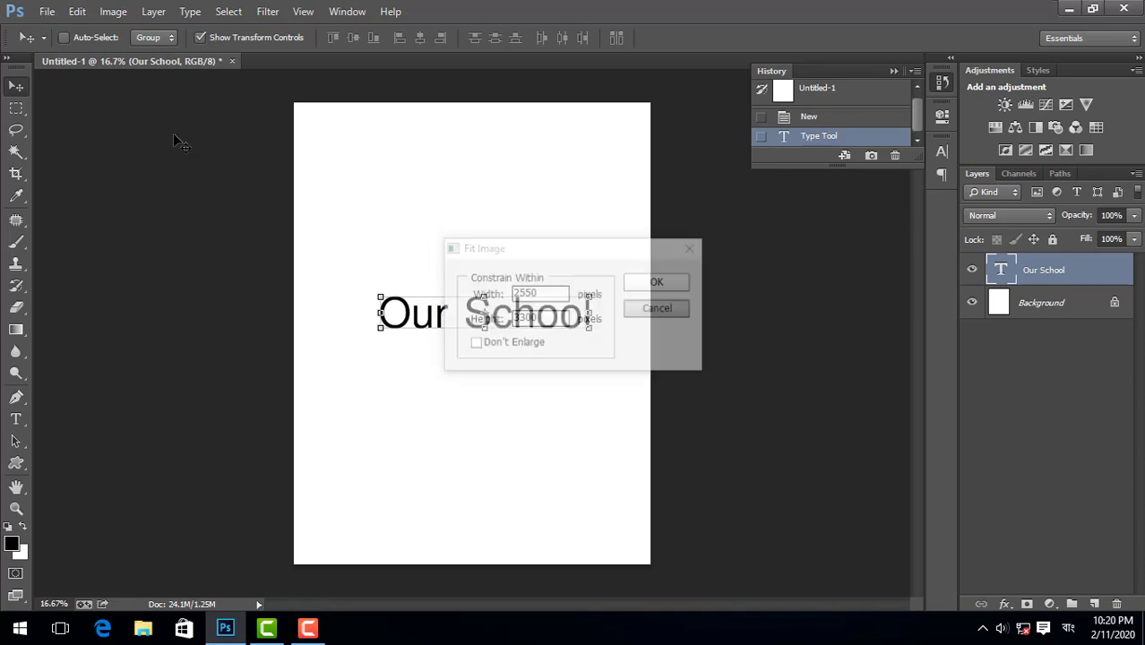
Step: Open the print settings, examine the available printers, keep Microsoft Print to PDF, and set 2 copies
{"action": "left_click", "coordinate": [46, 11]}
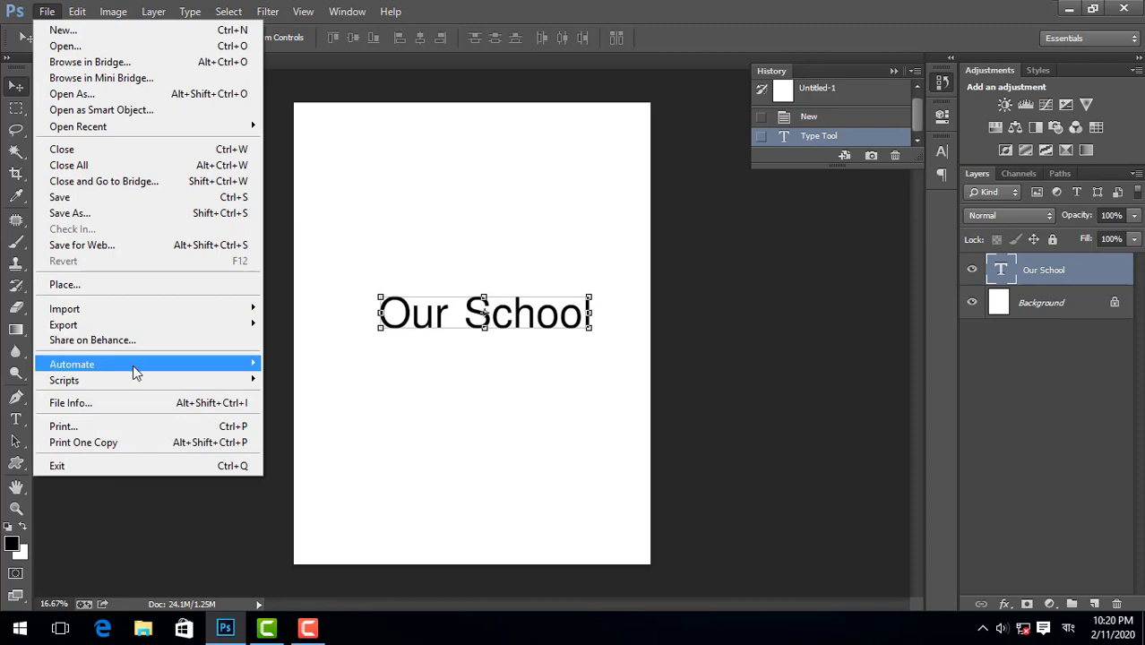
{"action": "left_click", "coordinate": [143, 429]}
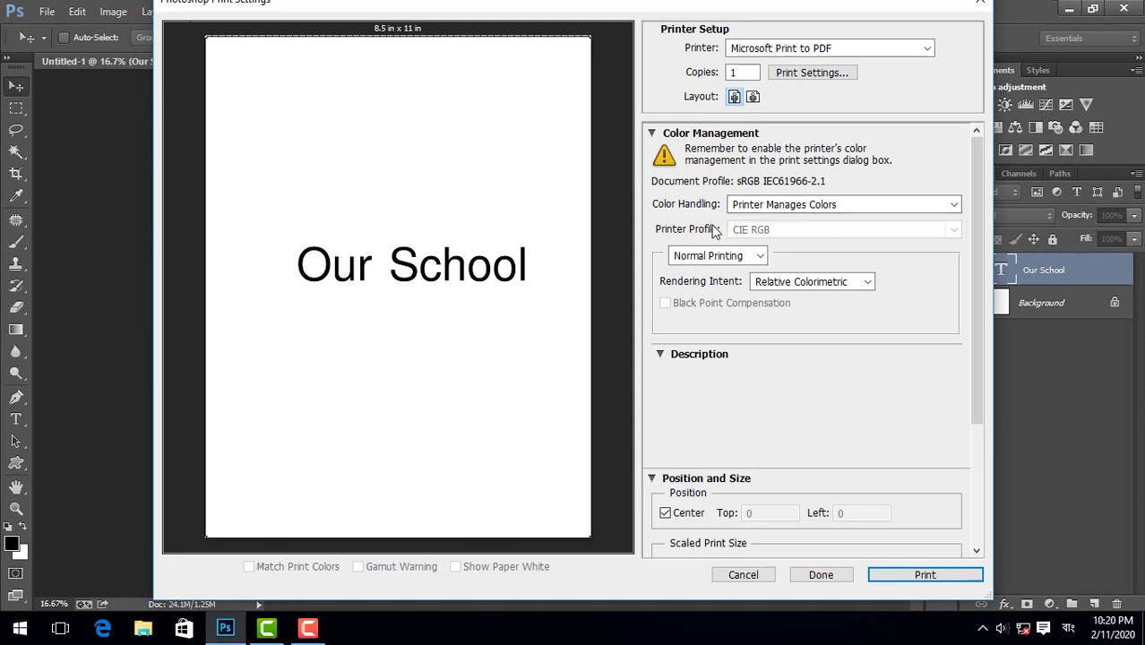
{"action": "left_click", "coordinate": [835, 48]}
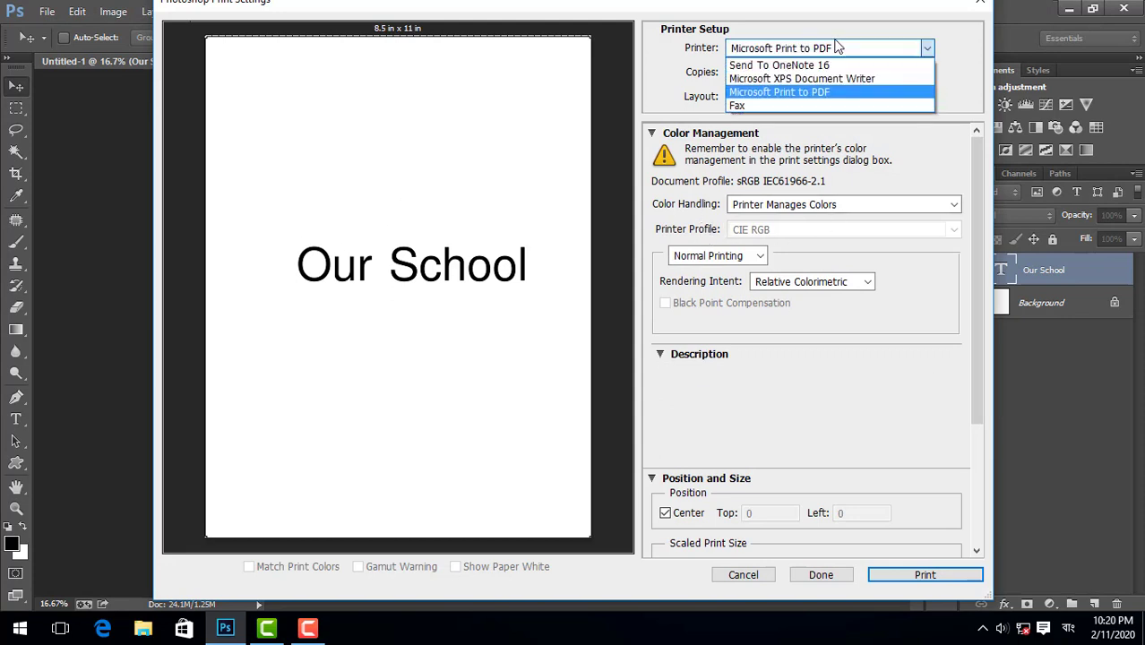
{"action": "left_click", "coordinate": [836, 48]}
{"action": "key", "text": "Tab"}
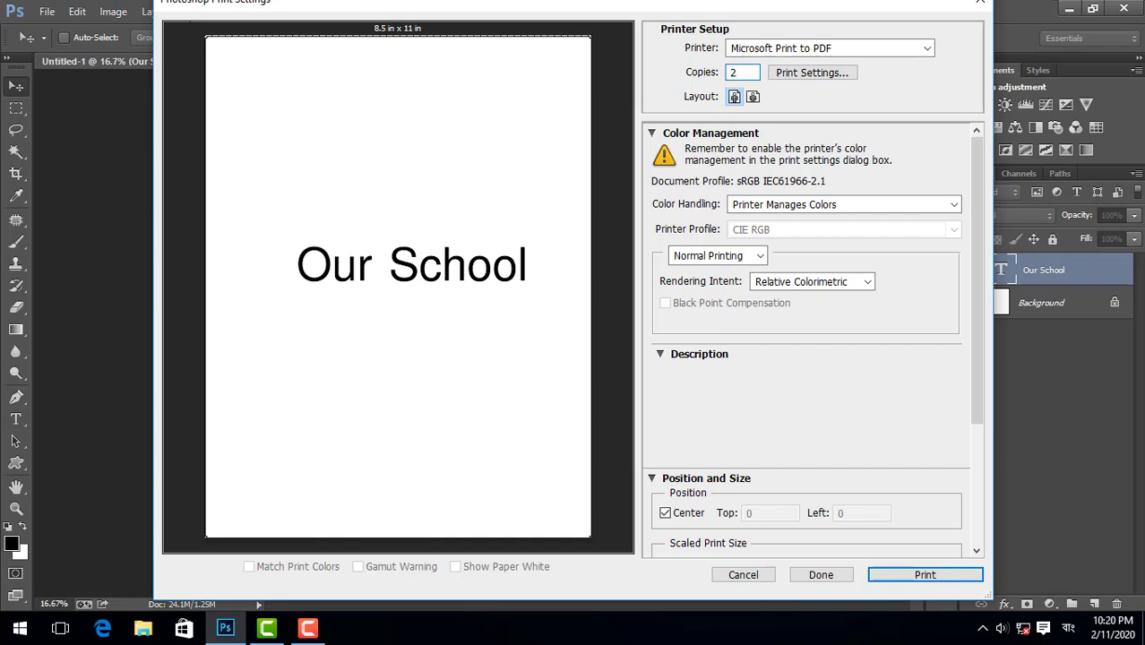
{"action": "type", "text": "2"}
Step: Examine the page orientation choices in the Microsoft Print to PDF properties, and close them without changes
{"action": "left_click", "coordinate": [812, 76]}
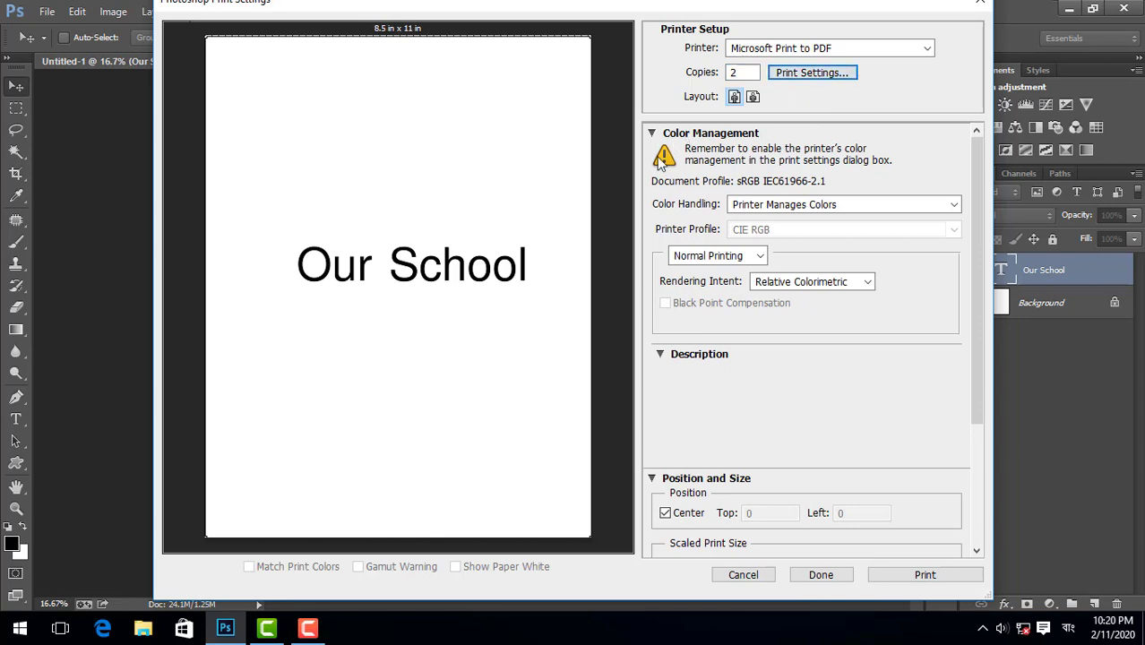
{"action": "left_click", "coordinate": [343, 88]}
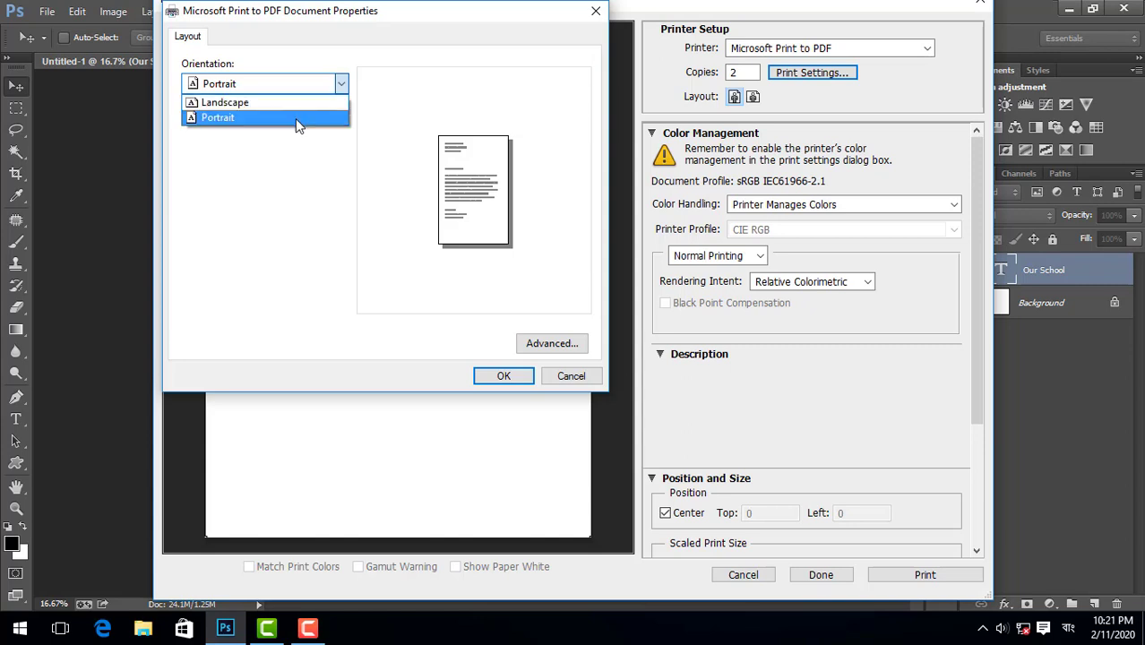
{"action": "left_click", "coordinate": [294, 154]}
{"action": "left_click", "coordinate": [595, 10]}
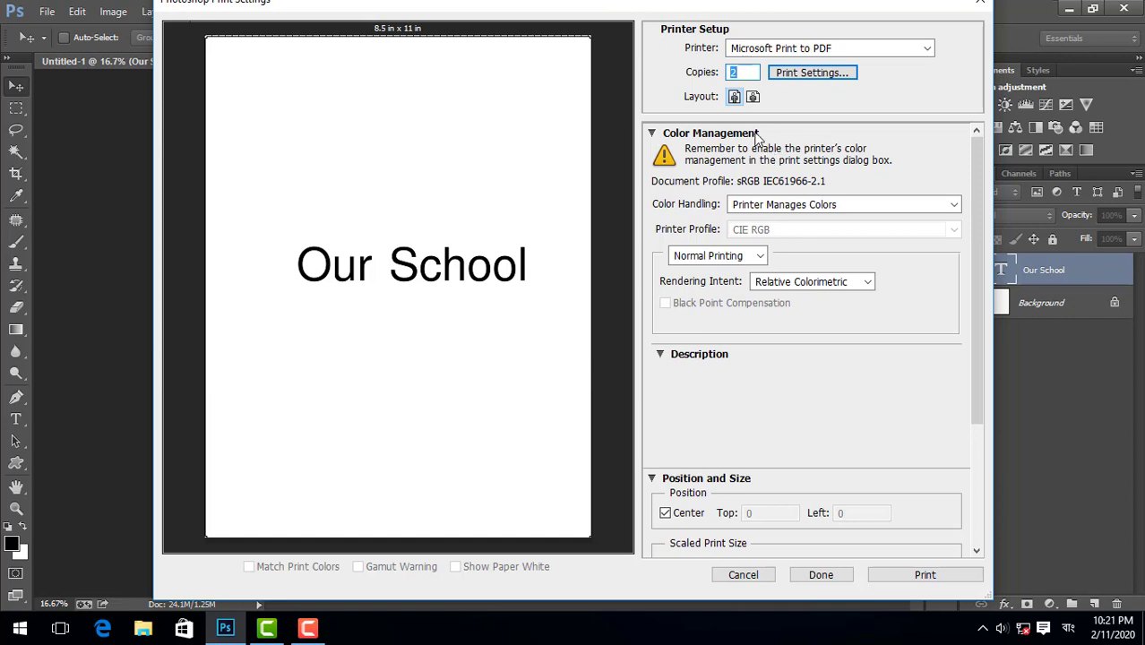
Step: Examine the color handling, Normal Printing and rendering intent choices in the print settings, and cancel printing
{"action": "left_click", "coordinate": [835, 203]}
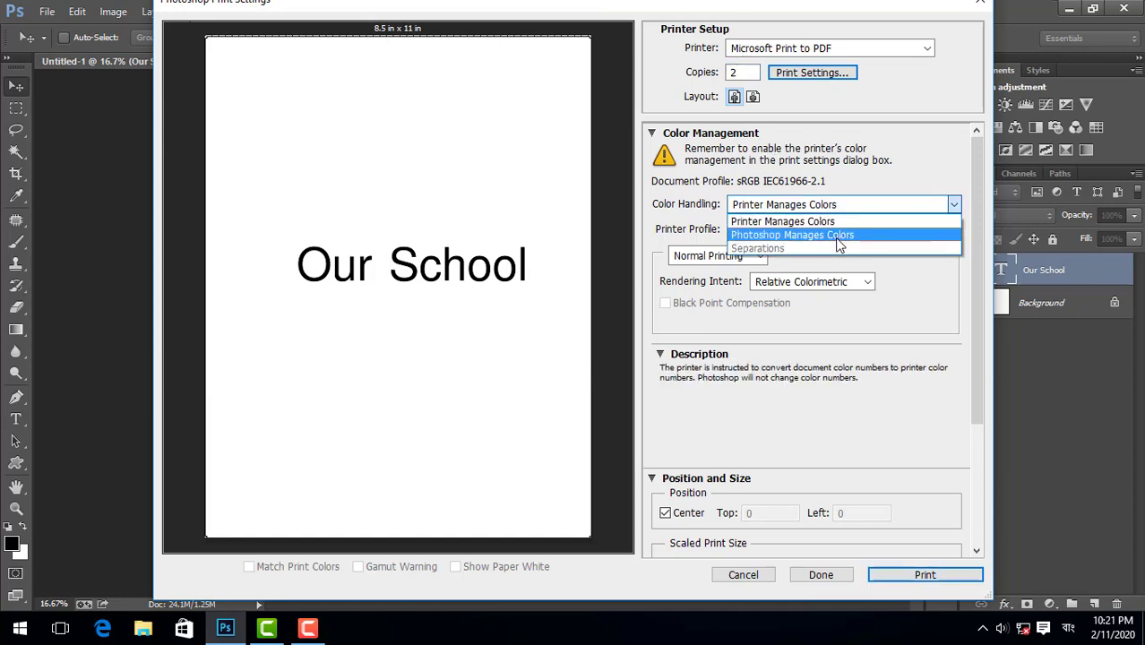
{"action": "left_click", "coordinate": [842, 221]}
{"action": "left_click", "coordinate": [755, 258]}
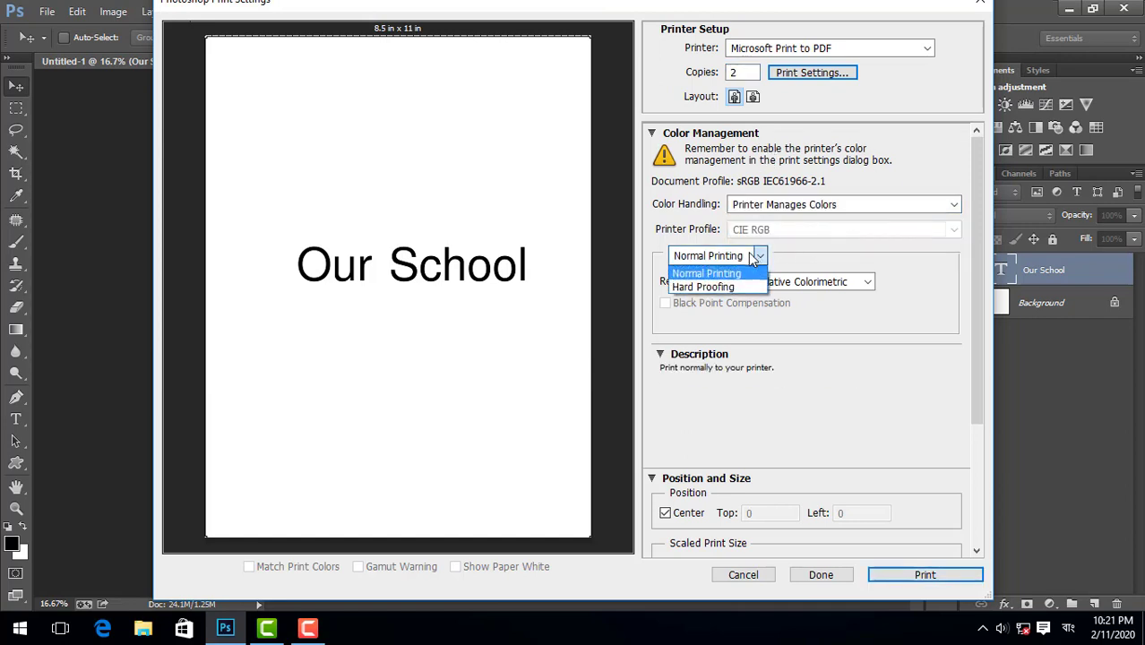
{"action": "left_click", "coordinate": [706, 272]}
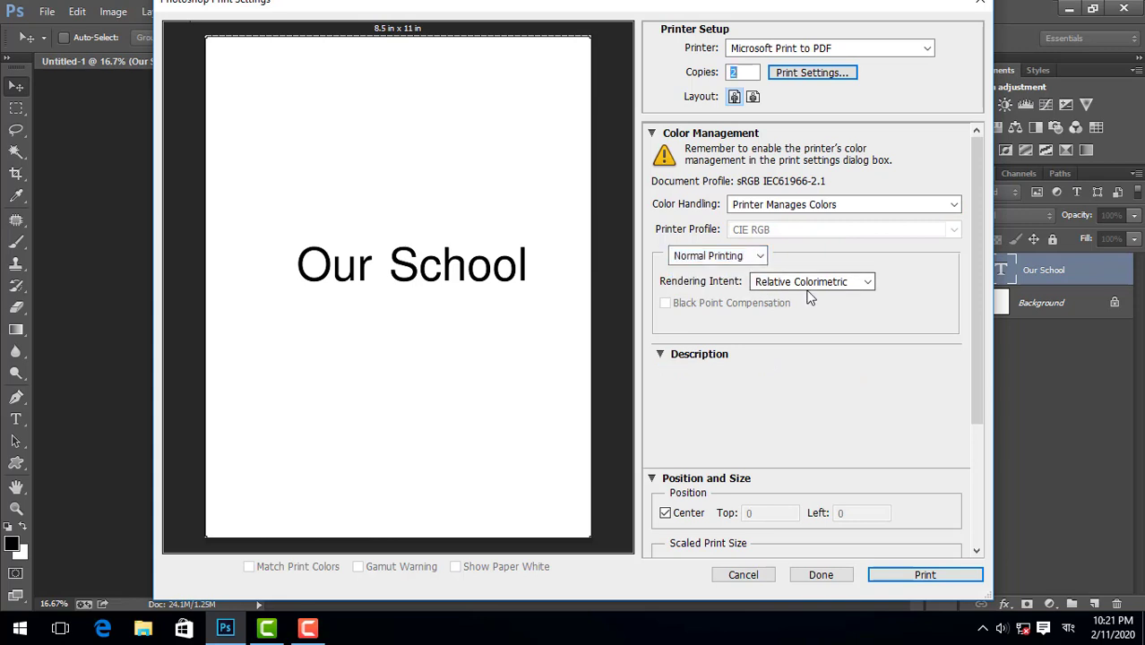
{"action": "left_click", "coordinate": [812, 283]}
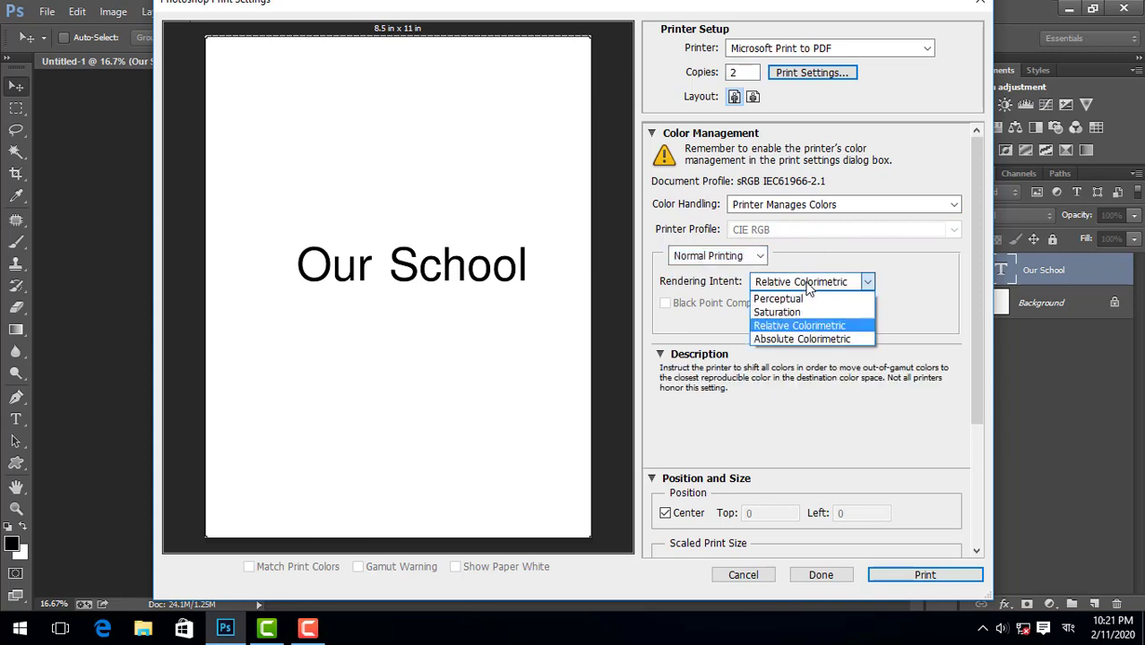
{"action": "left_click", "coordinate": [939, 288]}
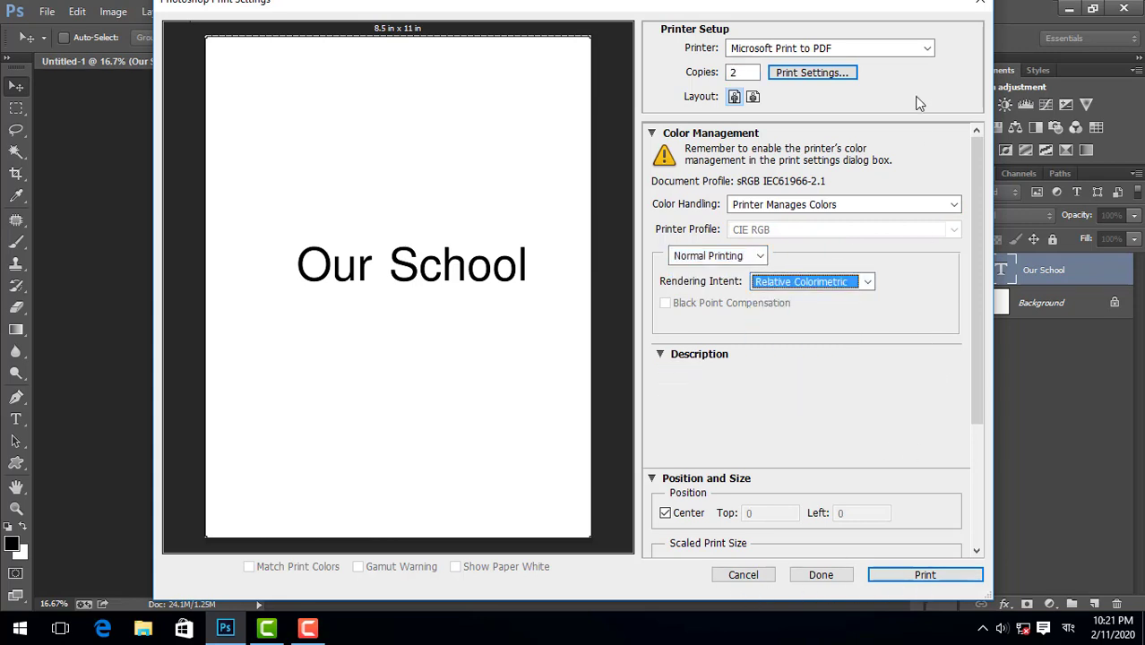
{"action": "left_click", "coordinate": [742, 575]}
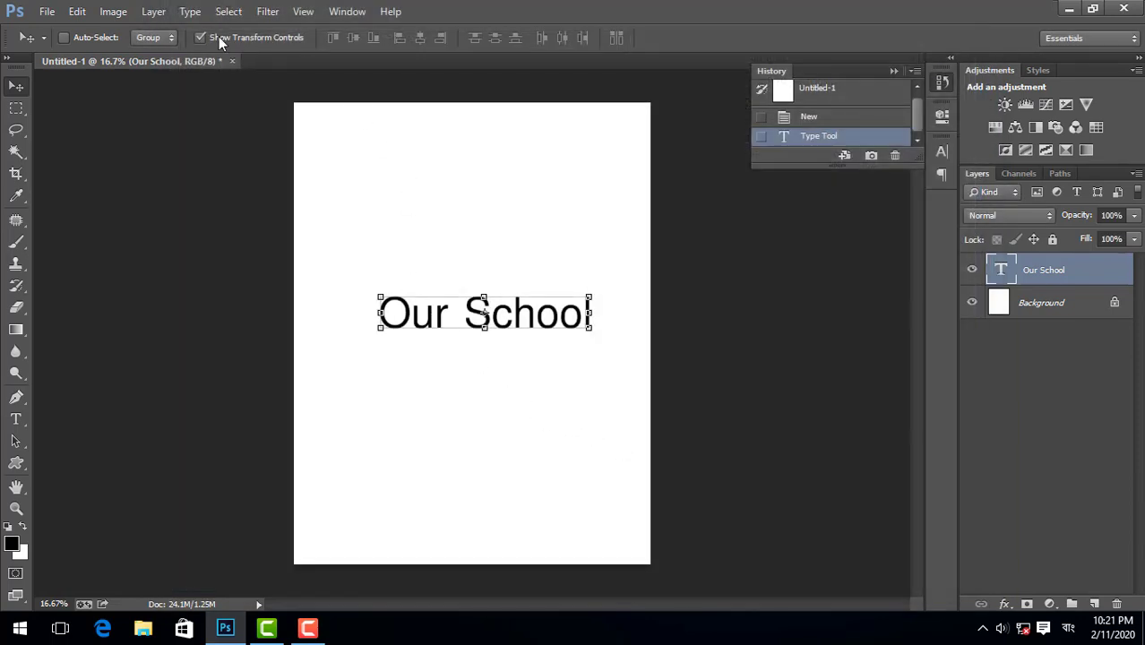
Step: Examine the Exit command and the Undo, Step Forward and Step Backward editing commands
{"action": "left_click", "coordinate": [46, 11]}
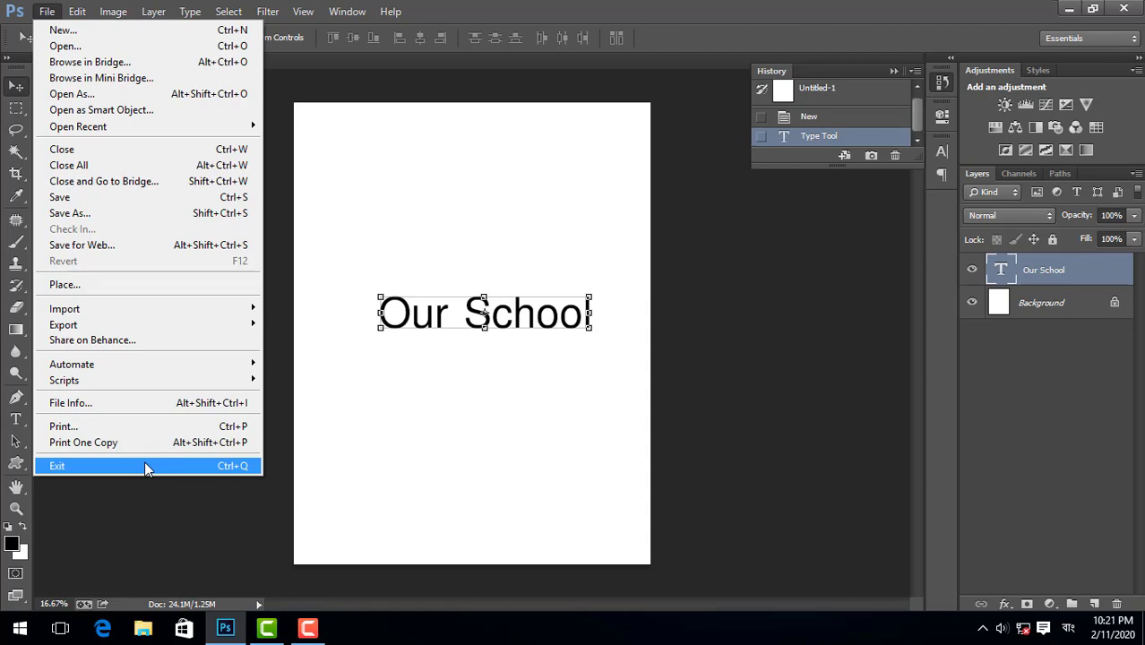
{"action": "left_click", "coordinate": [362, 188]}
{"action": "left_click", "coordinate": [83, 12]}
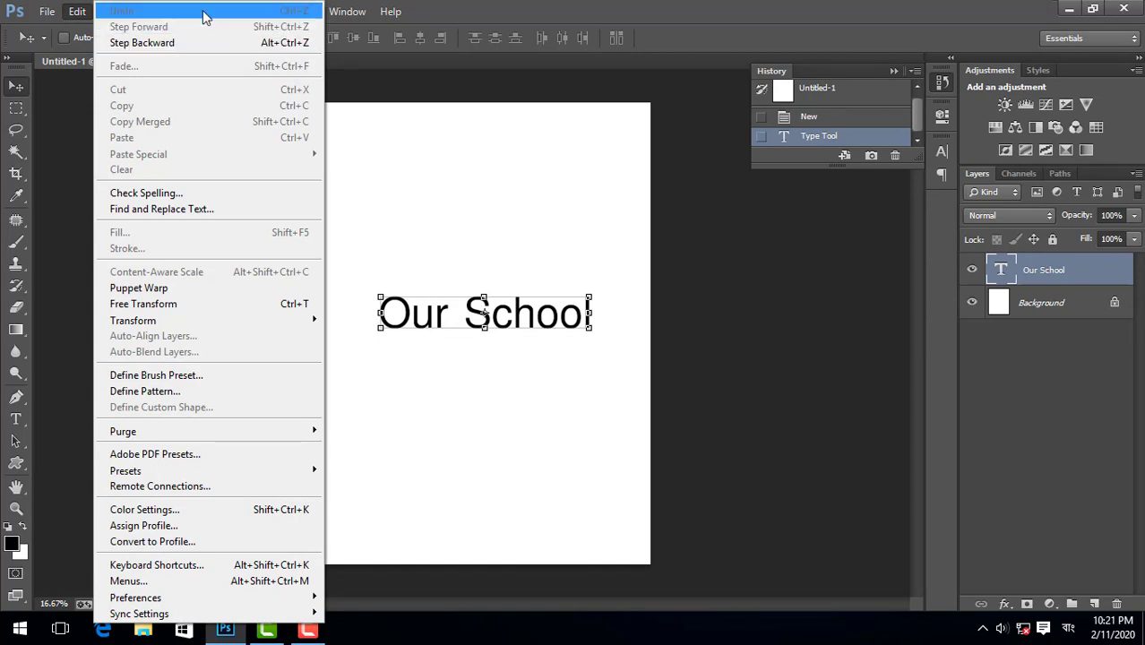
{"action": "left_click", "coordinate": [442, 113]}
{"action": "left_click", "coordinate": [77, 12]}
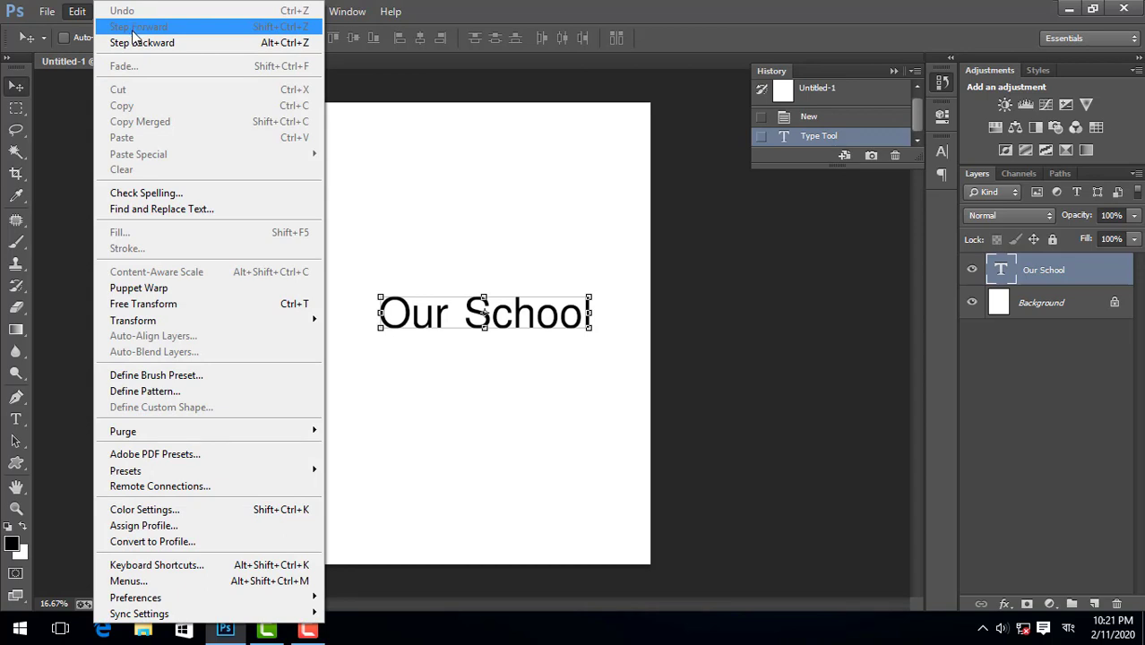
{"action": "left_click", "coordinate": [371, 95]}
Step: Rasterize the Our School type layer and paint a freehand brush scribble above the text
{"action": "left_click", "coordinate": [23, 246]}
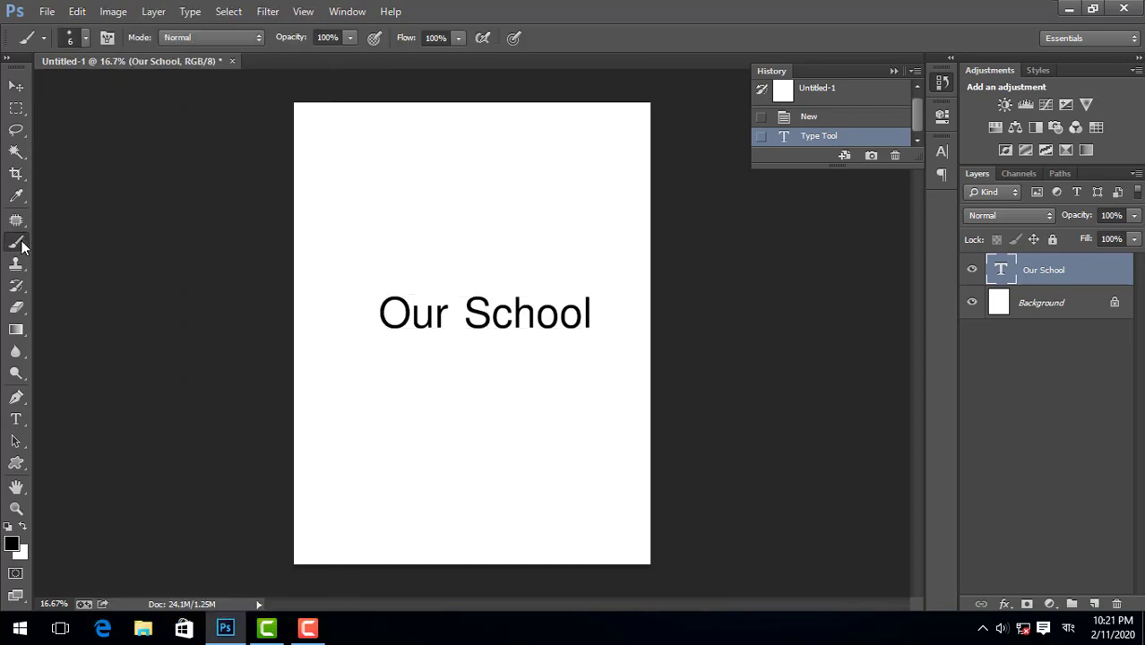
{"action": "left_click", "coordinate": [335, 206]}
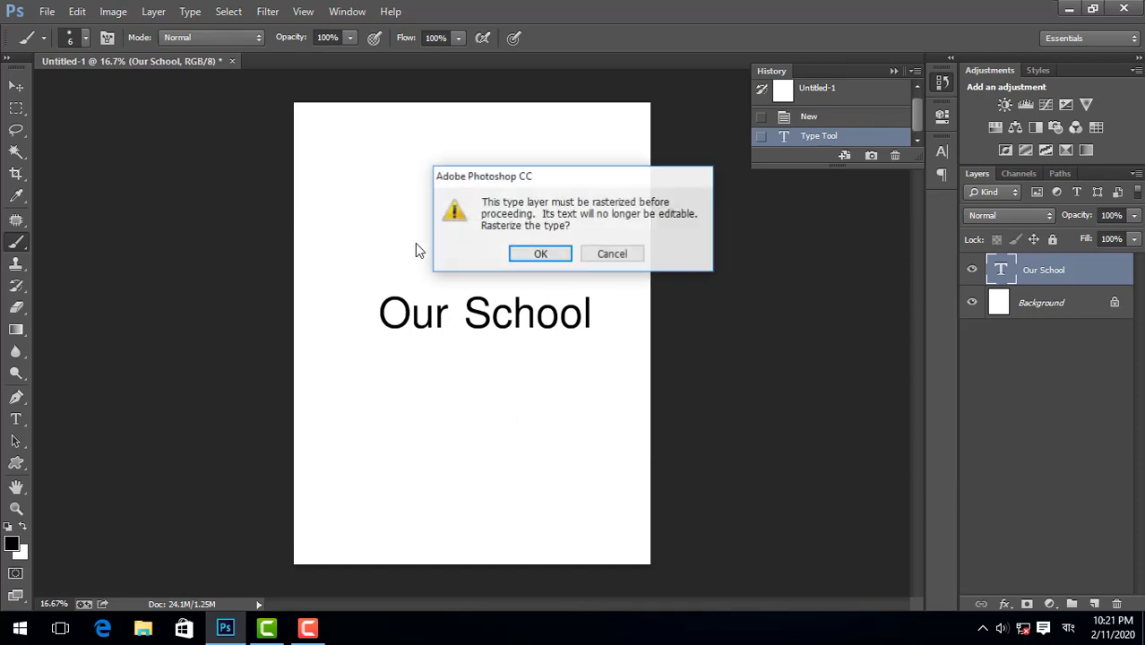
{"action": "left_click", "coordinate": [518, 256]}
{"action": "mouse_move", "coordinate": [360, 194]}
{"action": "left_mouse_down"}
{"action": "mouse_move", "coordinate": [423, 199]}
{"action": "mouse_move", "coordinate": [367, 294]}
{"action": "mouse_move", "coordinate": [558, 261]}
{"action": "mouse_move", "coordinate": [505, 260]}
{"action": "mouse_move", "coordinate": [495, 273]}
{"action": "mouse_move", "coordinate": [560, 248]}
{"action": "left_mouse_up"}
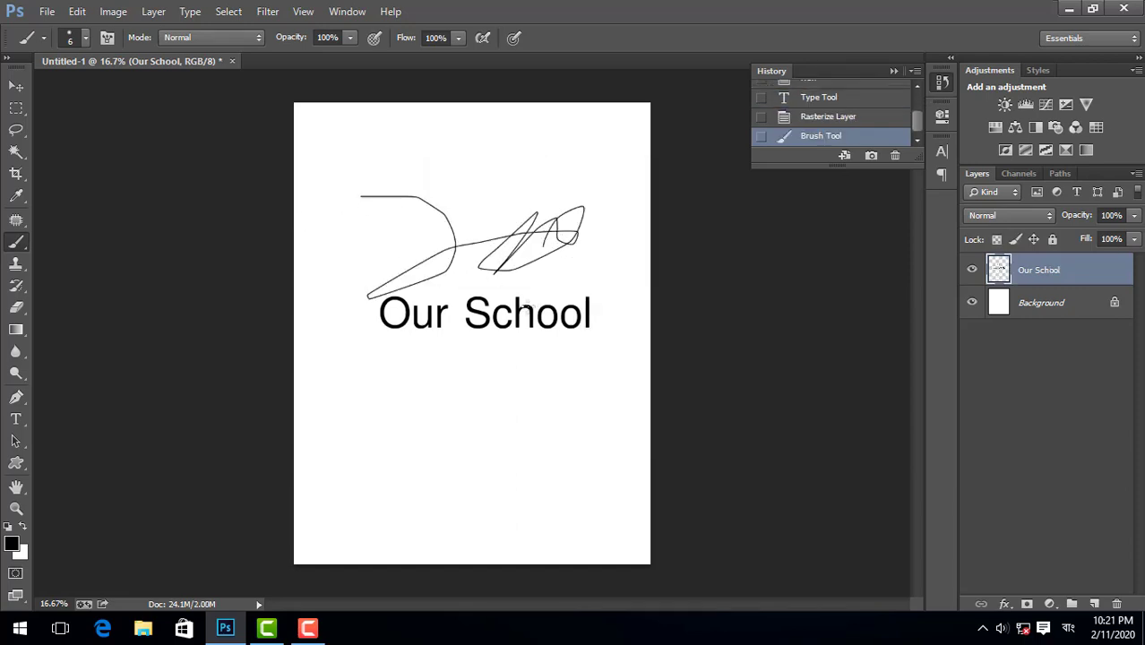
Step: Undo the brush scribble and try the New, Type Tool and Rasterize Layer history states, ending on Rasterize Layer
{"action": "key", "text": "ctrl+z"}
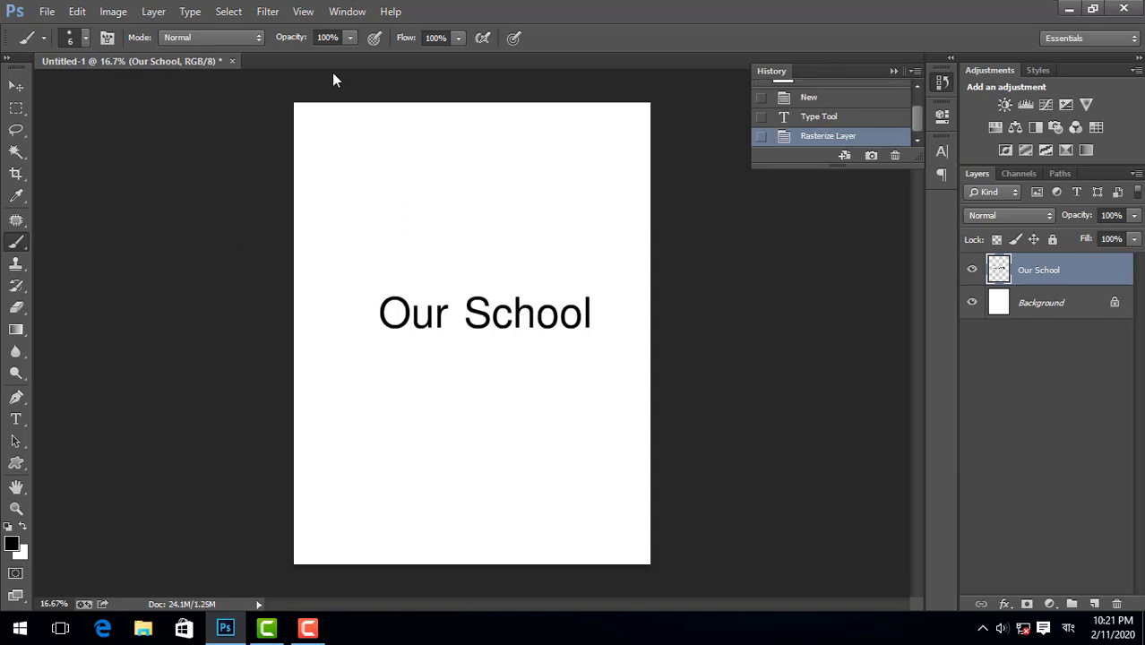
{"action": "left_click", "coordinate": [826, 120]}
{"action": "left_click", "coordinate": [817, 100]}
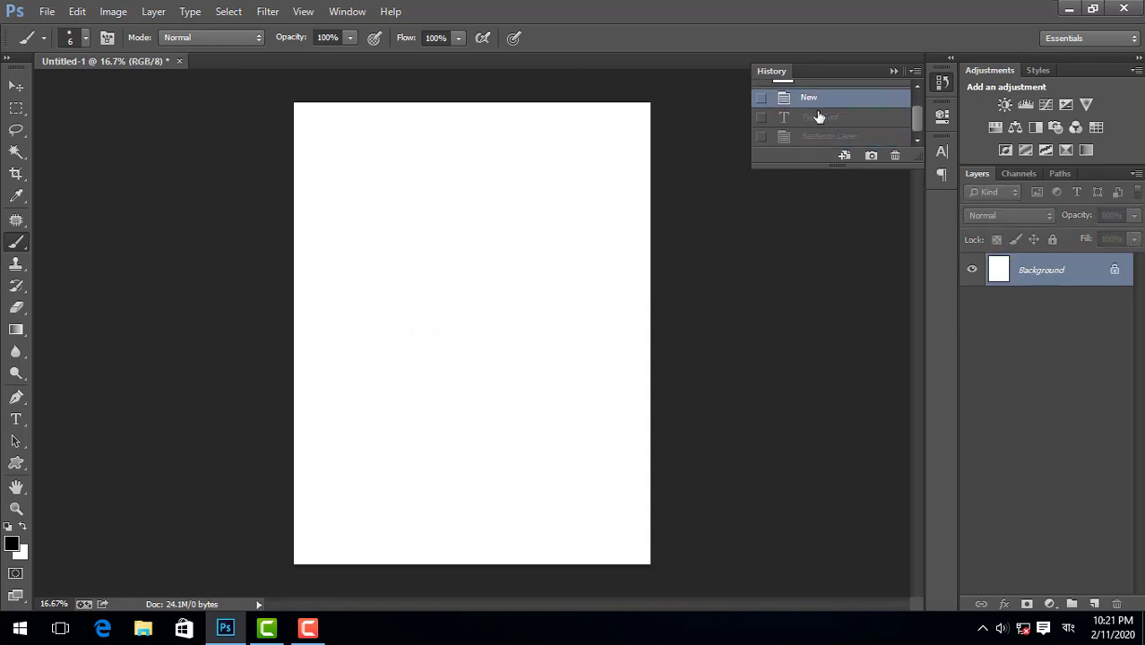
{"action": "left_click", "coordinate": [818, 118]}
{"action": "left_click", "coordinate": [818, 136]}
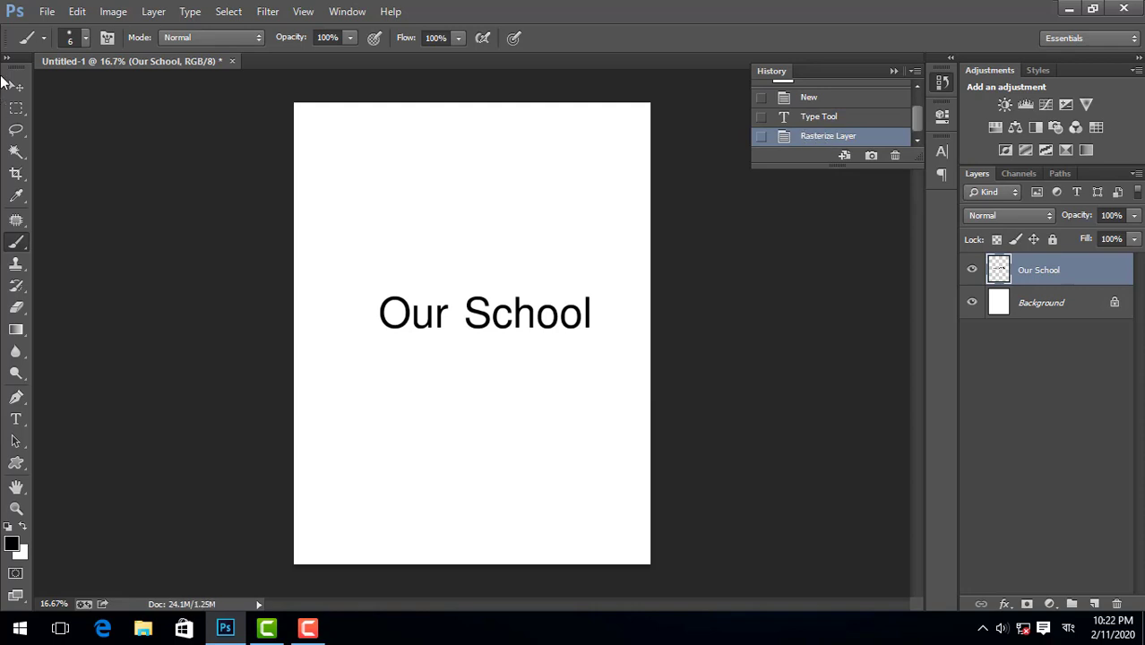
Step: Undo the last state change and step the document back through its history to the blank New state
{"action": "left_click", "coordinate": [77, 11]}
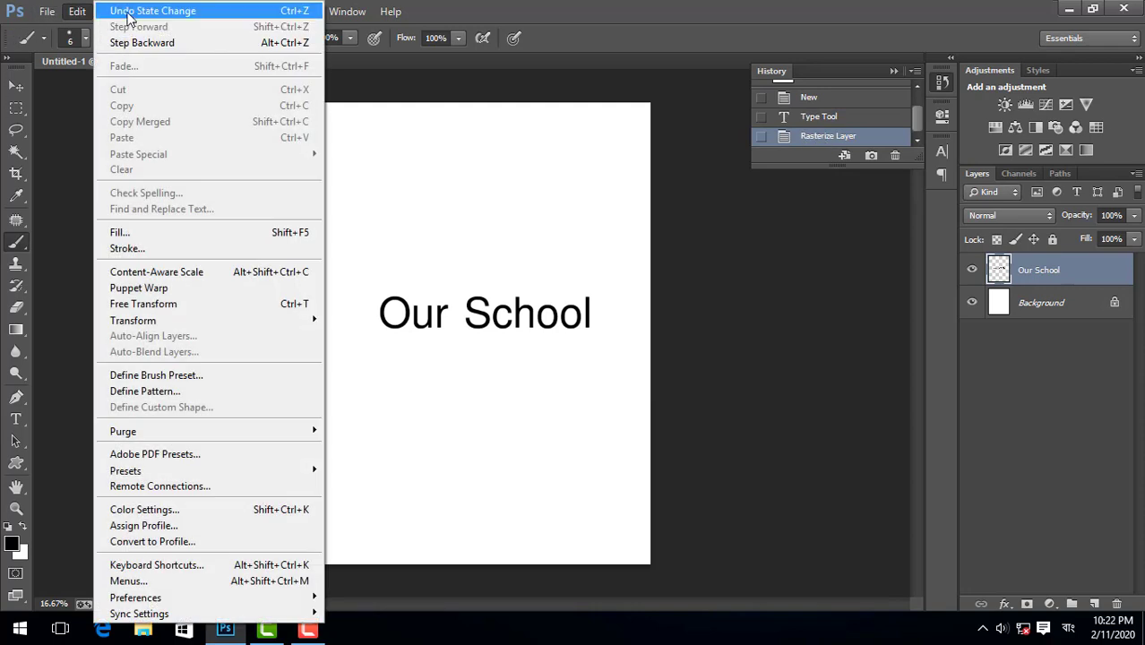
{"action": "left_click", "coordinate": [177, 18]}
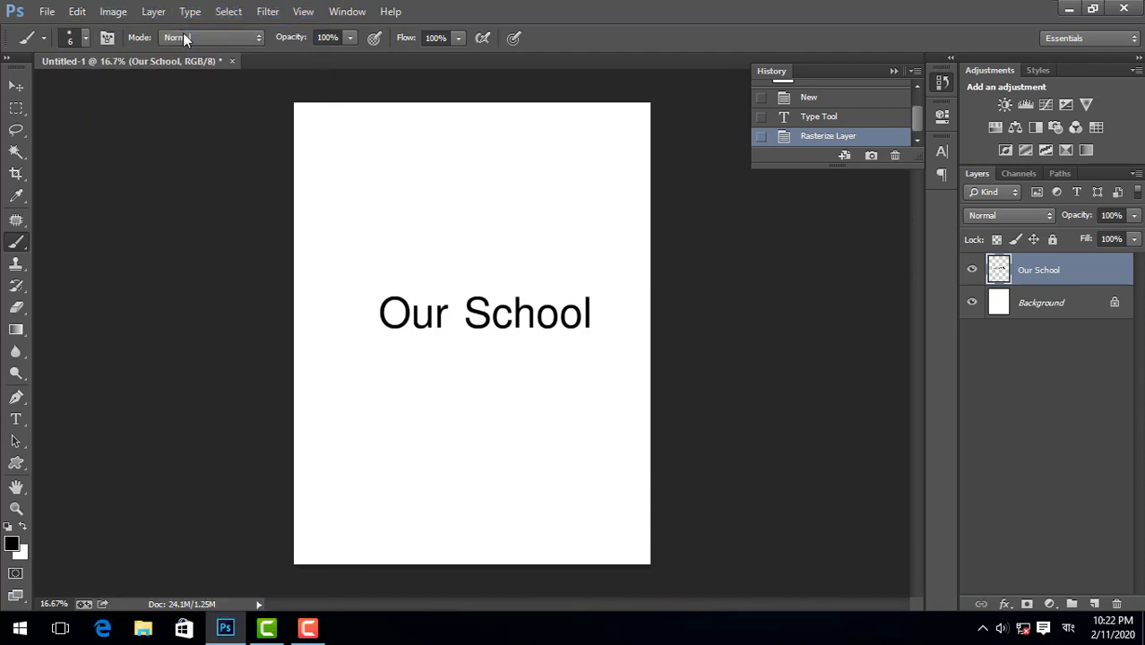
{"action": "left_click", "coordinate": [71, 13]}
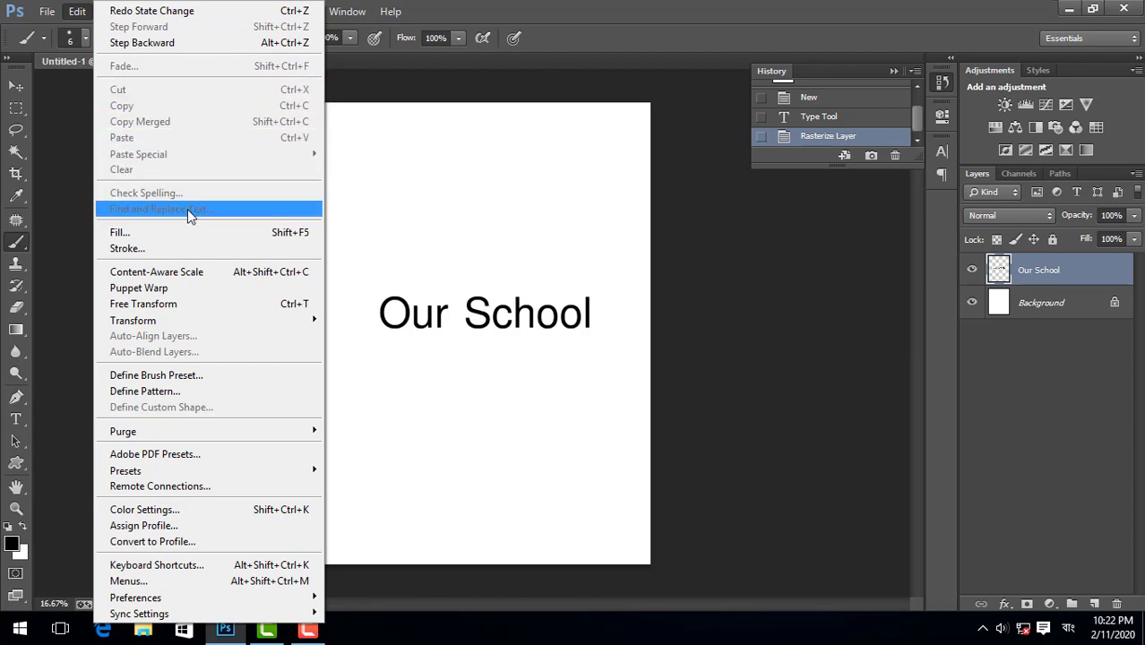
{"action": "left_click", "coordinate": [188, 45]}
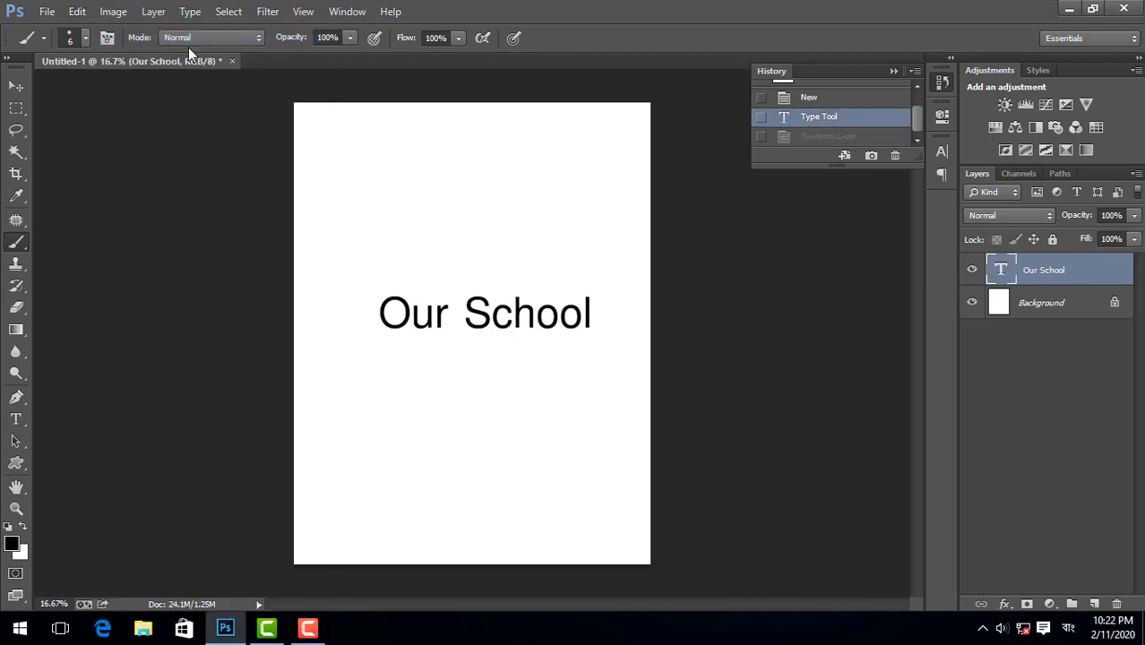
{"action": "left_click", "coordinate": [77, 11]}
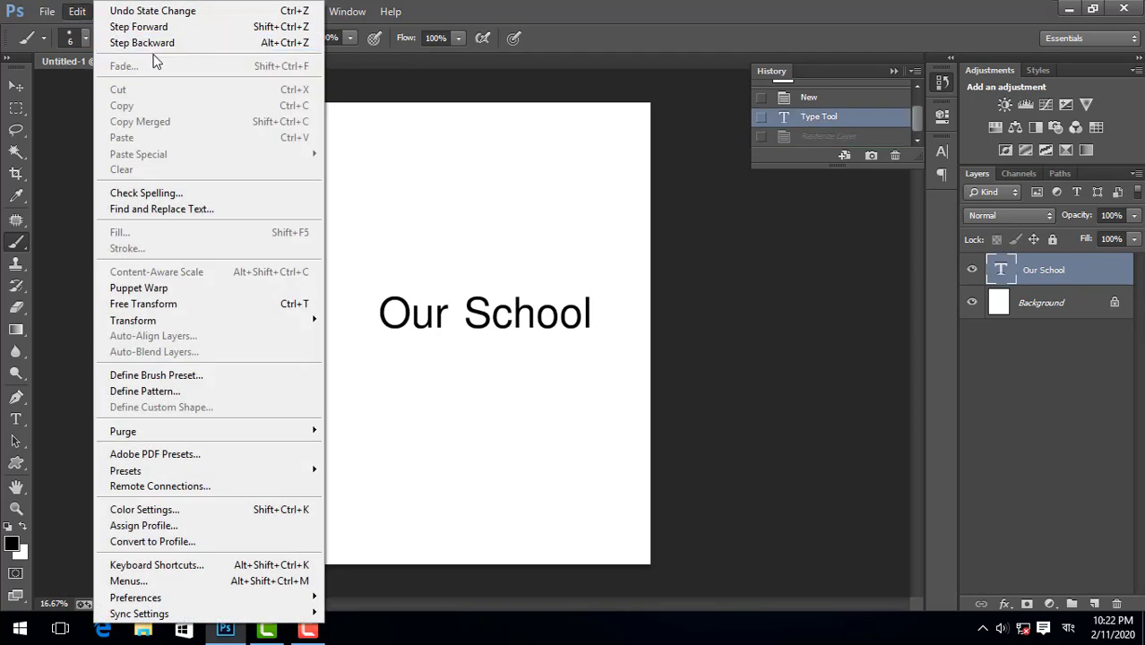
{"action": "left_click", "coordinate": [153, 44]}
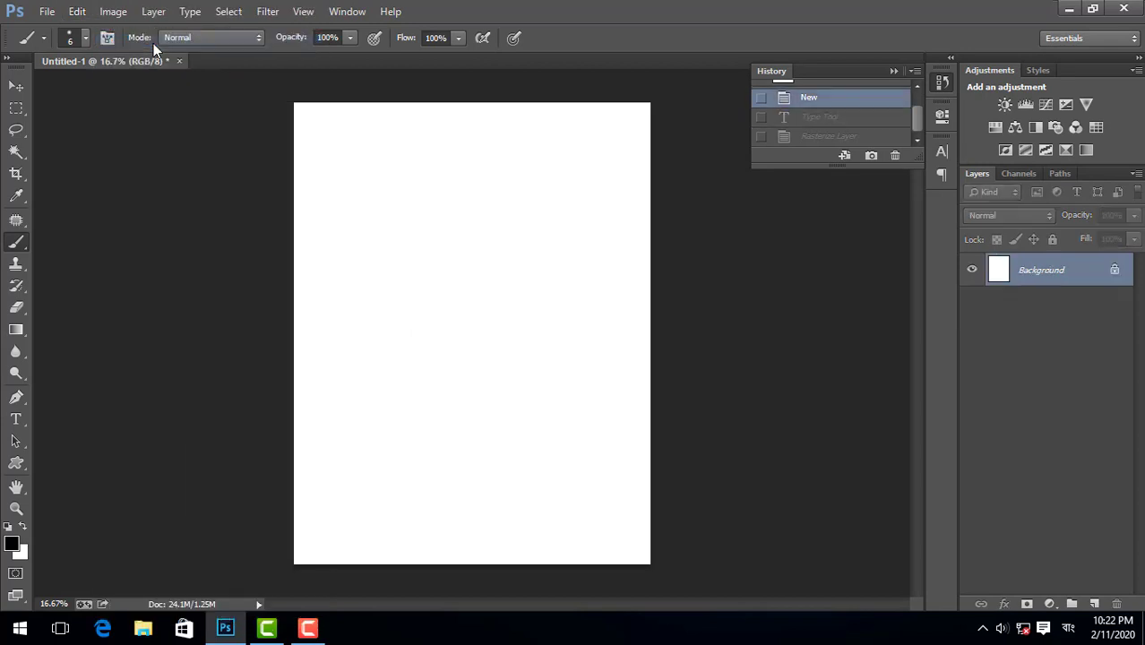
{"action": "left_click", "coordinate": [815, 118]}
{"action": "left_click", "coordinate": [812, 100]}
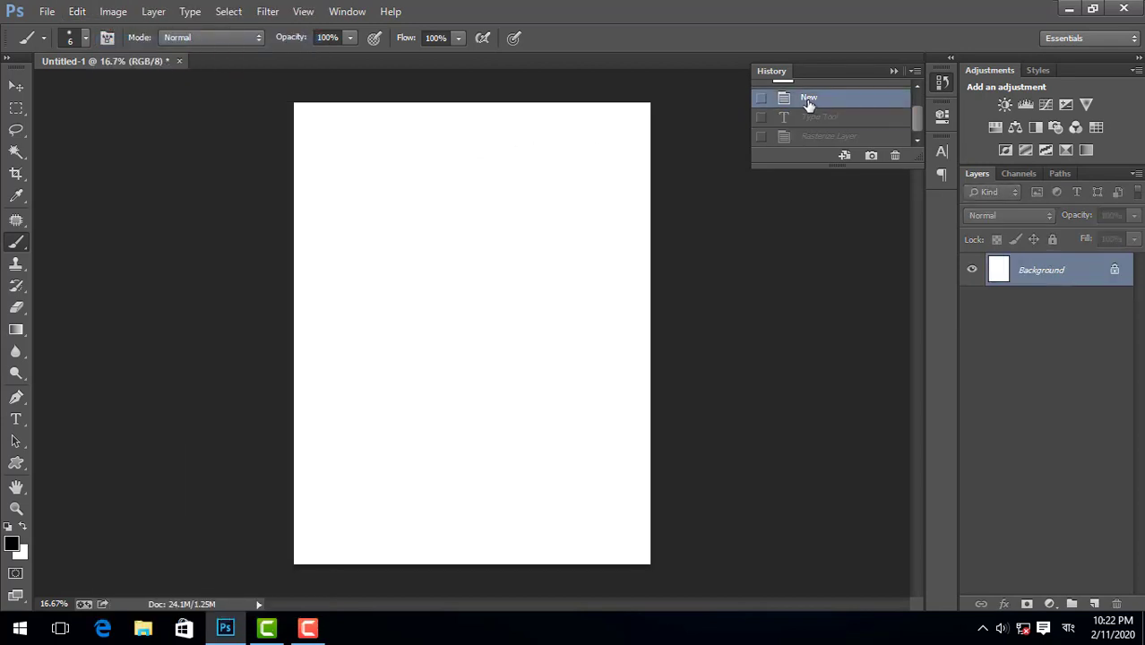
{"action": "left_click", "coordinate": [47, 10]}
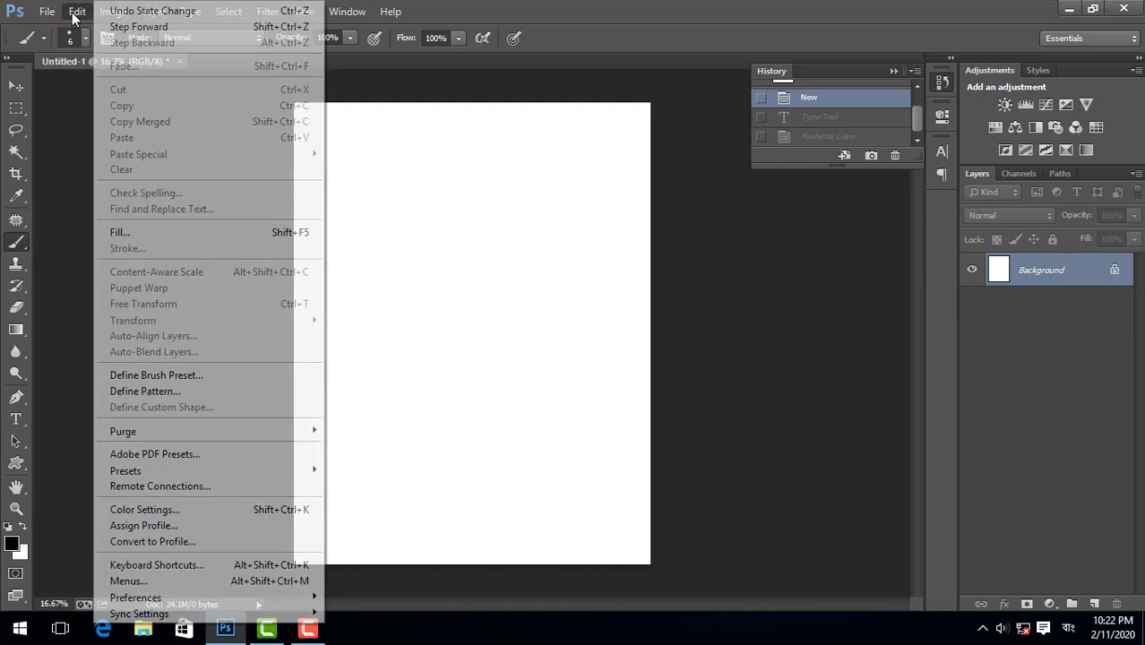
{"action": "mouse_move", "coordinate": [77, 11]}
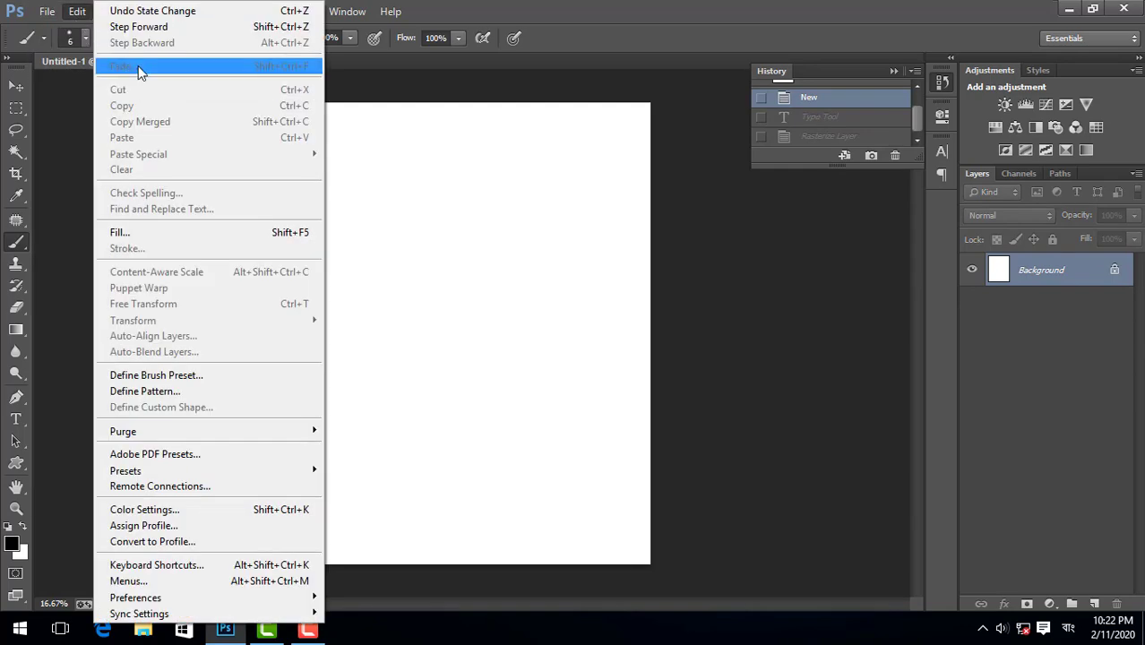
{"action": "left_click", "coordinate": [409, 97]}
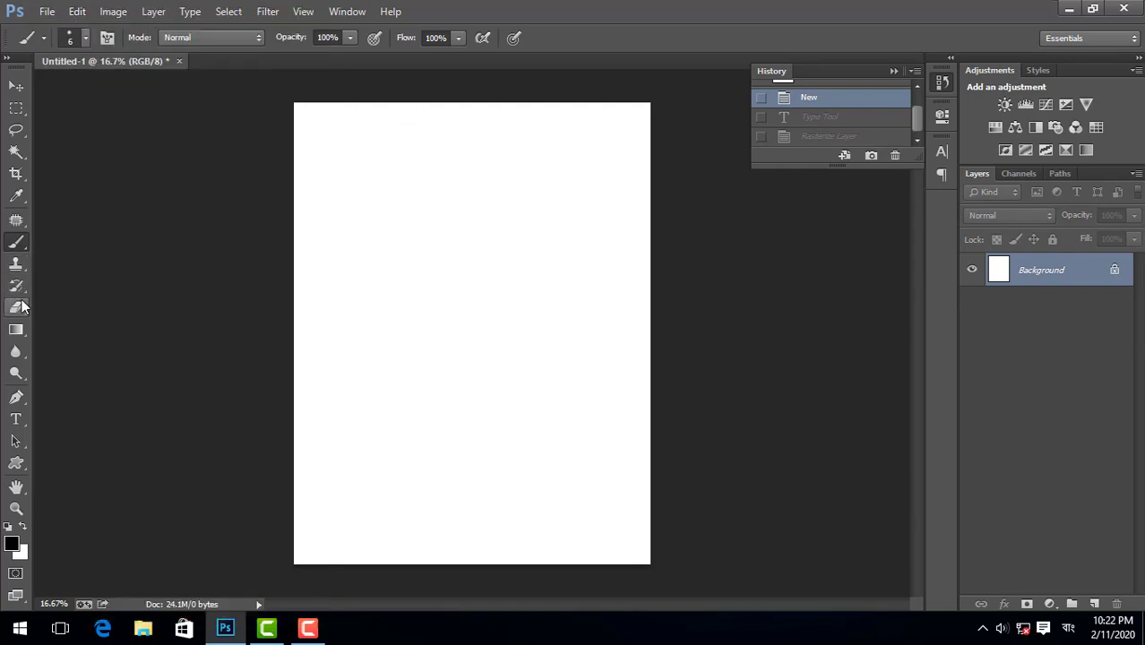
Step: Add a 72 pt text line reading "skdjdsfs" near the middle of the blank page
{"action": "left_click", "coordinate": [16, 420]}
{"action": "left_click", "coordinate": [408, 290]}
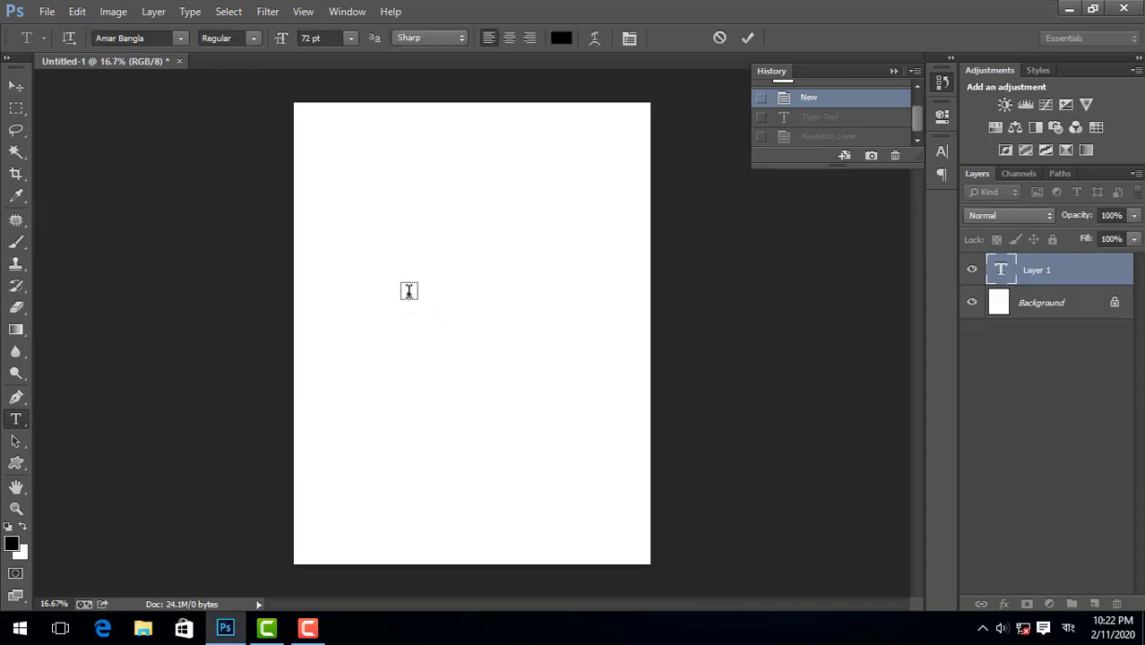
{"action": "type", "text": "skdjdsfs"}
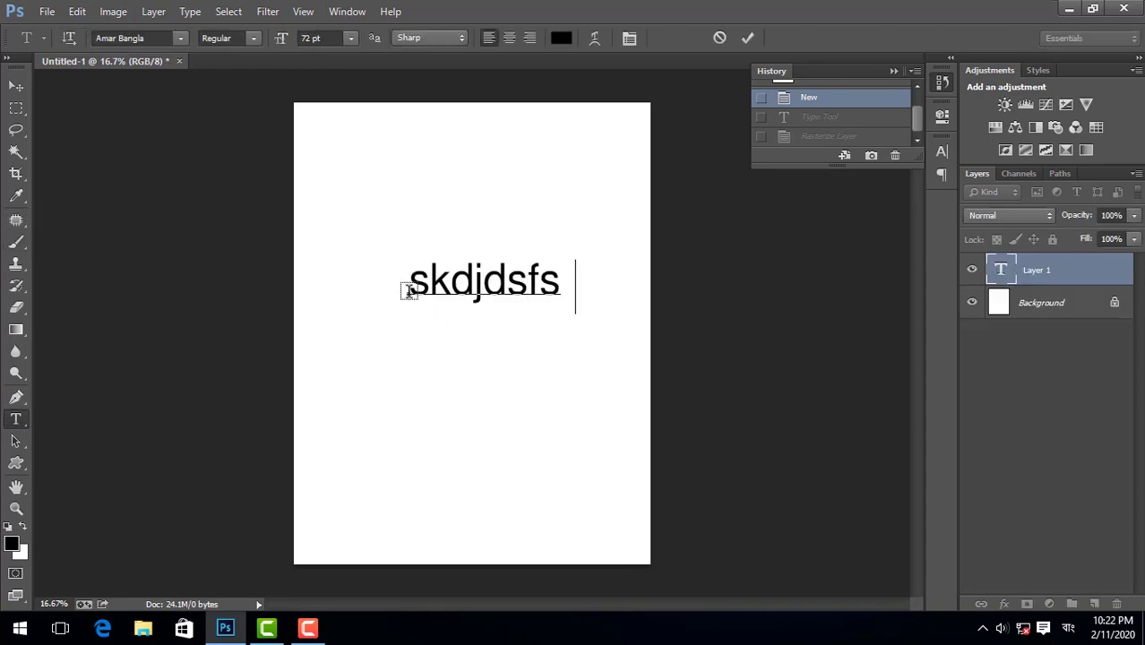
Step: Rasterize the skdjdsfs type layer and convert the locked Background into a regular layer
{"action": "left_click", "coordinate": [16, 242]}
{"action": "left_click", "coordinate": [393, 184]}
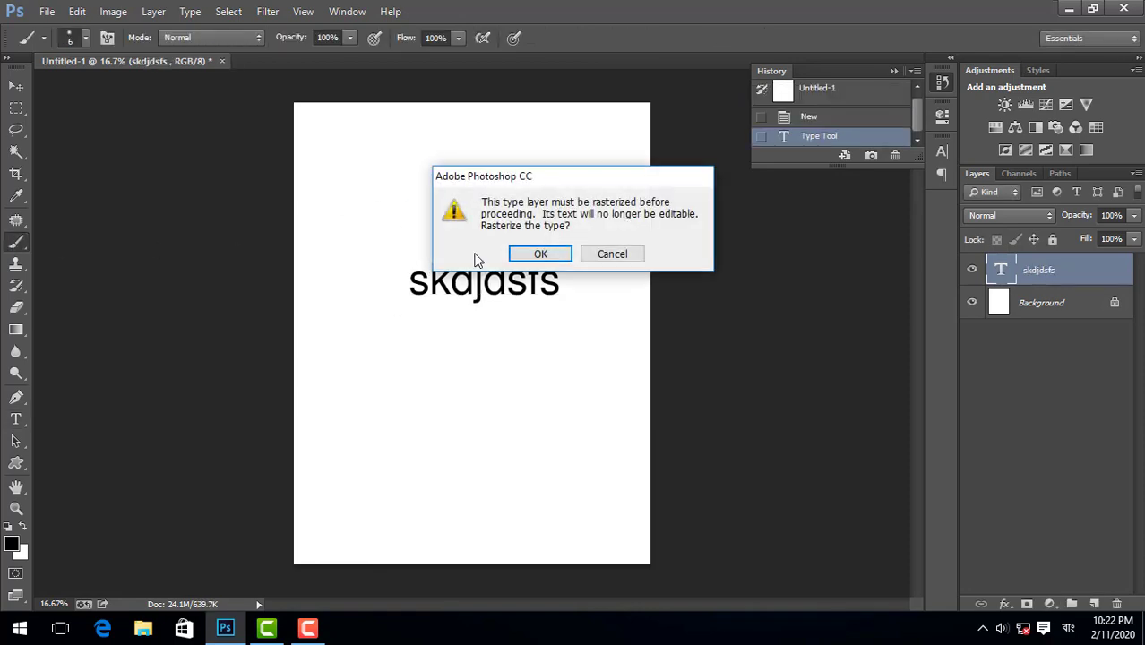
{"action": "key", "text": "Return"}
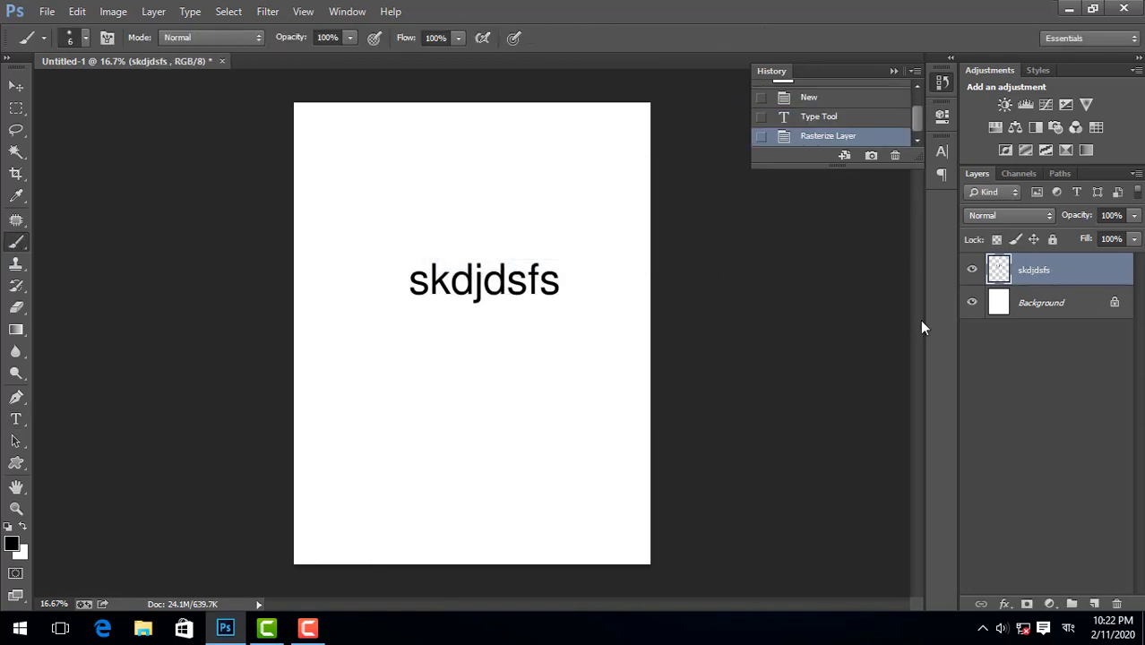
{"action": "double_click", "coordinate": [1039, 305]}
{"action": "left_click", "coordinate": [712, 199]}
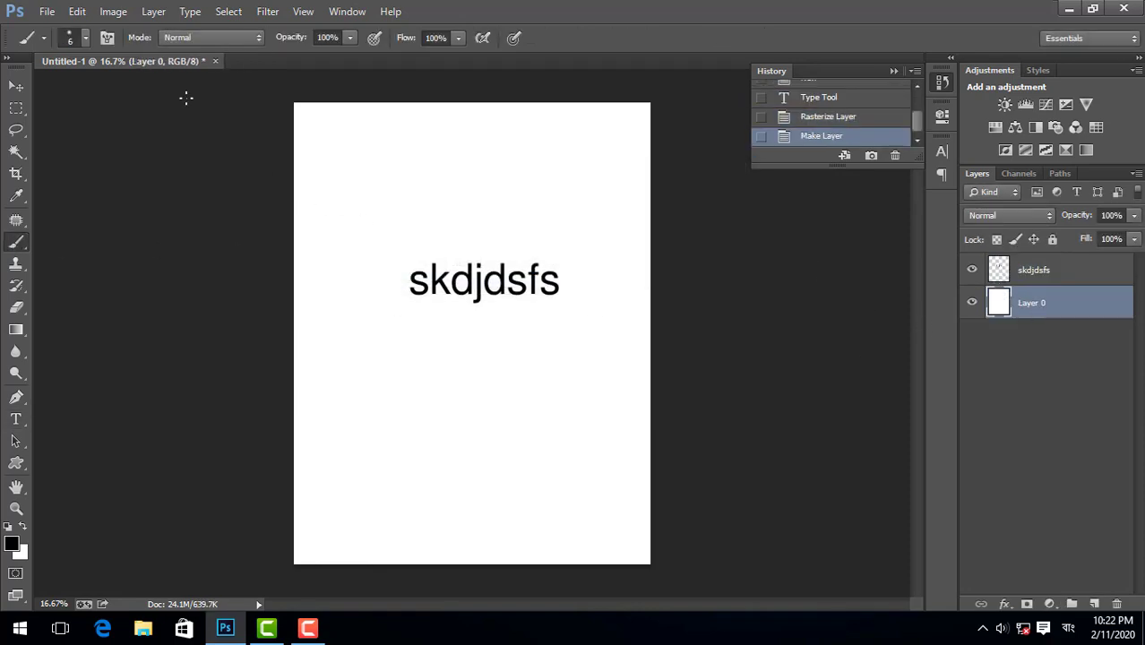
{"action": "left_click", "coordinate": [77, 12]}
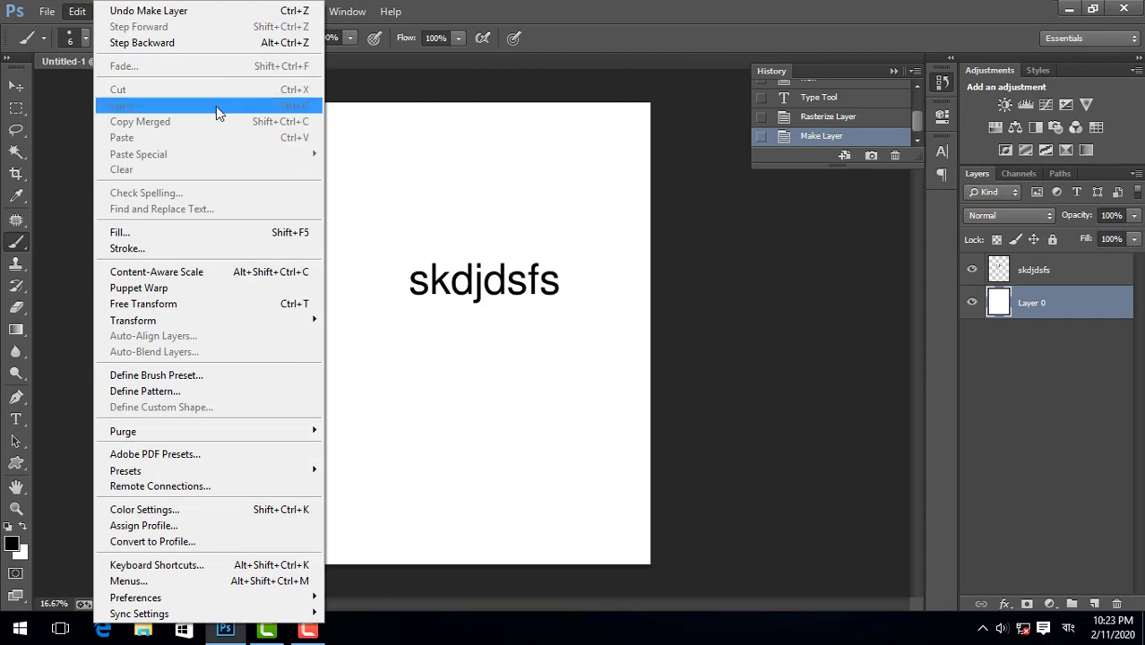
{"action": "left_click", "coordinate": [448, 238]}
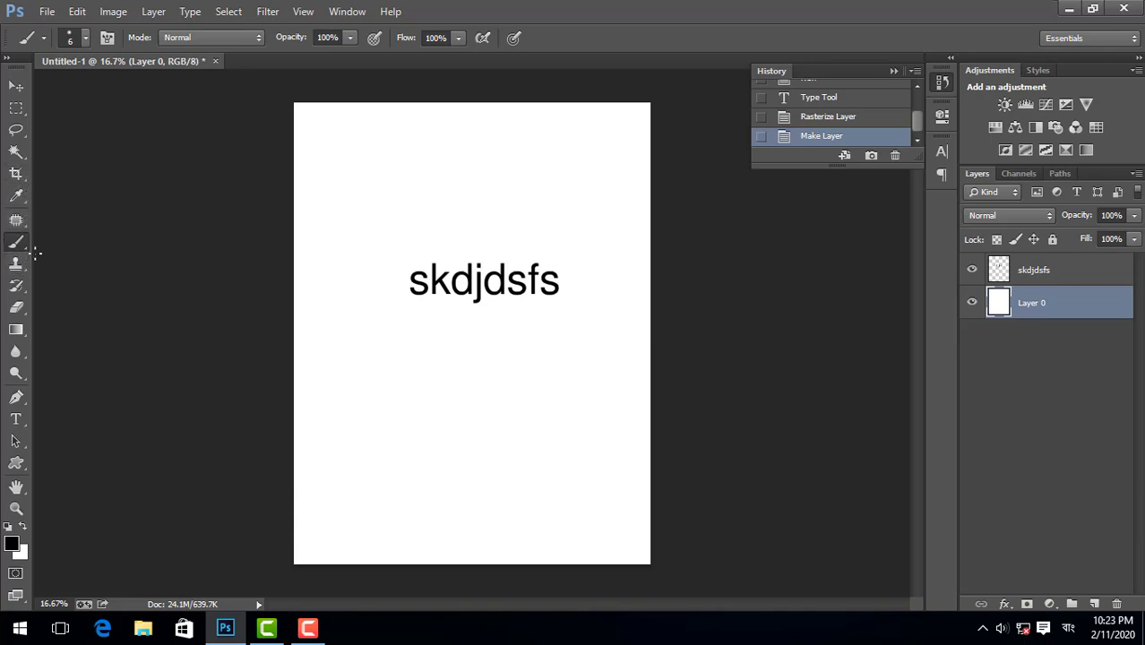
Step: Try an open three-point Pen path that starts above the text and ends below it
{"action": "left_click", "coordinate": [16, 397]}
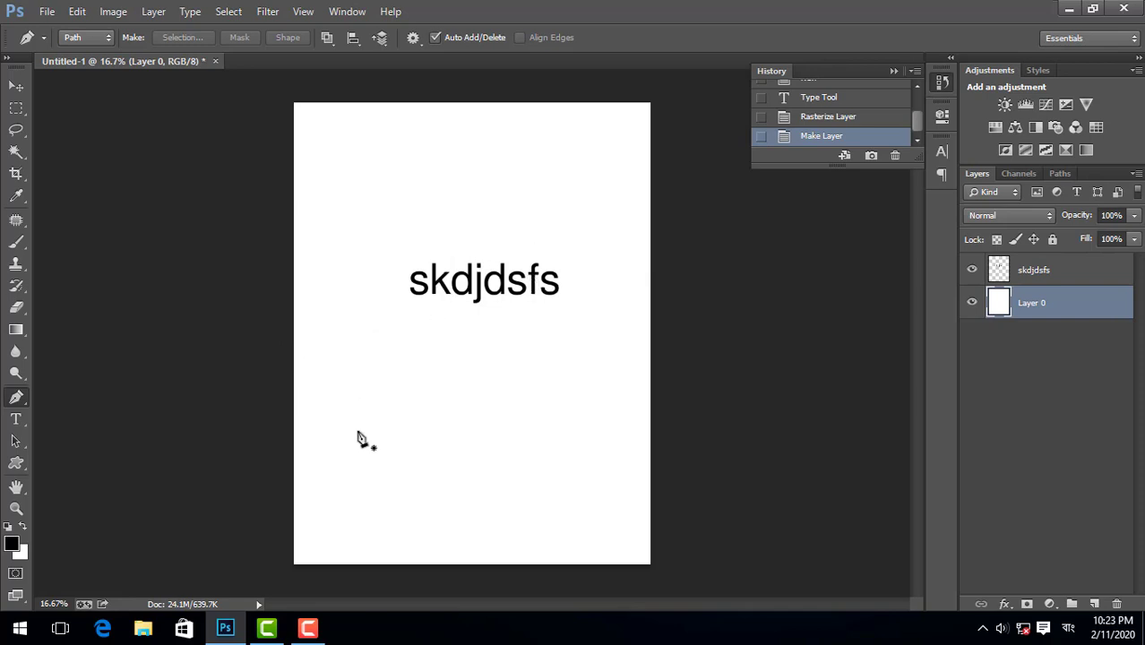
{"action": "left_click", "coordinate": [520, 243]}
{"action": "left_click", "coordinate": [589, 268]}
{"action": "left_click", "coordinate": [516, 383]}
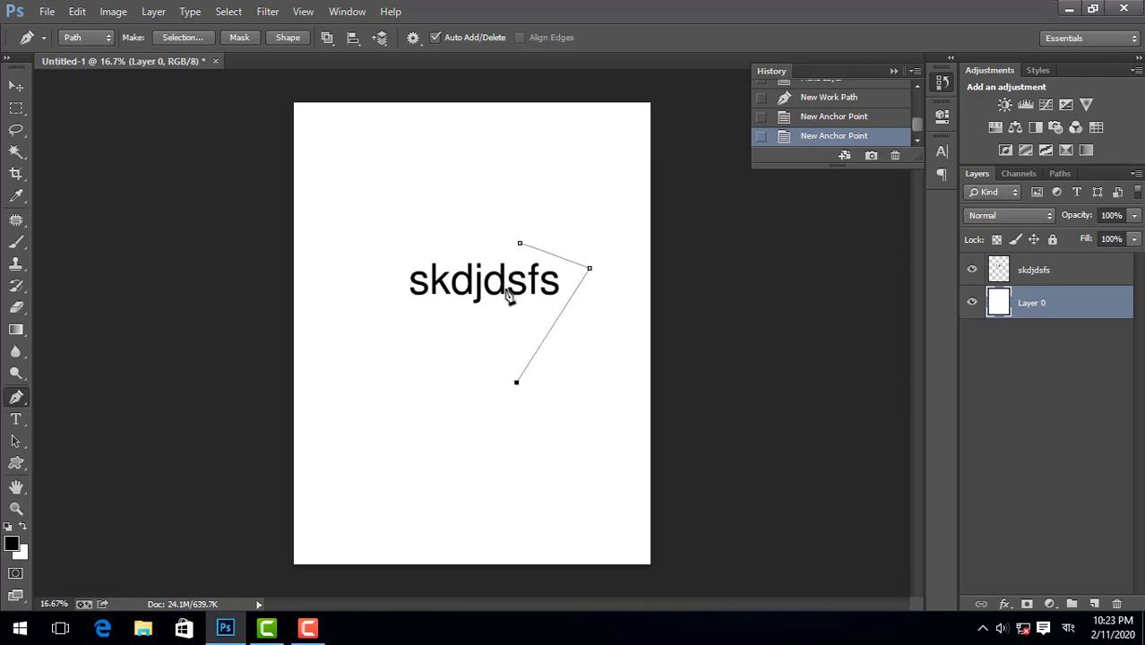
{"action": "left_click", "coordinate": [507, 291]}
Step: Undo the pen path by returning the document to the Make Layer history state
{"action": "key", "text": "ctrl+z"}
{"action": "key", "text": "ctrl+z"}
{"action": "key", "text": "ctrl+z"}
{"action": "left_click", "coordinate": [835, 103]}
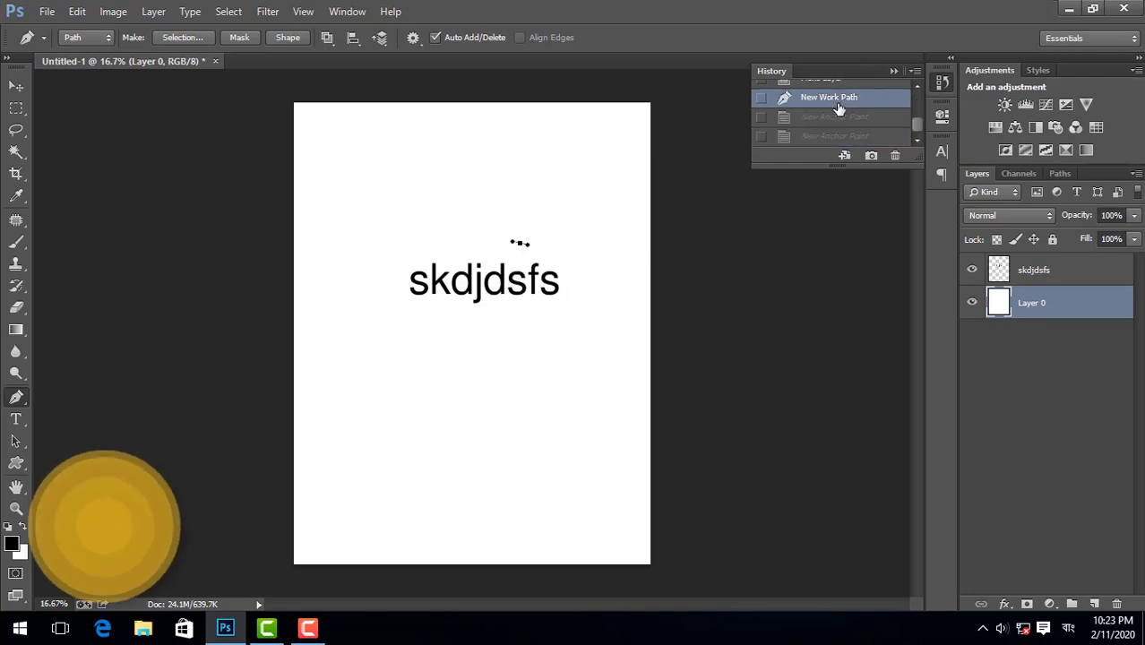
{"action": "scroll", "coordinate": [837, 109], "scroll_direction": "up", "scroll_amount": 1}
{"action": "left_click", "coordinate": [837, 108]}
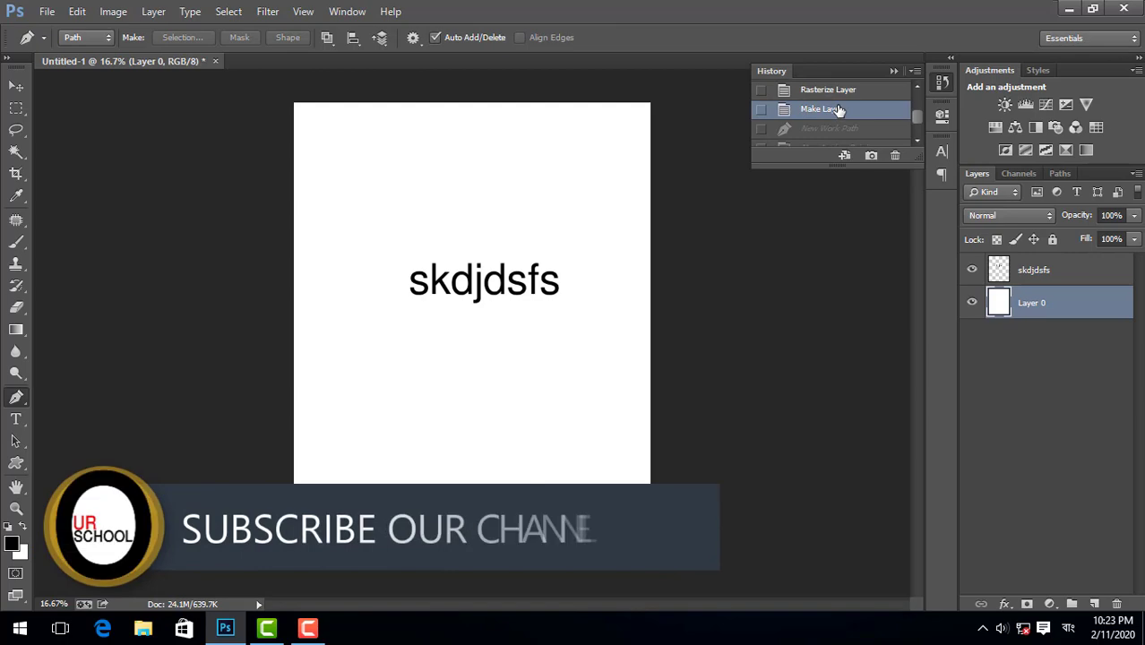
Step: Open the farmer illustration Untitled-2.png from the Youtube content folder
{"action": "left_click", "coordinate": [45, 12]}
{"action": "left_click", "coordinate": [56, 43]}
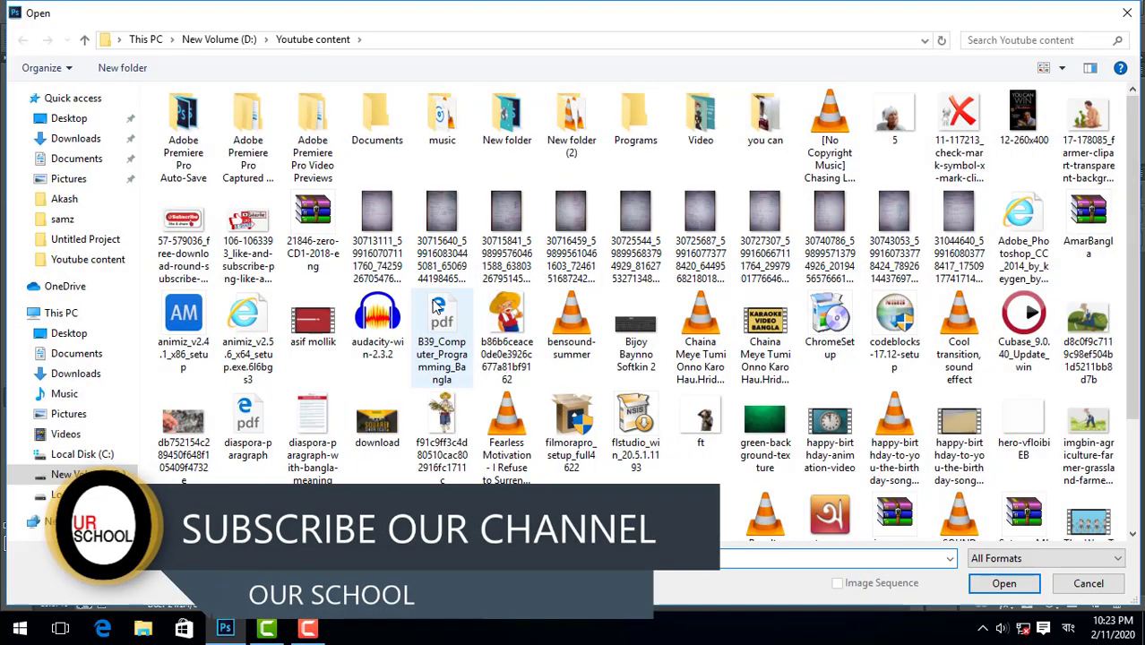
{"action": "scroll", "coordinate": [437, 305], "scroll_direction": "down", "scroll_amount": 2}
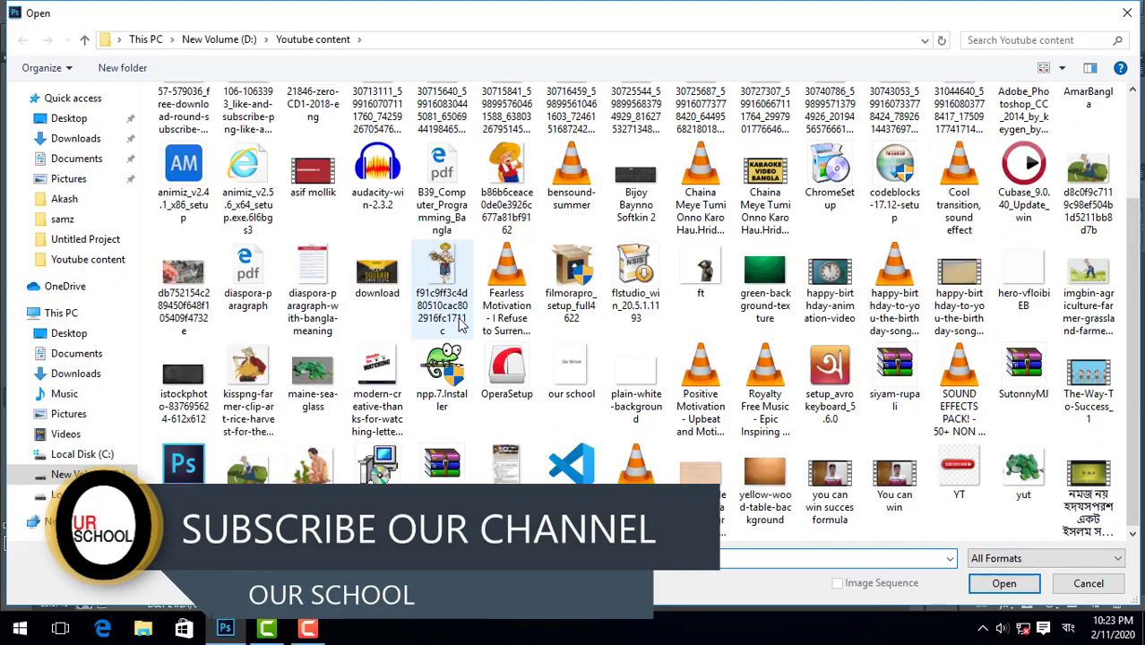
{"action": "double_click", "coordinate": [255, 461]}
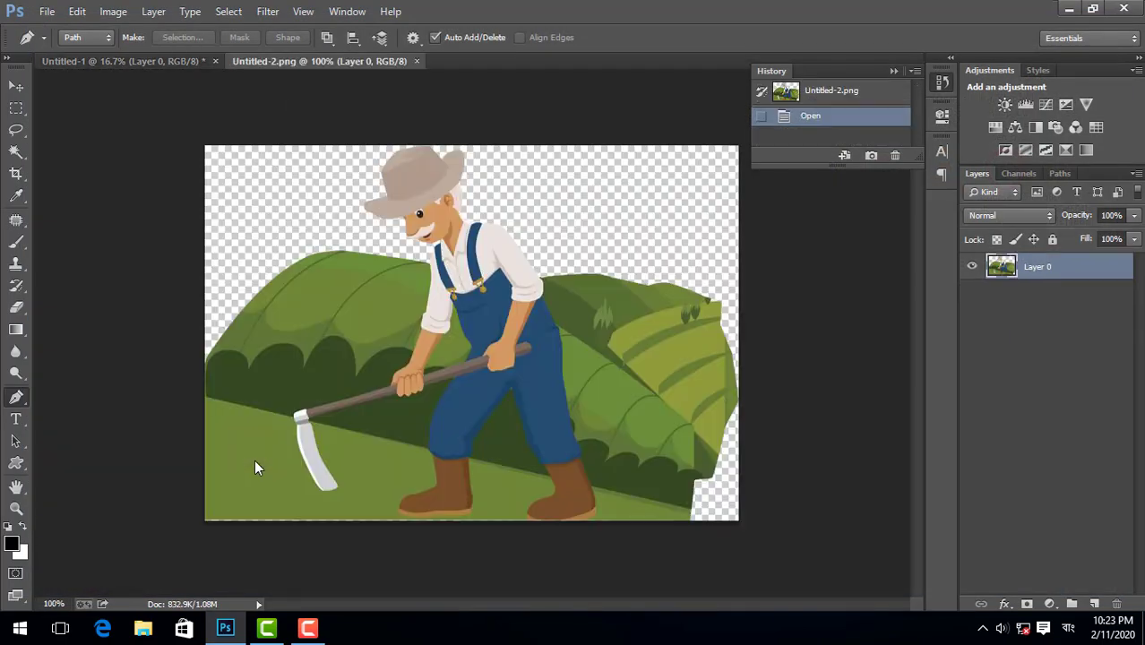
Step: Move the farmer illustration's layer slightly downward on its canvas
{"action": "left_click", "coordinate": [16, 86]}
{"action": "mouse_move", "coordinate": [469, 431]}
{"action": "left_mouse_down"}
{"action": "mouse_move", "coordinate": [483, 408]}
{"action": "mouse_move", "coordinate": [479, 432]}
{"action": "left_mouse_up"}
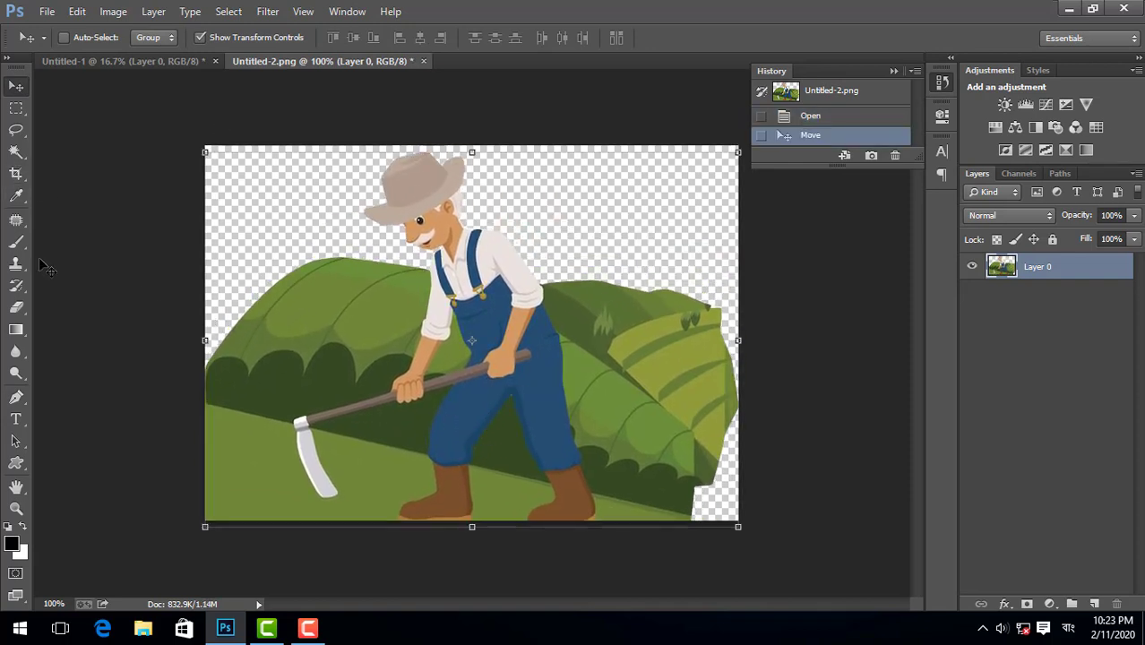
{"action": "left_click", "coordinate": [79, 11]}
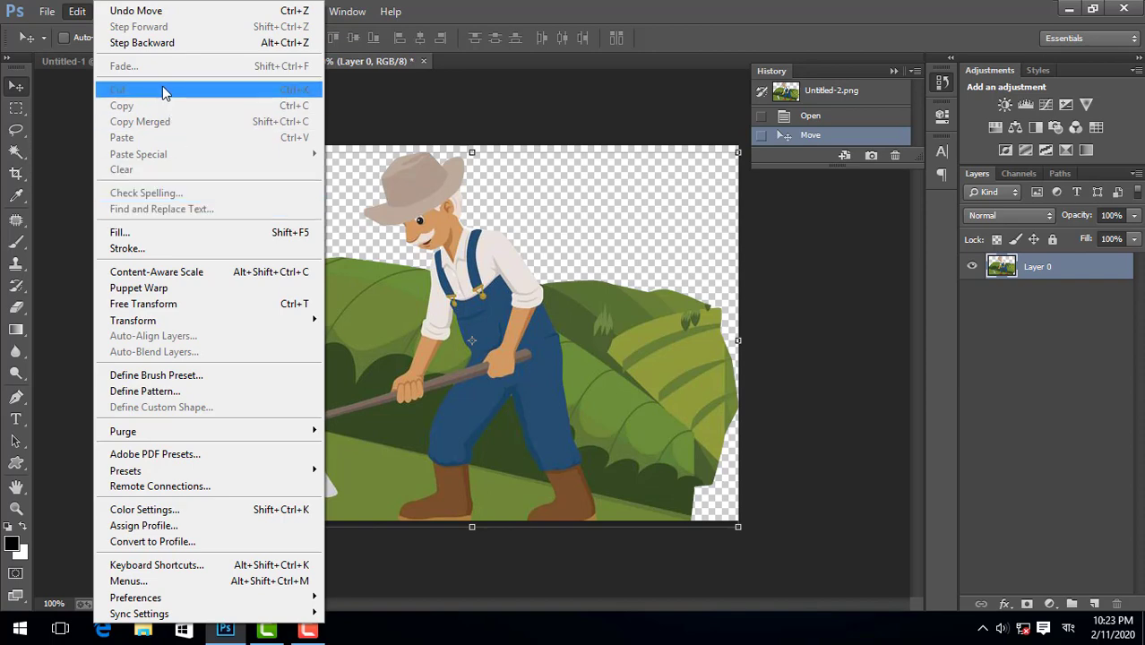
{"action": "left_click", "coordinate": [68, 160]}
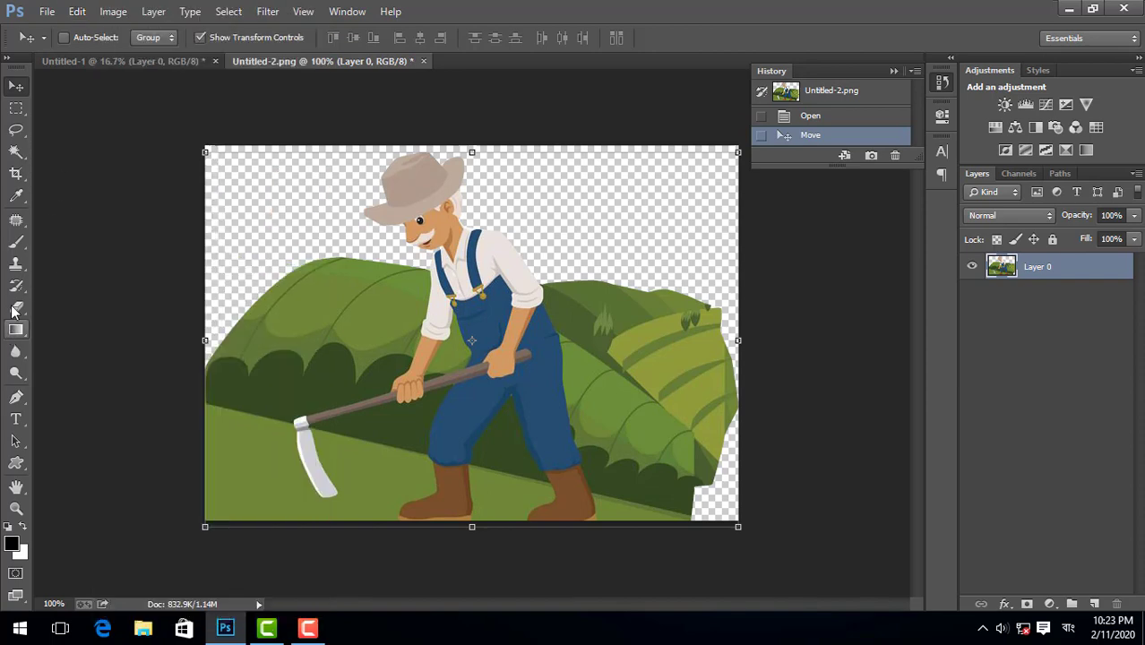
Step: Draw a closed Pen path around the farmer's forearms, the middle of the tool handle and the upper leg
{"action": "left_click", "coordinate": [15, 397]}
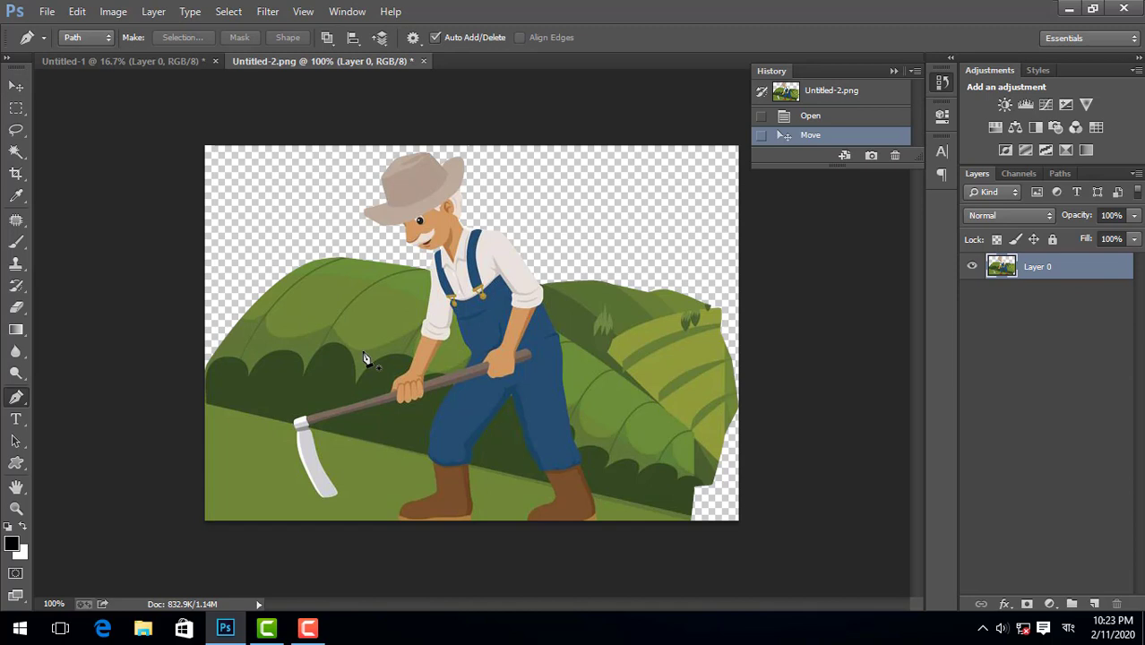
{"action": "left_click", "coordinate": [384, 298]}
{"action": "left_click", "coordinate": [519, 317]}
{"action": "left_click", "coordinate": [498, 436]}
{"action": "left_click", "coordinate": [339, 438]}
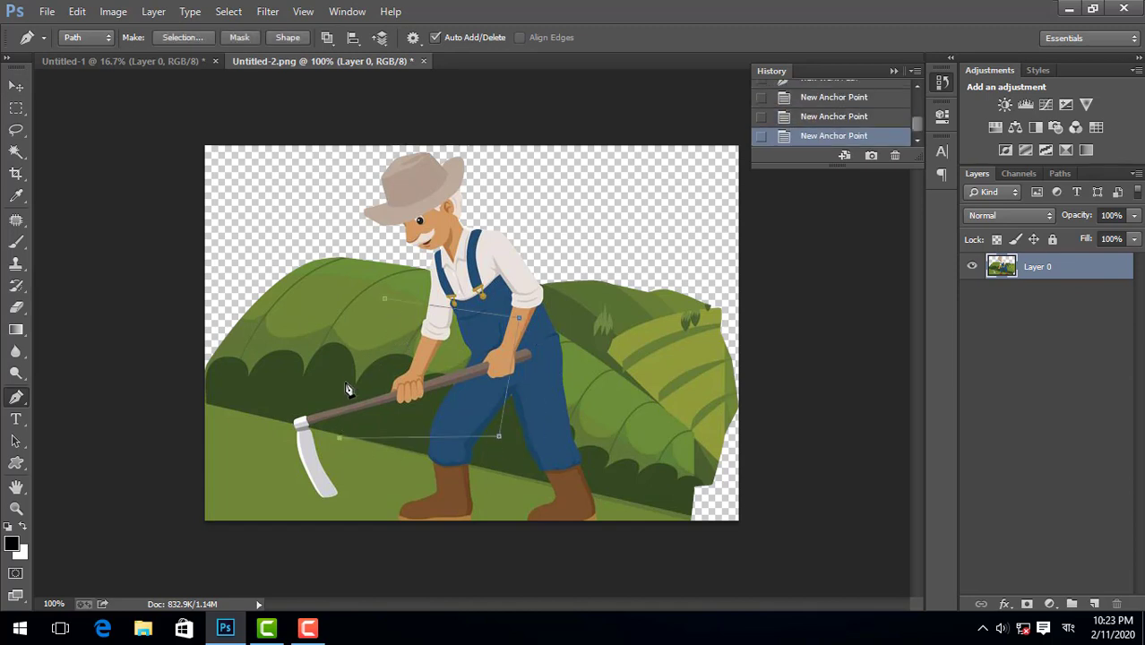
{"action": "left_click", "coordinate": [384, 300]}
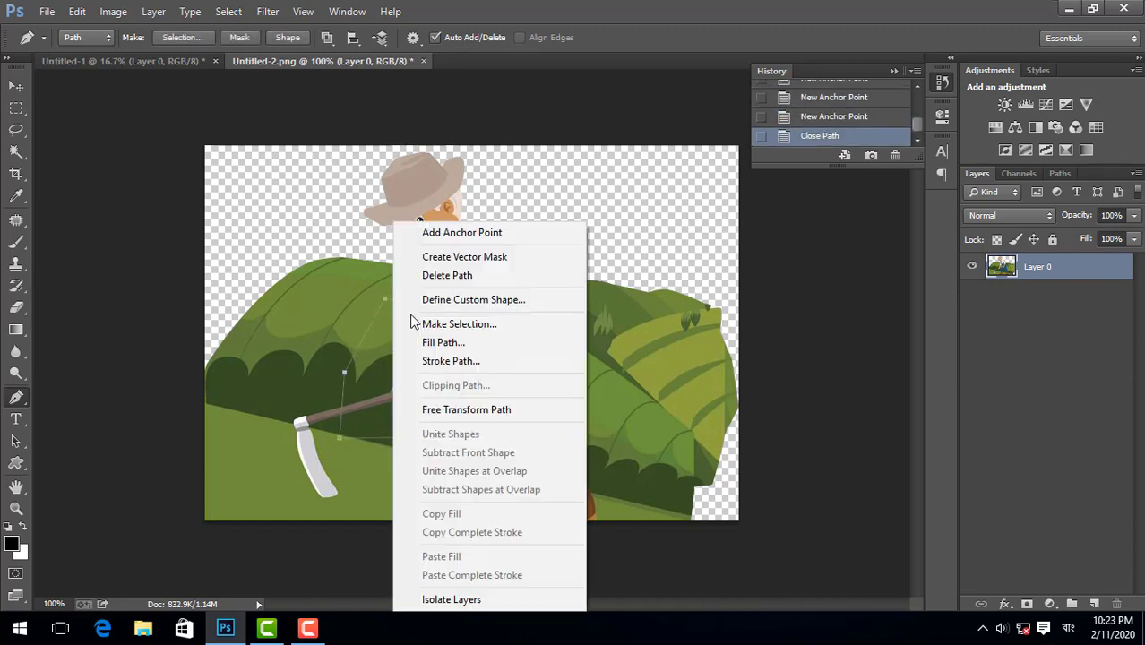
Step: Turn the closed path into a new anti-aliased selection with a 0-pixel feather radius
{"action": "right_click", "coordinate": [394, 314]}
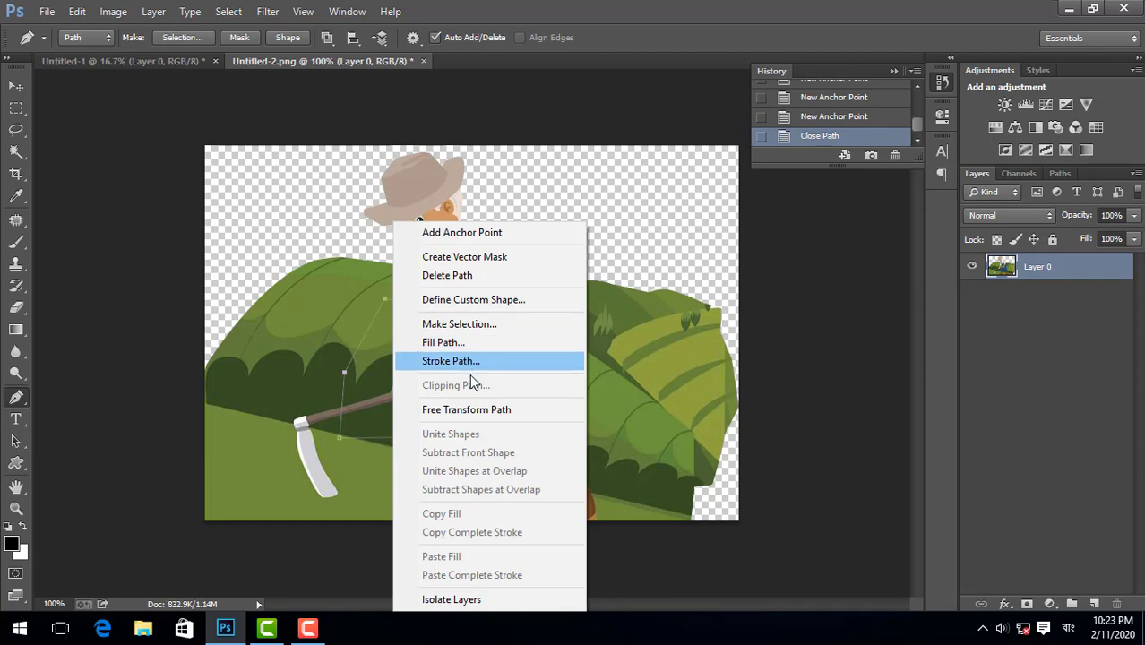
{"action": "left_click", "coordinate": [462, 323]}
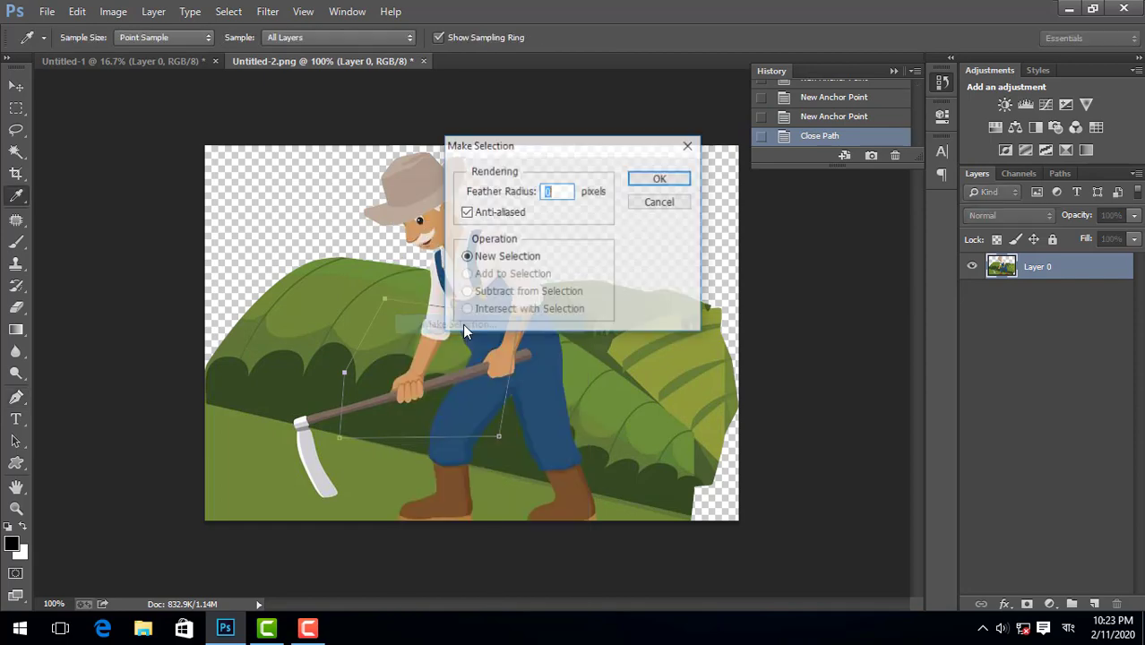
{"action": "left_click", "coordinate": [659, 179]}
Step: Try cutting the selected area out of the farmer image and revert to the Selection Change history state
{"action": "left_click", "coordinate": [79, 12]}
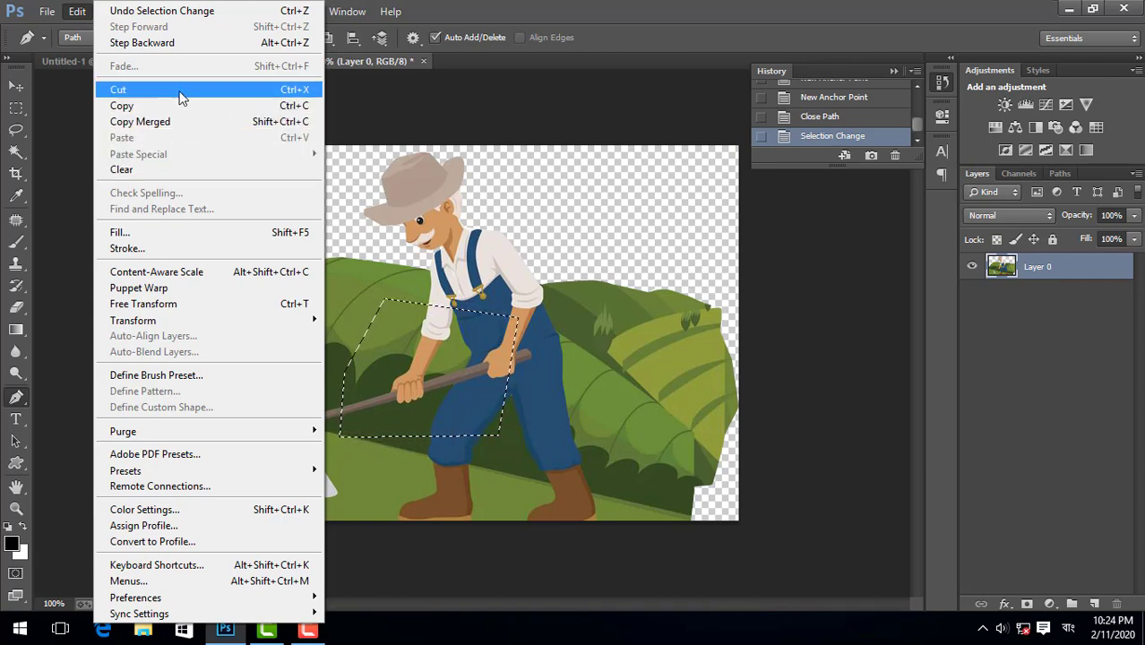
{"action": "left_click", "coordinate": [178, 89]}
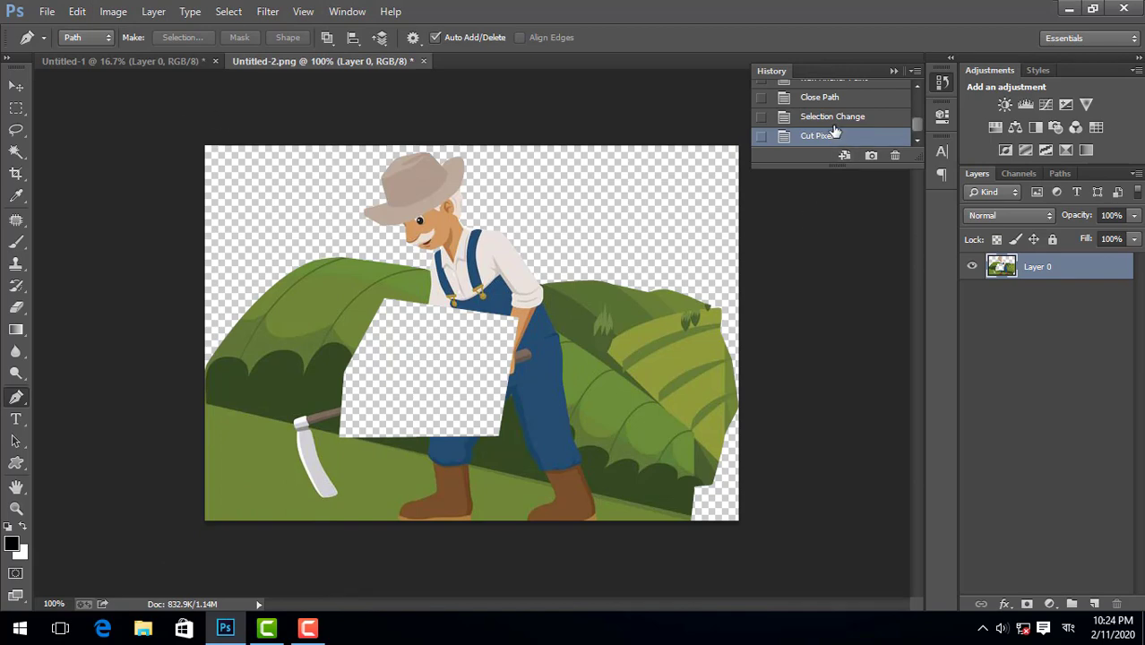
{"action": "left_click", "coordinate": [832, 122]}
Step: Try the Fill command on the selection with Background Color as its contents, and cancel it
{"action": "left_click", "coordinate": [113, 12]}
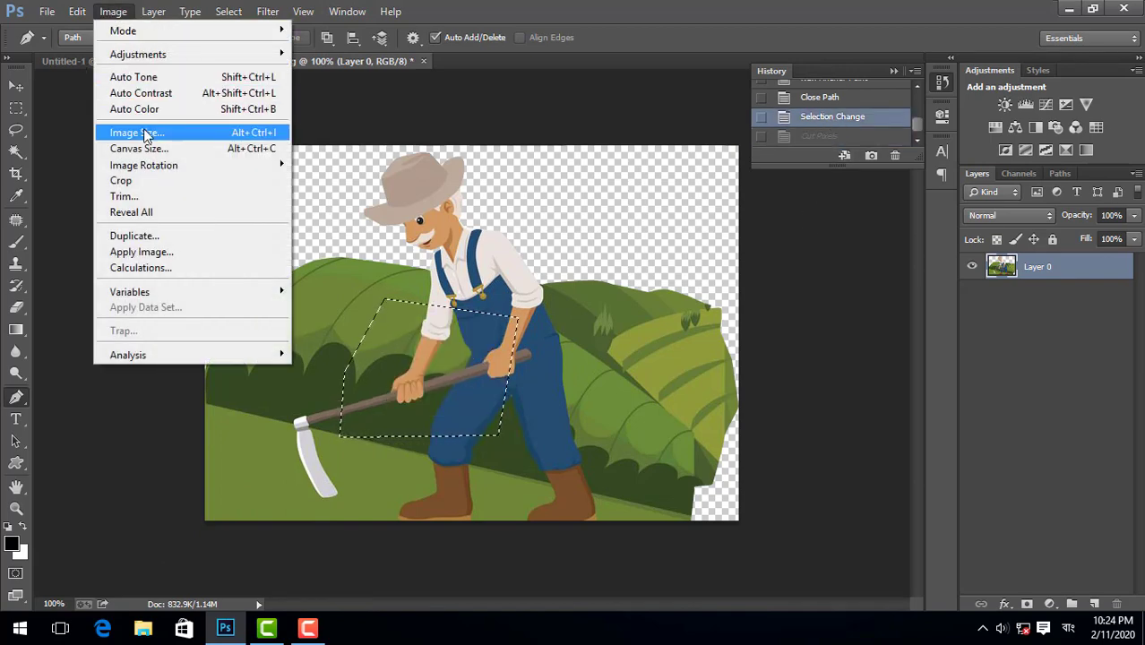
{"action": "mouse_move", "coordinate": [78, 14]}
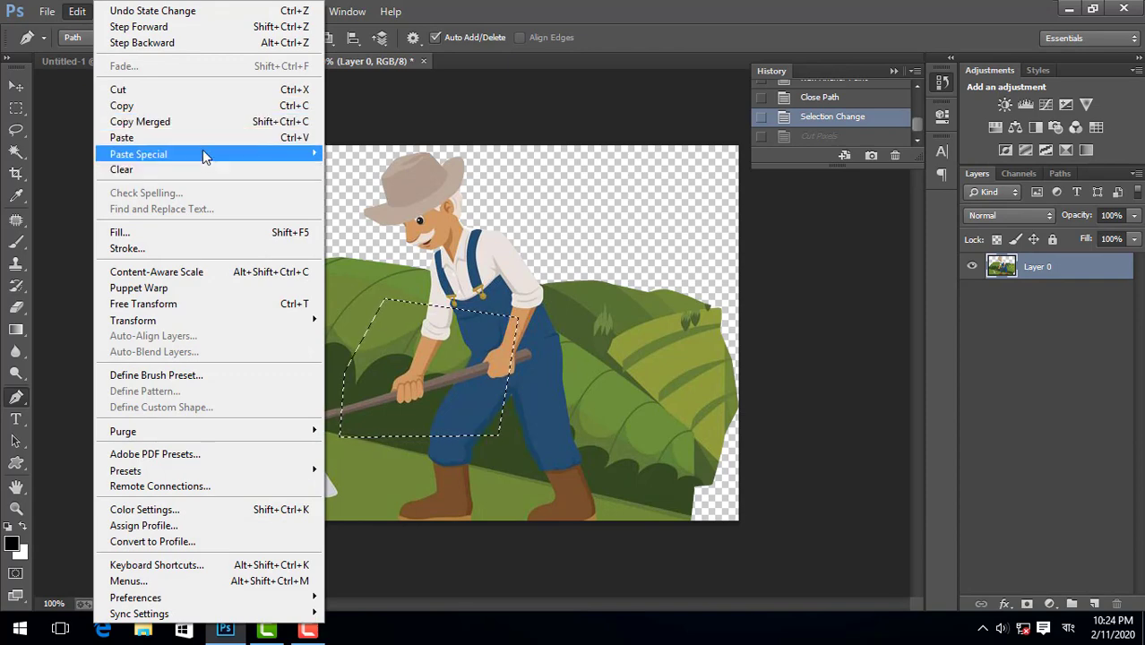
{"action": "mouse_move", "coordinate": [224, 154]}
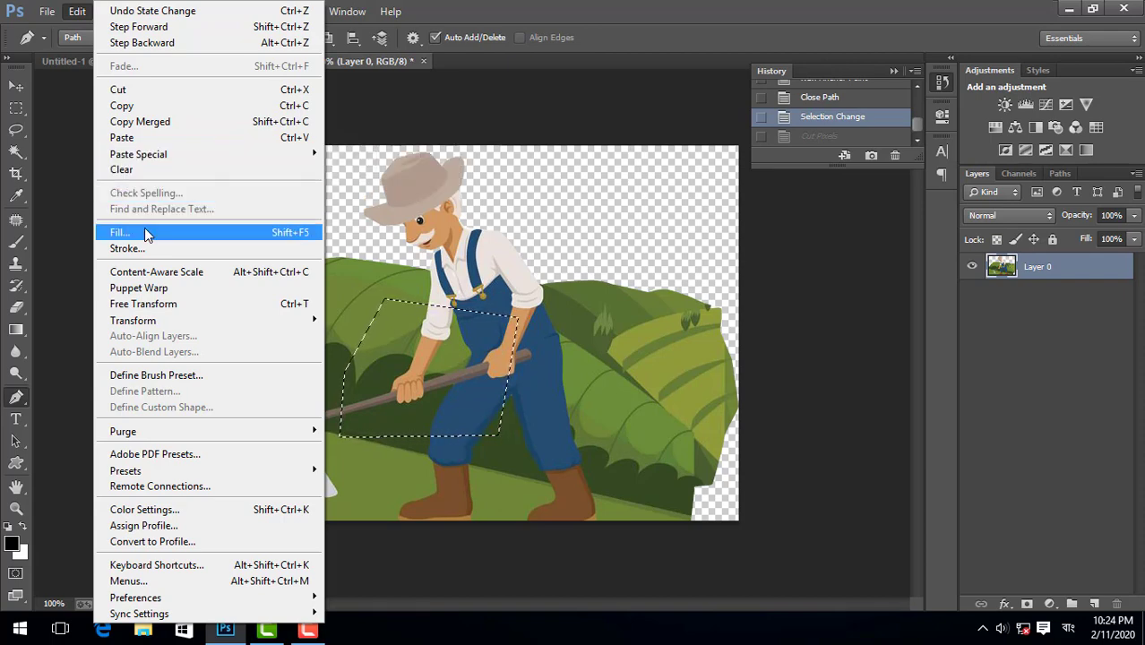
{"action": "left_click", "coordinate": [145, 232]}
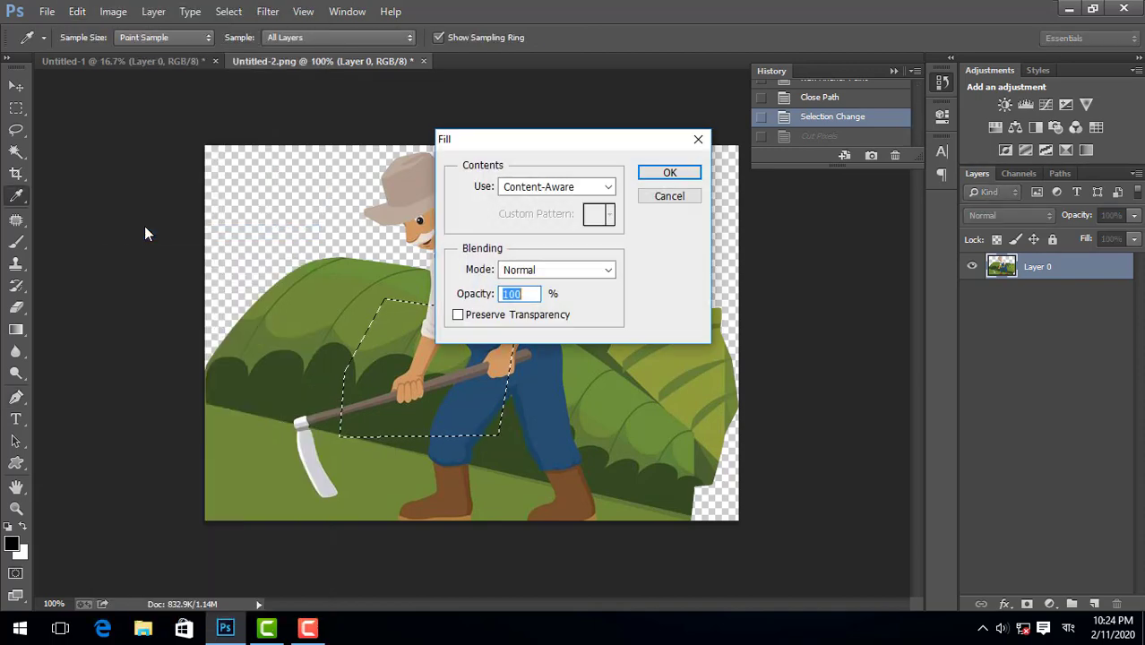
{"action": "left_click", "coordinate": [551, 190]}
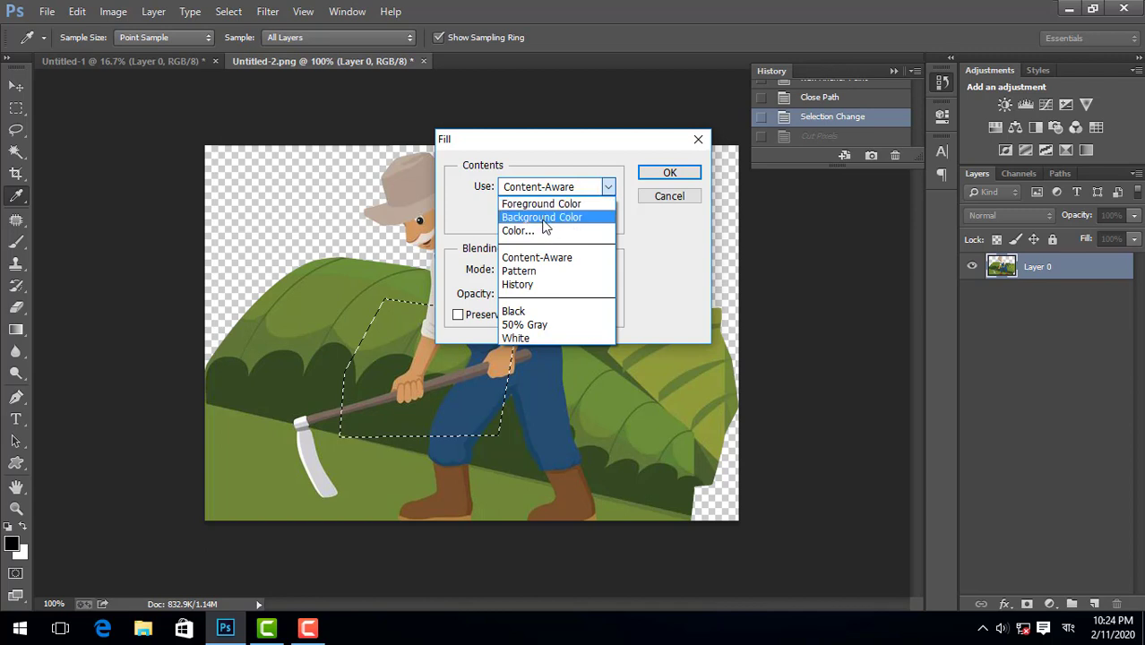
{"action": "left_click", "coordinate": [543, 220]}
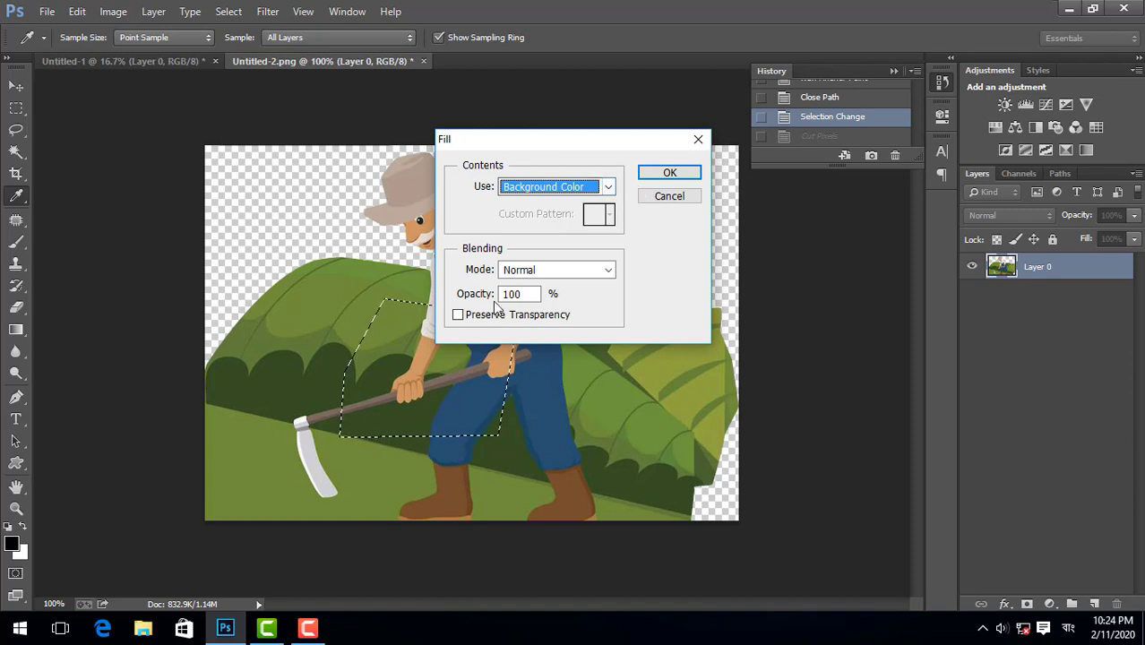
{"action": "left_click", "coordinate": [663, 197]}
Step: Try the Stroke command on the selection, sampling a near-black stroke color, and cancel both the color and the stroke
{"action": "left_click", "coordinate": [77, 11]}
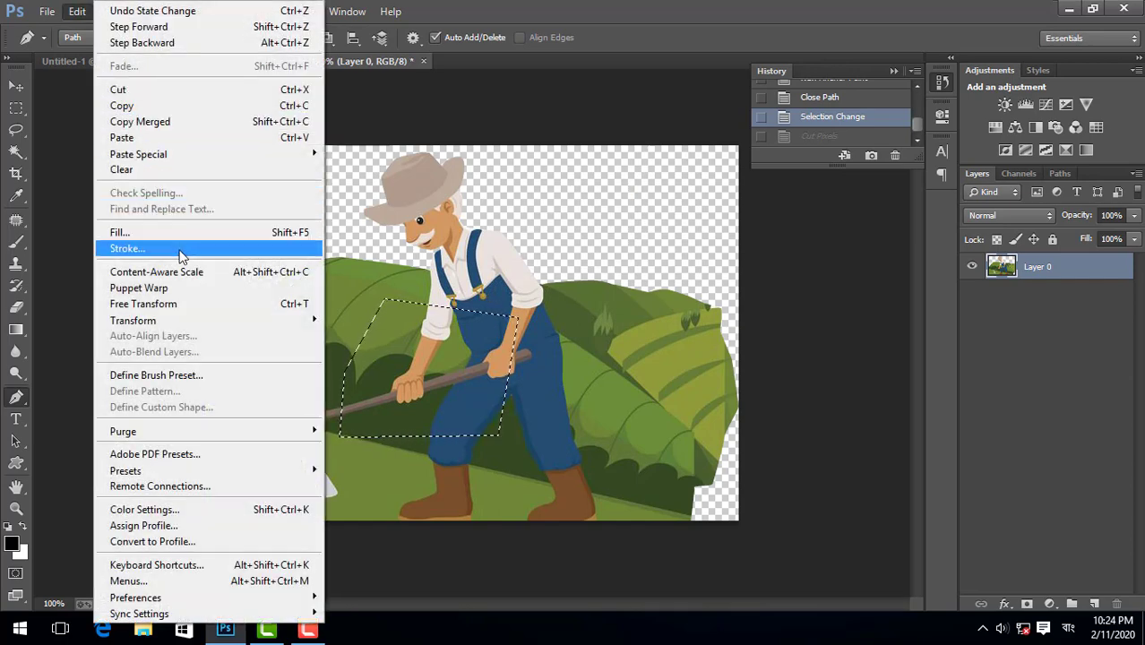
{"action": "left_click", "coordinate": [179, 249]}
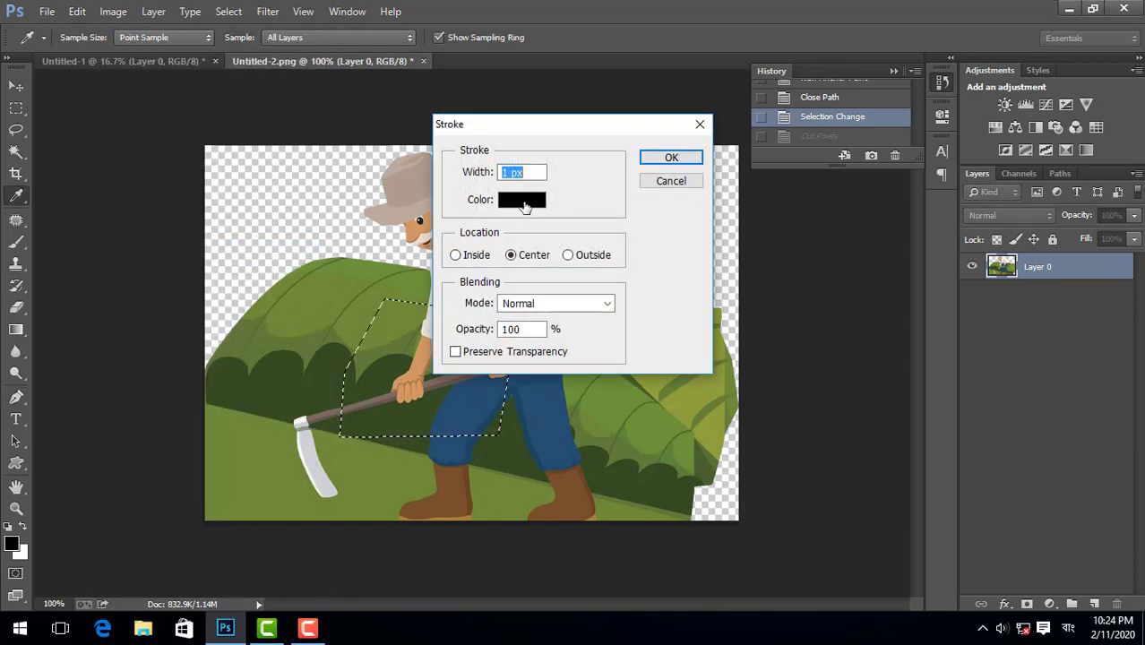
{"action": "left_click", "coordinate": [523, 199]}
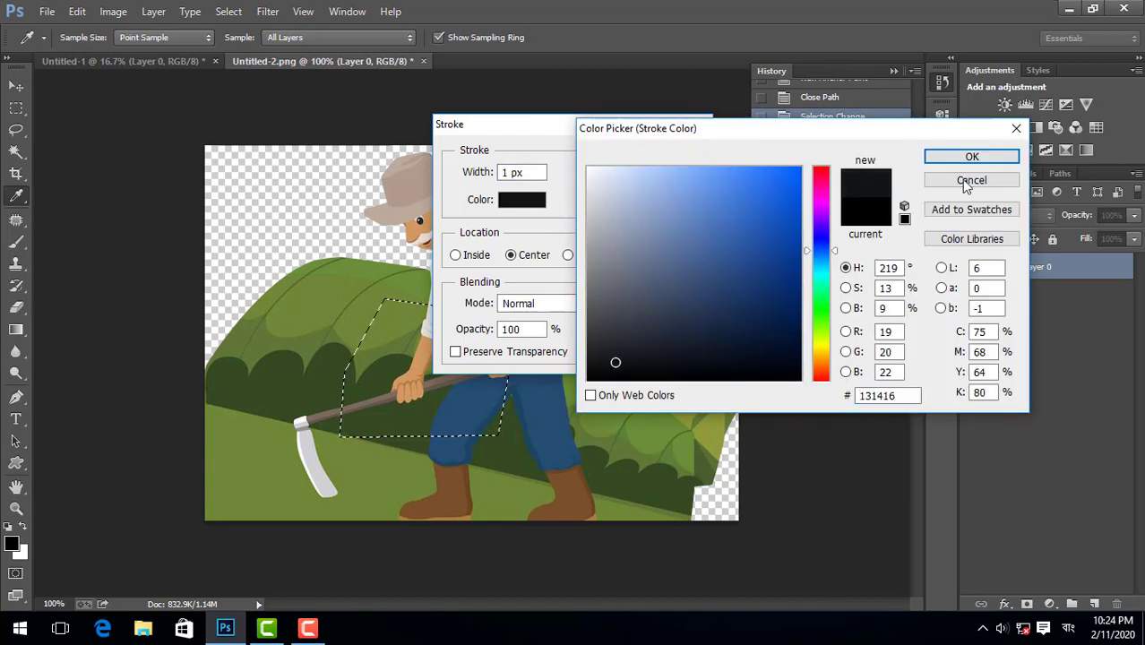
{"action": "left_click", "coordinate": [967, 180]}
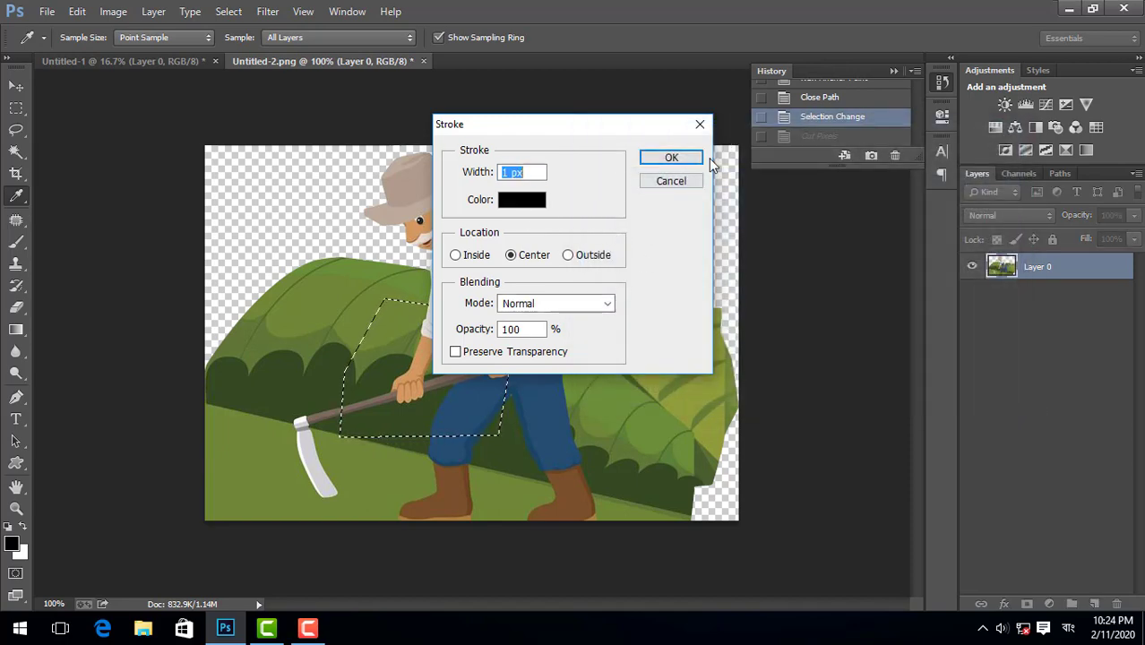
{"action": "left_click", "coordinate": [671, 181]}
{"action": "key", "text": "p"}
Step: Open the Color Settings, view the available settings presets, and cancel
{"action": "left_click", "coordinate": [113, 13]}
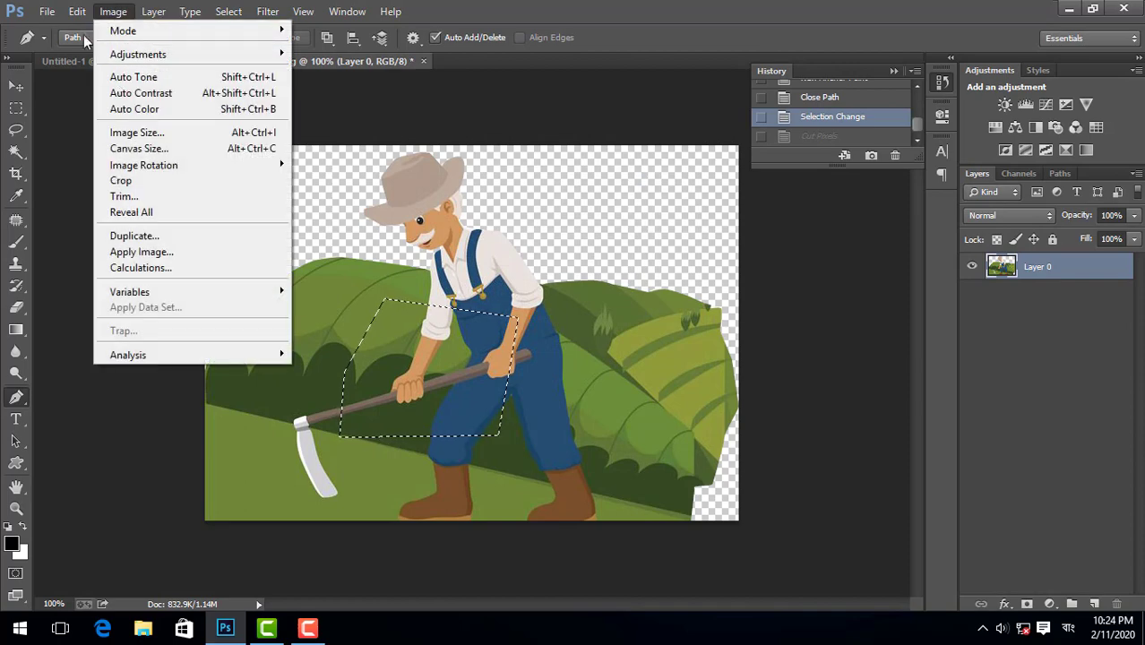
{"action": "mouse_move", "coordinate": [77, 12]}
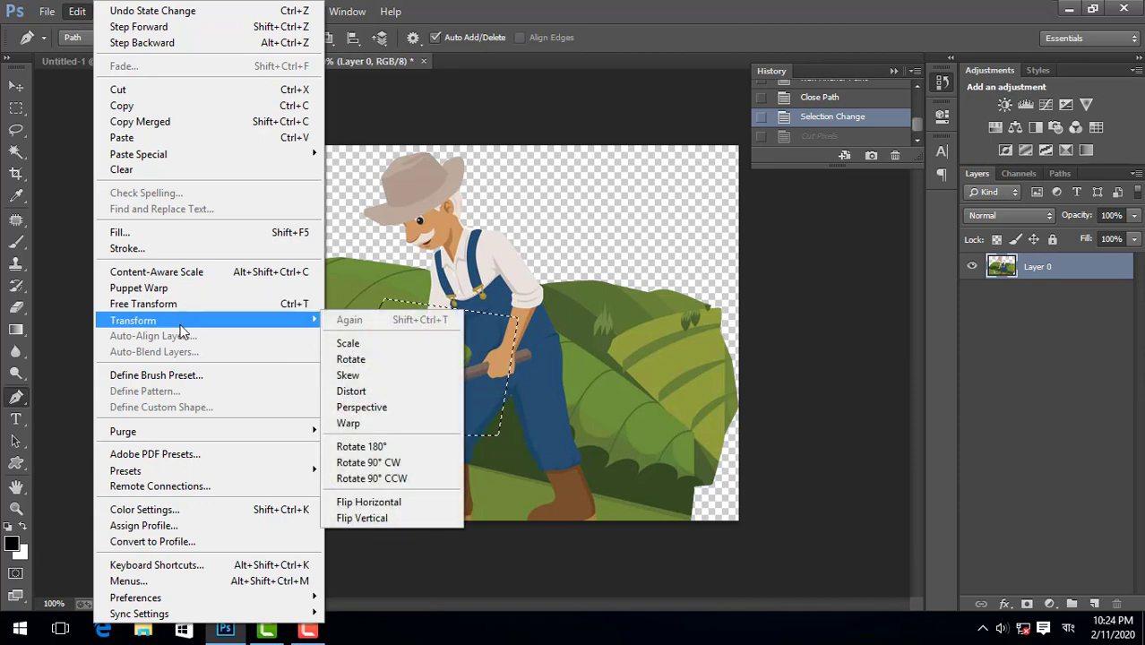
{"action": "mouse_move", "coordinate": [228, 327]}
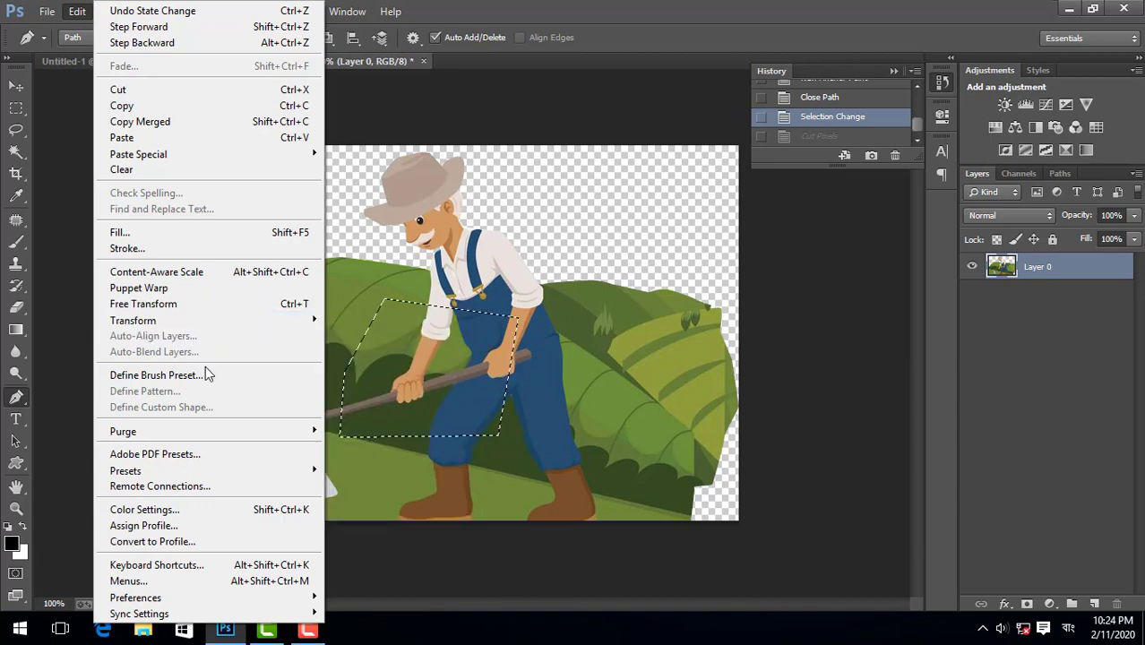
{"action": "mouse_move", "coordinate": [206, 443]}
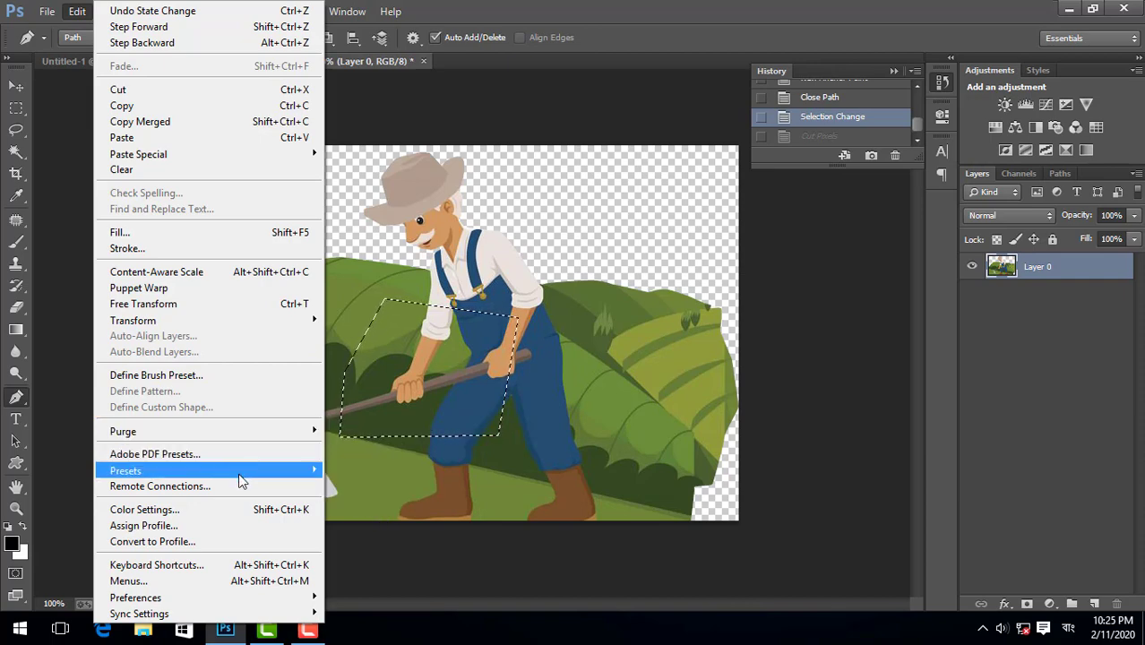
{"action": "mouse_move", "coordinate": [240, 482]}
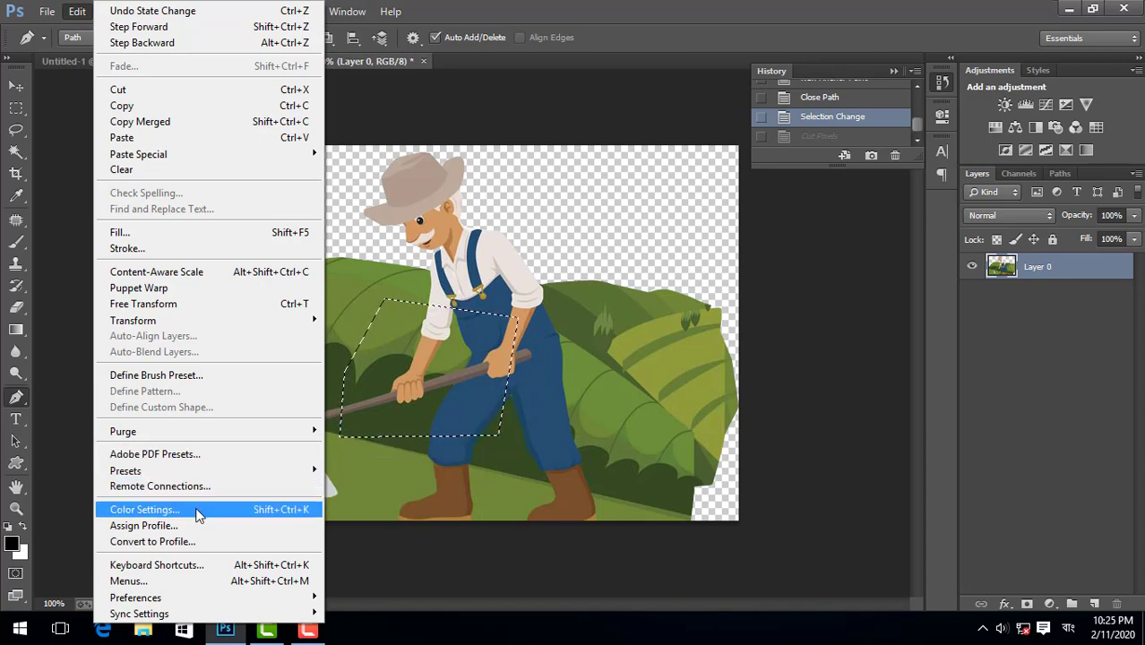
{"action": "left_click", "coordinate": [307, 445]}
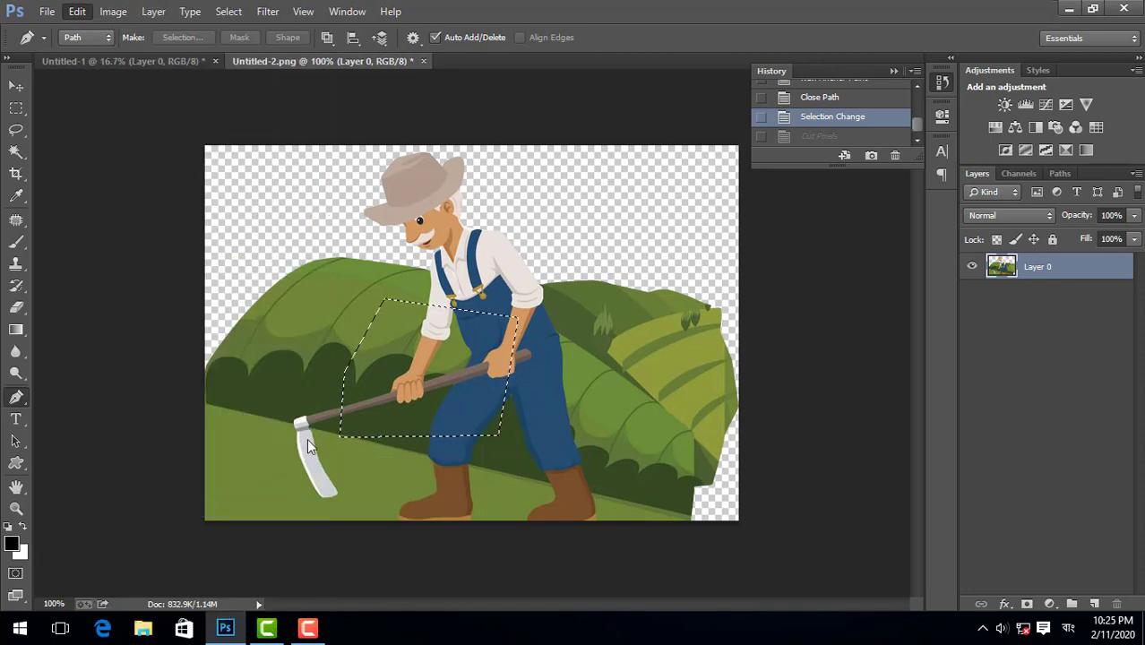
{"action": "scroll", "coordinate": [507, 247], "scroll_direction": "up", "scroll_amount": 2}
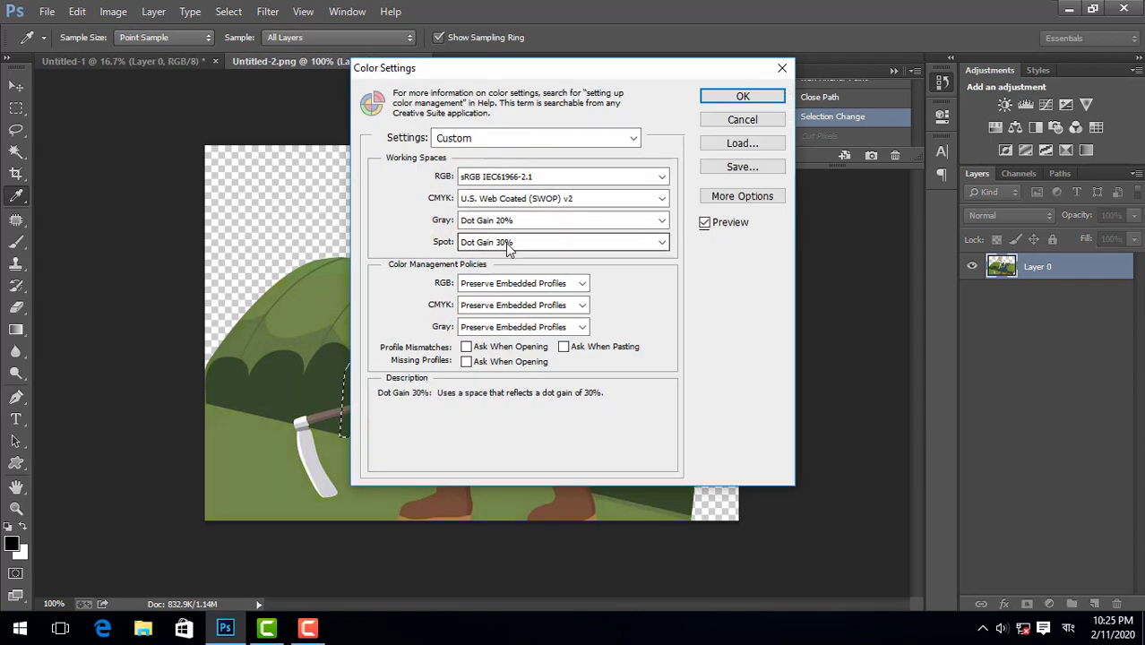
{"action": "left_click", "coordinate": [566, 140]}
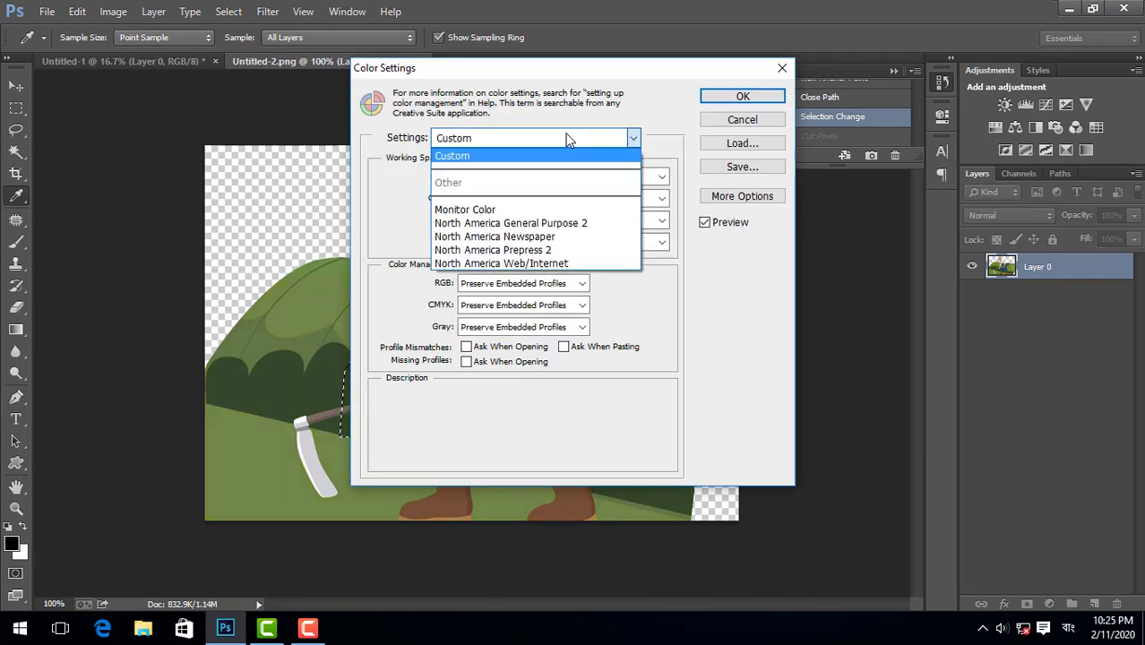
{"action": "left_click", "coordinate": [734, 120]}
{"action": "left_click", "coordinate": [742, 120]}
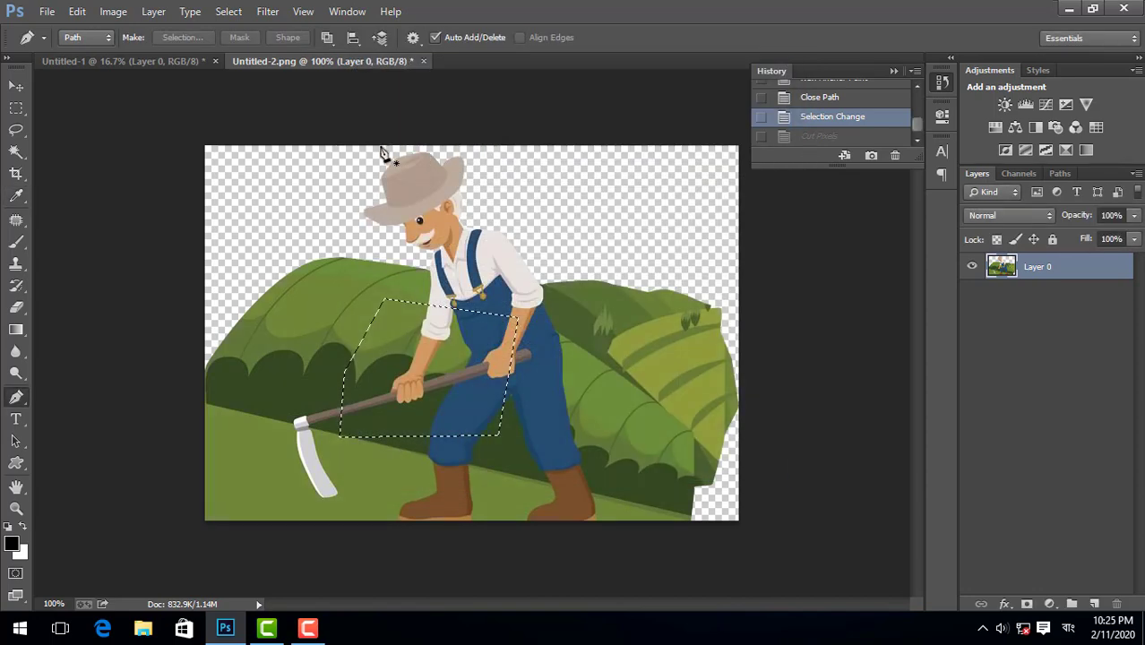
Step: Open the keyboard shortcut settings for the application menus and expand the File commands
{"action": "left_click", "coordinate": [111, 12]}
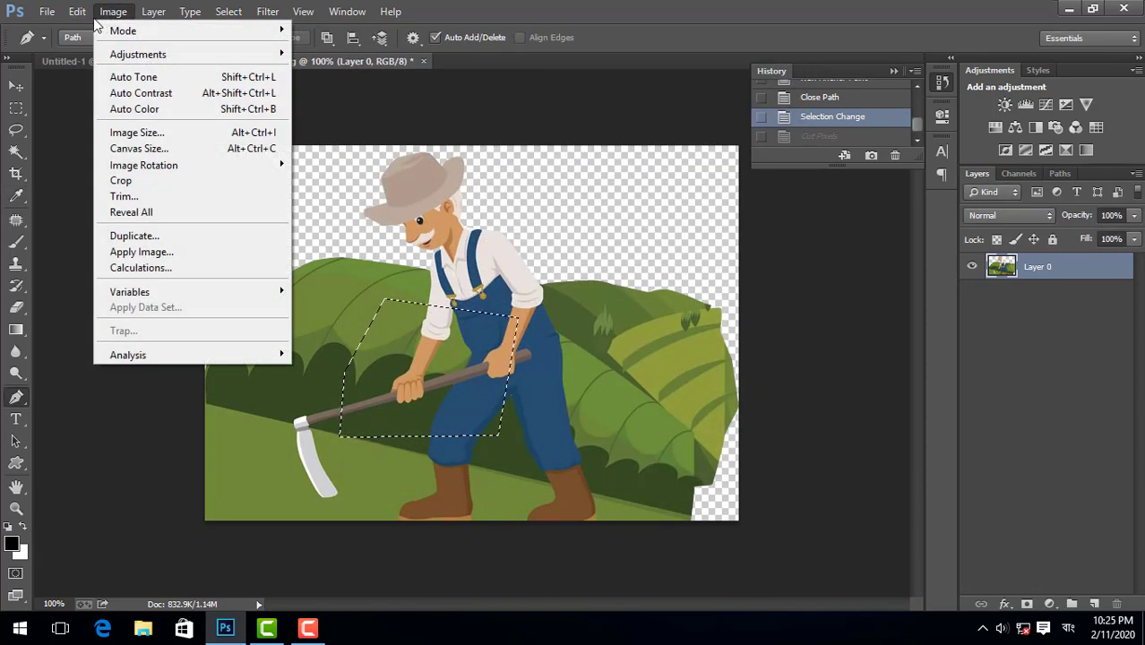
{"action": "mouse_move", "coordinate": [77, 12]}
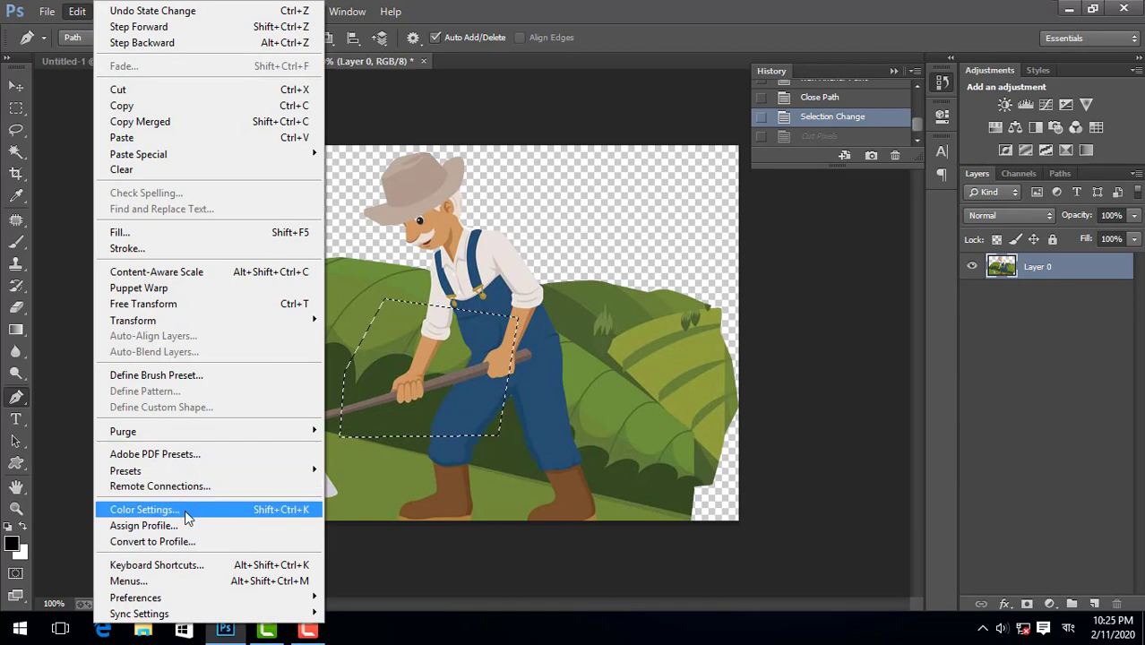
{"action": "left_click", "coordinate": [225, 569]}
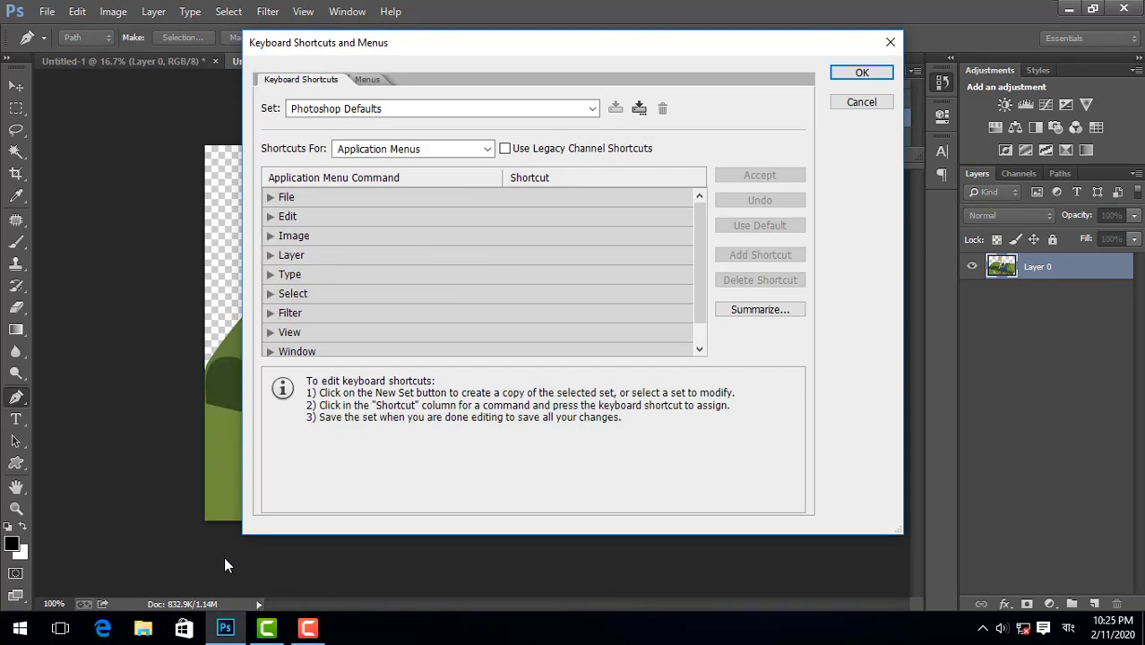
{"action": "scroll", "coordinate": [403, 213], "scroll_direction": "down", "scroll_amount": 1}
{"action": "scroll", "coordinate": [378, 235], "scroll_direction": "up", "scroll_amount": 1}
{"action": "scroll", "coordinate": [401, 217], "scroll_direction": "down", "scroll_amount": 1}
{"action": "scroll", "coordinate": [395, 234], "scroll_direction": "up", "scroll_amount": 1}
{"action": "left_click", "coordinate": [317, 204]}
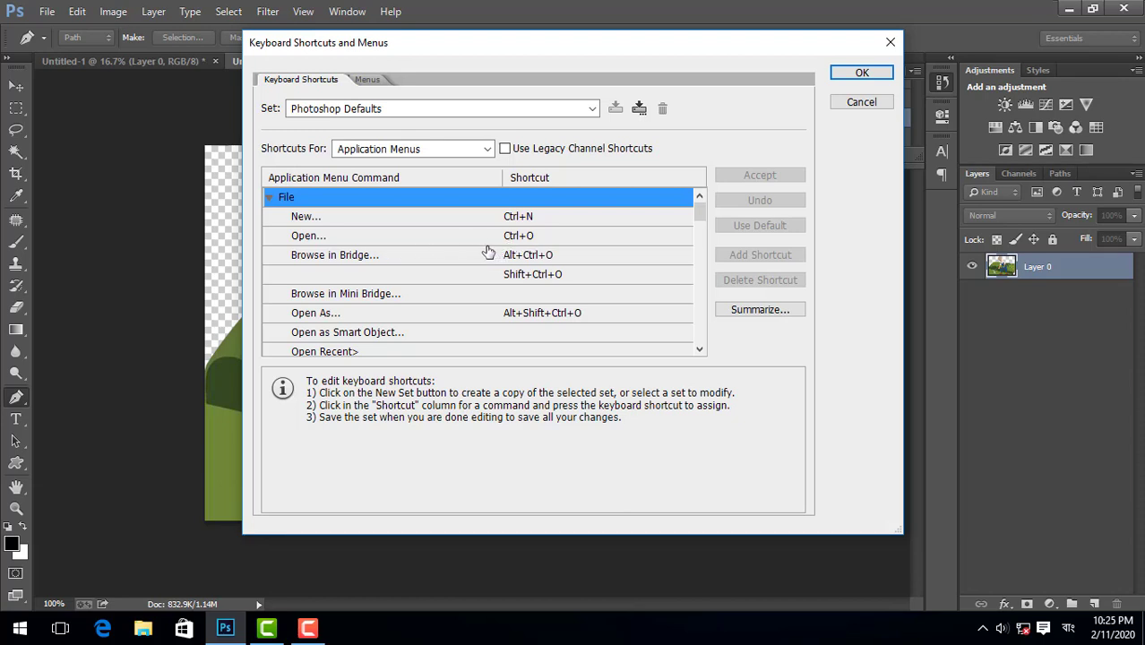
Step: Examine the shortcuts assigned to the File commands, from New and Open through Save and automation, and close the settings
{"action": "scroll", "coordinate": [456, 255], "scroll_direction": "down", "scroll_amount": 2}
{"action": "scroll", "coordinate": [457, 256], "scroll_direction": "up", "scroll_amount": 2}
{"action": "scroll", "coordinate": [441, 250], "scroll_direction": "down", "scroll_amount": 3}
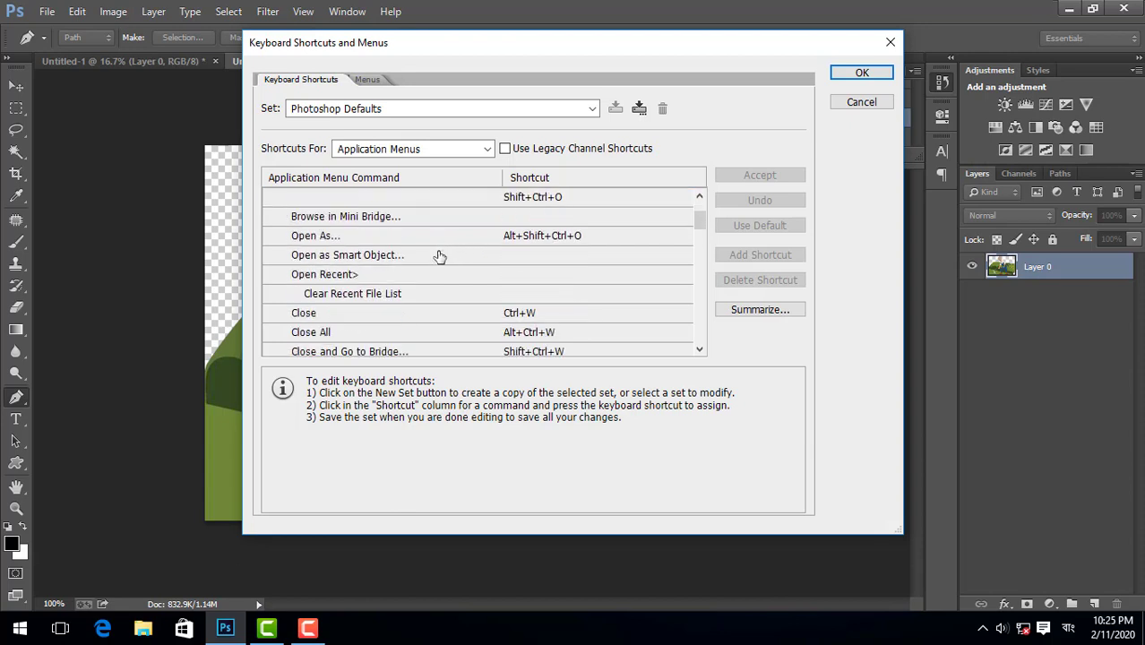
{"action": "scroll", "coordinate": [443, 250], "scroll_direction": "up", "scroll_amount": 3}
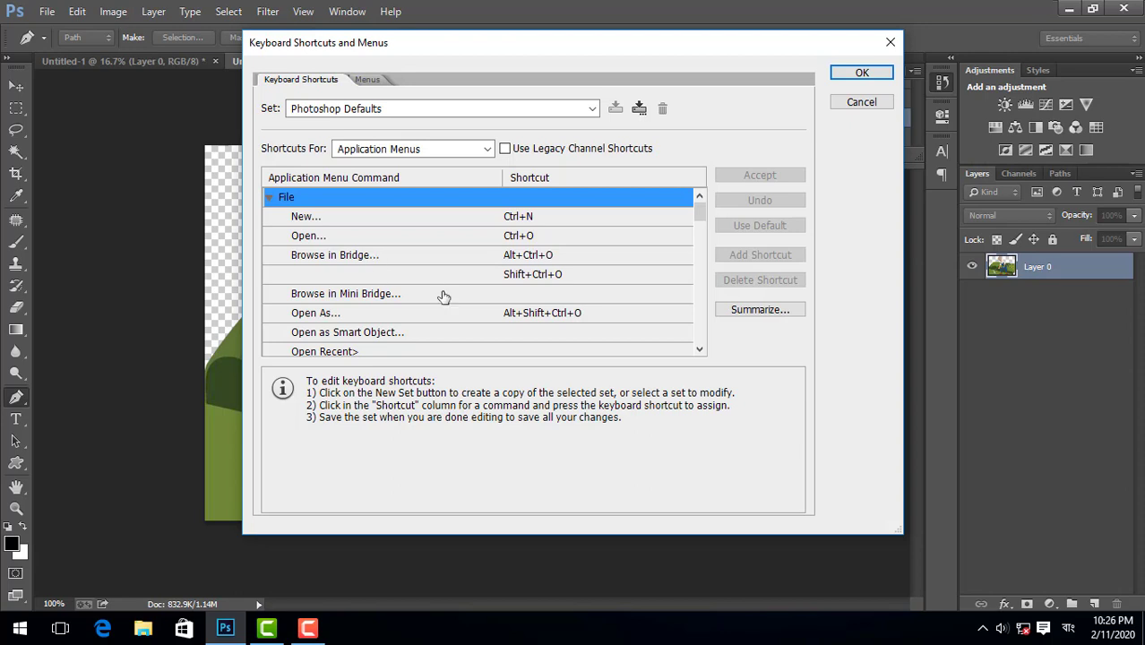
{"action": "scroll", "coordinate": [415, 275], "scroll_direction": "down", "scroll_amount": 1}
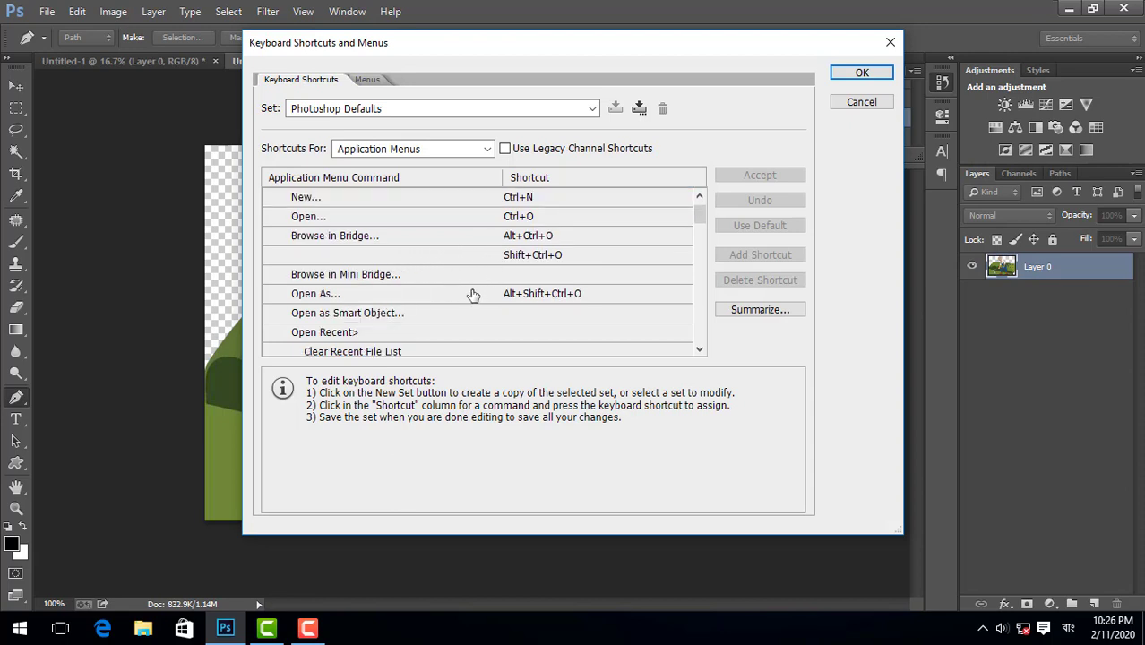
{"action": "scroll", "coordinate": [462, 291], "scroll_direction": "down", "scroll_amount": 1}
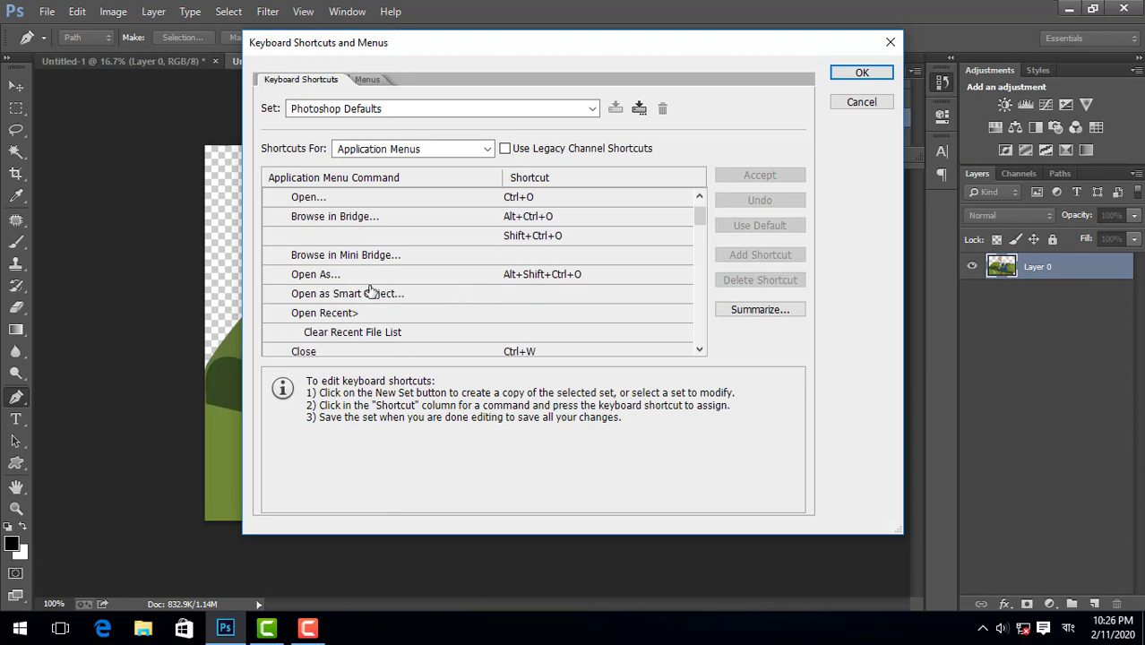
{"action": "scroll", "coordinate": [377, 307], "scroll_direction": "down", "scroll_amount": 1}
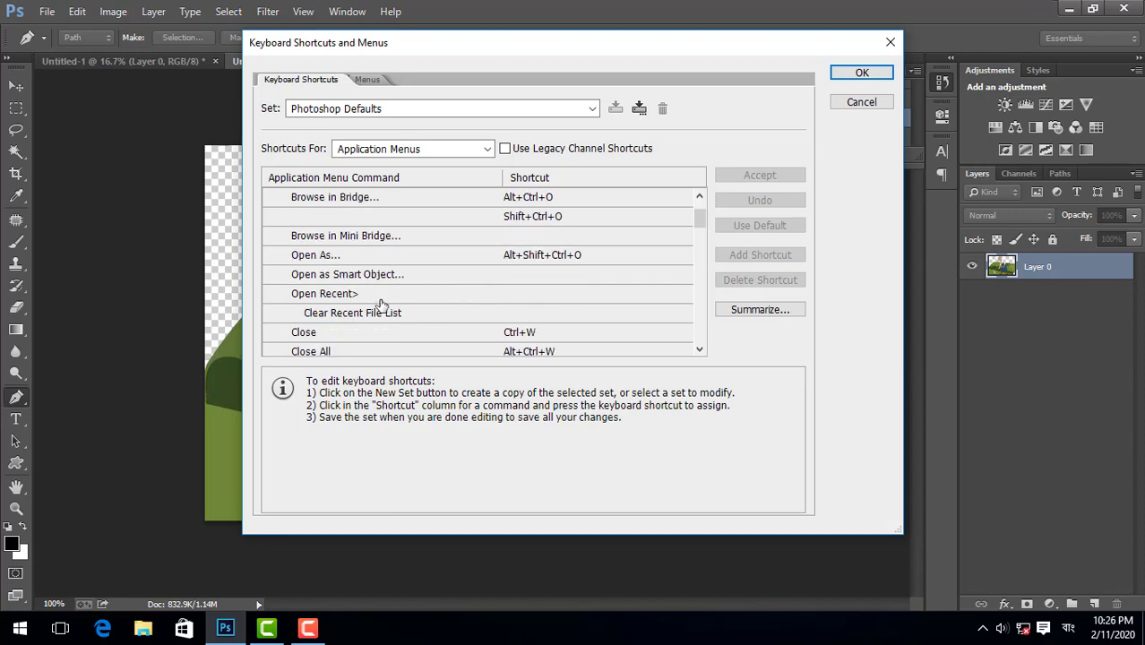
{"action": "scroll", "coordinate": [380, 301], "scroll_direction": "down", "scroll_amount": 1}
{"action": "scroll", "coordinate": [389, 298], "scroll_direction": "down", "scroll_amount": 1}
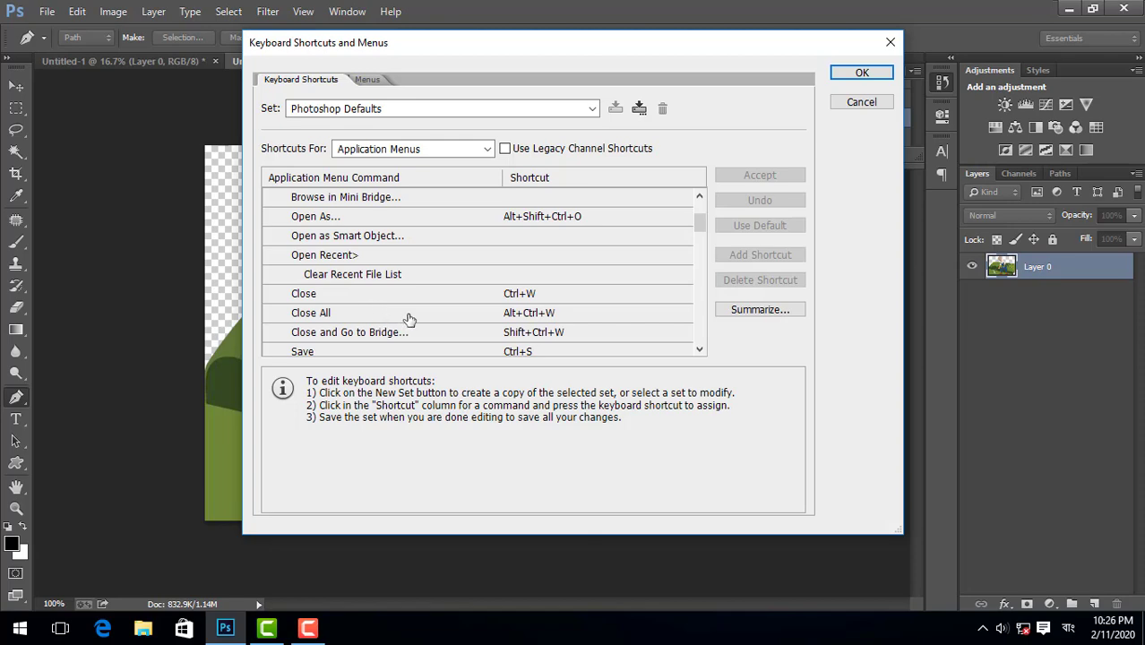
{"action": "scroll", "coordinate": [409, 319], "scroll_direction": "down", "scroll_amount": 8}
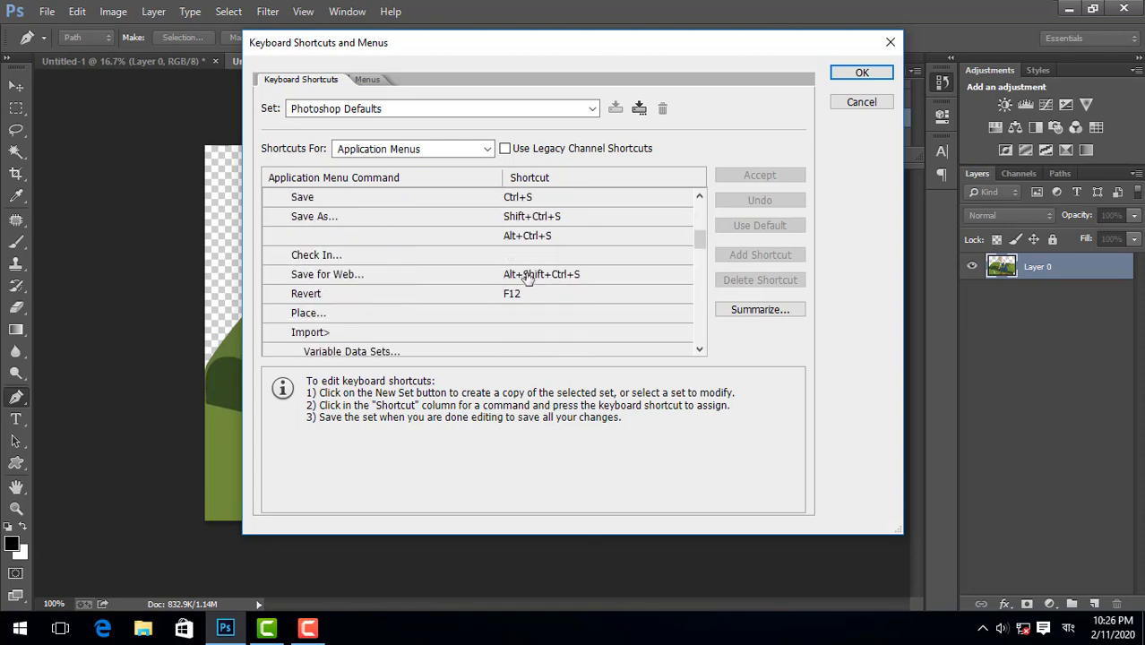
{"action": "scroll", "coordinate": [528, 279], "scroll_direction": "down", "scroll_amount": 20}
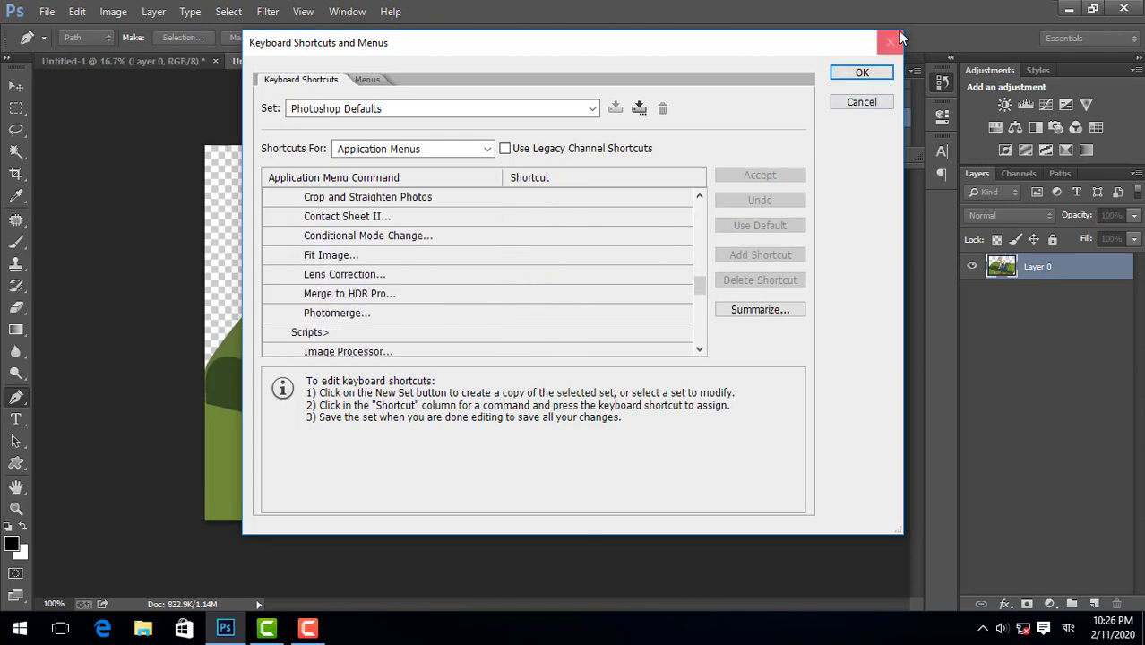
{"action": "left_click", "coordinate": [899, 40]}
Step: Reopen the keyboard shortcut settings, examine the shortcuts for the Filter commands, and cancel
{"action": "left_click", "coordinate": [78, 10]}
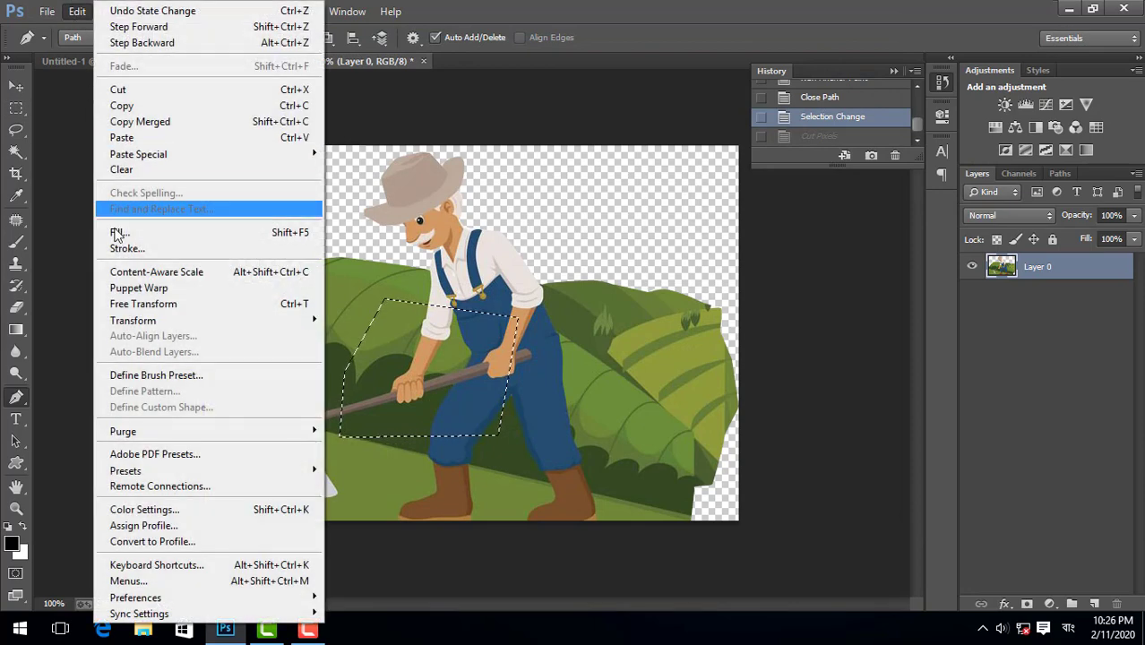
{"action": "left_click", "coordinate": [177, 570]}
{"action": "scroll", "coordinate": [367, 305], "scroll_direction": "down", "scroll_amount": 1}
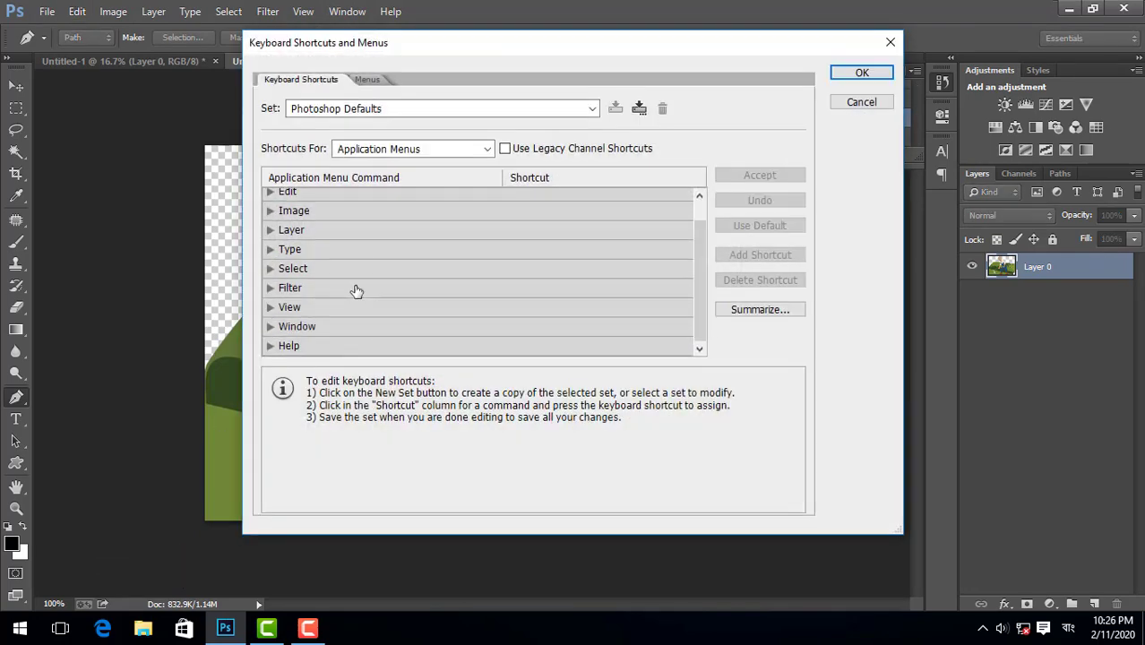
{"action": "left_click", "coordinate": [356, 290]}
{"action": "left_click", "coordinate": [358, 291]}
{"action": "scroll", "coordinate": [363, 288], "scroll_direction": "down", "scroll_amount": 2}
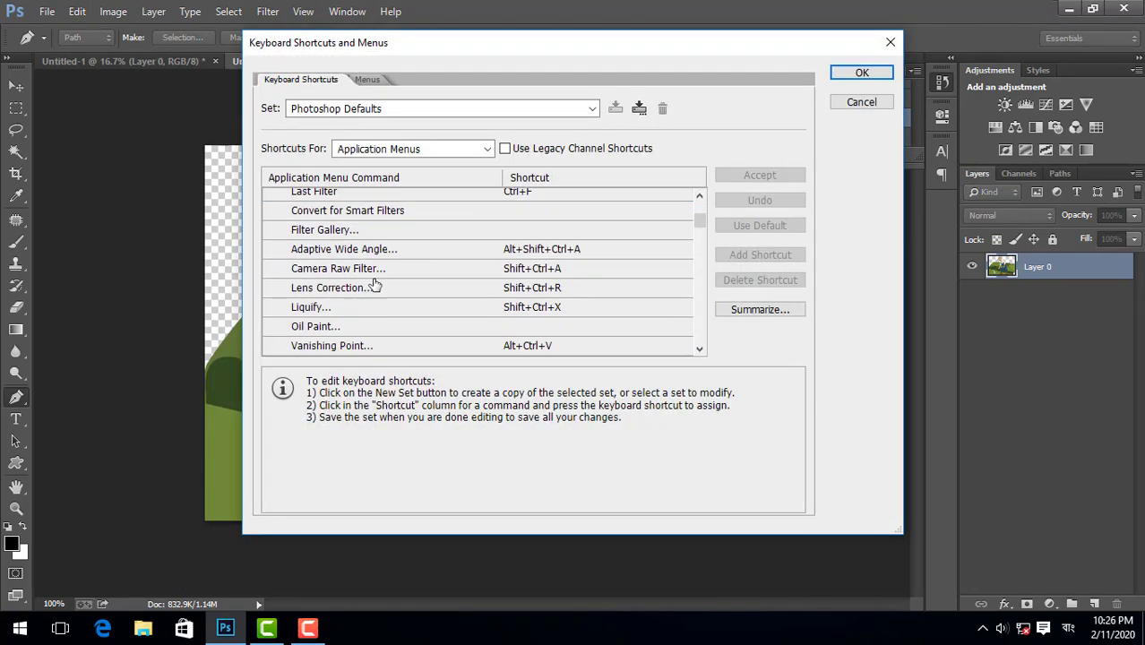
{"action": "scroll", "coordinate": [375, 285], "scroll_direction": "down", "scroll_amount": 3}
{"action": "scroll", "coordinate": [462, 230], "scroll_direction": "up", "scroll_amount": 4}
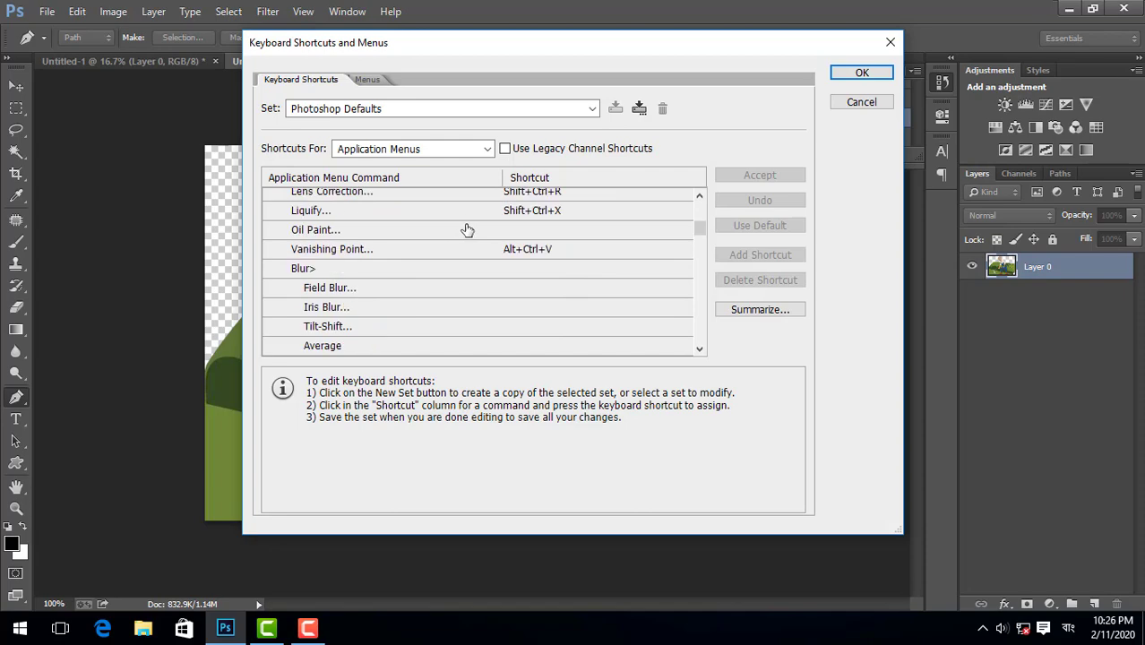
{"action": "left_click", "coordinate": [861, 101]}
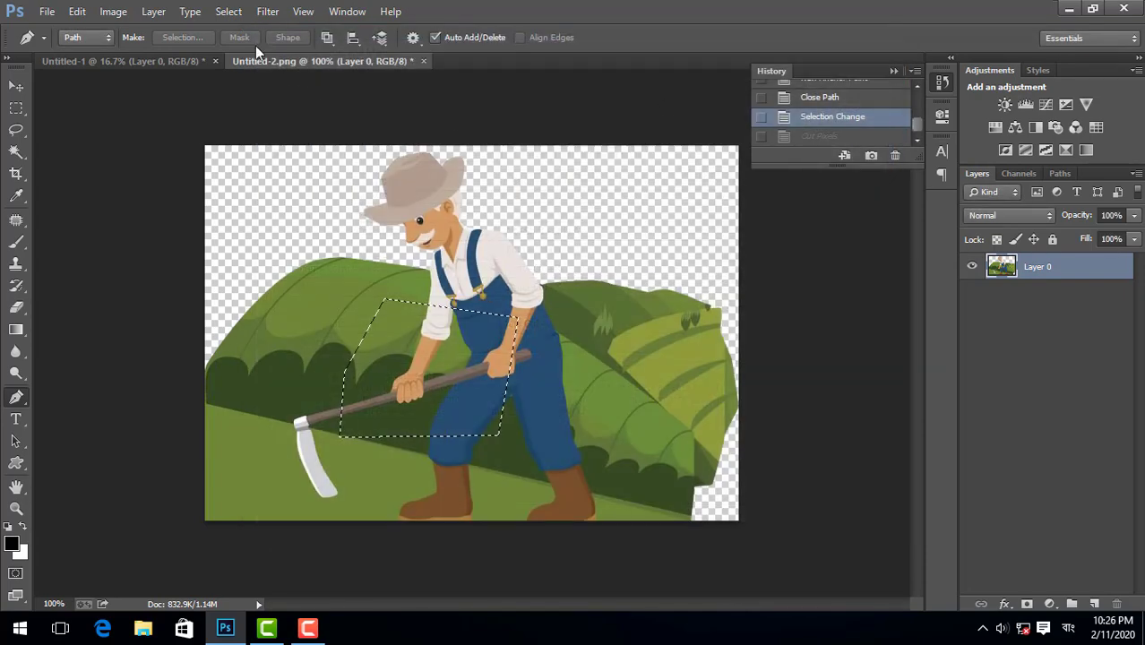
{"action": "left_click", "coordinate": [77, 11]}
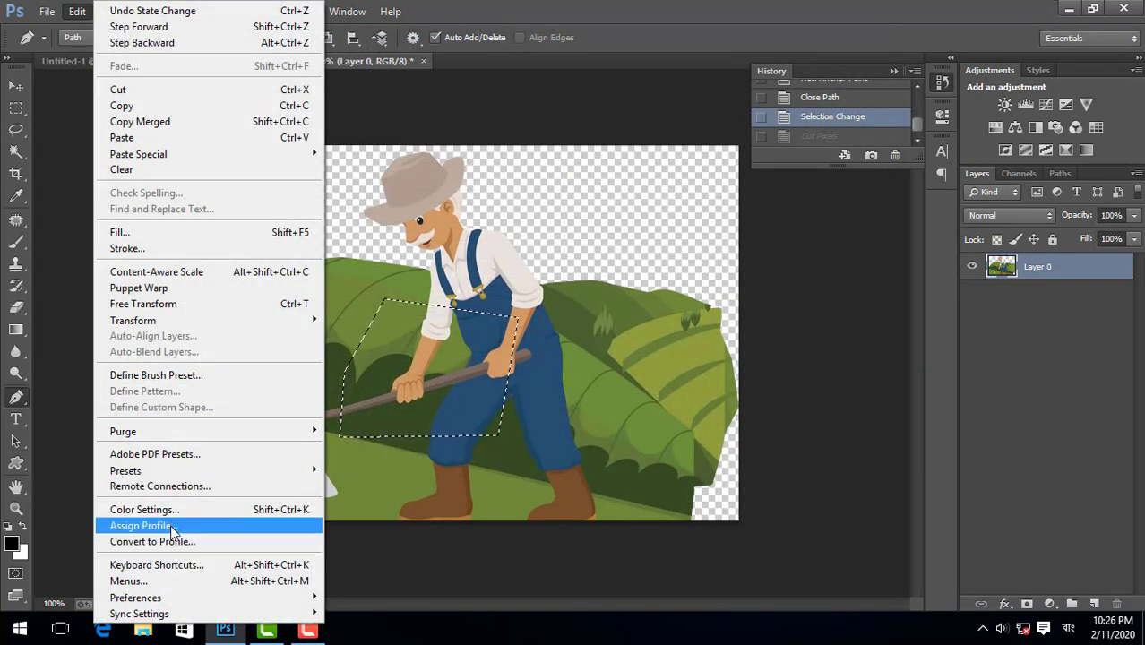
{"action": "mouse_move", "coordinate": [170, 618]}
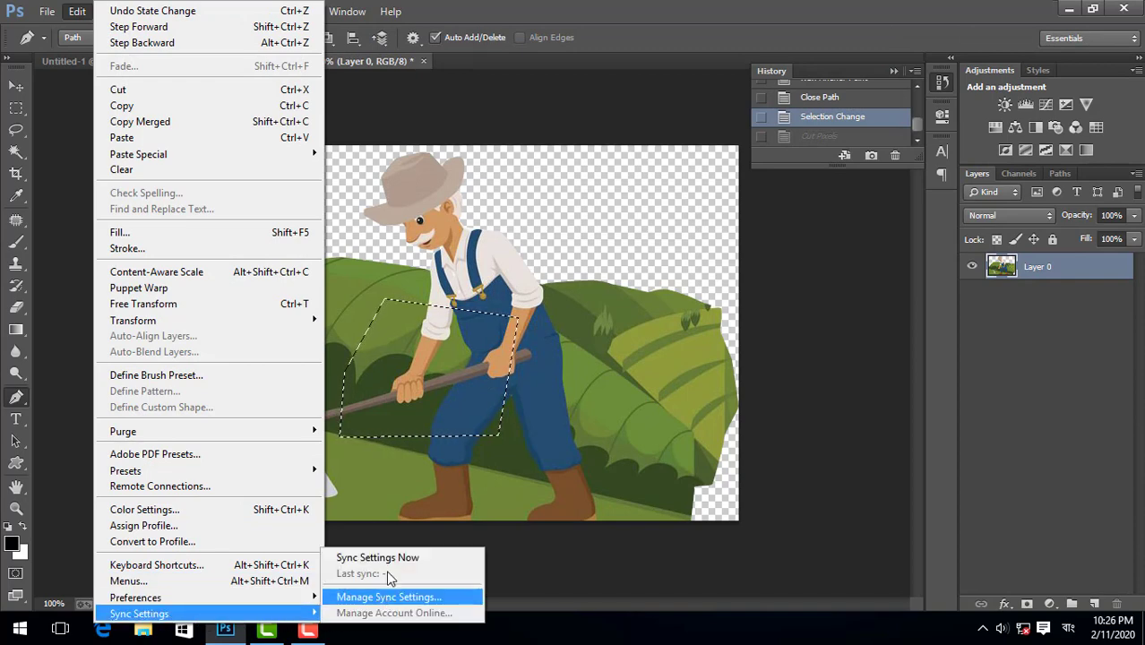
{"action": "left_click", "coordinate": [372, 116]}
{"action": "left_click", "coordinate": [75, 12]}
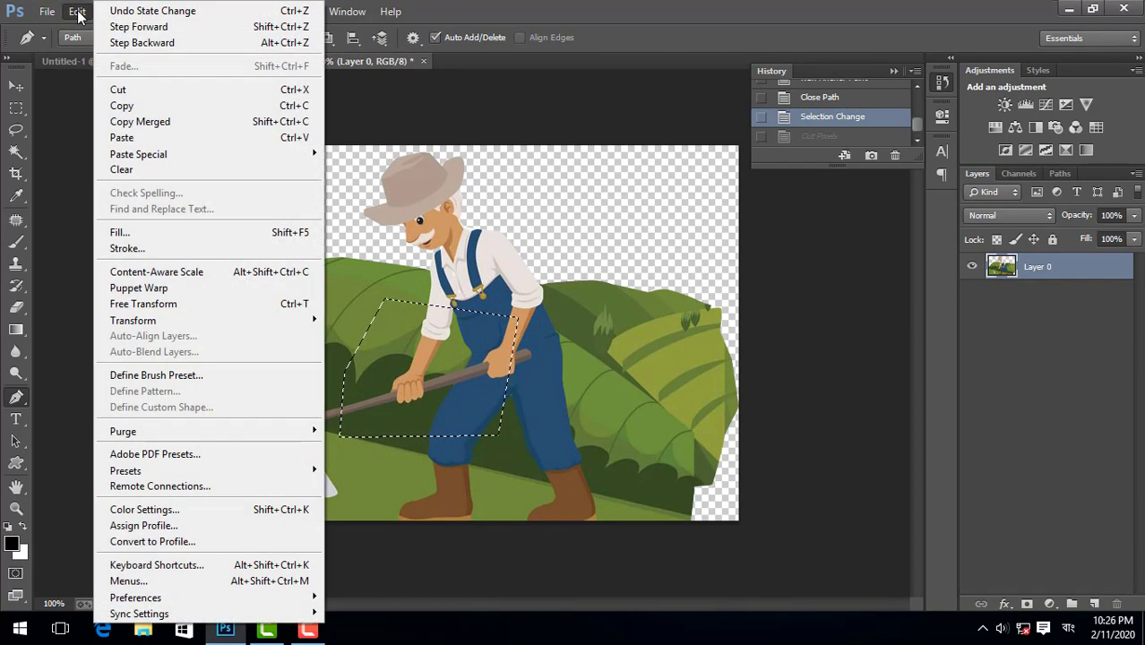
{"action": "left_click", "coordinate": [445, 114]}
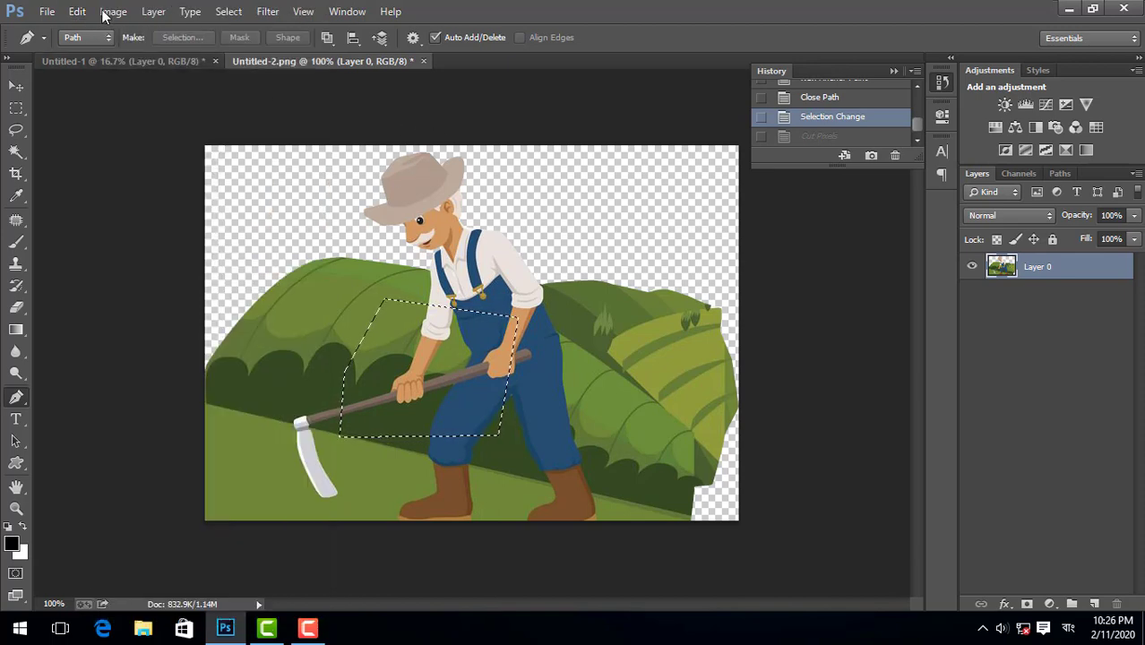
Step: Try converting the farmer image to 16 Bits/Channel and switch it back to 8 Bits/Channel
{"action": "left_click", "coordinate": [111, 10]}
{"action": "mouse_move", "coordinate": [128, 32]}
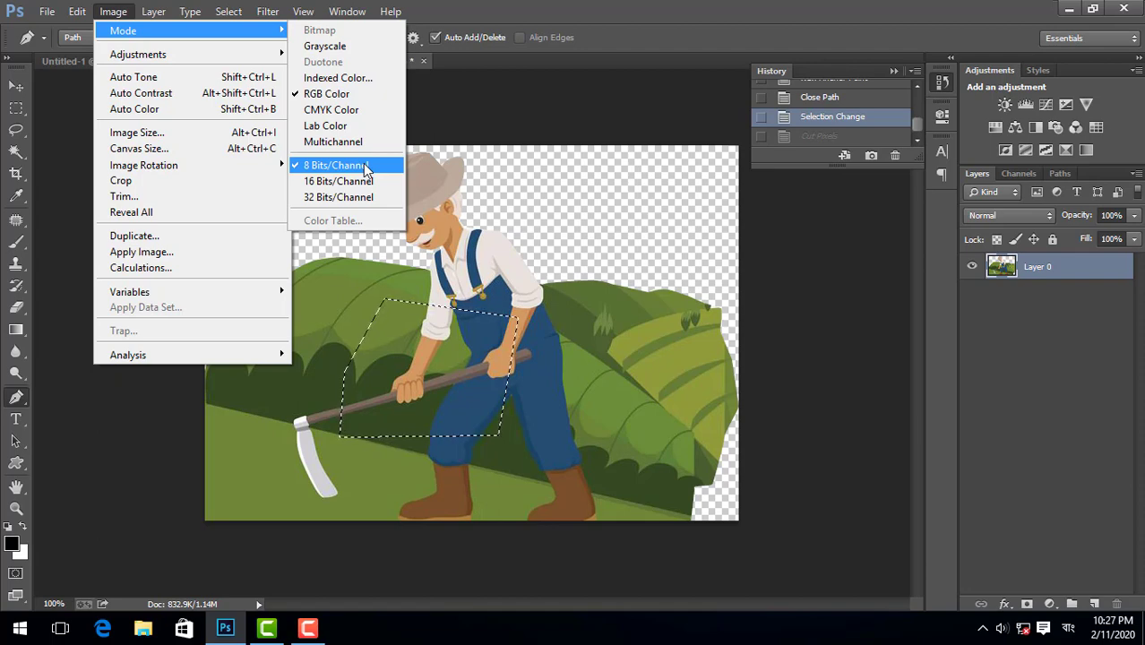
{"action": "left_click", "coordinate": [319, 181]}
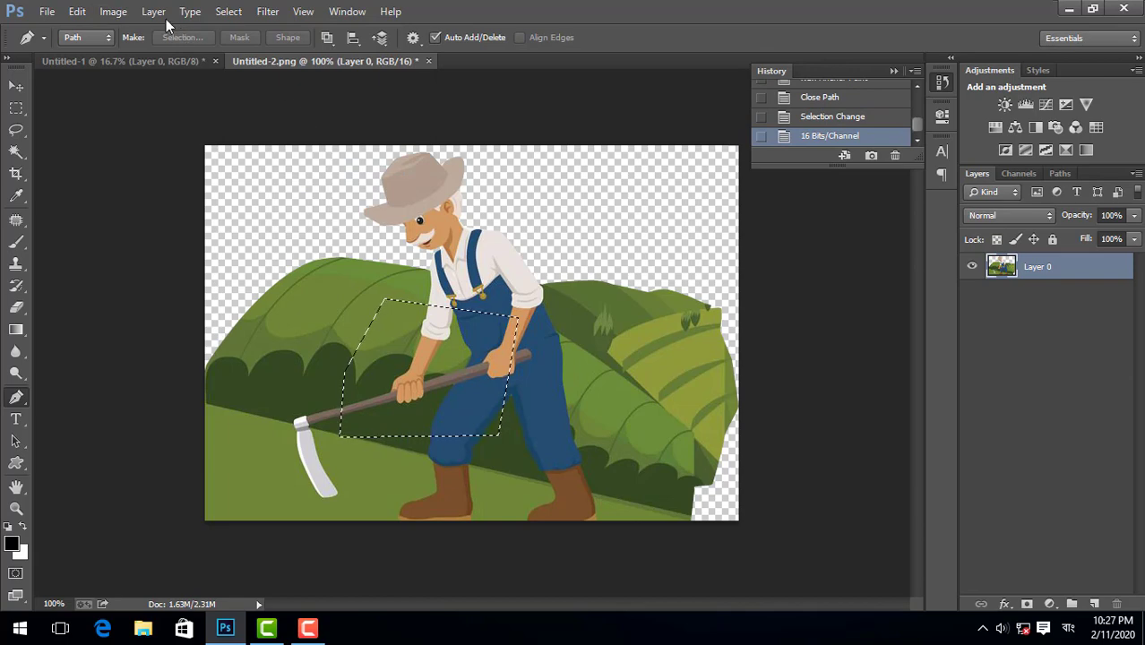
{"action": "left_click", "coordinate": [113, 11]}
{"action": "mouse_move", "coordinate": [147, 12]}
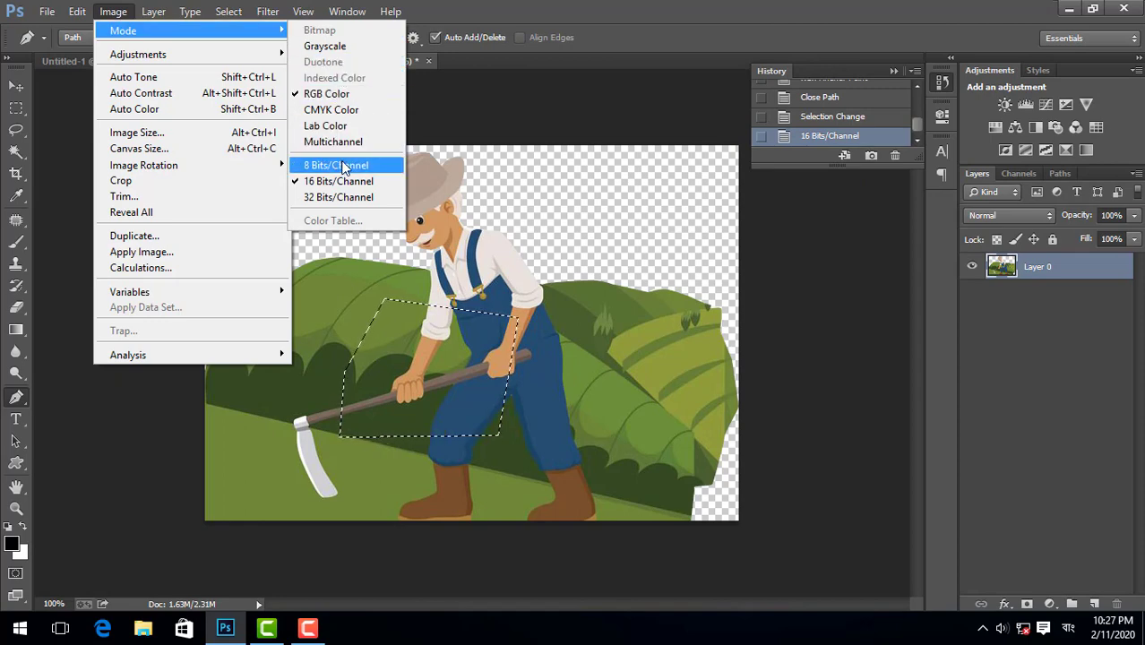
{"action": "left_click", "coordinate": [345, 165]}
{"action": "left_click", "coordinate": [113, 11]}
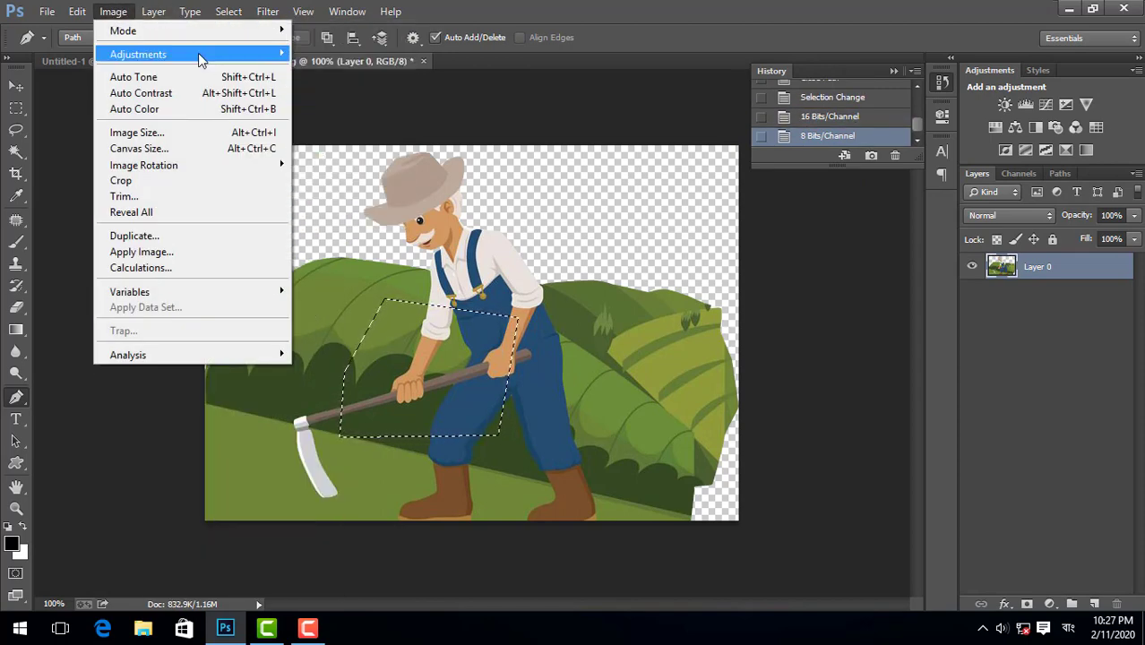
{"action": "mouse_move", "coordinate": [201, 59]}
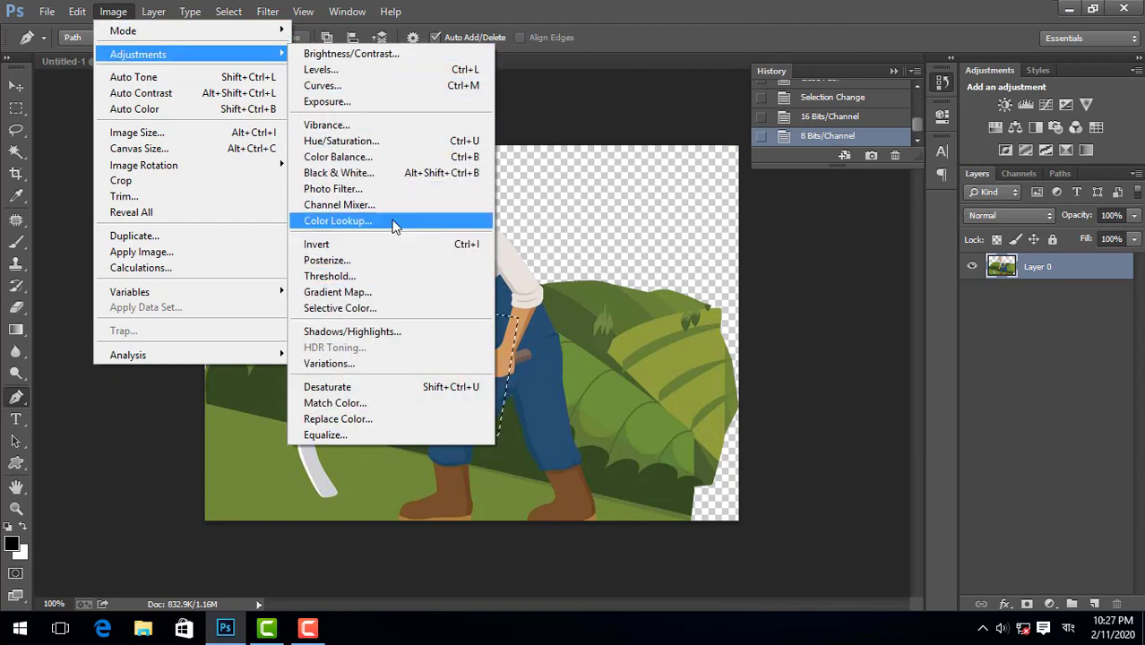
{"action": "left_click", "coordinate": [518, 136]}
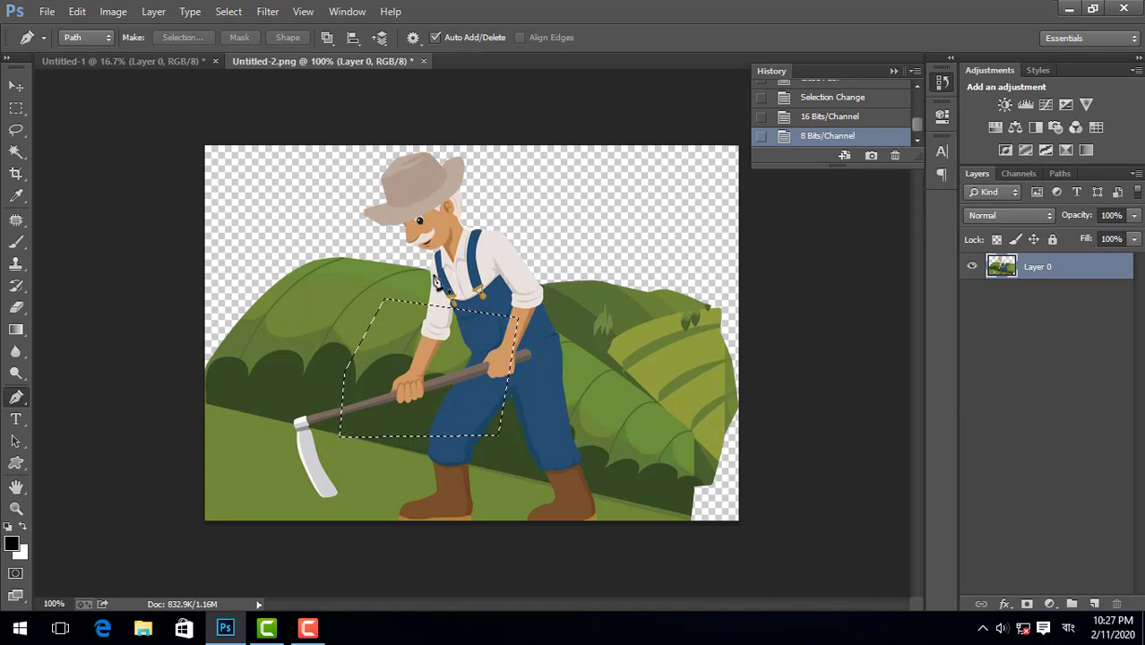
Step: Step the farmer image back through its history states, from Selection Change to the original Open state
{"action": "left_click", "coordinate": [833, 97]}
{"action": "scroll", "coordinate": [835, 103], "scroll_direction": "up", "scroll_amount": 2}
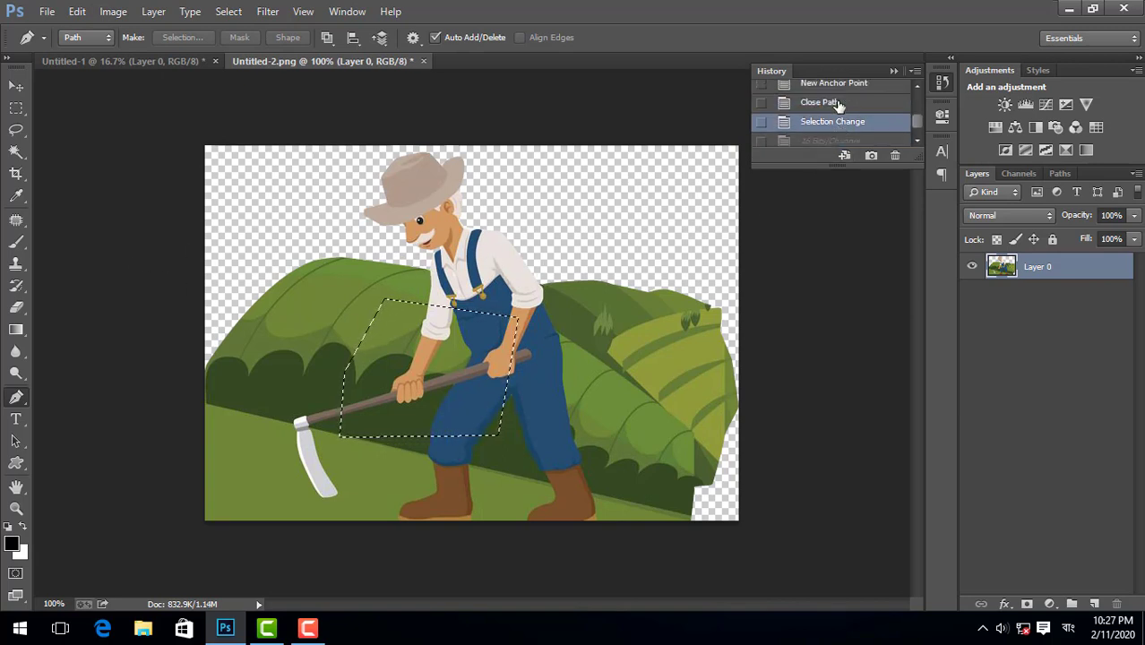
{"action": "left_click", "coordinate": [838, 108]}
{"action": "scroll", "coordinate": [837, 107], "scroll_direction": "up", "scroll_amount": 1}
{"action": "scroll", "coordinate": [837, 109], "scroll_direction": "up", "scroll_amount": 2}
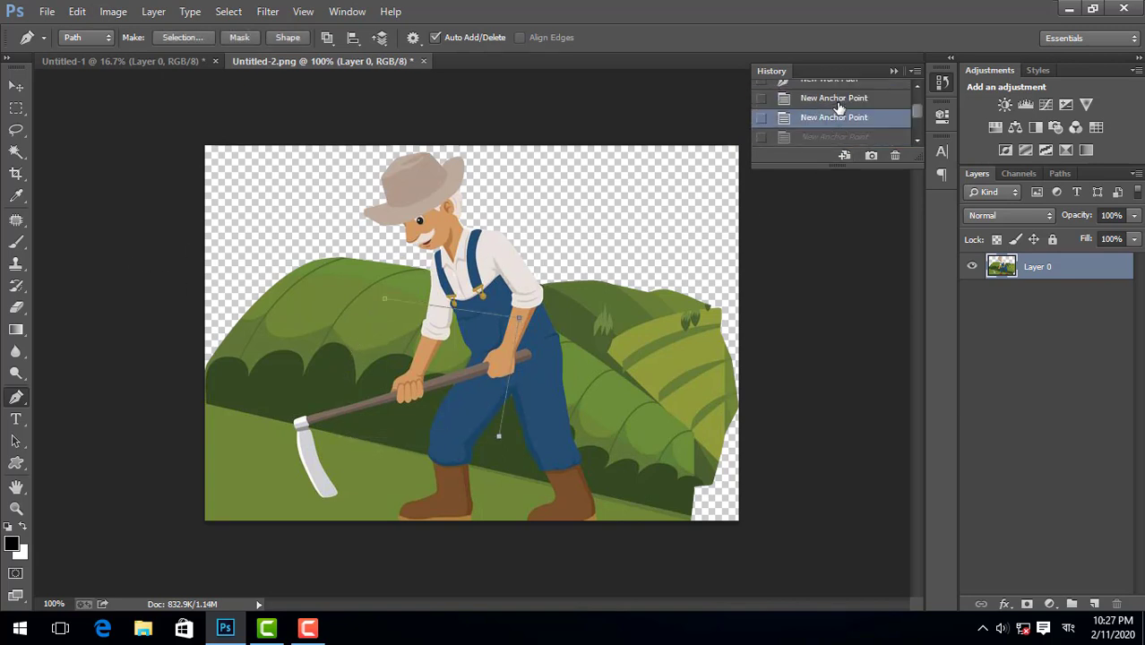
{"action": "left_click", "coordinate": [833, 109]}
{"action": "scroll", "coordinate": [834, 110], "scroll_direction": "up", "scroll_amount": 2}
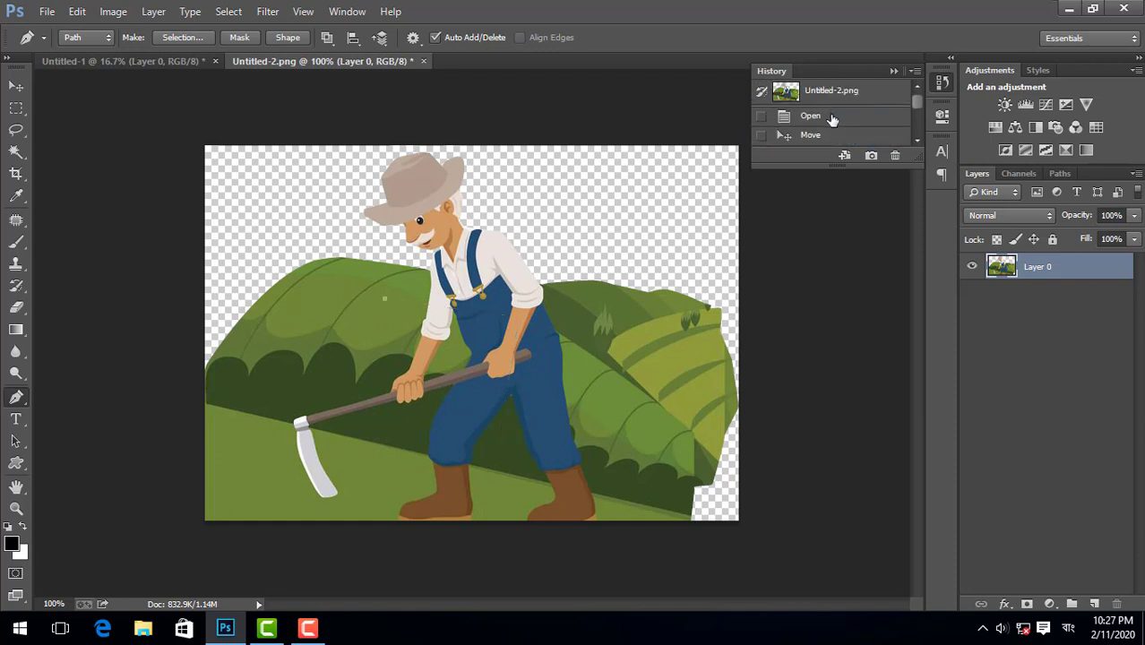
{"action": "left_click", "coordinate": [832, 118]}
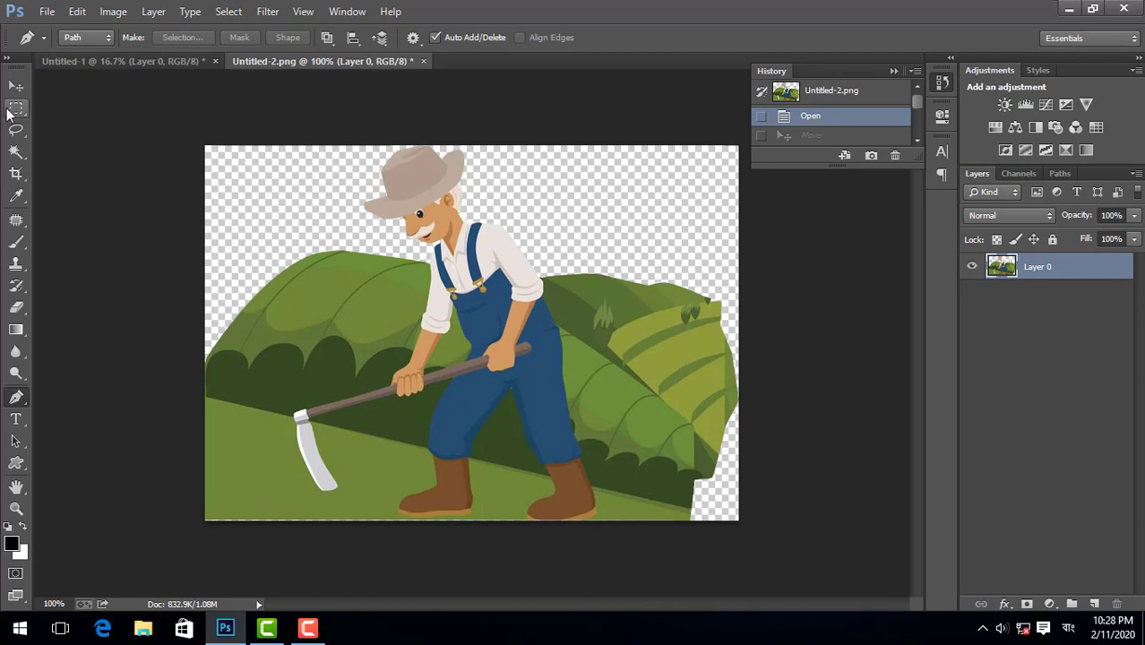
Step: Reposition the farmer layer with the Move tool, shifting it slightly rightward while keeping it level with the canvas's upper and lower edges
{"action": "left_click", "coordinate": [16, 85]}
{"action": "mouse_move", "coordinate": [475, 412]}
{"action": "left_mouse_down"}
{"action": "mouse_move", "coordinate": [488, 369]}
{"action": "mouse_move", "coordinate": [482, 410]}
{"action": "left_mouse_up"}
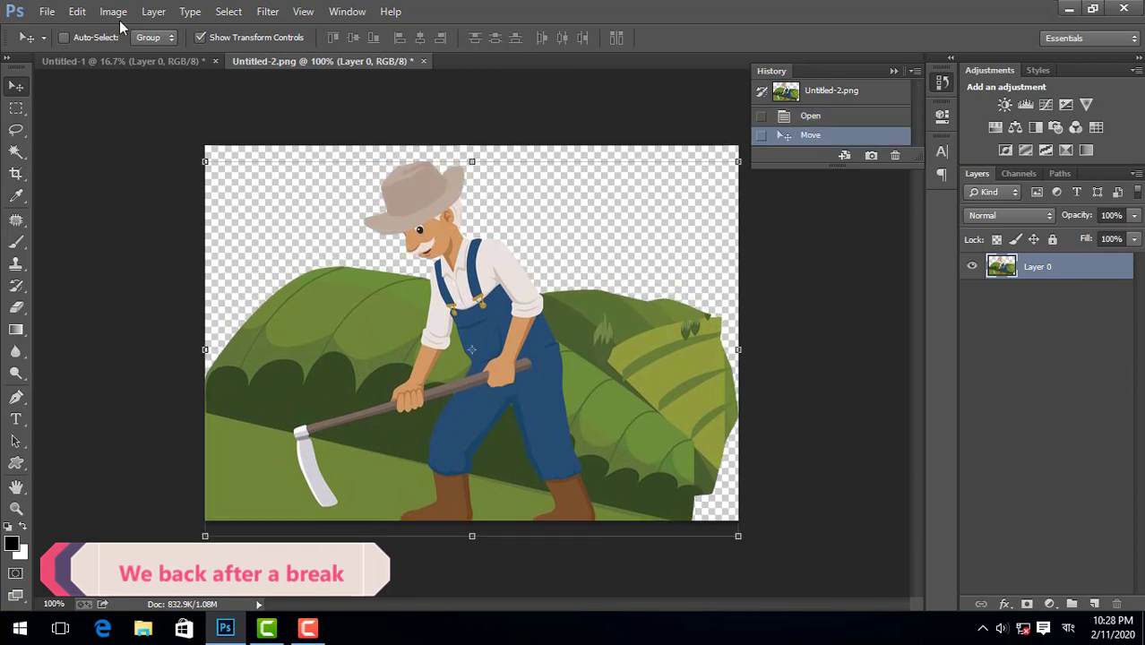
{"action": "mouse_move", "coordinate": [515, 324]}
{"action": "left_mouse_down"}
{"action": "mouse_move", "coordinate": [513, 298]}
{"action": "mouse_move", "coordinate": [518, 325]}
{"action": "left_mouse_up"}
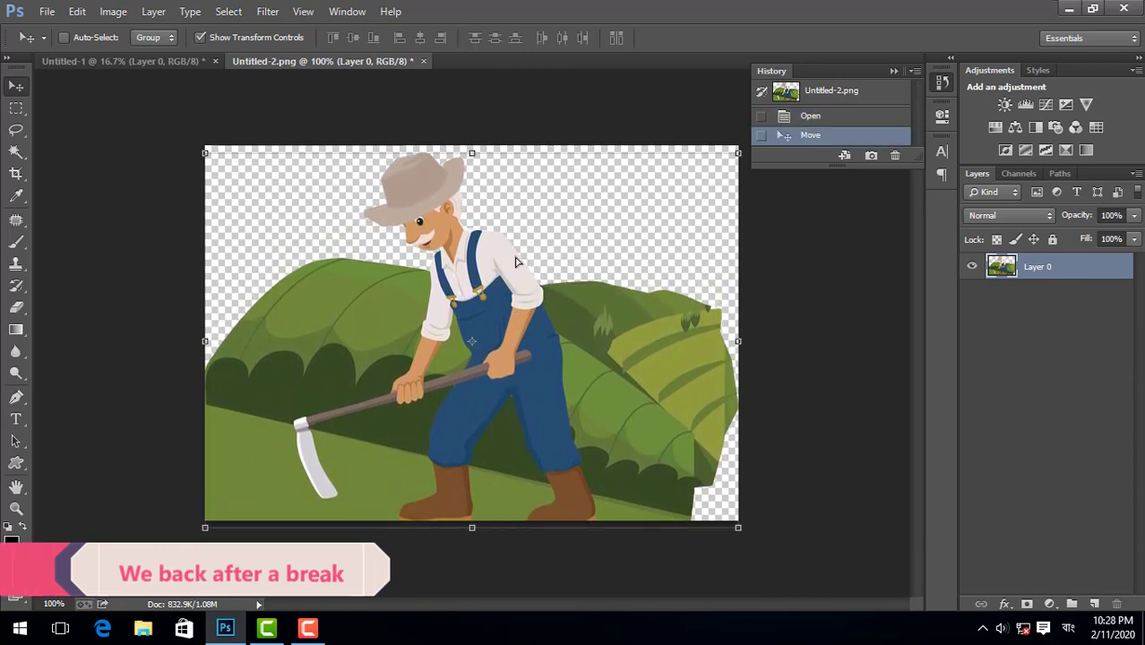
{"action": "left_click_drag", "start_coordinate": [498, 285], "coordinate": [510, 269]}
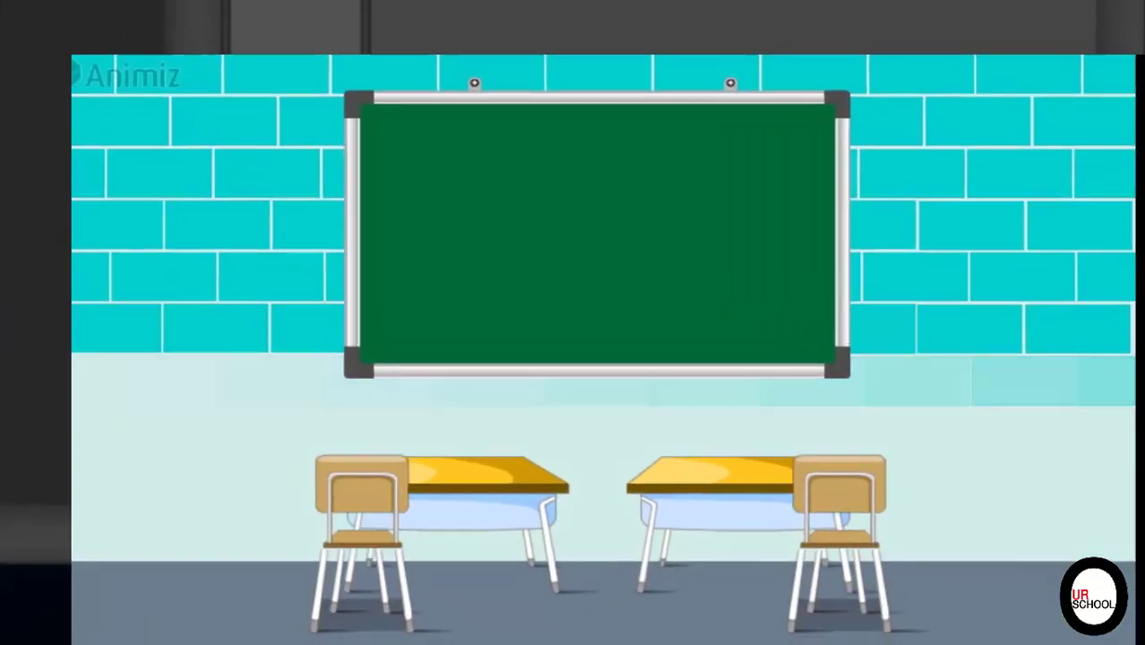
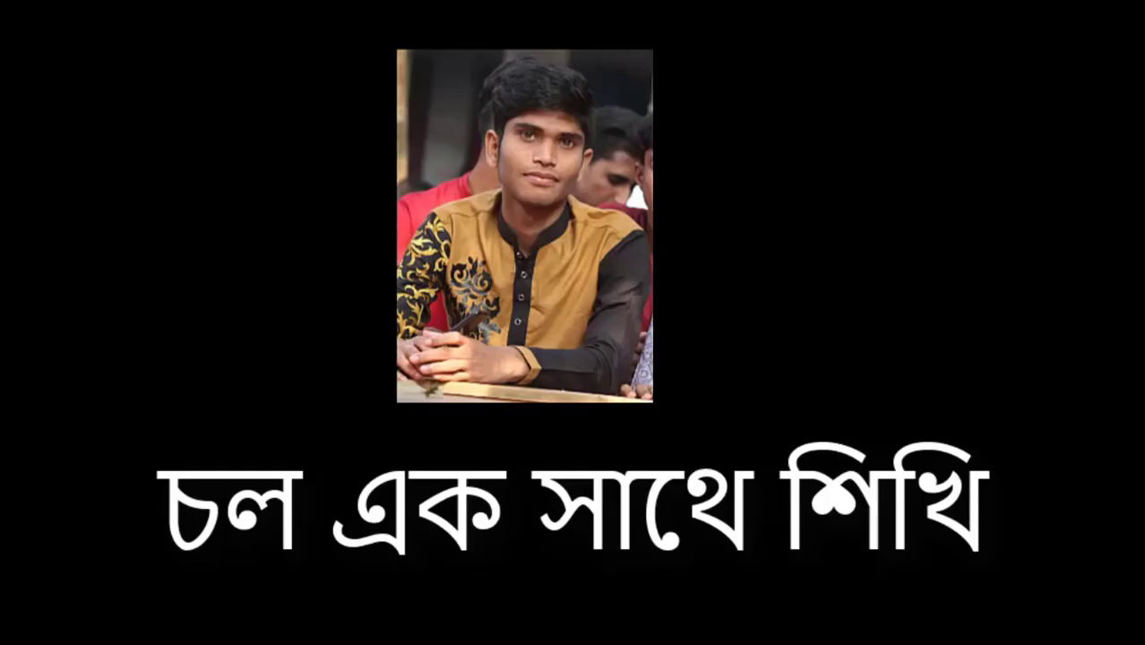
Step: Try Brightness/Contrast on the farmer image with contrast raised to 100, and cancel the adjustment
{"action": "left_click", "coordinate": [113, 11]}
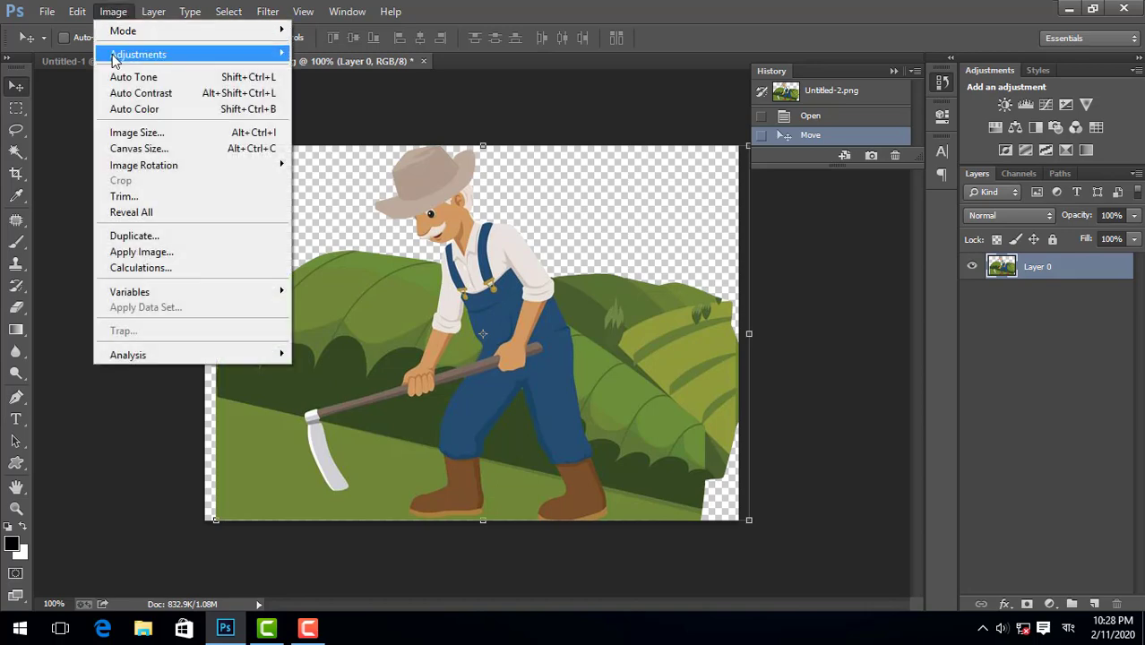
{"action": "mouse_move", "coordinate": [237, 54]}
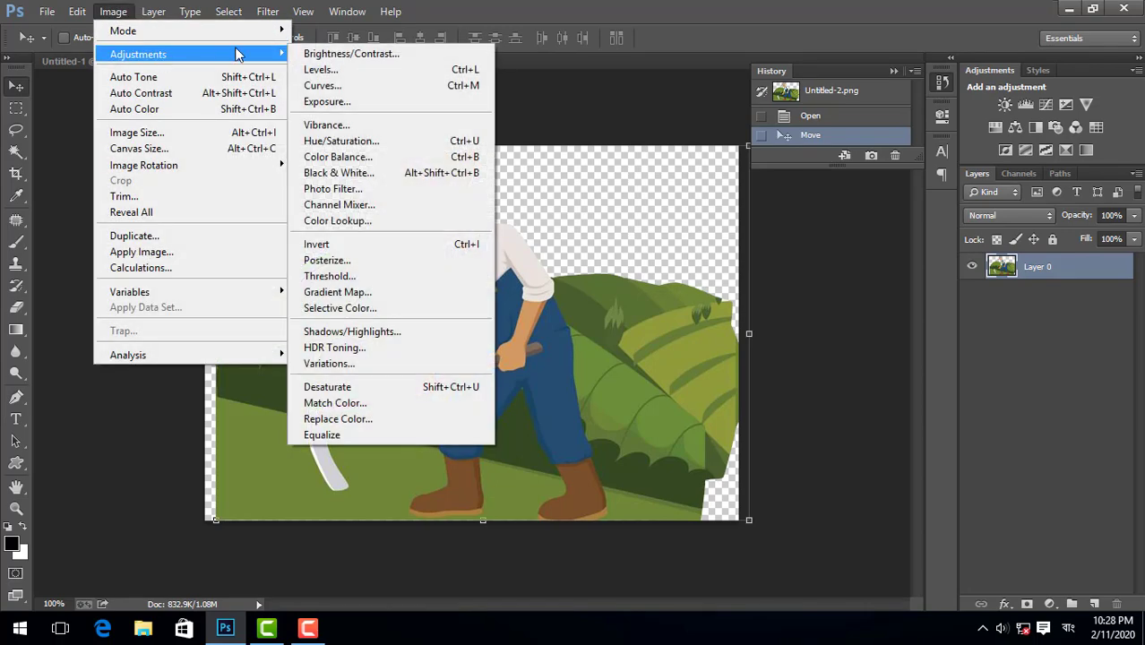
{"action": "left_click", "coordinate": [355, 54]}
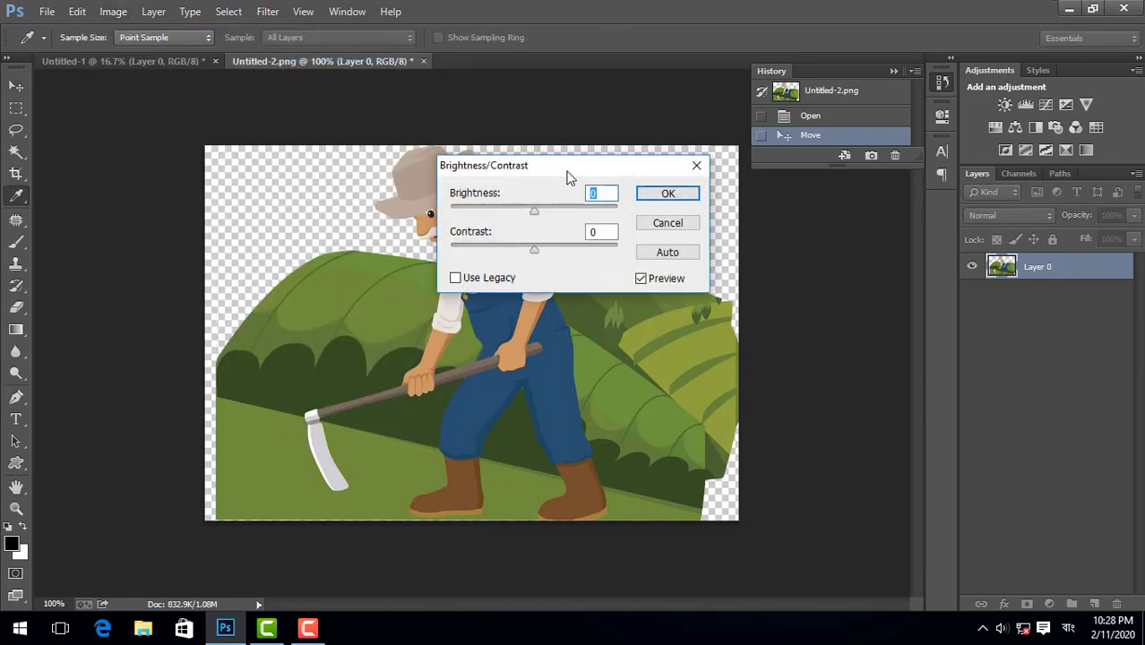
{"action": "left_click_drag", "start_coordinate": [572, 174], "coordinate": [861, 228]}
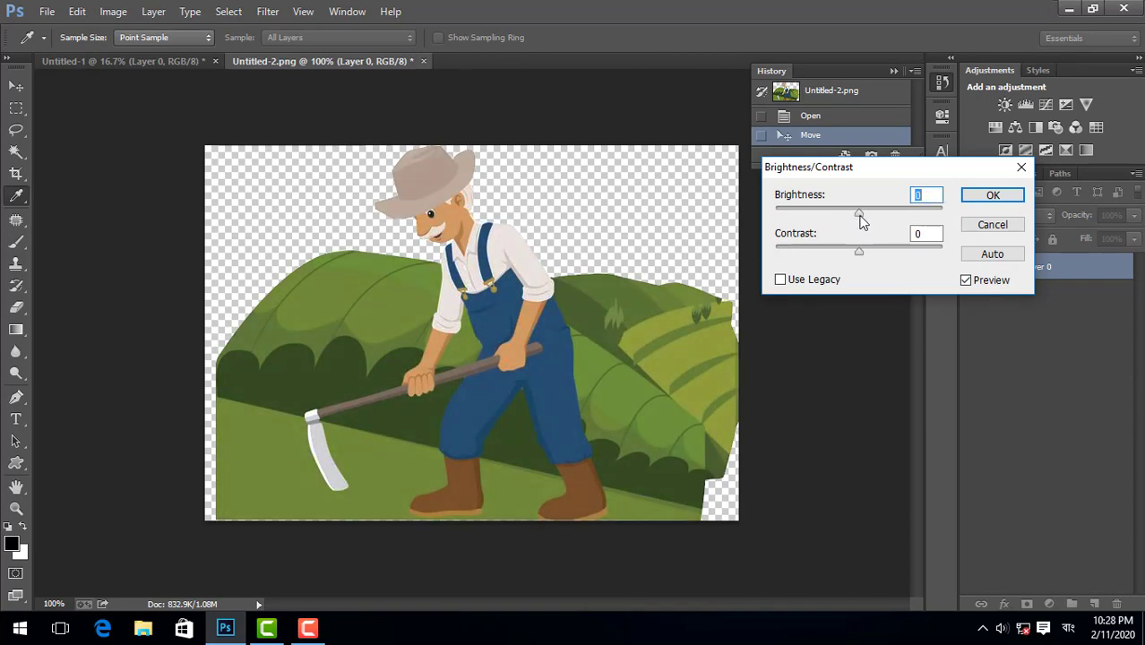
{"action": "mouse_move", "coordinate": [860, 221]}
{"action": "left_mouse_down"}
{"action": "mouse_move", "coordinate": [896, 220]}
{"action": "mouse_move", "coordinate": [788, 232]}
{"action": "mouse_move", "coordinate": [873, 230]}
{"action": "left_mouse_up"}
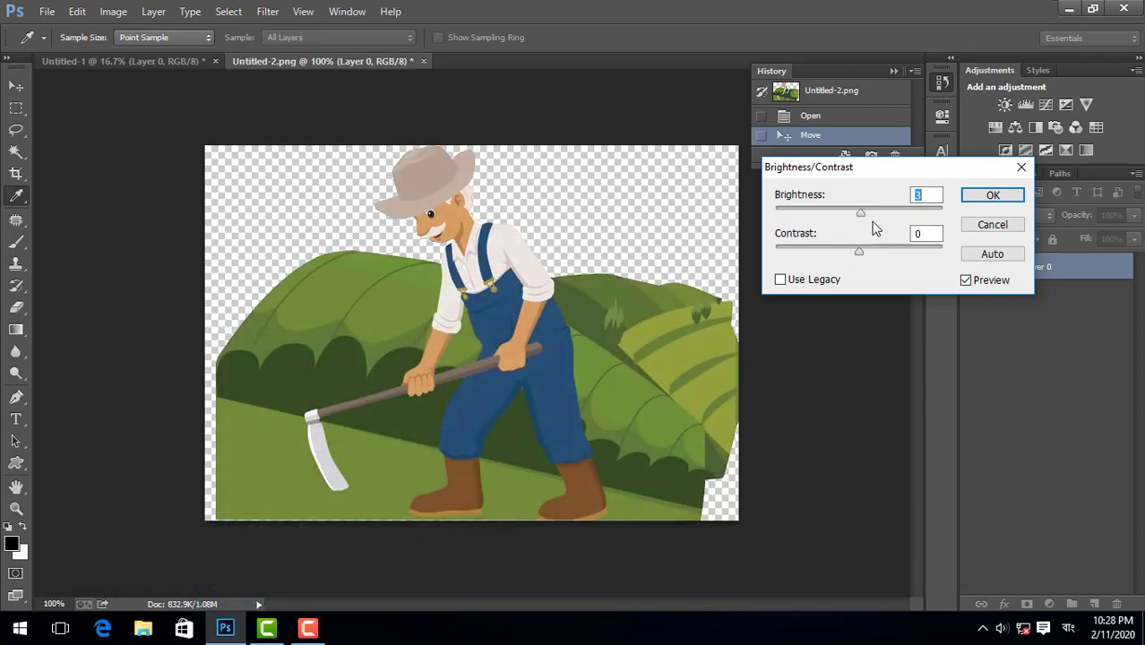
{"action": "key", "text": "Down"}
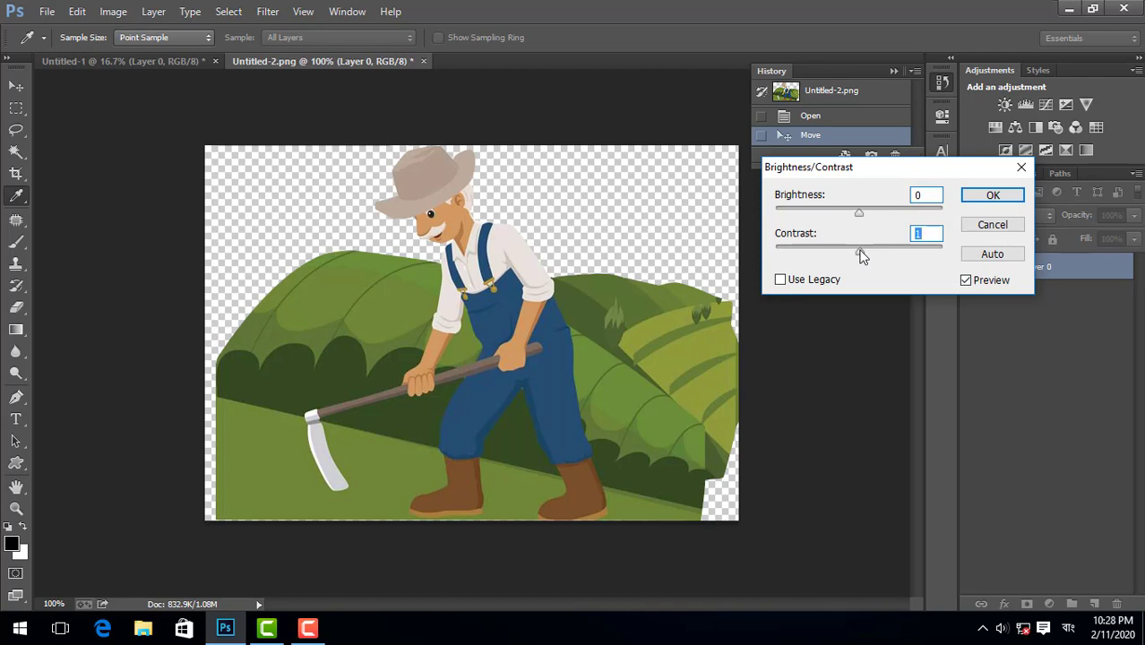
{"action": "left_click_drag", "start_coordinate": [859, 256], "coordinate": [936, 273]}
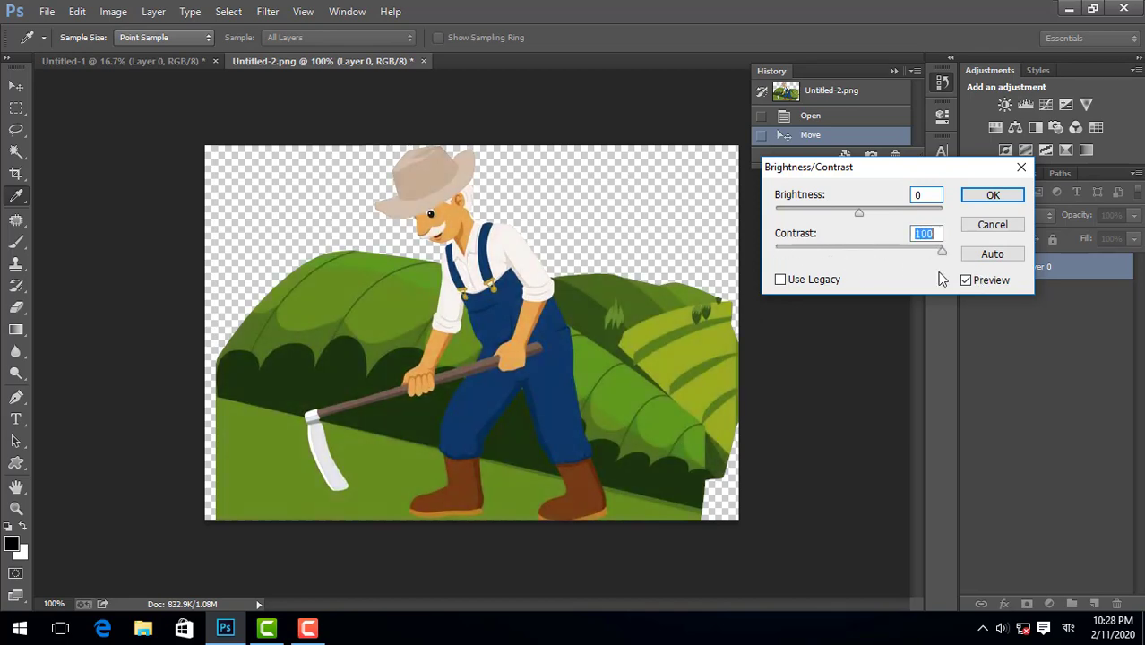
{"action": "left_click", "coordinate": [985, 225]}
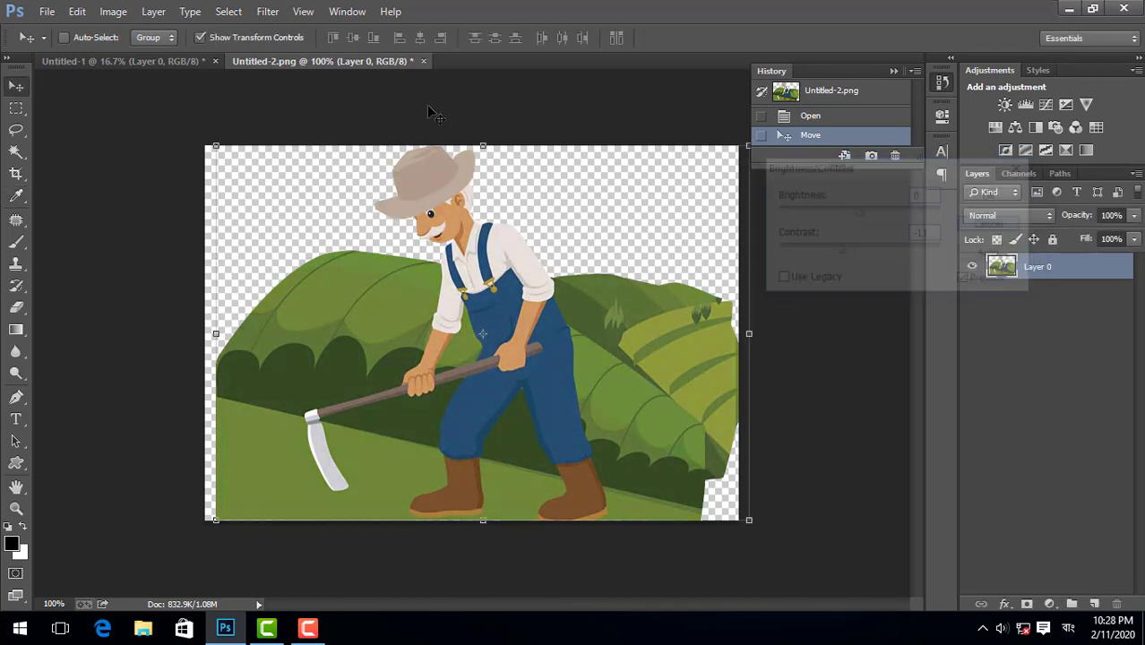
Step: Open Levels for the farmer image and try the Darker preset on the RGB channel
{"action": "left_click", "coordinate": [111, 11]}
{"action": "mouse_move", "coordinate": [152, 54]}
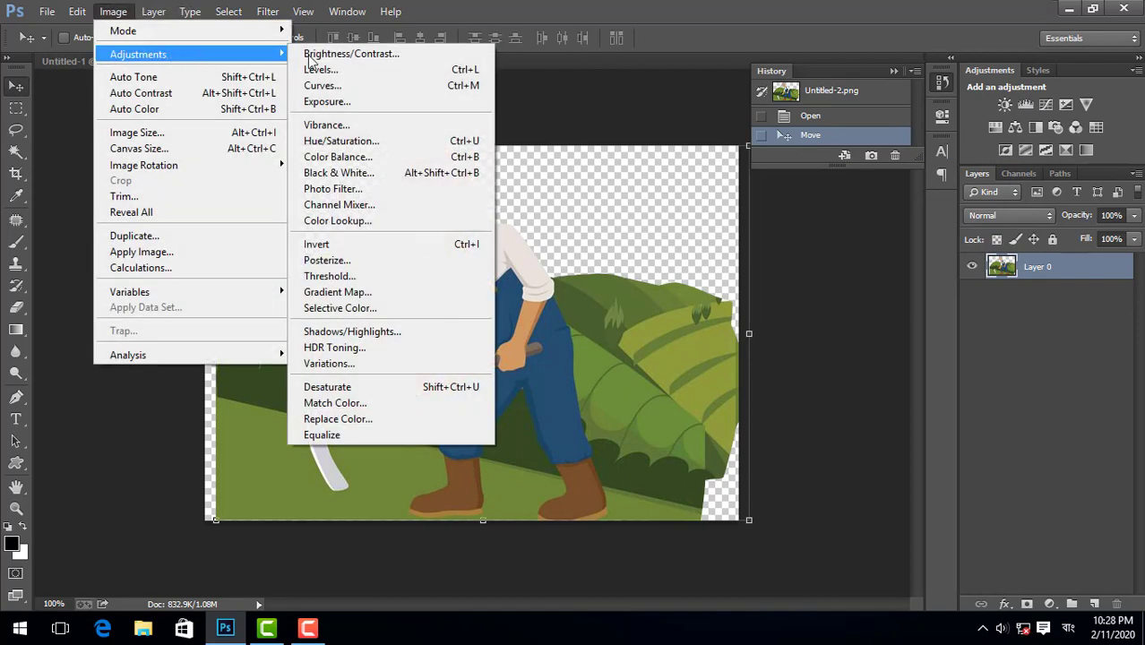
{"action": "left_click", "coordinate": [360, 72]}
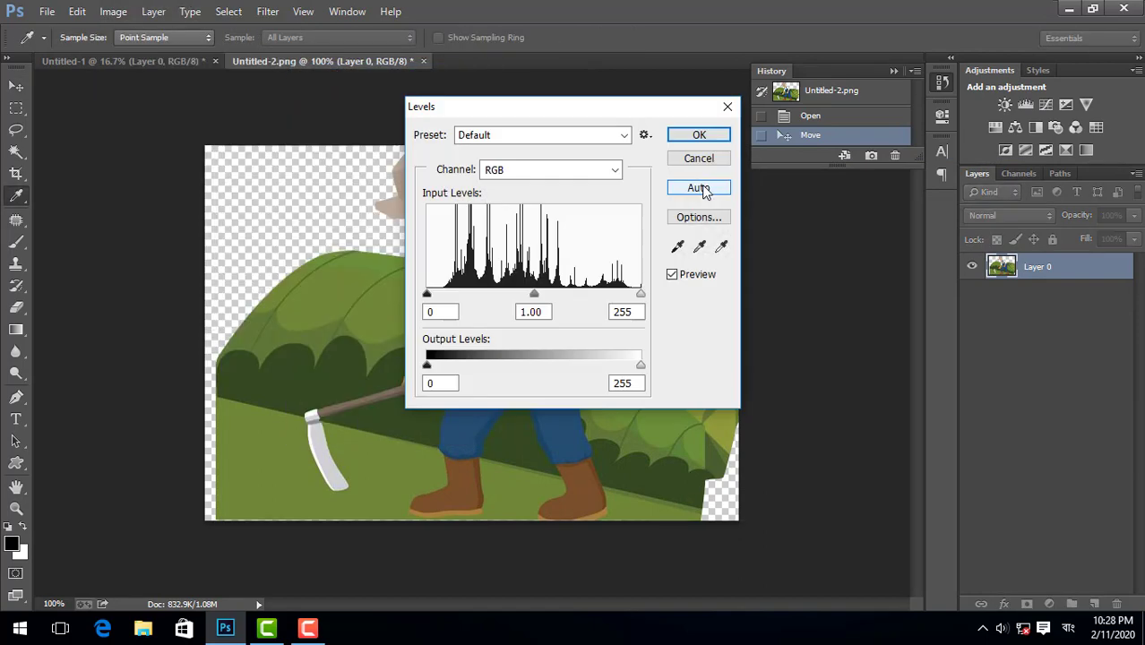
{"action": "left_click", "coordinate": [488, 117]}
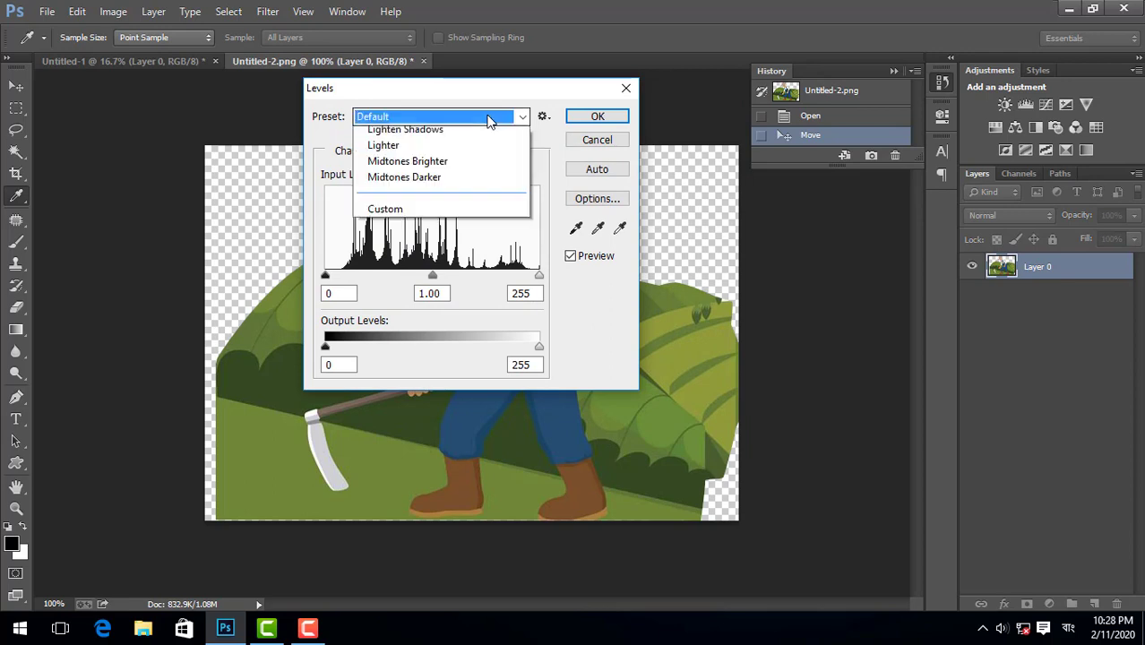
{"action": "left_click", "coordinate": [464, 165]}
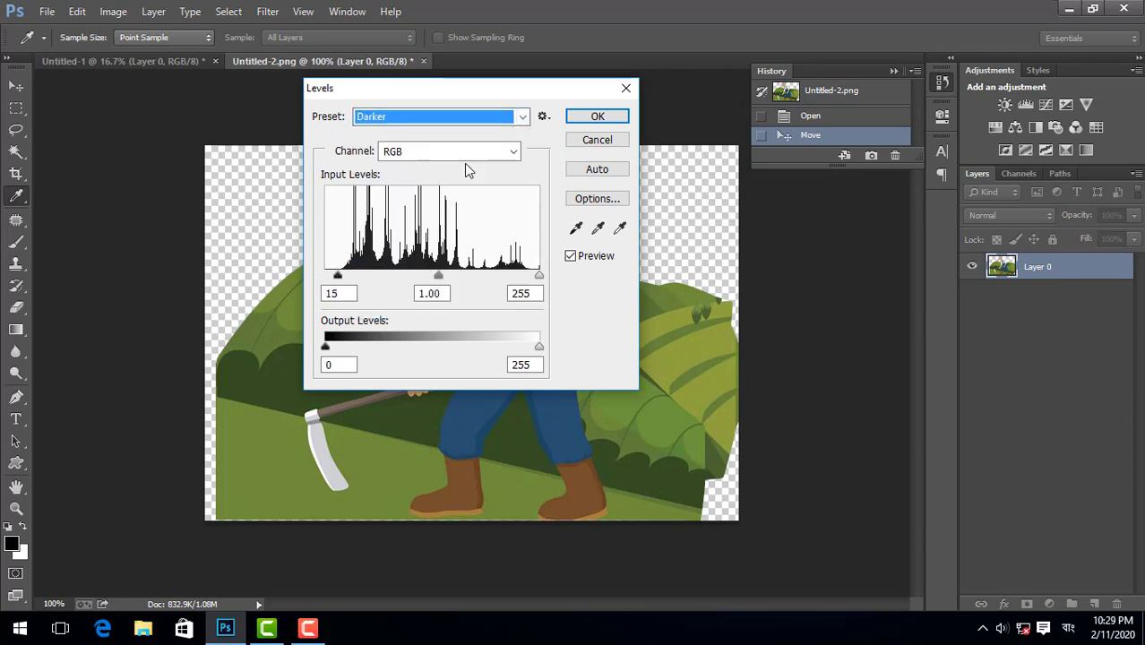
{"action": "left_click", "coordinate": [464, 148]}
{"action": "left_click", "coordinate": [465, 149]}
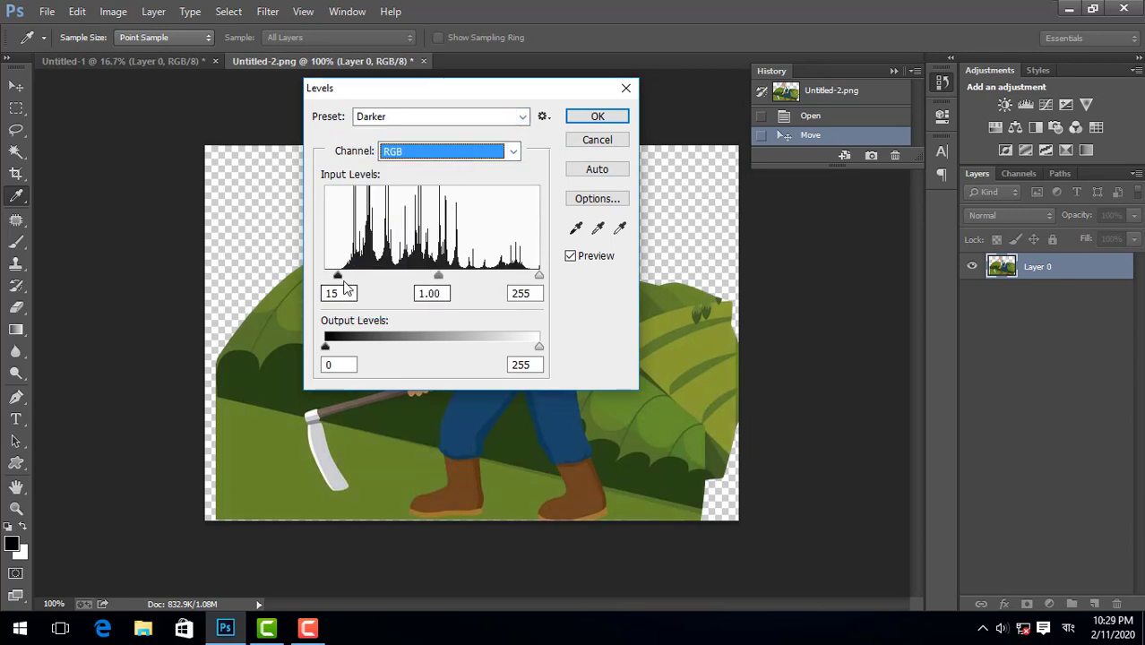
Step: Try raising the Levels black input to 50, set the midtone to 0.37, and return the black input to 0
{"action": "left_click_drag", "start_coordinate": [340, 276], "coordinate": [357, 277]}
{"action": "left_click_drag", "start_coordinate": [421, 95], "coordinate": [738, 144]}
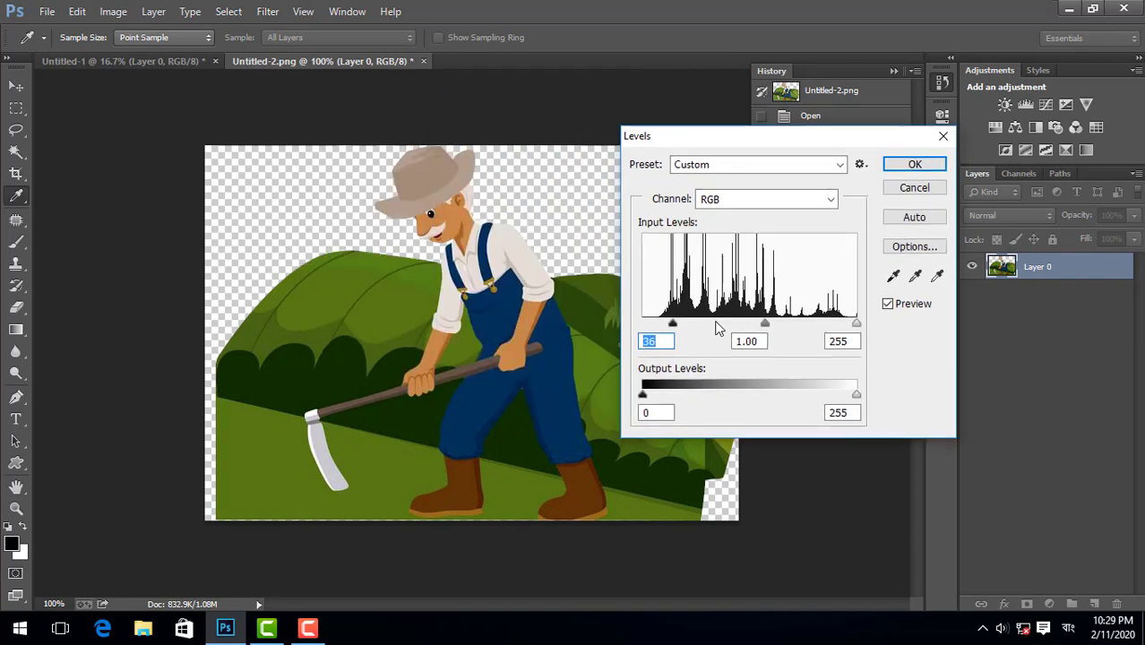
{"action": "mouse_move", "coordinate": [673, 326]}
{"action": "left_mouse_down"}
{"action": "mouse_move", "coordinate": [778, 328]}
{"action": "mouse_move", "coordinate": [685, 328]}
{"action": "left_mouse_up"}
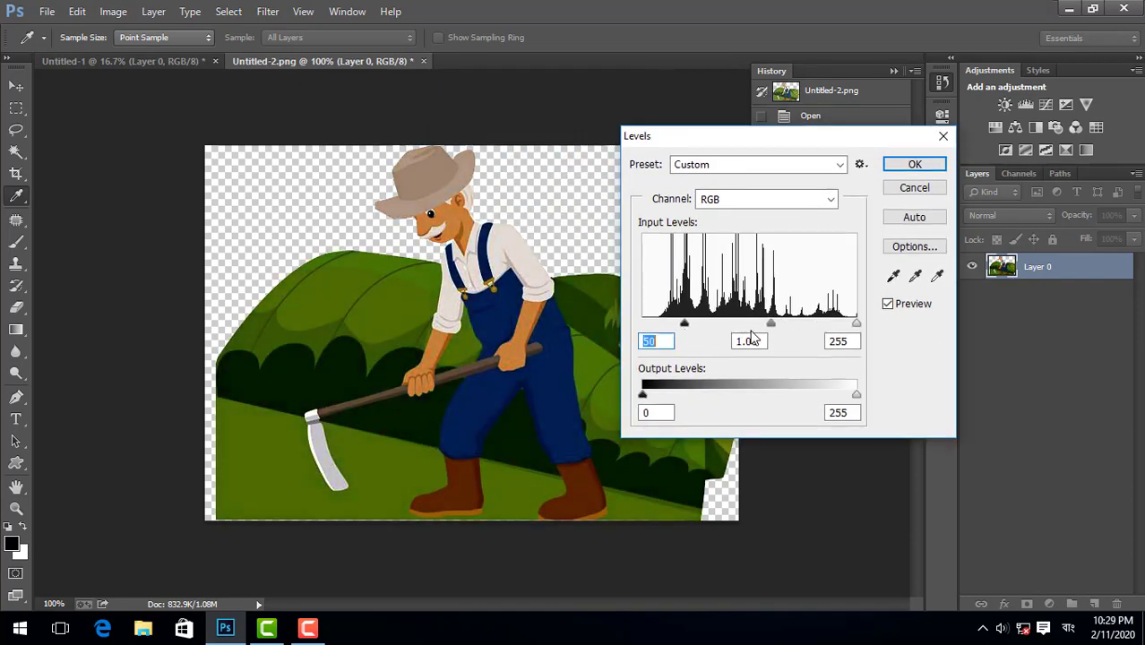
{"action": "left_click_drag", "start_coordinate": [772, 325], "coordinate": [811, 324]}
{"action": "left_click_drag", "start_coordinate": [684, 324], "coordinate": [639, 325]}
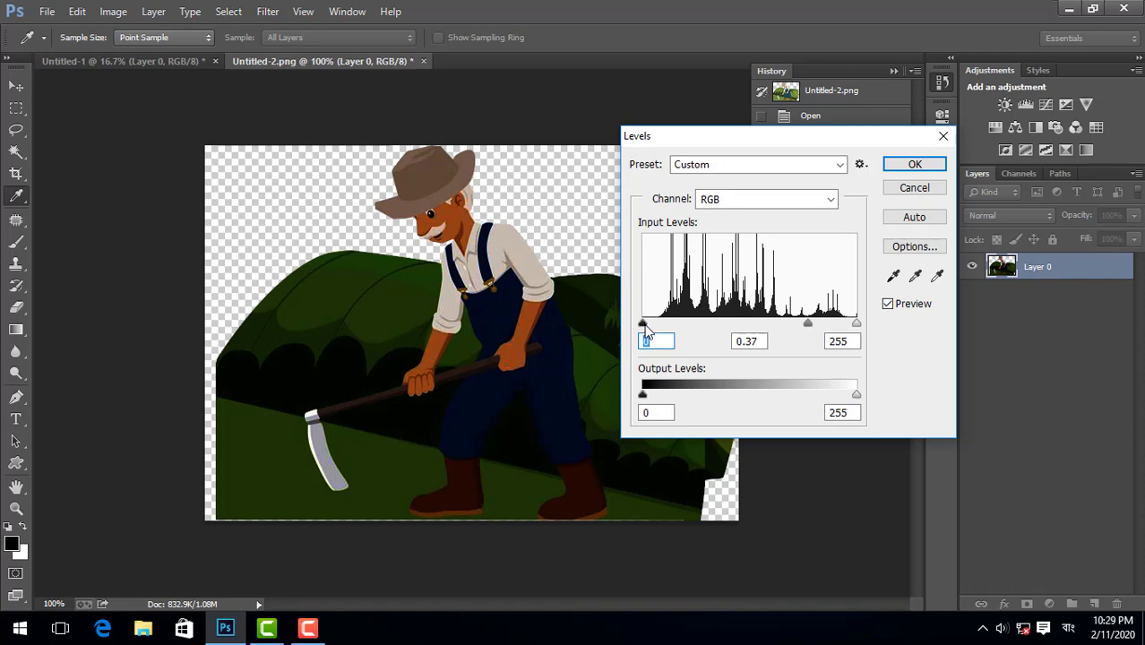
Step: Try a black input level of 253 with a white output level of 0, and cancel the Levels adjustment
{"action": "left_click_drag", "start_coordinate": [646, 328], "coordinate": [903, 342]}
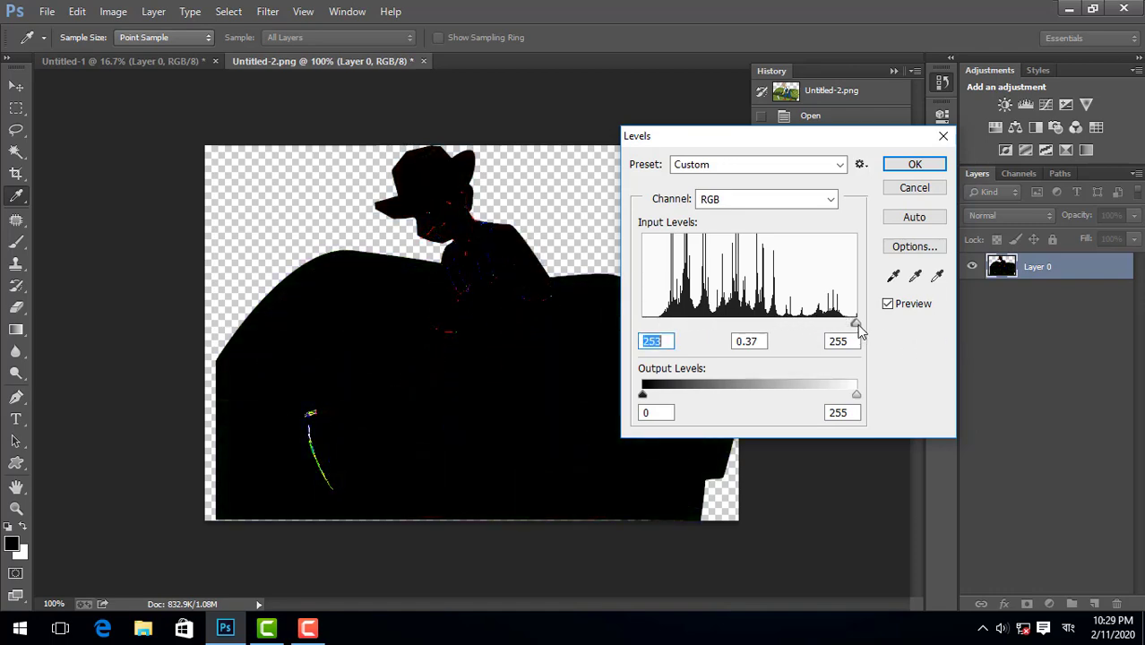
{"action": "left_click", "coordinate": [842, 341]}
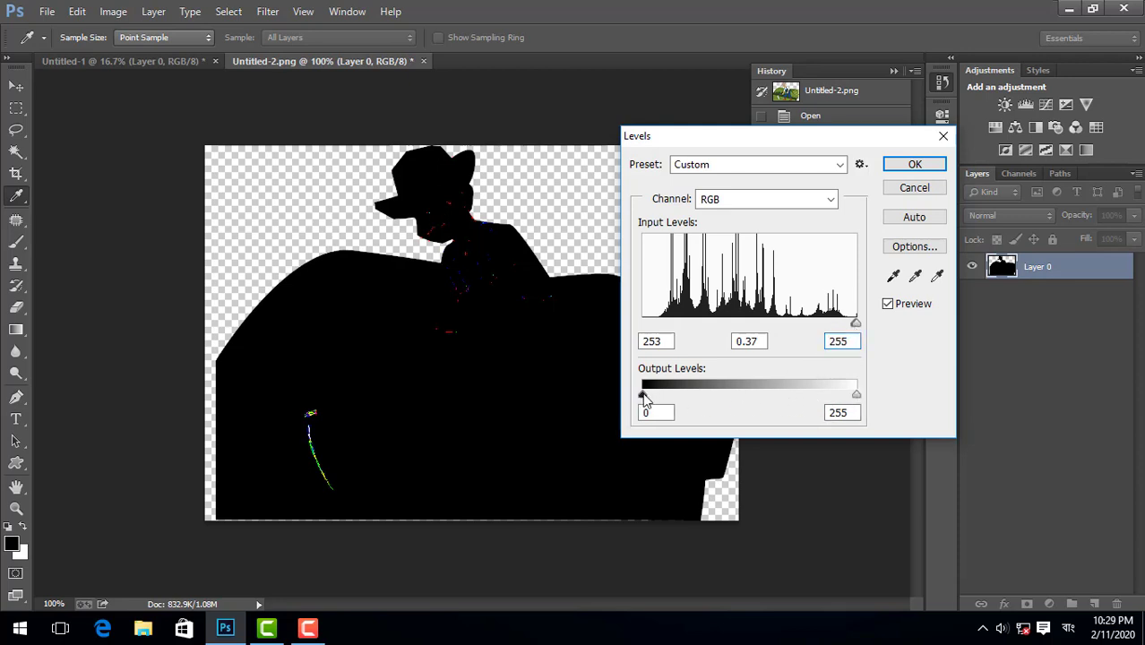
{"action": "left_click_drag", "start_coordinate": [641, 397], "coordinate": [616, 404]}
{"action": "left_click_drag", "start_coordinate": [855, 395], "coordinate": [619, 401]}
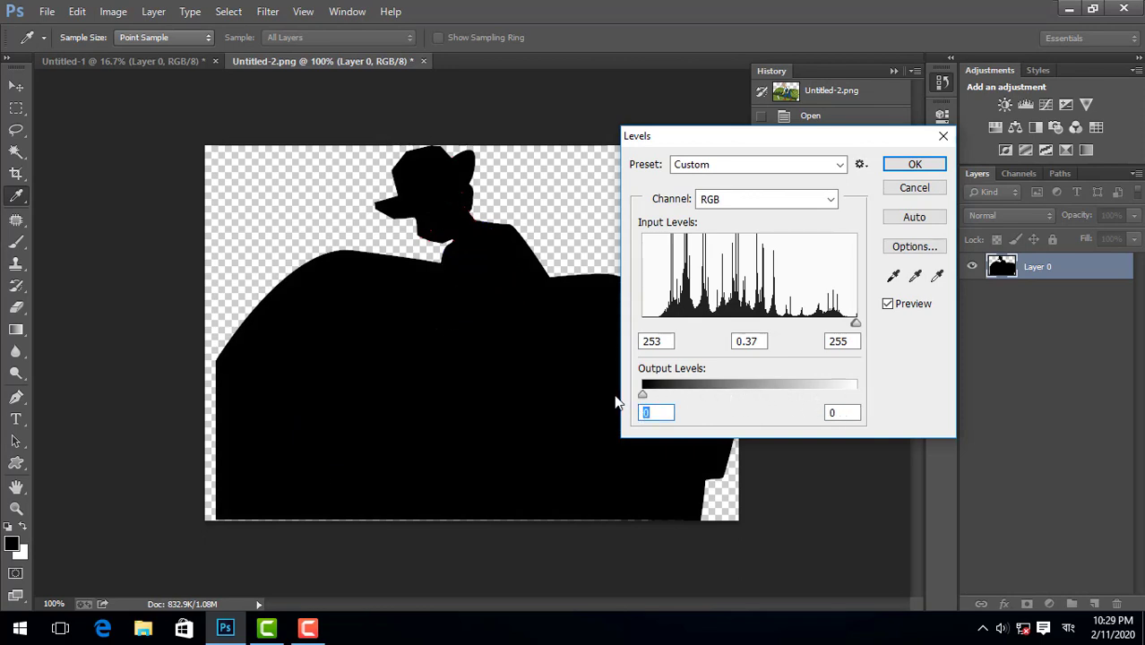
{"action": "left_click_drag", "start_coordinate": [740, 143], "coordinate": [861, 107]}
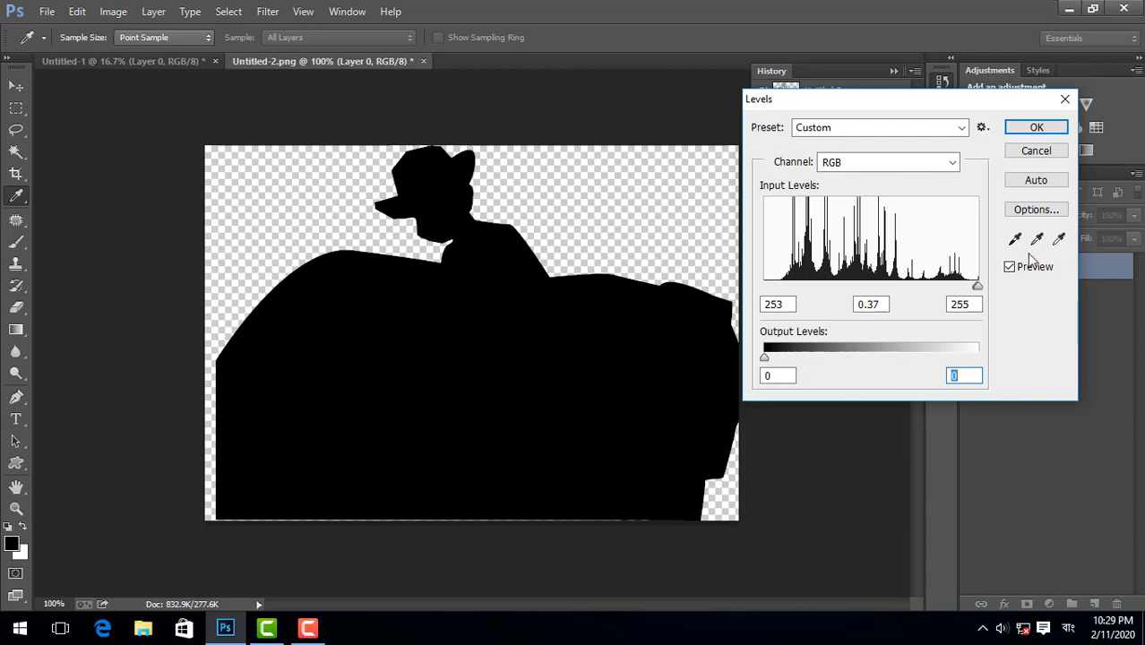
{"action": "left_click", "coordinate": [1036, 149]}
Step: Try a Curves adjustment on the farmer image with an RGB curve point at input 58, output 63, and cancel it
{"action": "left_click", "coordinate": [113, 11]}
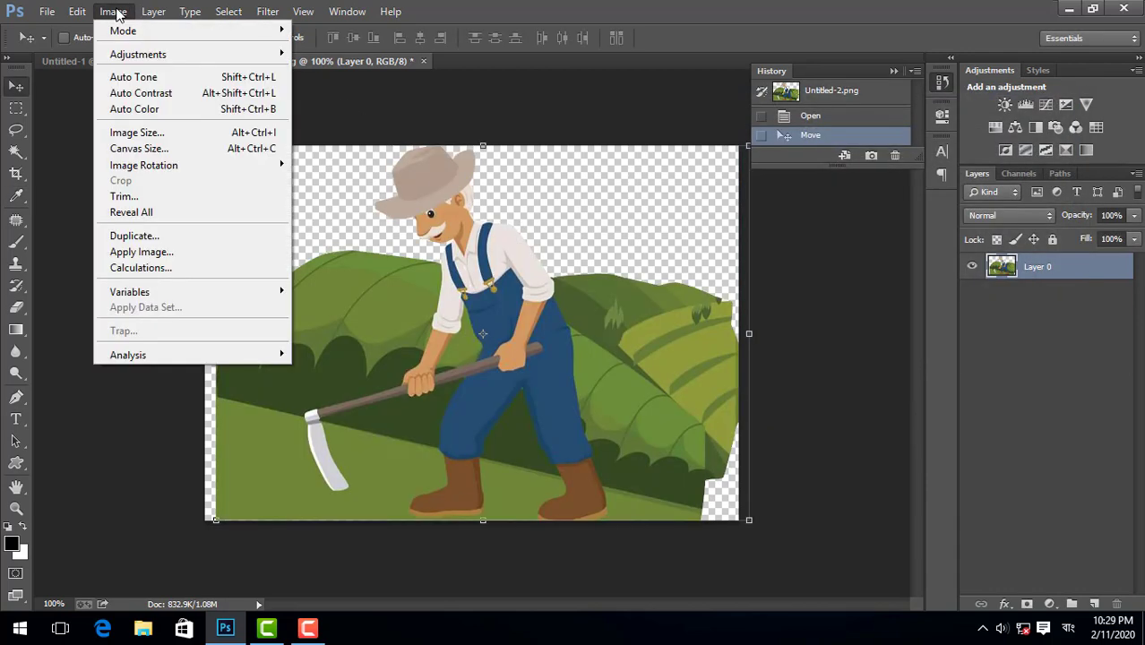
{"action": "mouse_move", "coordinate": [262, 60]}
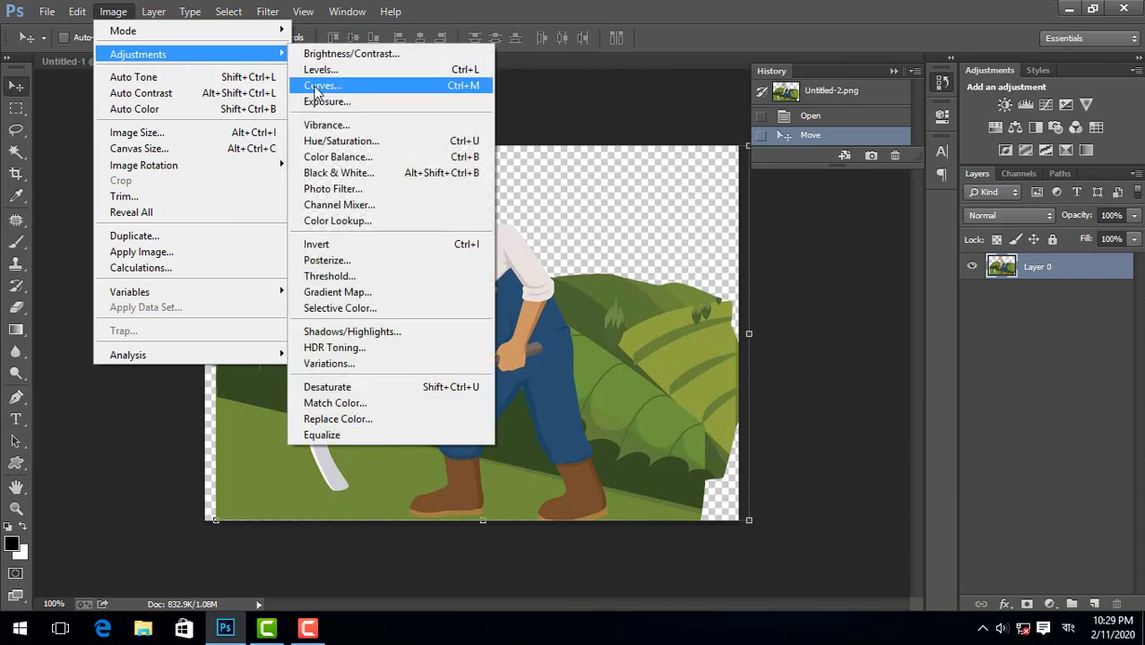
{"action": "left_click", "coordinate": [321, 85]}
{"action": "left_click_drag", "start_coordinate": [570, 79], "coordinate": [847, 88]}
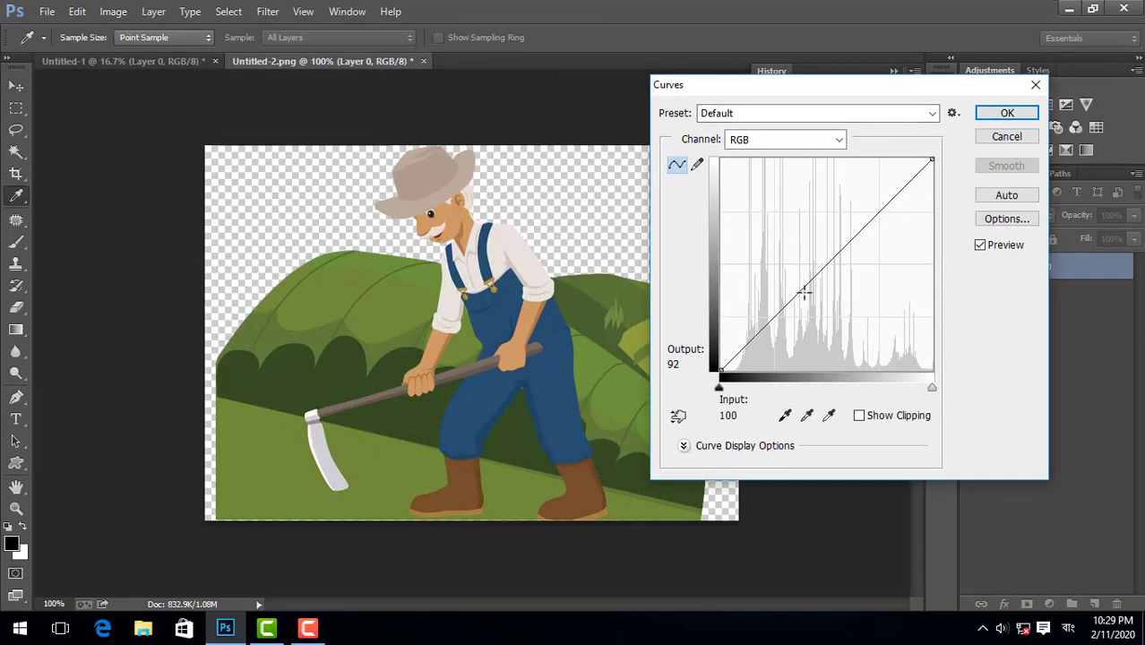
{"action": "left_click_drag", "start_coordinate": [804, 292], "coordinate": [766, 320]}
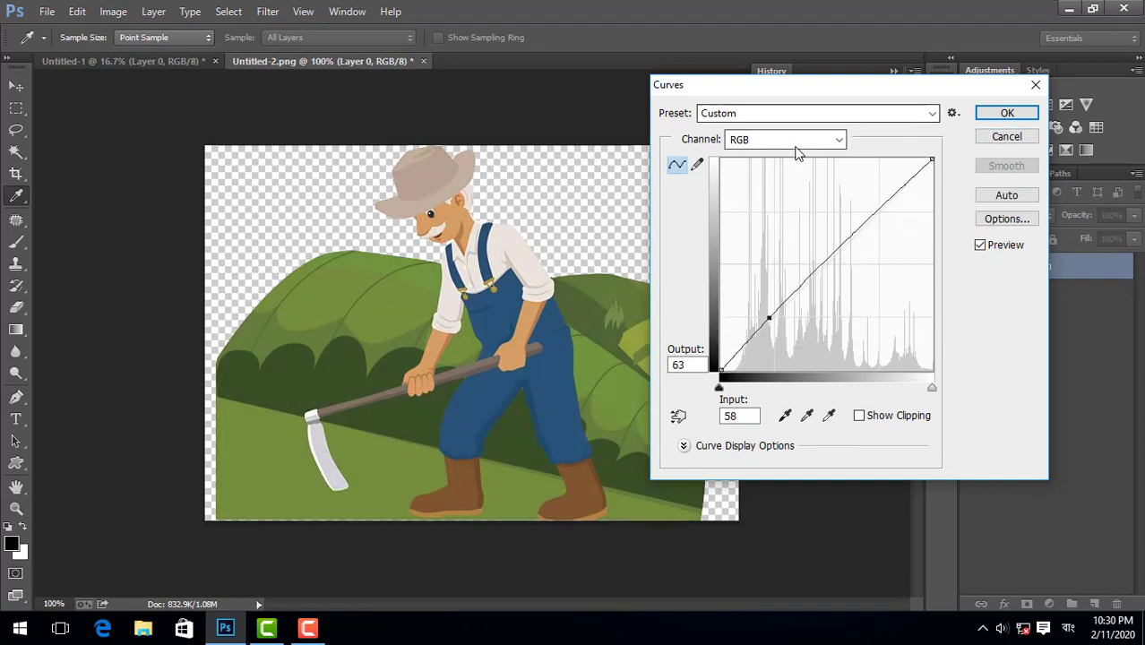
{"action": "left_click", "coordinate": [1006, 136]}
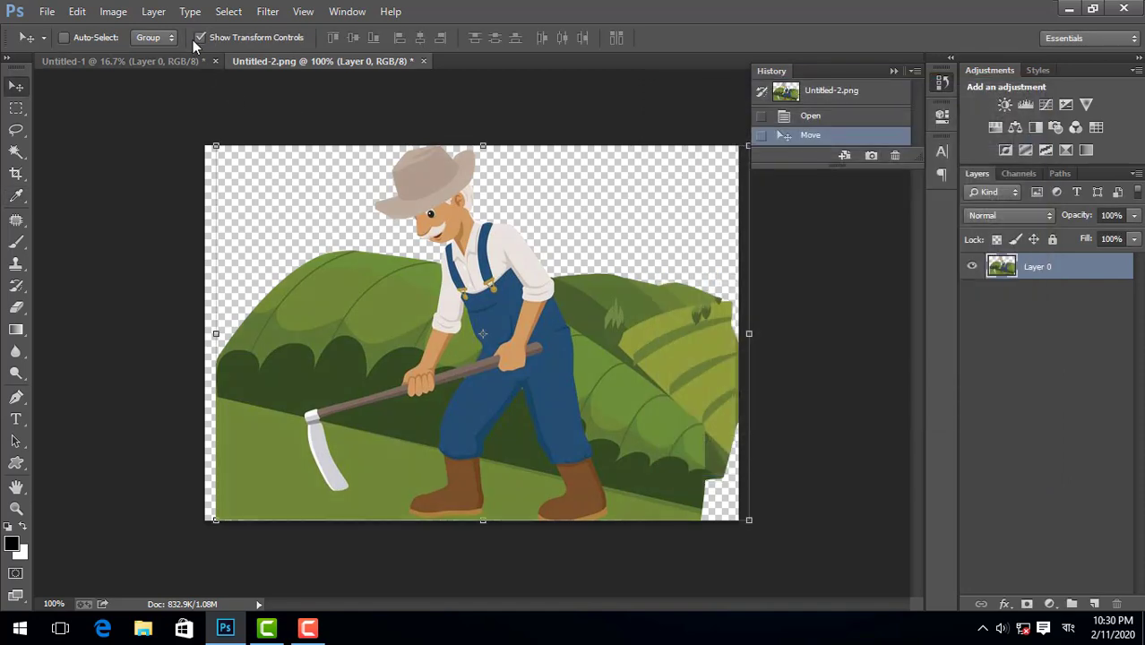
Step: Try an Exposure adjustment on the farmer image with exposure +2.01 and offset +0.3577, and cancel it
{"action": "left_click", "coordinate": [118, 15]}
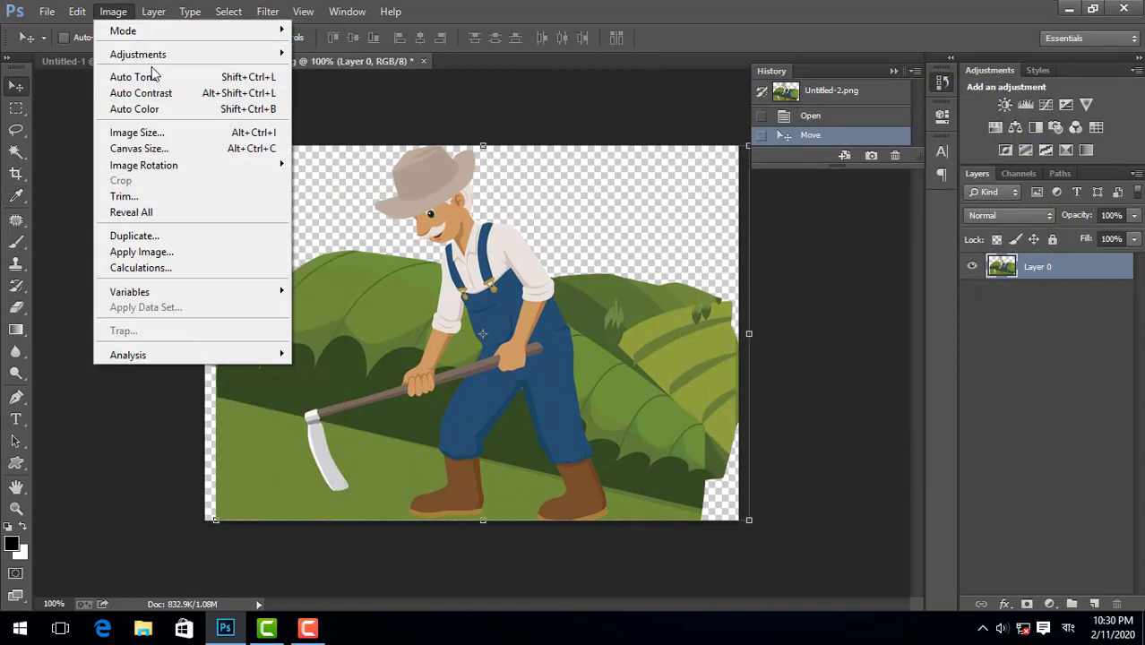
{"action": "mouse_move", "coordinate": [208, 56]}
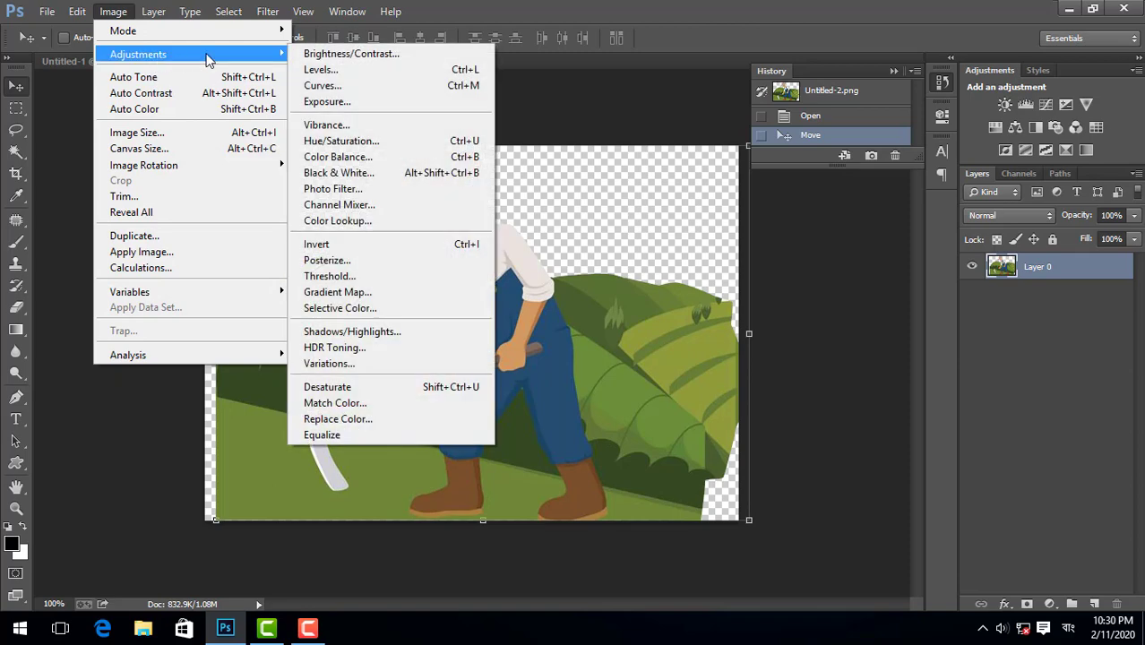
{"action": "left_click", "coordinate": [378, 102]}
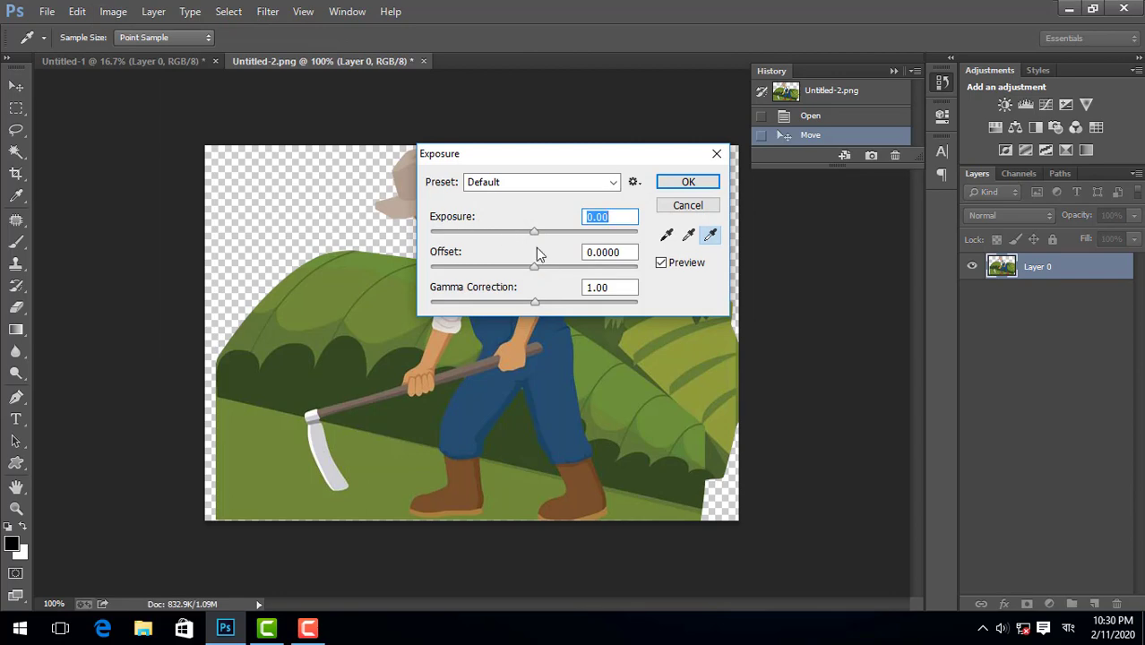
{"action": "left_click_drag", "start_coordinate": [535, 232], "coordinate": [608, 266]}
{"action": "left_click", "coordinate": [684, 209]}
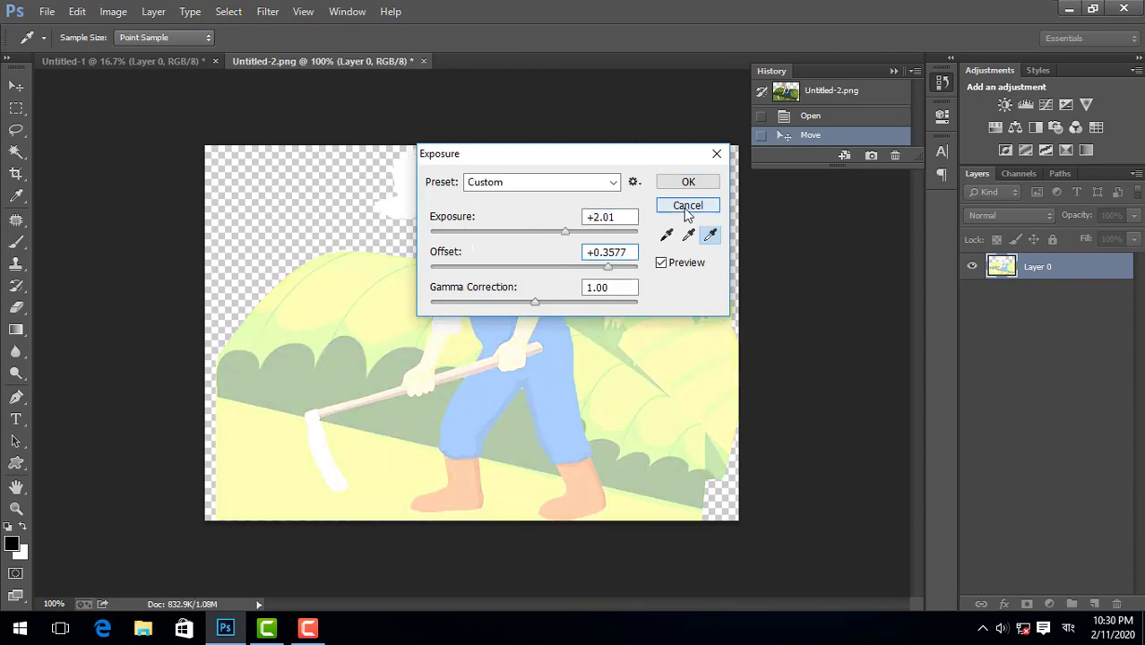
Step: Try a darker Exposure adjustment with exposure -1.68, offset +0.0650 and gamma correction 0.43, and cancel it
{"action": "left_click", "coordinate": [120, 12]}
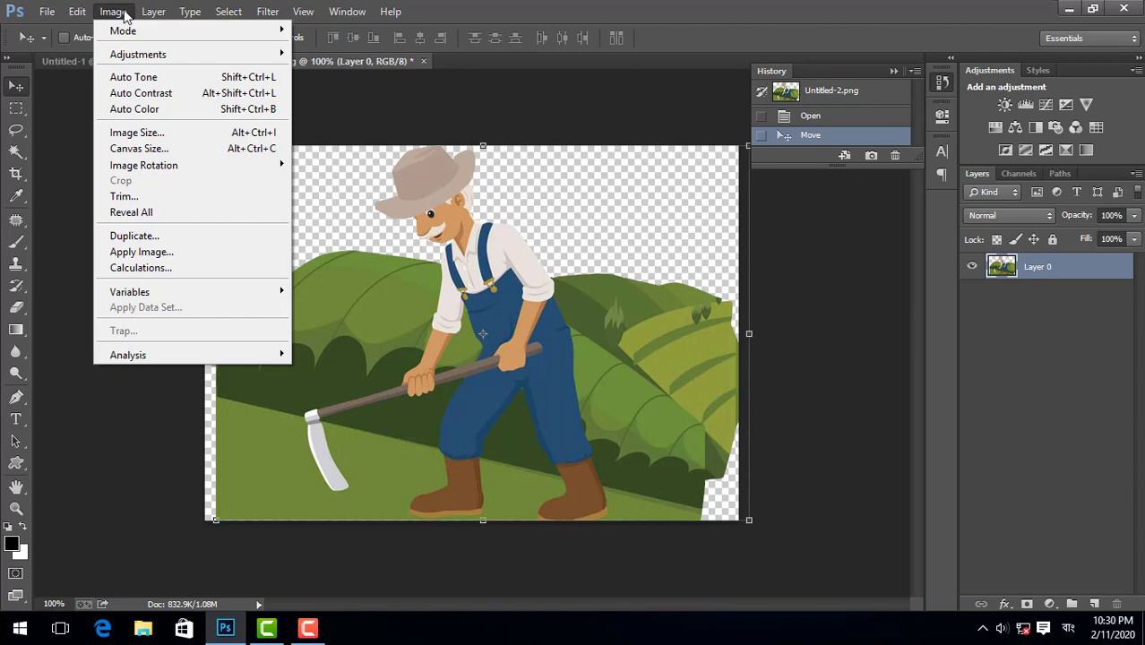
{"action": "mouse_move", "coordinate": [140, 55]}
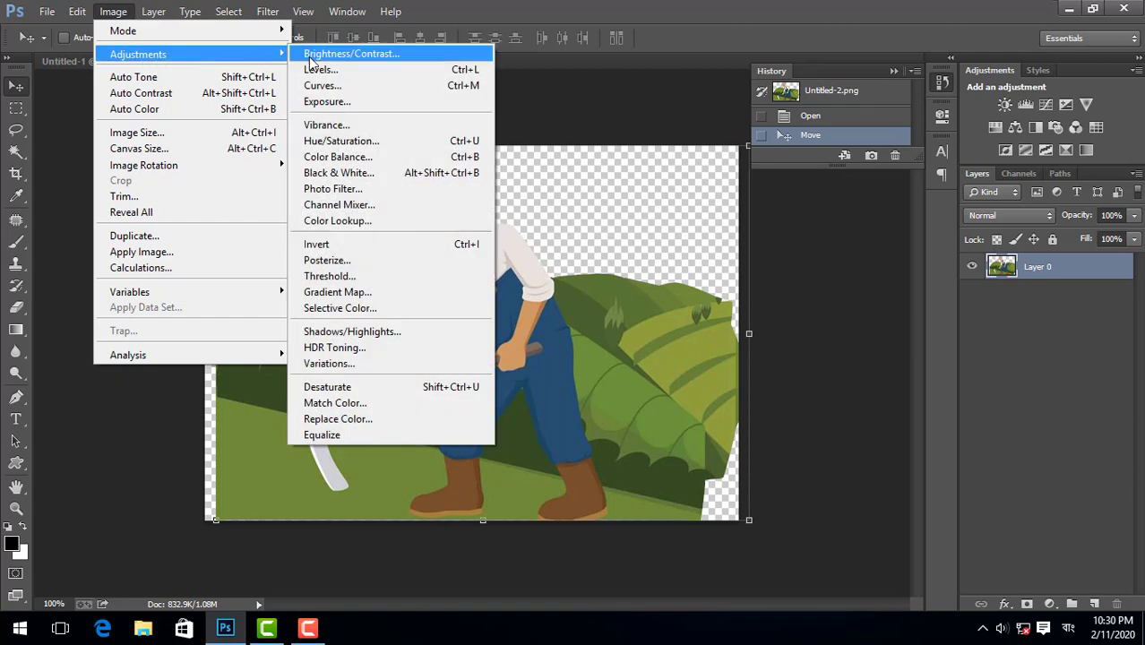
{"action": "left_click", "coordinate": [334, 104]}
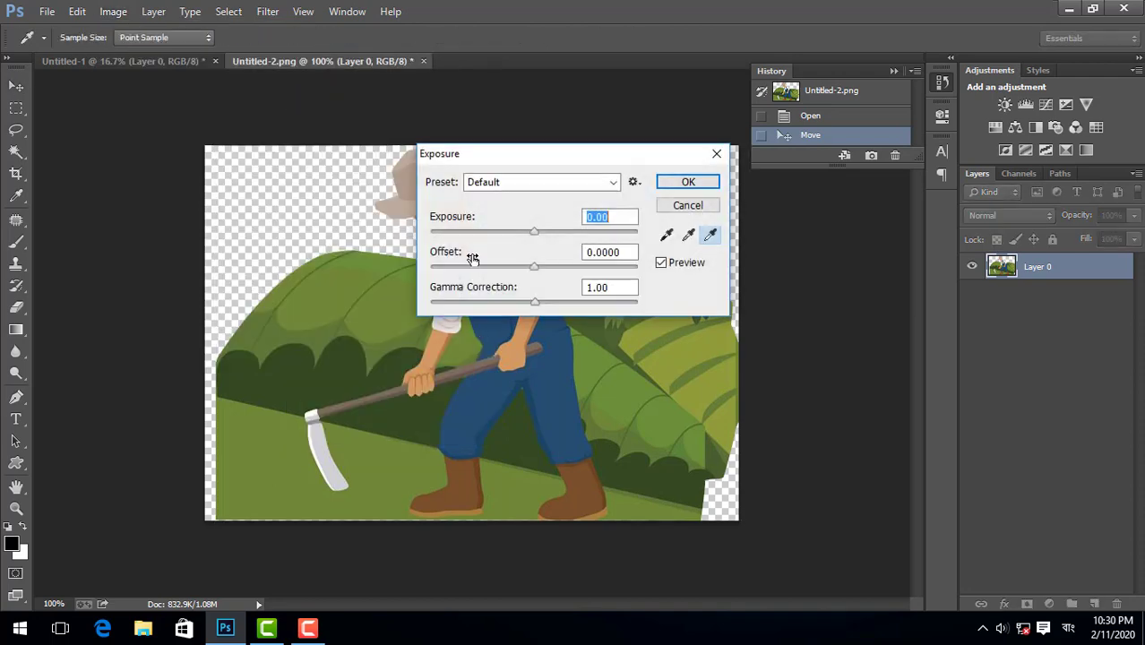
{"action": "left_click_drag", "start_coordinate": [537, 235], "coordinate": [579, 266]}
{"action": "left_click_drag", "start_coordinate": [606, 301], "coordinate": [450, 286]}
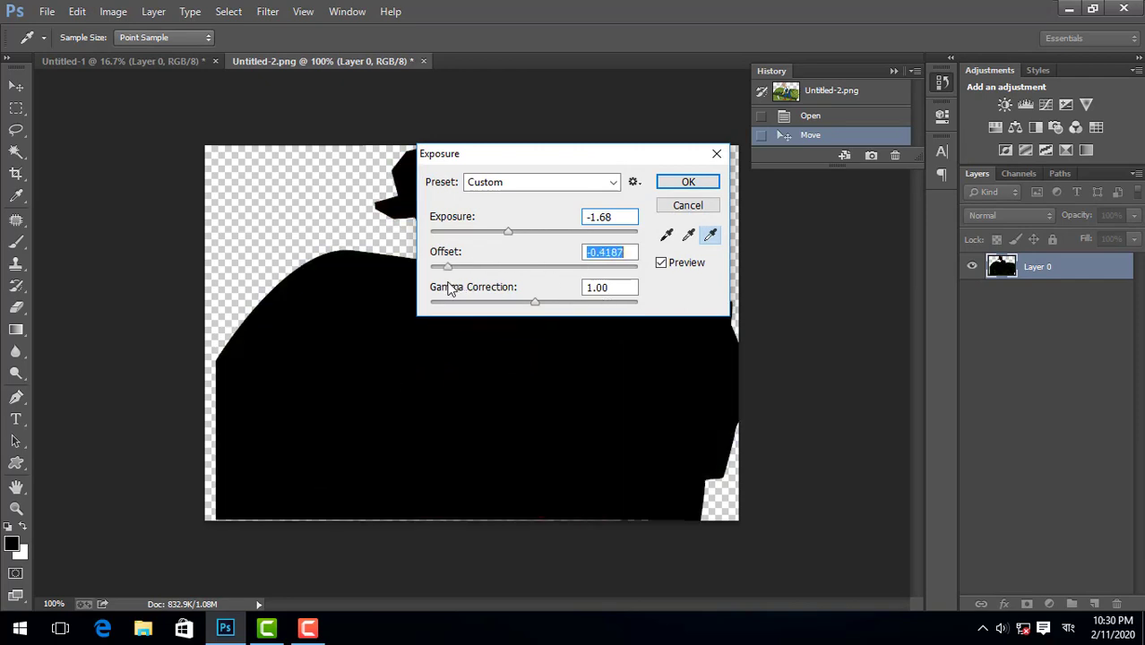
{"action": "left_click_drag", "start_coordinate": [484, 153], "coordinate": [660, 139]}
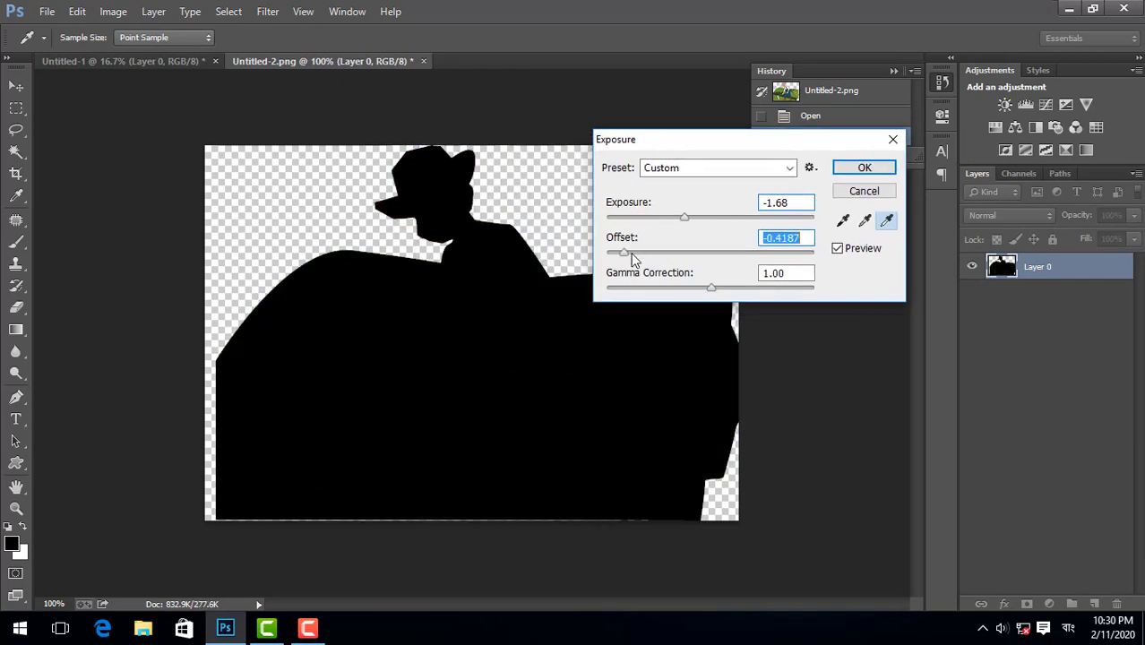
{"action": "left_click_drag", "start_coordinate": [626, 253], "coordinate": [724, 253]}
{"action": "left_click_drag", "start_coordinate": [641, 289], "coordinate": [762, 287]}
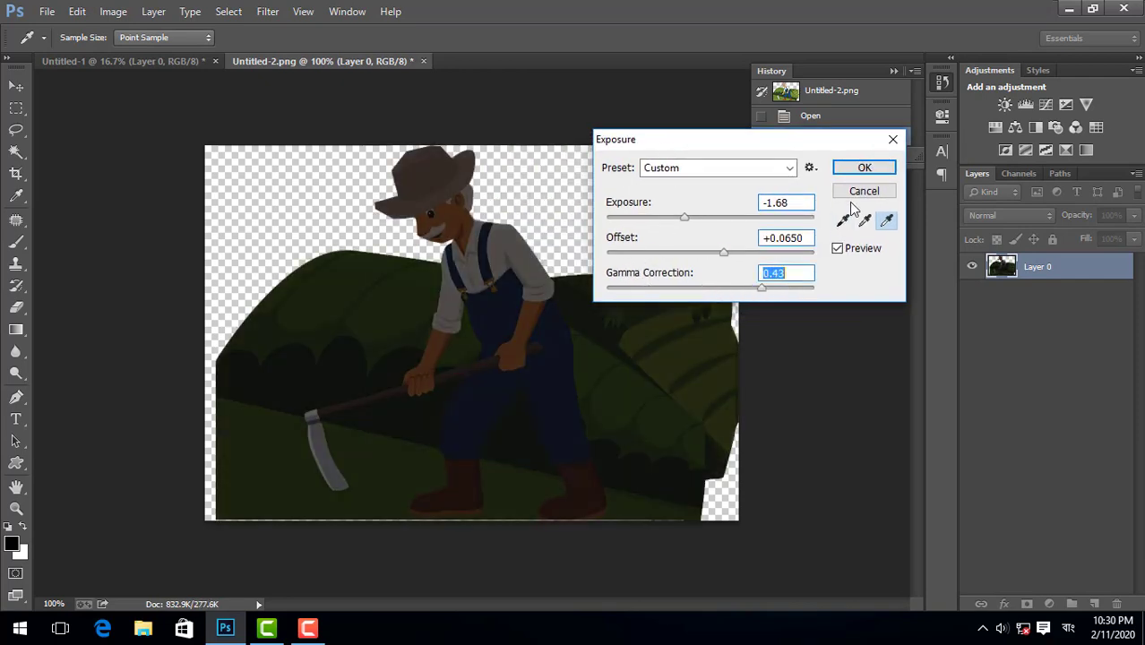
{"action": "left_click", "coordinate": [860, 192]}
Step: Invert the farmer image's colors, compare the result with the original through the history, and return to the Move state
{"action": "left_click", "coordinate": [113, 11]}
{"action": "mouse_move", "coordinate": [224, 54]}
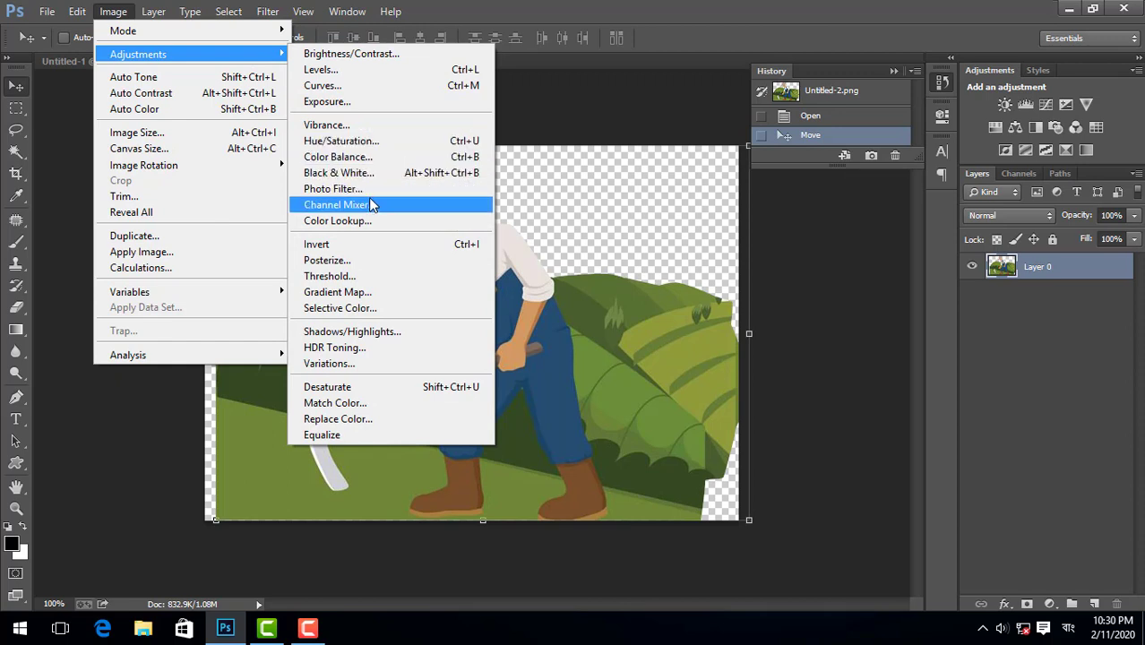
{"action": "left_click", "coordinate": [363, 243]}
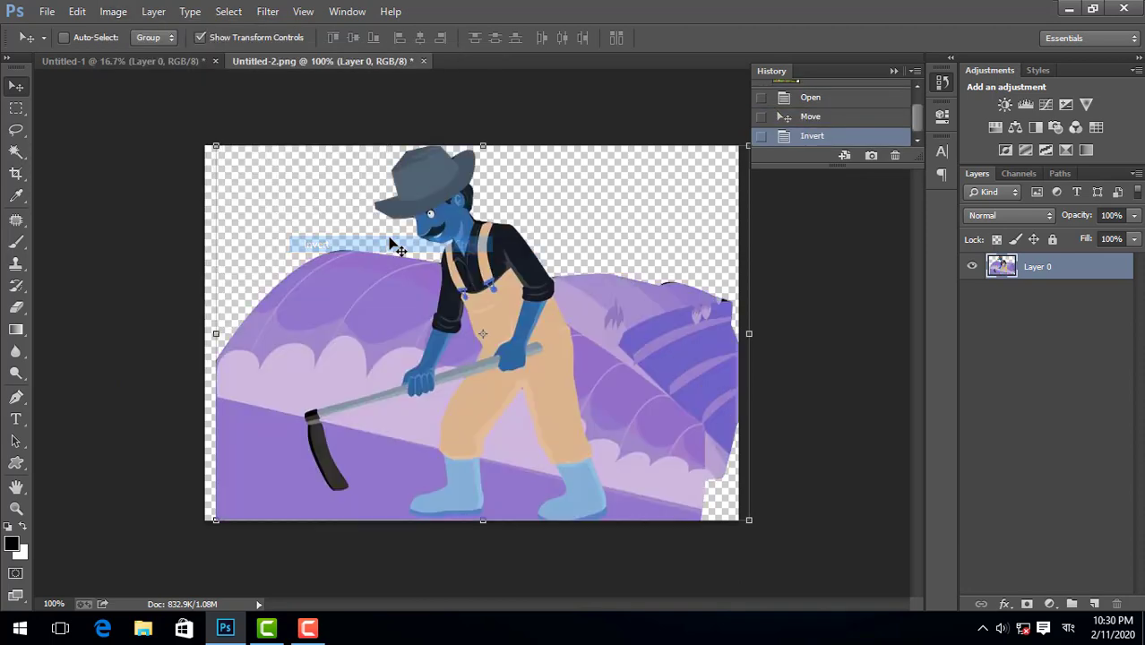
{"action": "left_click", "coordinate": [815, 117]}
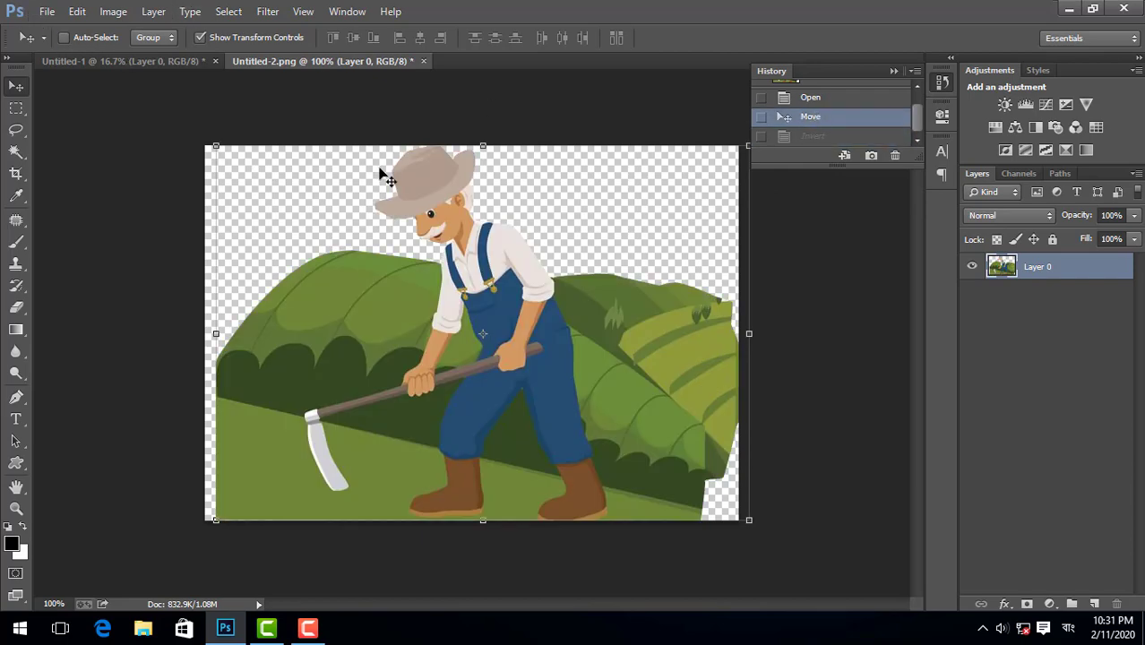
{"action": "left_click", "coordinate": [792, 137]}
{"action": "left_click", "coordinate": [795, 118]}
Step: Open Selective Color for the farmer image and set the Reds to cyan +97% and magenta +91%
{"action": "left_click", "coordinate": [114, 12]}
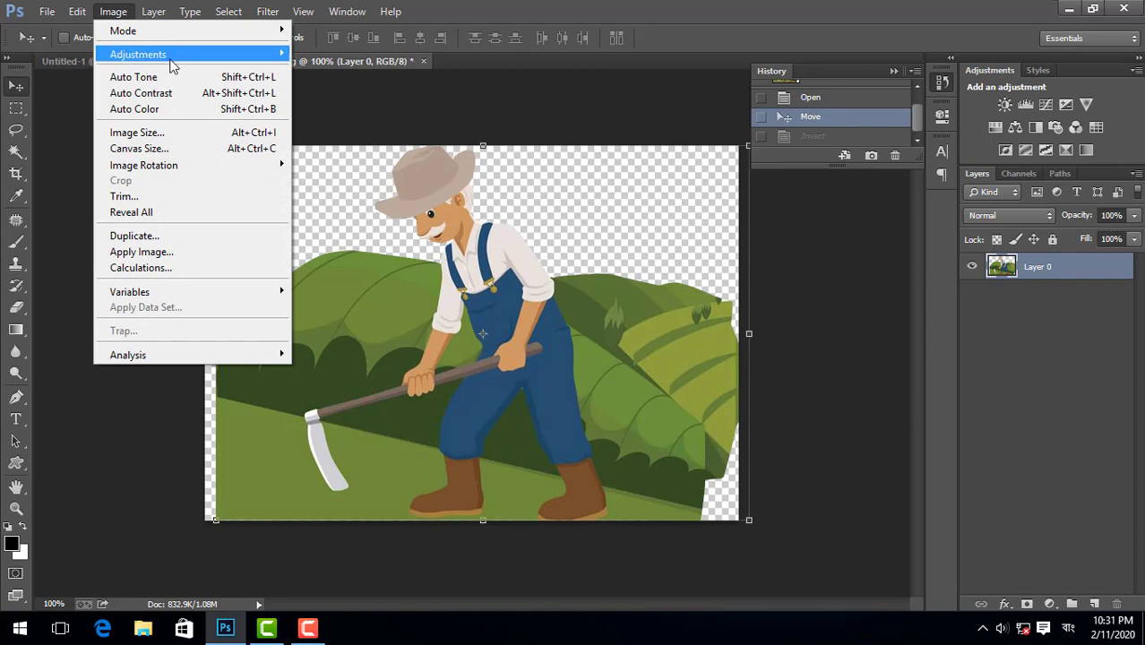
{"action": "mouse_move", "coordinate": [164, 53]}
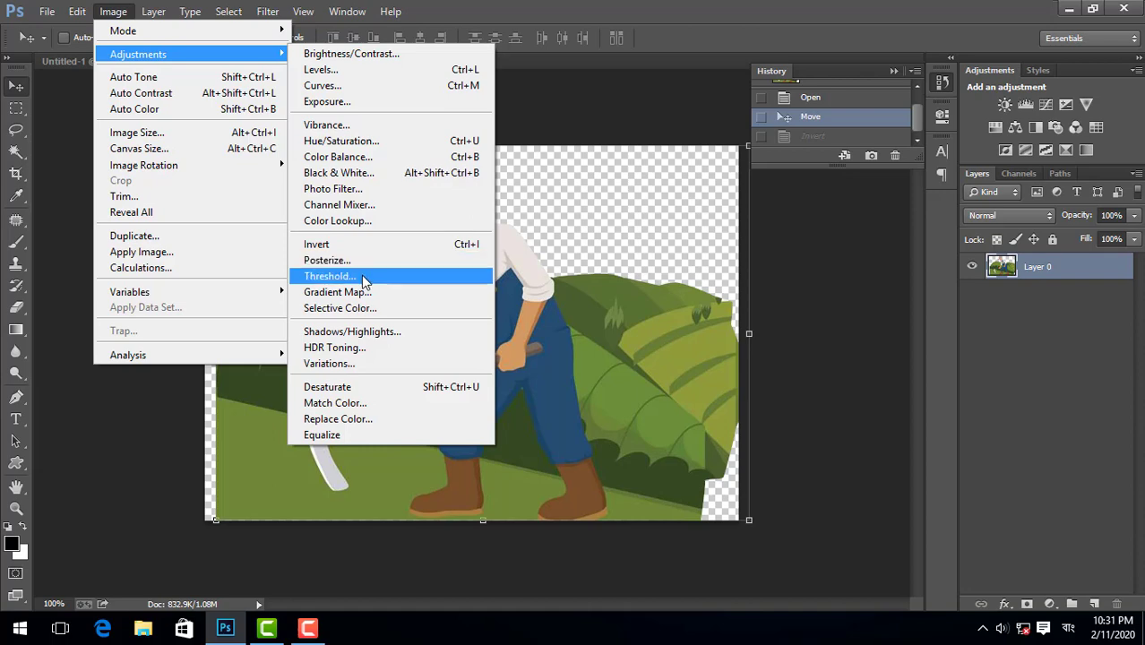
{"action": "left_click", "coordinate": [397, 308]}
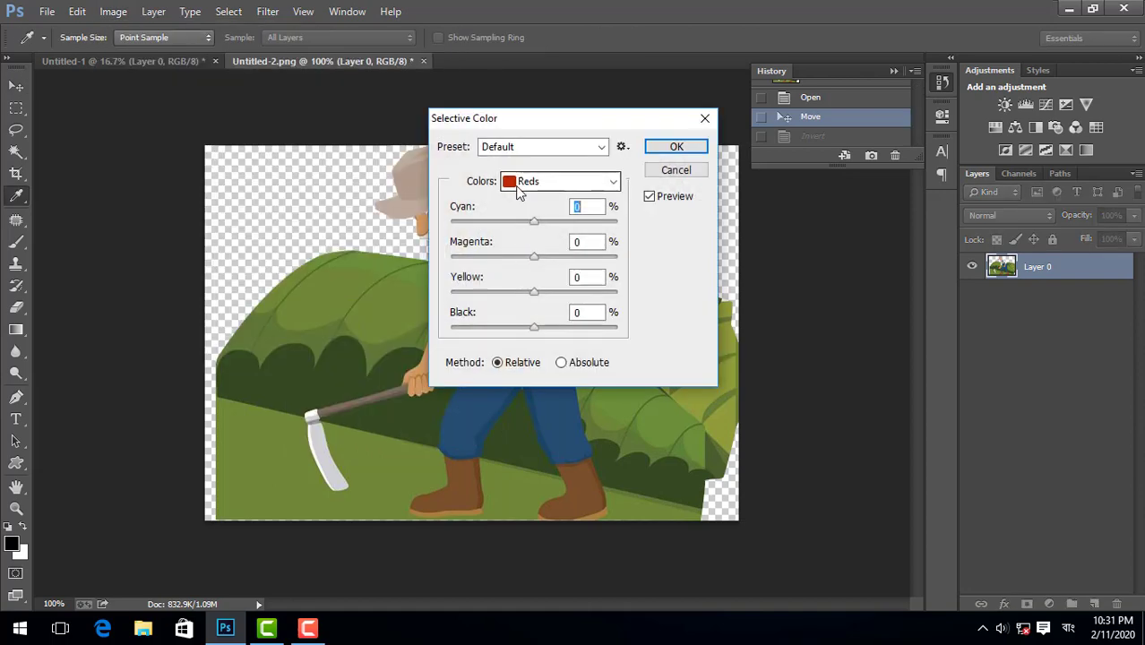
{"action": "left_click", "coordinate": [520, 183]}
{"action": "left_click", "coordinate": [524, 199]}
{"action": "left_click_drag", "start_coordinate": [535, 226], "coordinate": [614, 224]}
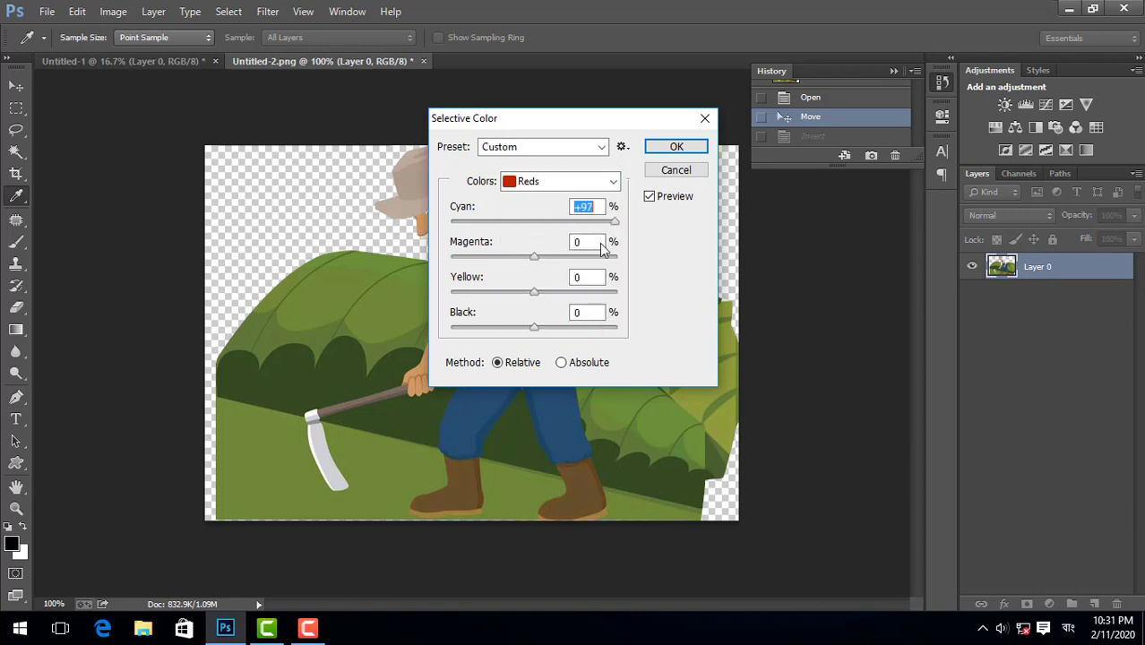
{"action": "left_click", "coordinate": [610, 258]}
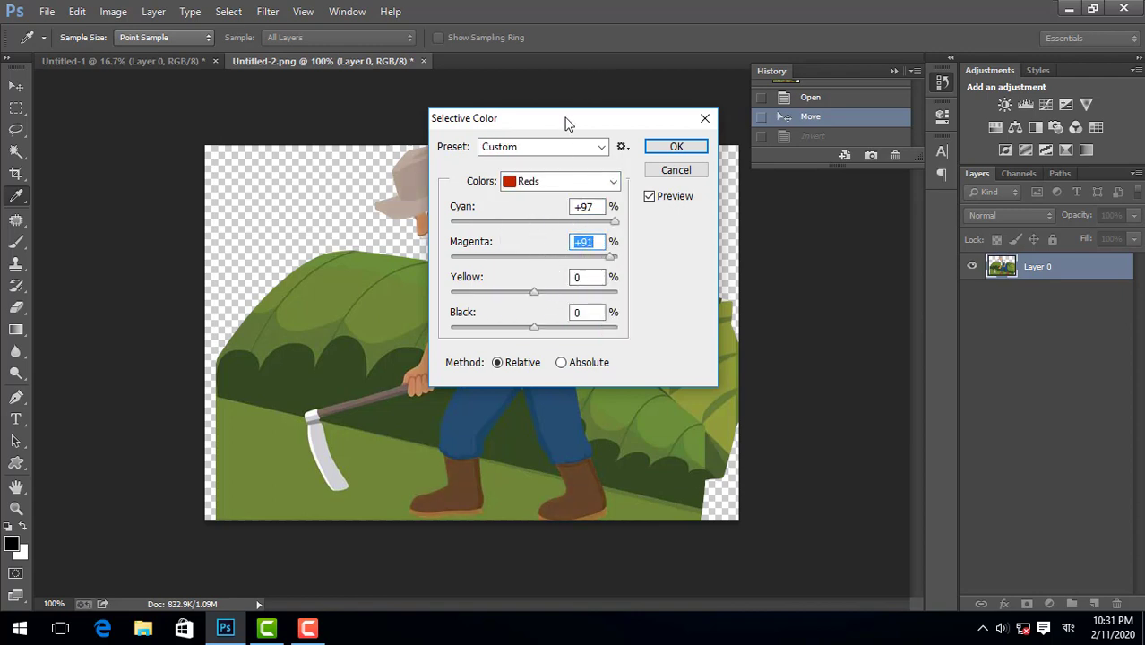
Step: Set the Reds in Selective Color to yellow -99%, magenta -100% and cyan -100%
{"action": "left_click_drag", "start_coordinate": [565, 120], "coordinate": [784, 113]}
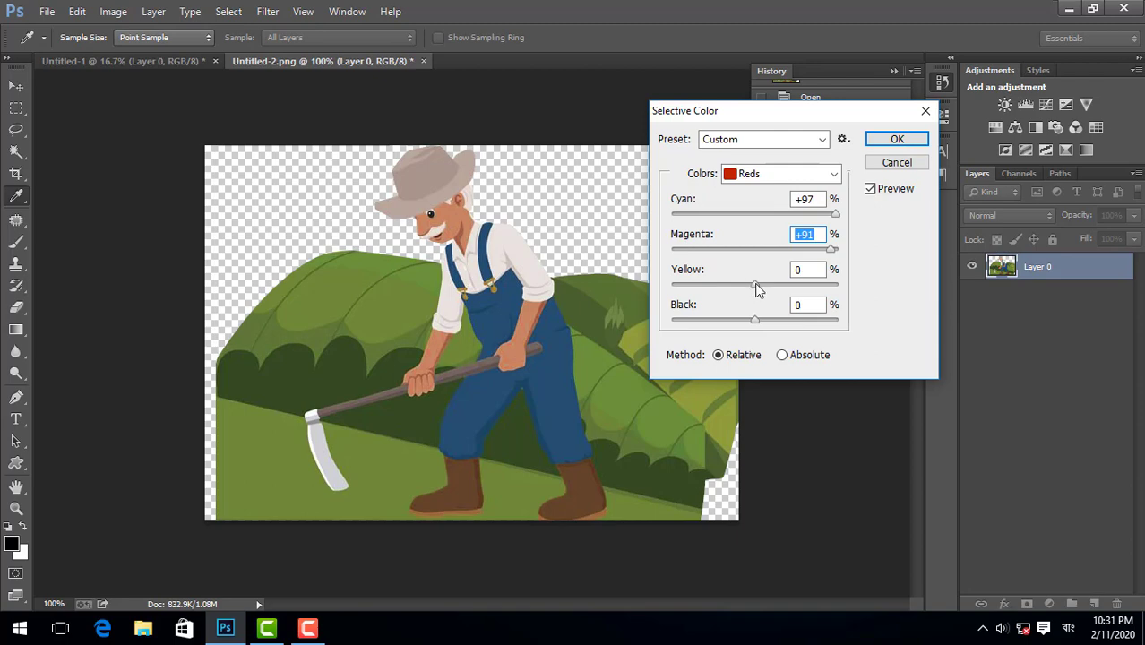
{"action": "left_click_drag", "start_coordinate": [757, 285], "coordinate": [673, 285]}
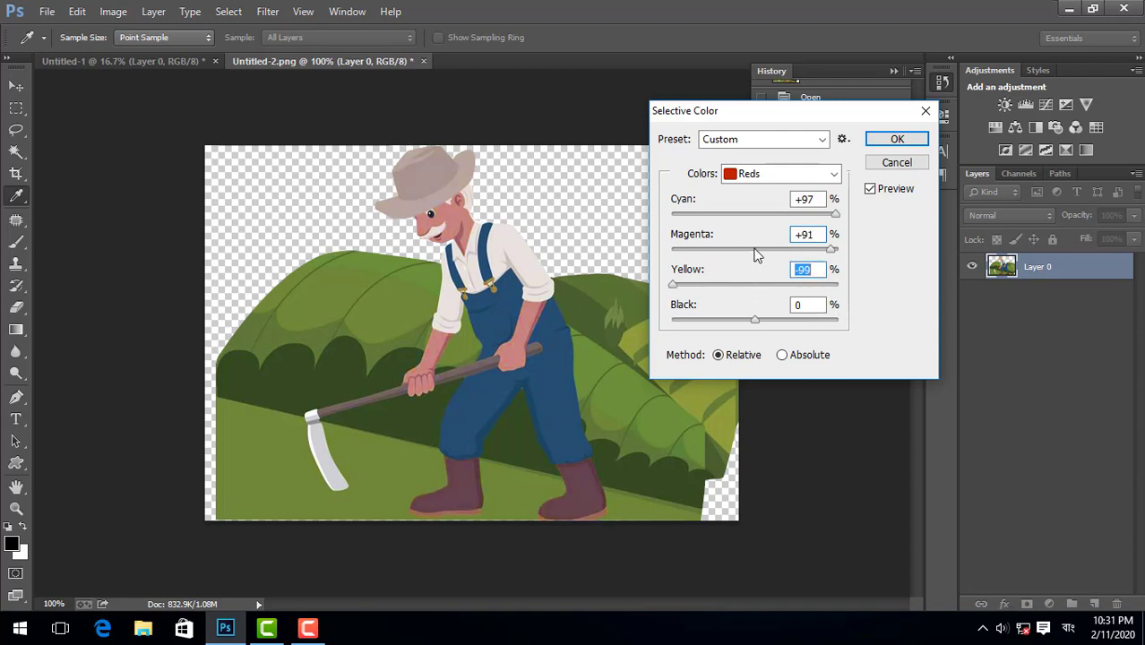
{"action": "left_click_drag", "start_coordinate": [757, 255], "coordinate": [663, 249]}
{"action": "left_click_drag", "start_coordinate": [704, 215], "coordinate": [670, 214]}
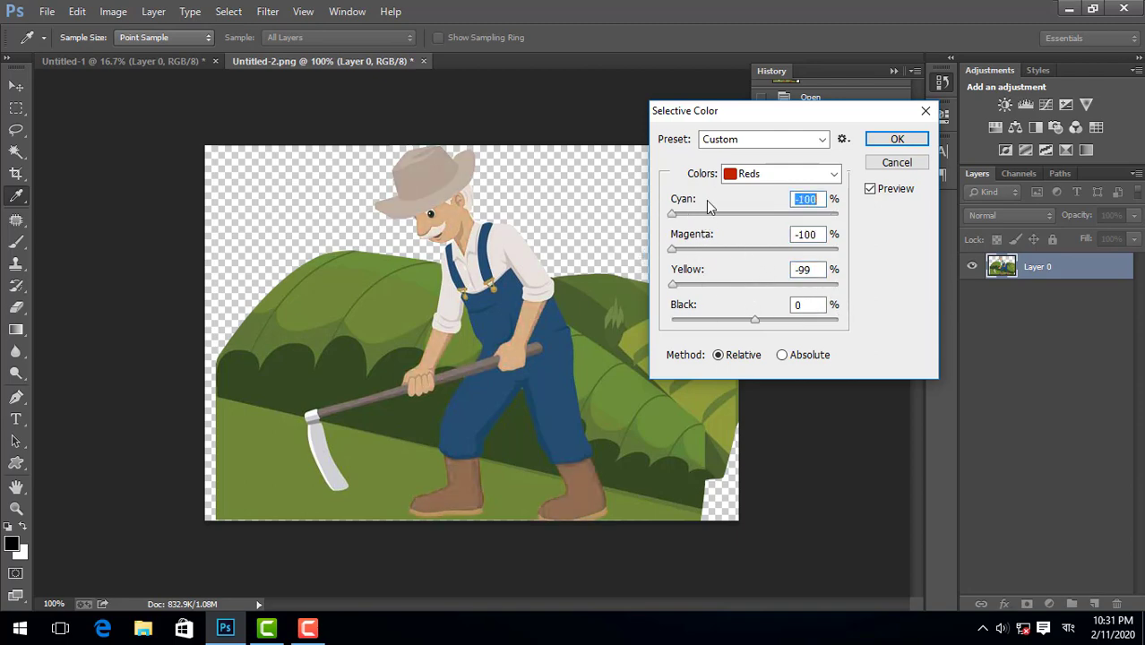
Step: Set the Blacks in Selective Color to yellow +71%, magenta -100% and cyan +100%
{"action": "left_click", "coordinate": [758, 174]}
{"action": "left_click", "coordinate": [754, 325]}
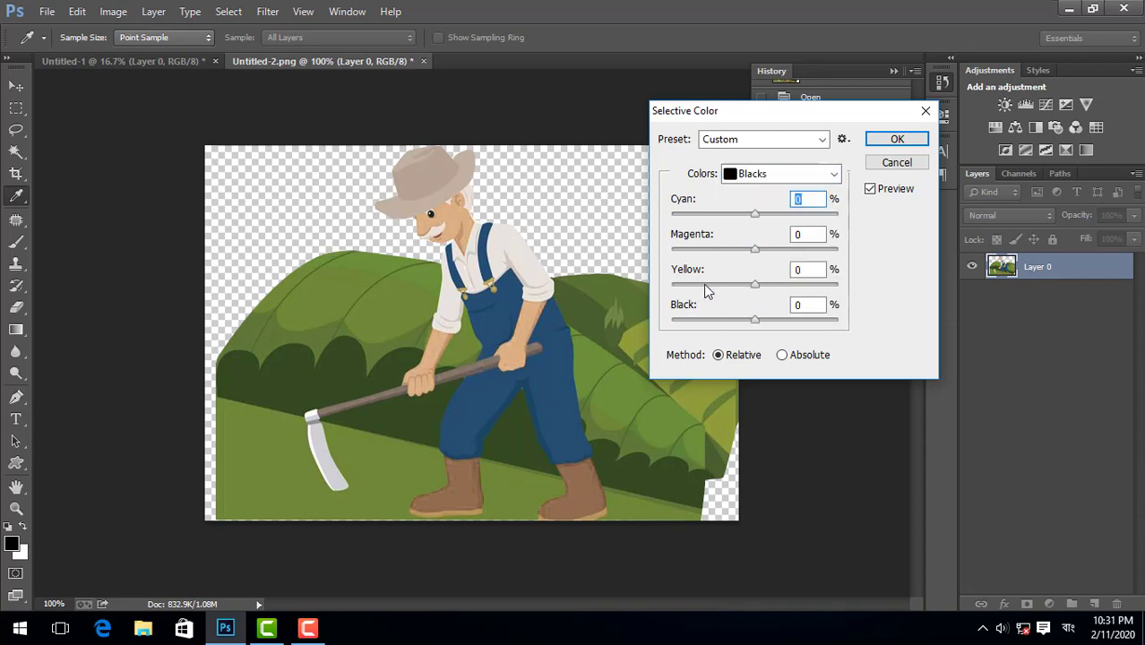
{"action": "left_click_drag", "start_coordinate": [703, 284], "coordinate": [692, 285]}
{"action": "left_click", "coordinate": [813, 285]}
{"action": "left_click_drag", "start_coordinate": [754, 253], "coordinate": [652, 256]}
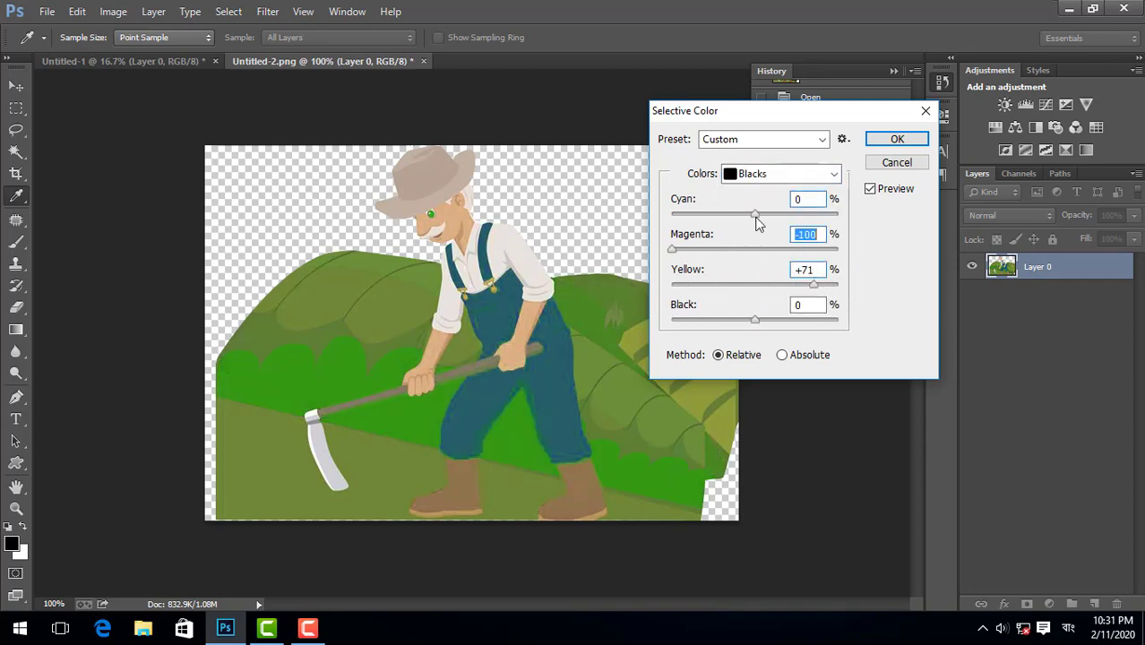
{"action": "left_click_drag", "start_coordinate": [757, 223], "coordinate": [894, 177]}
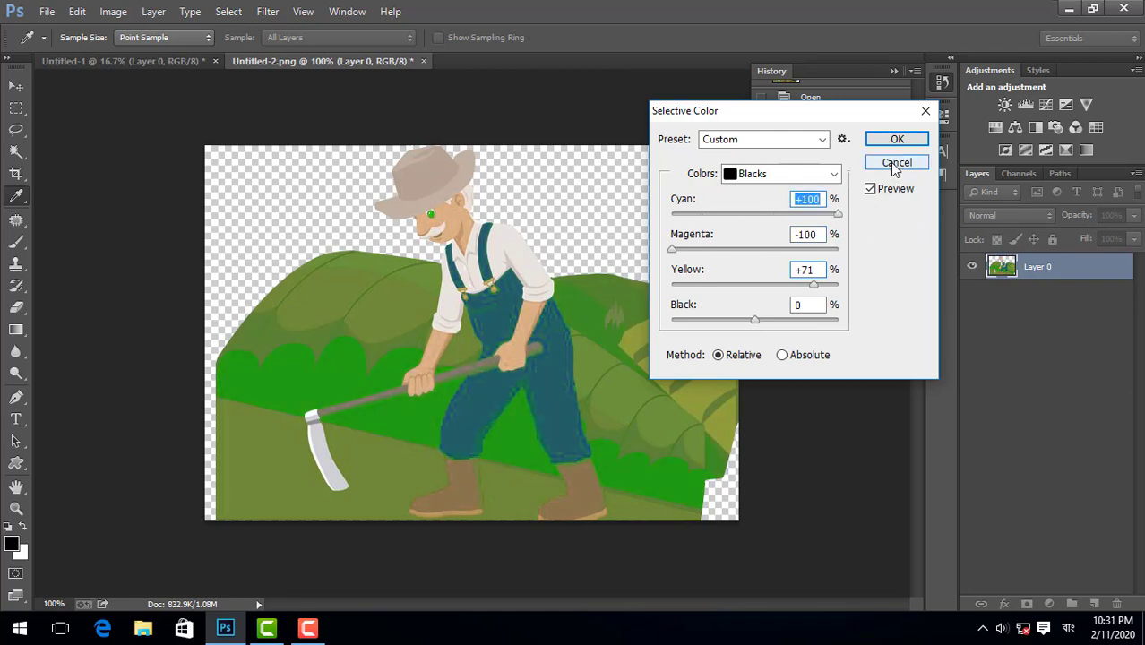
Step: Try the Yellows in Selective Color with magenta at +100% and -43%, and cancel the adjustment
{"action": "left_click", "coordinate": [825, 173]}
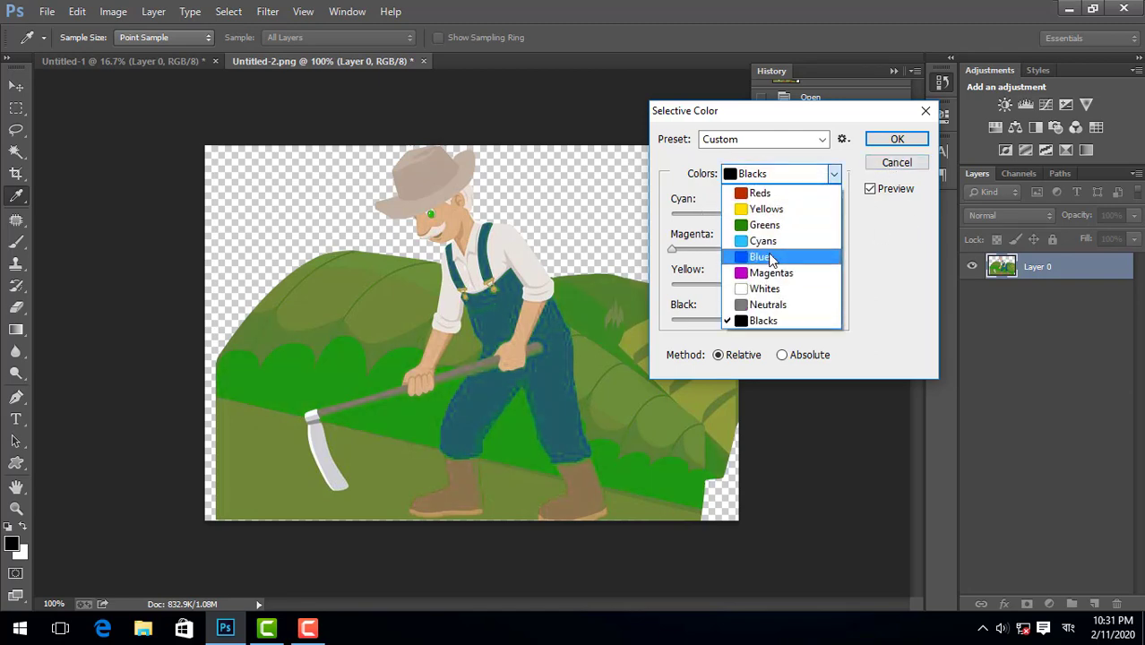
{"action": "left_click", "coordinate": [765, 208]}
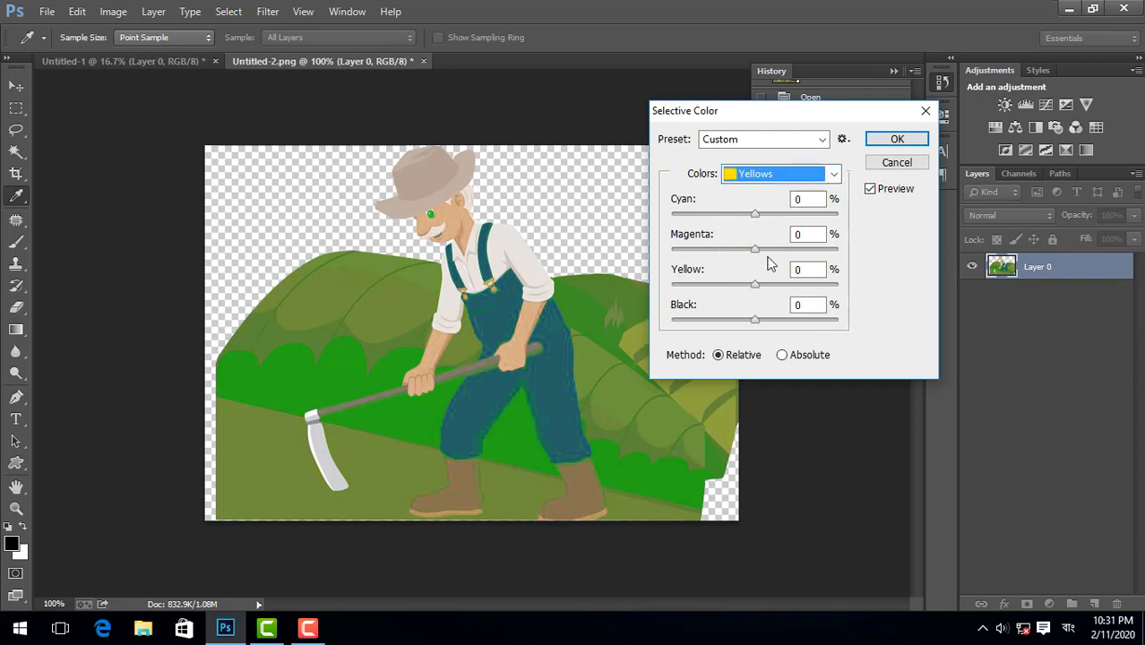
{"action": "left_click_drag", "start_coordinate": [754, 249], "coordinate": [860, 250]}
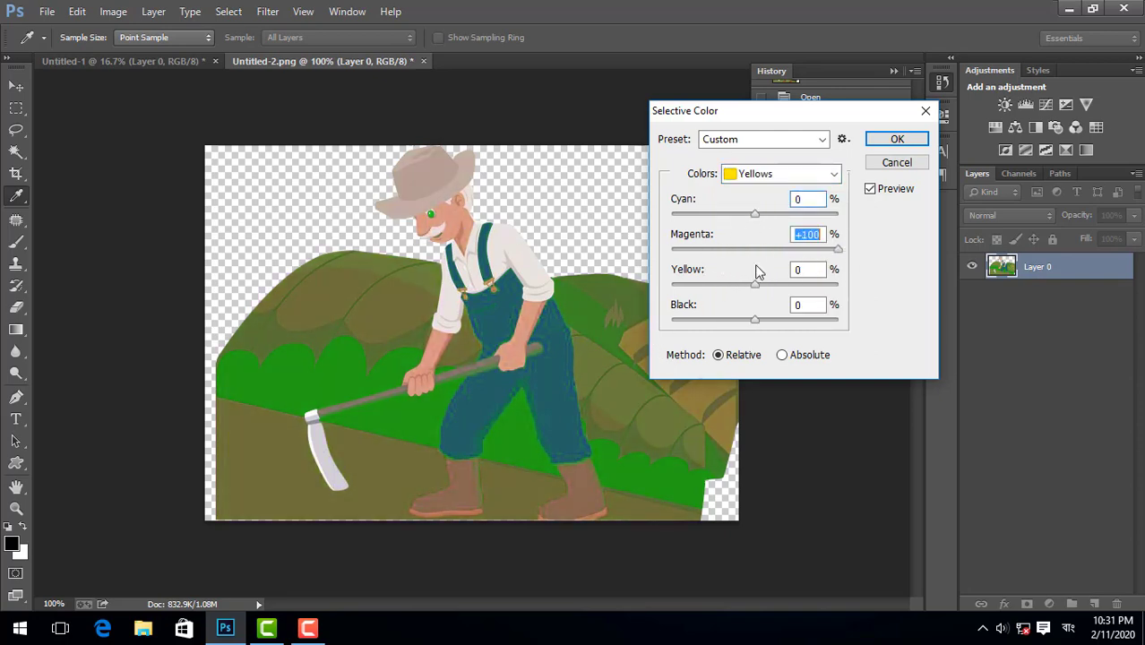
{"action": "left_click", "coordinate": [870, 188]}
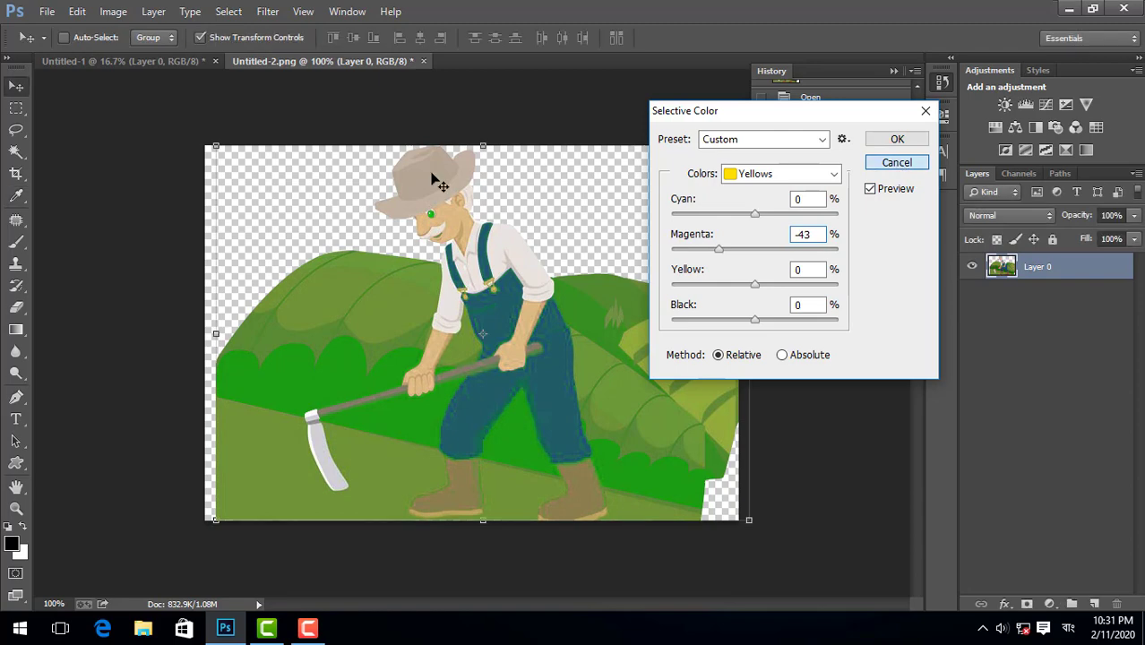
{"action": "key", "text": "Escape"}
Step: Apply Auto Tone to the farmer image and revert to the Move state in the history
{"action": "left_click", "coordinate": [123, 13]}
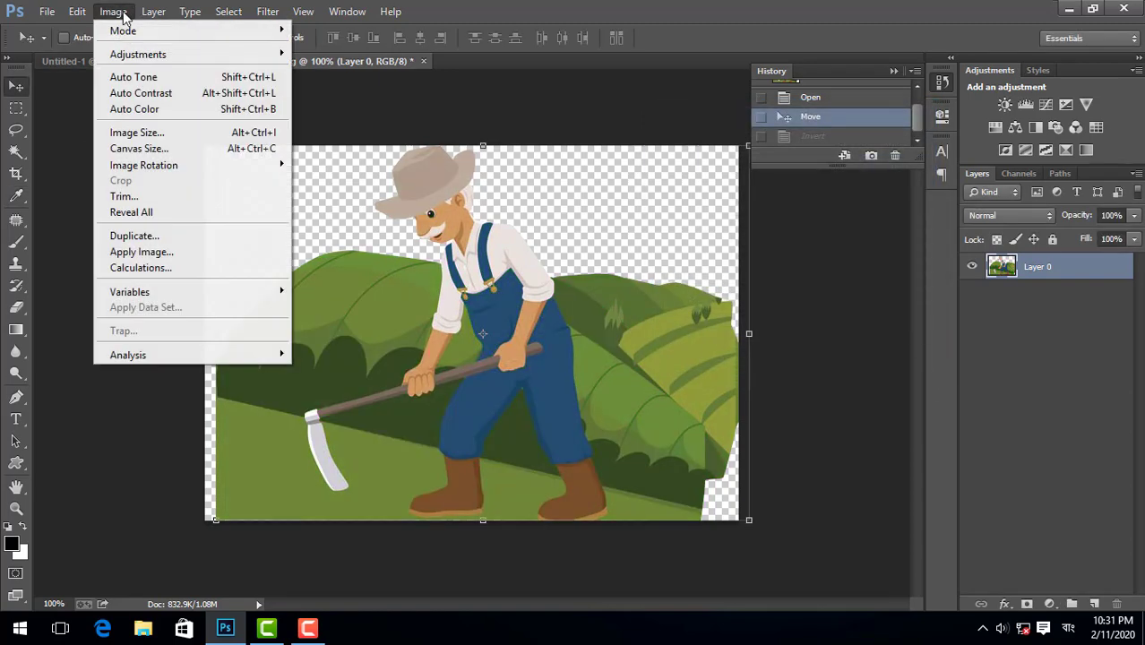
{"action": "mouse_move", "coordinate": [162, 54]}
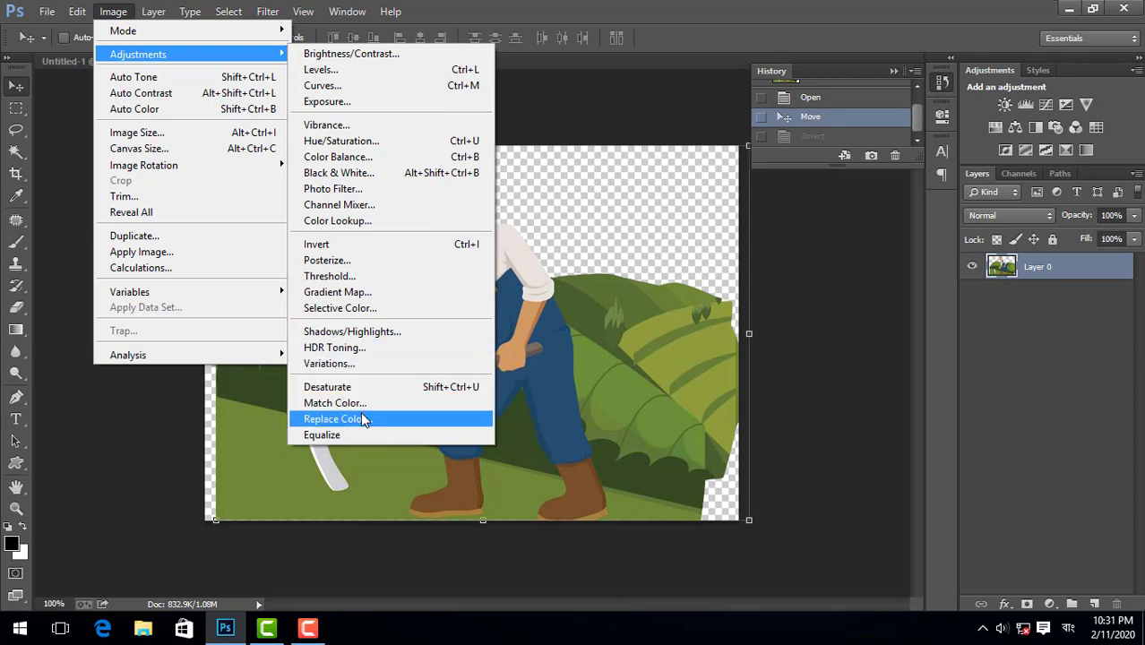
{"action": "left_click", "coordinate": [179, 85]}
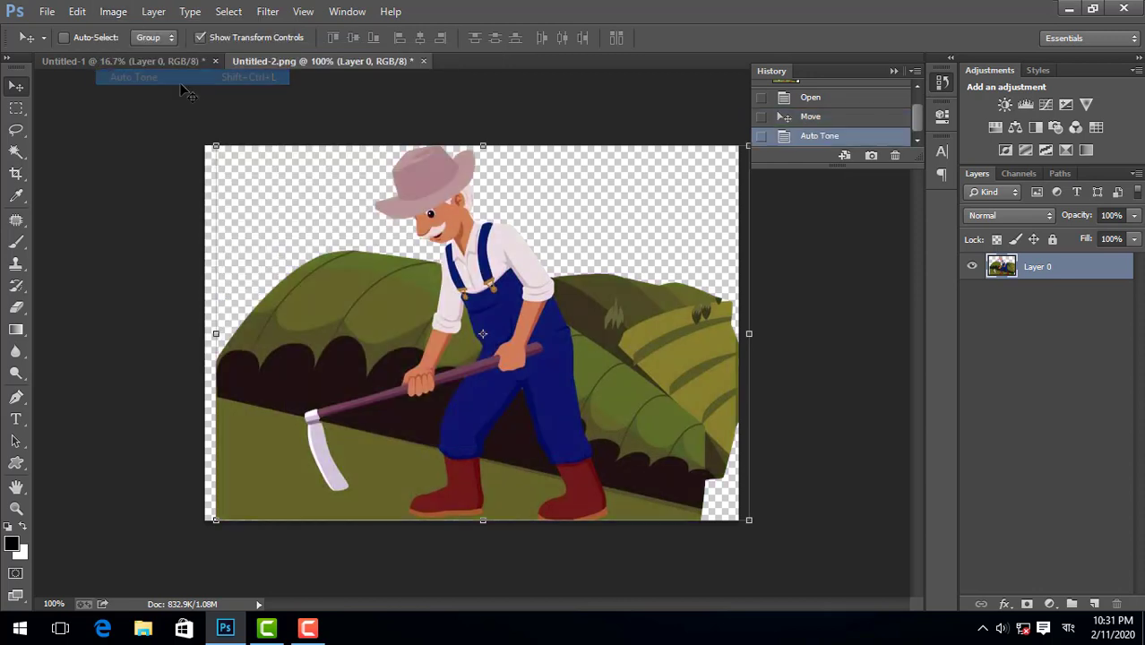
{"action": "left_click", "coordinate": [811, 118]}
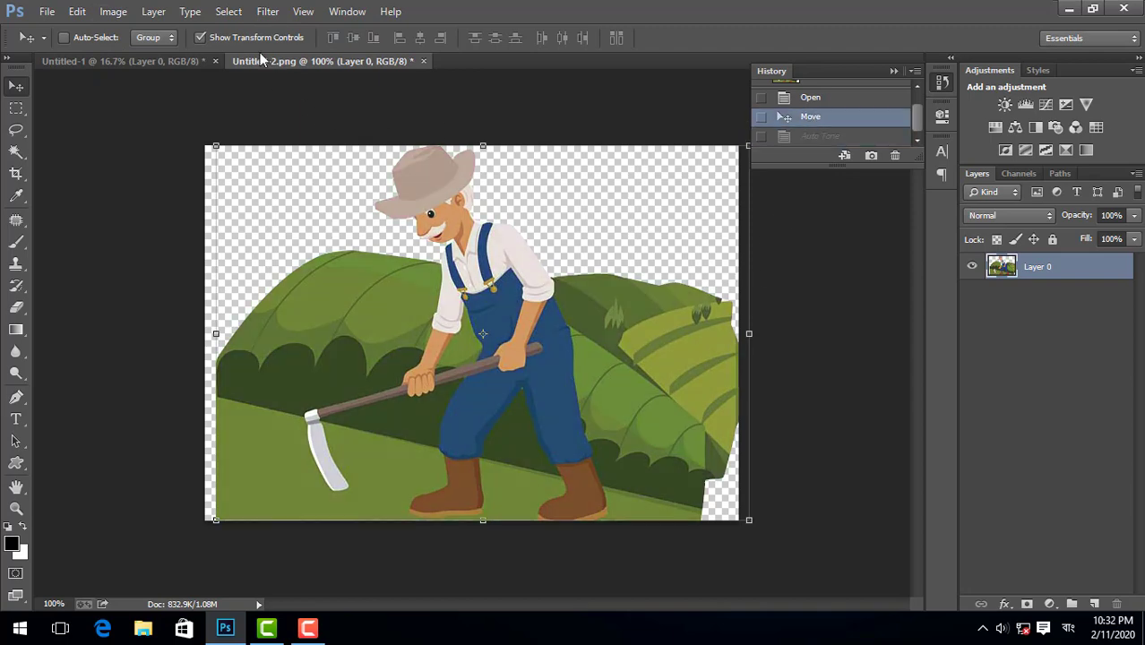
Step: Try a width of 22.64 centimeters in Image Size, view the Fit To presets, and discard the resize
{"action": "left_click", "coordinate": [113, 11]}
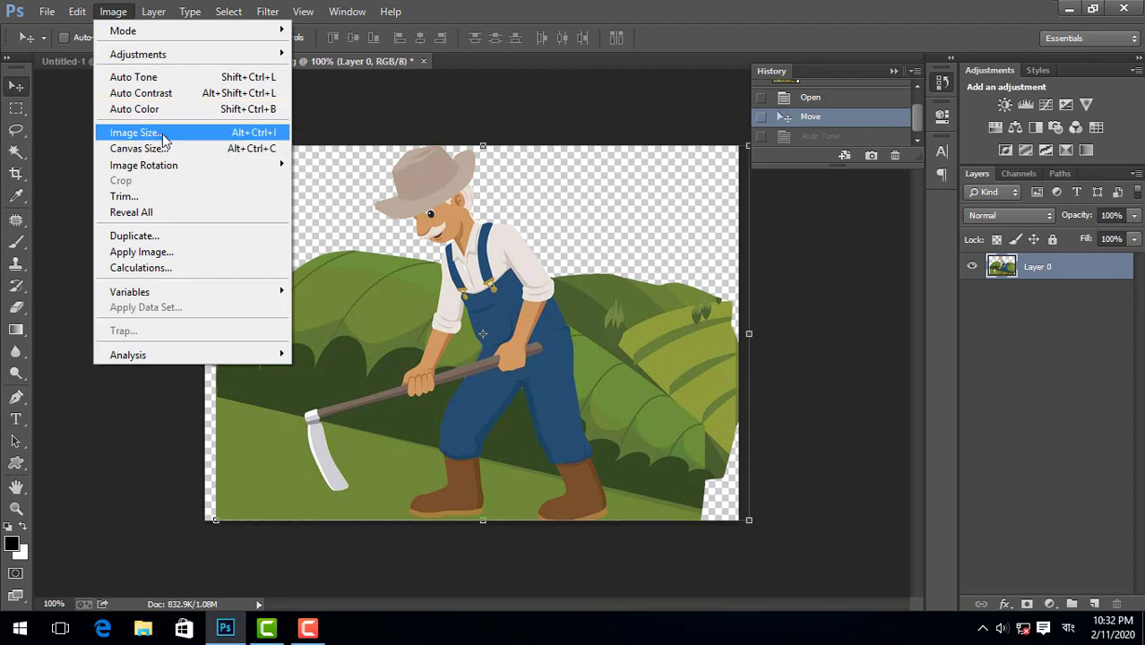
{"action": "left_click", "coordinate": [162, 133]}
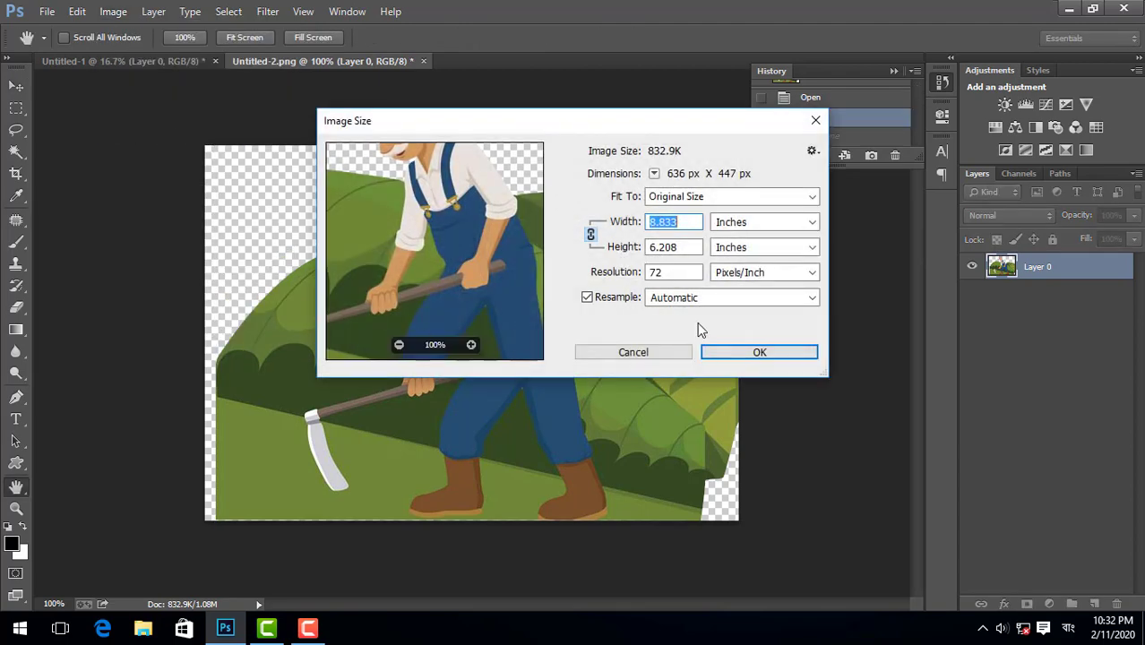
{"action": "left_click_drag", "start_coordinate": [663, 125], "coordinate": [552, 167]}
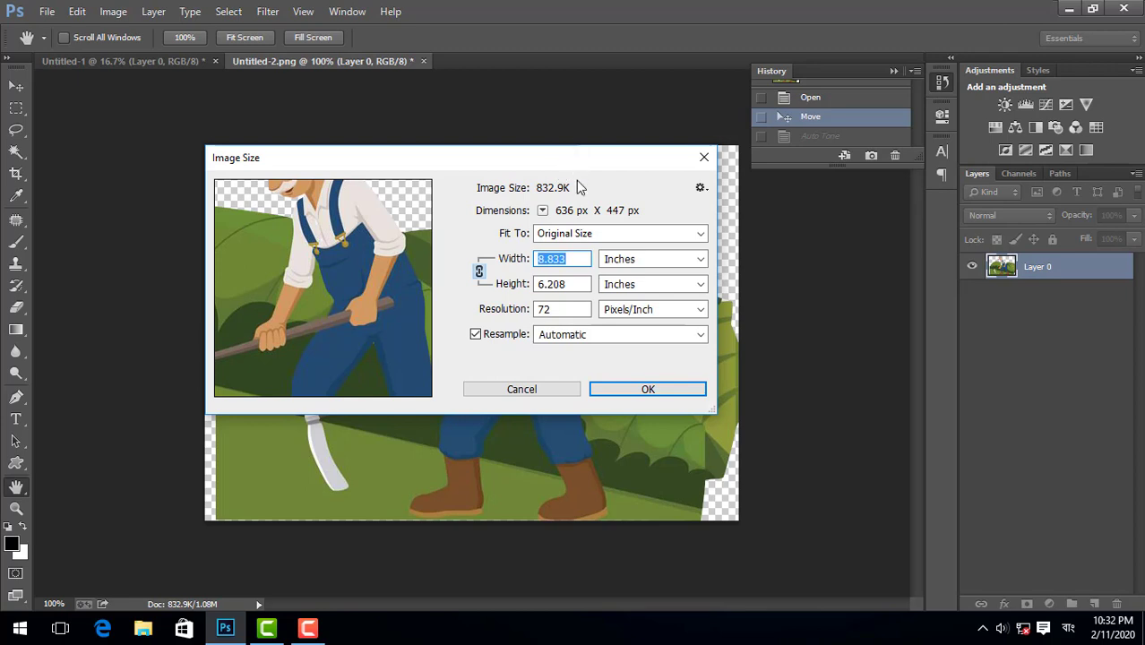
{"action": "scroll", "coordinate": [619, 264], "scroll_direction": "down", "scroll_amount": 1}
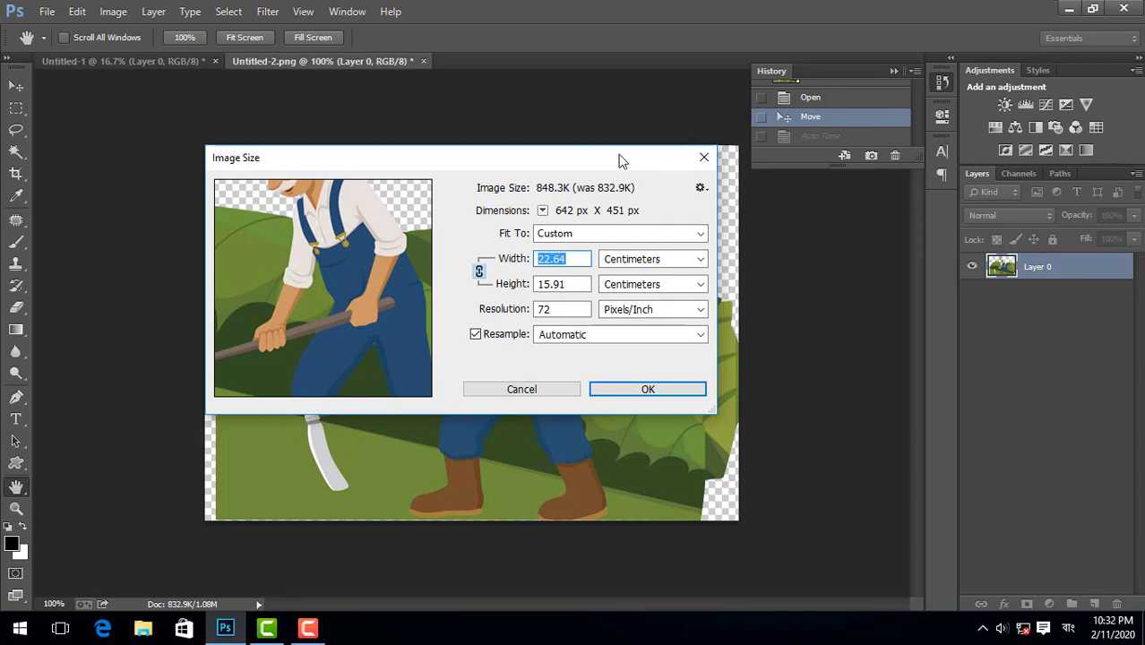
{"action": "mouse_move", "coordinate": [621, 159]}
{"action": "left_mouse_down"}
{"action": "mouse_move", "coordinate": [639, 221]}
{"action": "mouse_move", "coordinate": [602, 162]}
{"action": "mouse_move", "coordinate": [613, 158]}
{"action": "left_mouse_up"}
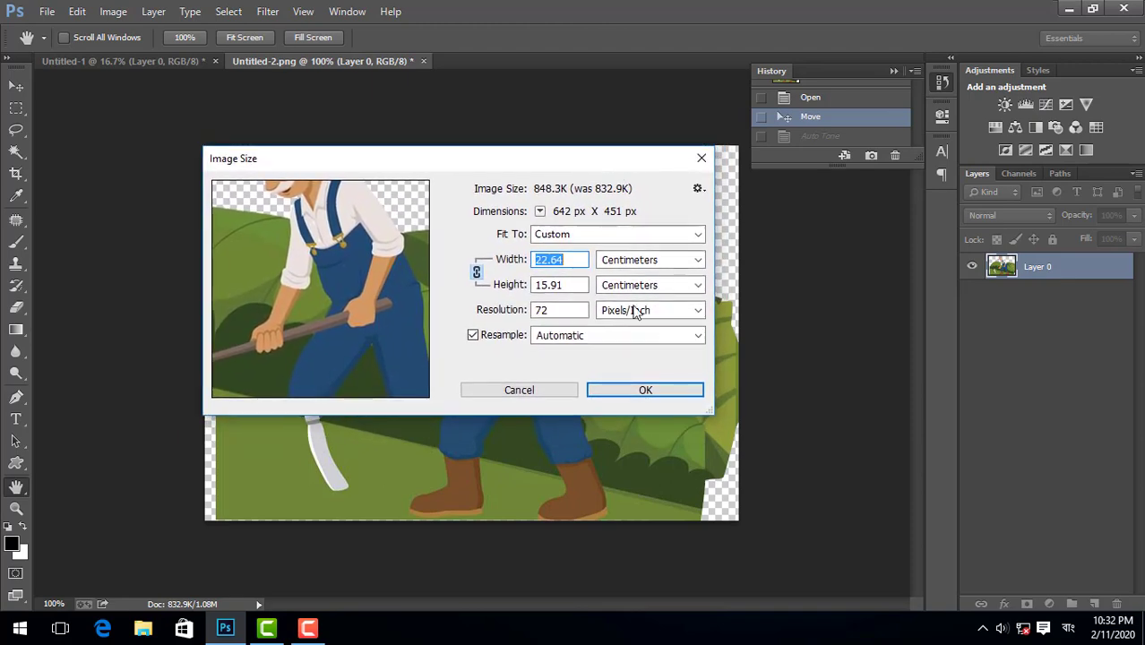
{"action": "left_click", "coordinate": [638, 235]}
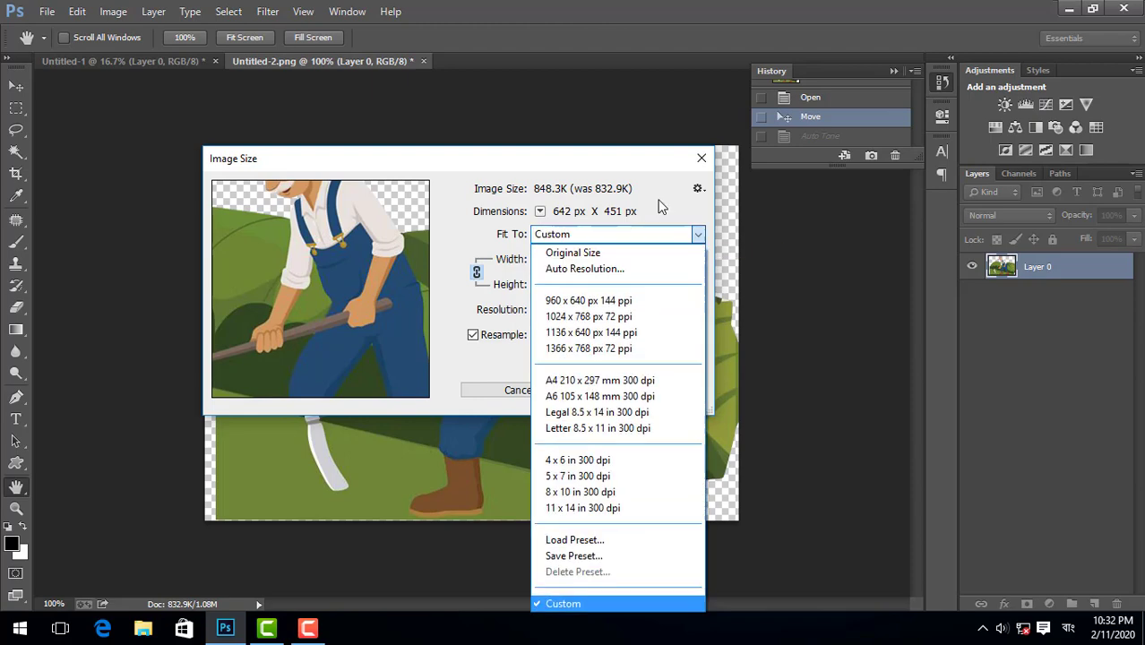
{"action": "left_click", "coordinate": [698, 162]}
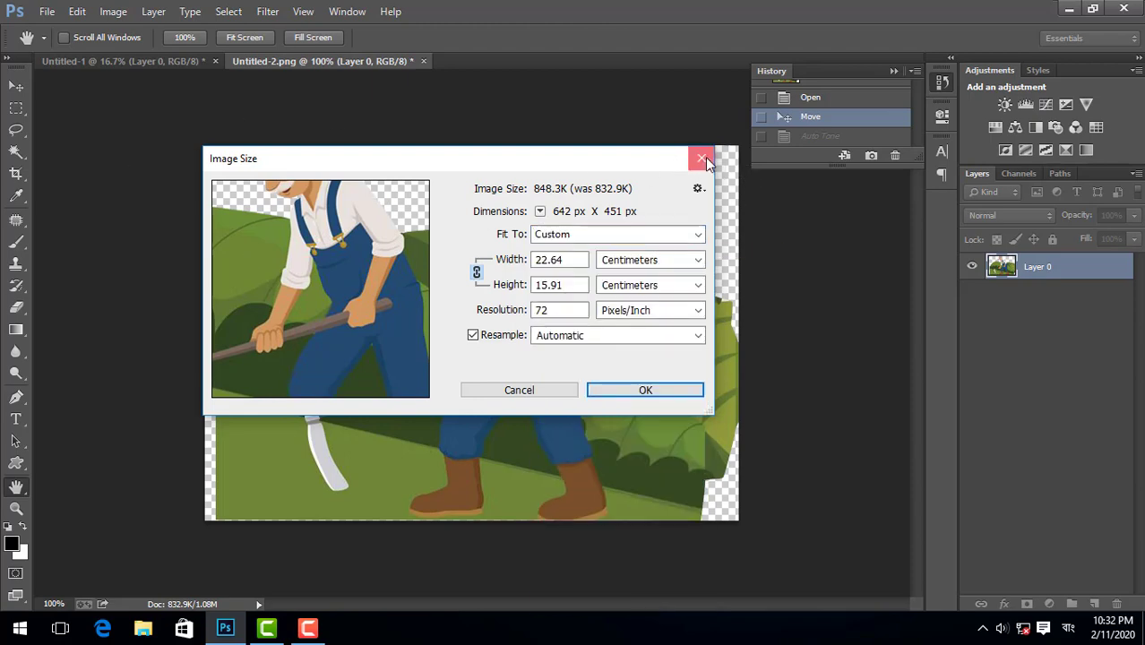
{"action": "left_click", "coordinate": [703, 158]}
Step: Try pixels as the width and height unit in Image Size, select the resolution value, and cancel the resize
{"action": "left_click", "coordinate": [103, 12]}
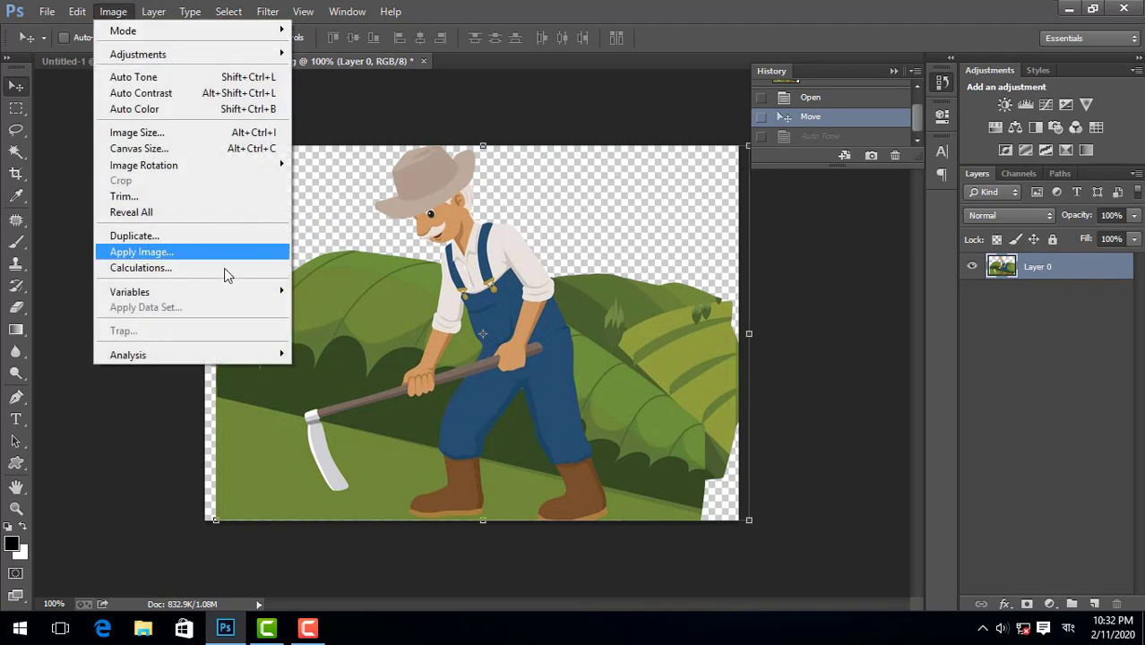
{"action": "mouse_move", "coordinate": [220, 170]}
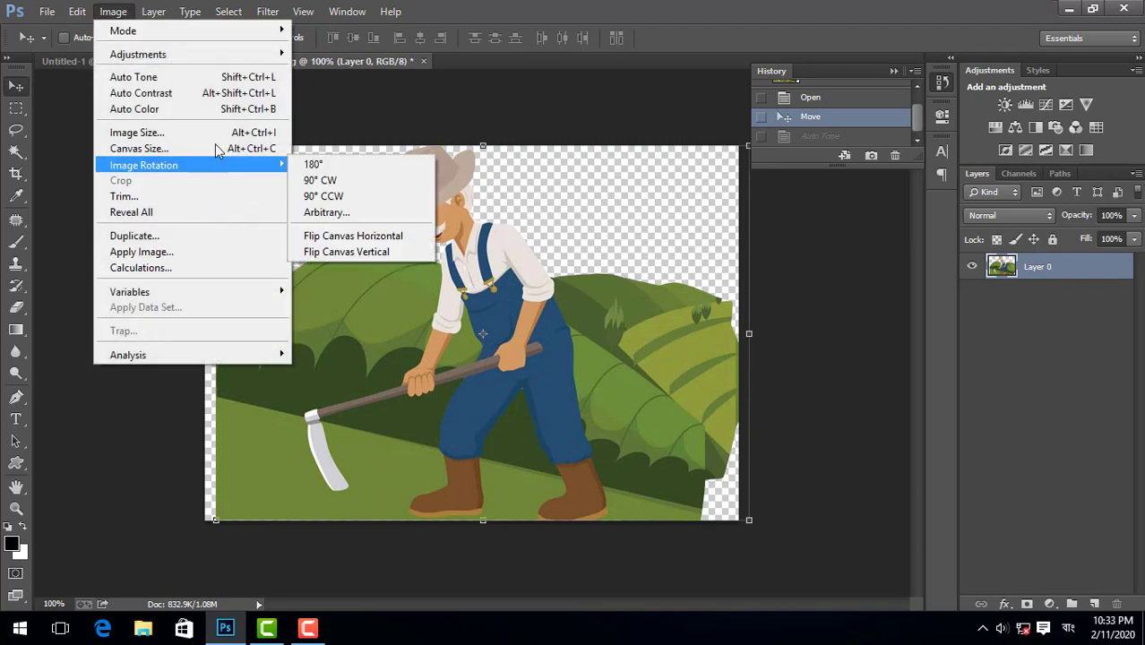
{"action": "left_click", "coordinate": [136, 131]}
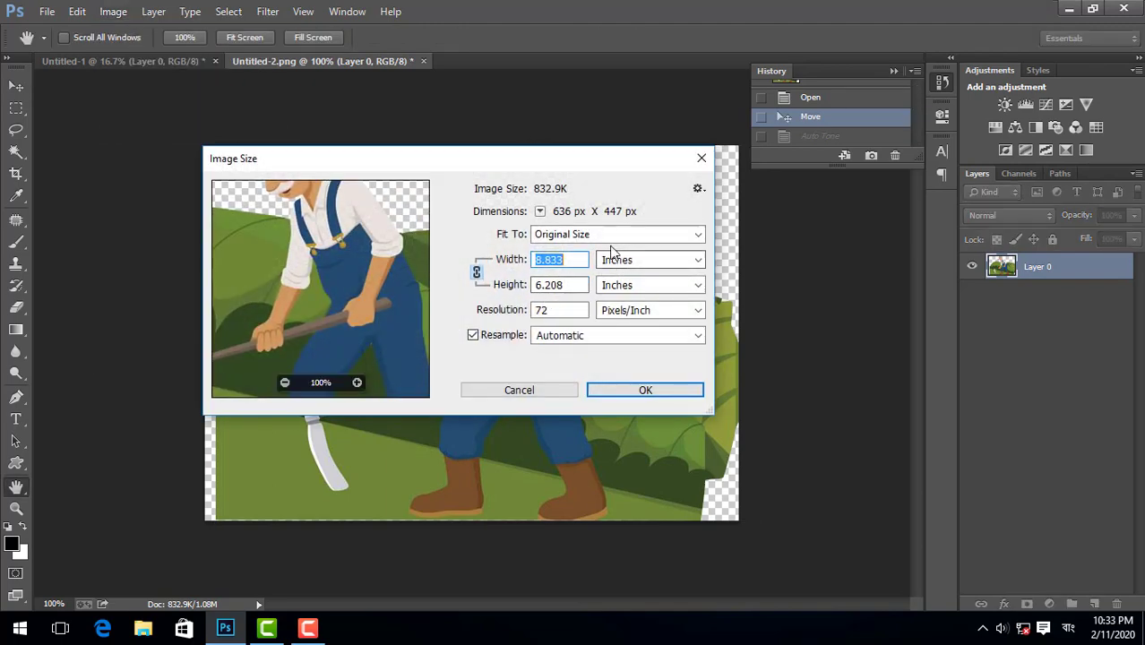
{"action": "left_click", "coordinate": [657, 261]}
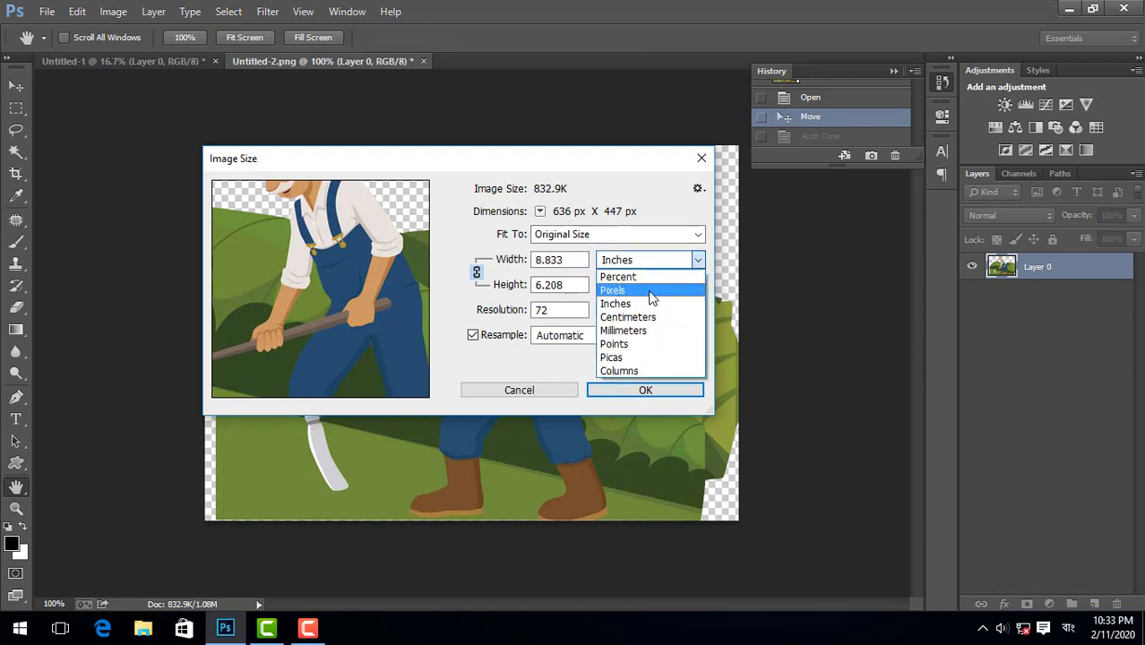
{"action": "left_click", "coordinate": [651, 292]}
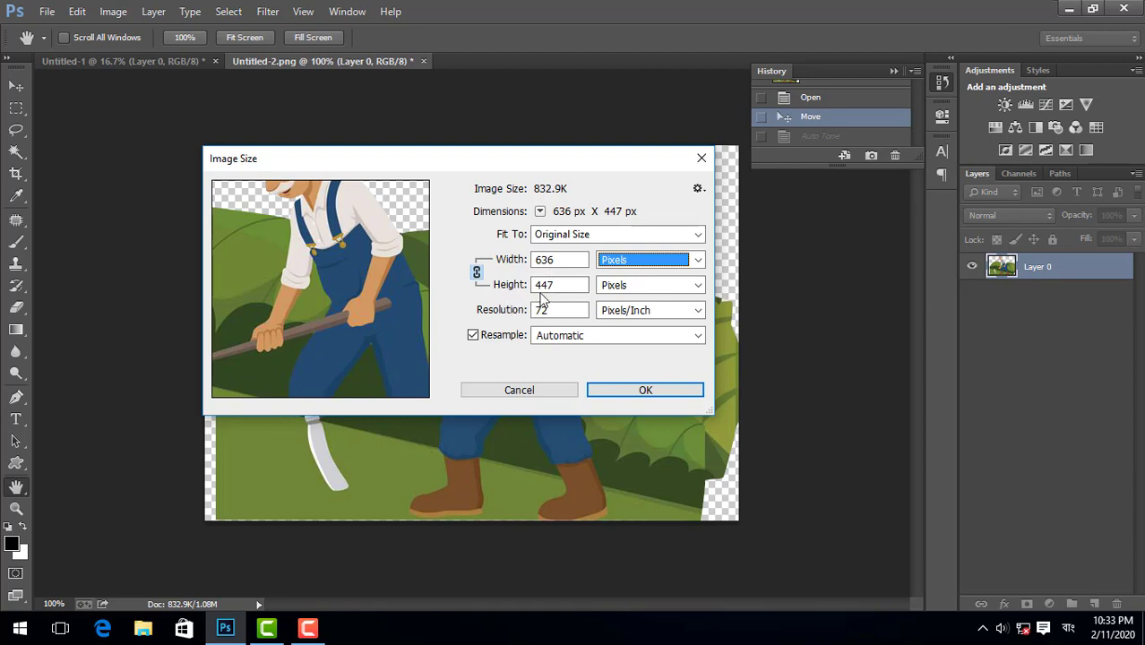
{"action": "left_click", "coordinate": [548, 310]}
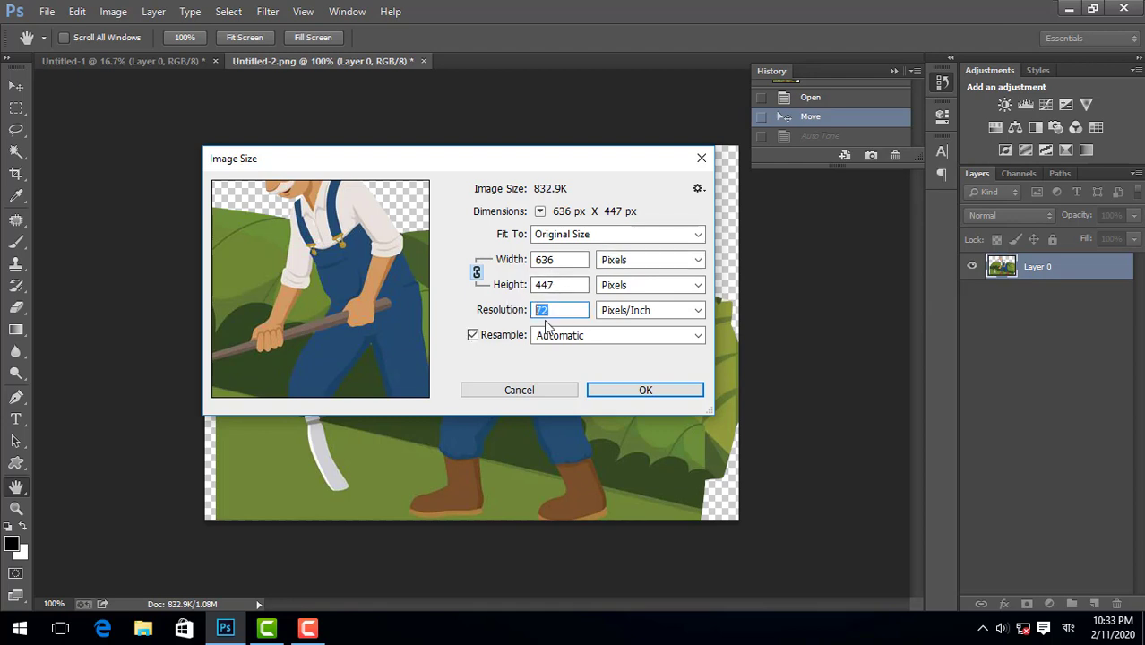
{"action": "left_click", "coordinate": [568, 310]}
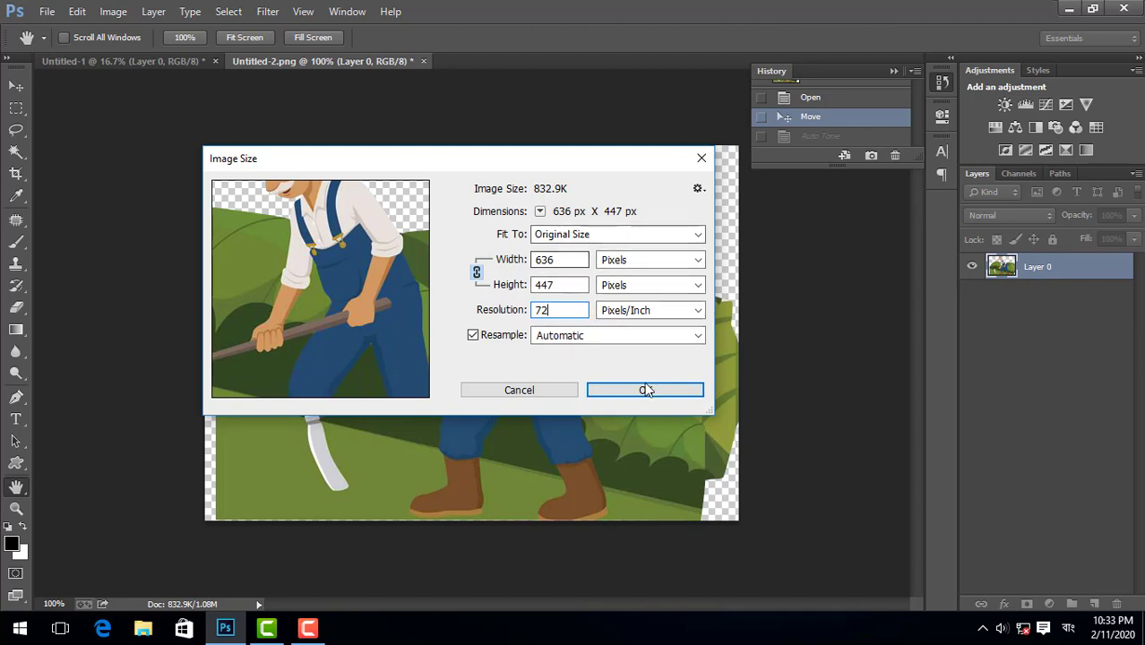
{"action": "left_click", "coordinate": [563, 390]}
{"action": "key", "text": "v"}
Step: Open Canvas Size for the farmer image, try the Relative option on and off, and cancel the dialog
{"action": "left_click", "coordinate": [113, 10]}
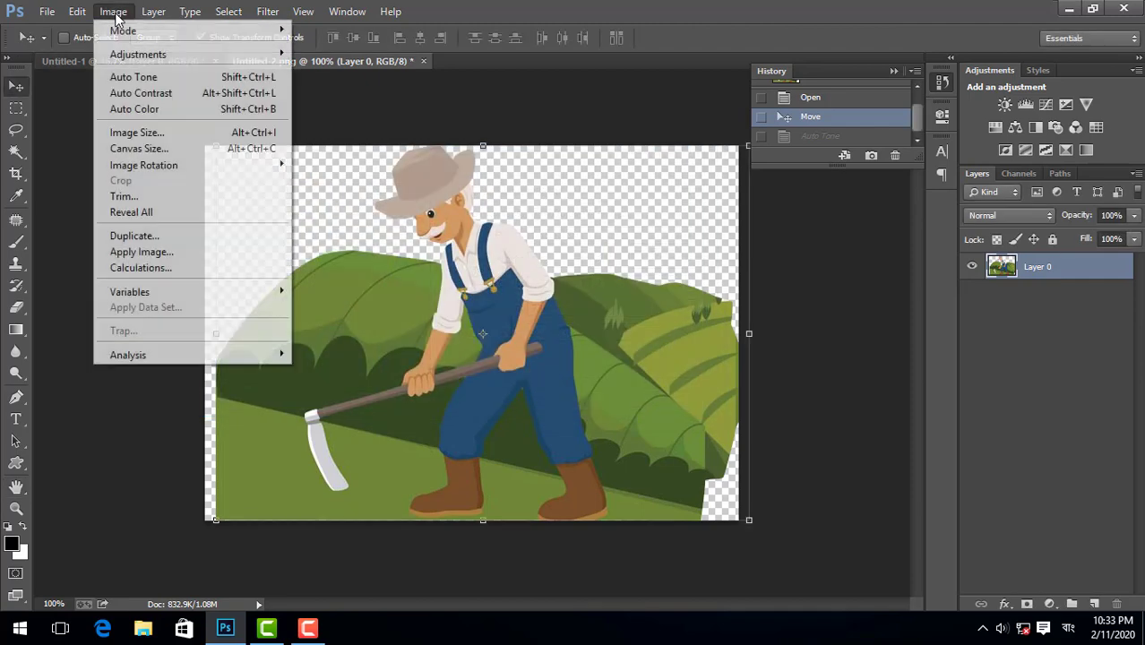
{"action": "mouse_move", "coordinate": [183, 170]}
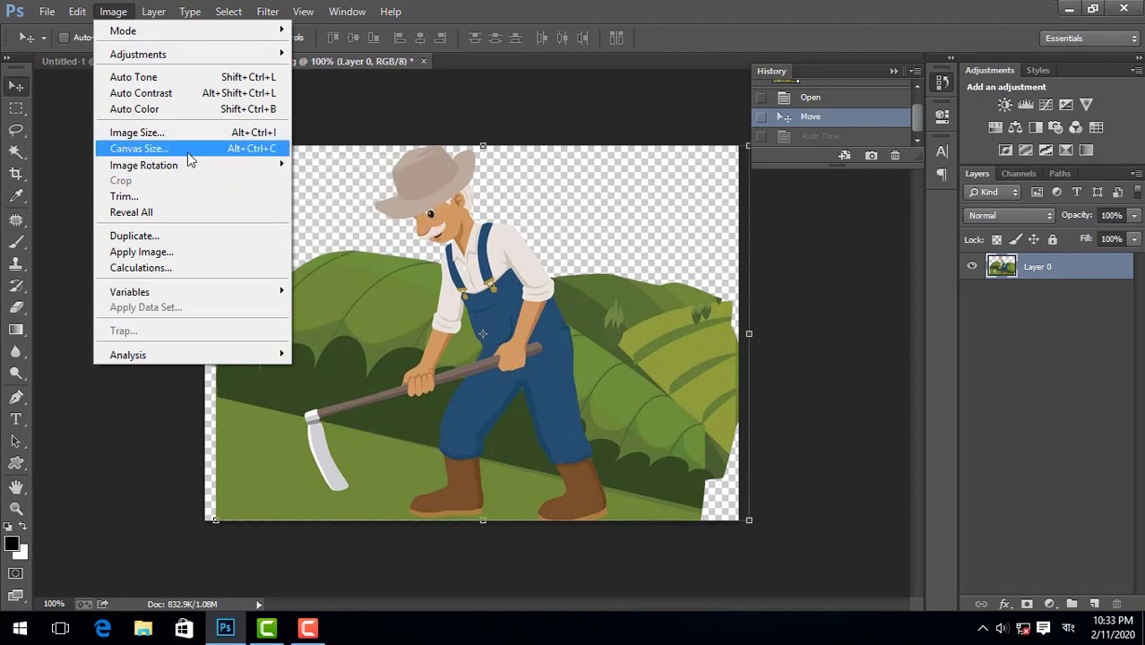
{"action": "left_click", "coordinate": [187, 152]}
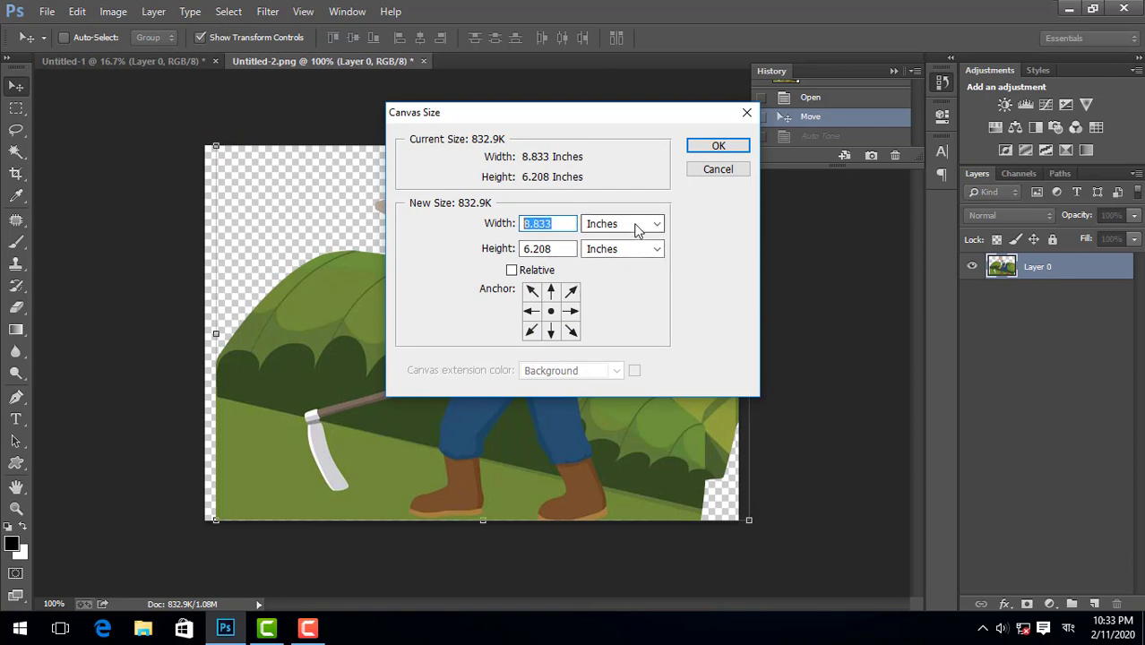
{"action": "left_click", "coordinate": [633, 224]}
{"action": "left_click", "coordinate": [564, 307]}
{"action": "left_click", "coordinate": [512, 270]}
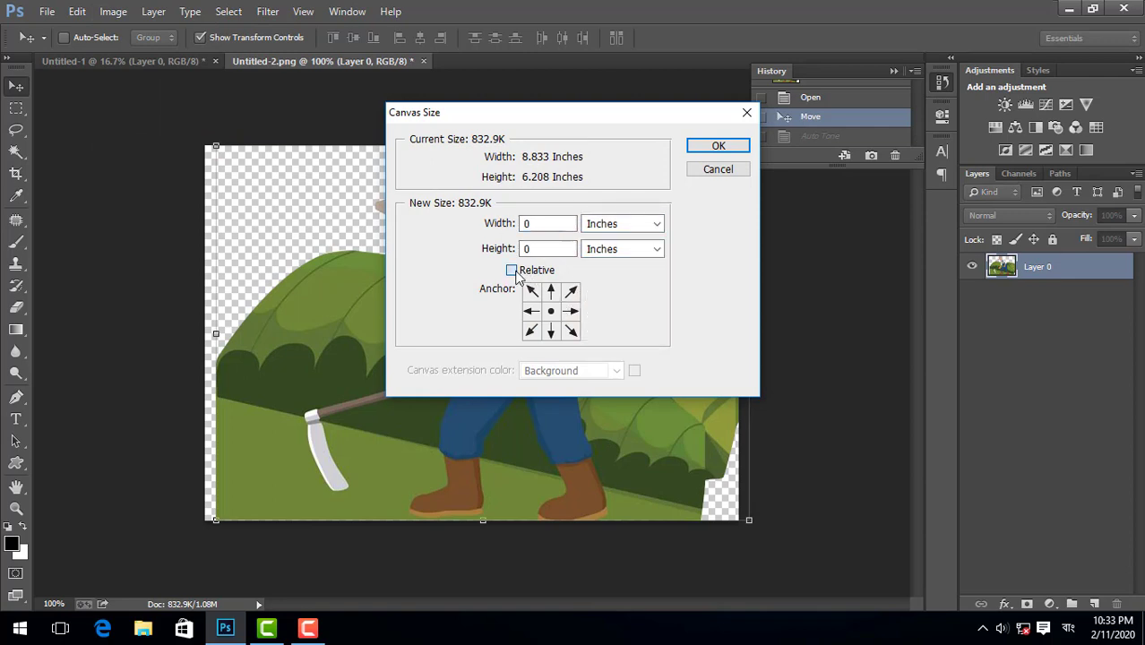
{"action": "left_click", "coordinate": [512, 269]}
{"action": "left_click", "coordinate": [717, 169]}
Step: Rotate the farmer canvas 180° and revert to the Move state in the history
{"action": "left_click", "coordinate": [113, 11]}
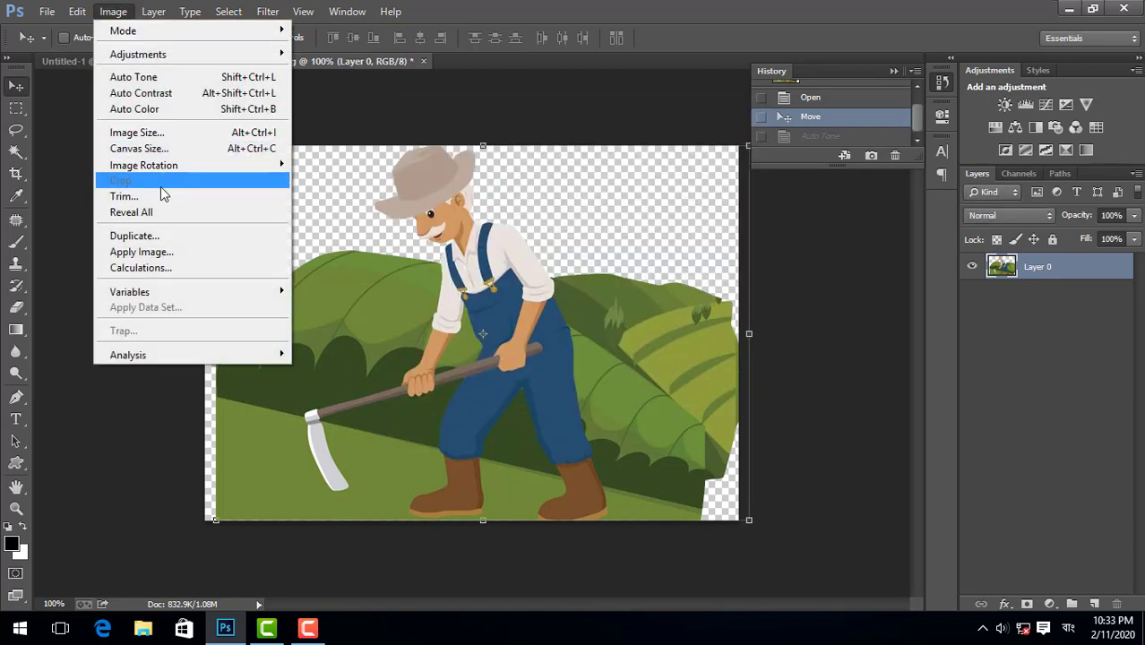
{"action": "mouse_move", "coordinate": [163, 173]}
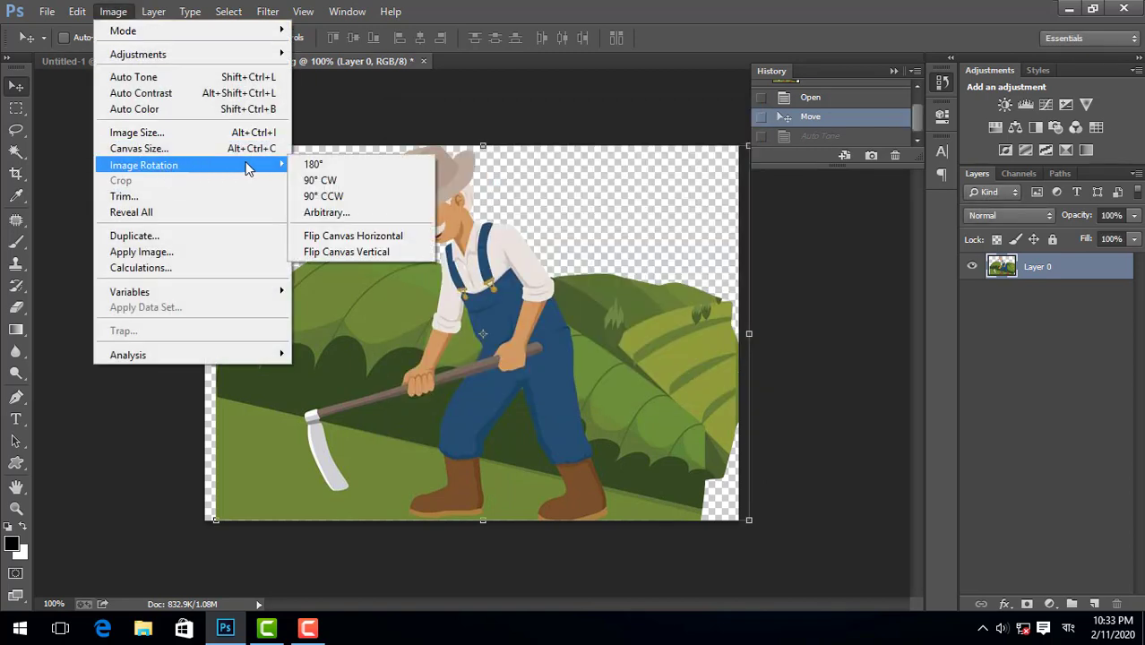
{"action": "left_click", "coordinate": [330, 165]}
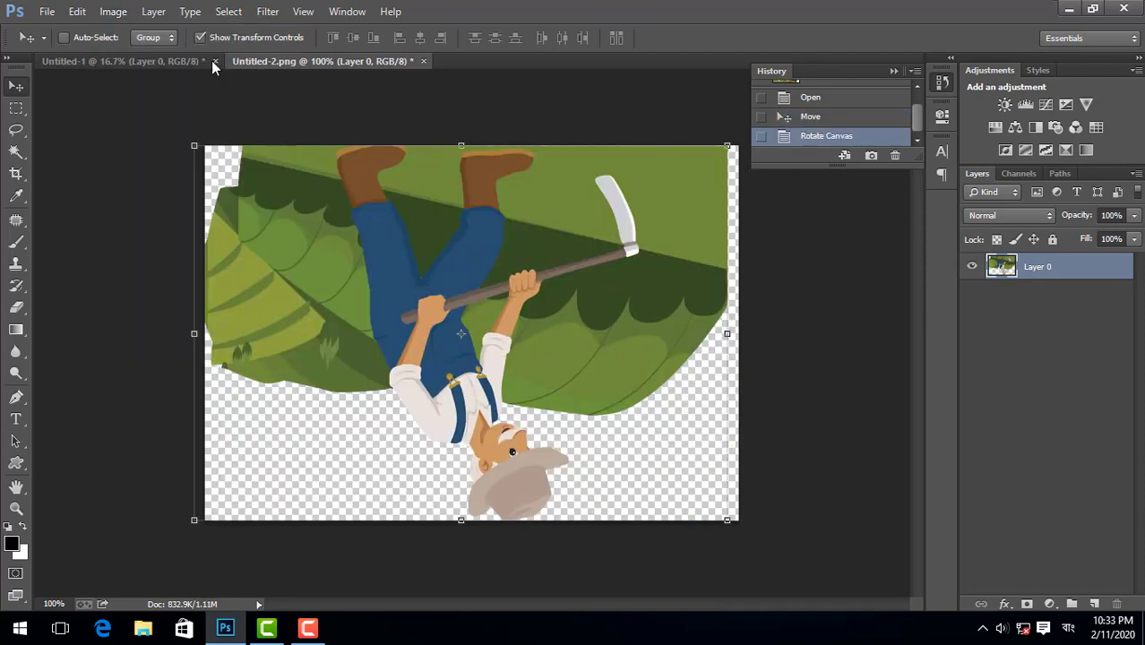
{"action": "left_click", "coordinate": [842, 117]}
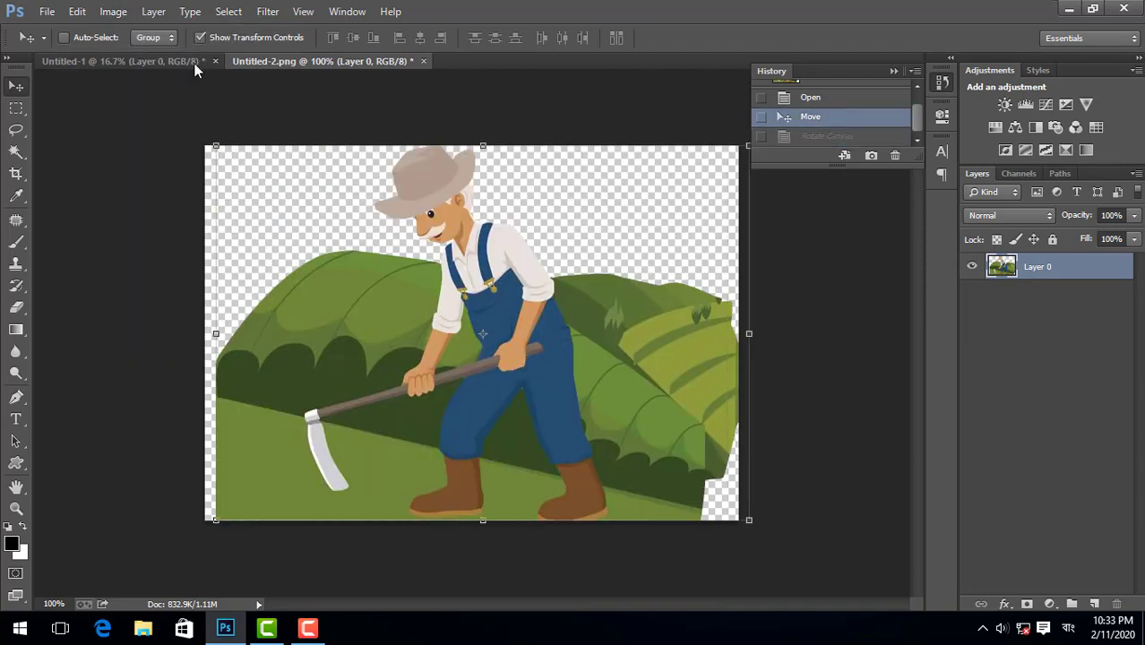
Step: Duplicate the farmer image as a new document named Untitled-2 copy
{"action": "left_click", "coordinate": [113, 11]}
{"action": "mouse_move", "coordinate": [130, 32]}
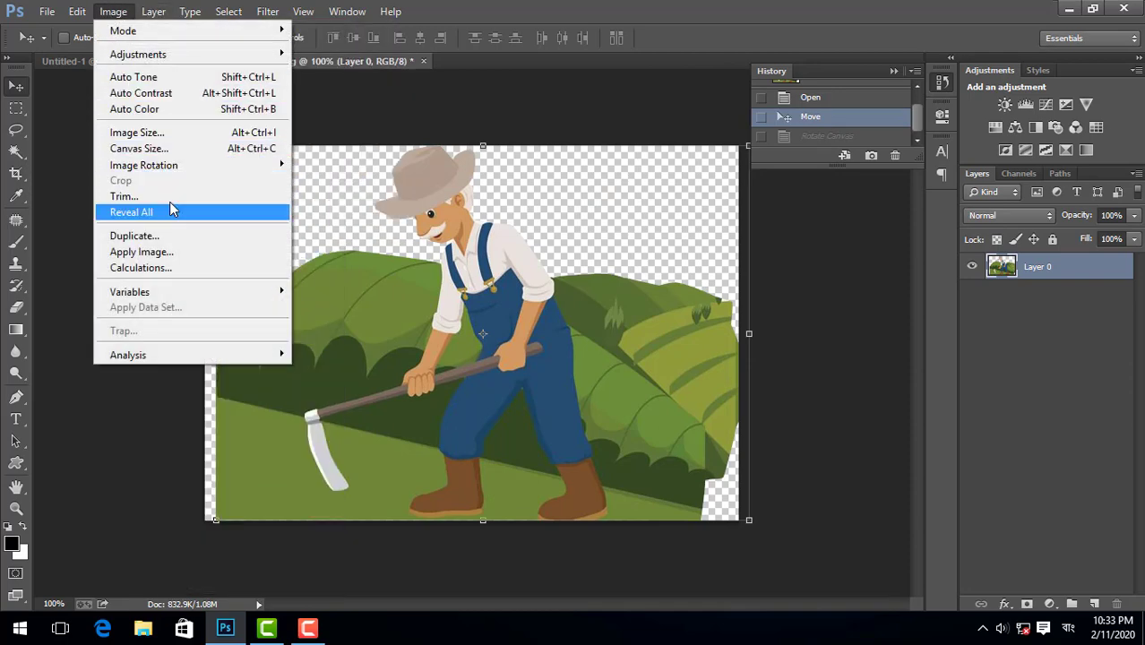
{"action": "mouse_move", "coordinate": [162, 178]}
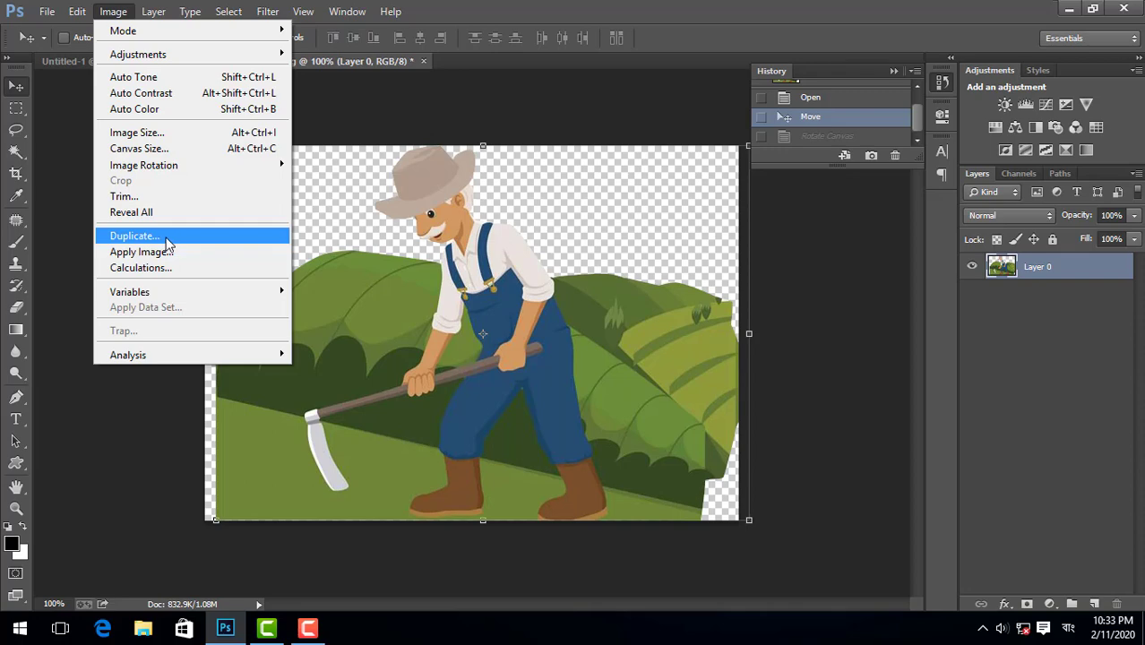
{"action": "left_click", "coordinate": [166, 237]}
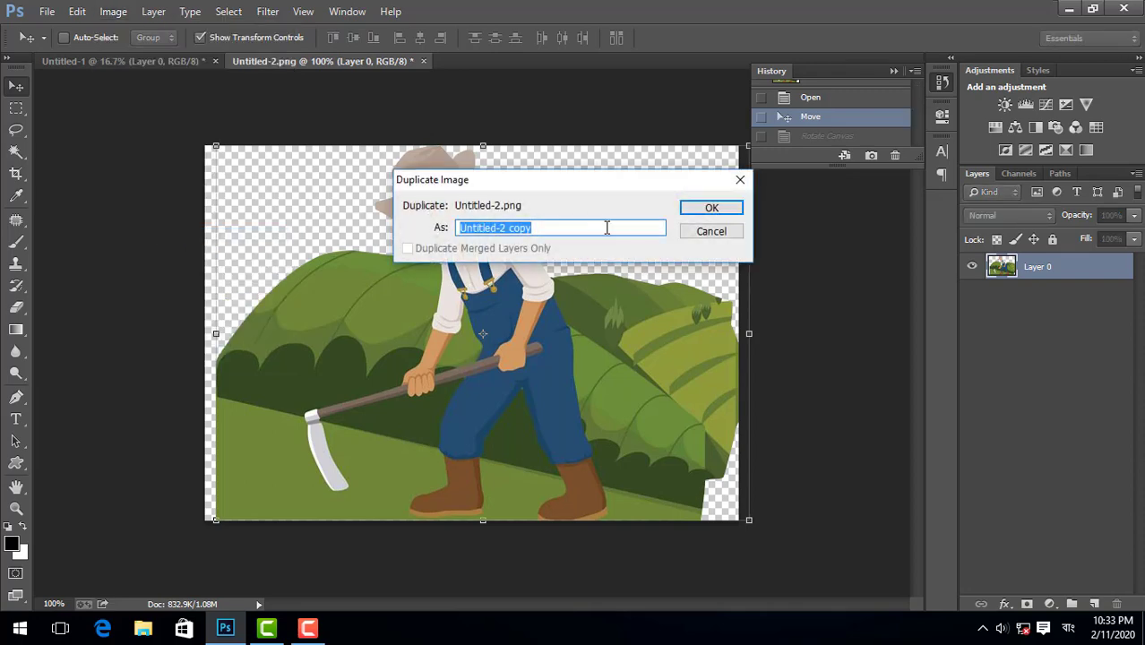
{"action": "left_click", "coordinate": [711, 209]}
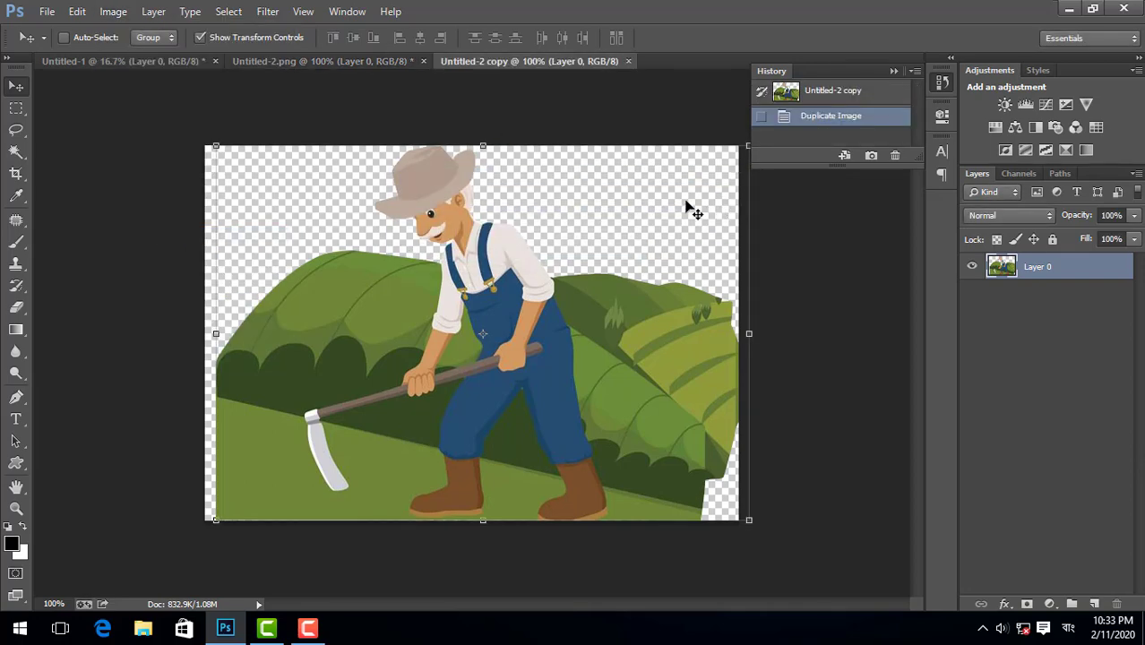
Step: Move the farmer layer in the duplicate, revert and restore that move in the history, and shift the layer back down and slightly right
{"action": "left_click_drag", "start_coordinate": [453, 348], "coordinate": [430, 316]}
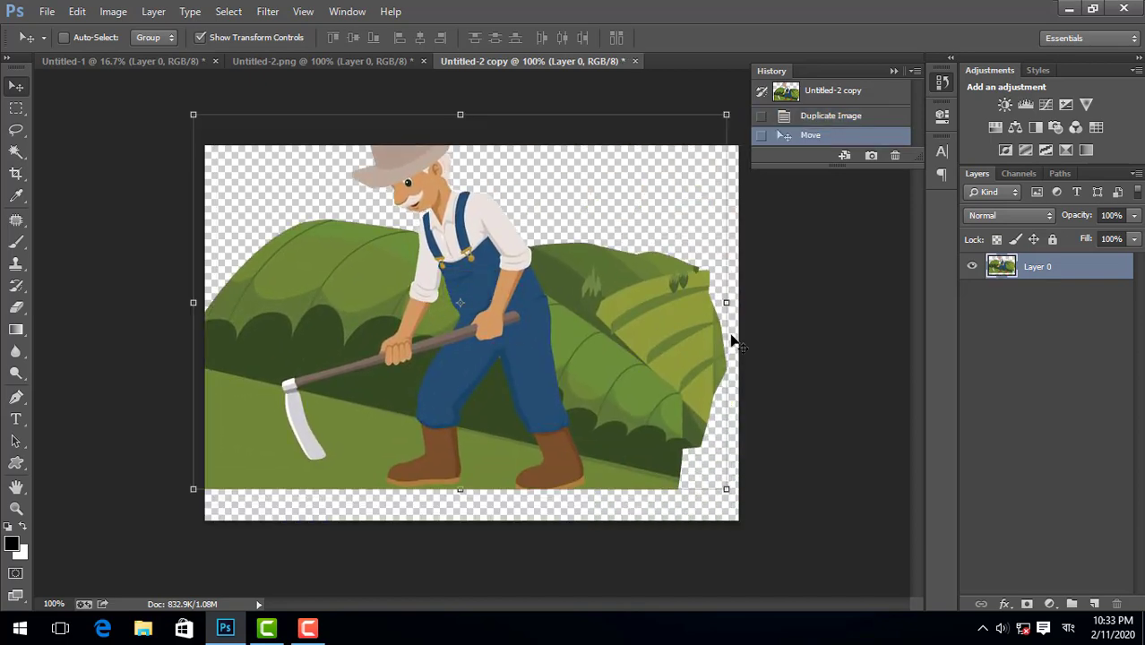
{"action": "left_click", "coordinate": [828, 117]}
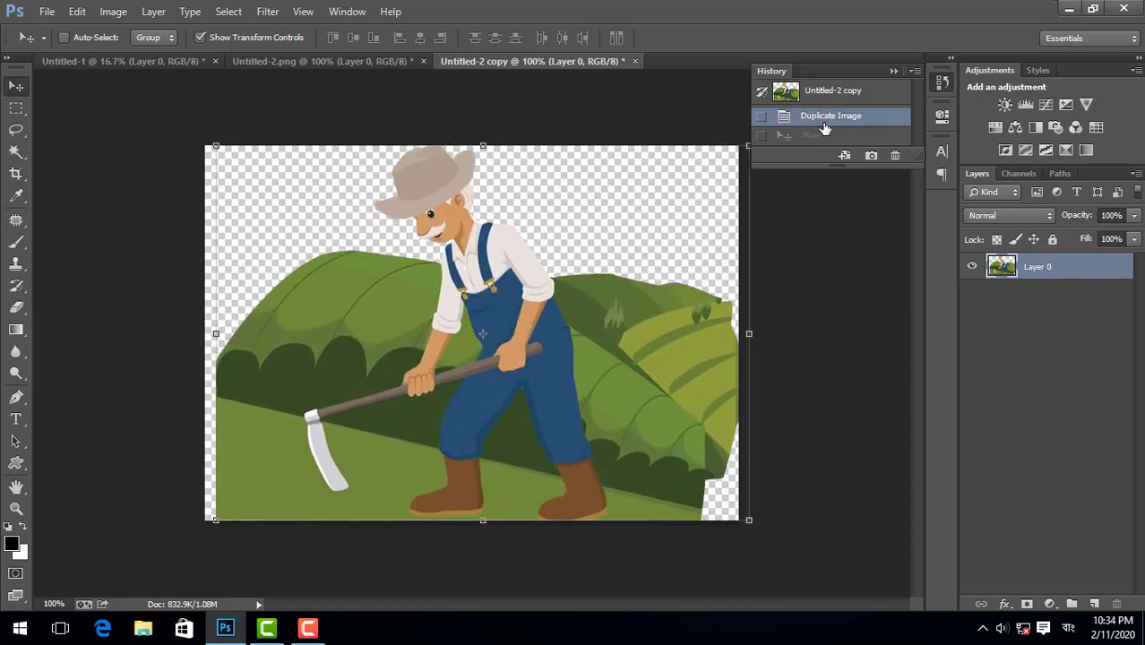
{"action": "left_click", "coordinate": [818, 135]}
{"action": "left_click_drag", "start_coordinate": [681, 377], "coordinate": [560, 441]}
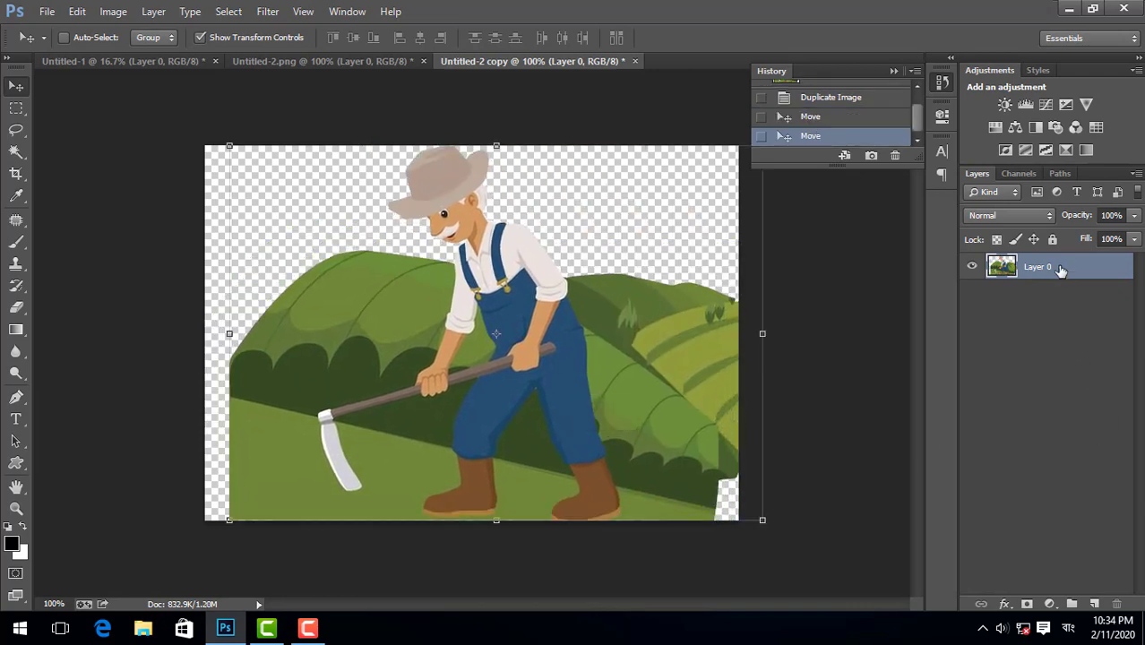
Step: Open and cancel the Layer Style dialog for Layer 0, and duplicate the layer as Layer 0 copy within the same document
{"action": "double_click", "coordinate": [1060, 271]}
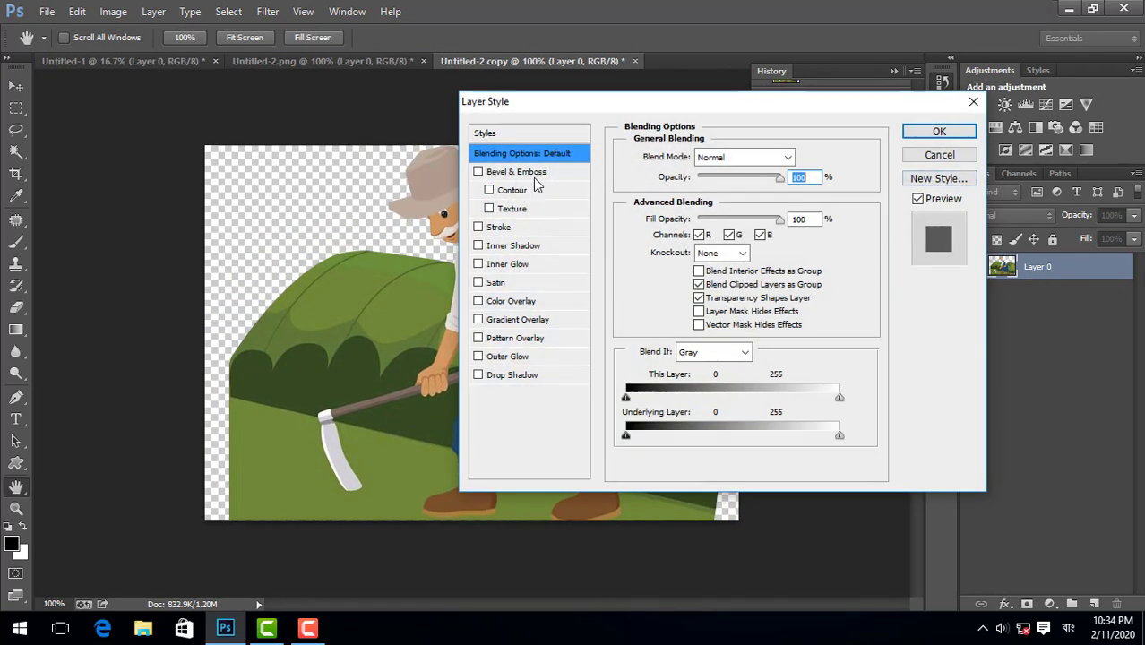
{"action": "left_click", "coordinate": [940, 154]}
{"action": "right_click", "coordinate": [1042, 268]}
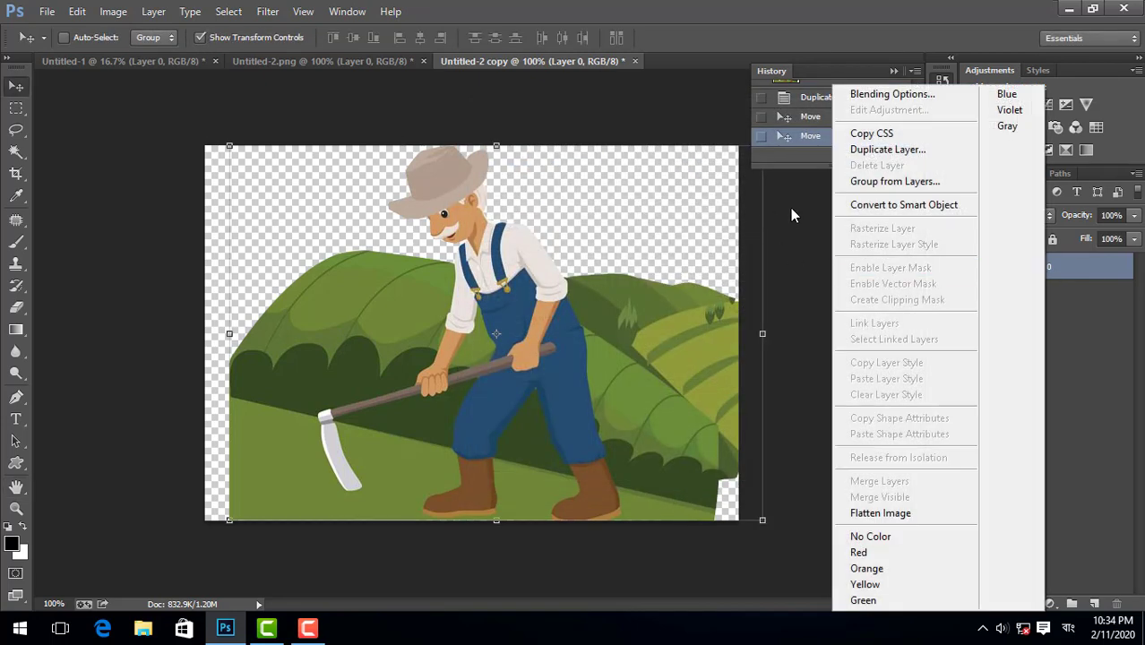
{"action": "left_click", "coordinate": [885, 150]}
{"action": "left_click", "coordinate": [717, 189]}
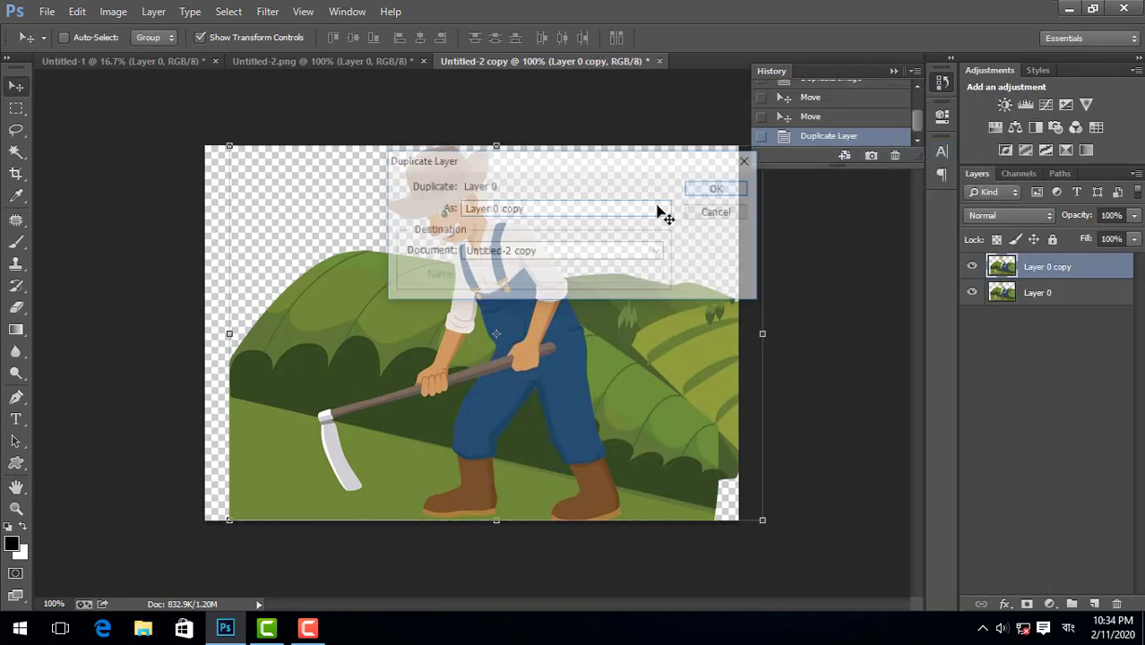
Step: Try shifting Layer 0 copy to the right of the original farmer, and undo the move
{"action": "left_click_drag", "start_coordinate": [370, 313], "coordinate": [479, 303]}
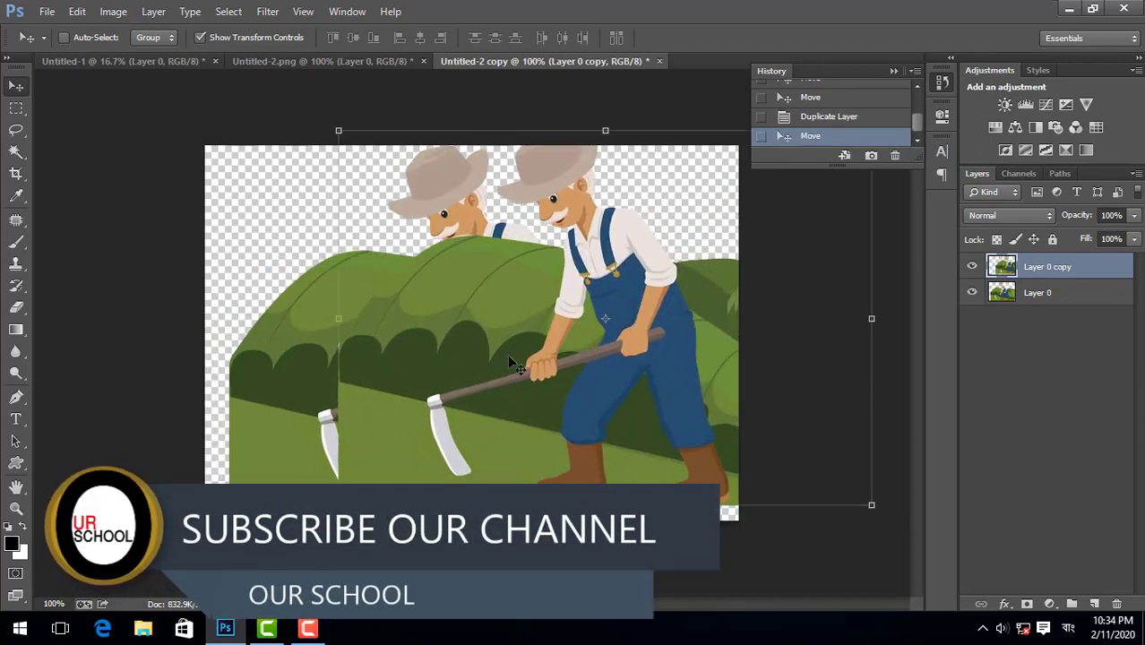
{"action": "left_click", "coordinate": [112, 11]}
{"action": "left_click", "coordinate": [343, 96]}
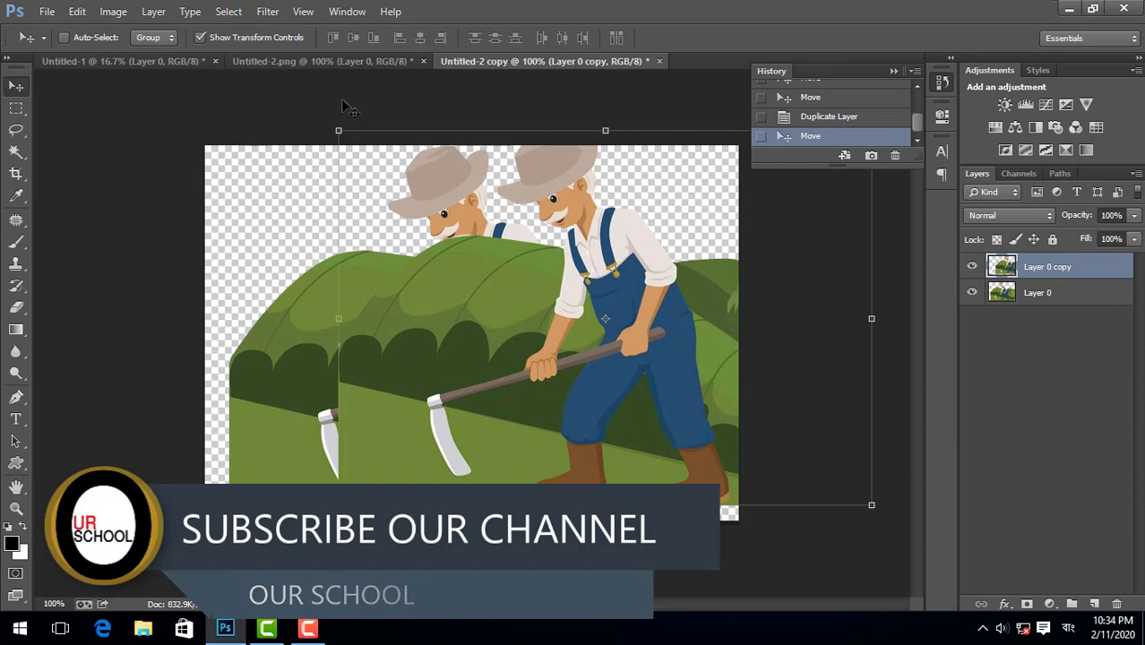
{"action": "key", "text": "ctrl+z"}
Step: Preview Apply Image on Layer 0 copy with the merged source and Multiply blending, and cancel the dialog
{"action": "left_click", "coordinate": [114, 12]}
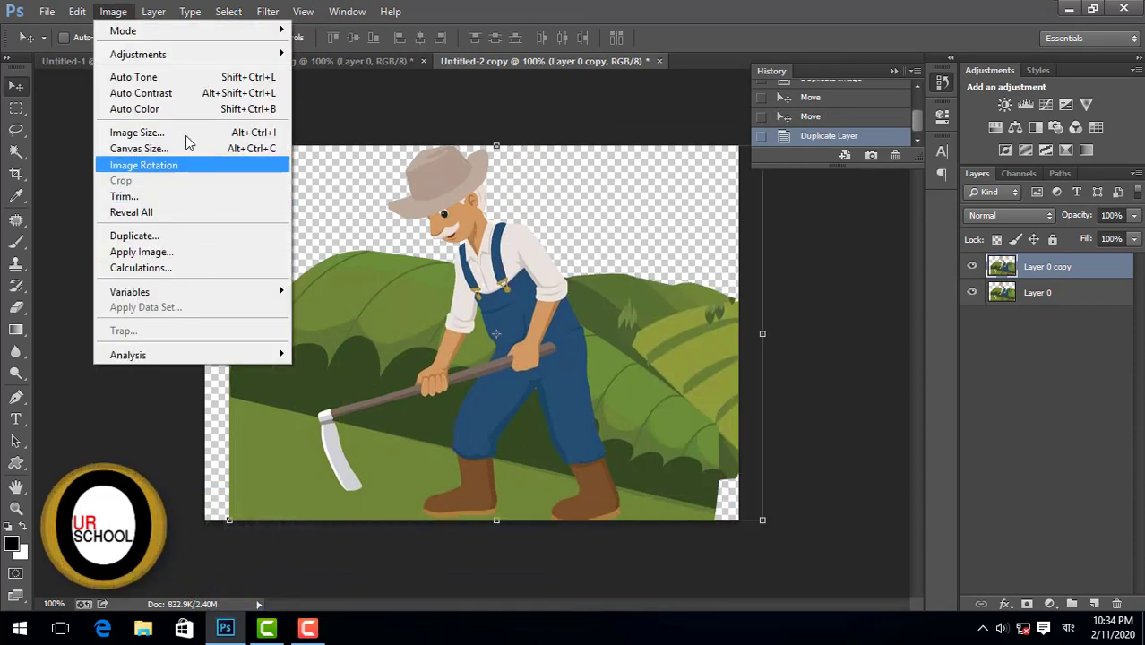
{"action": "left_click", "coordinate": [182, 256]}
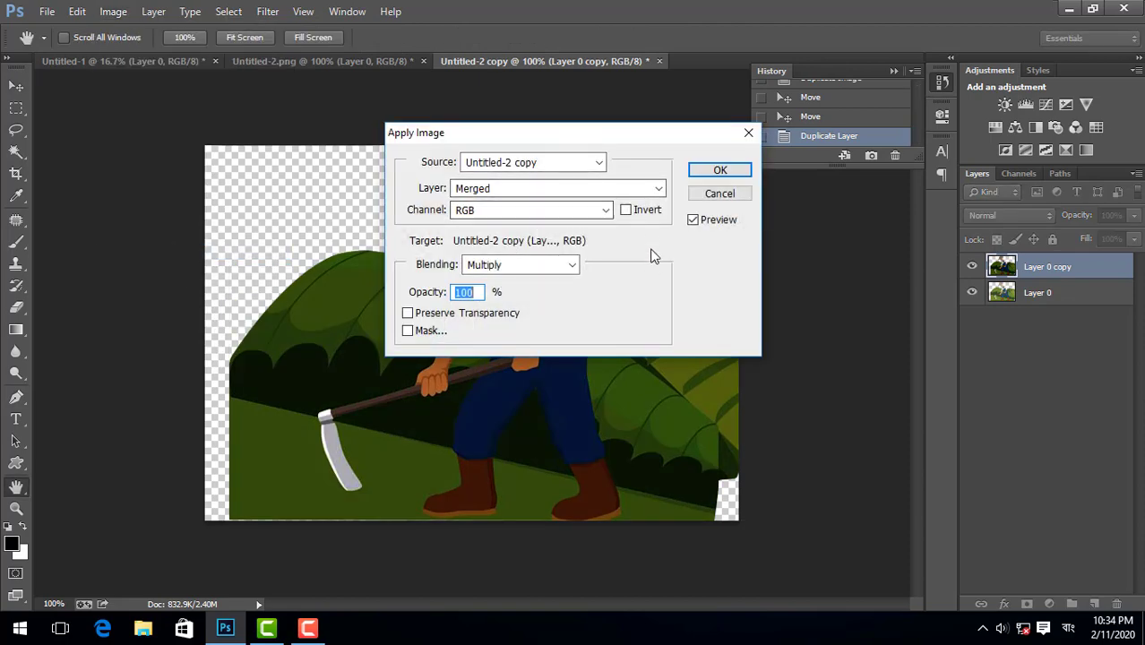
{"action": "left_click", "coordinate": [719, 193]}
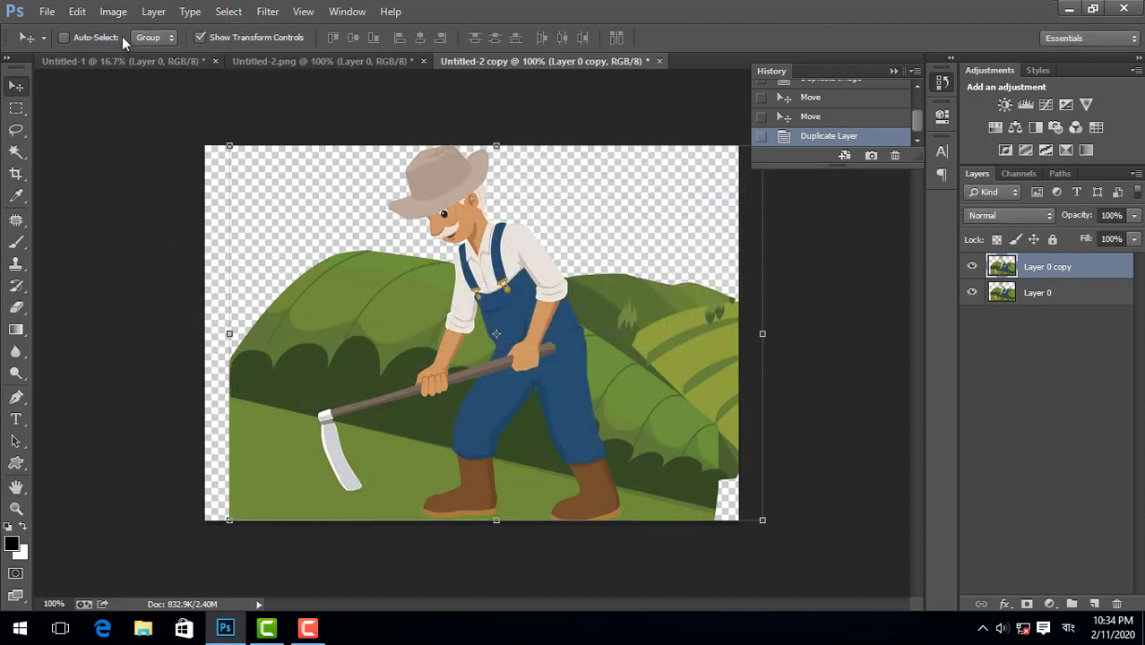
{"action": "left_click", "coordinate": [112, 12]}
{"action": "mouse_move", "coordinate": [179, 296]}
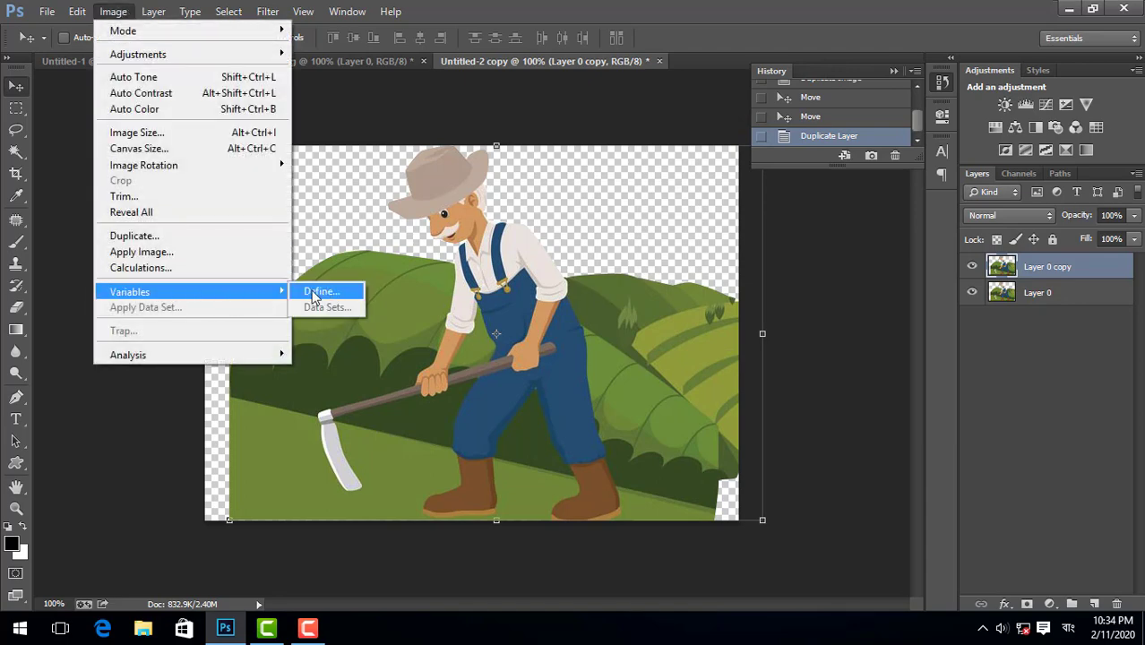
{"action": "mouse_move", "coordinate": [158, 14]}
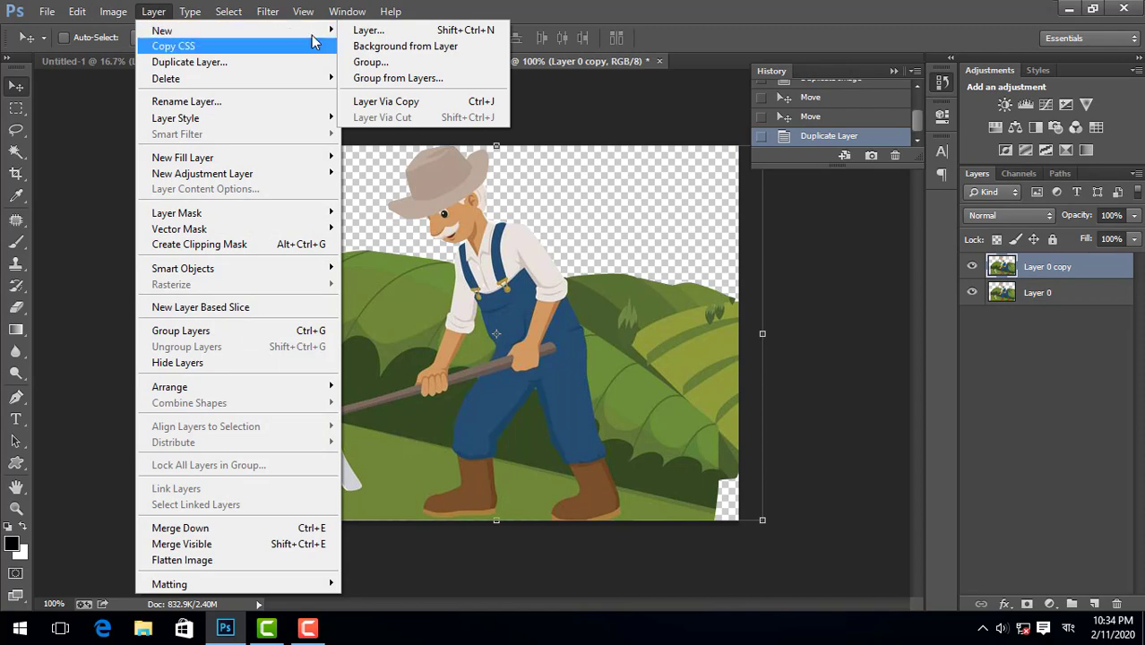
{"action": "mouse_move", "coordinate": [319, 31]}
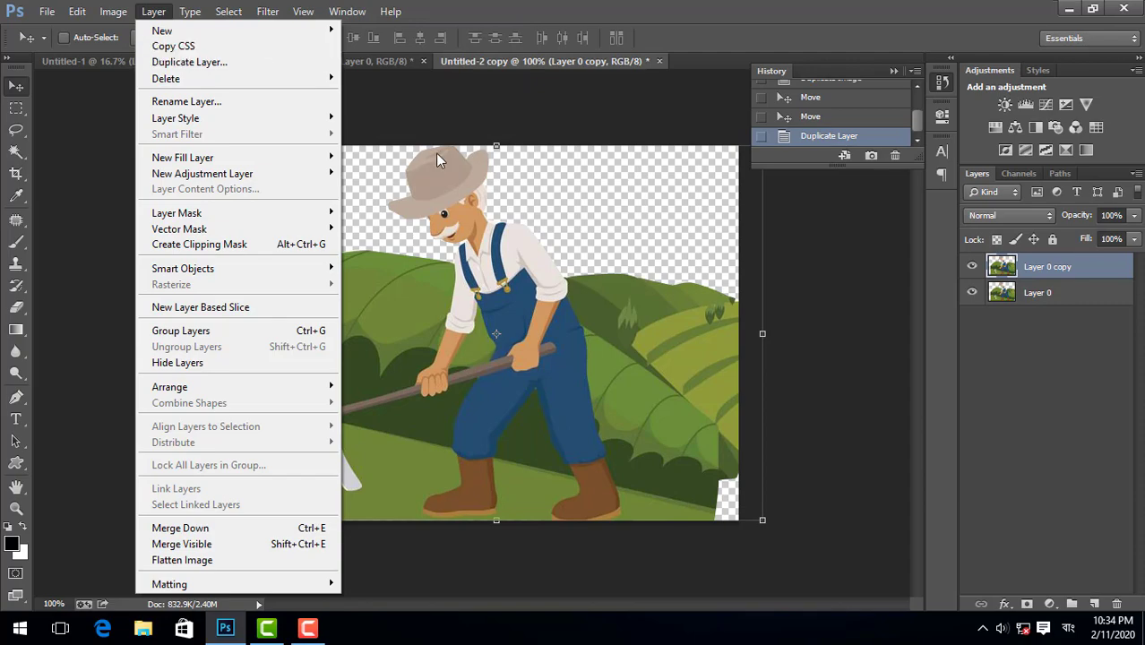
{"action": "left_click", "coordinate": [1, 106]}
Step: Start opening a file and browse the F:, D: and C: drives and the ALL PIC folder for a suitable picture
{"action": "left_click", "coordinate": [46, 13]}
{"action": "left_click", "coordinate": [63, 43]}
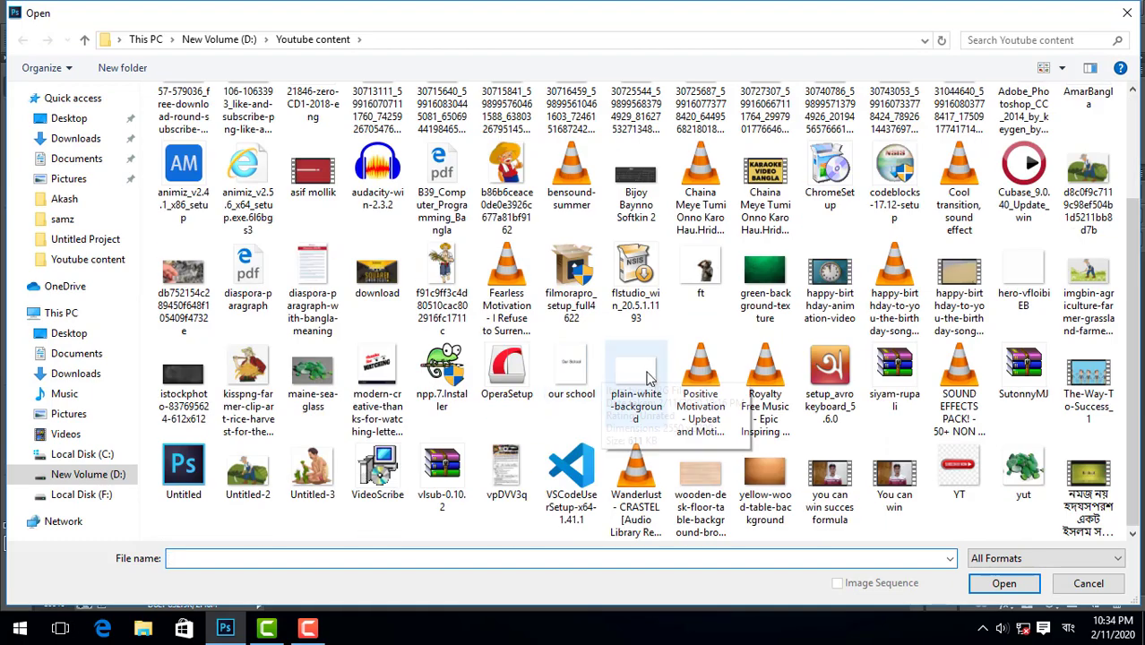
{"action": "left_click", "coordinate": [91, 494]}
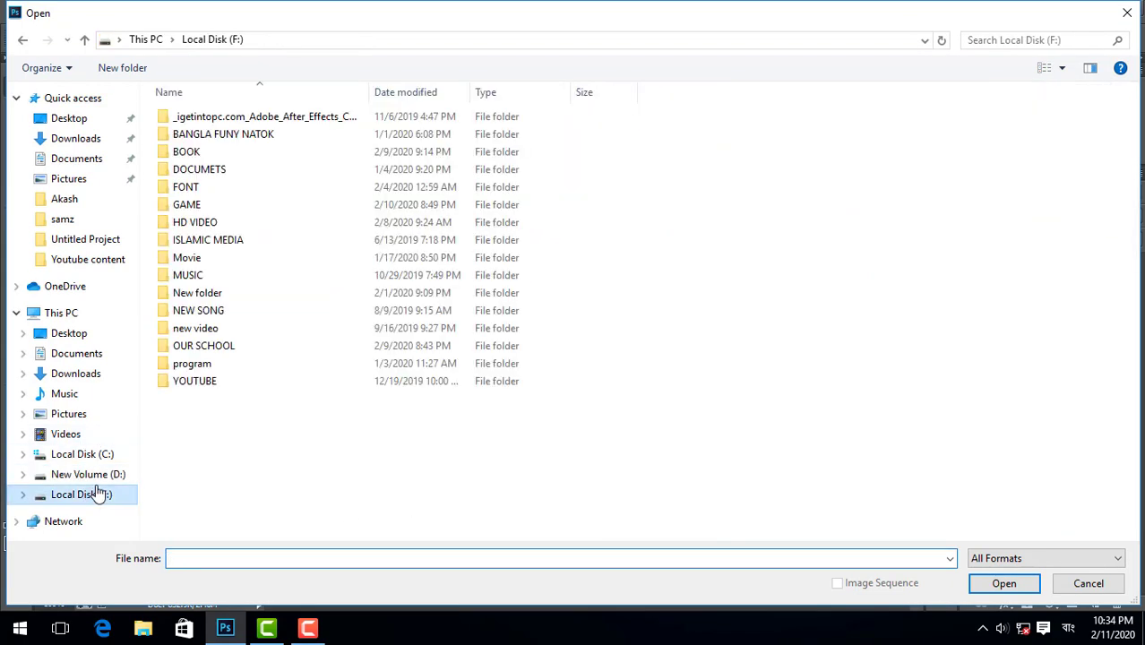
{"action": "left_click", "coordinate": [86, 475]}
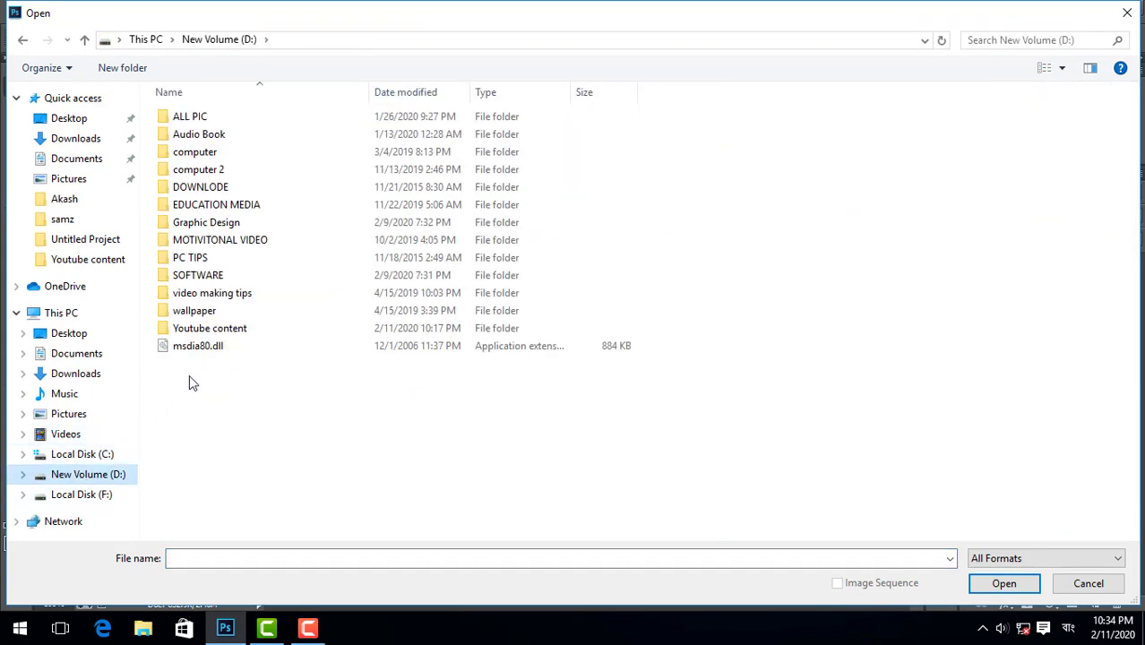
{"action": "left_click", "coordinate": [103, 455]}
{"action": "left_click", "coordinate": [81, 495]}
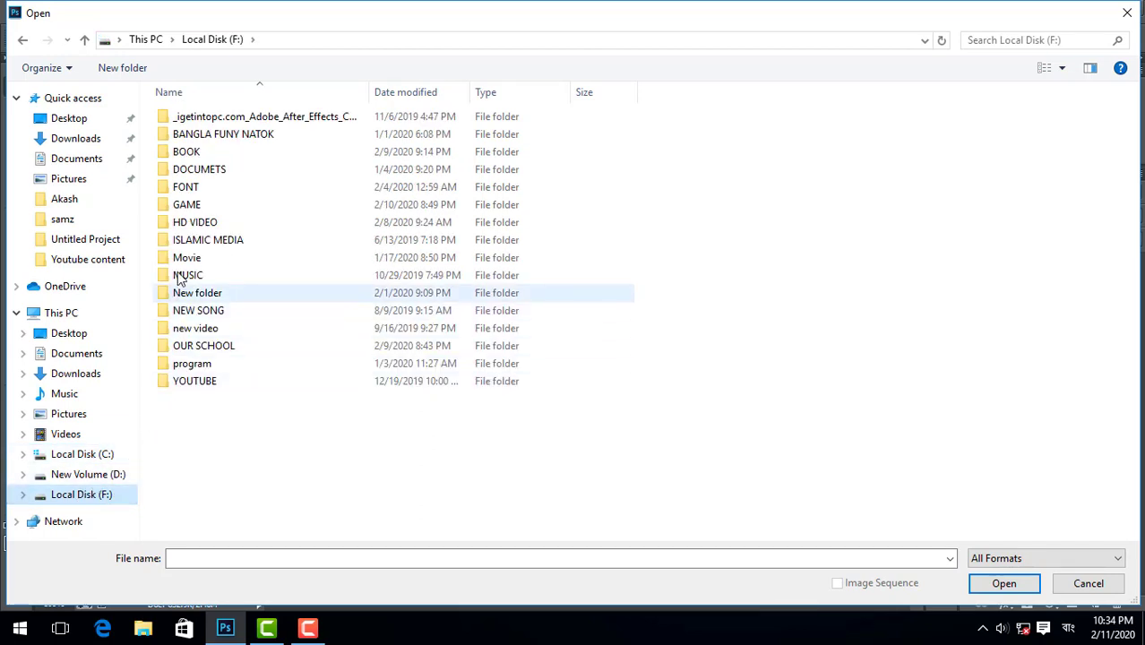
{"action": "left_click", "coordinate": [89, 475]}
{"action": "double_click", "coordinate": [196, 121]}
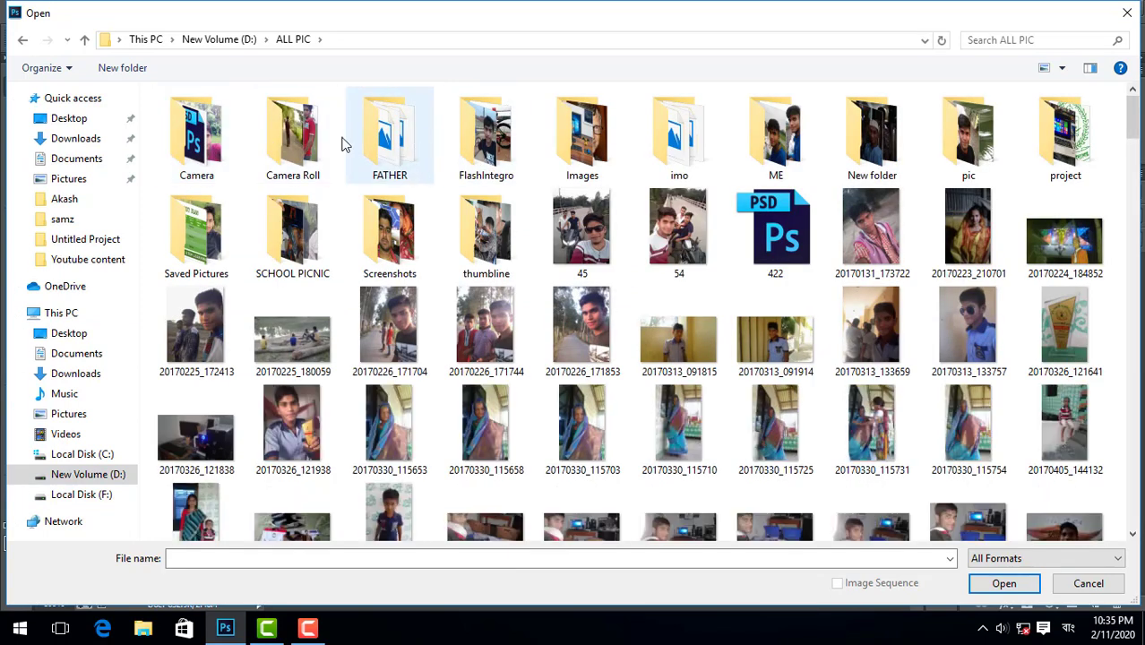
{"action": "left_click", "coordinate": [25, 41]}
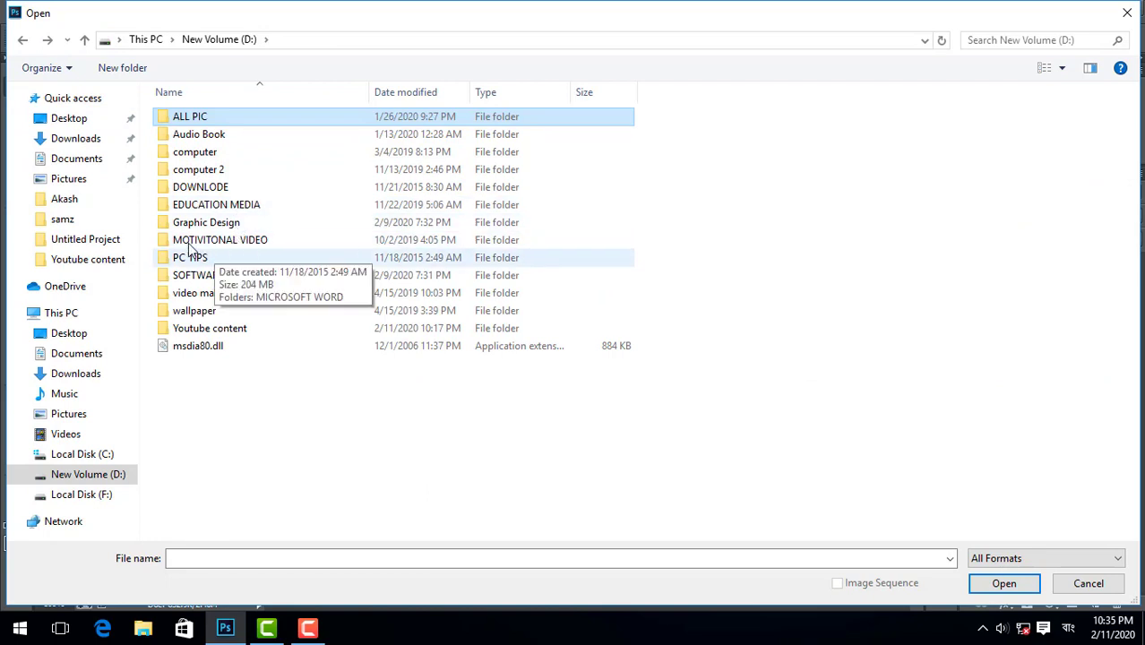
{"action": "left_click", "coordinate": [22, 41]}
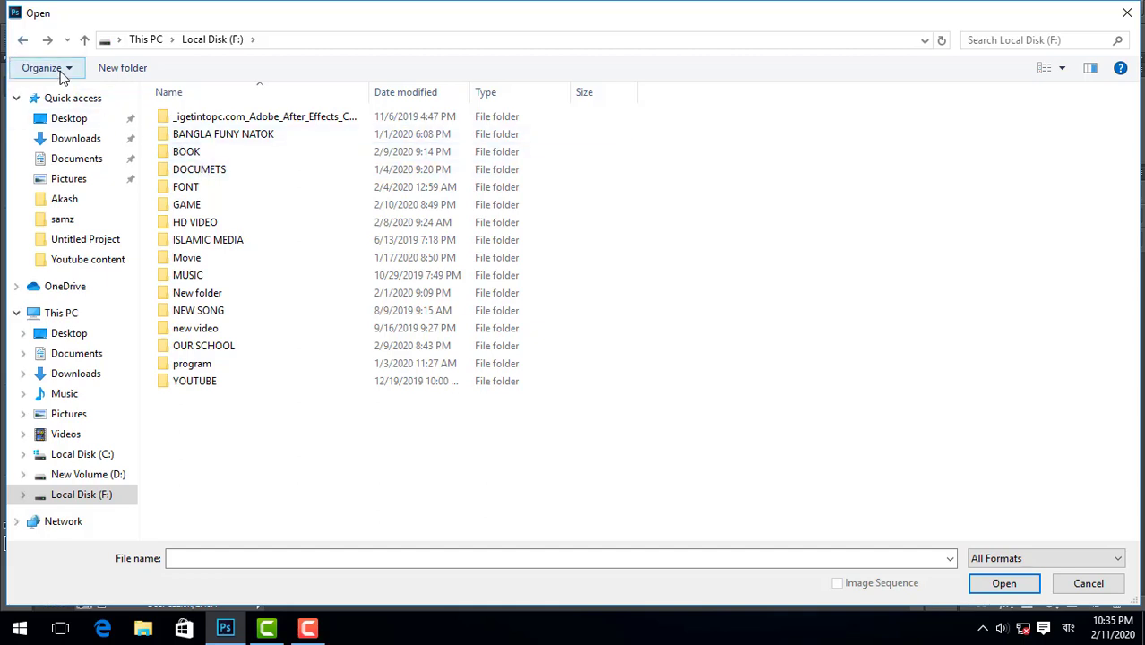
{"action": "left_click", "coordinate": [22, 40]}
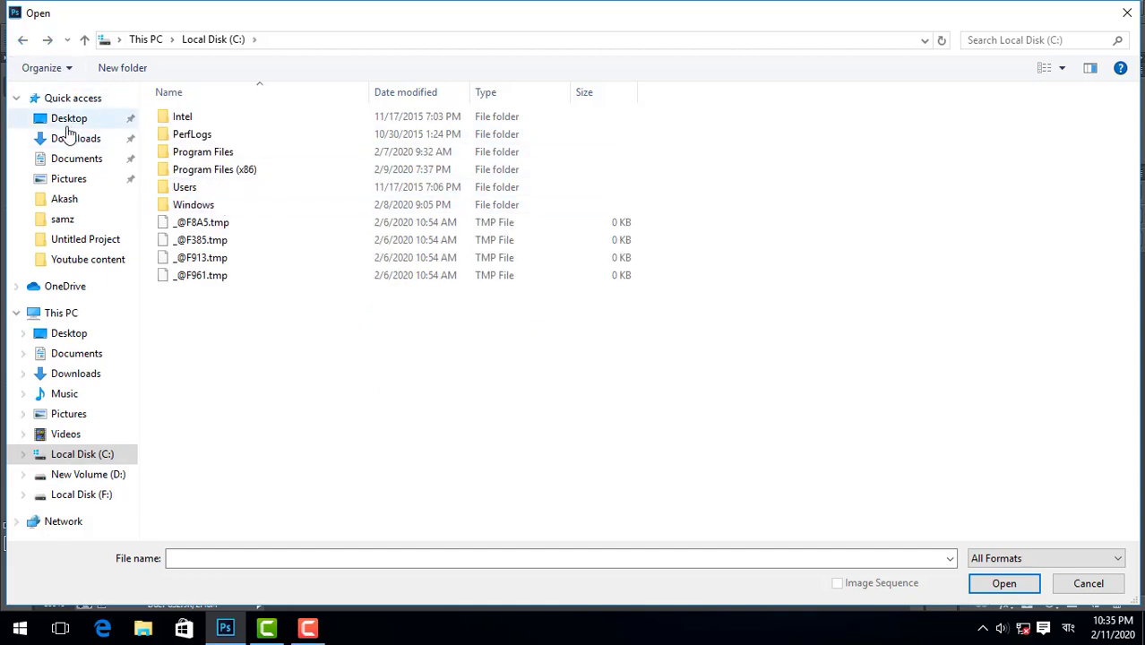
Step: Open the blurred autumn leaves image from the Graphic Design folder on New Volume (D:)
{"action": "left_click", "coordinate": [104, 474]}
{"action": "double_click", "coordinate": [207, 222]}
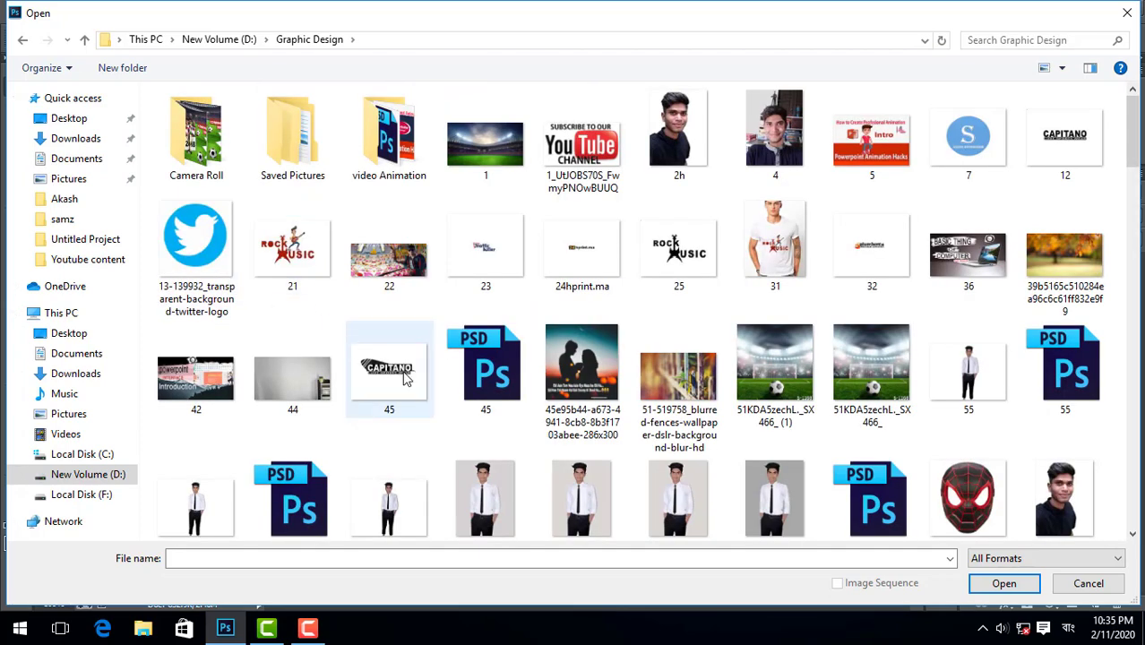
{"action": "scroll", "coordinate": [437, 400], "scroll_direction": "down", "scroll_amount": 2}
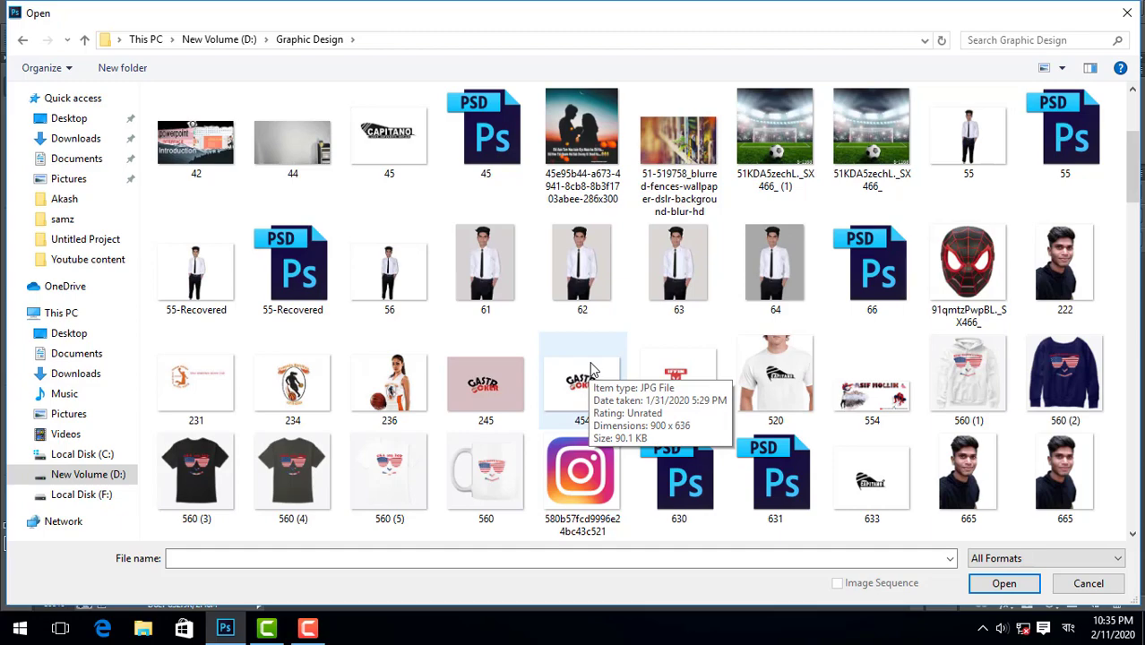
{"action": "scroll", "coordinate": [598, 370], "scroll_direction": "up", "scroll_amount": 2}
{"action": "scroll", "coordinate": [602, 369], "scroll_direction": "down", "scroll_amount": 12}
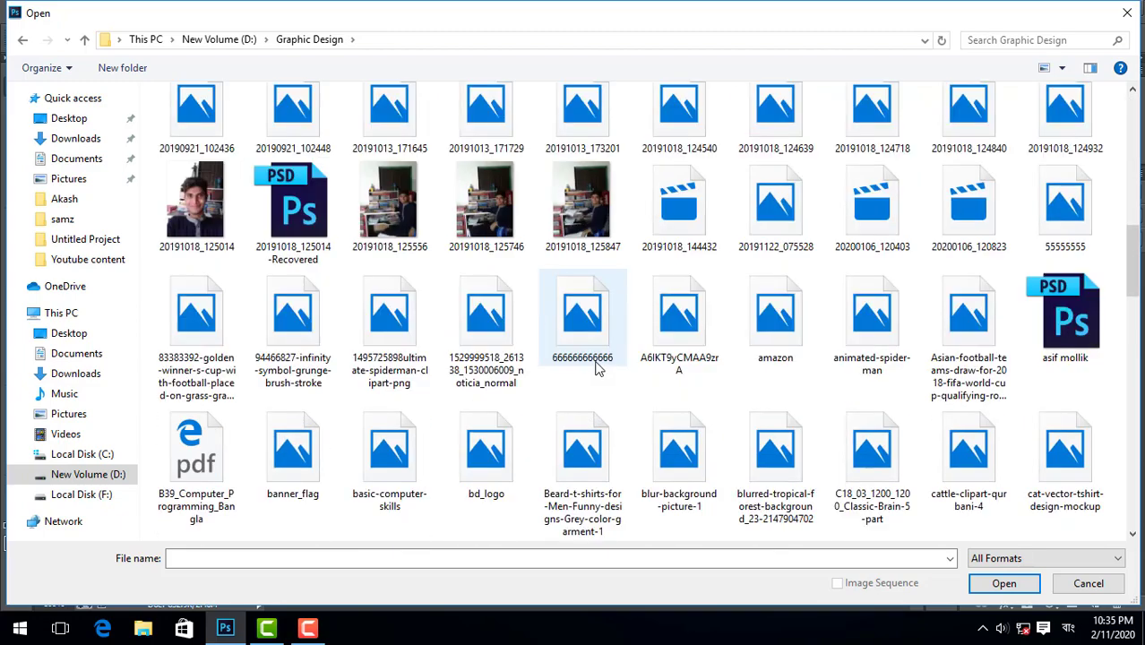
{"action": "scroll", "coordinate": [604, 367], "scroll_direction": "up", "scroll_amount": 12}
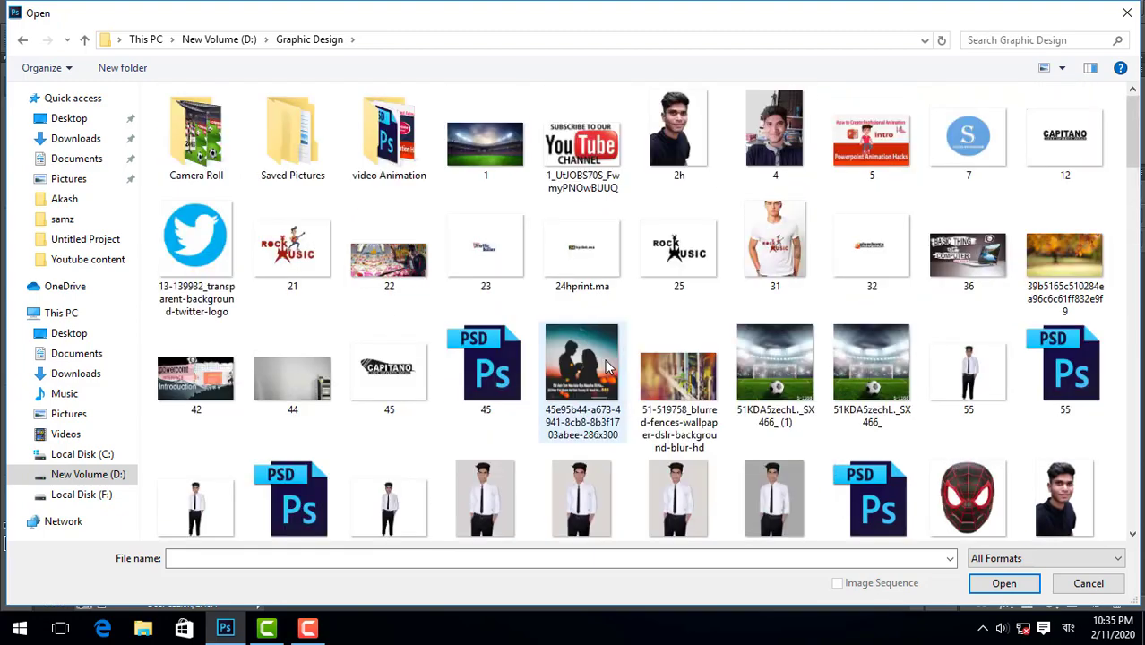
{"action": "double_click", "coordinate": [1075, 255]}
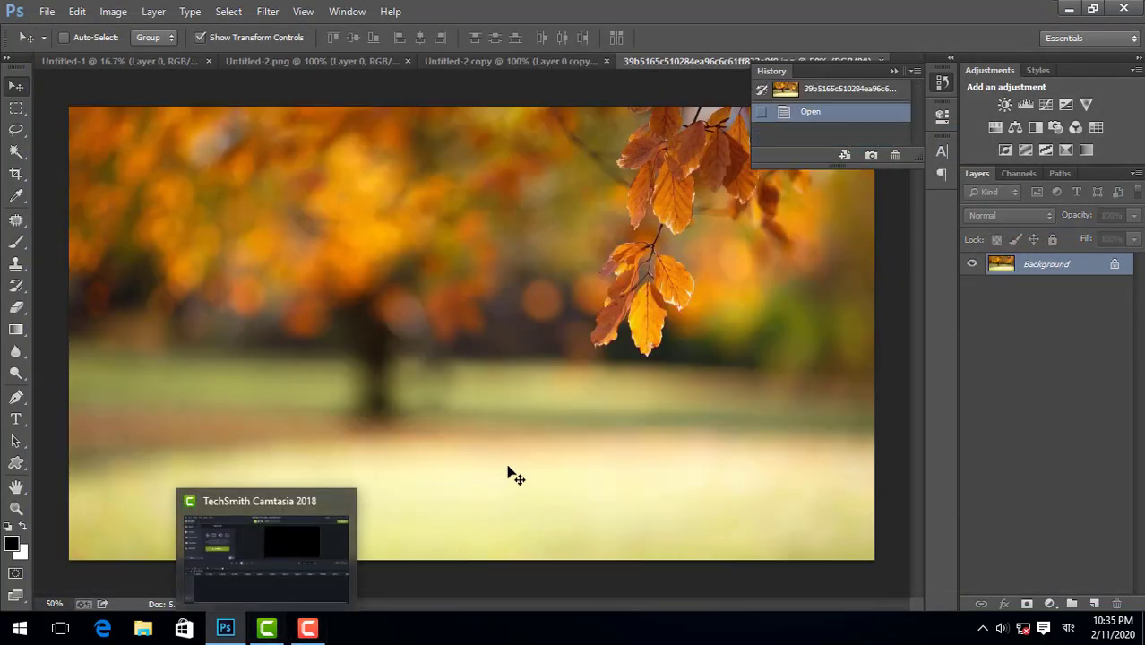
{"action": "left_click", "coordinate": [47, 10]}
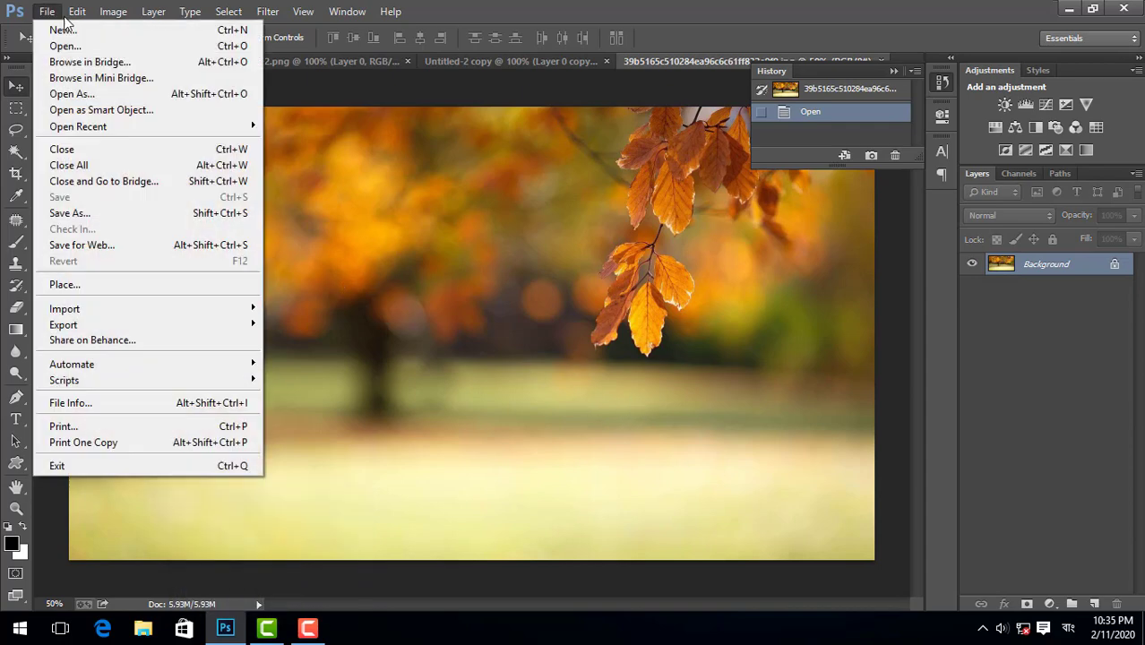
{"action": "left_click", "coordinate": [425, 125]}
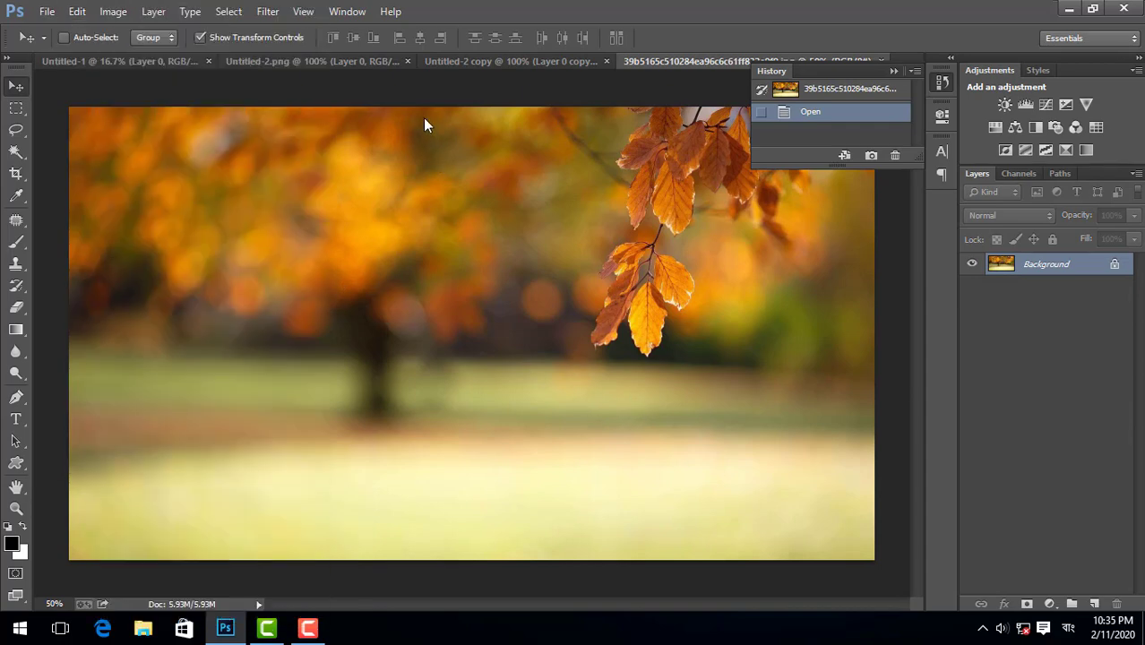
{"action": "left_click", "coordinate": [114, 10]}
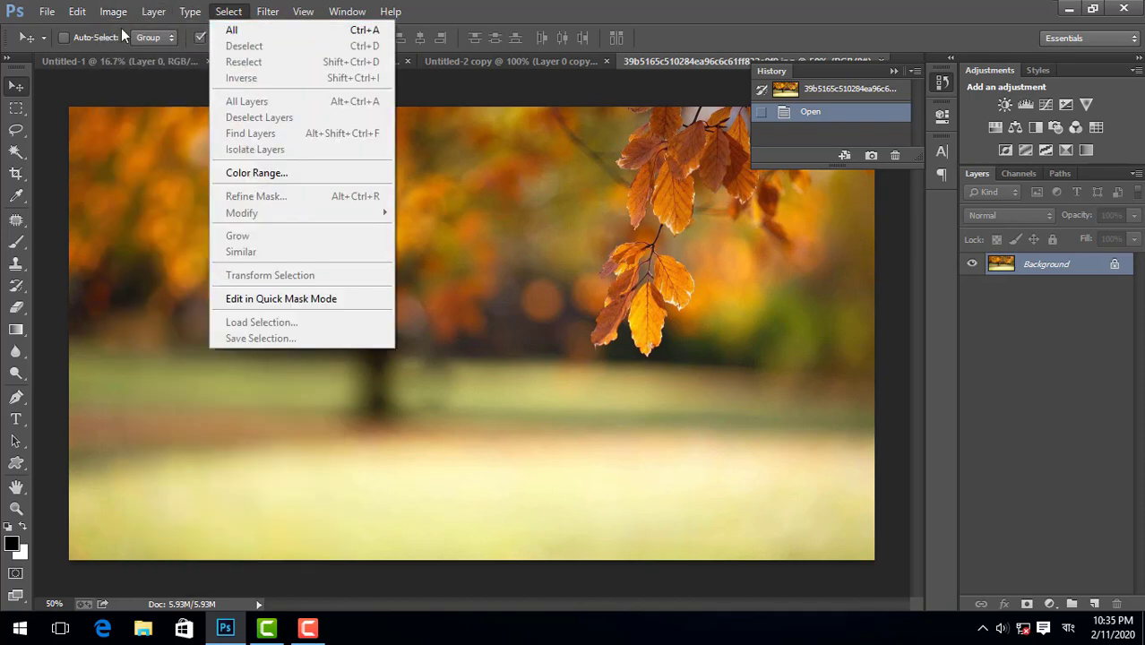
{"action": "mouse_move", "coordinate": [154, 18]}
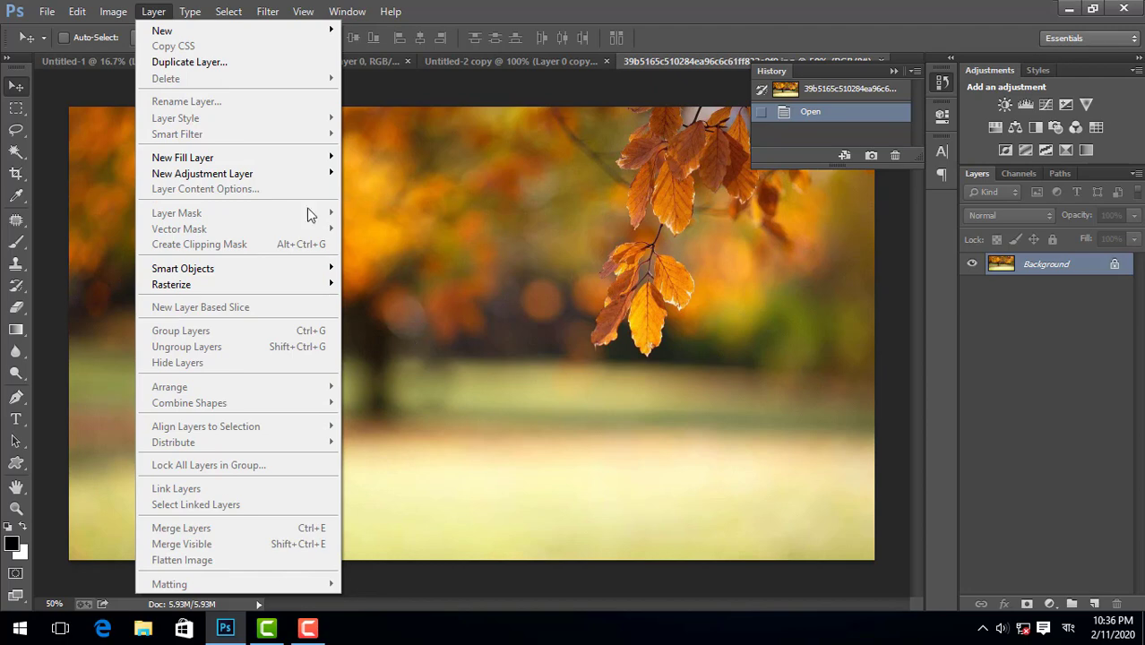
{"action": "mouse_move", "coordinate": [195, 11]}
{"action": "mouse_move", "coordinate": [205, 33]}
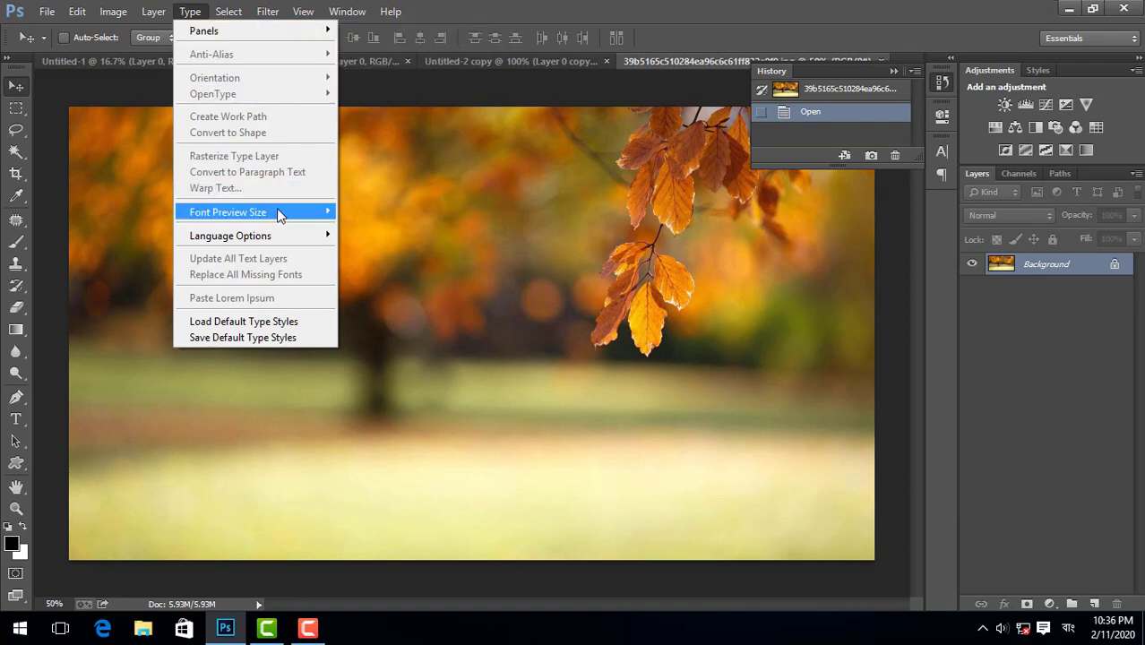
{"action": "mouse_move", "coordinate": [276, 220]}
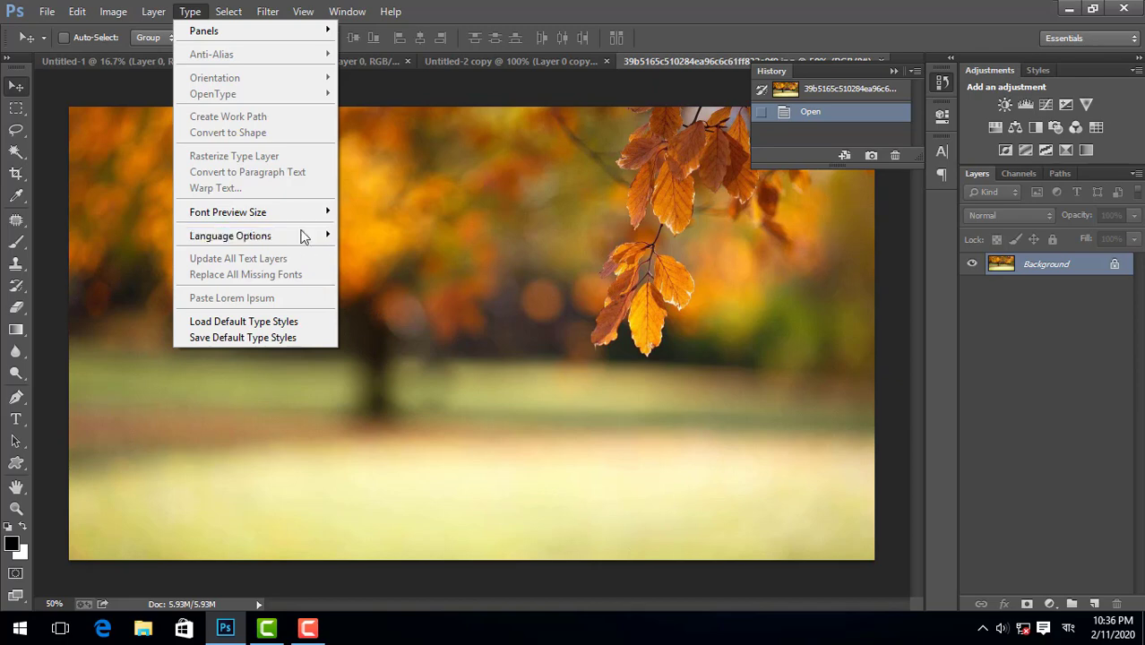
{"action": "mouse_move", "coordinate": [303, 236]}
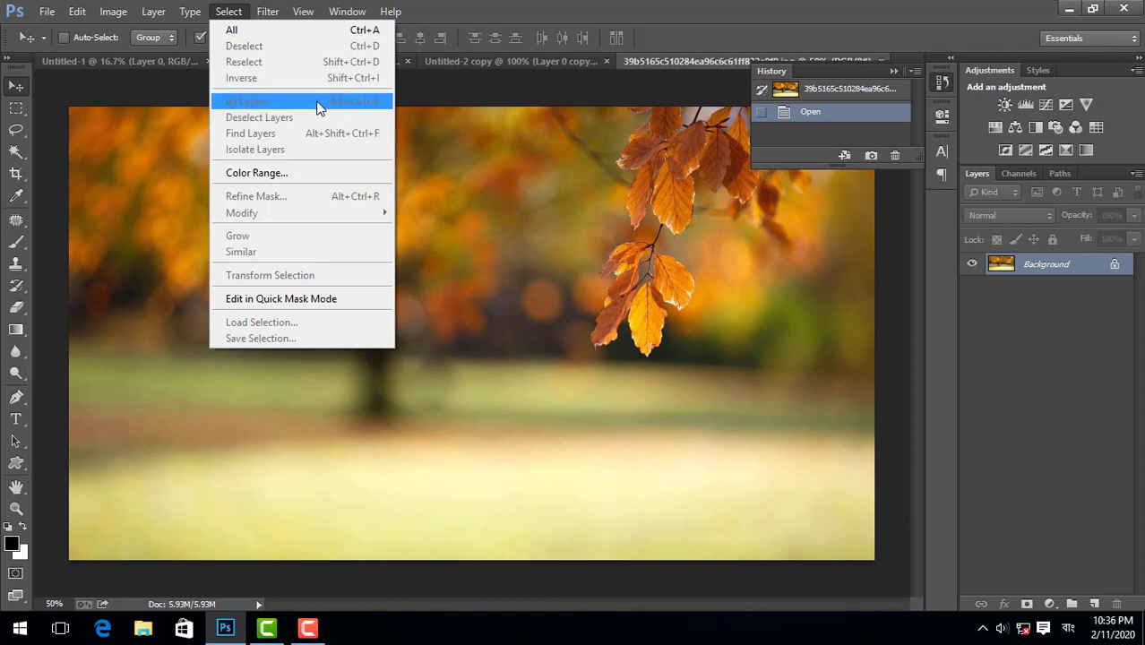
Step: Select the yellow-orange leaf tones using Color Range with sampled colors at fuzziness 40, and revert the photo to its opened state
{"action": "left_click", "coordinate": [296, 170]}
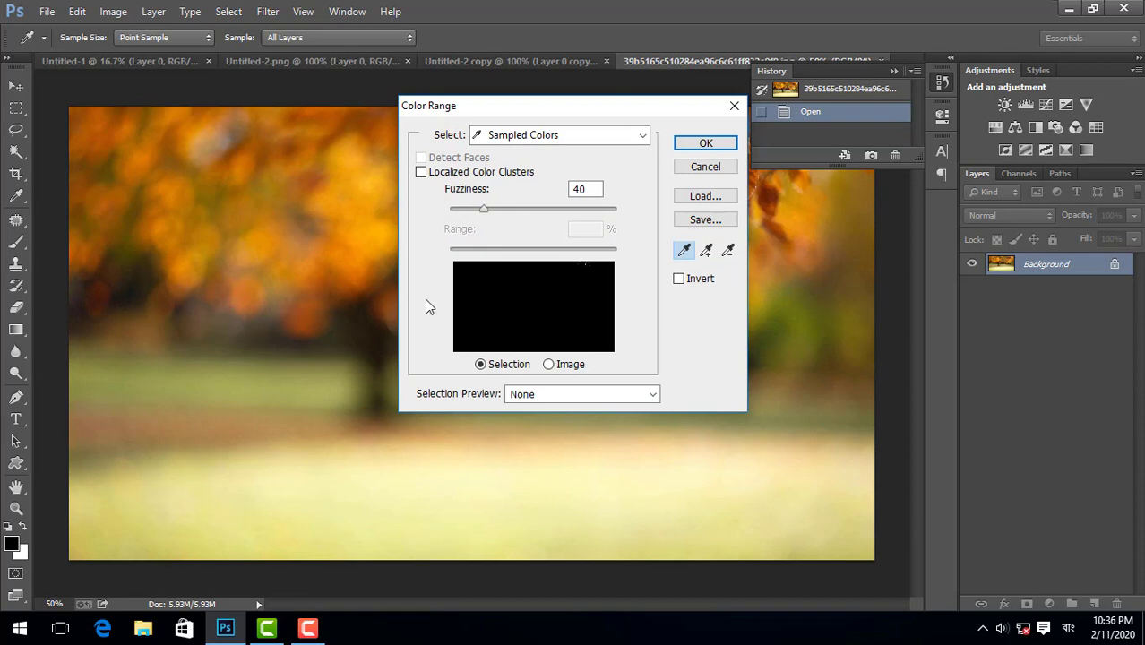
{"action": "left_click_drag", "start_coordinate": [495, 112], "coordinate": [262, 292]}
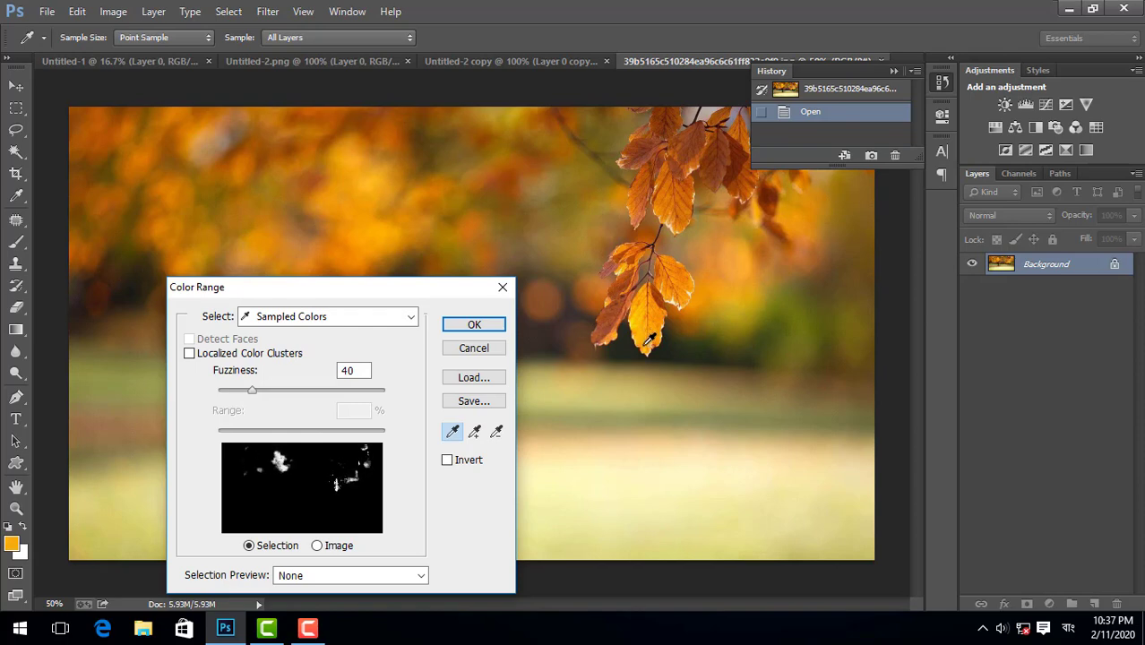
{"action": "left_click_drag", "start_coordinate": [652, 335], "coordinate": [638, 318]}
{"action": "left_click", "coordinate": [472, 325]}
{"action": "key", "text": "v"}
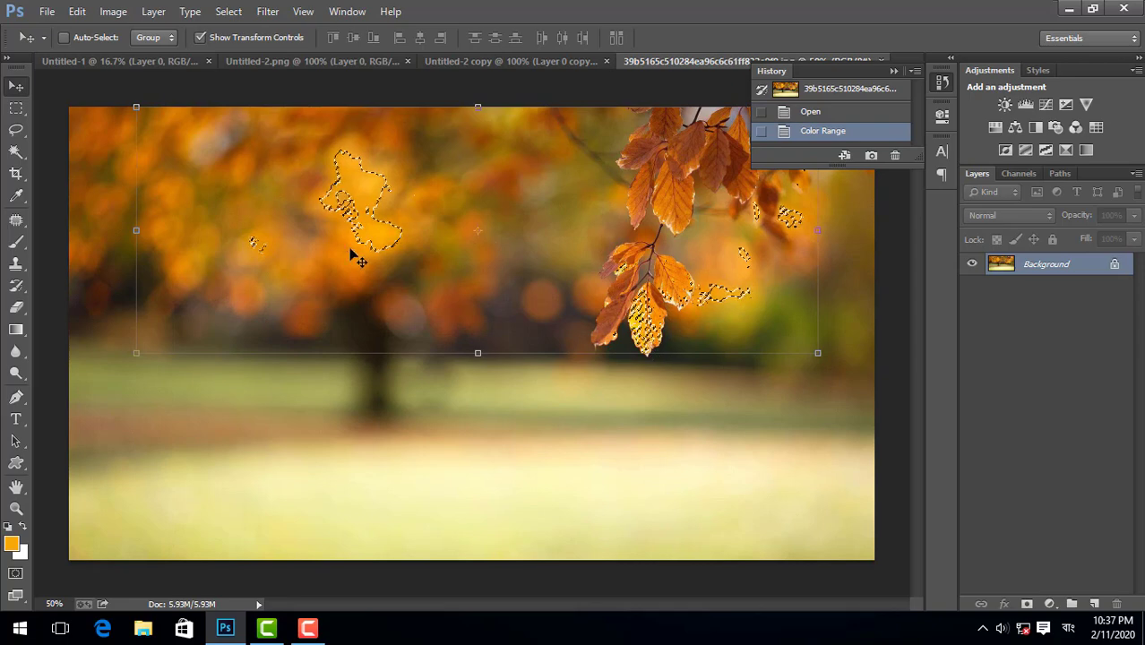
{"action": "left_click", "coordinate": [851, 111]}
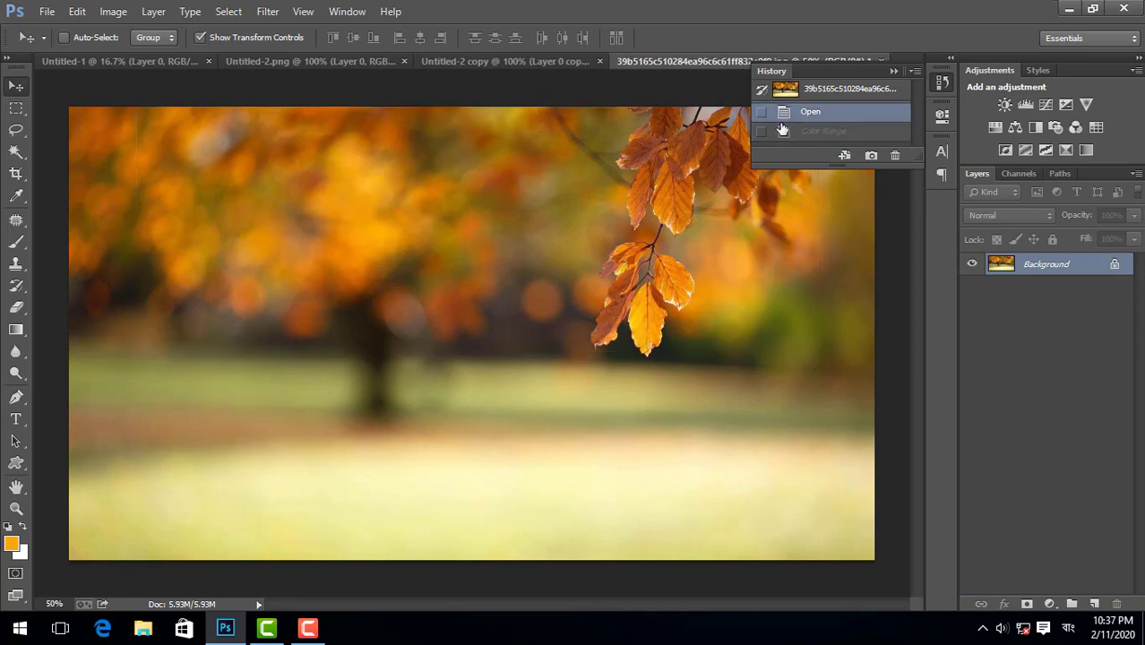
Step: Preview the Cutout, Fresco, Palette Knife, Rough Pastels, Poster Edges, Sponge, Underpainting and Watercolor artistic effects in the Filter Gallery
{"action": "left_click", "coordinate": [230, 12]}
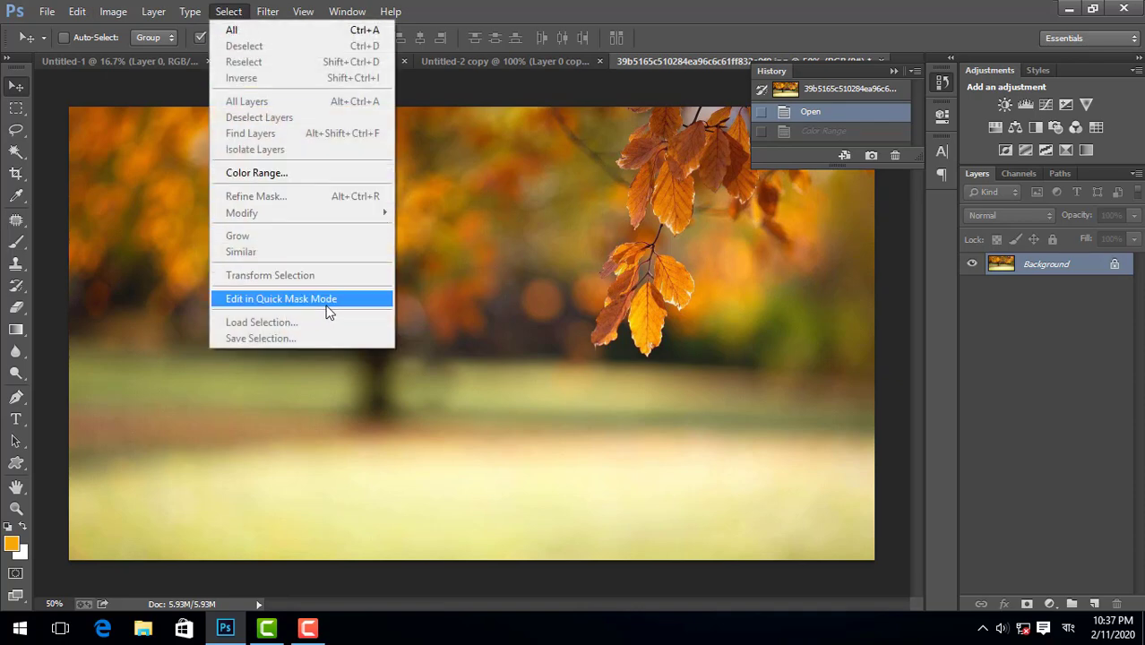
{"action": "mouse_move", "coordinate": [271, 11]}
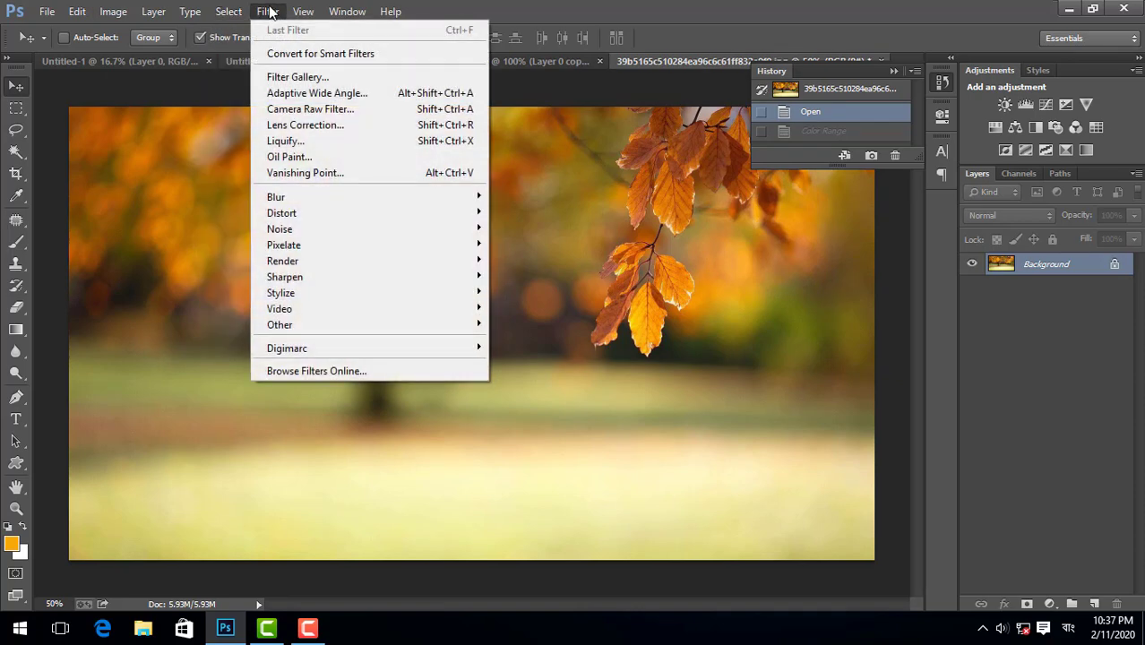
{"action": "left_click", "coordinate": [329, 80]}
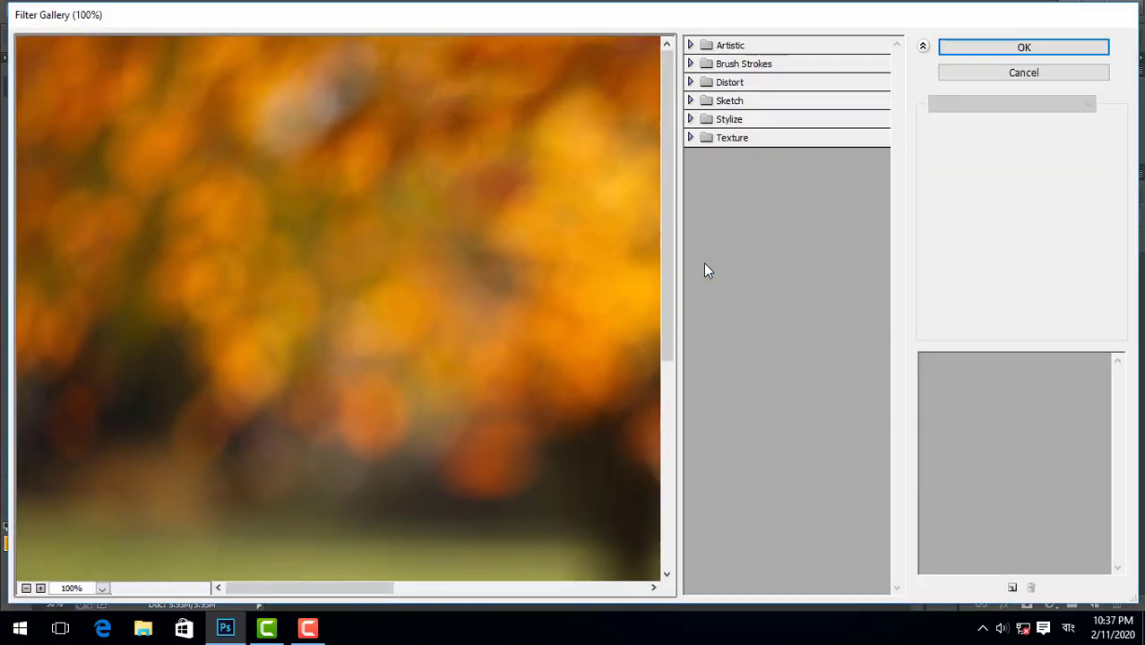
{"action": "left_click", "coordinate": [730, 46]}
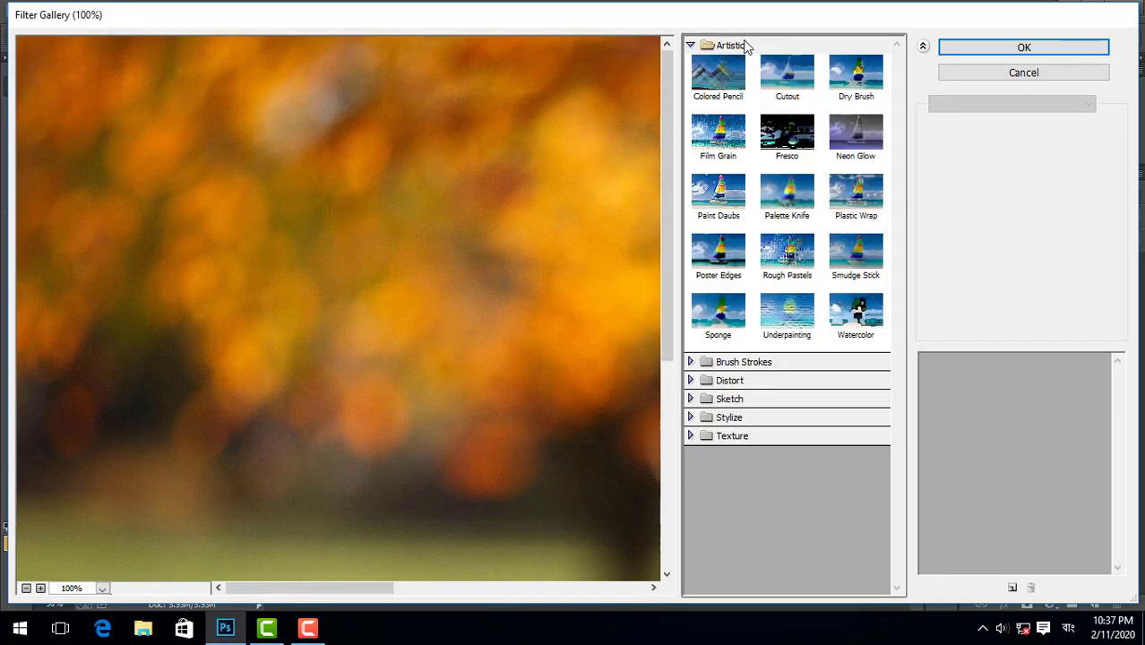
{"action": "left_click", "coordinate": [784, 77]}
{"action": "left_click", "coordinate": [786, 134]}
{"action": "left_click", "coordinate": [786, 193]}
{"action": "left_click", "coordinate": [783, 253]}
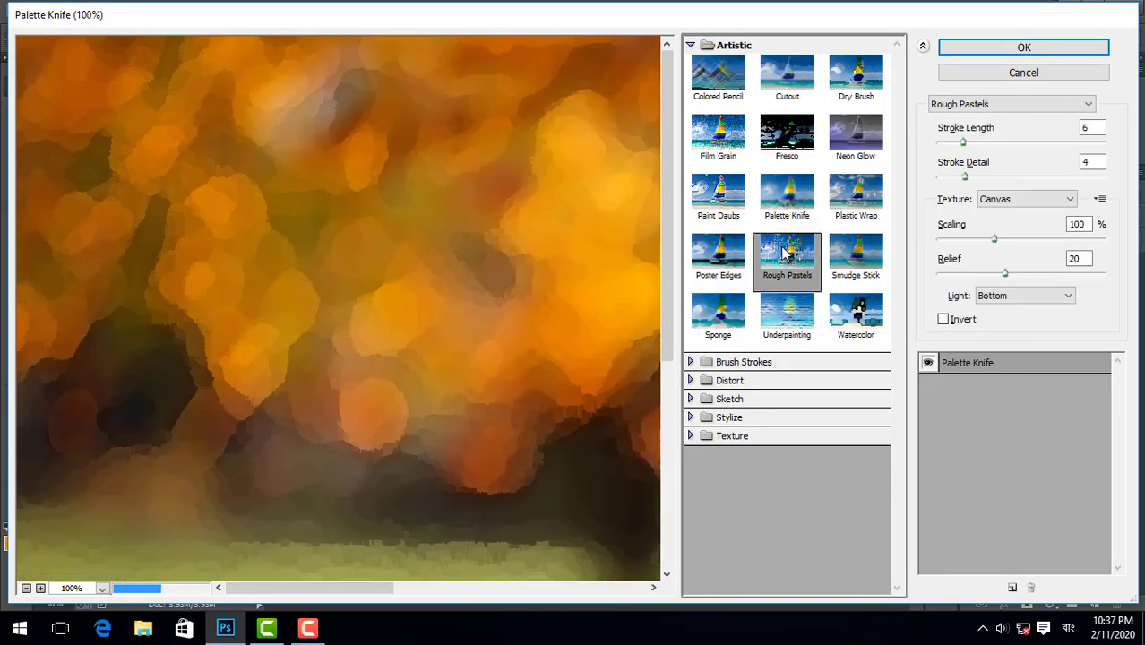
{"action": "left_click", "coordinate": [720, 255]}
{"action": "left_click", "coordinate": [717, 314]}
{"action": "left_click", "coordinate": [786, 315]}
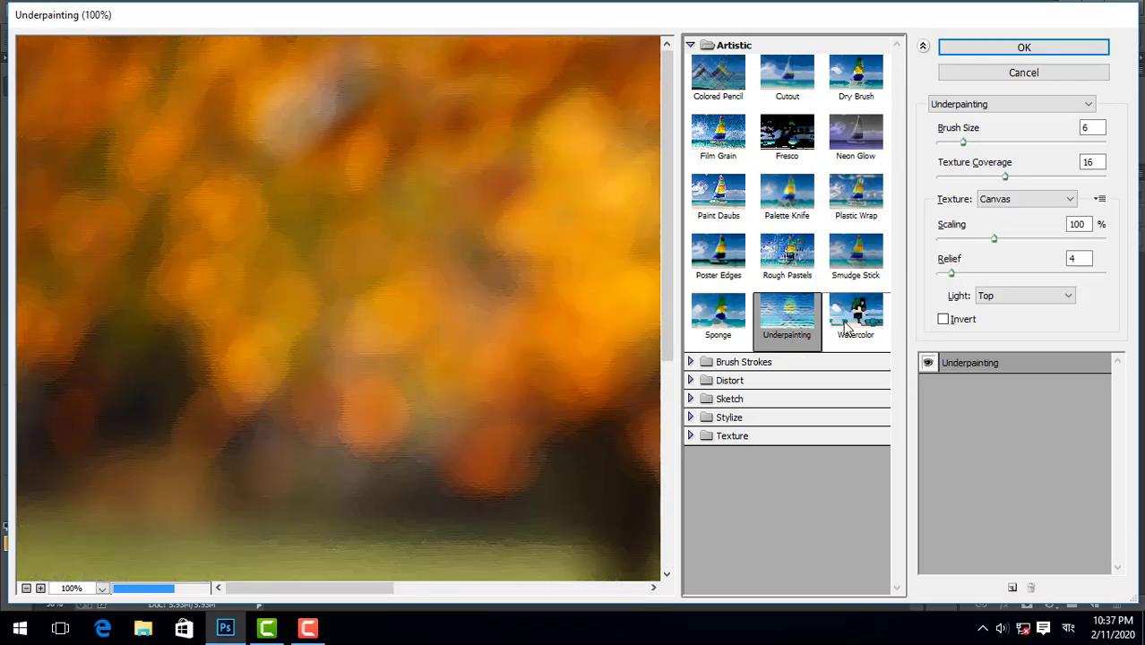
{"action": "left_click", "coordinate": [846, 328]}
Step: Preview the Angled Strokes, Accented Edges, Dark Strokes, Crosshatch and Sumi-e brush stroke effects, with Dark Strokes at Balance 3
{"action": "left_click", "coordinate": [743, 362]}
{"action": "left_click", "coordinate": [783, 394]}
{"action": "left_click", "coordinate": [730, 412]}
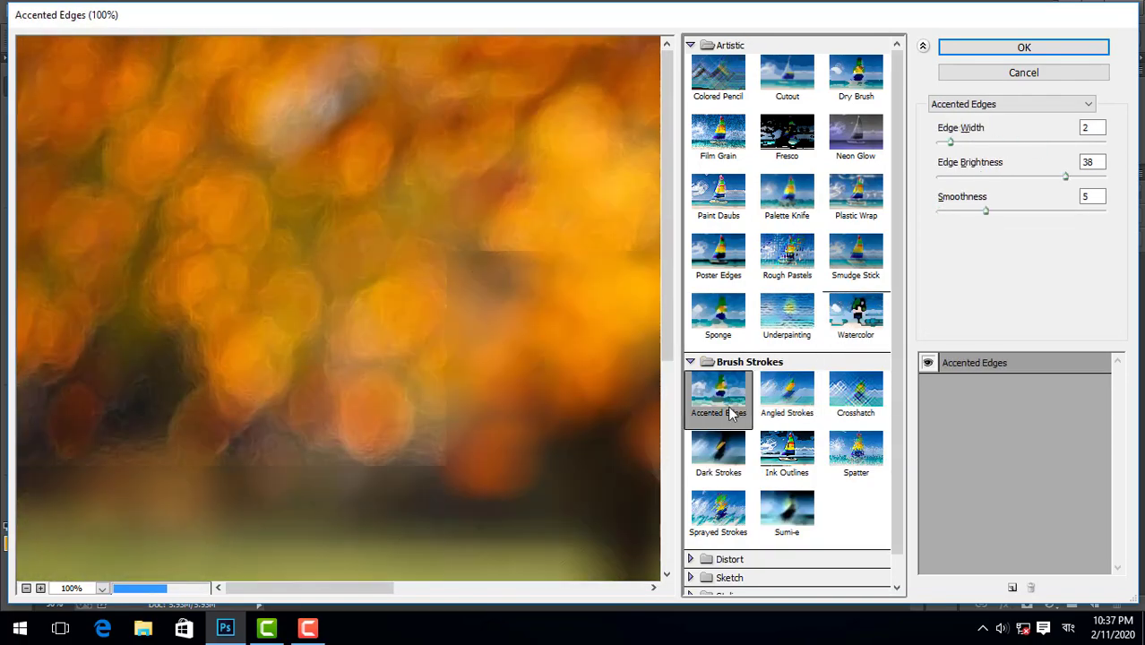
{"action": "left_click", "coordinate": [717, 452]}
{"action": "left_click_drag", "start_coordinate": [1021, 144], "coordinate": [983, 144]}
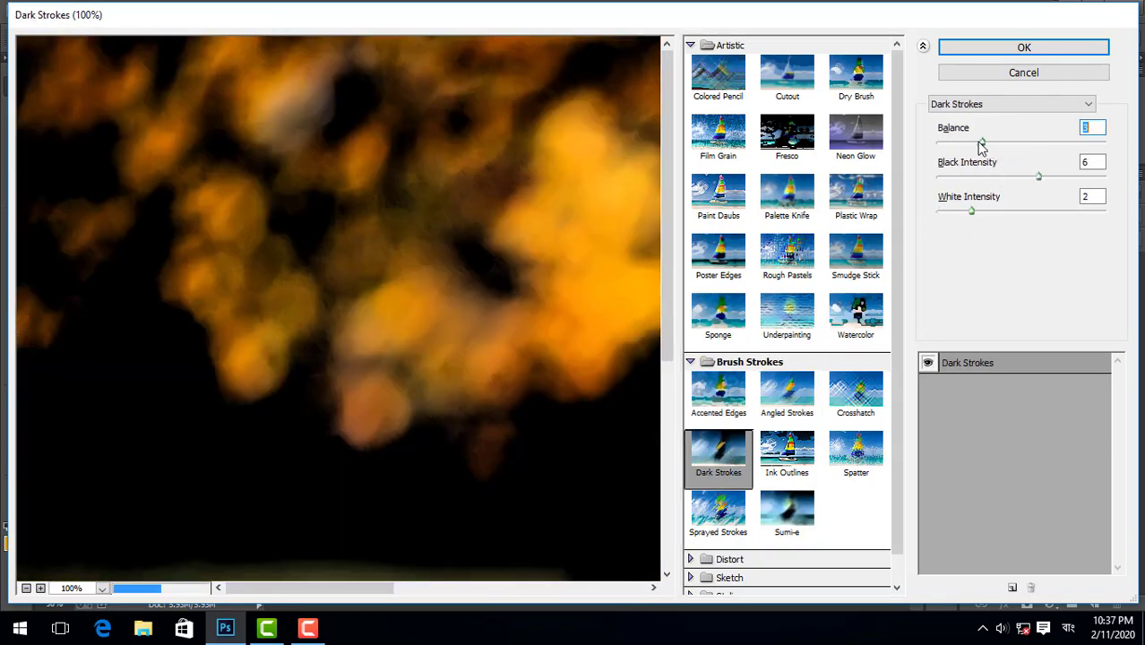
{"action": "left_click", "coordinate": [837, 416]}
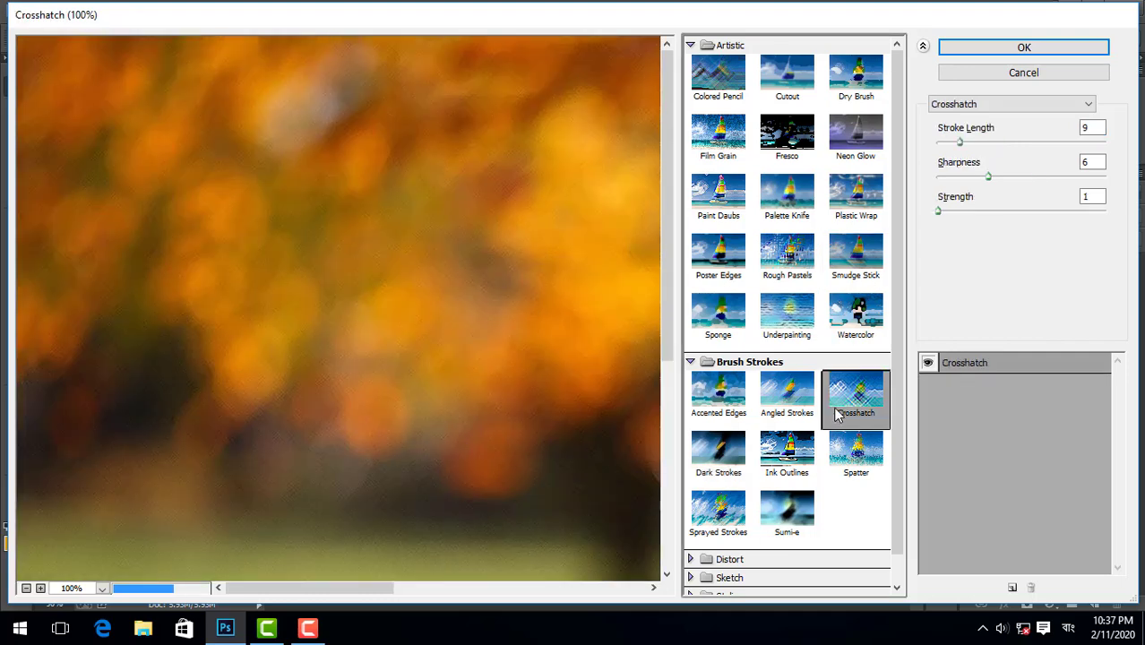
{"action": "scroll", "coordinate": [802, 453], "scroll_direction": "down", "scroll_amount": 1}
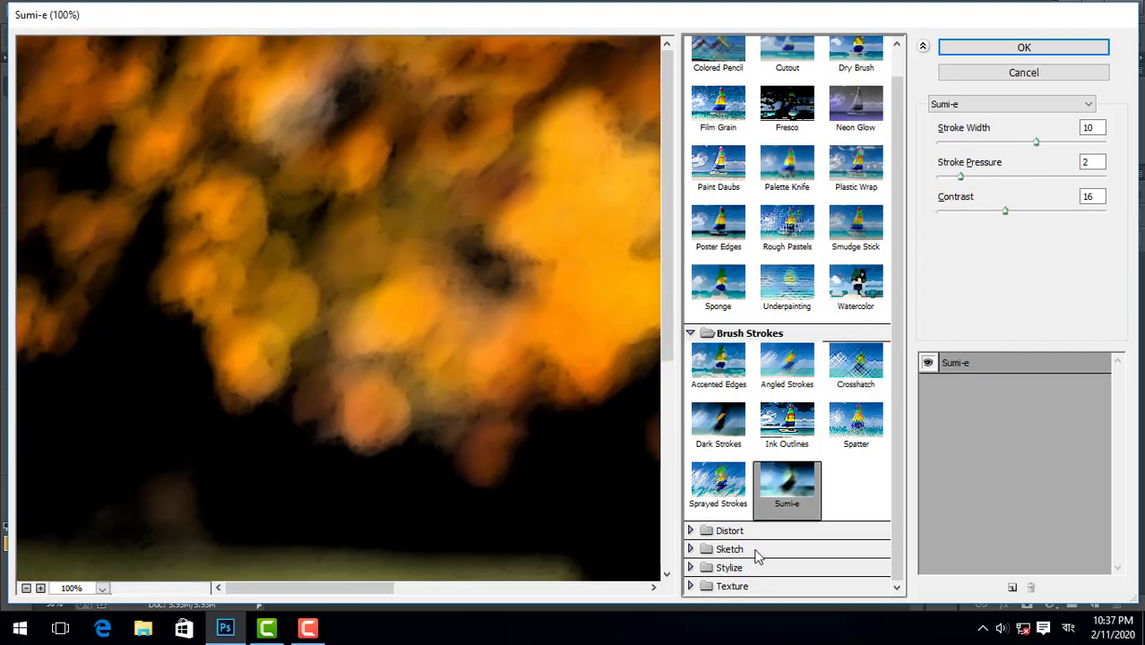
Step: Expand the Distort, Sketch and Texture effect groups, preview Note Paper, and cancel the Filter Gallery
{"action": "left_click", "coordinate": [757, 549]}
{"action": "left_click", "coordinate": [757, 530]}
{"action": "scroll", "coordinate": [775, 517], "scroll_direction": "down", "scroll_amount": 3}
{"action": "scroll", "coordinate": [776, 516], "scroll_direction": "down", "scroll_amount": 3}
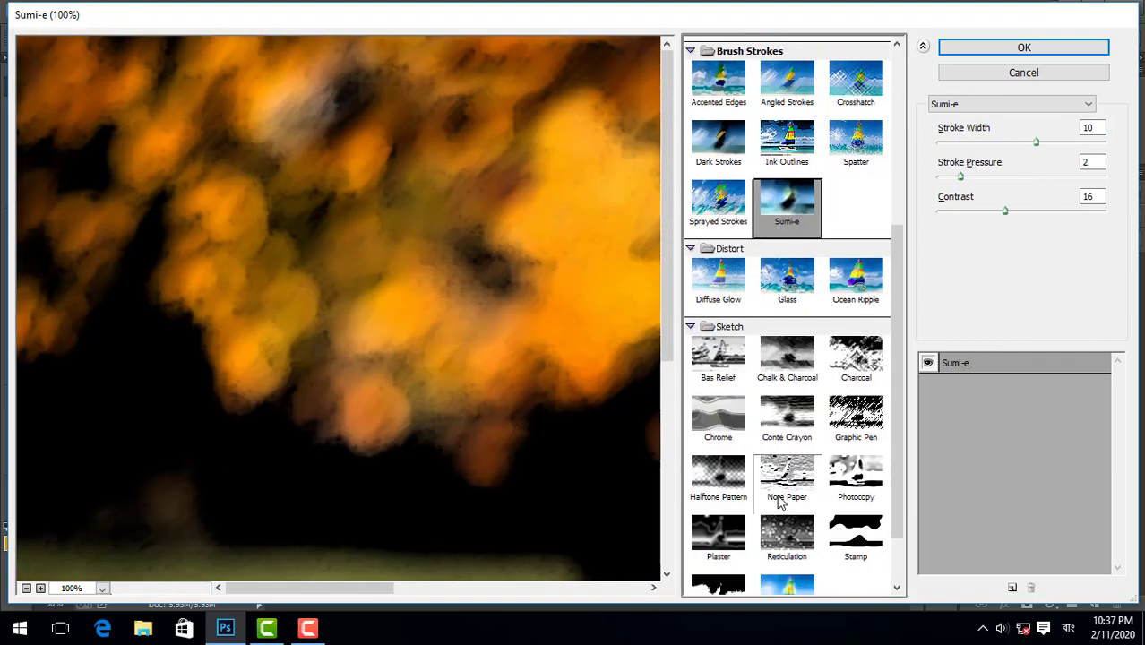
{"action": "left_click", "coordinate": [781, 498]}
{"action": "scroll", "coordinate": [797, 479], "scroll_direction": "down", "scroll_amount": 3}
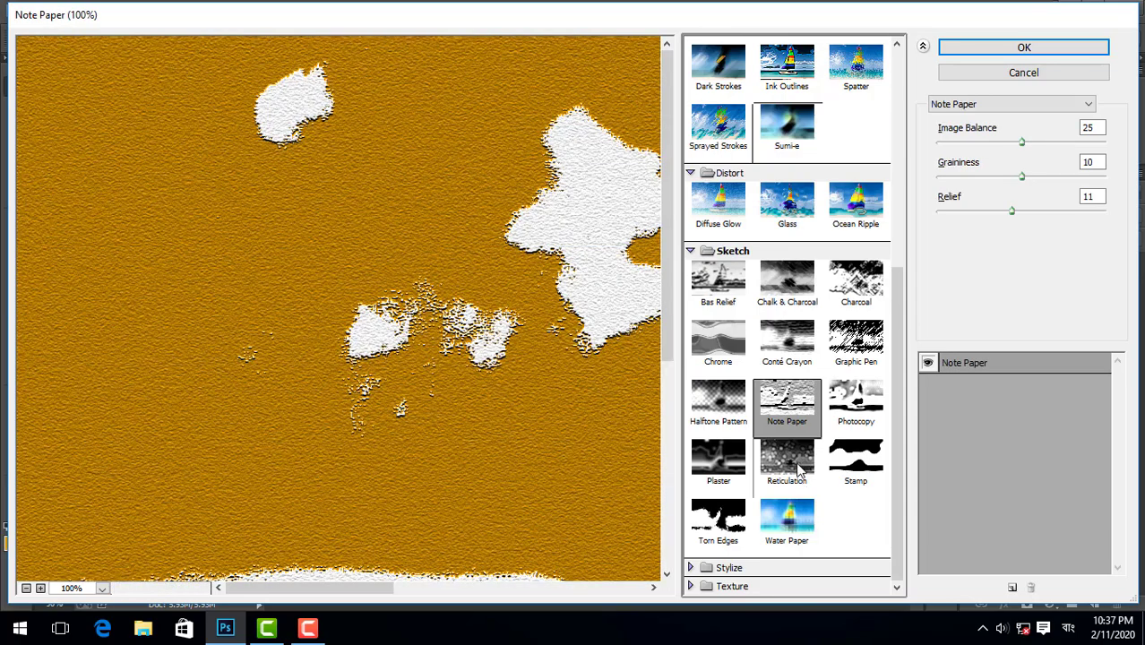
{"action": "left_click", "coordinate": [751, 587]}
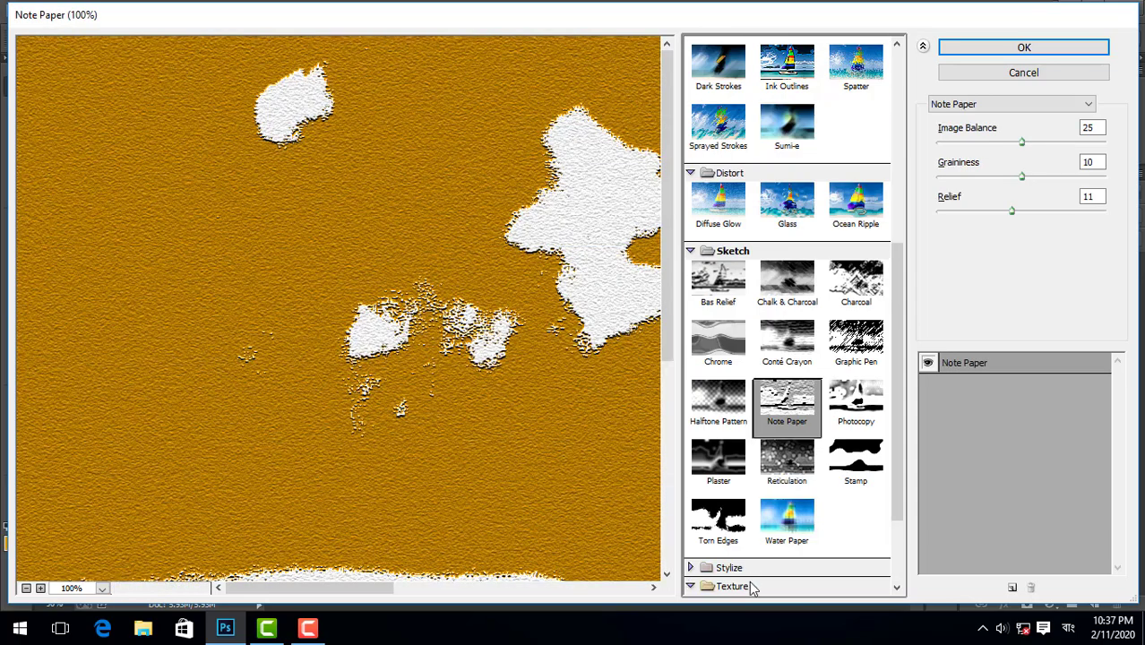
{"action": "left_click", "coordinate": [1002, 75]}
{"action": "left_click", "coordinate": [259, 12]}
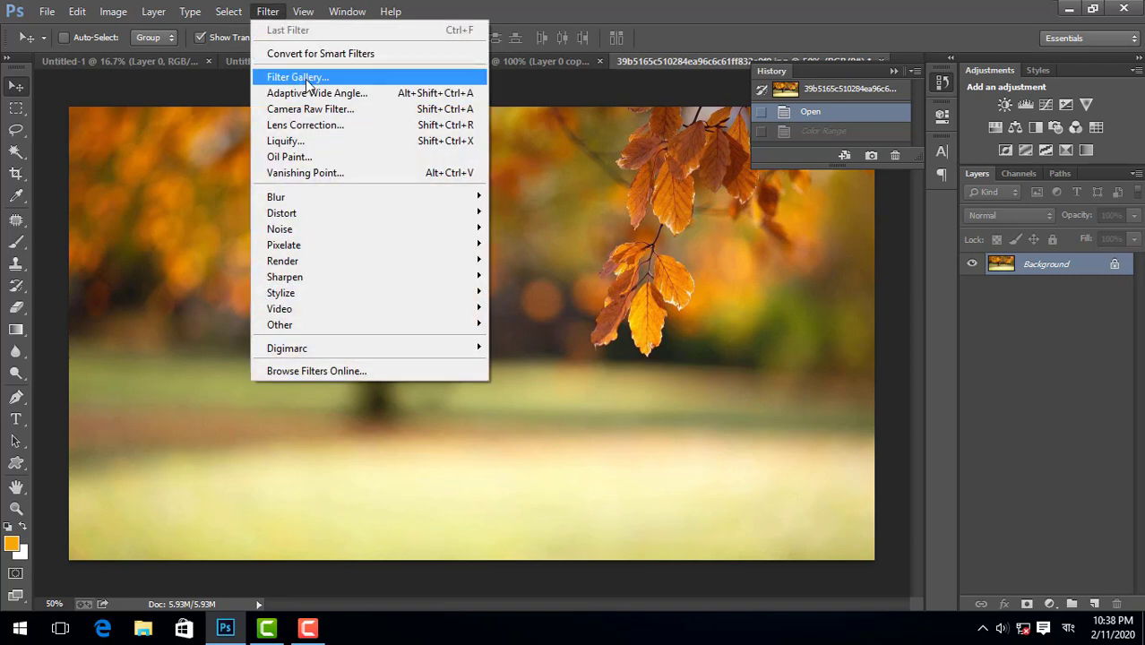
{"action": "mouse_move", "coordinate": [333, 196]}
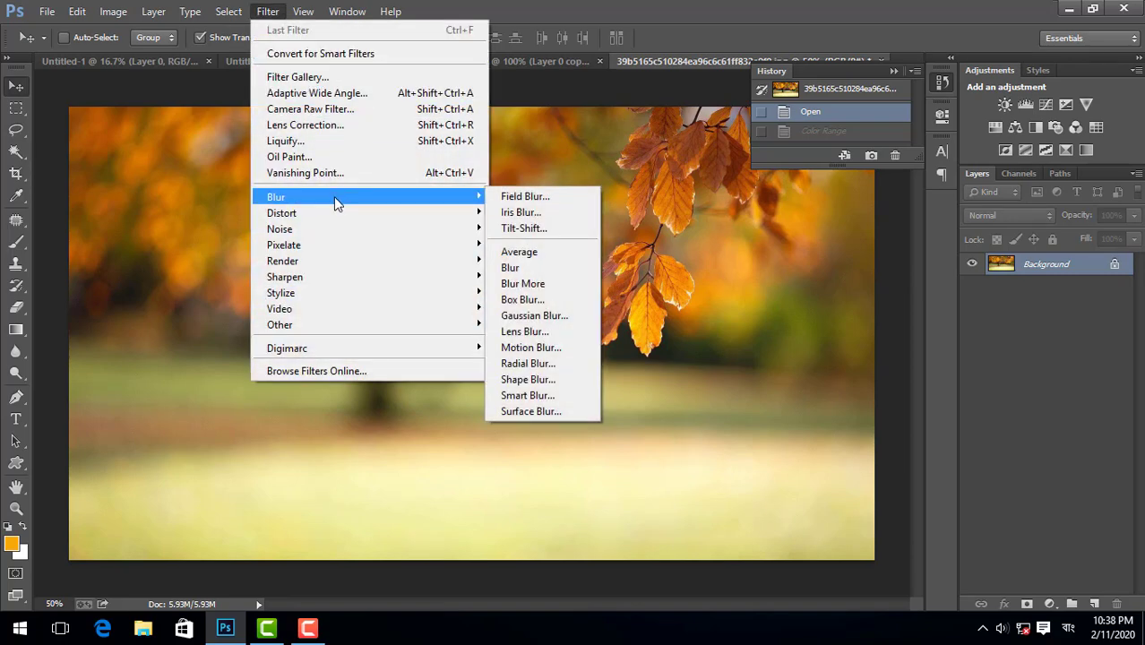
{"action": "left_click", "coordinate": [555, 282]}
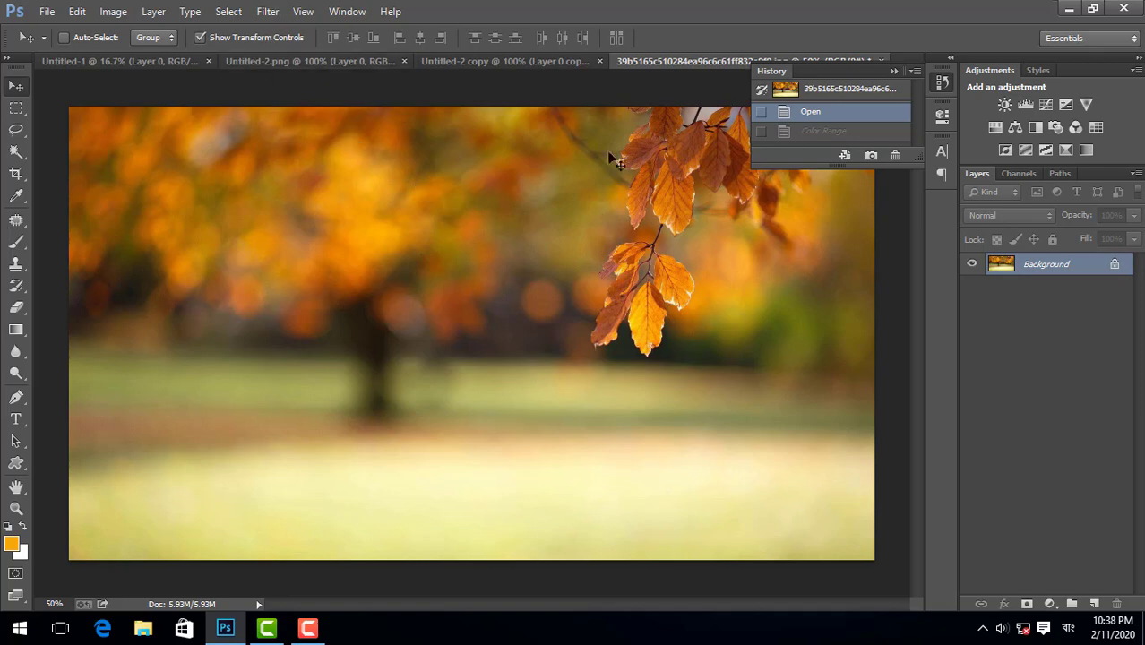
Step: Apply the Camera Raw Filter with a warmer temperature, more magenta tint, slightly lower exposure and slightly raised shadows
{"action": "left_click", "coordinate": [265, 12]}
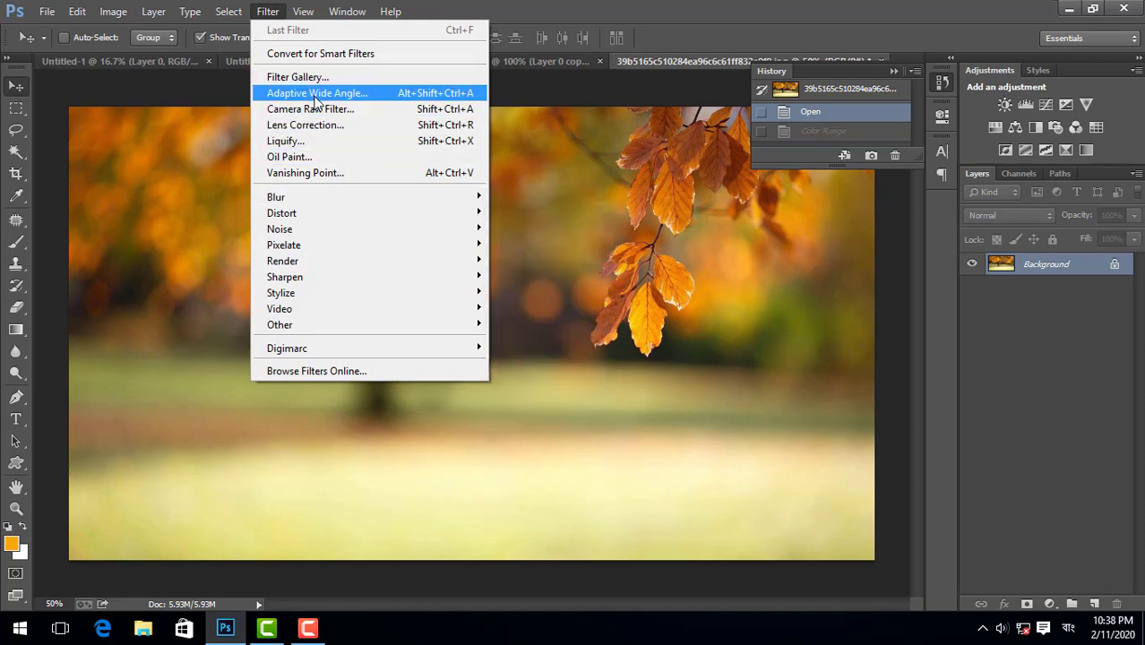
{"action": "left_click", "coordinate": [350, 109]}
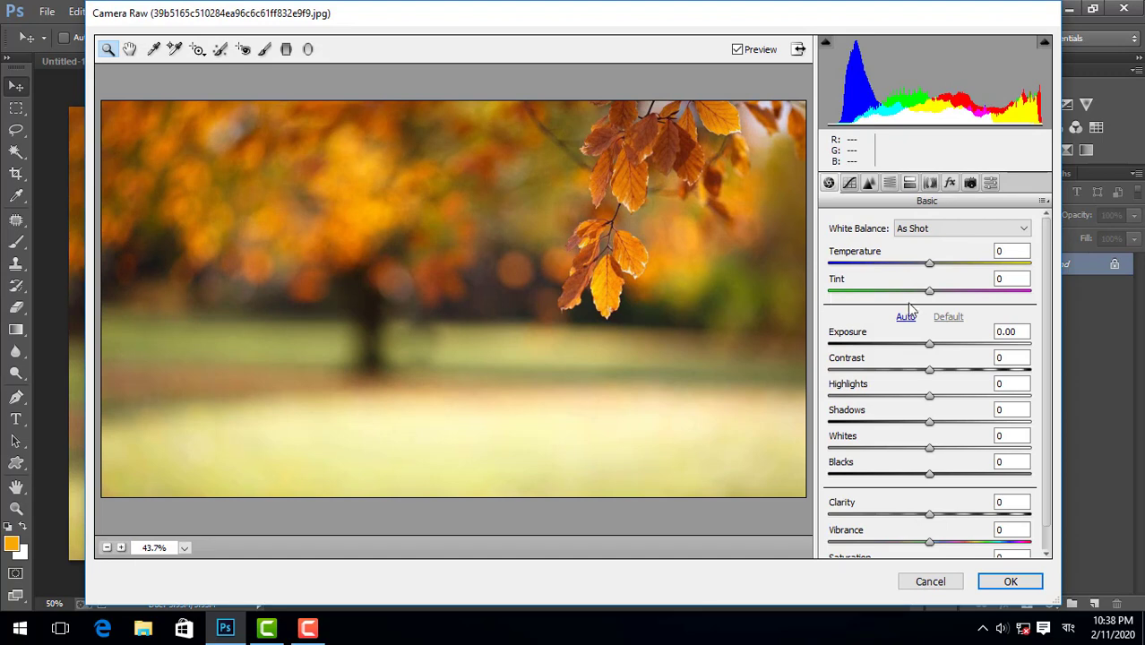
{"action": "mouse_move", "coordinate": [930, 292]}
{"action": "left_mouse_down"}
{"action": "mouse_move", "coordinate": [994, 296]}
{"action": "mouse_move", "coordinate": [951, 304]}
{"action": "mouse_move", "coordinate": [961, 272]}
{"action": "mouse_move", "coordinate": [971, 276]}
{"action": "mouse_move", "coordinate": [928, 275]}
{"action": "mouse_move", "coordinate": [1010, 287]}
{"action": "mouse_move", "coordinate": [910, 290]}
{"action": "mouse_move", "coordinate": [950, 292]}
{"action": "left_mouse_up"}
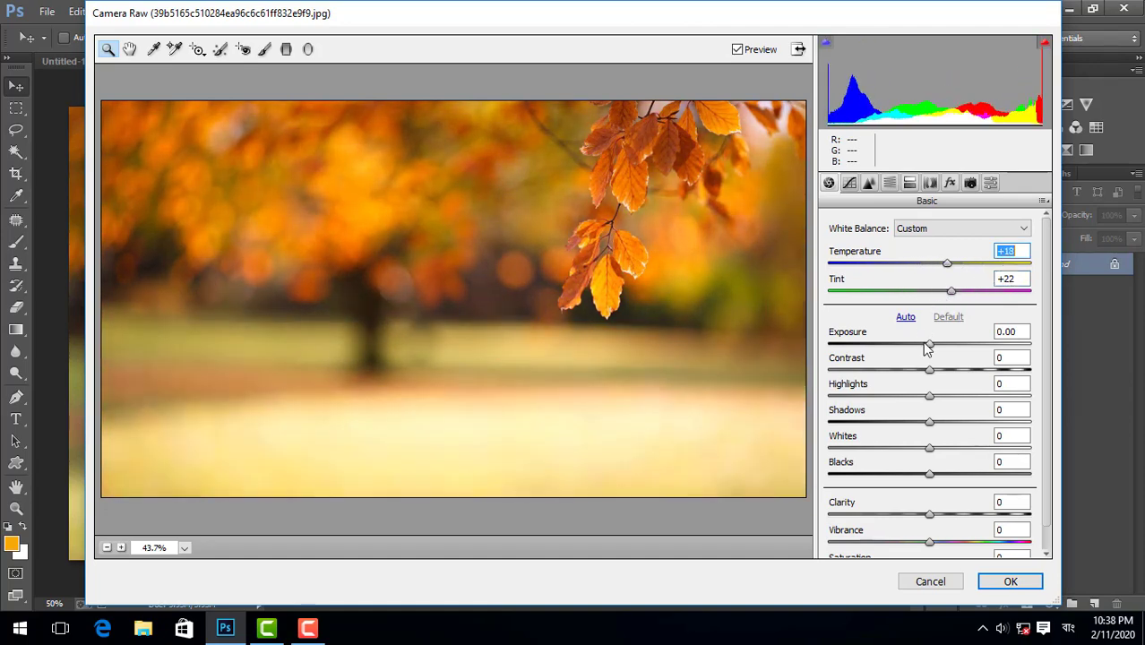
{"action": "mouse_move", "coordinate": [927, 349]}
{"action": "left_mouse_down"}
{"action": "mouse_move", "coordinate": [946, 353]}
{"action": "mouse_move", "coordinate": [919, 357]}
{"action": "left_mouse_up"}
{"action": "left_click_drag", "start_coordinate": [953, 296], "coordinate": [973, 301]}
{"action": "mouse_move", "coordinate": [948, 263]}
{"action": "left_mouse_down"}
{"action": "mouse_move", "coordinate": [961, 264]}
{"action": "mouse_move", "coordinate": [952, 265]}
{"action": "left_mouse_up"}
{"action": "left_click_drag", "start_coordinate": [929, 421], "coordinate": [939, 423]}
{"action": "left_click", "coordinate": [1011, 581]}
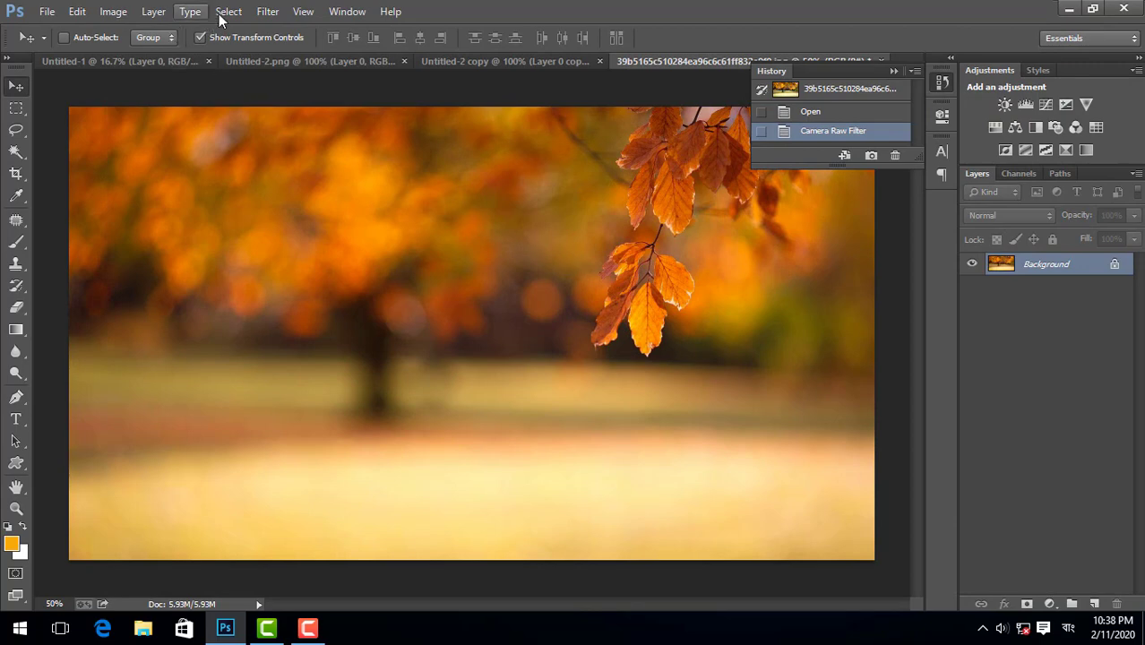
Step: Try Lens Correction on the photo with the edge treatment set to Black Color, and cancel the filter
{"action": "left_click", "coordinate": [267, 12]}
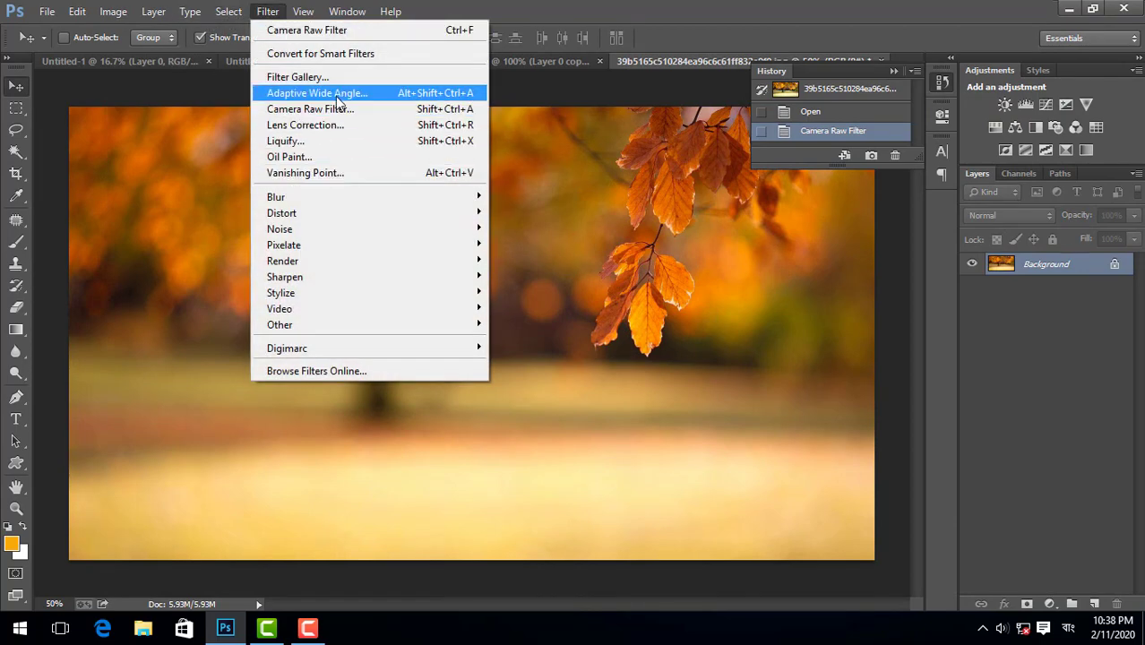
{"action": "left_click", "coordinate": [335, 128]}
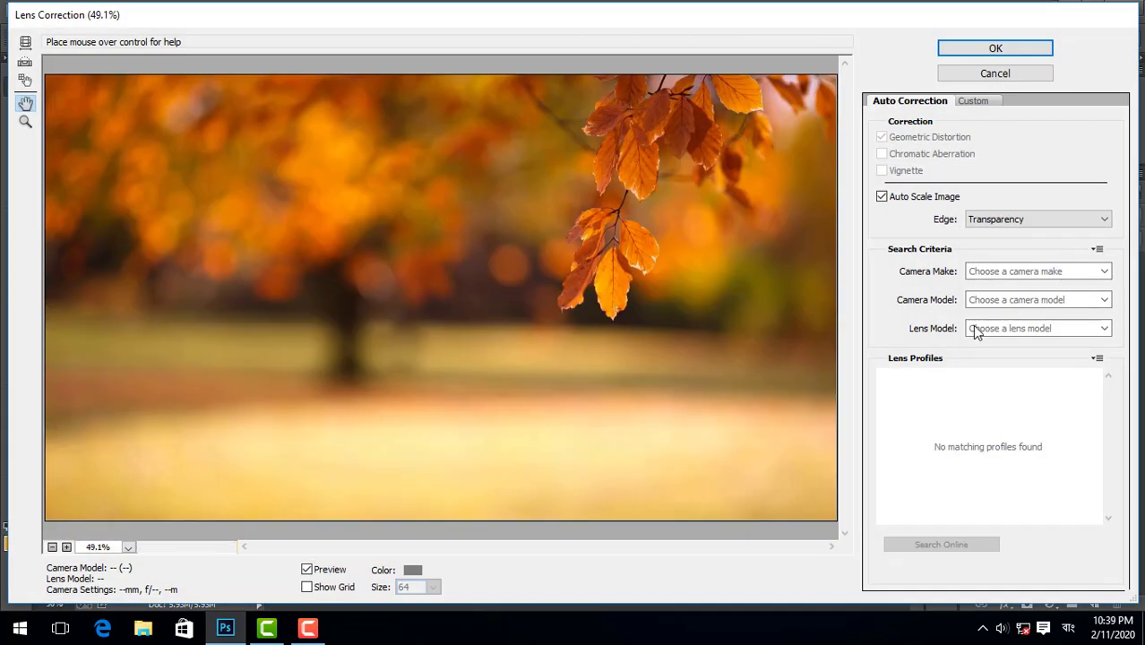
{"action": "left_click", "coordinate": [1005, 222]}
{"action": "left_click", "coordinate": [1005, 240]}
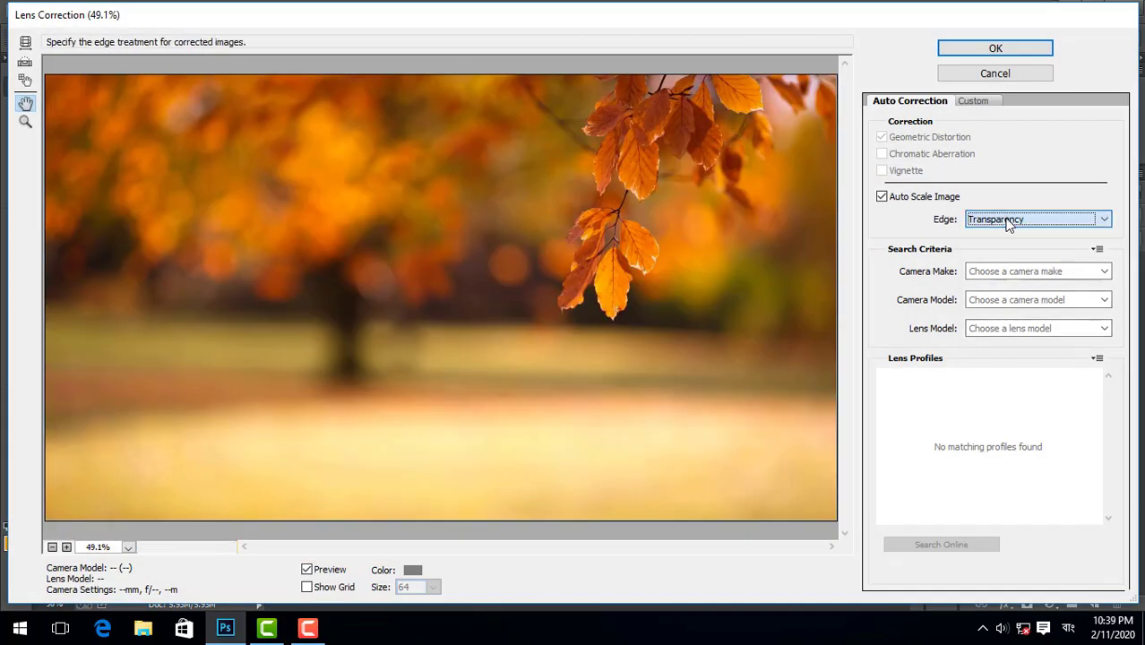
{"action": "left_click", "coordinate": [1005, 220]}
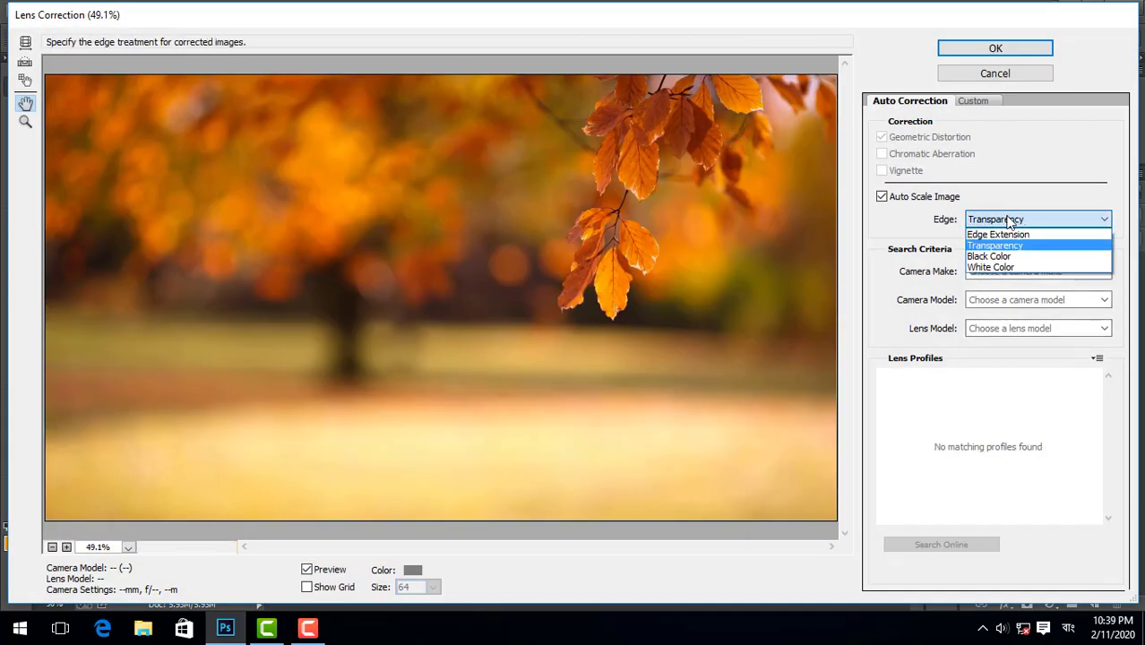
{"action": "left_click", "coordinate": [1000, 257]}
{"action": "left_click", "coordinate": [994, 220]}
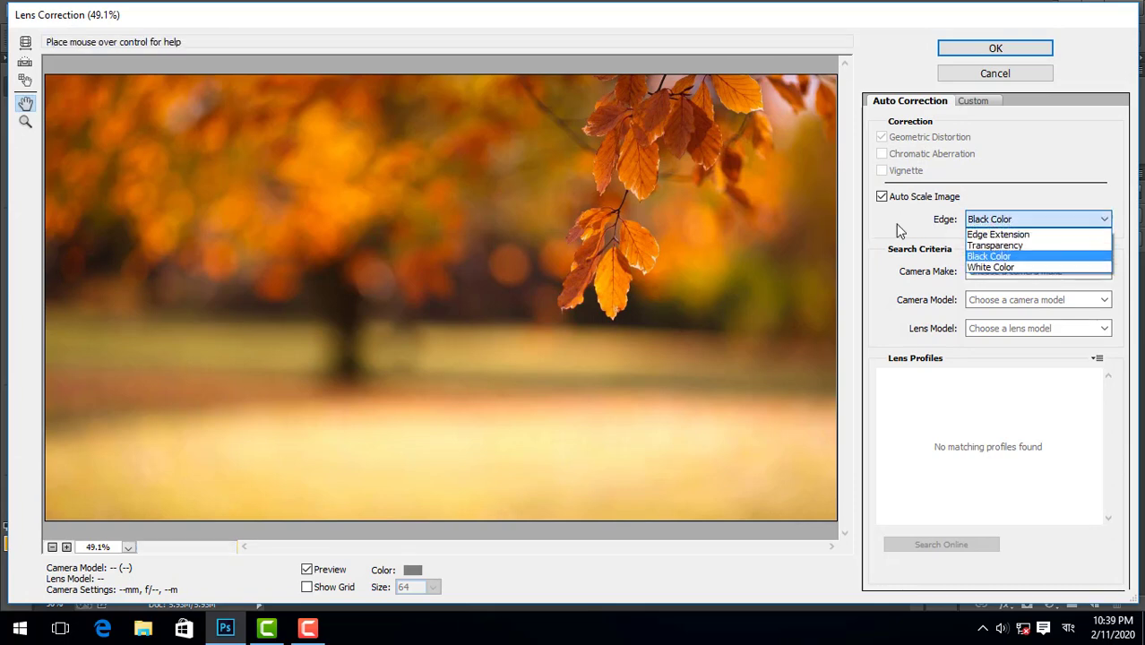
{"action": "left_click", "coordinate": [51, 167]}
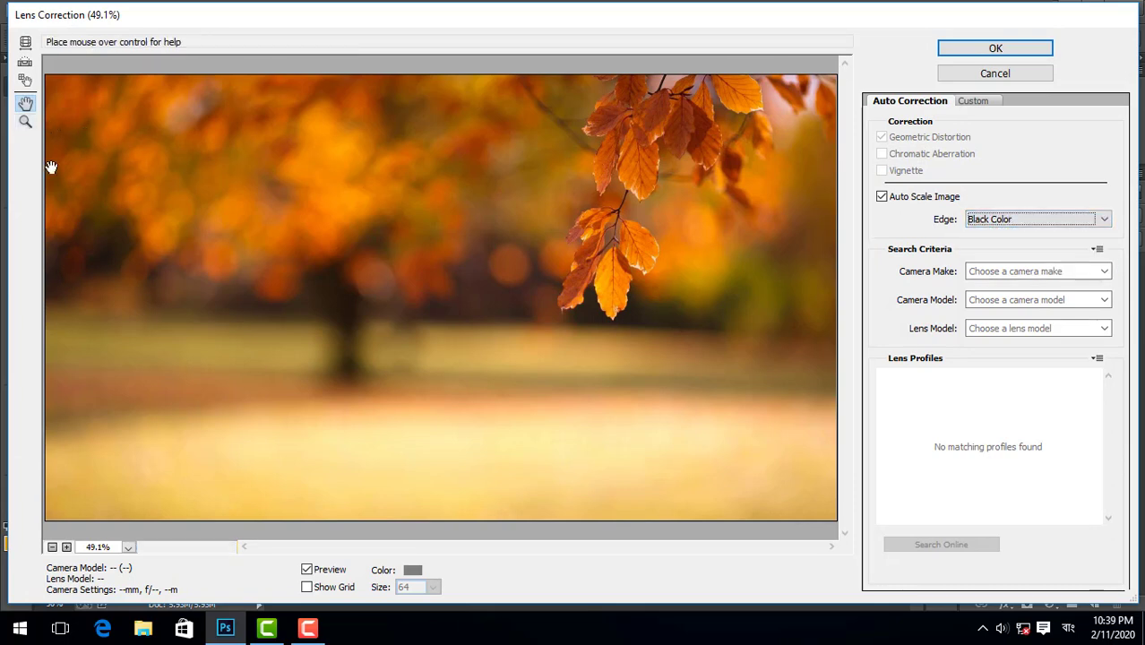
{"action": "left_click", "coordinate": [1021, 73]}
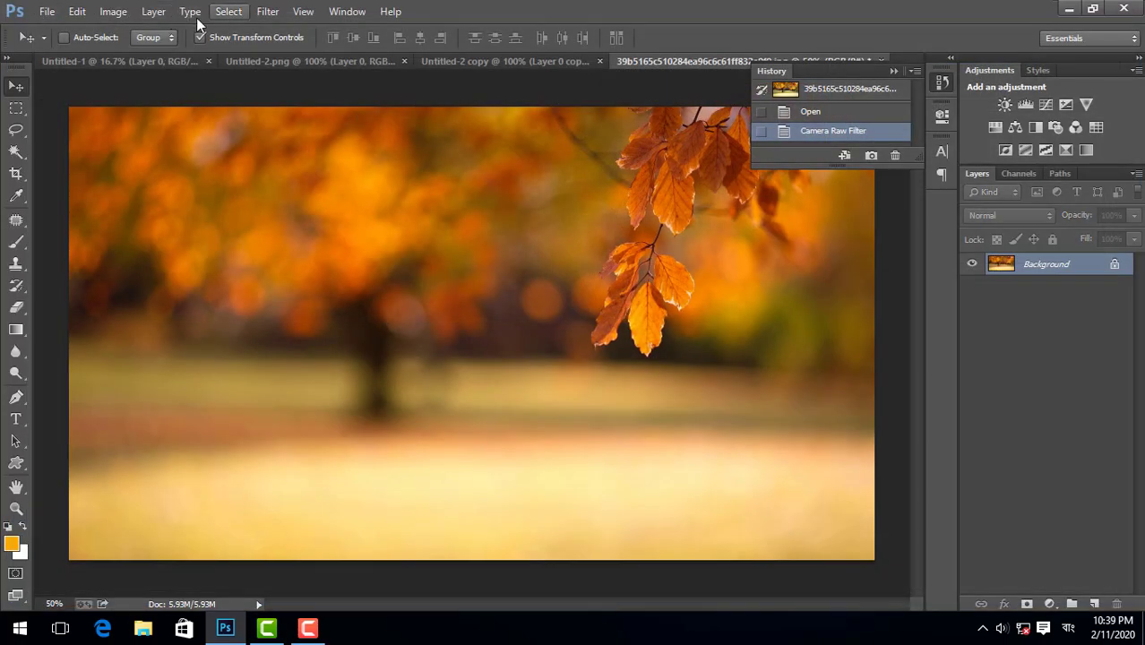
Step: Apply Oil Paint with Stylization 0.1, Cleanliness 0.5, Scale 0.1 and Shine 3.35, and revert the photo to its Camera Raw Filter state
{"action": "left_click", "coordinate": [271, 10]}
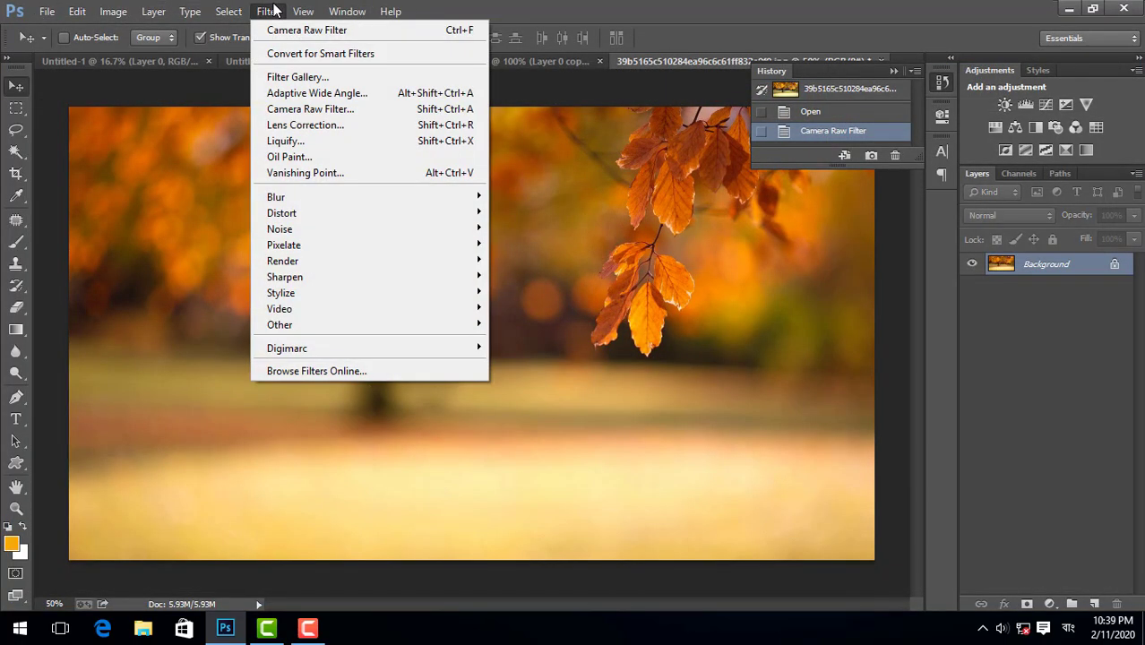
{"action": "left_click", "coordinate": [289, 156]}
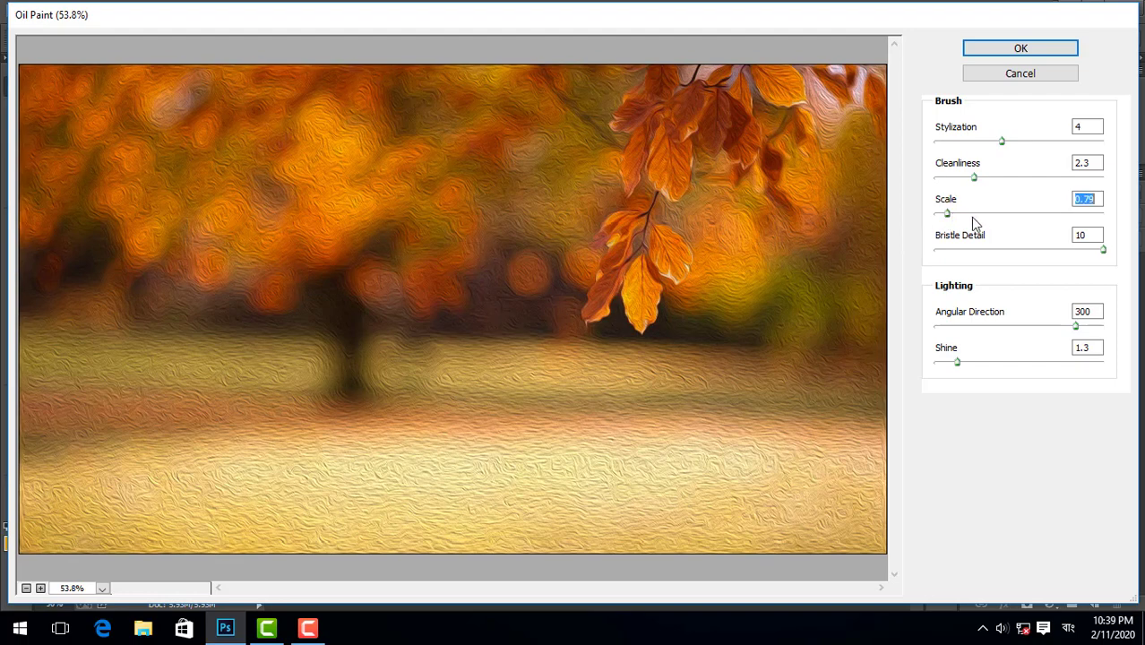
{"action": "mouse_move", "coordinate": [972, 217]}
{"action": "left_mouse_down"}
{"action": "mouse_move", "coordinate": [1010, 227]}
{"action": "mouse_move", "coordinate": [885, 218]}
{"action": "left_mouse_up"}
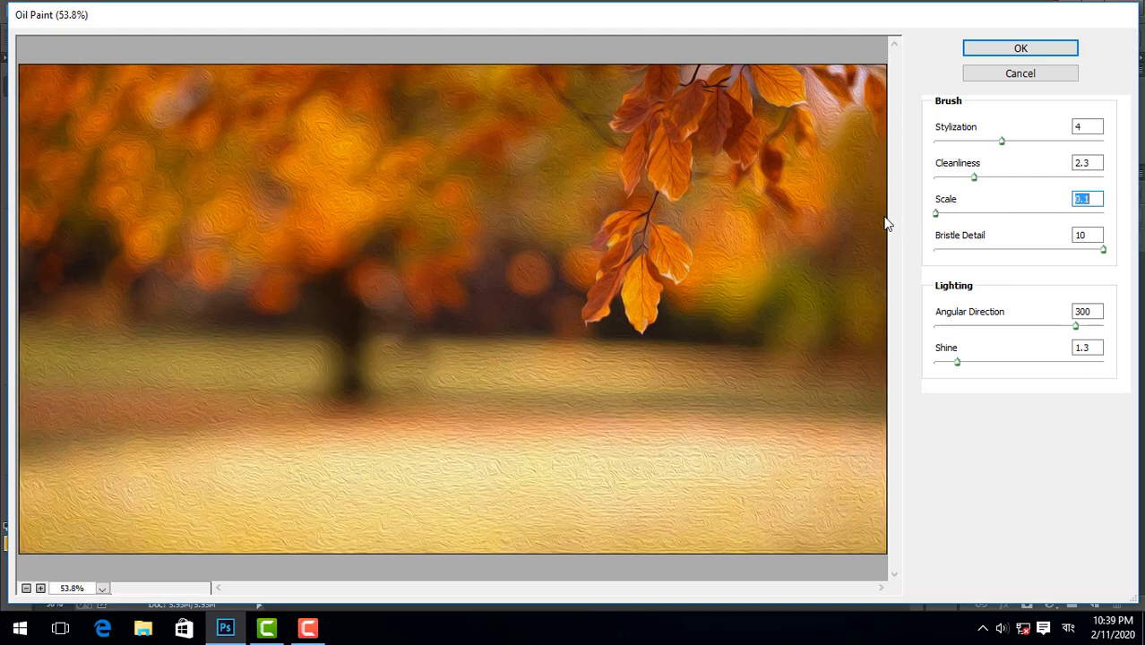
{"action": "left_click", "coordinate": [947, 179]}
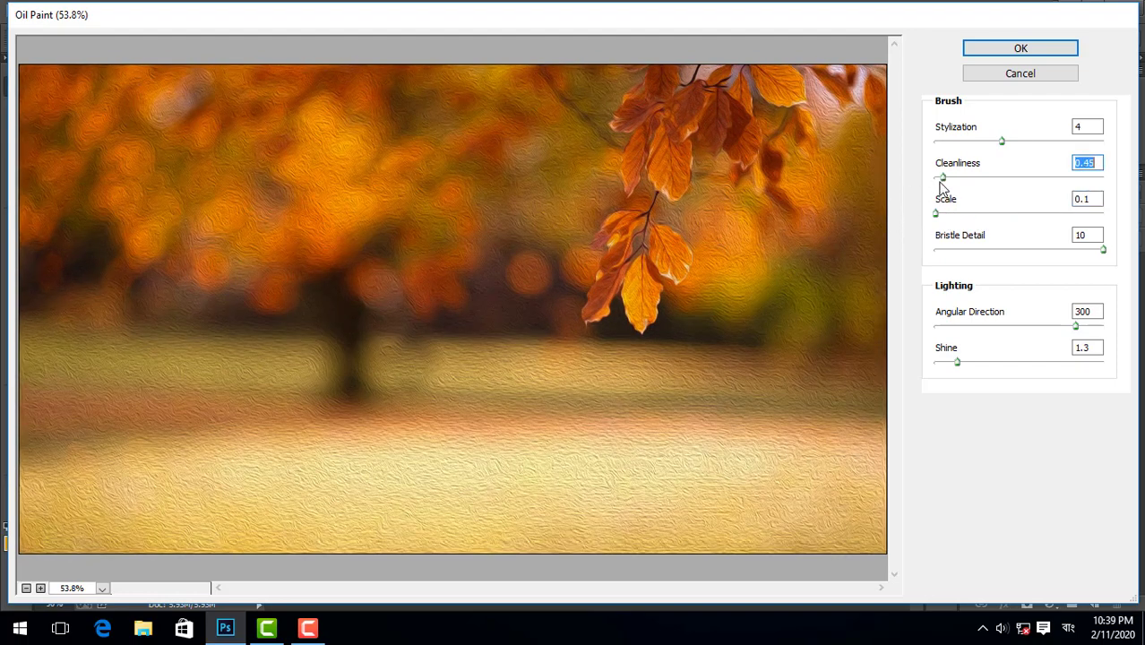
{"action": "left_click_drag", "start_coordinate": [942, 186], "coordinate": [945, 184]}
{"action": "left_click", "coordinate": [947, 140]}
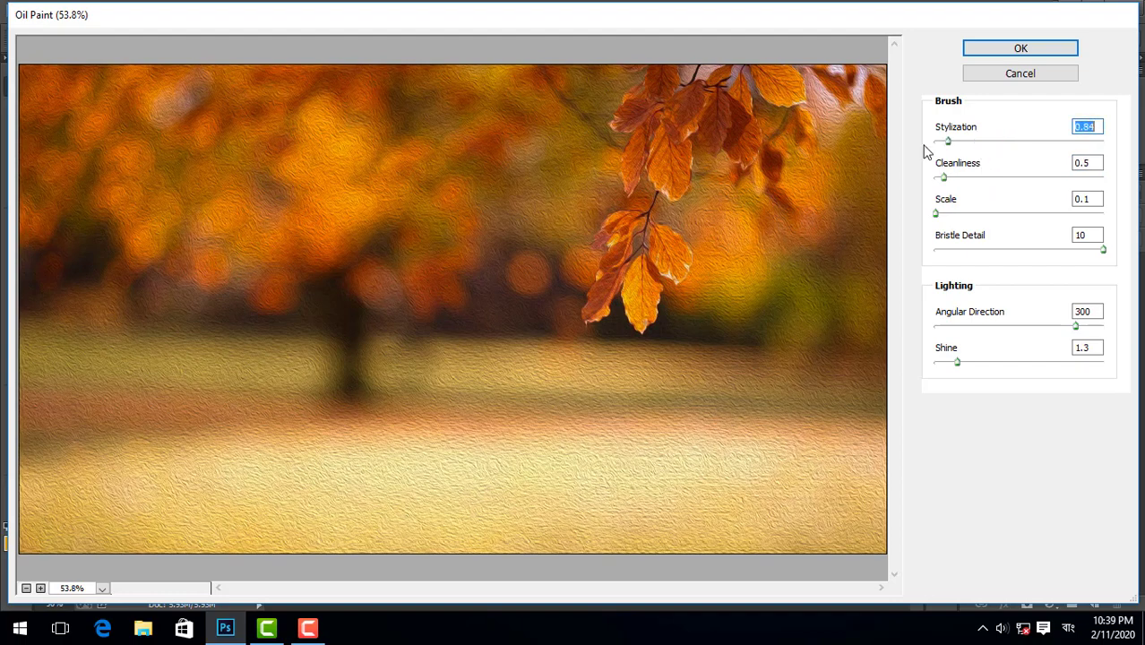
{"action": "left_click", "coordinate": [935, 143]}
{"action": "scroll", "coordinate": [983, 329], "scroll_direction": "up", "scroll_amount": 1}
{"action": "left_click_drag", "start_coordinate": [955, 363], "coordinate": [991, 354]}
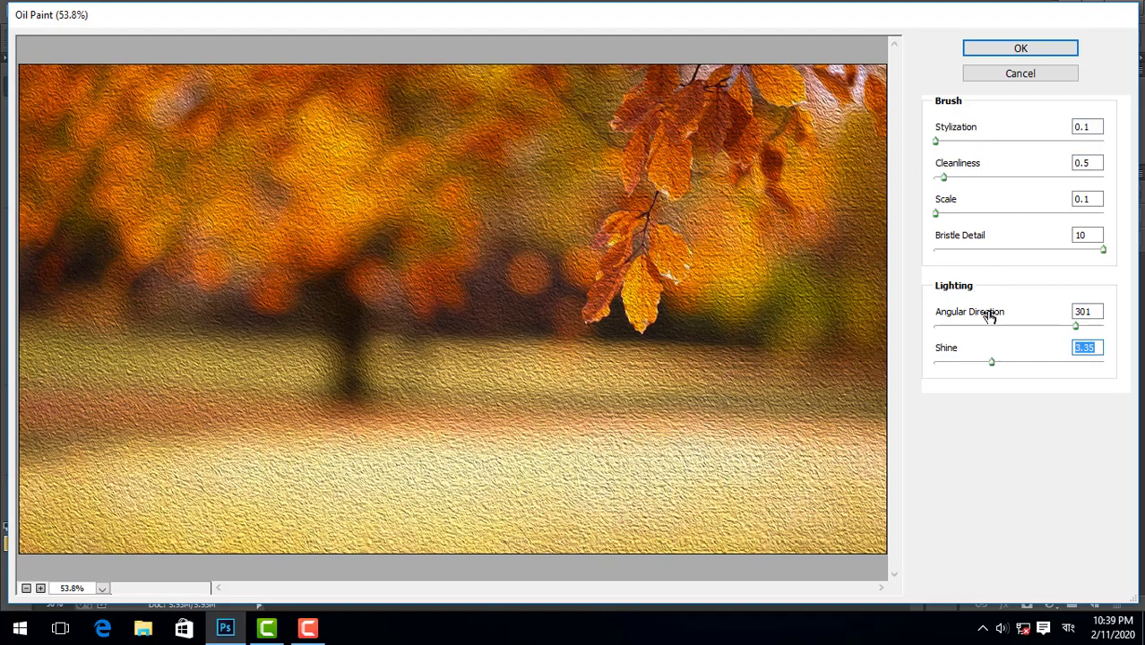
{"action": "left_click", "coordinate": [1022, 52]}
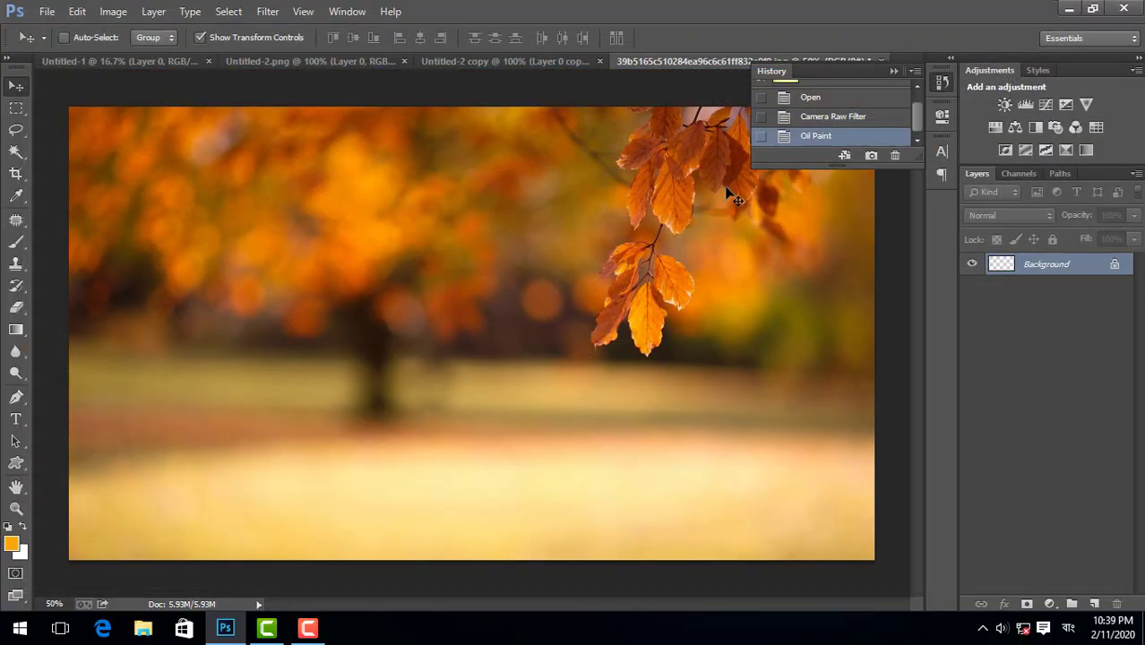
{"action": "left_click", "coordinate": [813, 121]}
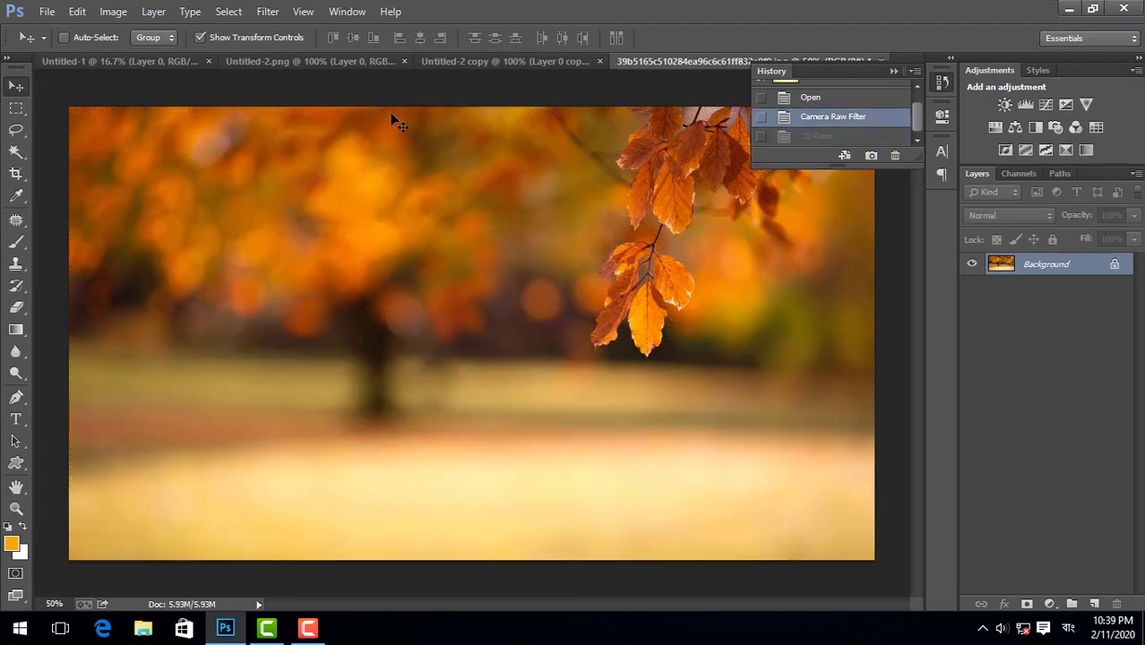
Step: Apply a 31 px Field Blur with Light Bokeh at 1% to the photo, and revert to the Camera Raw Filter state
{"action": "left_click", "coordinate": [268, 12]}
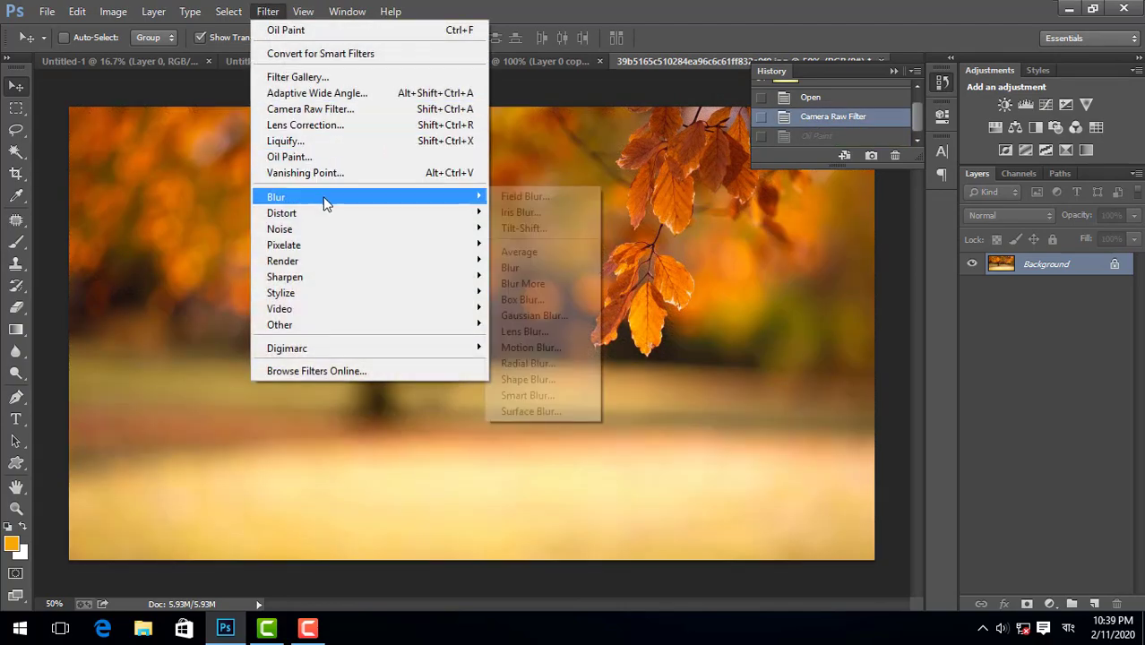
{"action": "mouse_move", "coordinate": [466, 199]}
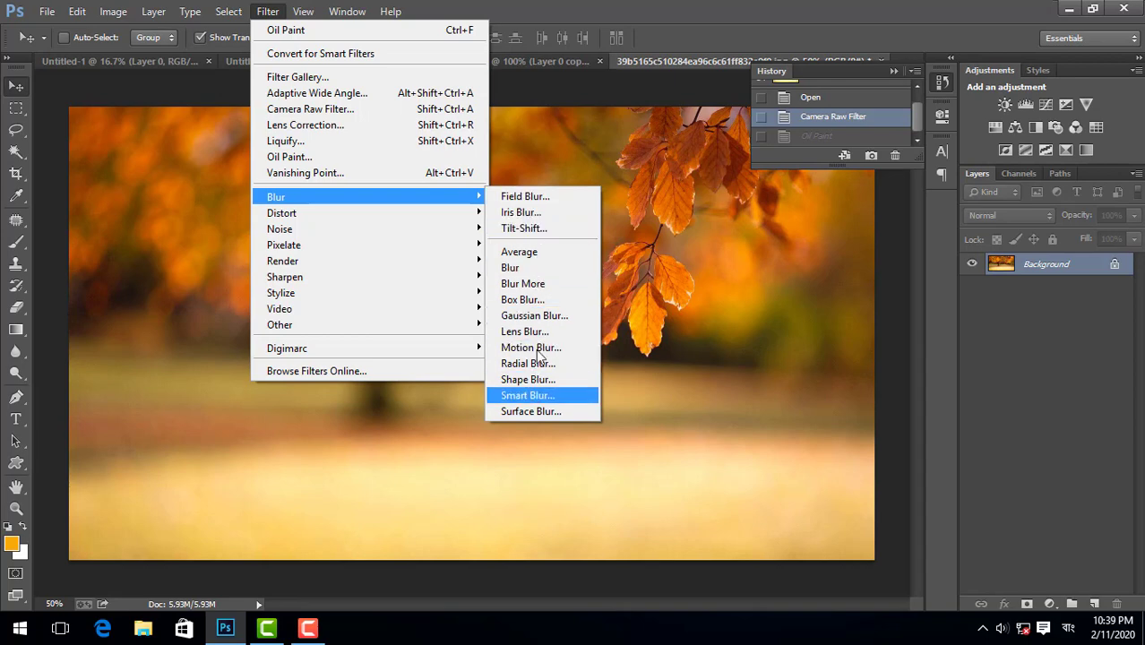
{"action": "left_click", "coordinate": [541, 199]}
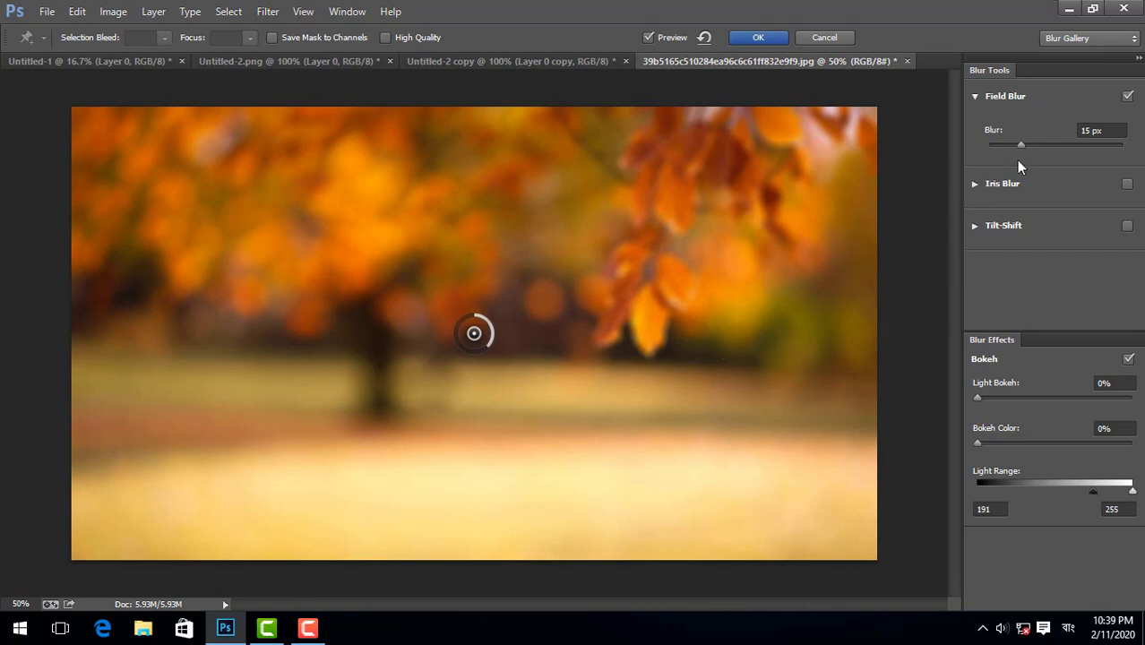
{"action": "left_click_drag", "start_coordinate": [1019, 145], "coordinate": [1108, 146]}
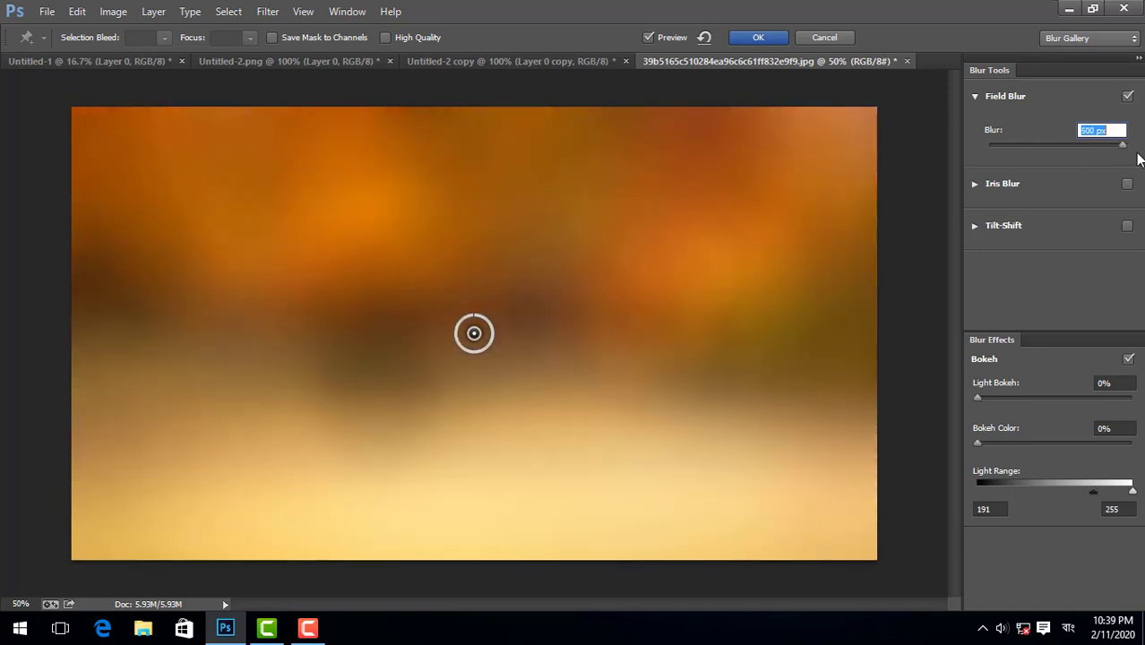
{"action": "mouse_move", "coordinate": [1007, 146]}
{"action": "left_mouse_down"}
{"action": "mouse_move", "coordinate": [1048, 156]}
{"action": "mouse_move", "coordinate": [1014, 148]}
{"action": "left_mouse_up"}
{"action": "left_click_drag", "start_coordinate": [988, 396], "coordinate": [1135, 400]}
{"action": "left_click_drag", "start_coordinate": [1028, 412], "coordinate": [977, 439]}
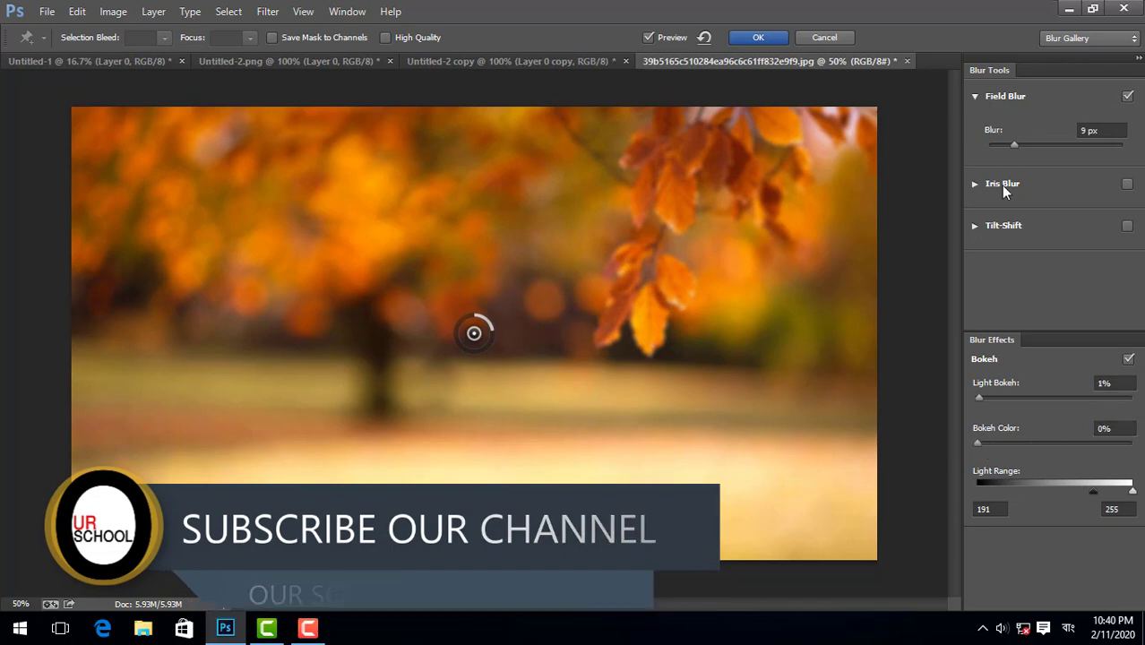
{"action": "left_click_drag", "start_coordinate": [1013, 145], "coordinate": [1039, 161]}
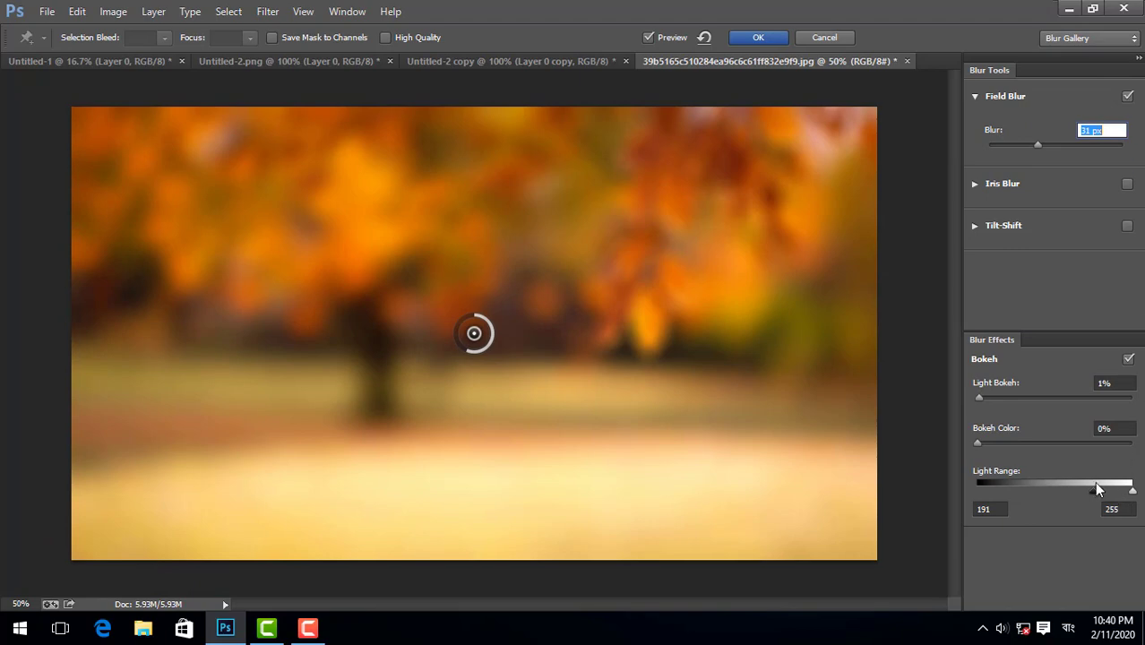
{"action": "left_click", "coordinate": [744, 37]}
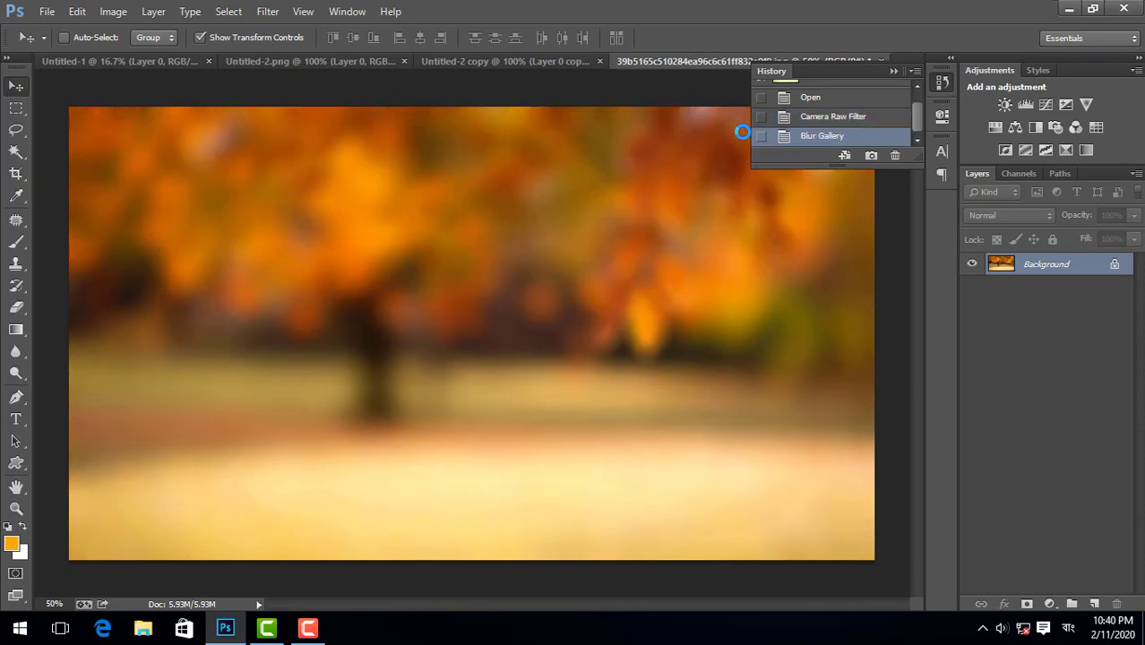
{"action": "left_click", "coordinate": [792, 126]}
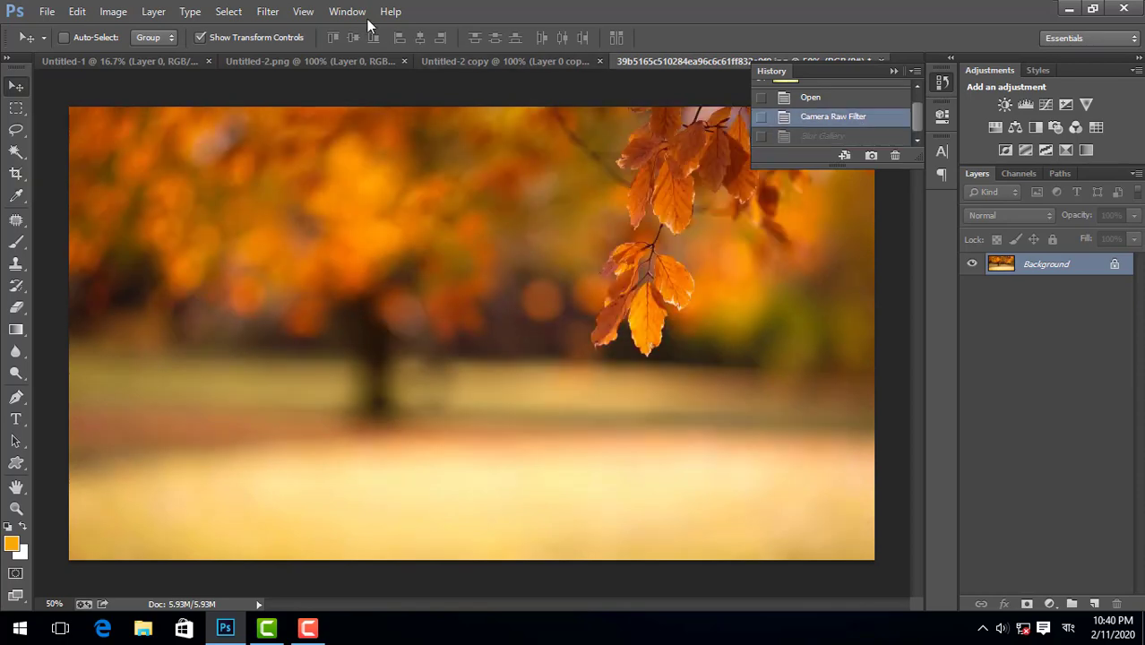
Step: Try Iris Blur on the photo with Light Bokeh at 68%, and cancel the blur
{"action": "left_click", "coordinate": [268, 12]}
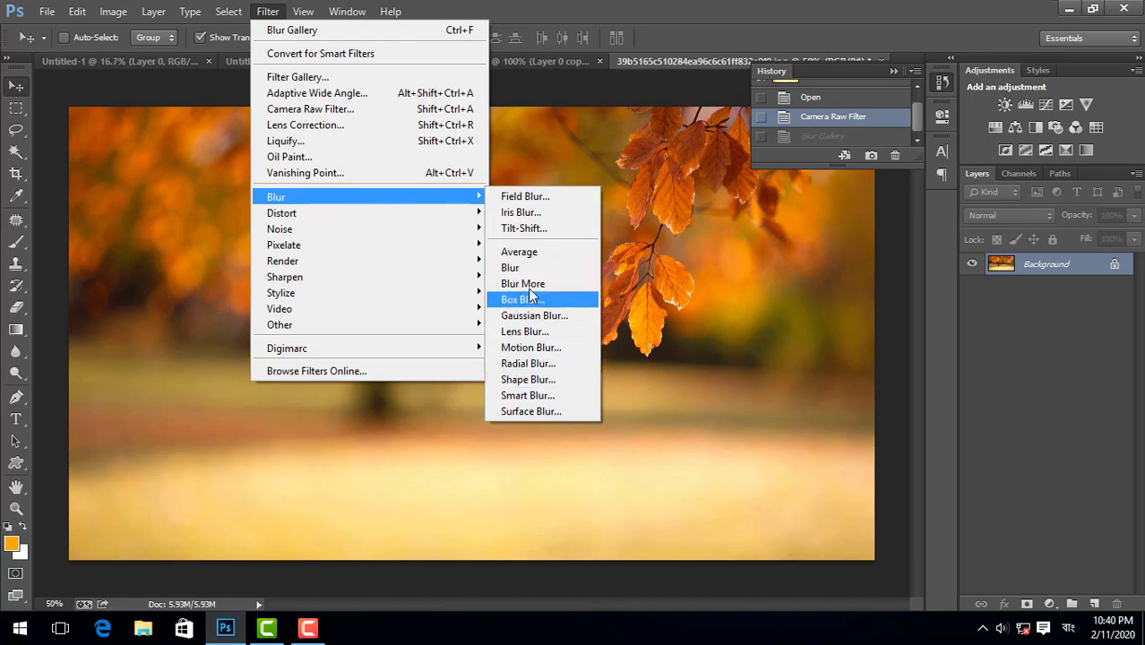
{"action": "left_click", "coordinate": [528, 215]}
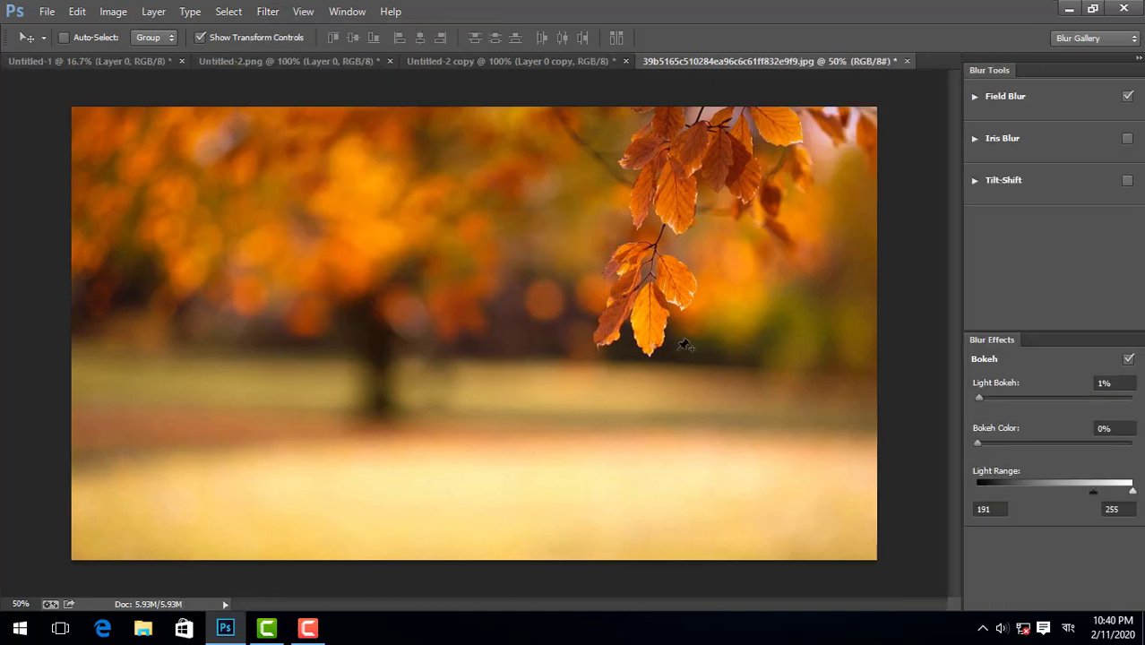
{"action": "left_click_drag", "start_coordinate": [980, 399], "coordinate": [1083, 398]}
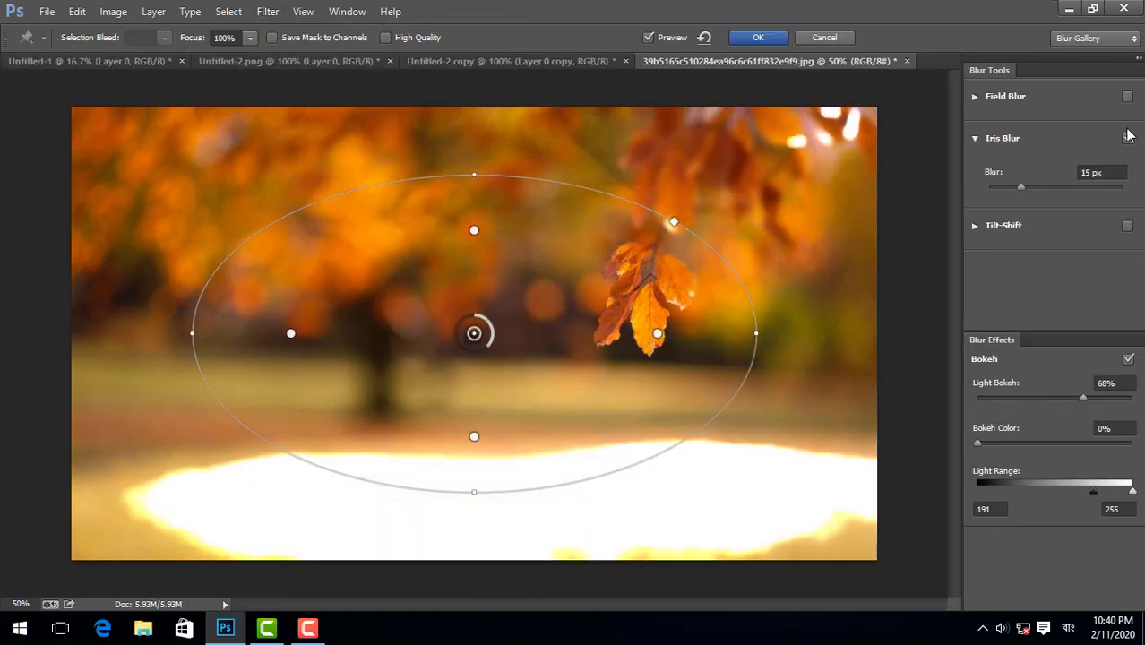
{"action": "left_click", "coordinate": [824, 39]}
Step: Arrange the open documents in a 2-up Vertical layout
{"action": "left_click", "coordinate": [267, 11]}
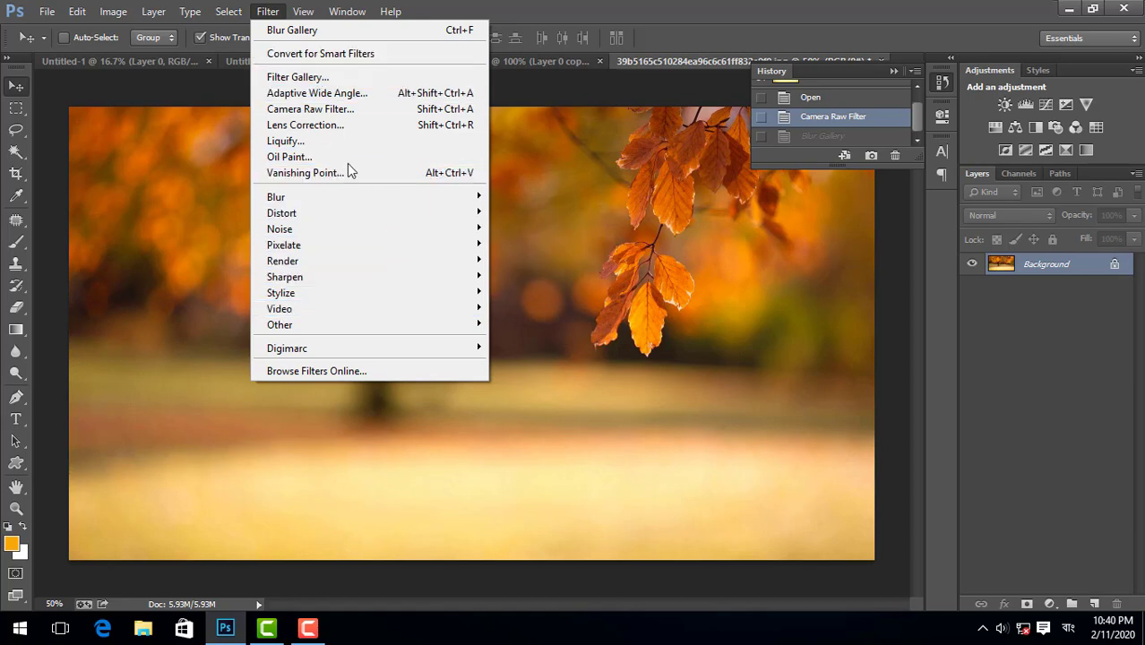
{"action": "left_click", "coordinate": [302, 11]}
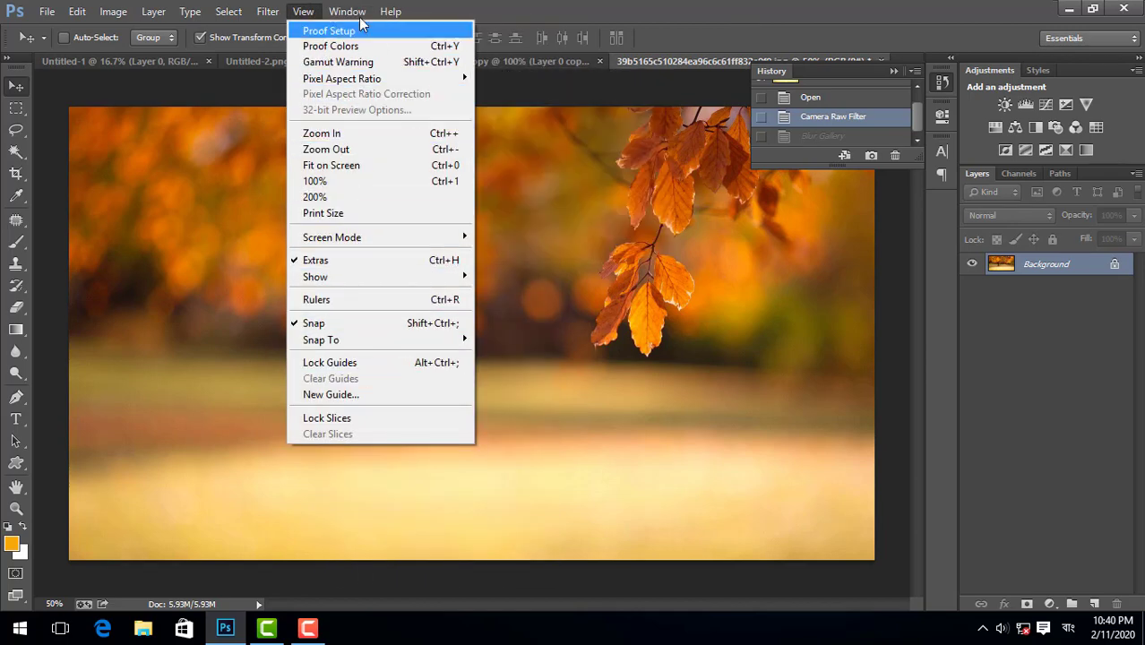
{"action": "mouse_move", "coordinate": [353, 14]}
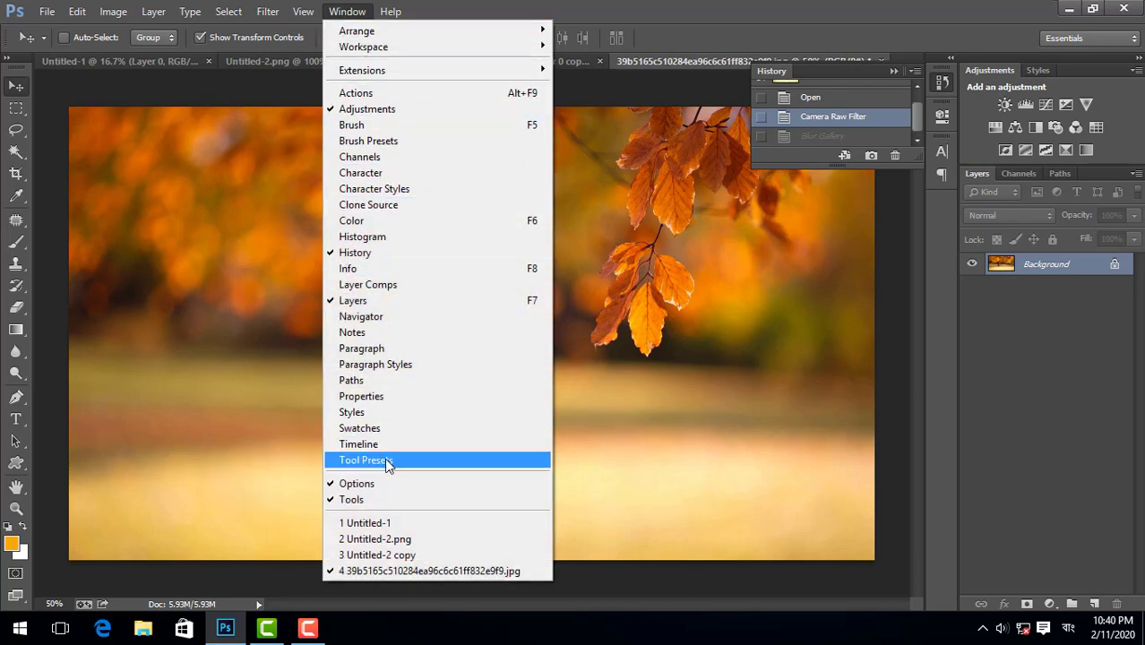
{"action": "mouse_move", "coordinate": [380, 32]}
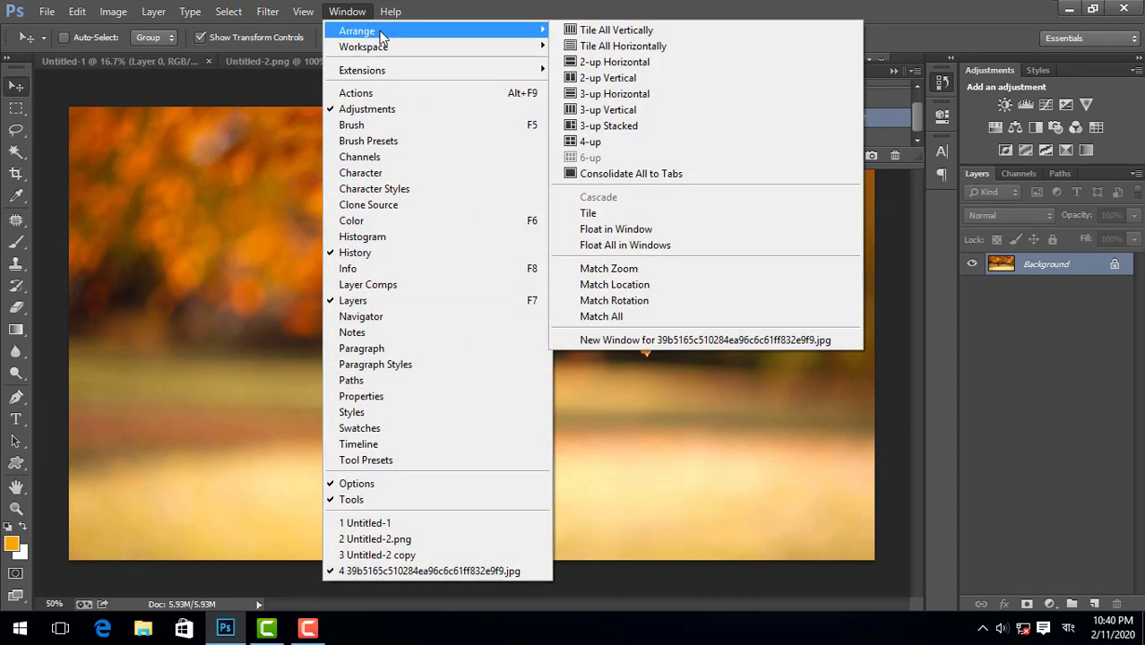
{"action": "left_click", "coordinate": [595, 82]}
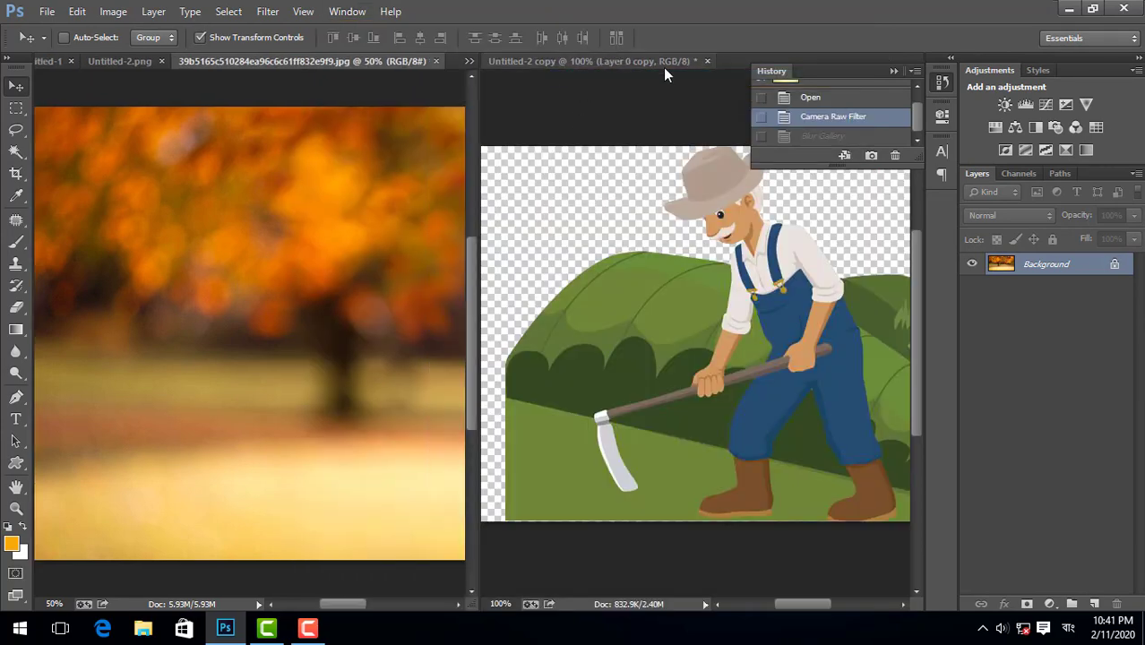
Step: Float the Untitled-2 copy document in its own window and close it without saving the changes
{"action": "left_click_drag", "start_coordinate": [709, 63], "coordinate": [309, 147]}
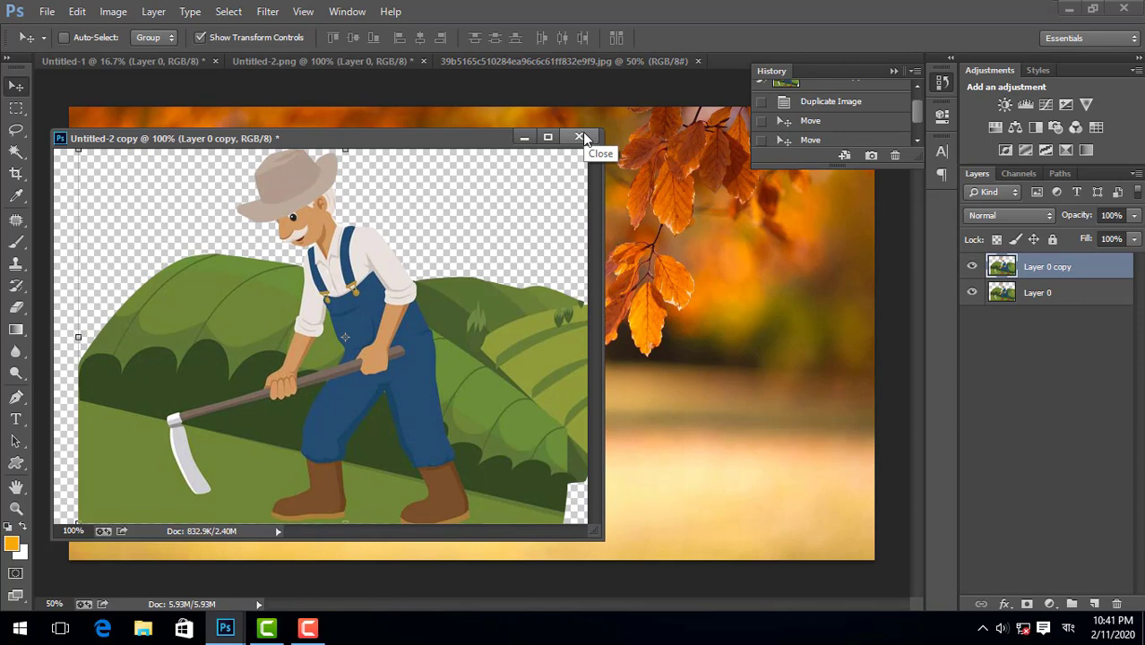
{"action": "left_click", "coordinate": [581, 136]}
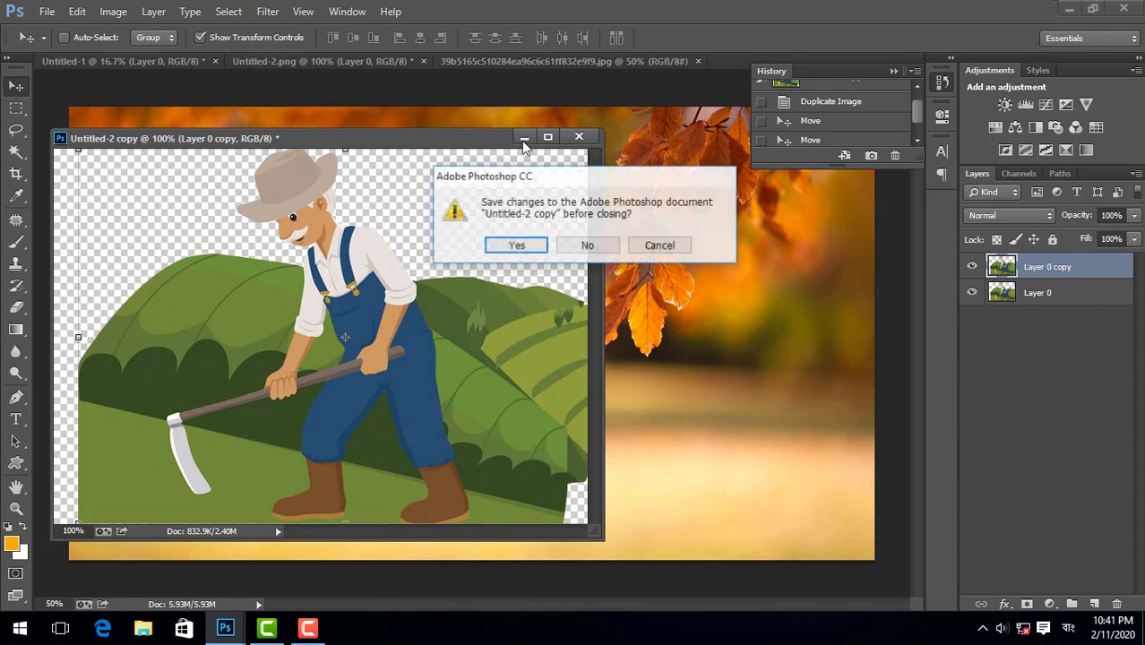
{"action": "left_click", "coordinate": [588, 246]}
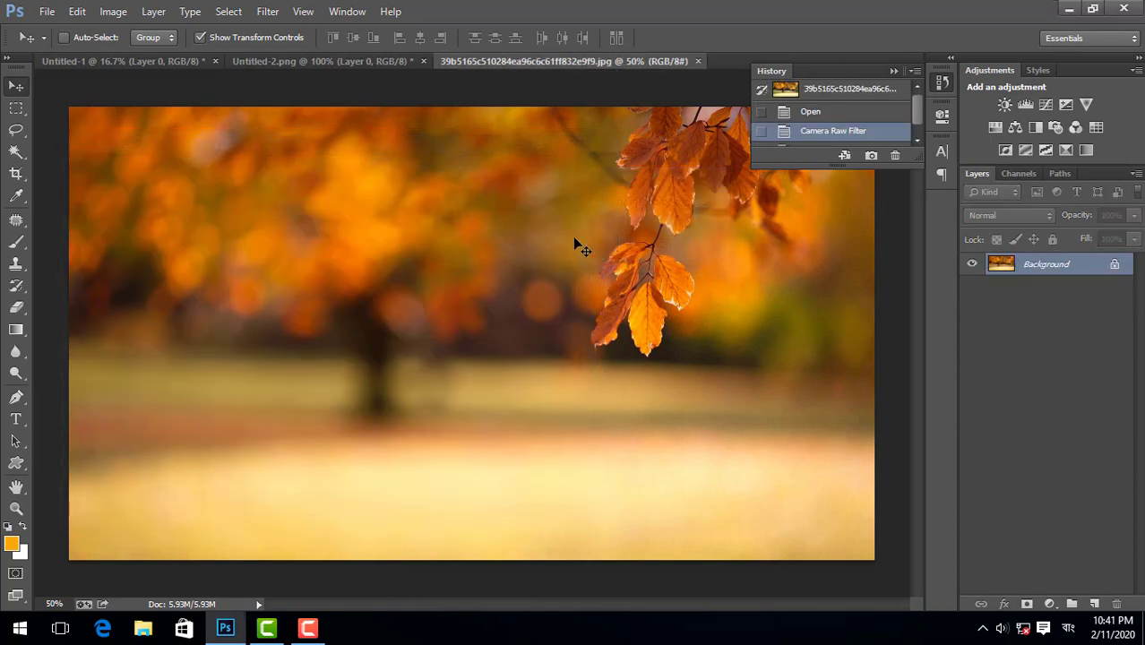
Step: Look over the View commands and examine the autumn photo at closer and wider magnifications
{"action": "left_click", "coordinate": [344, 12]}
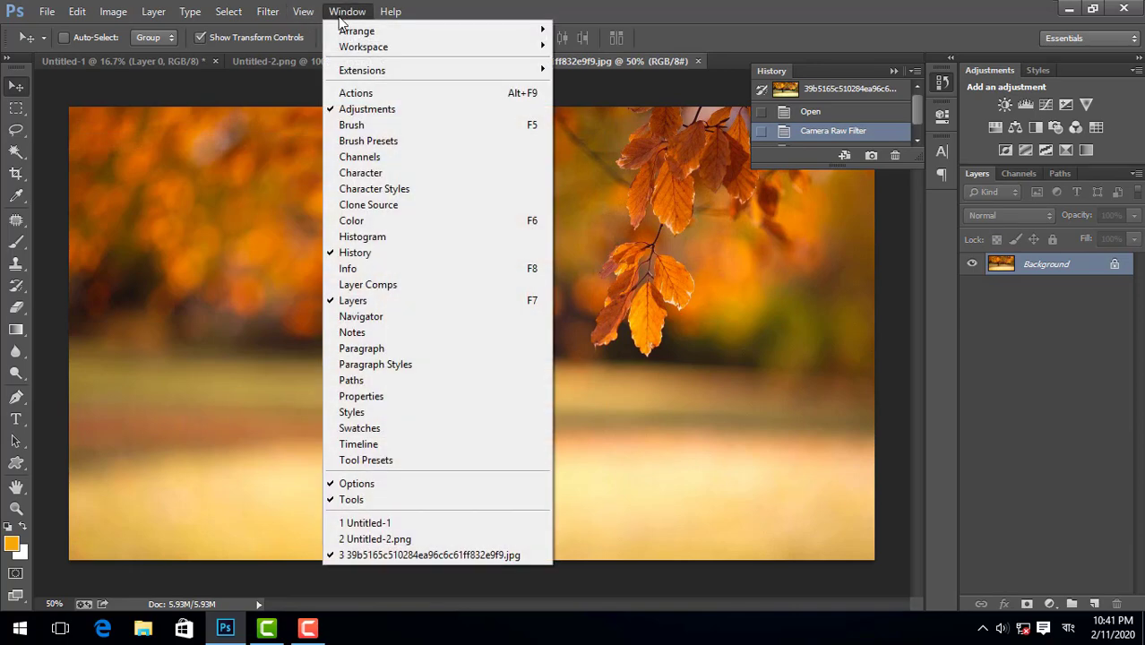
{"action": "mouse_move", "coordinate": [315, 20]}
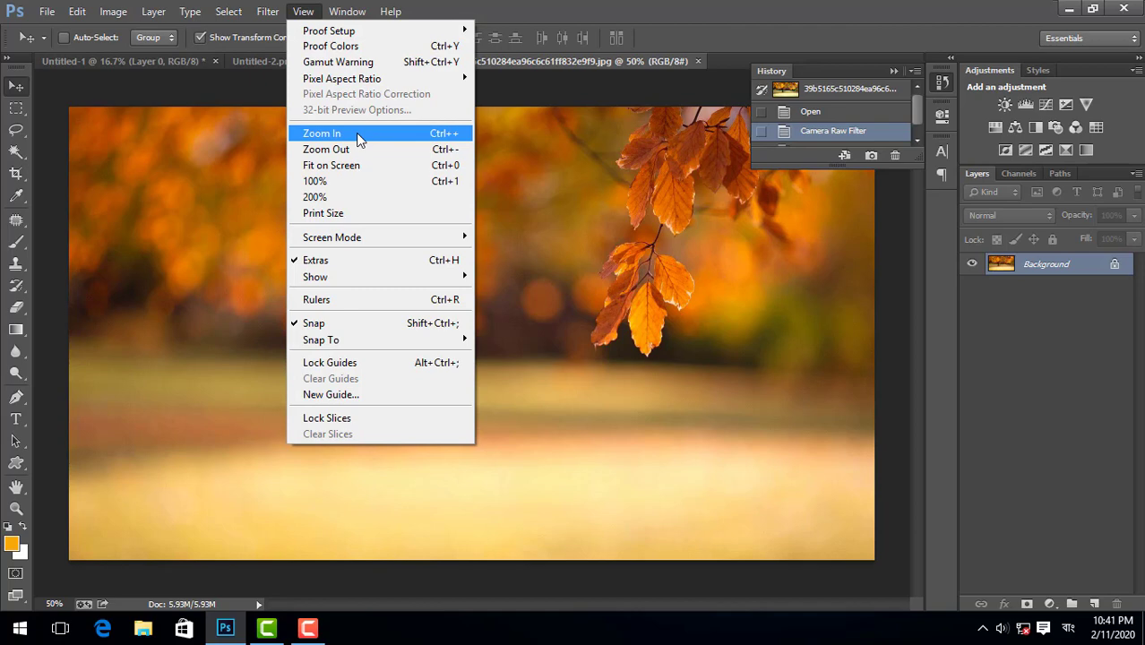
{"action": "left_click", "coordinate": [565, 141]}
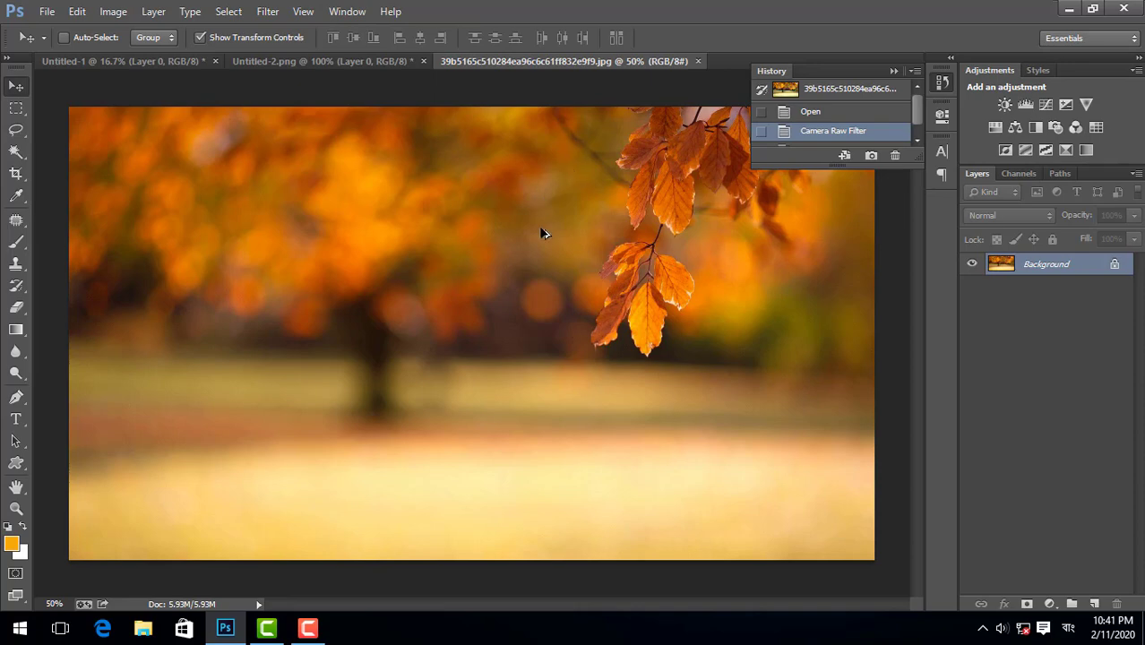
{"action": "scroll", "coordinate": [542, 233], "scroll_direction": "up", "scroll_amount": 10}
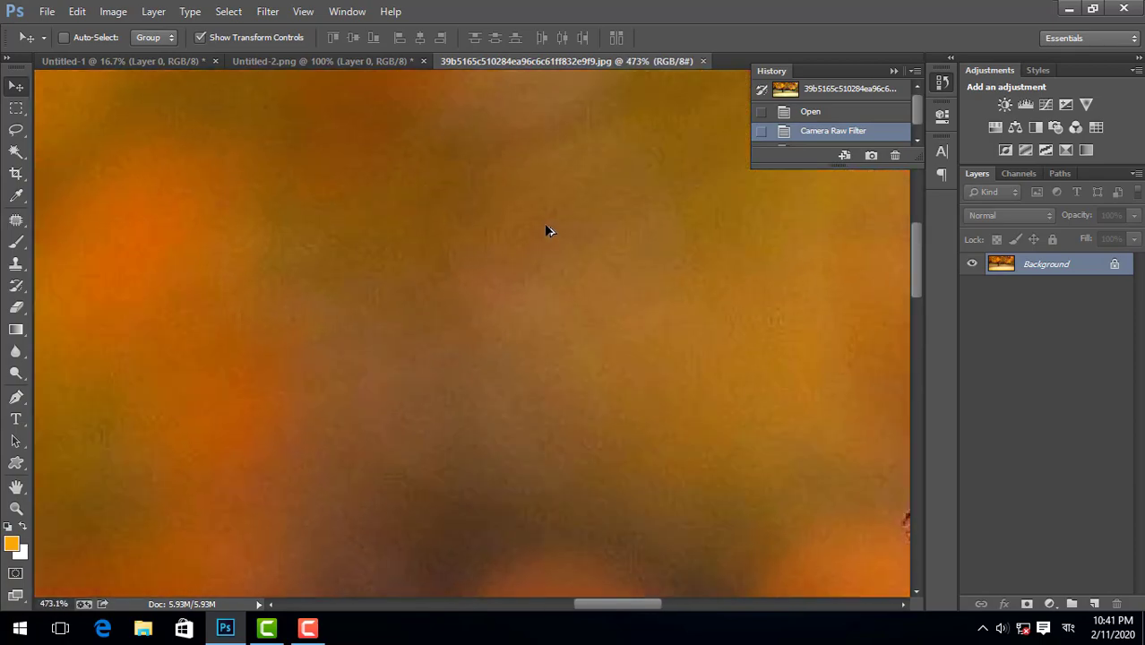
{"action": "scroll", "coordinate": [548, 231], "scroll_direction": "down", "scroll_amount": 12}
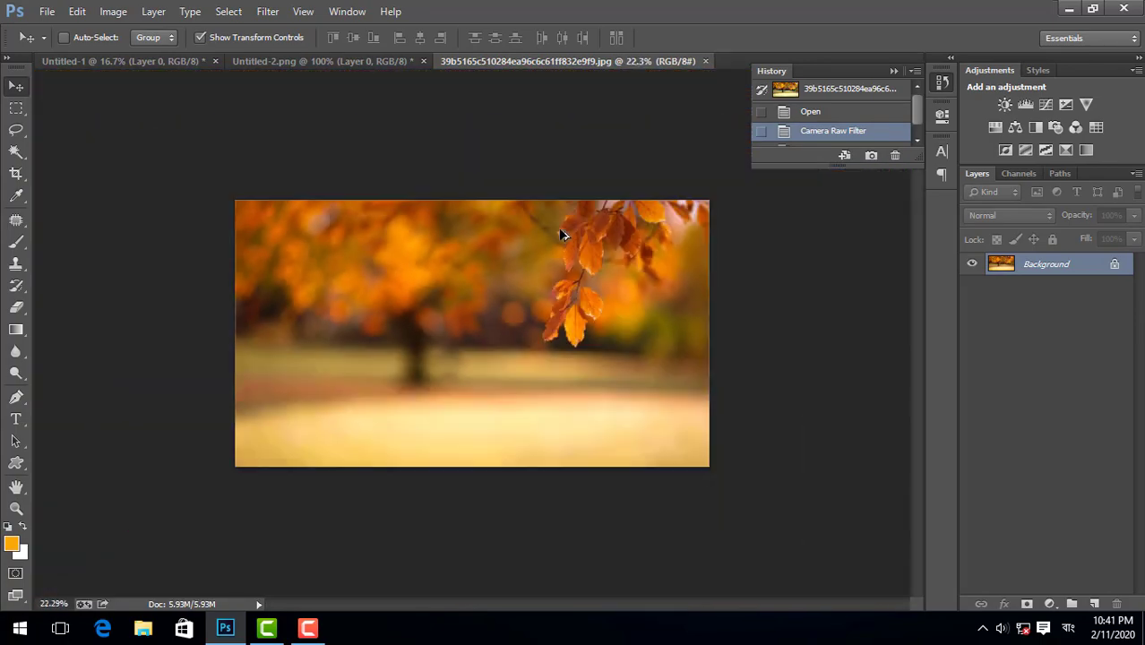
{"action": "scroll", "coordinate": [560, 234], "scroll_direction": "down", "scroll_amount": 5}
{"action": "scroll", "coordinate": [574, 249], "scroll_direction": "up", "scroll_amount": 4}
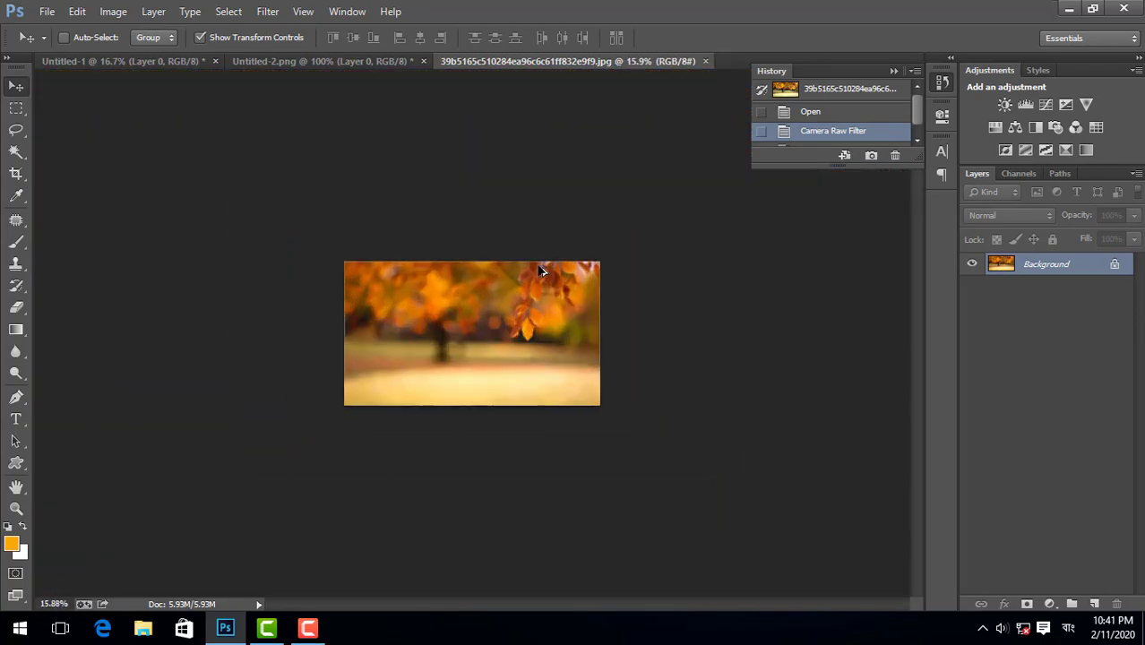
{"action": "scroll", "coordinate": [540, 271], "scroll_direction": "up", "scroll_amount": 9}
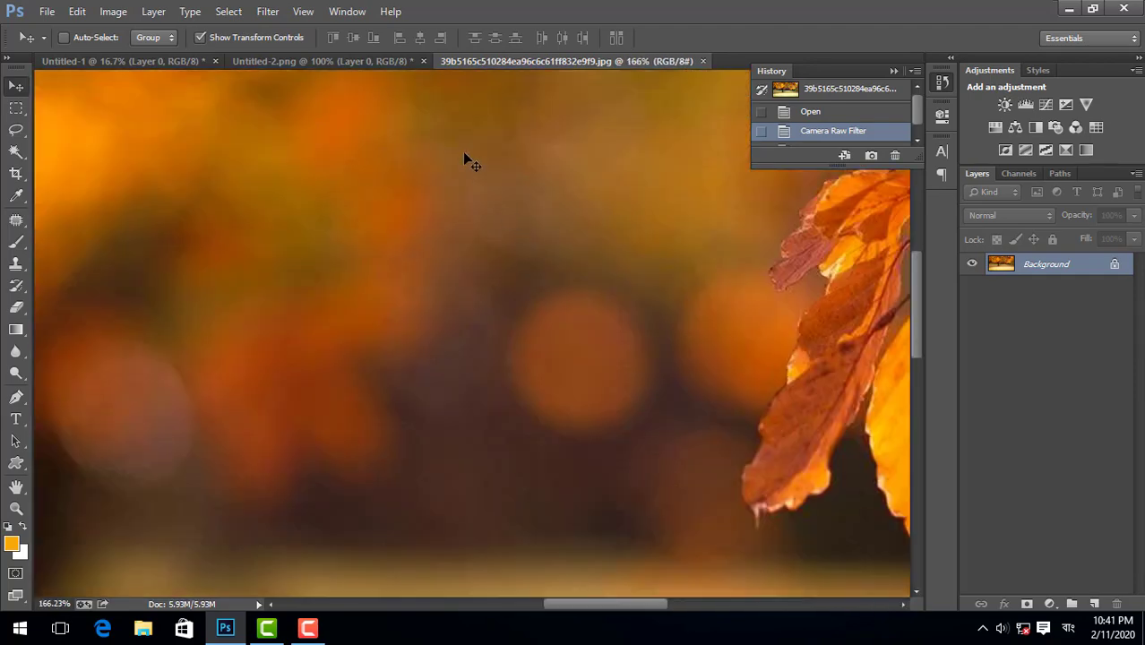
{"action": "scroll", "coordinate": [457, 154], "scroll_direction": "down", "scroll_amount": 8}
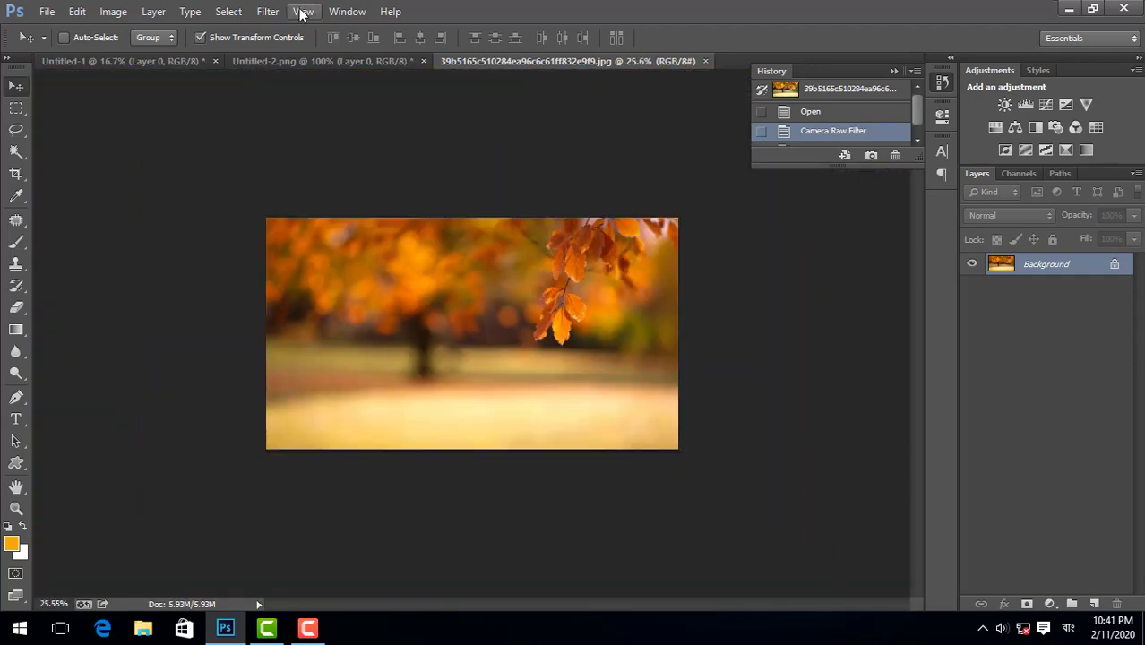
Step: View the autumn photo at print size, zoom back out to the whole image, and look over the View commands
{"action": "left_click", "coordinate": [303, 11]}
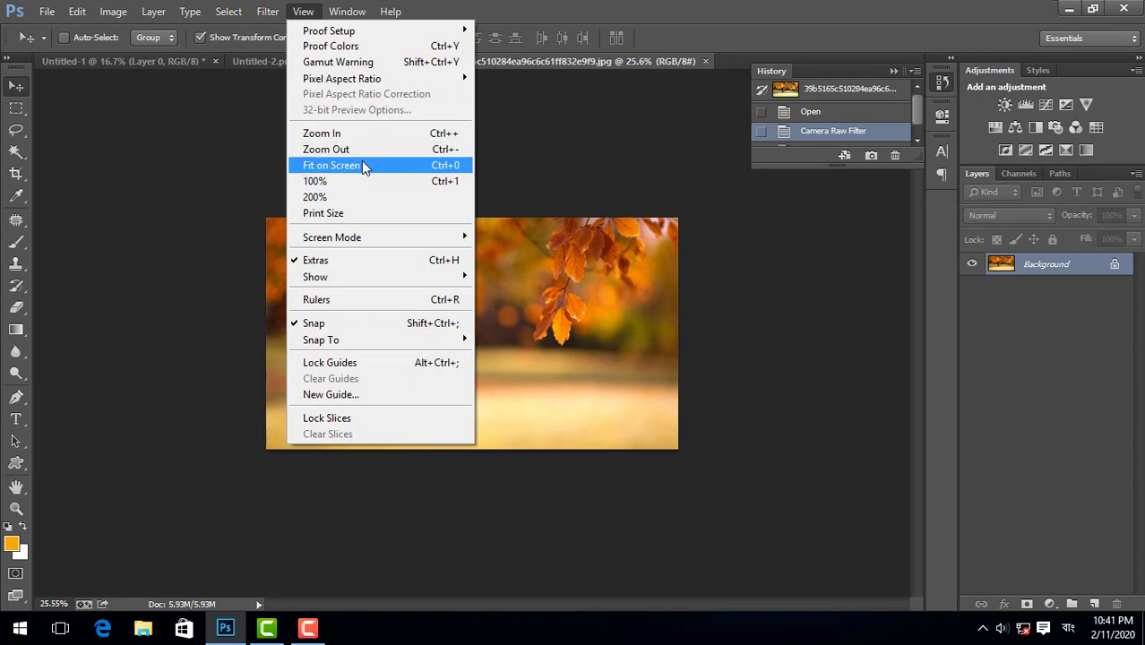
{"action": "left_click", "coordinate": [385, 216]}
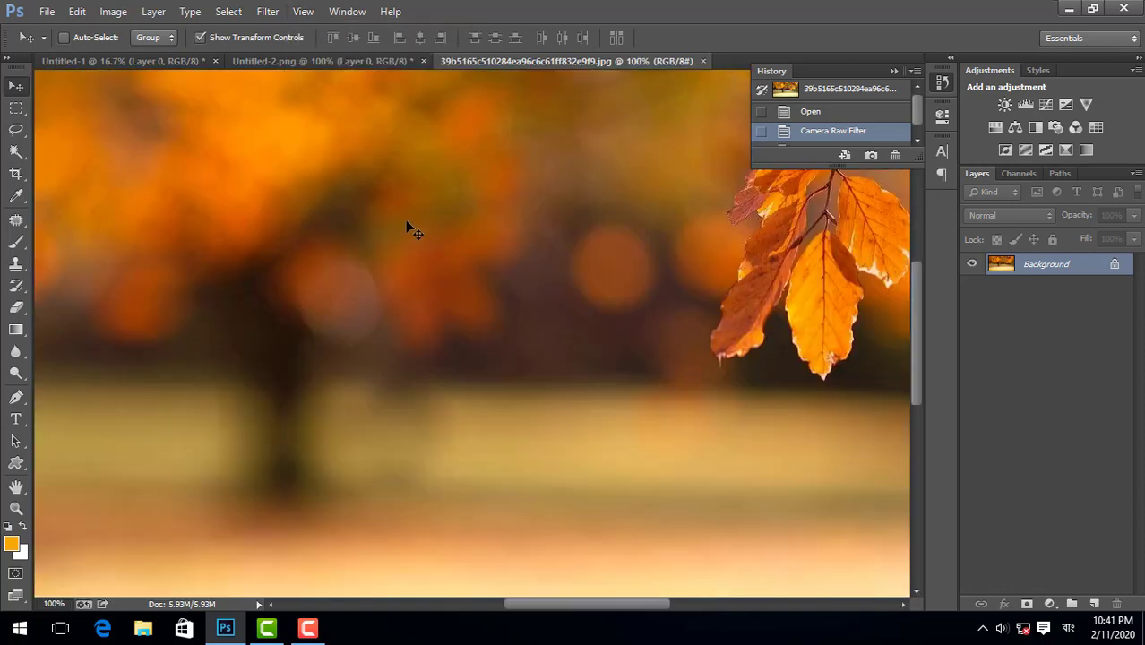
{"action": "scroll", "coordinate": [411, 224], "scroll_direction": "down", "scroll_amount": 5}
{"action": "scroll", "coordinate": [421, 184], "scroll_direction": "down", "scroll_amount": 2}
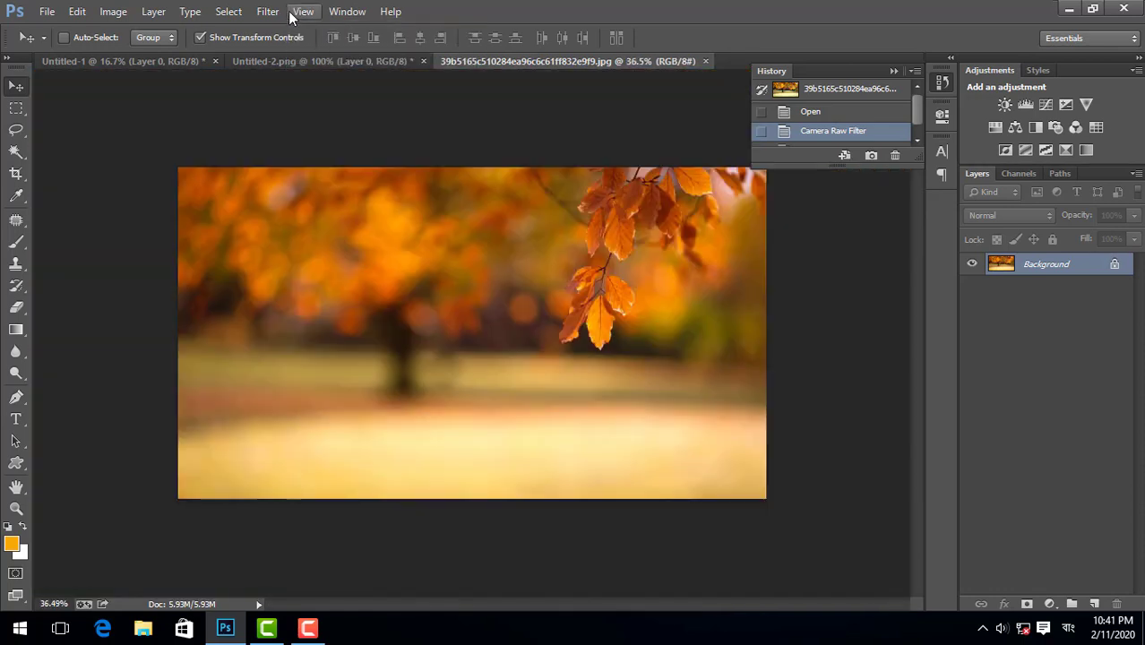
{"action": "left_click", "coordinate": [302, 10]}
{"action": "left_click", "coordinate": [523, 103]}
{"action": "scroll", "coordinate": [513, 145], "scroll_direction": "up", "scroll_amount": 2}
{"action": "scroll", "coordinate": [502, 141], "scroll_direction": "down", "scroll_amount": 1}
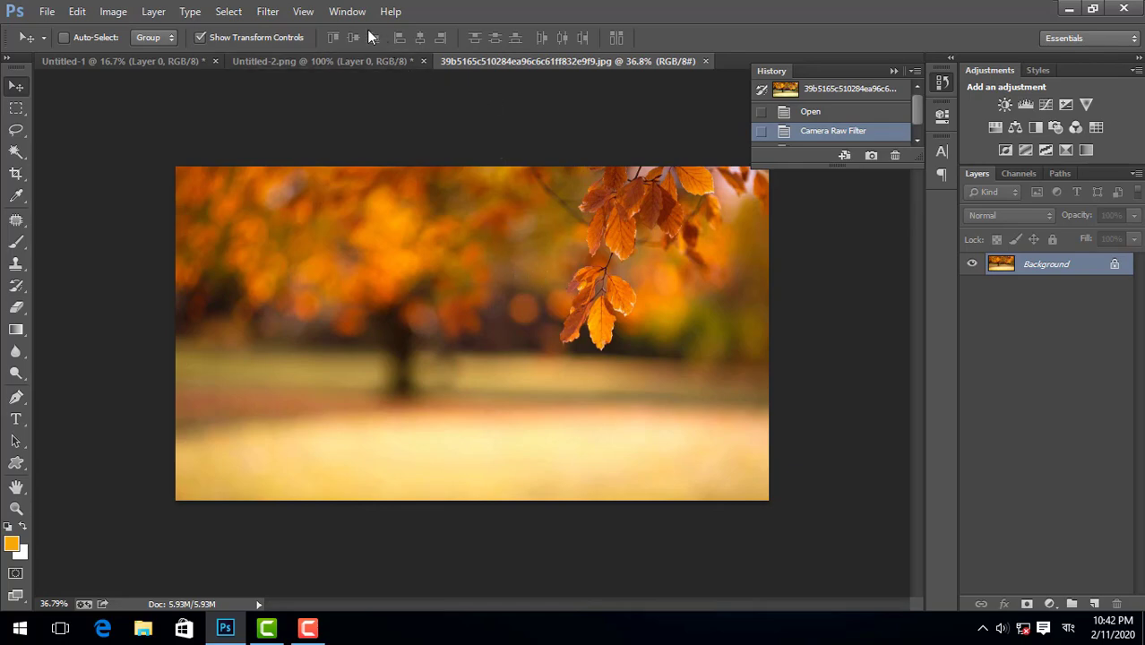
{"action": "left_click", "coordinate": [304, 12]}
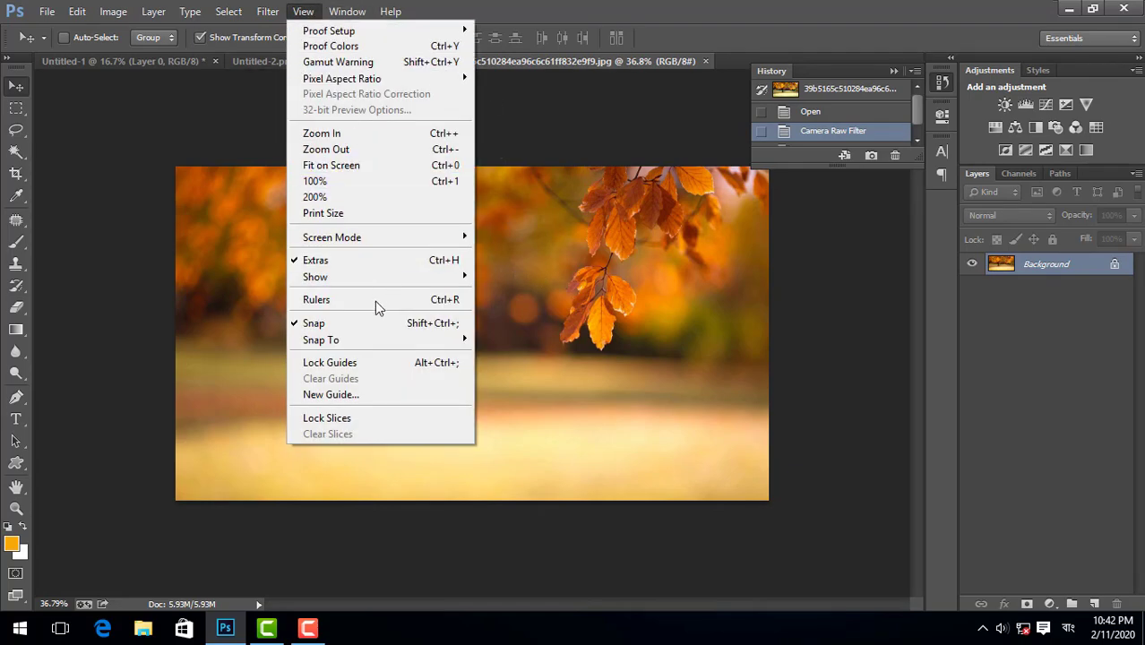
Step: Hide the History panel and show it again
{"action": "mouse_move", "coordinate": [344, 18]}
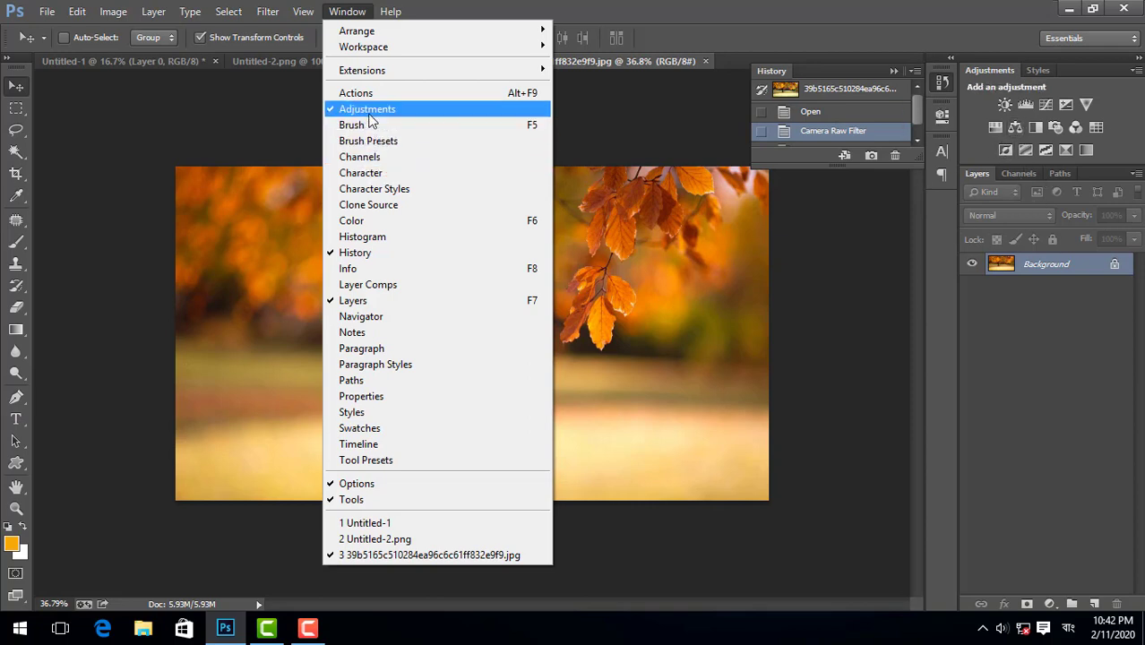
{"action": "left_click", "coordinate": [371, 253]}
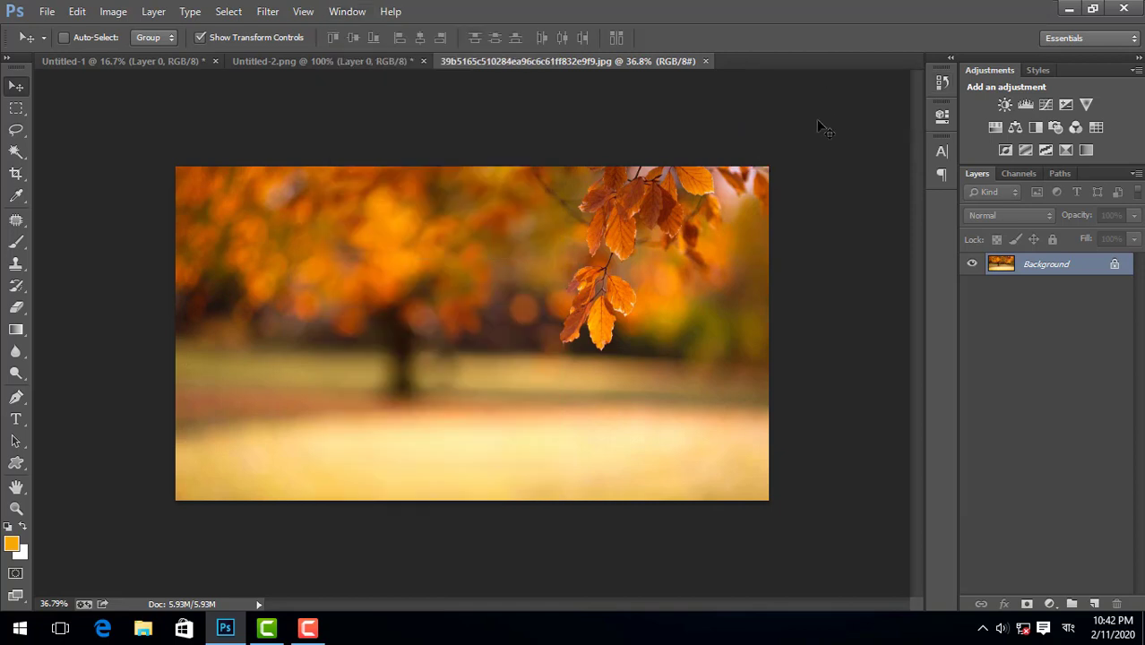
{"action": "left_click", "coordinate": [346, 11]}
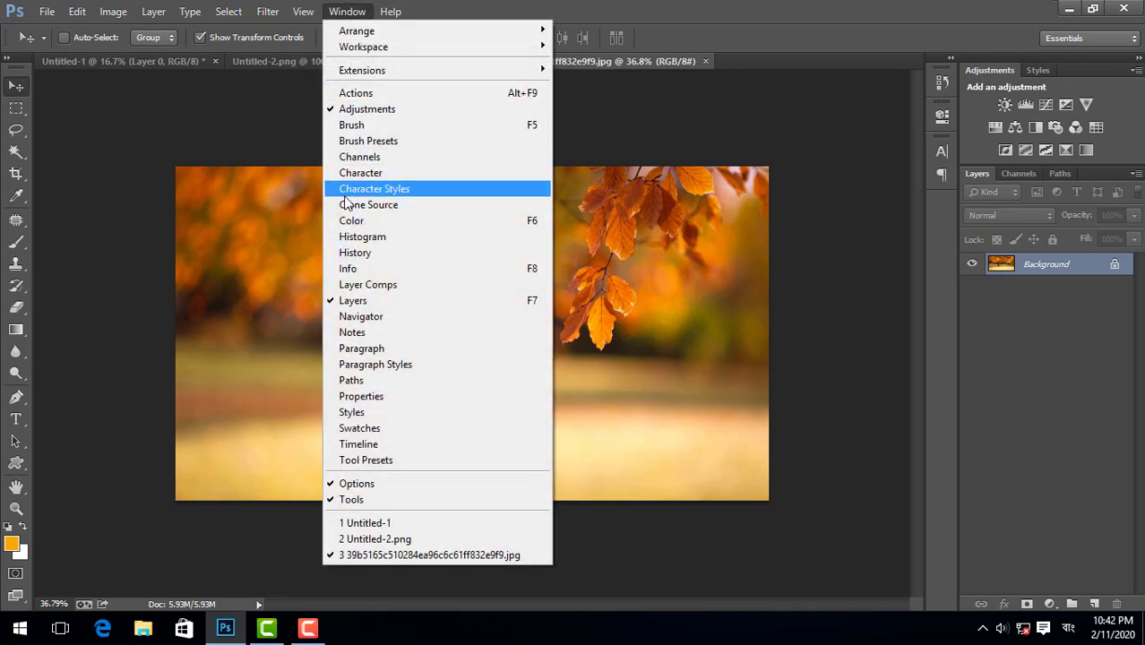
{"action": "left_click", "coordinate": [358, 252]}
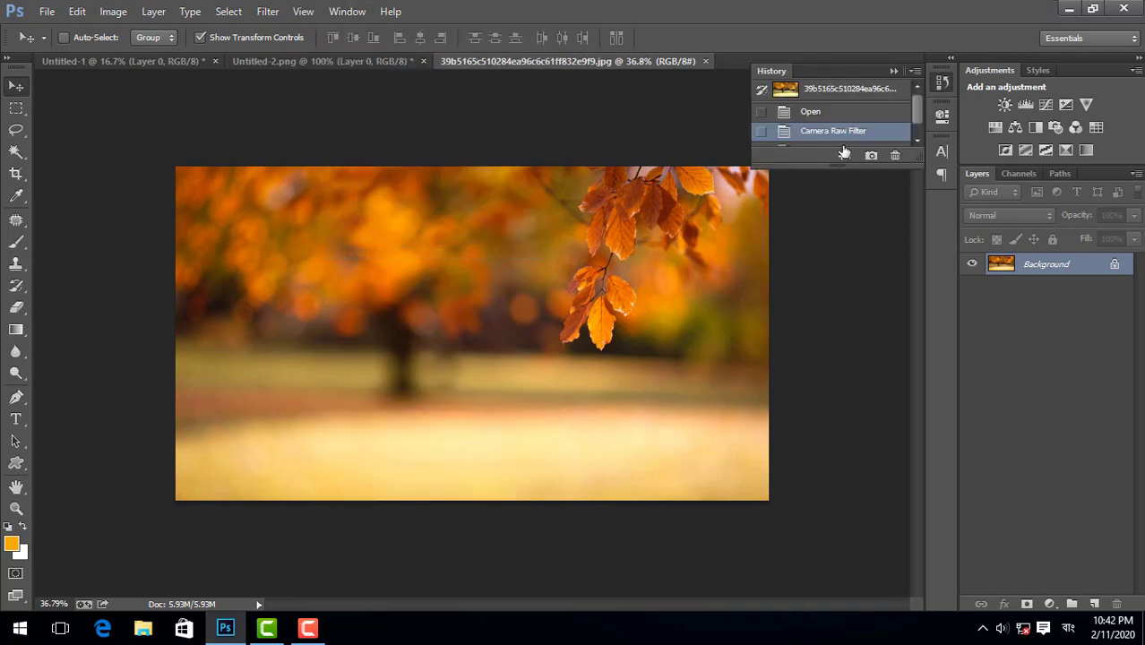
Step: Bring up the Styles panel, then switch back to the Adjustments panel
{"action": "left_click", "coordinate": [334, 12]}
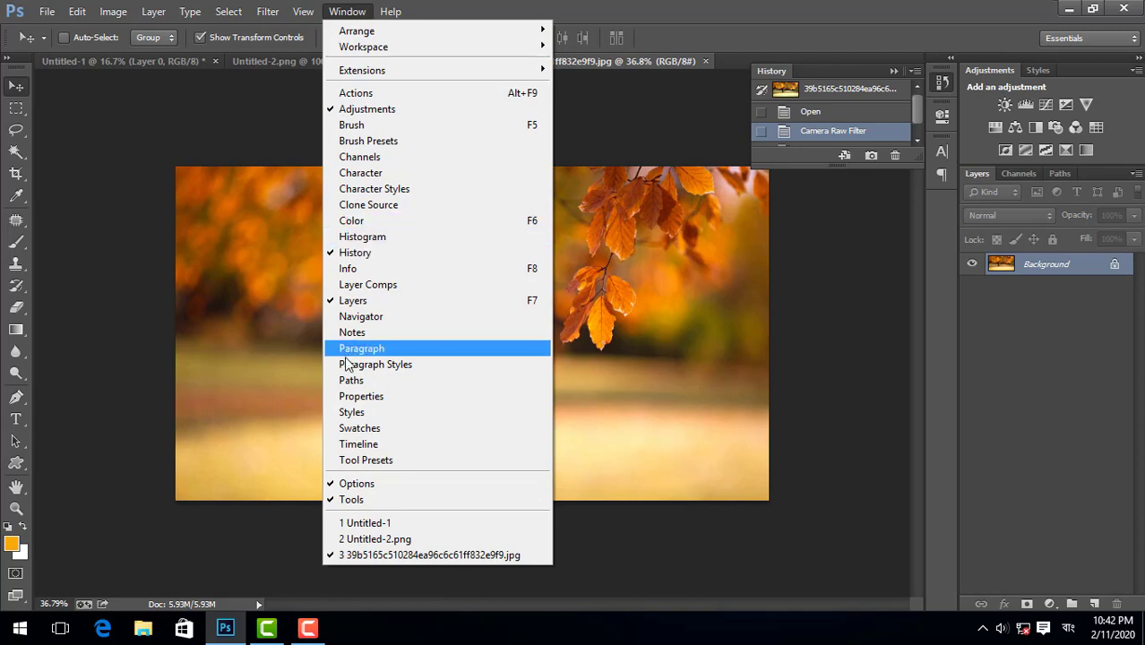
{"action": "left_click", "coordinate": [355, 413]}
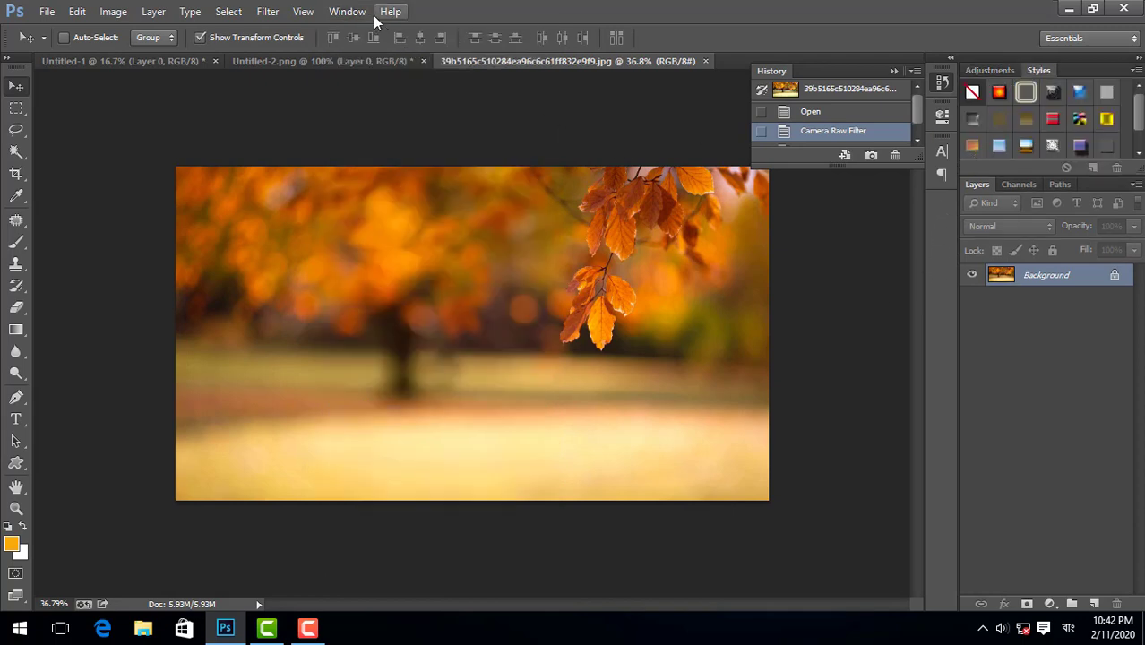
{"action": "left_click", "coordinate": [349, 13]}
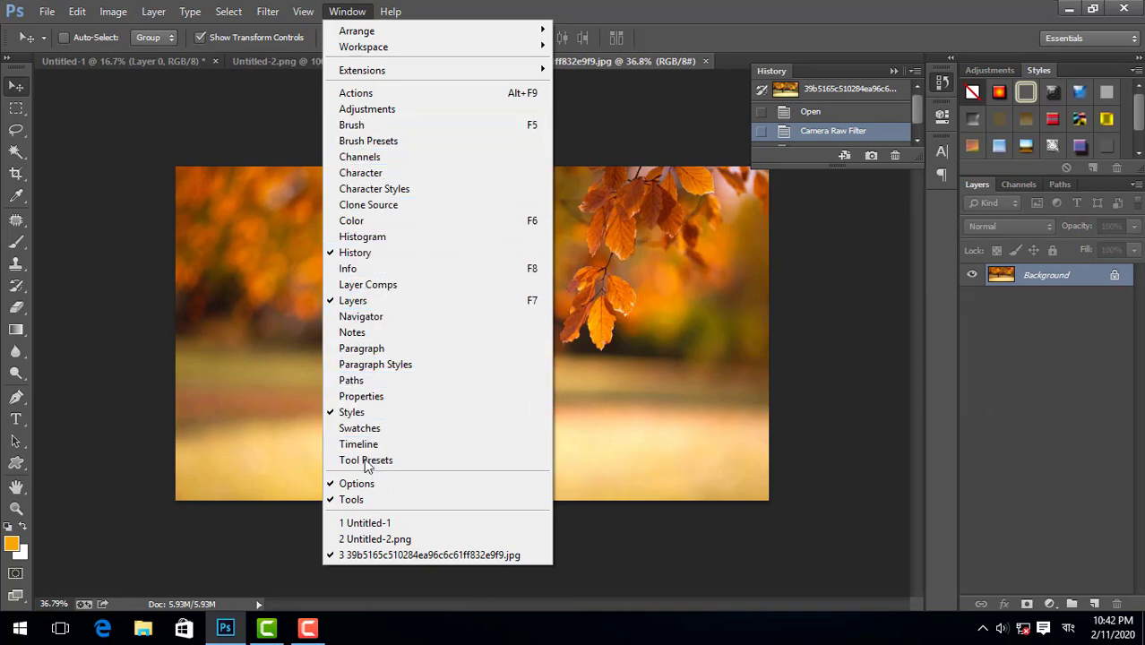
{"action": "left_click", "coordinate": [358, 108]}
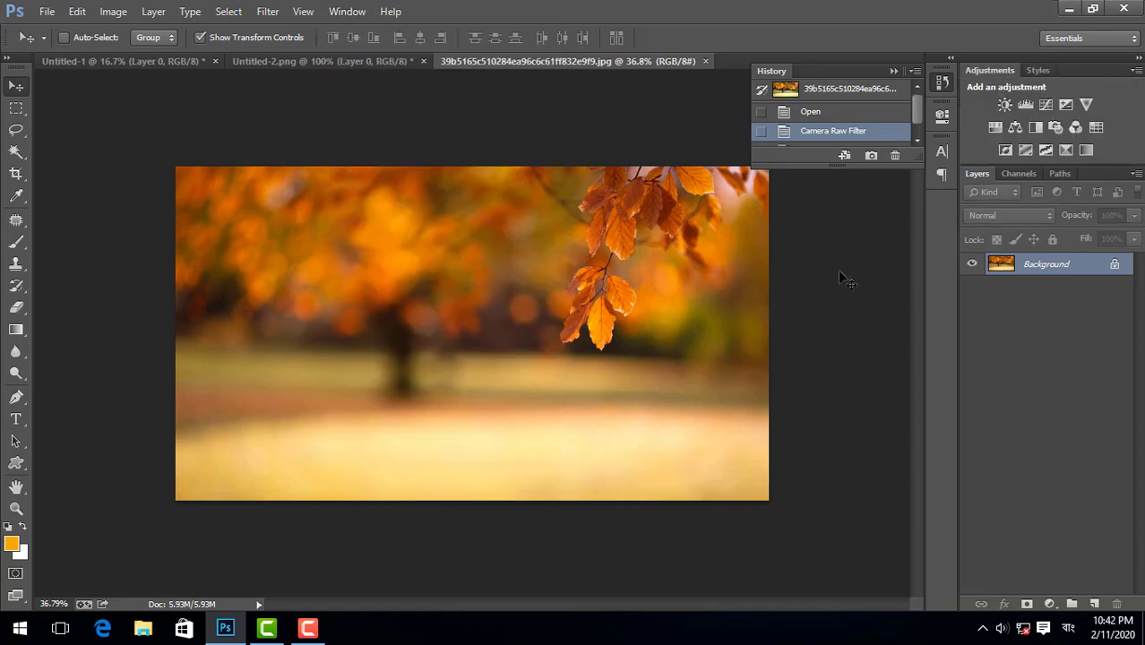
{"action": "left_click", "coordinate": [345, 12]}
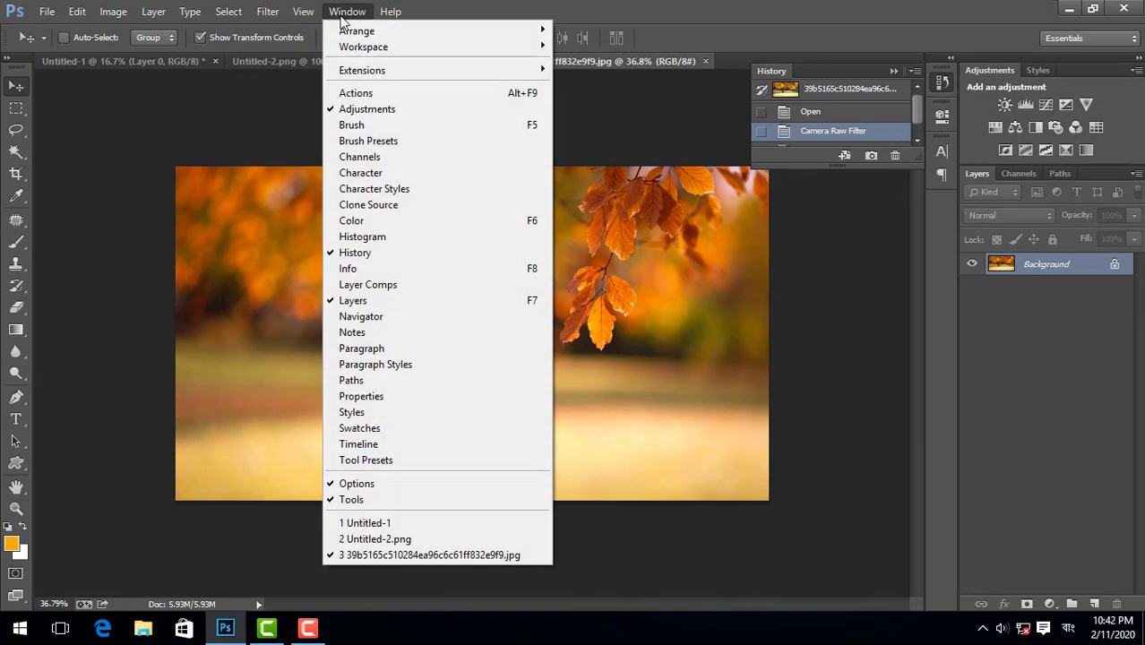
{"action": "left_click", "coordinate": [390, 12]}
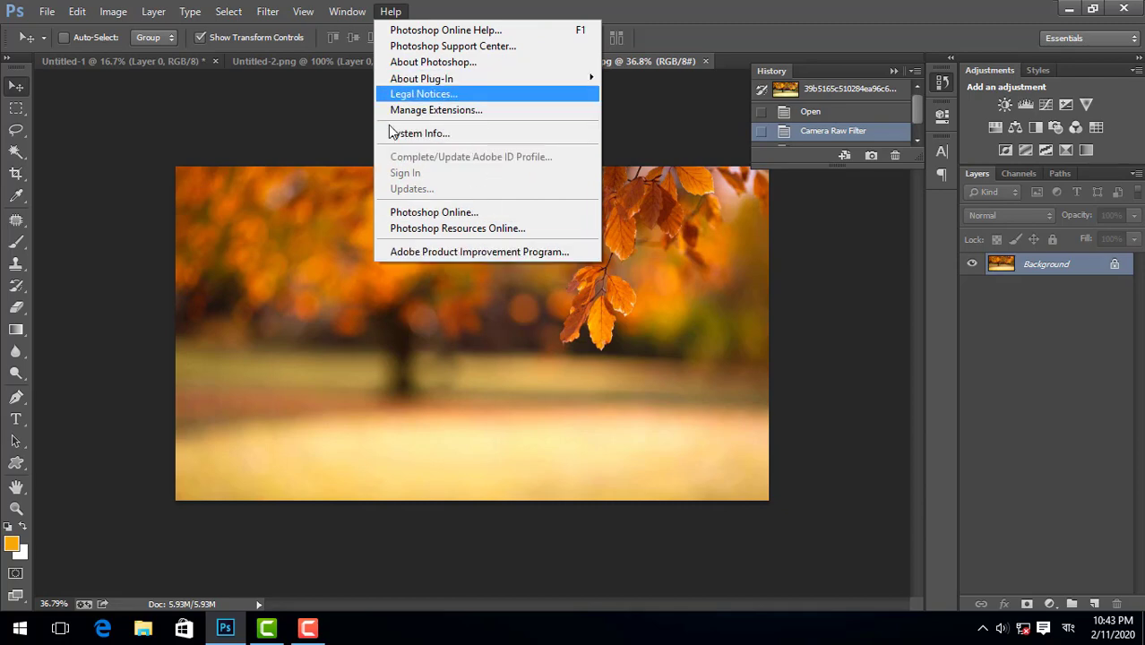
{"action": "left_click", "coordinate": [342, 112]}
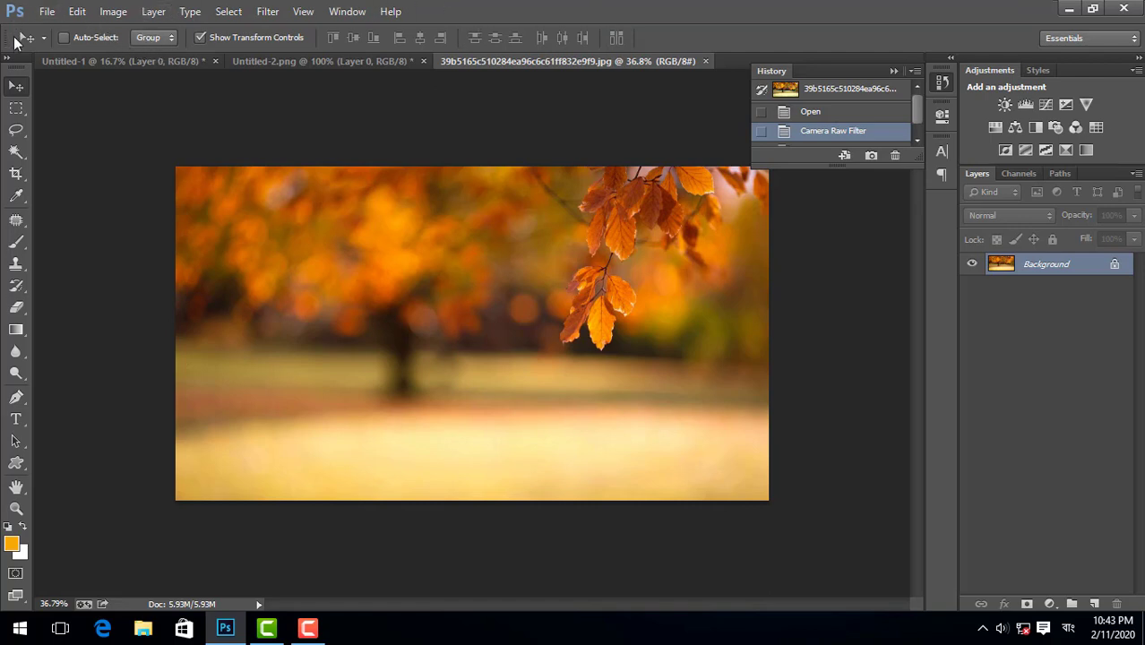
Step: Set the Move tool's auto-select target to Layer and convert the autumn photo's Background into a regular layer named Layer 0
{"action": "left_click", "coordinate": [80, 37]}
{"action": "left_click", "coordinate": [152, 38]}
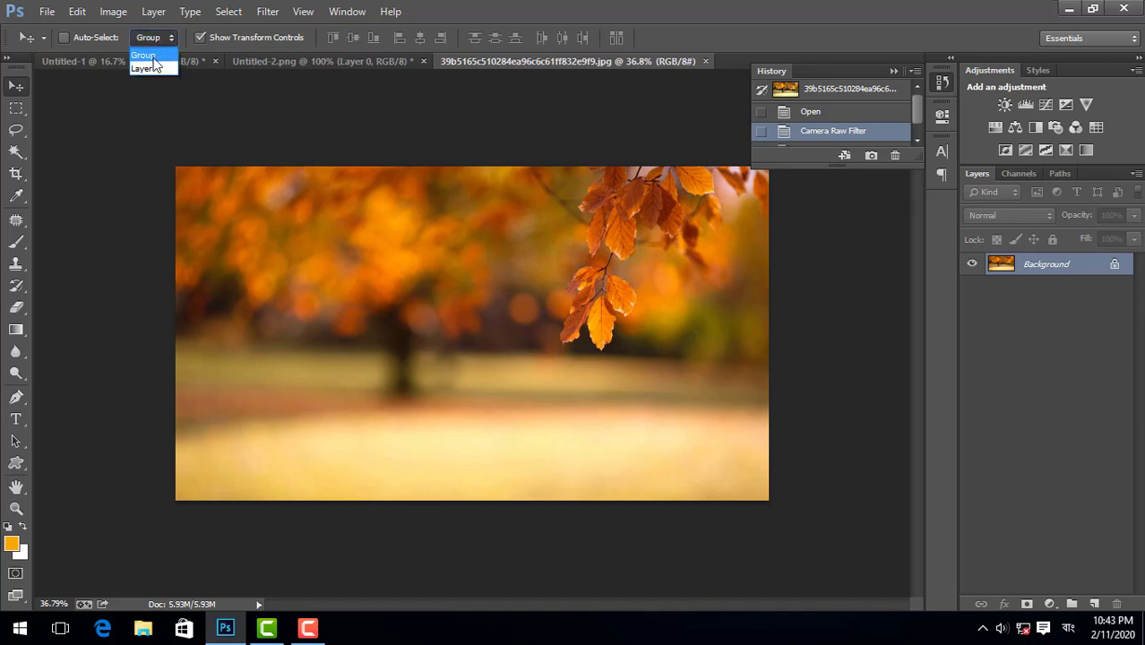
{"action": "left_click", "coordinate": [154, 67]}
{"action": "double_click", "coordinate": [1055, 265]}
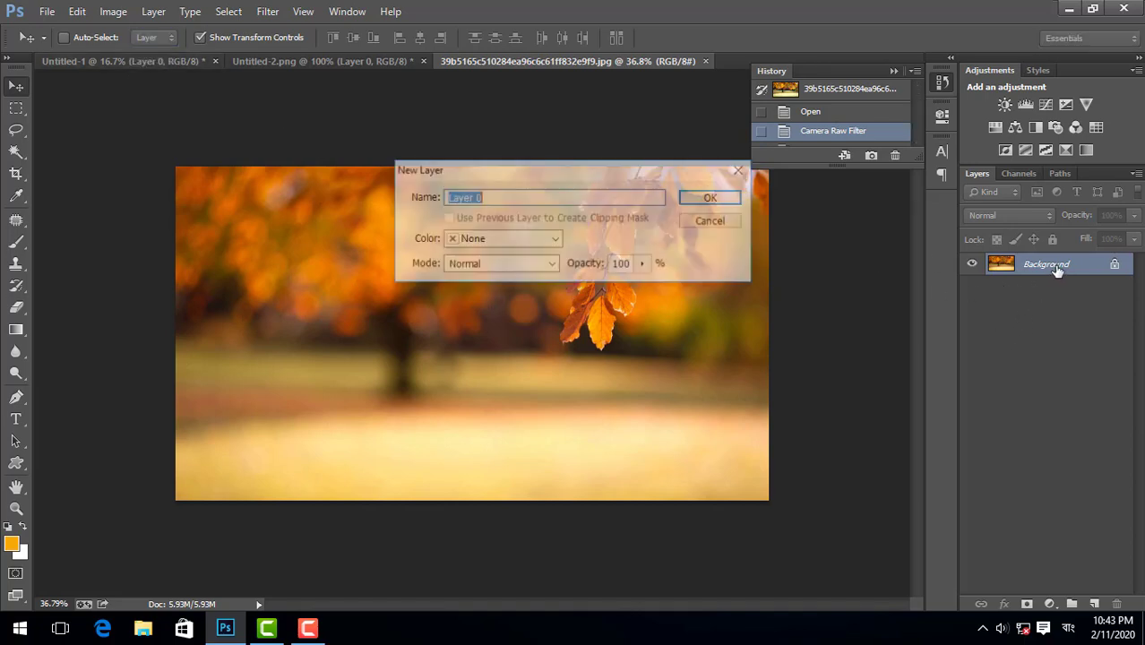
{"action": "left_click", "coordinate": [718, 197]}
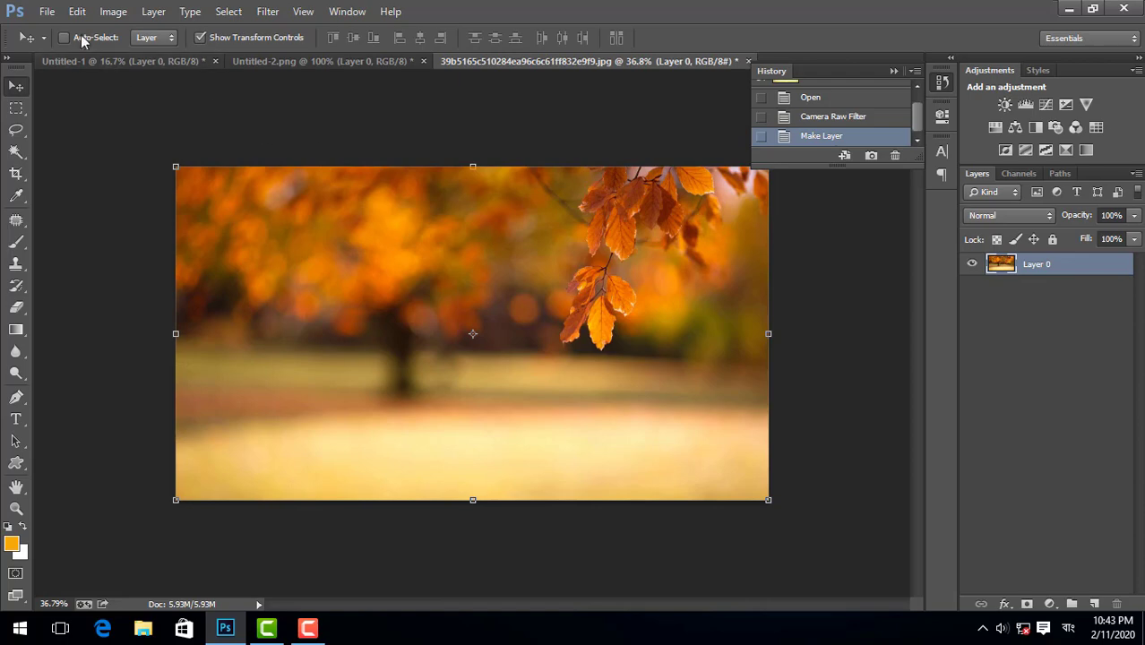
Step: Open image 236 from the Graphic Design folder and convert its Background into a regular layer named Layer 0
{"action": "left_click", "coordinate": [46, 11]}
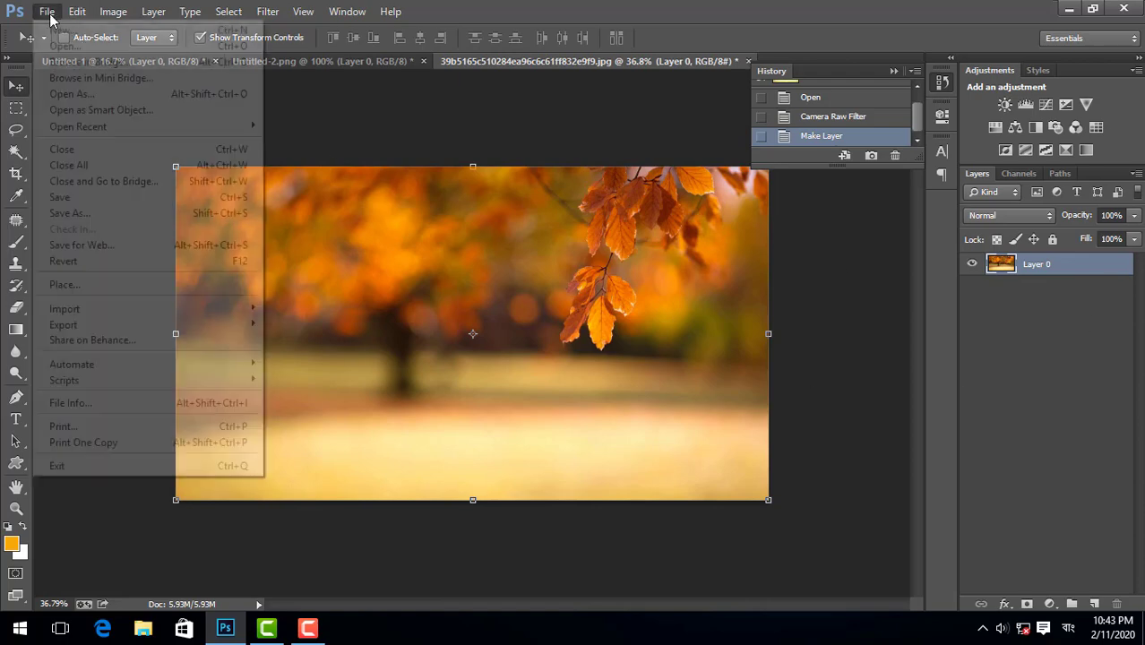
{"action": "left_click", "coordinate": [78, 47]}
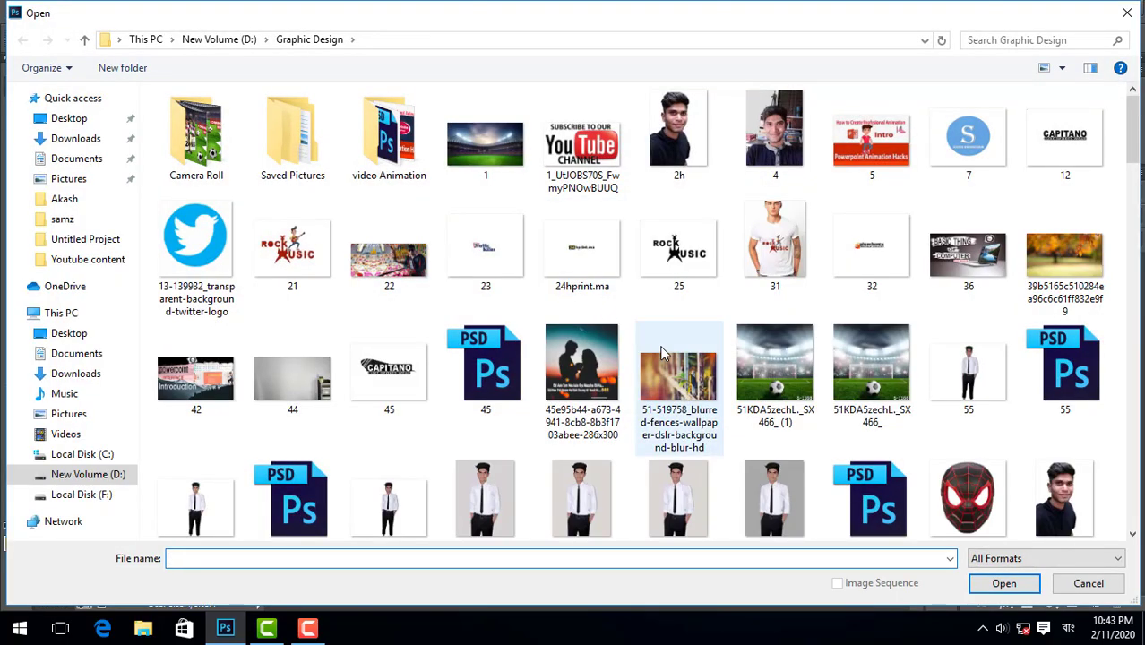
{"action": "scroll", "coordinate": [661, 349], "scroll_direction": "down", "scroll_amount": 3}
{"action": "scroll", "coordinate": [664, 360], "scroll_direction": "down", "scroll_amount": 3}
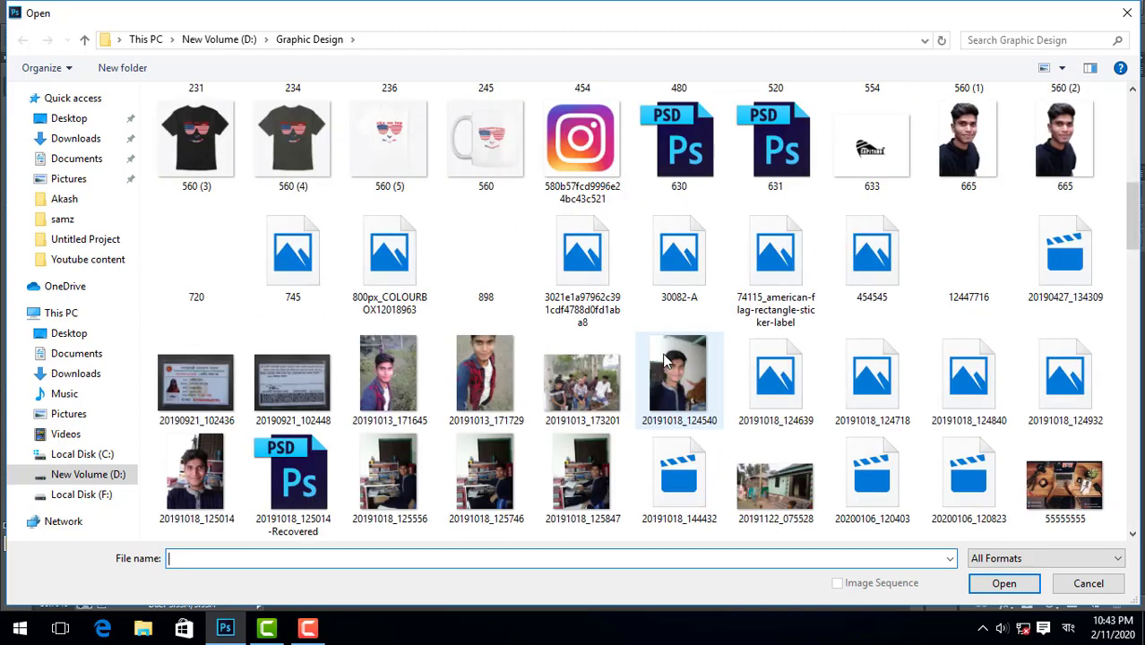
{"action": "scroll", "coordinate": [664, 360], "scroll_direction": "up", "scroll_amount": 3}
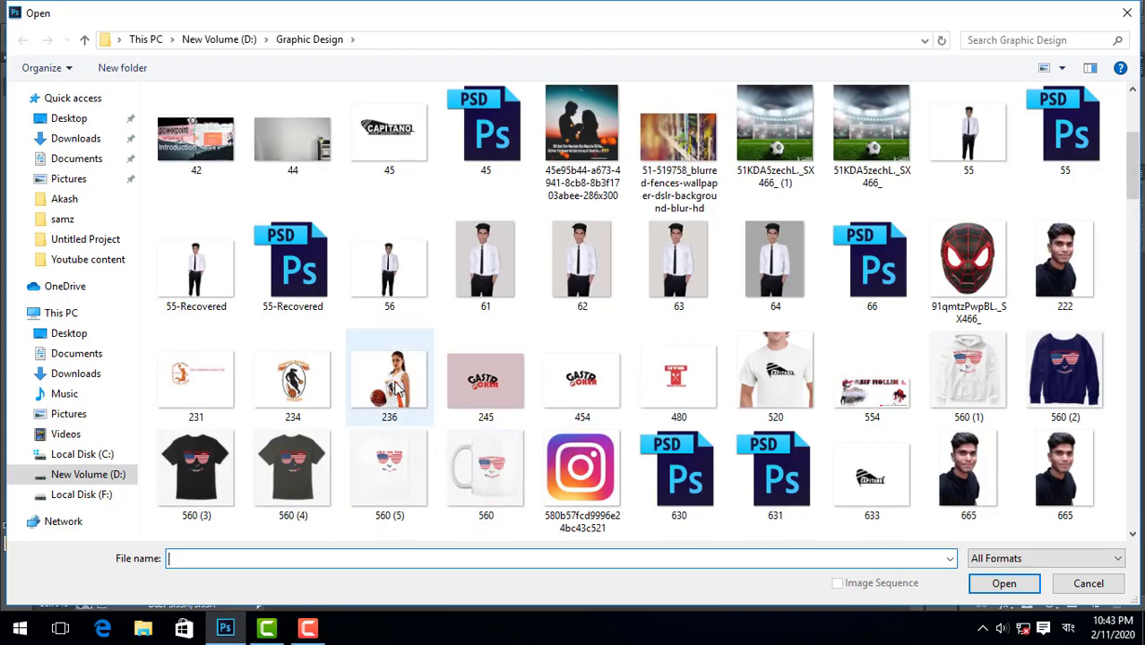
{"action": "scroll", "coordinate": [394, 389], "scroll_direction": "down", "scroll_amount": 10}
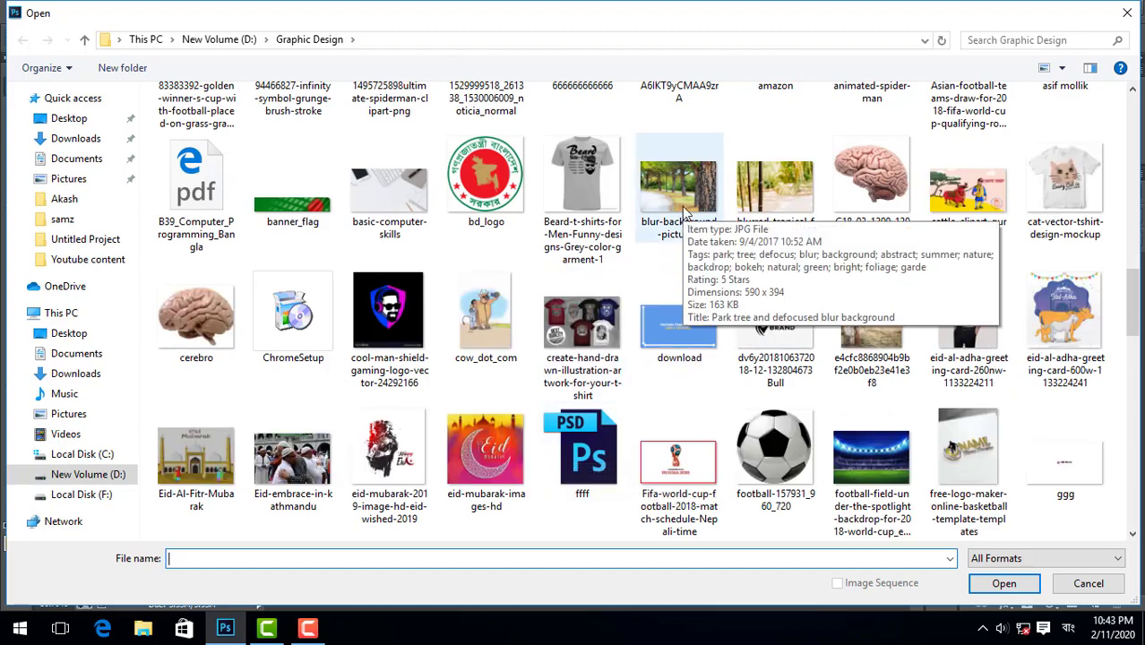
{"action": "scroll", "coordinate": [519, 225], "scroll_direction": "up", "scroll_amount": 6}
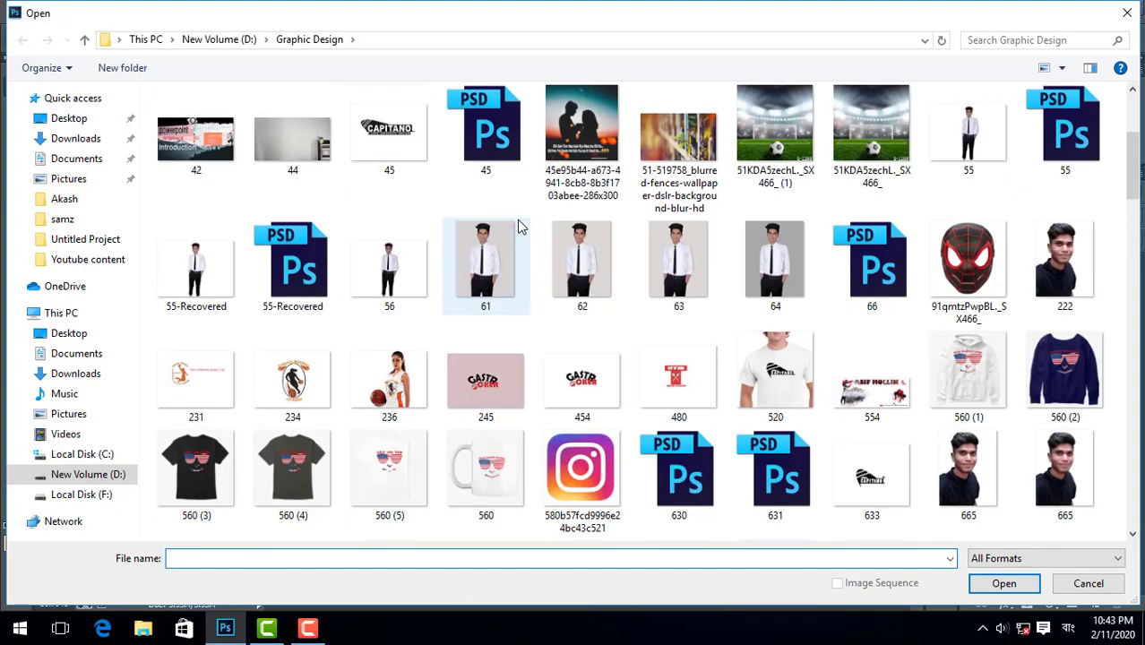
{"action": "scroll", "coordinate": [509, 225], "scroll_direction": "up", "scroll_amount": 2}
{"action": "scroll", "coordinate": [503, 231], "scroll_direction": "down", "scroll_amount": 2}
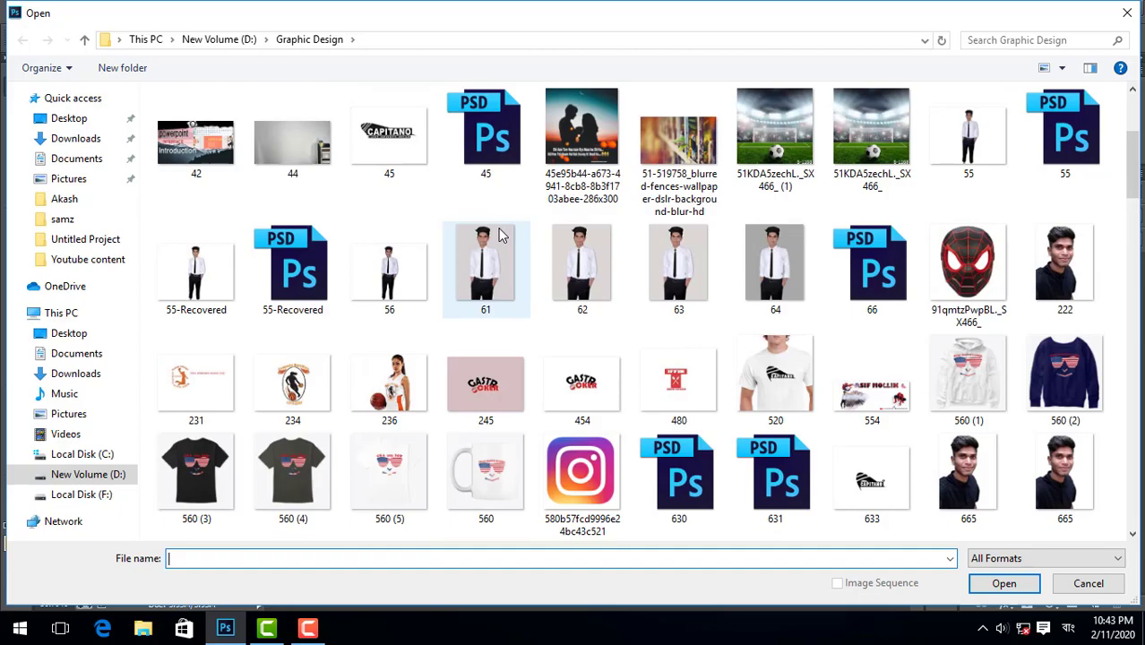
{"action": "double_click", "coordinate": [399, 384]}
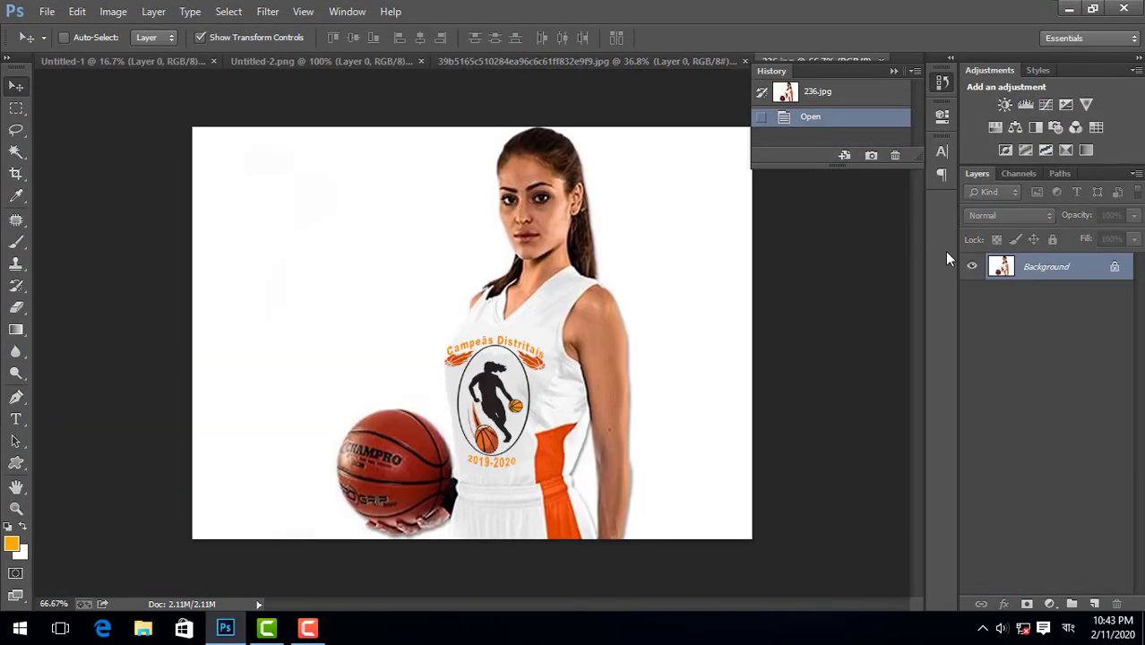
{"action": "double_click", "coordinate": [1059, 278]}
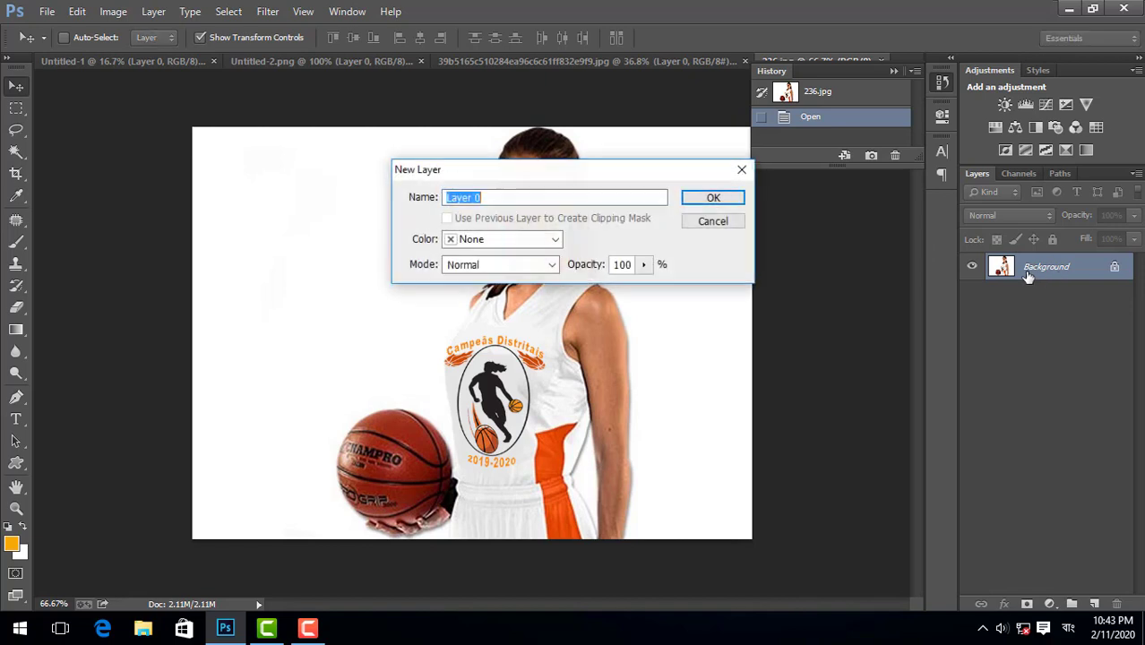
{"action": "left_click", "coordinate": [714, 197]}
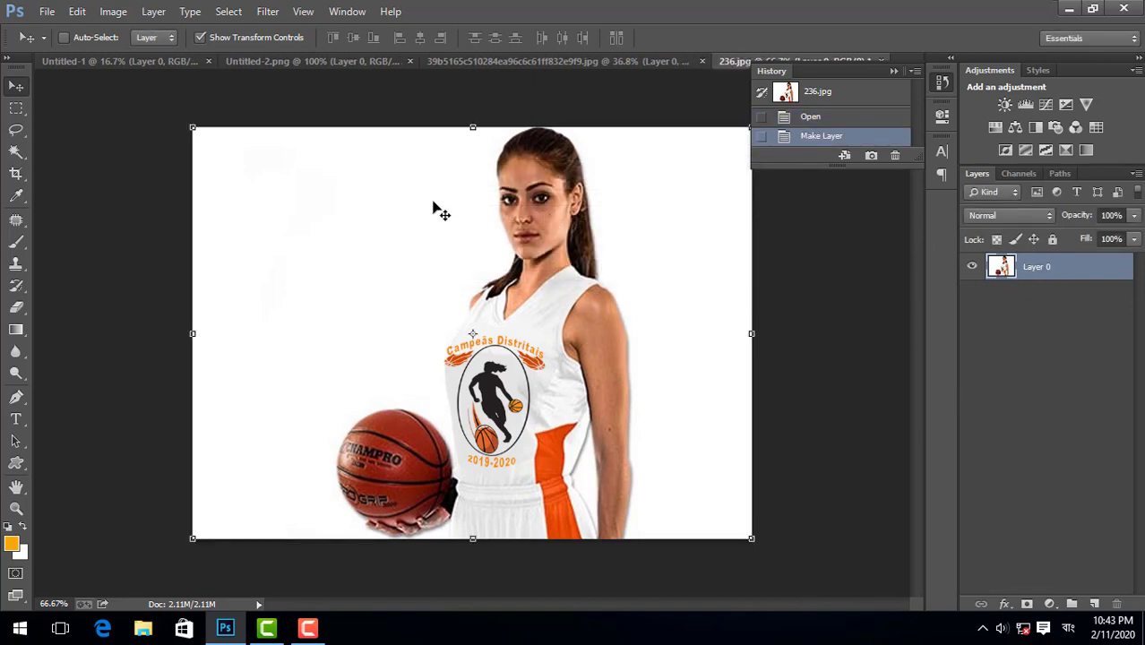
Step: Copy the farmer illustration from Untitled-2.png into 236.jpg and reposition it over the basketball player
{"action": "left_click", "coordinate": [239, 62]}
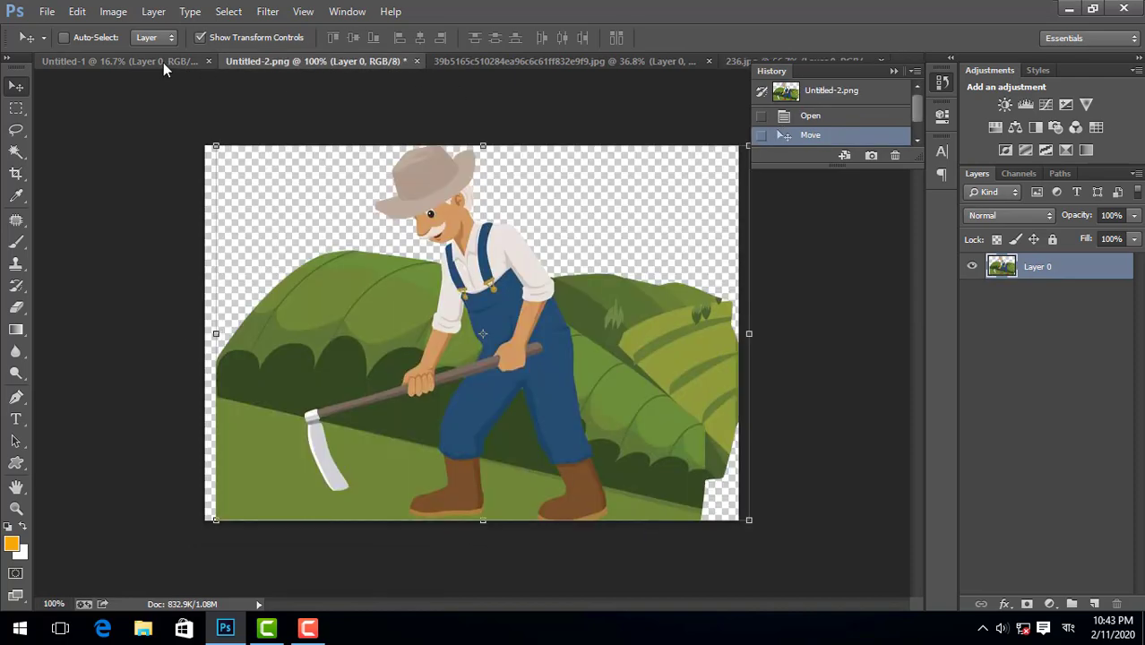
{"action": "left_click", "coordinate": [136, 62]}
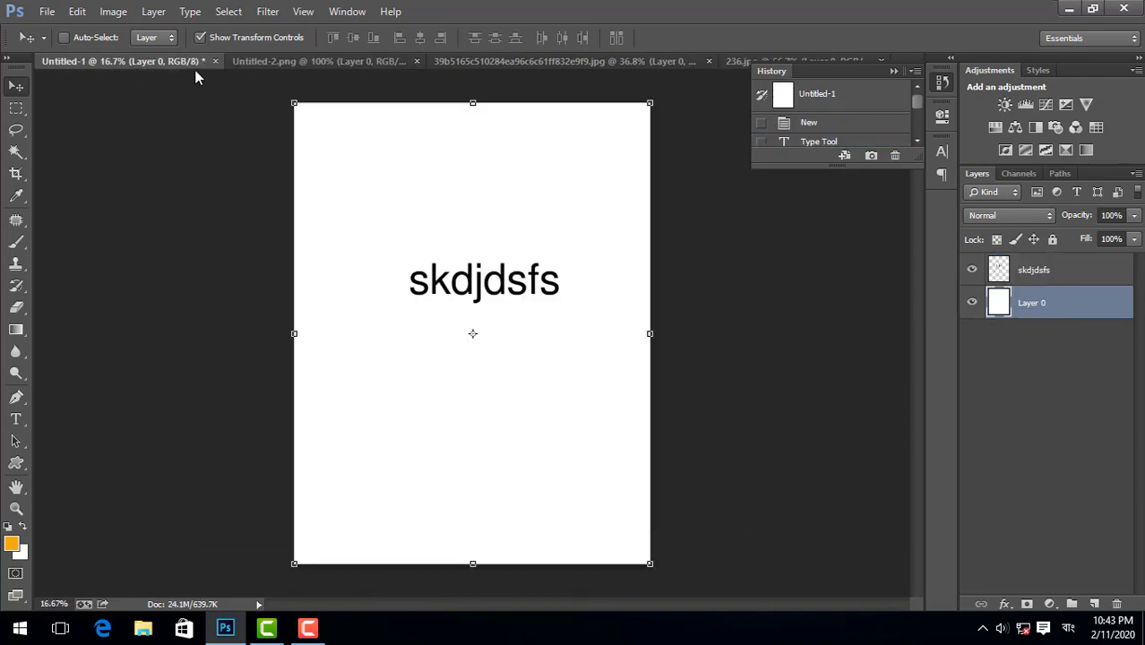
{"action": "left_click", "coordinate": [288, 63]}
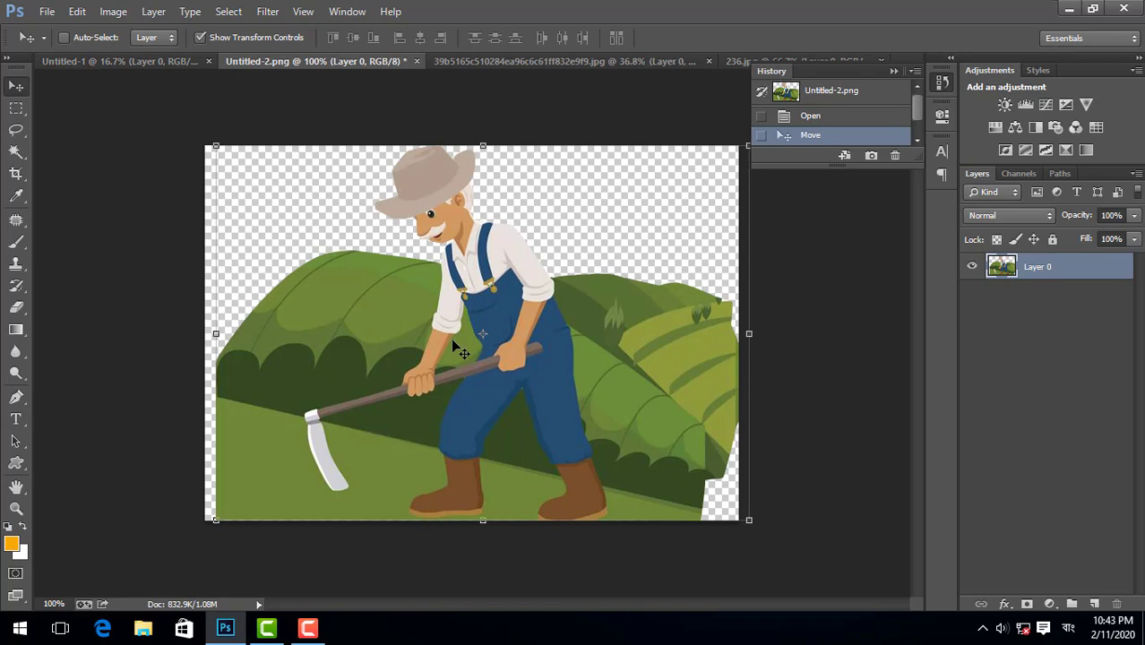
{"action": "left_click_drag", "start_coordinate": [460, 351], "coordinate": [540, 288]}
{"action": "left_click_drag", "start_coordinate": [564, 235], "coordinate": [463, 165]}
Step: Enlarge the farmer layer to about 133% width and 117% height and place it over the player's head and upper body
{"action": "left_click_drag", "start_coordinate": [642, 316], "coordinate": [751, 359]}
{"action": "left_click_drag", "start_coordinate": [630, 287], "coordinate": [552, 352]}
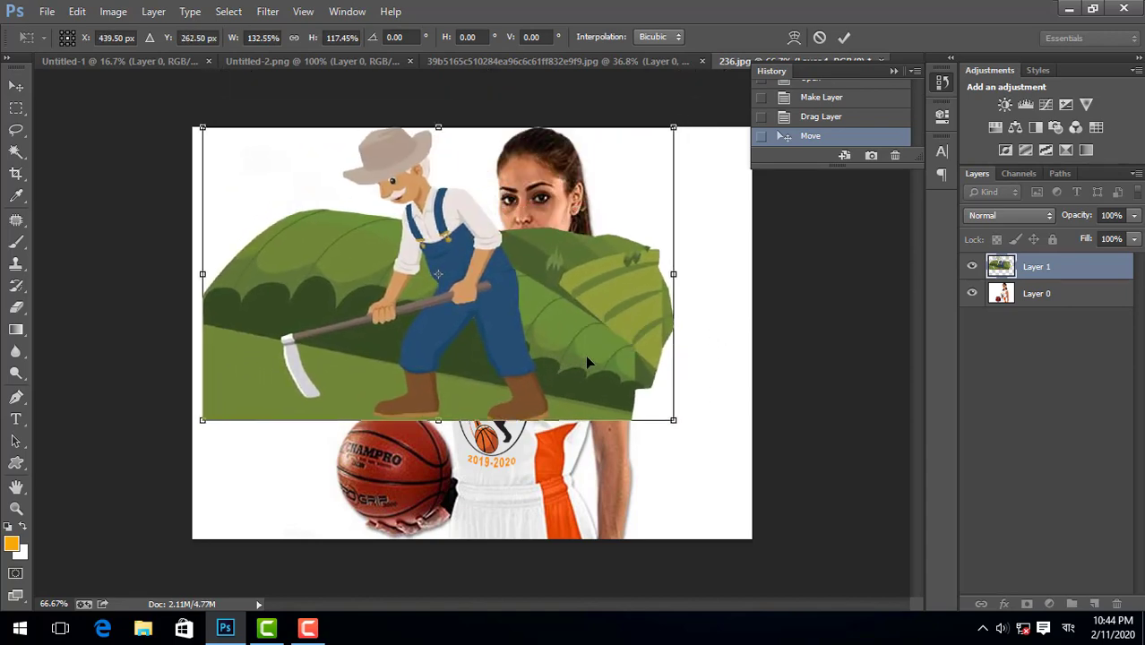
{"action": "left_click_drag", "start_coordinate": [536, 309], "coordinate": [627, 285]}
{"action": "key", "text": "Return"}
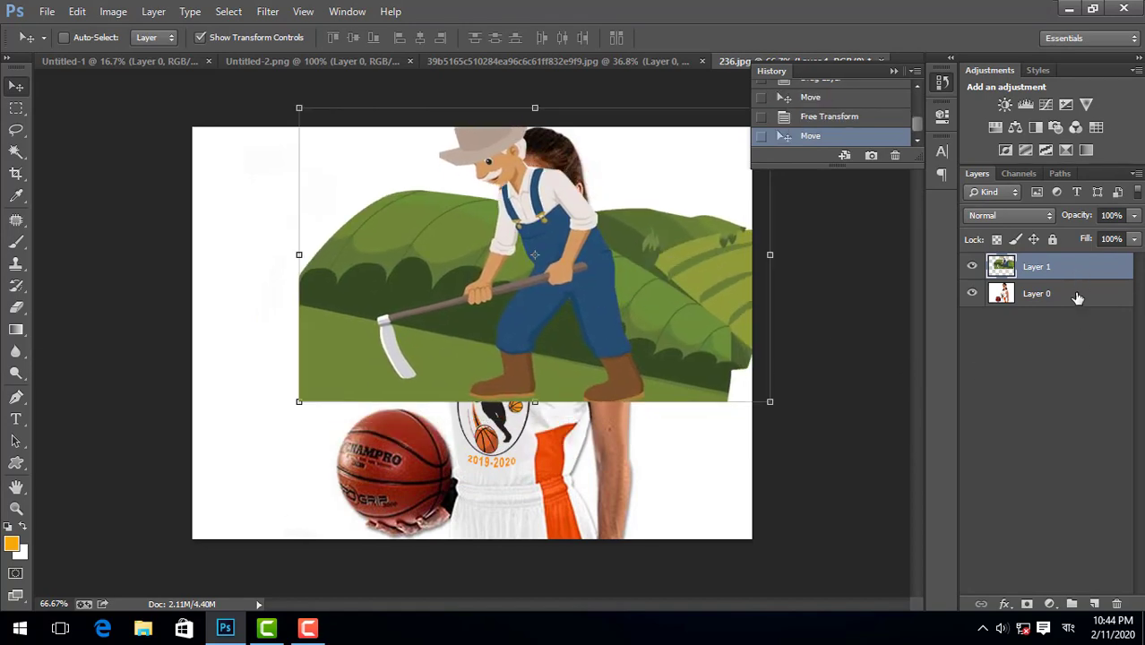
Step: Shift the basketball player layer slightly upward, and reposition the farmer layer lower and further left to uncover the player's face
{"action": "left_click", "coordinate": [1077, 297]}
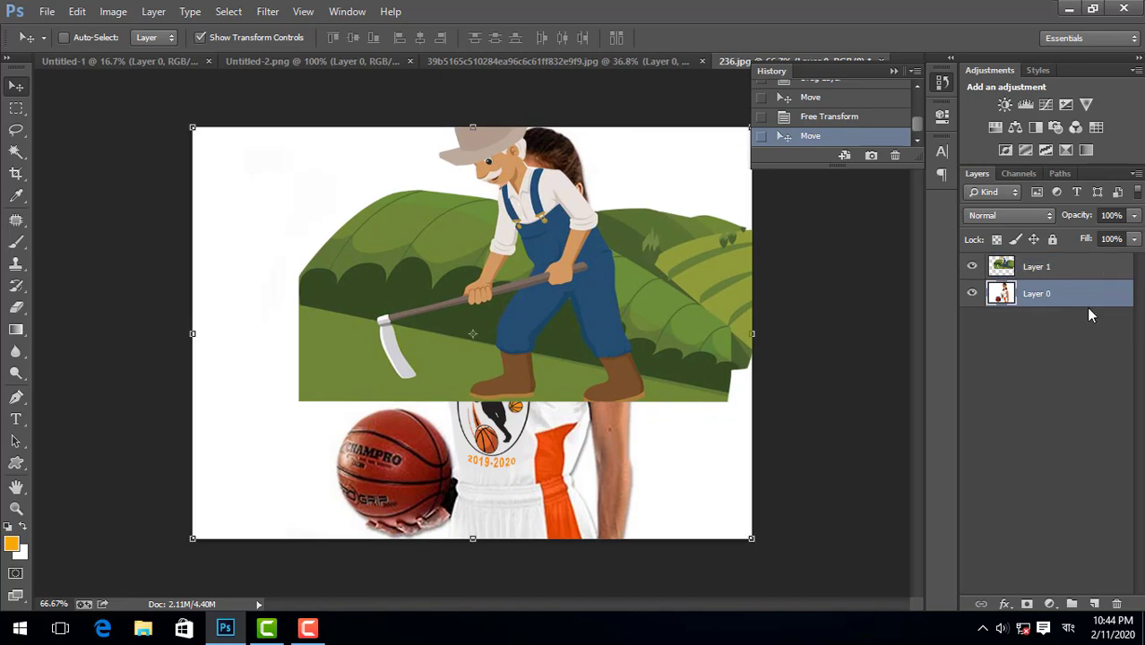
{"action": "left_click_drag", "start_coordinate": [639, 460], "coordinate": [617, 421]}
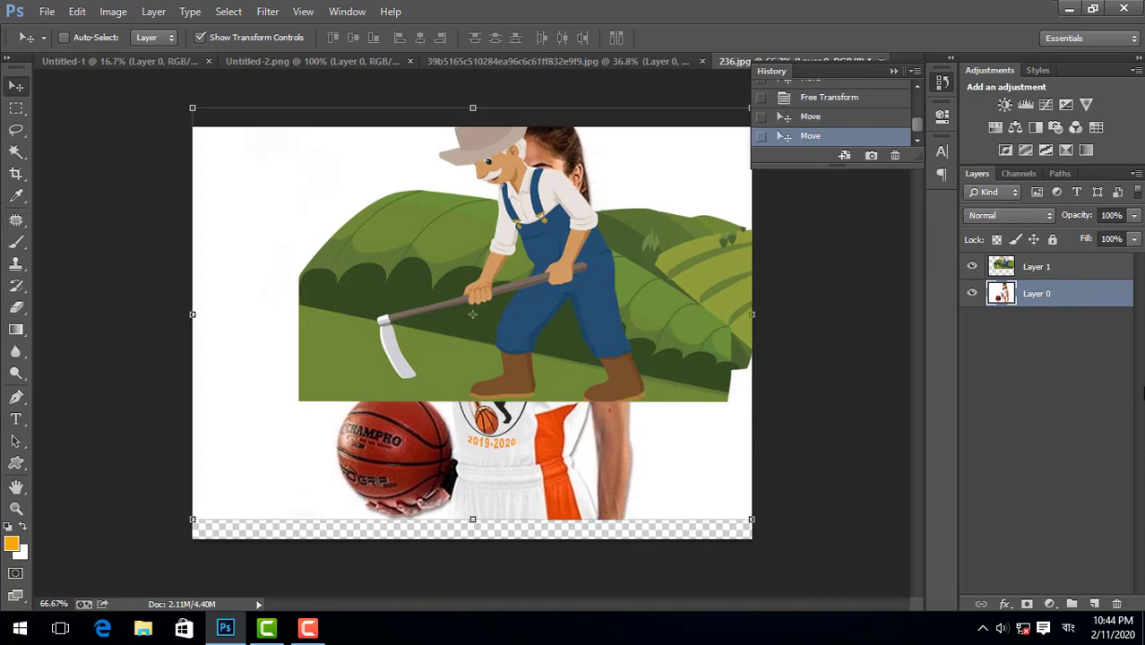
{"action": "left_click", "coordinate": [1039, 267]}
{"action": "mouse_move", "coordinate": [581, 277]}
{"action": "left_mouse_down"}
{"action": "mouse_move", "coordinate": [579, 296]}
{"action": "mouse_move", "coordinate": [577, 266]}
{"action": "left_mouse_up"}
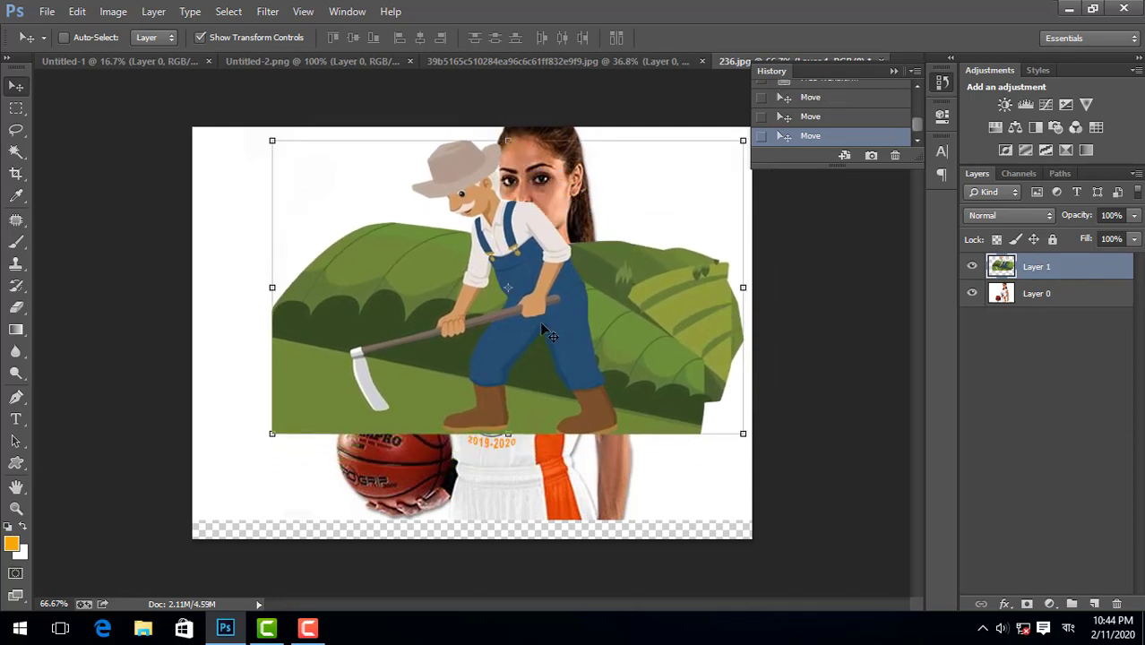
Step: Erase parts of the farmer layer around the scythe and above the basketball, using the Eraser at 32 px and at 58 px
{"action": "left_click", "coordinate": [14, 309]}
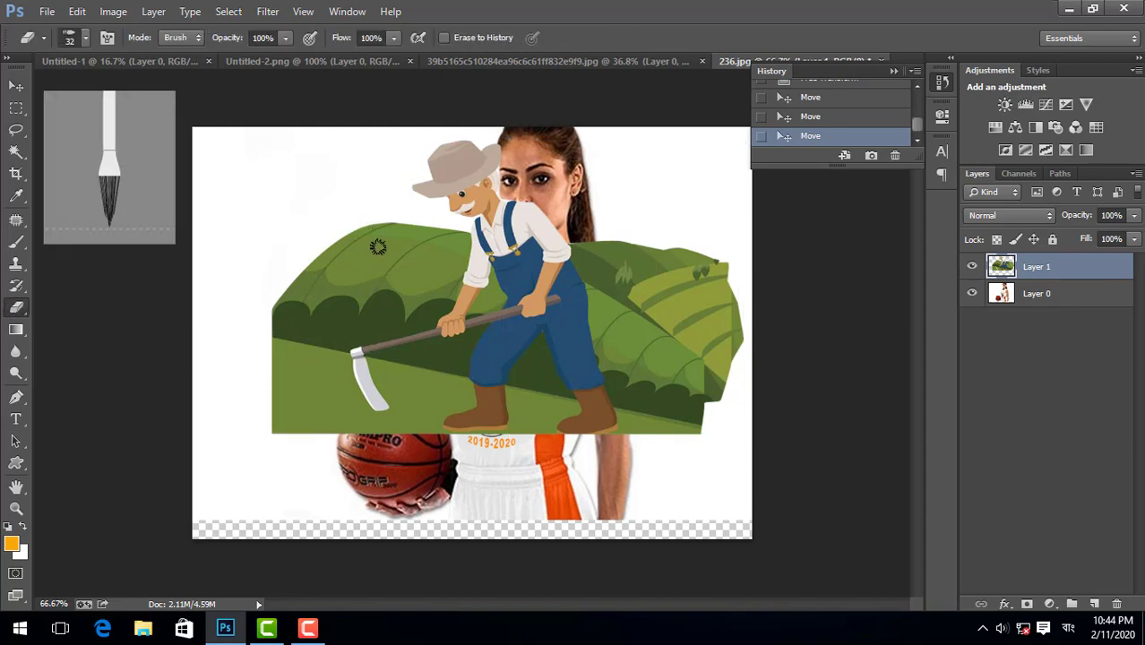
{"action": "mouse_move", "coordinate": [378, 248]}
{"action": "left_mouse_down"}
{"action": "mouse_move", "coordinate": [396, 319]}
{"action": "mouse_move", "coordinate": [374, 412]}
{"action": "left_mouse_up"}
{"action": "right_click", "coordinate": [376, 412]}
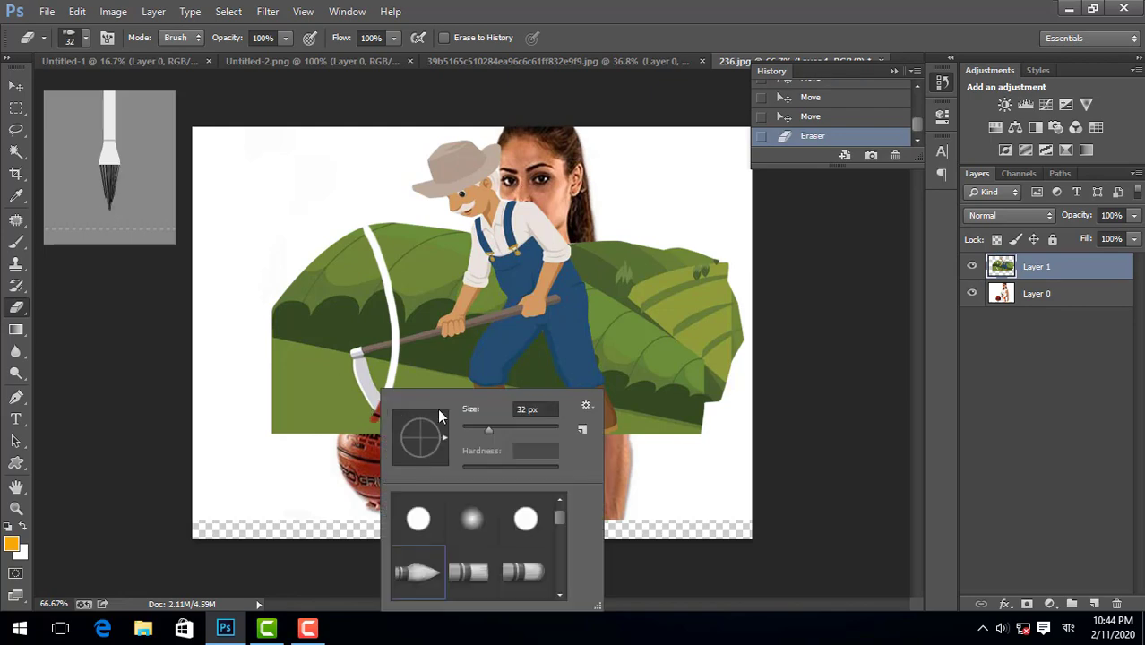
{"action": "left_click_drag", "start_coordinate": [511, 426], "coordinate": [512, 426]}
{"action": "mouse_move", "coordinate": [344, 396]}
{"action": "left_mouse_down"}
{"action": "mouse_move", "coordinate": [375, 382]}
{"action": "mouse_move", "coordinate": [367, 402]}
{"action": "mouse_move", "coordinate": [409, 379]}
{"action": "mouse_move", "coordinate": [408, 412]}
{"action": "left_mouse_up"}
{"action": "mouse_move", "coordinate": [333, 367]}
{"action": "left_mouse_down"}
{"action": "mouse_move", "coordinate": [343, 453]}
{"action": "mouse_move", "coordinate": [363, 458]}
{"action": "mouse_move", "coordinate": [369, 388]}
{"action": "mouse_move", "coordinate": [357, 388]}
{"action": "mouse_move", "coordinate": [378, 339]}
{"action": "mouse_move", "coordinate": [382, 393]}
{"action": "mouse_move", "coordinate": [334, 418]}
{"action": "left_mouse_up"}
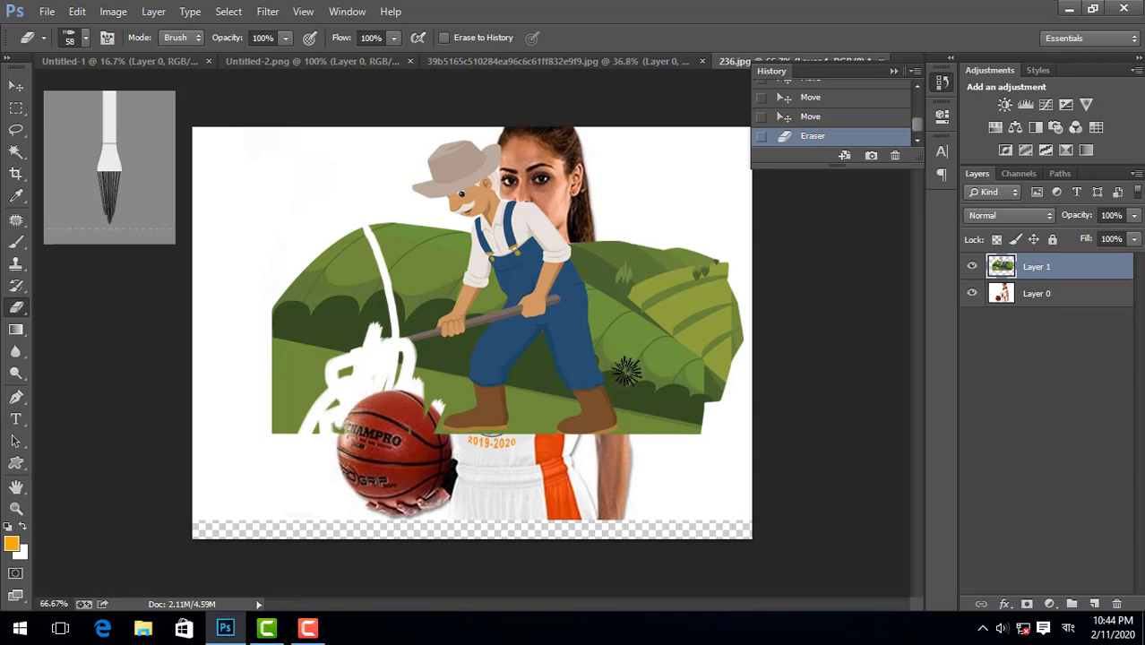
Step: Erase a diagonal swath across the basketball and player on Layer 0, and delete the farmer layer
{"action": "left_click", "coordinate": [1057, 295]}
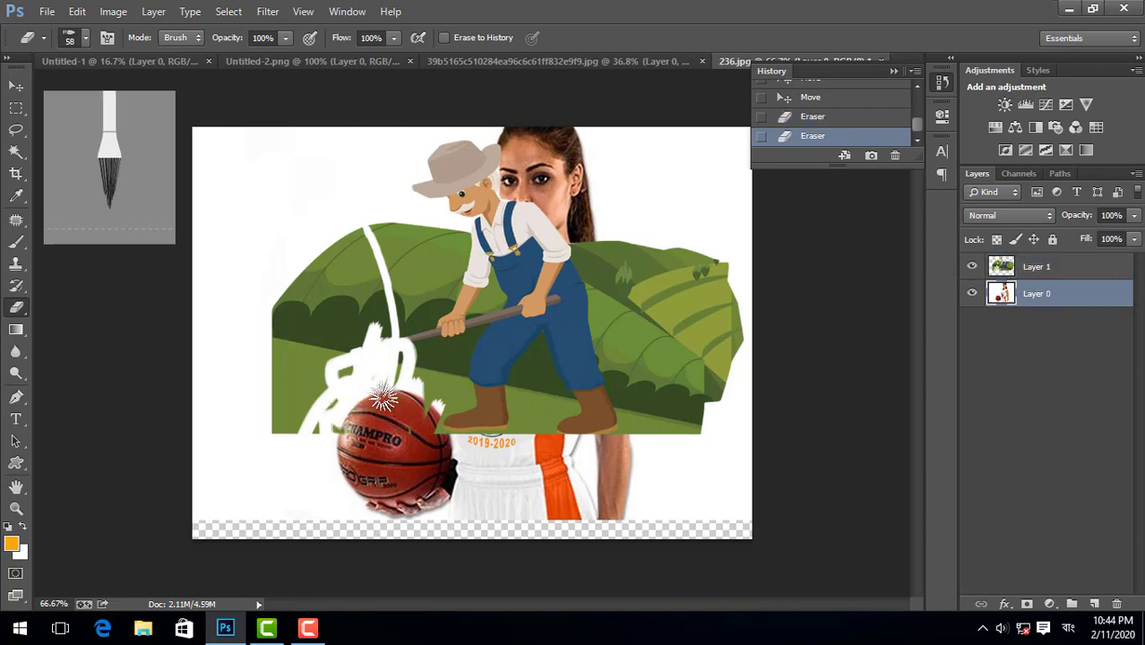
{"action": "mouse_move", "coordinate": [381, 452]}
{"action": "left_mouse_down"}
{"action": "mouse_move", "coordinate": [413, 371]}
{"action": "mouse_move", "coordinate": [394, 444]}
{"action": "mouse_move", "coordinate": [423, 372]}
{"action": "mouse_move", "coordinate": [451, 382]}
{"action": "mouse_move", "coordinate": [477, 325]}
{"action": "mouse_move", "coordinate": [443, 410]}
{"action": "mouse_move", "coordinate": [501, 297]}
{"action": "mouse_move", "coordinate": [560, 231]}
{"action": "mouse_move", "coordinate": [435, 321]}
{"action": "mouse_move", "coordinate": [759, 251]}
{"action": "left_mouse_up"}
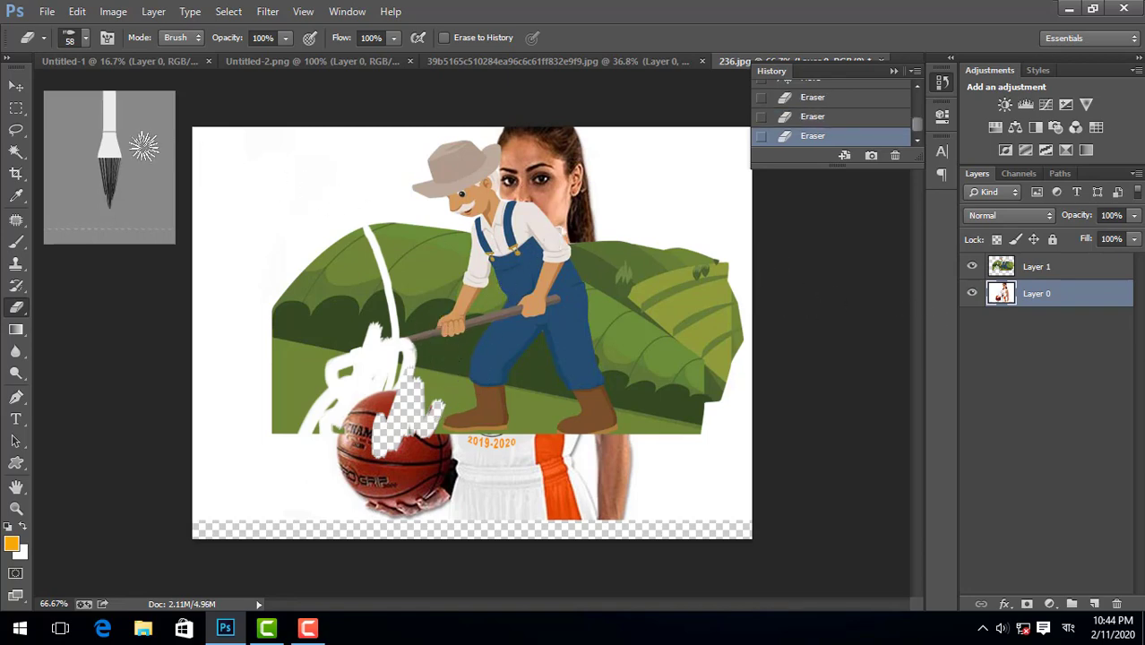
{"action": "left_click", "coordinate": [15, 86]}
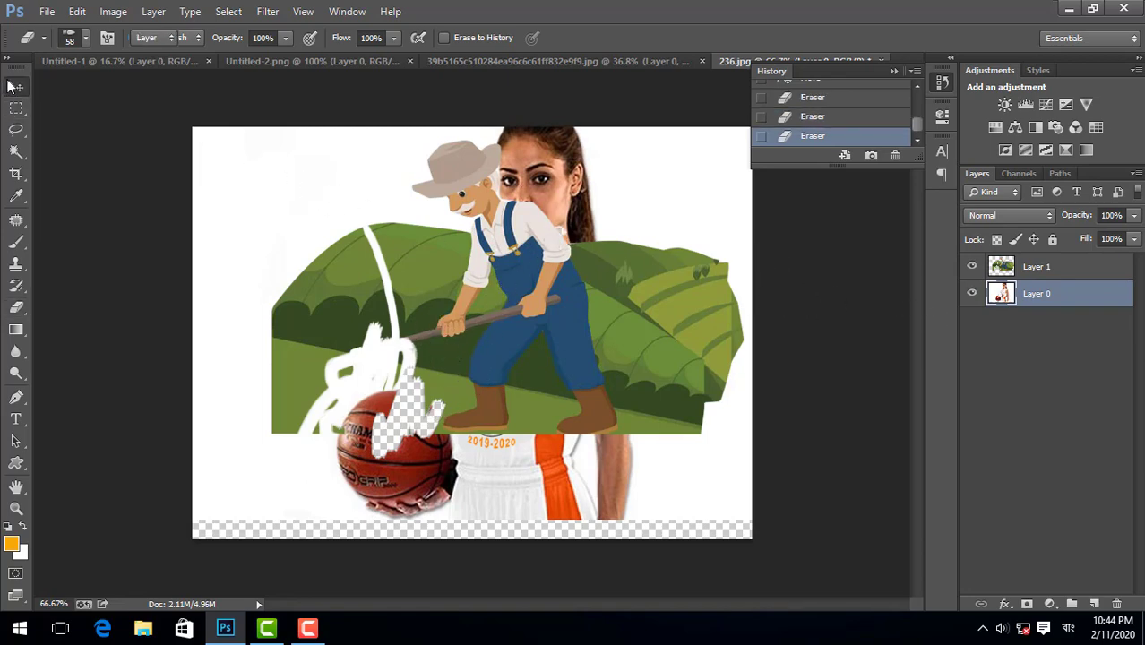
{"action": "left_click", "coordinate": [1048, 270]}
{"action": "key", "text": "Delete"}
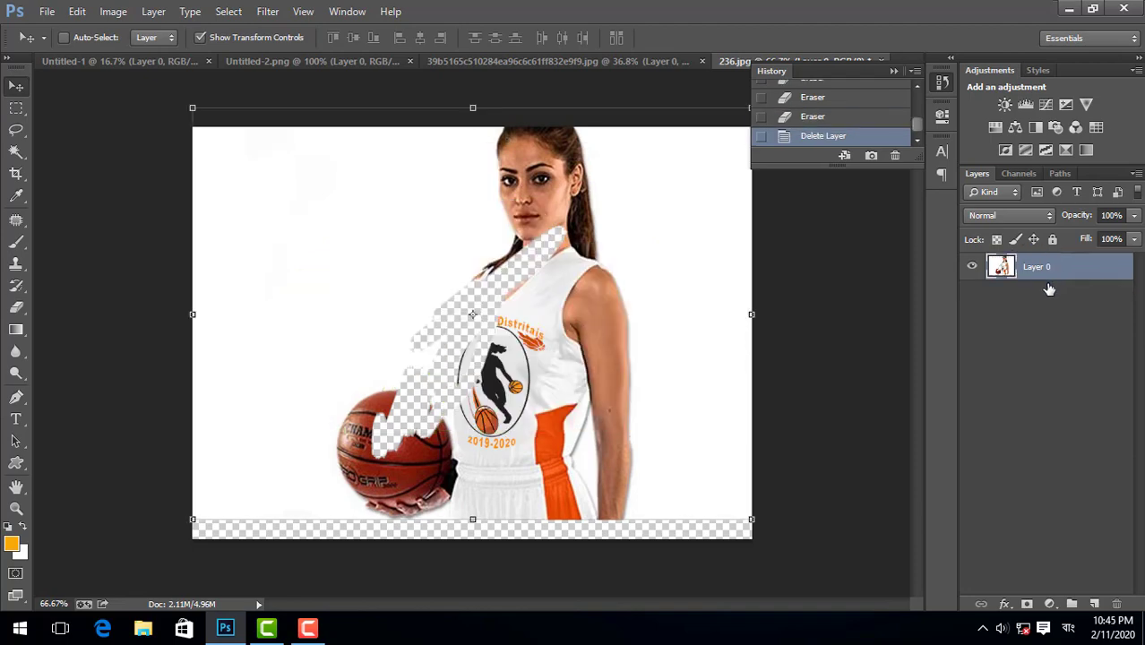
Step: In the autumn photo document, shrink Layer 0 from its upper-left corner to about 92% width and 90% height
{"action": "left_click", "coordinate": [535, 62]}
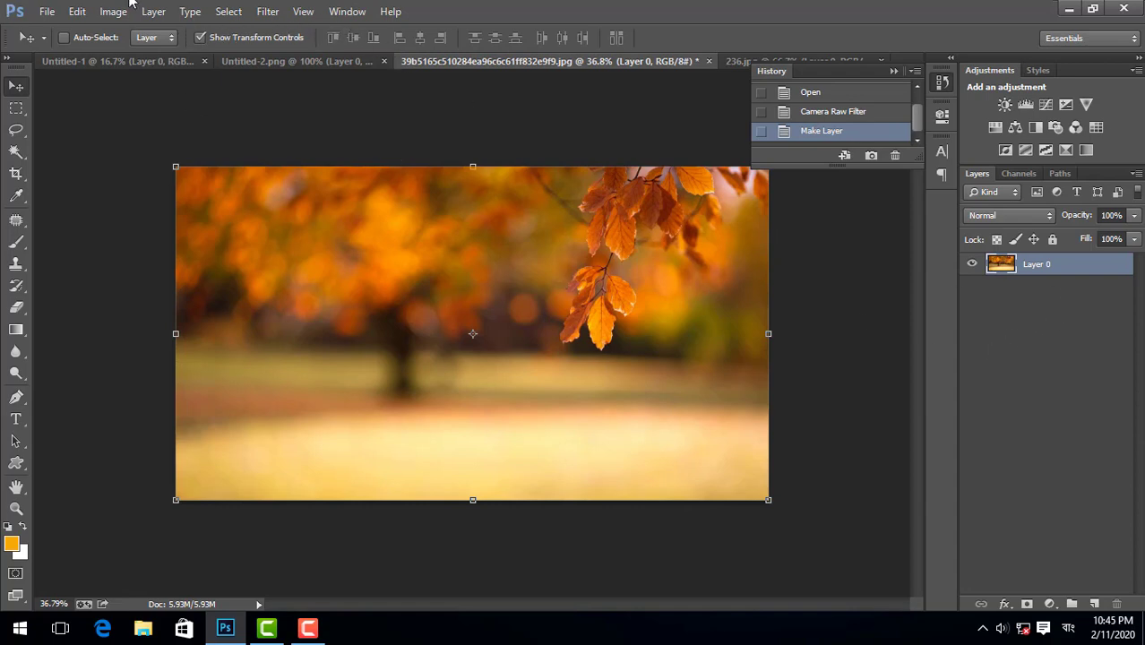
{"action": "left_click", "coordinate": [160, 39]}
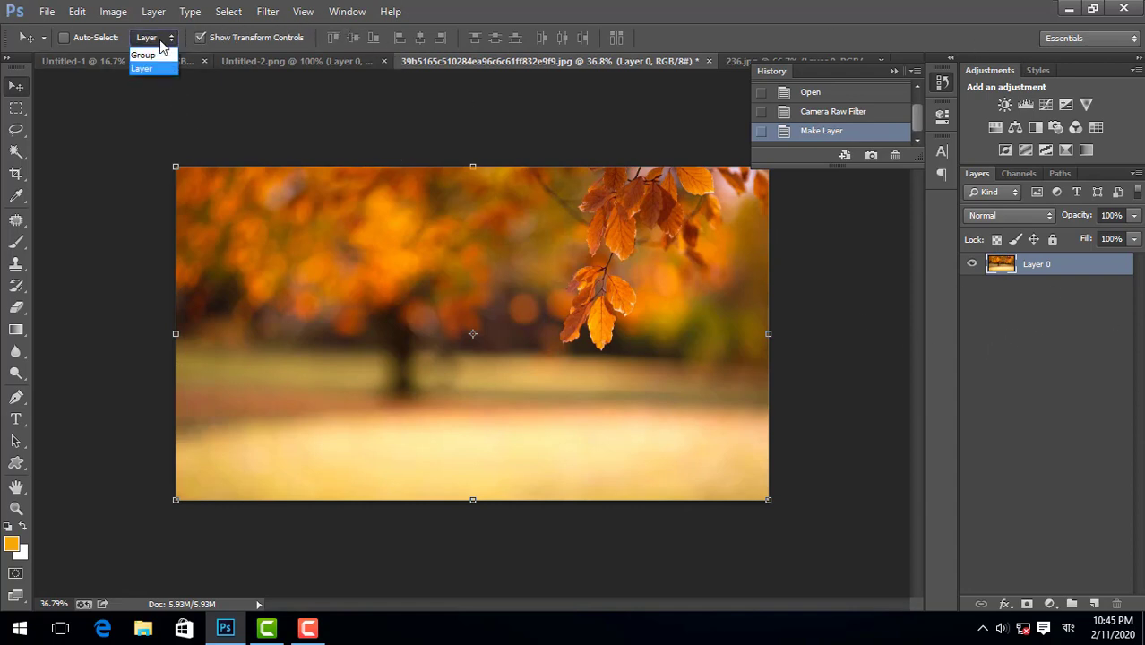
{"action": "left_click", "coordinate": [230, 49]}
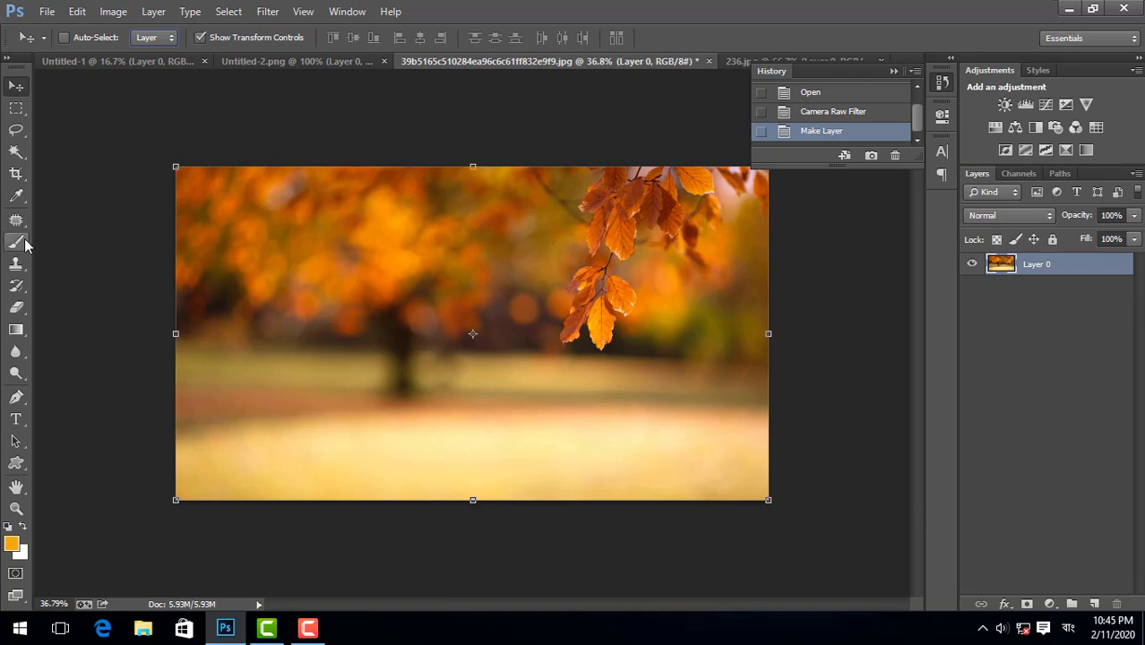
{"action": "left_click_drag", "start_coordinate": [175, 167], "coordinate": [204, 171]}
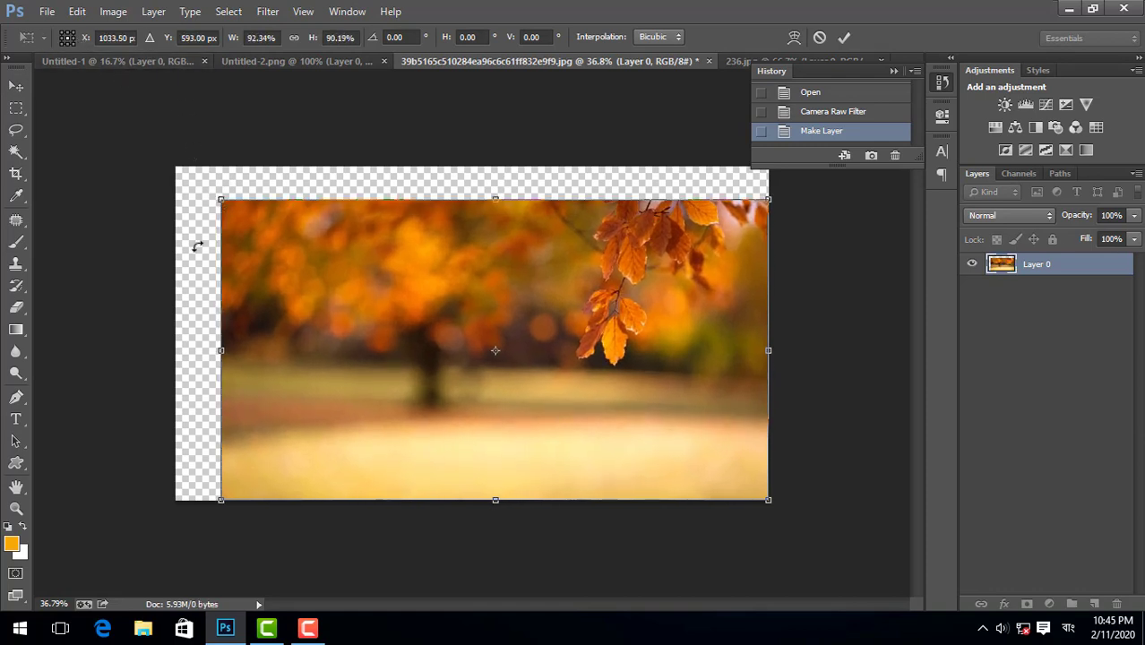
{"action": "key", "text": "Return"}
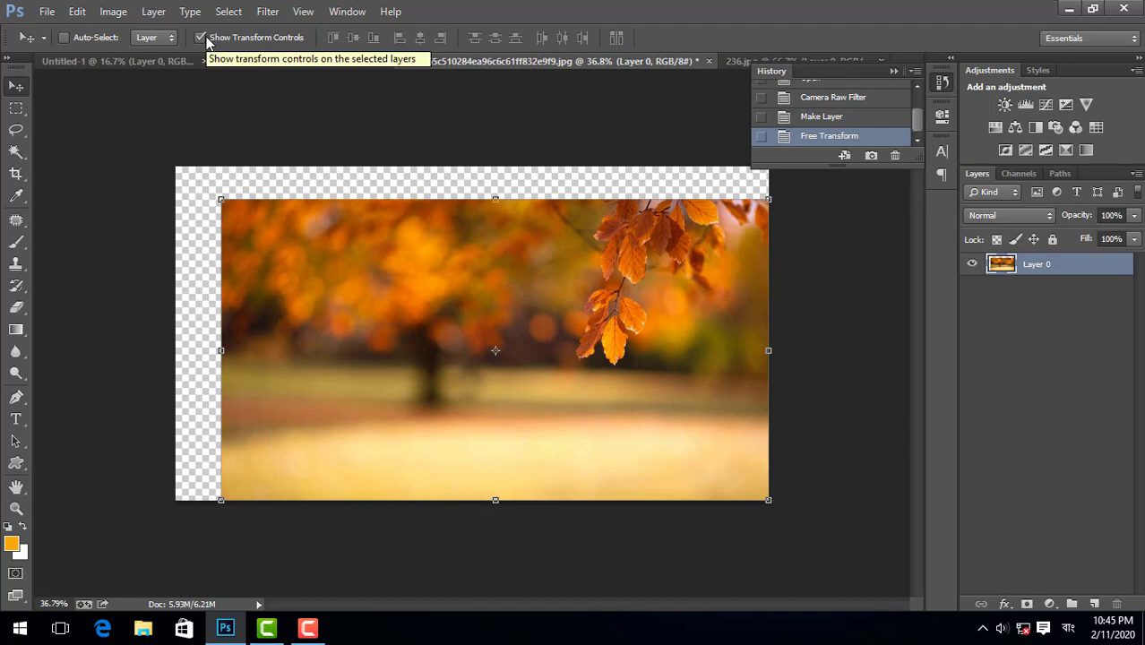
Step: Turn off Show Transform Controls and move the autumn layer slightly down and to the right
{"action": "left_click", "coordinate": [205, 39]}
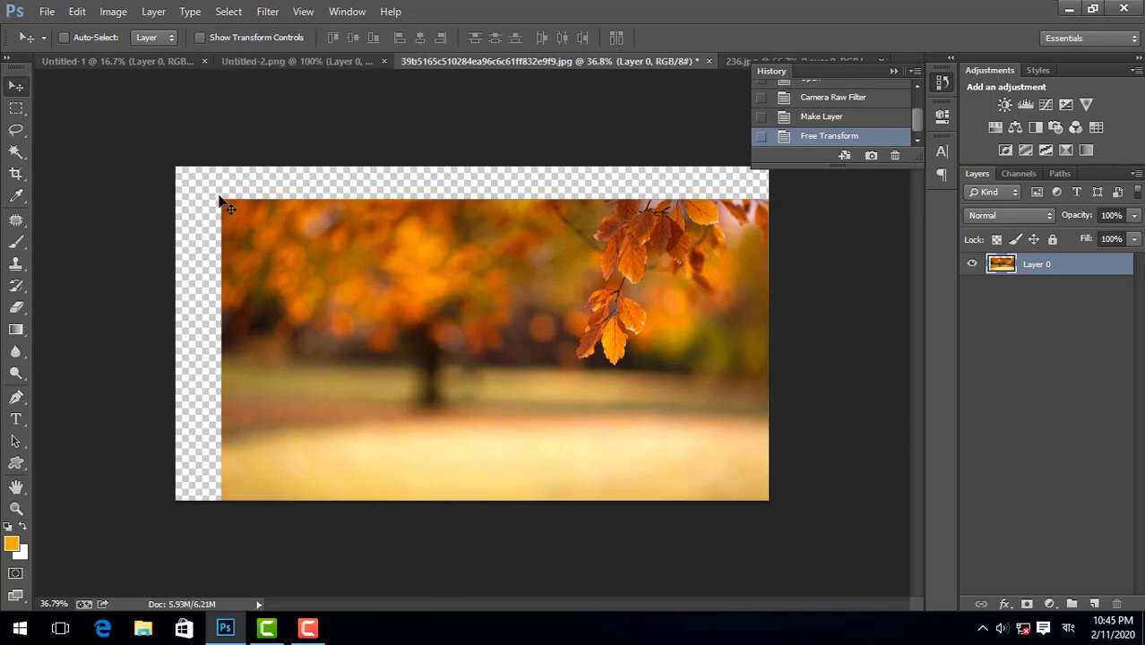
{"action": "left_click_drag", "start_coordinate": [231, 218], "coordinate": [262, 257]}
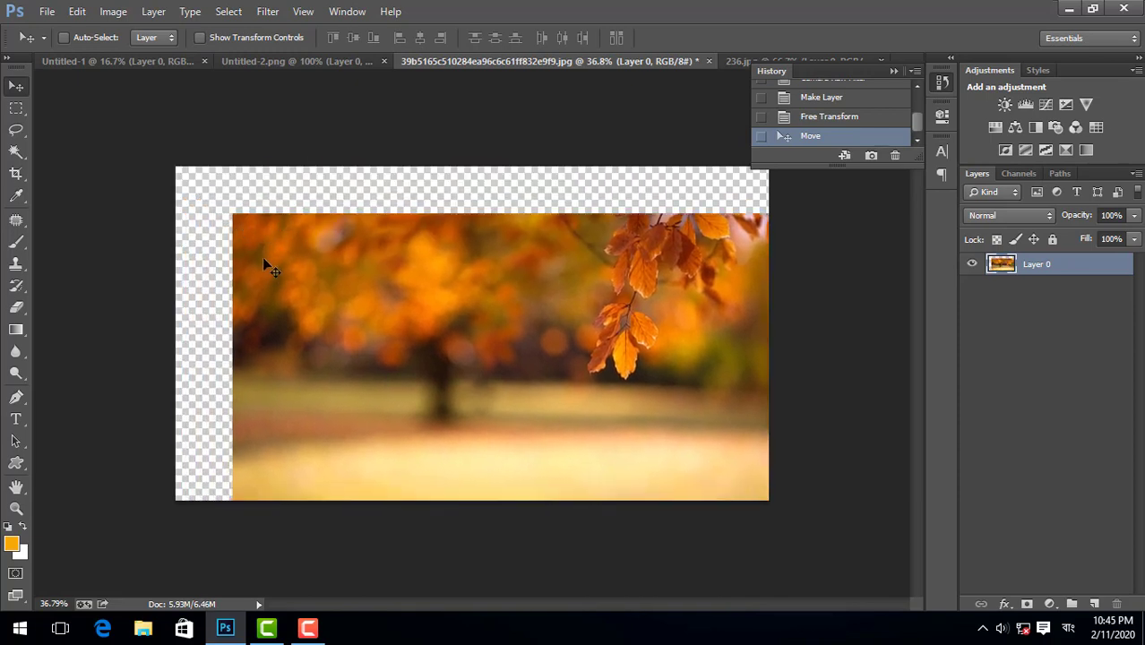
Step: Turn Show Transform Controls back on and enlarge and reposition the autumn layer to cover the whole canvas
{"action": "left_click", "coordinate": [205, 39]}
{"action": "mouse_move", "coordinate": [318, 284]}
{"action": "left_mouse_down"}
{"action": "mouse_move", "coordinate": [276, 237]}
{"action": "mouse_move", "coordinate": [306, 304]}
{"action": "mouse_move", "coordinate": [266, 245]}
{"action": "mouse_move", "coordinate": [267, 284]}
{"action": "mouse_move", "coordinate": [327, 313]}
{"action": "mouse_move", "coordinate": [270, 287]}
{"action": "mouse_move", "coordinate": [261, 300]}
{"action": "mouse_move", "coordinate": [335, 311]}
{"action": "mouse_move", "coordinate": [314, 299]}
{"action": "left_mouse_up"}
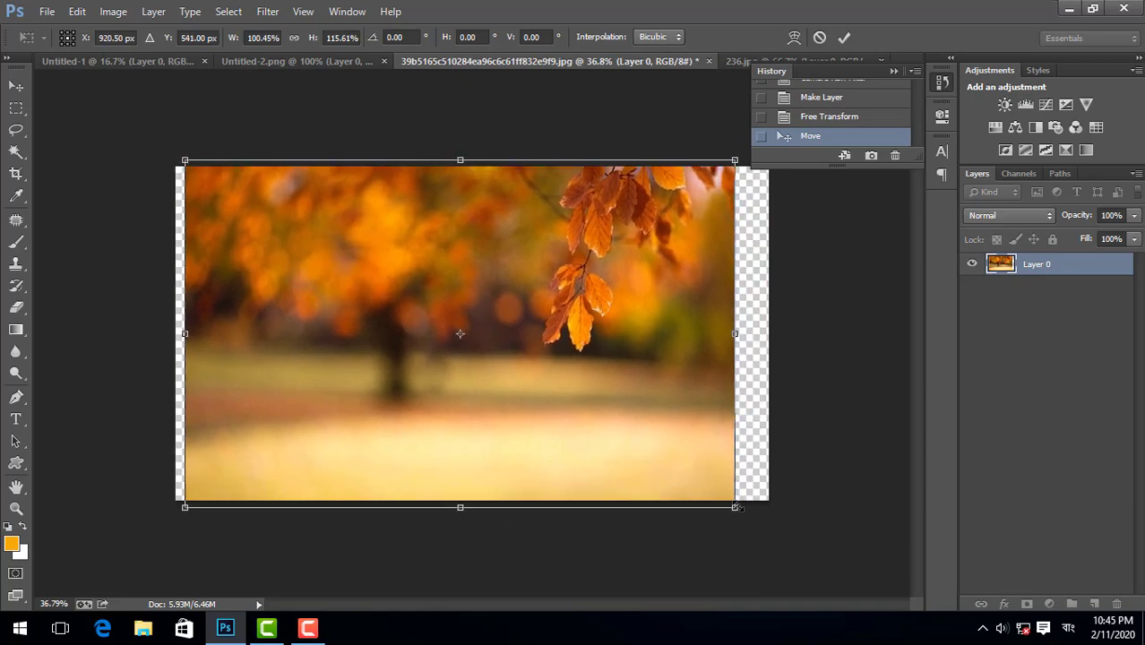
{"action": "left_click_drag", "start_coordinate": [736, 507], "coordinate": [783, 519]}
{"action": "left_click_drag", "start_coordinate": [685, 447], "coordinate": [668, 445]}
{"action": "key", "text": "Return"}
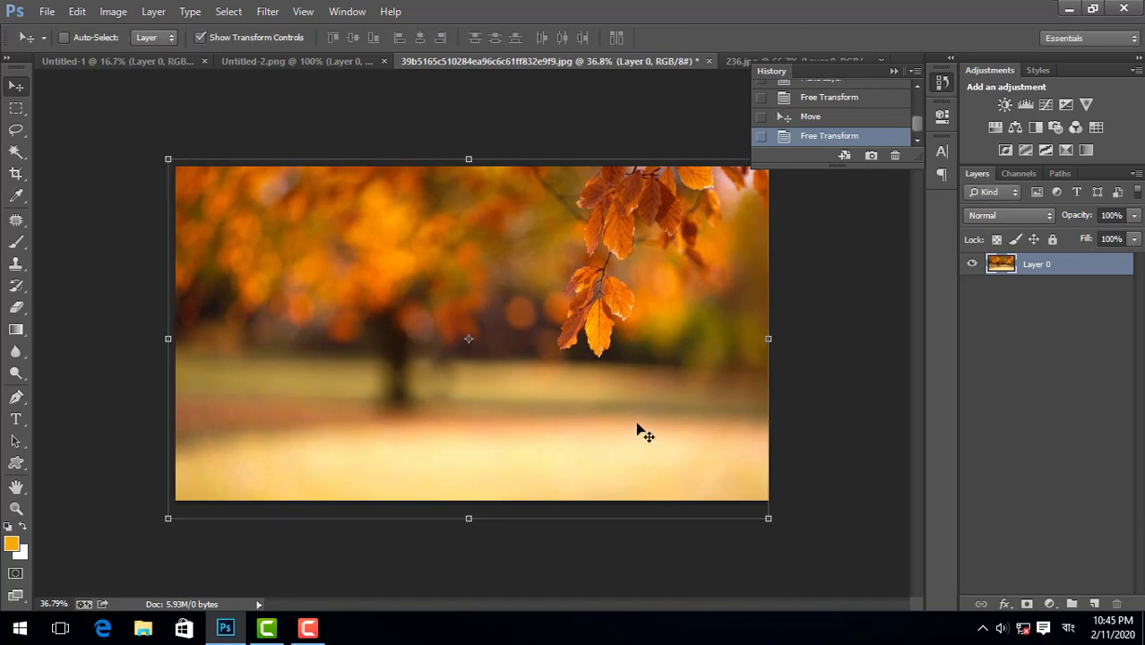
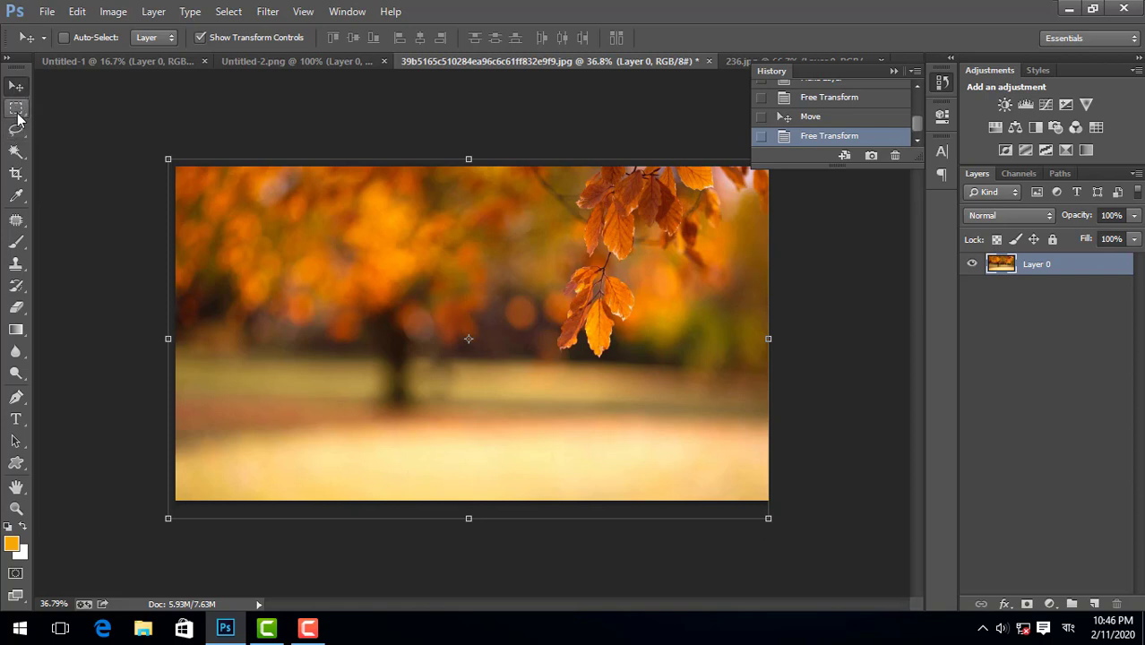
Step: Make a small rectangular marquee selection near the middle of the autumn photo and deselect it
{"action": "left_click", "coordinate": [16, 108]}
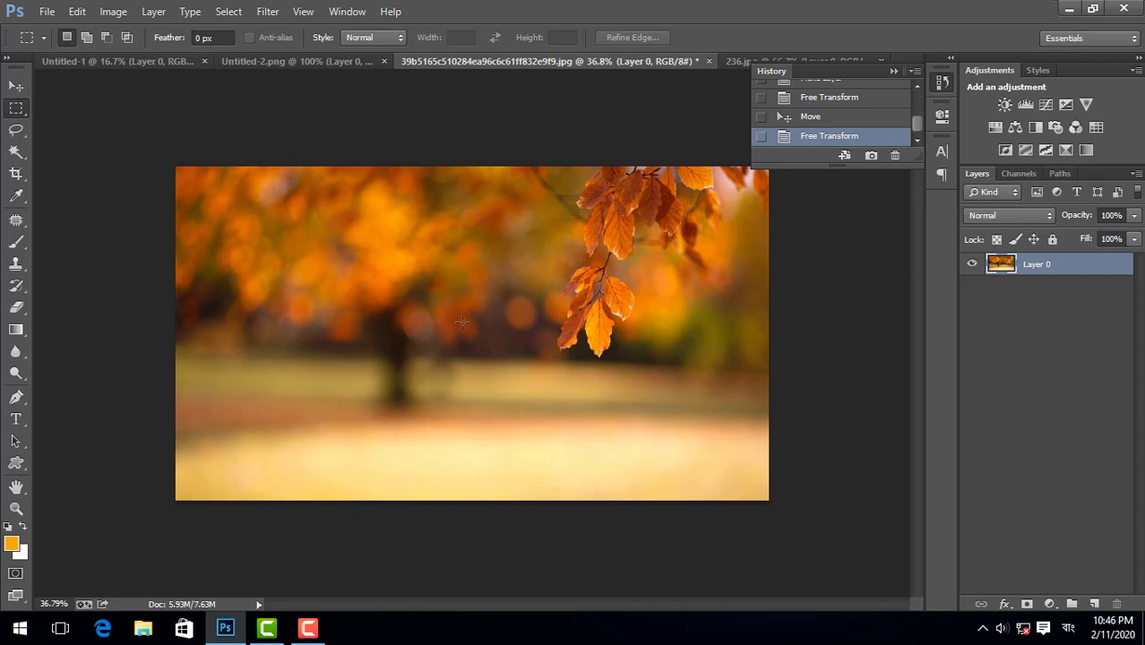
{"action": "left_click_drag", "start_coordinate": [458, 315], "coordinate": [476, 359]}
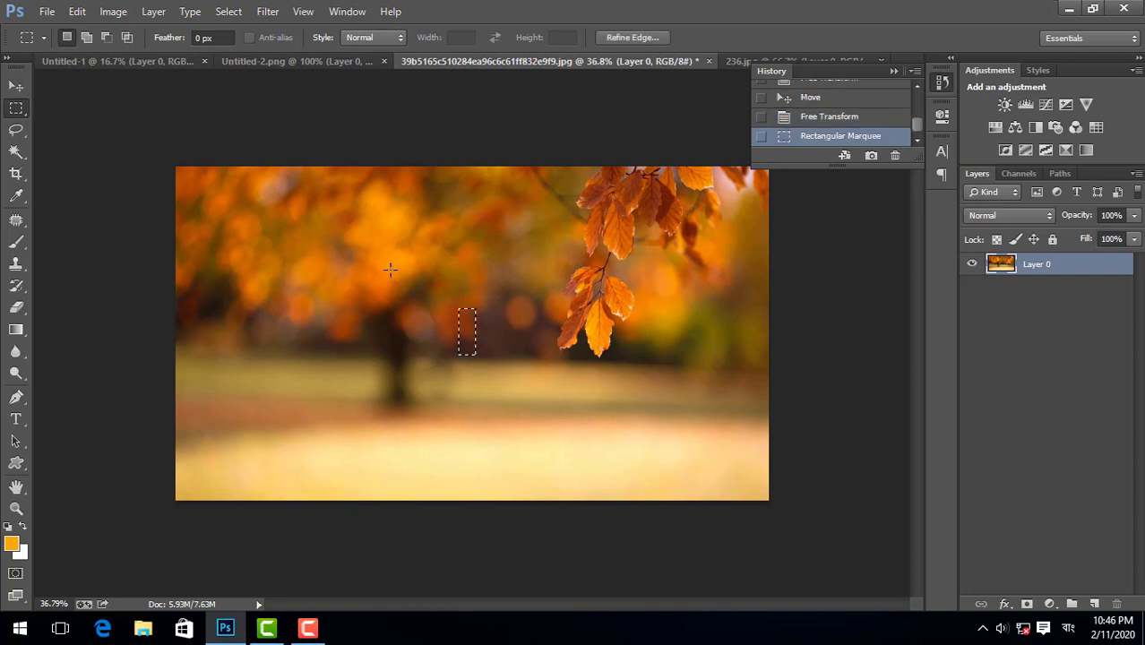
{"action": "left_click", "coordinate": [342, 167]}
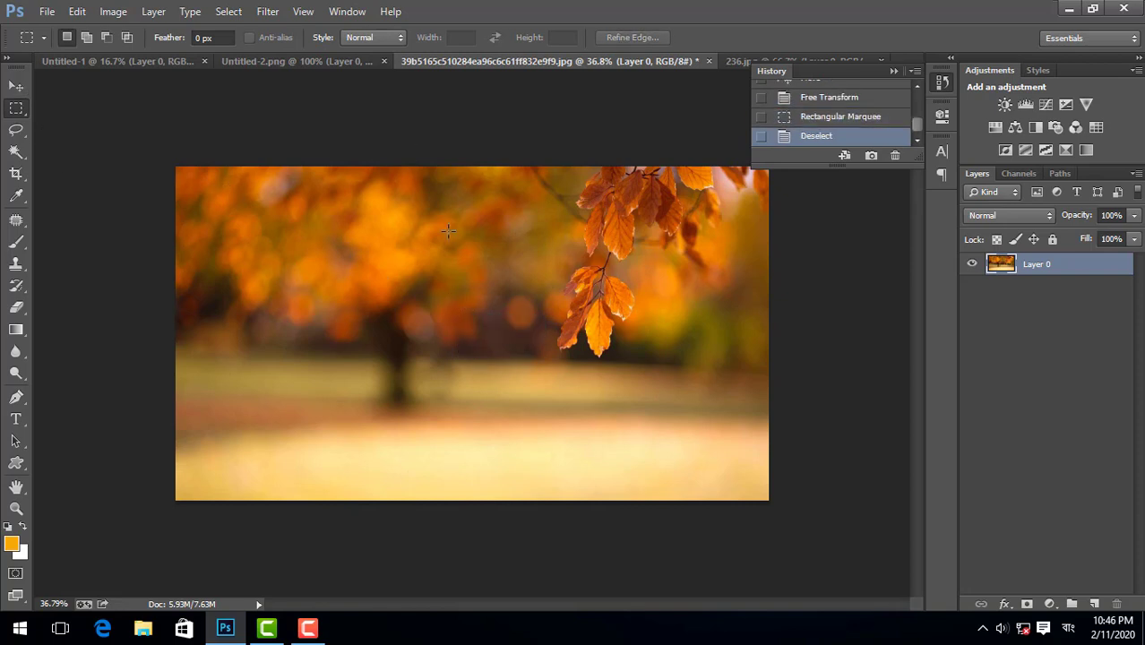
Step: Move the autumn layer slightly downward with the Move tool
{"action": "left_click", "coordinate": [16, 86]}
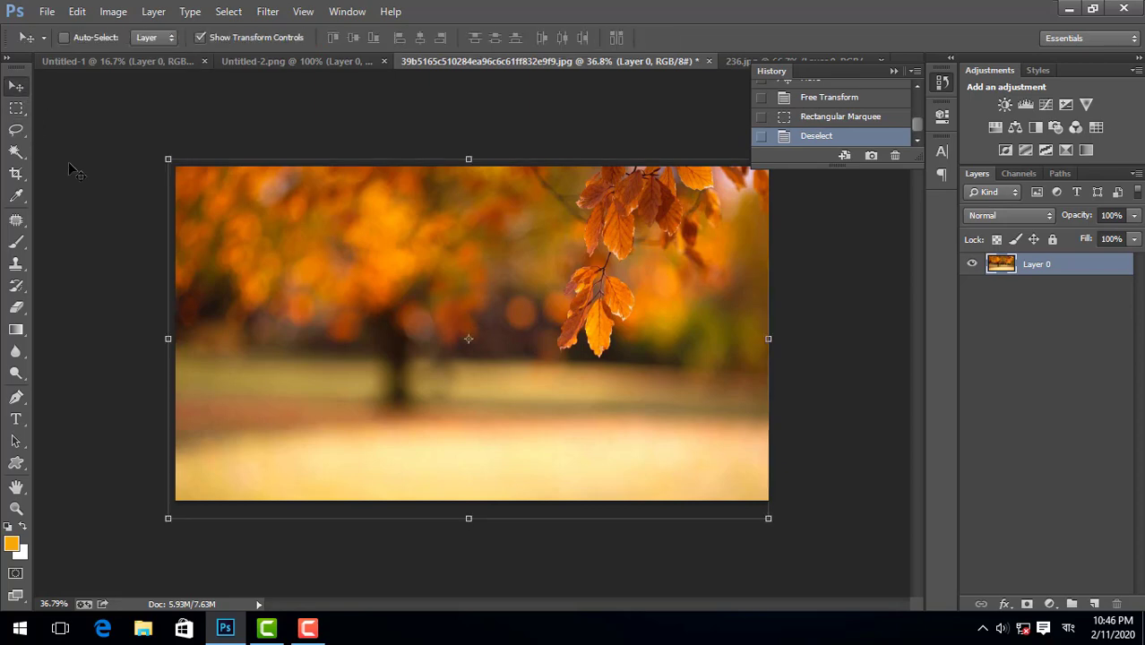
{"action": "left_click_drag", "start_coordinate": [388, 287], "coordinate": [358, 252]}
Step: Select a rectangular area around the tree with the Rectangular Marquee and revert to the preceding Move history state
{"action": "left_click", "coordinate": [17, 108]}
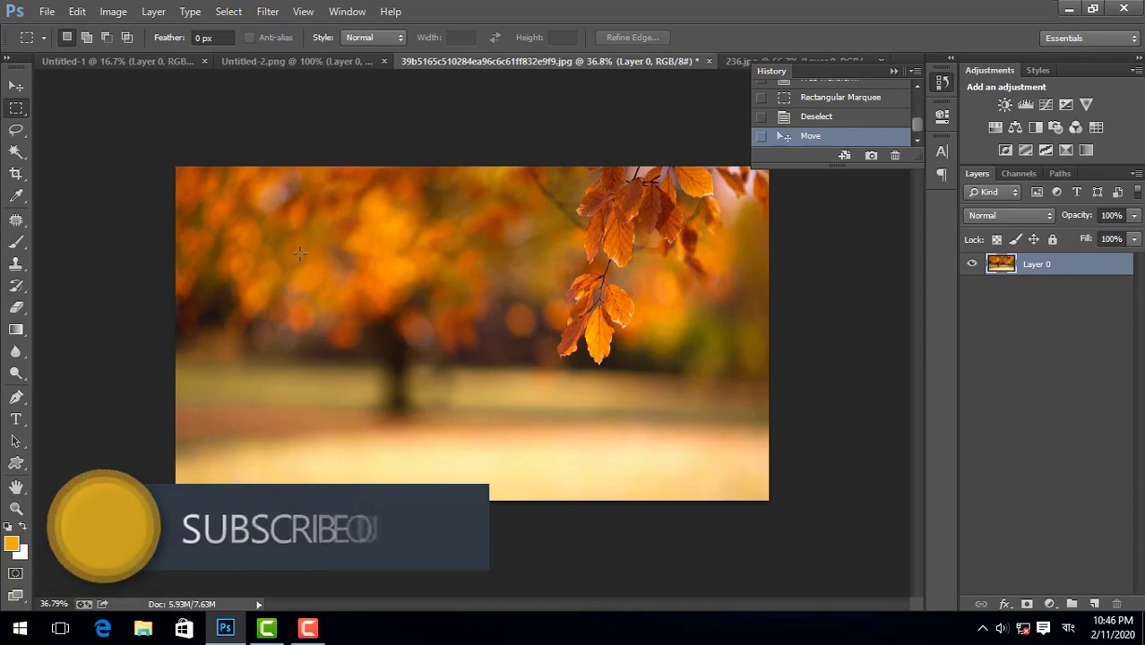
{"action": "left_click_drag", "start_coordinate": [273, 235], "coordinate": [509, 378]}
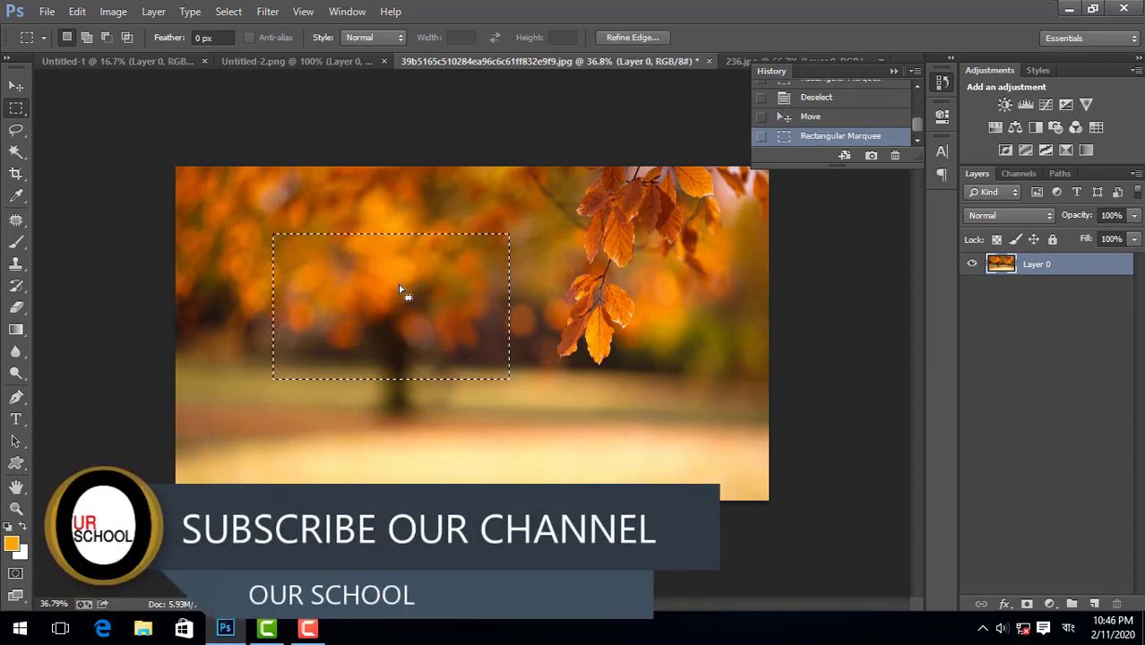
{"action": "mouse_move", "coordinate": [401, 288]}
{"action": "left_mouse_down"}
{"action": "mouse_move", "coordinate": [414, 266]}
{"action": "mouse_move", "coordinate": [583, 235]}
{"action": "mouse_move", "coordinate": [609, 297]}
{"action": "mouse_move", "coordinate": [544, 266]}
{"action": "mouse_move", "coordinate": [416, 300]}
{"action": "mouse_move", "coordinate": [394, 286]}
{"action": "left_mouse_up"}
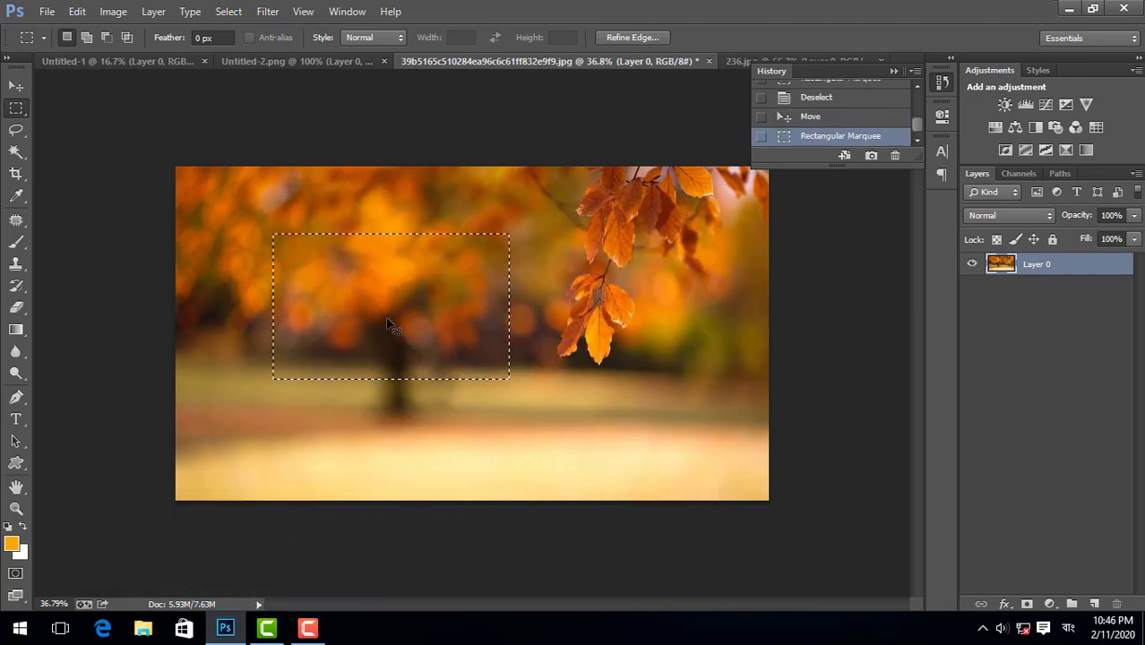
{"action": "left_click", "coordinate": [881, 118]}
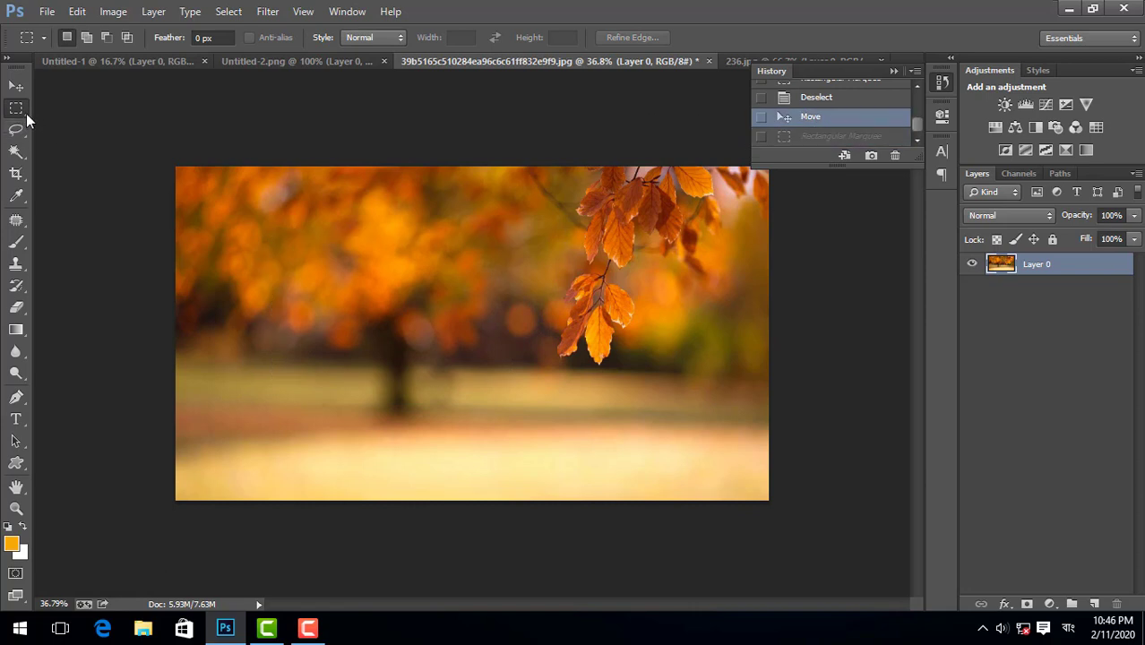
Step: Select a single pixel row across the autumn photo with the Single Row Marquee and return to the preceding Move history state
{"action": "left_click", "coordinate": [16, 130]}
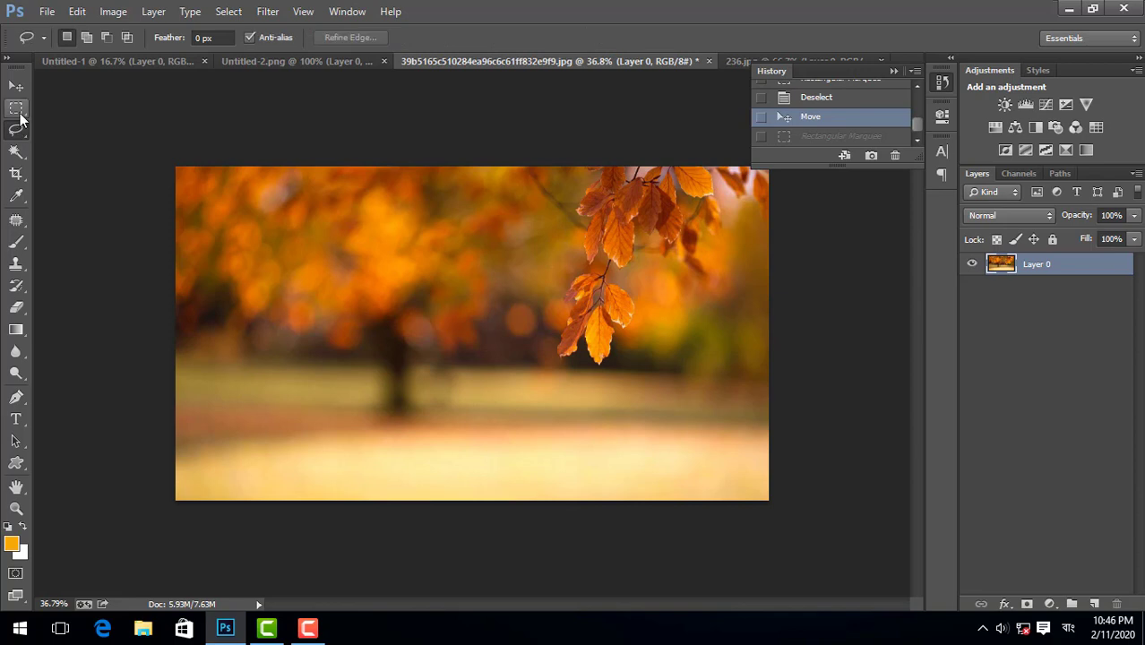
{"action": "left_click", "coordinate": [19, 114]}
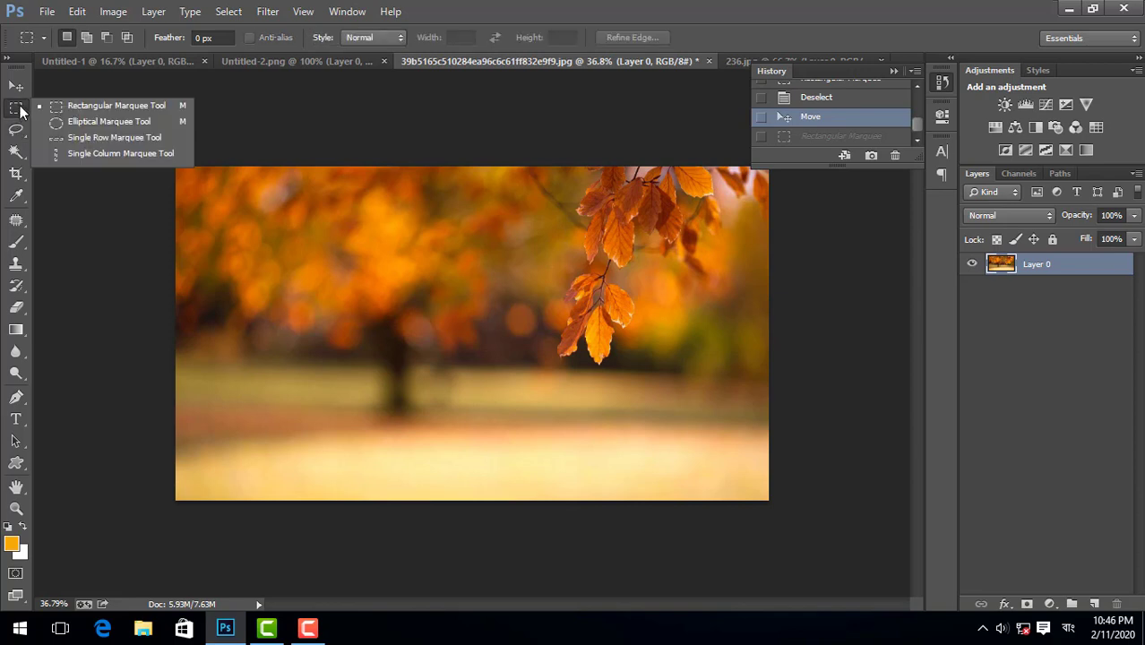
{"action": "left_click", "coordinate": [100, 138]}
{"action": "left_click_drag", "start_coordinate": [405, 296], "coordinate": [428, 296]}
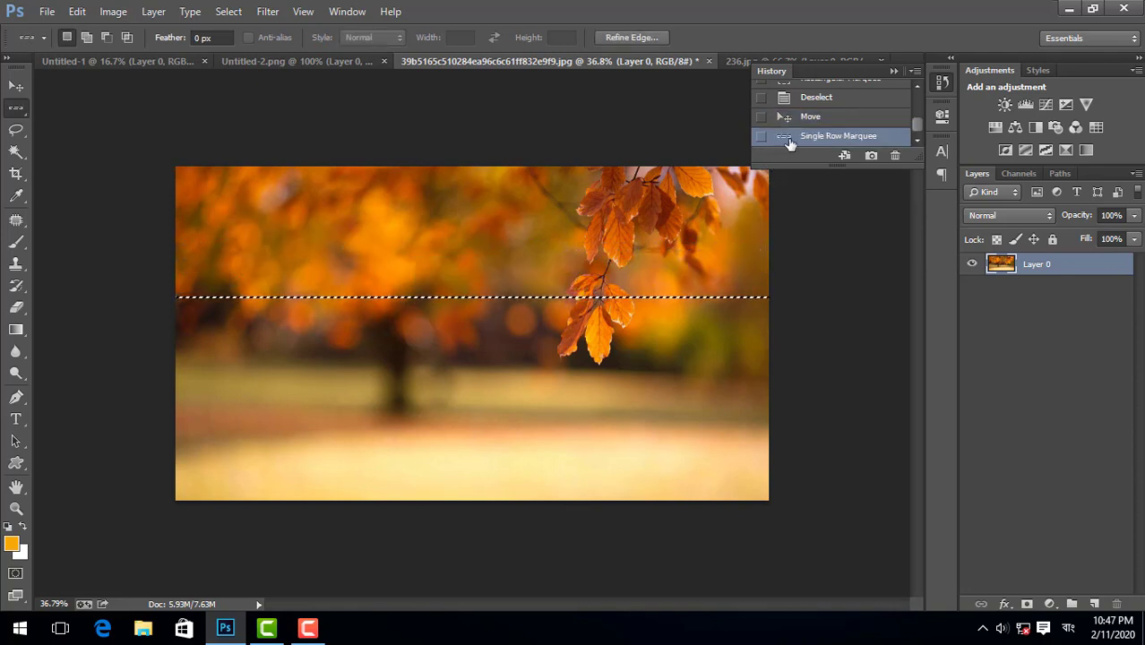
{"action": "left_click", "coordinate": [808, 117]}
Step: Draw several freehand Lasso selections around the tree and middle of the autumn photo, each replacing the previous one
{"action": "left_click", "coordinate": [18, 132]}
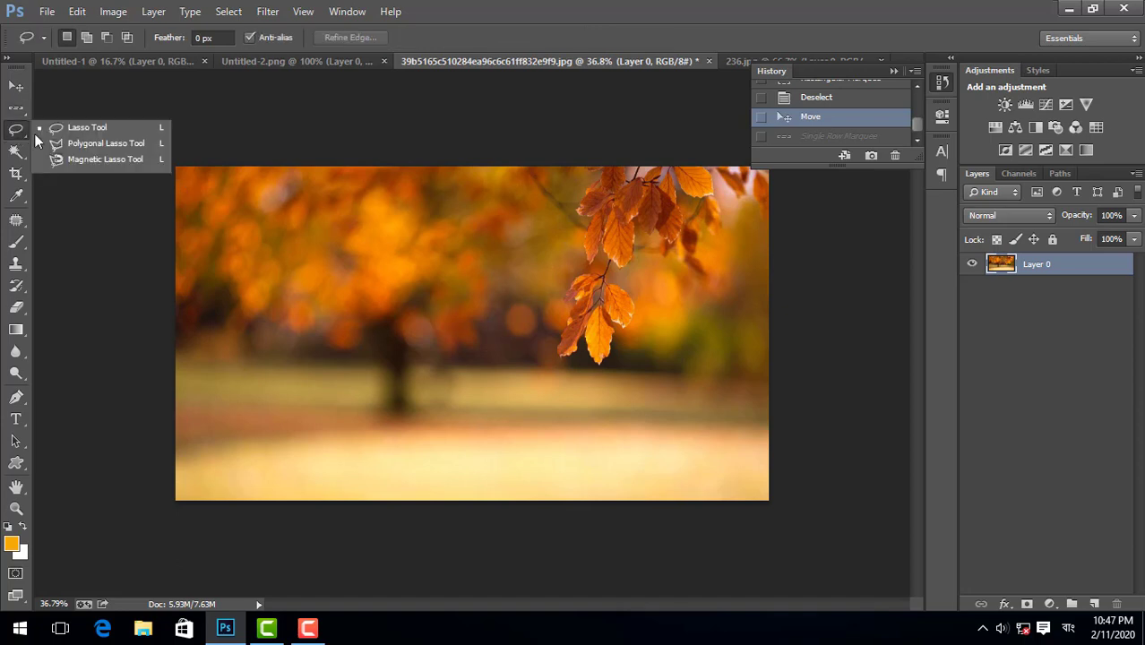
{"action": "left_click", "coordinate": [92, 128]}
{"action": "mouse_move", "coordinate": [339, 261]}
{"action": "left_mouse_down"}
{"action": "mouse_move", "coordinate": [353, 258]}
{"action": "mouse_move", "coordinate": [442, 321]}
{"action": "left_mouse_up"}
{"action": "left_click", "coordinate": [547, 244]}
{"action": "left_click_drag", "start_coordinate": [513, 288], "coordinate": [340, 407]}
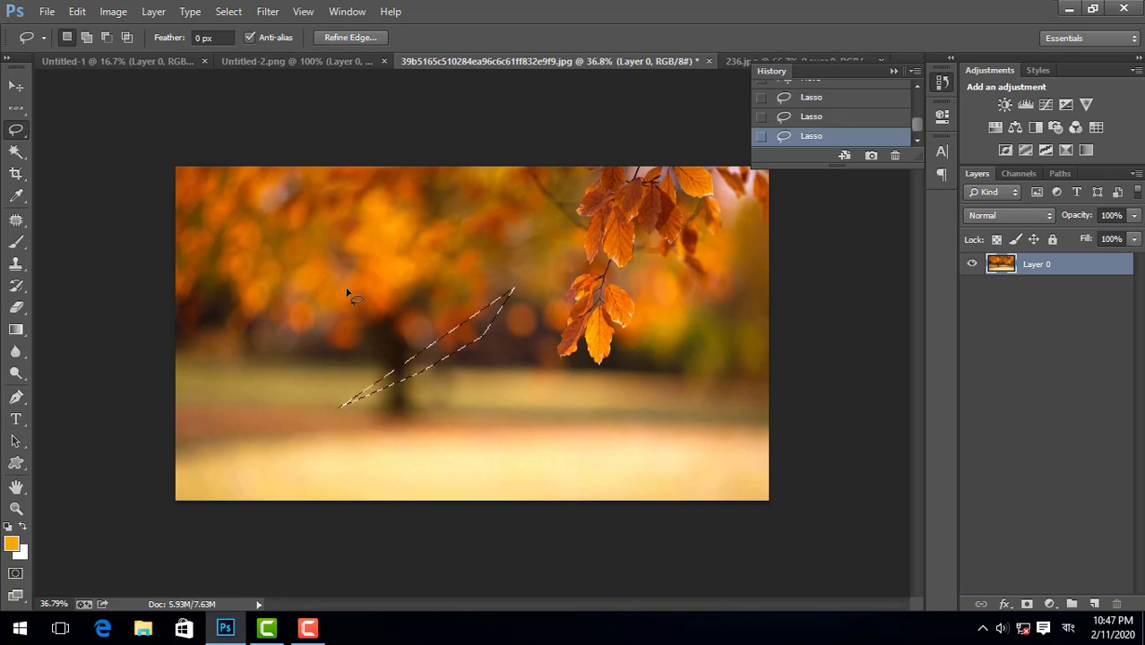
{"action": "left_click_drag", "start_coordinate": [392, 270], "coordinate": [322, 348]}
{"action": "left_click_drag", "start_coordinate": [416, 248], "coordinate": [411, 408]}
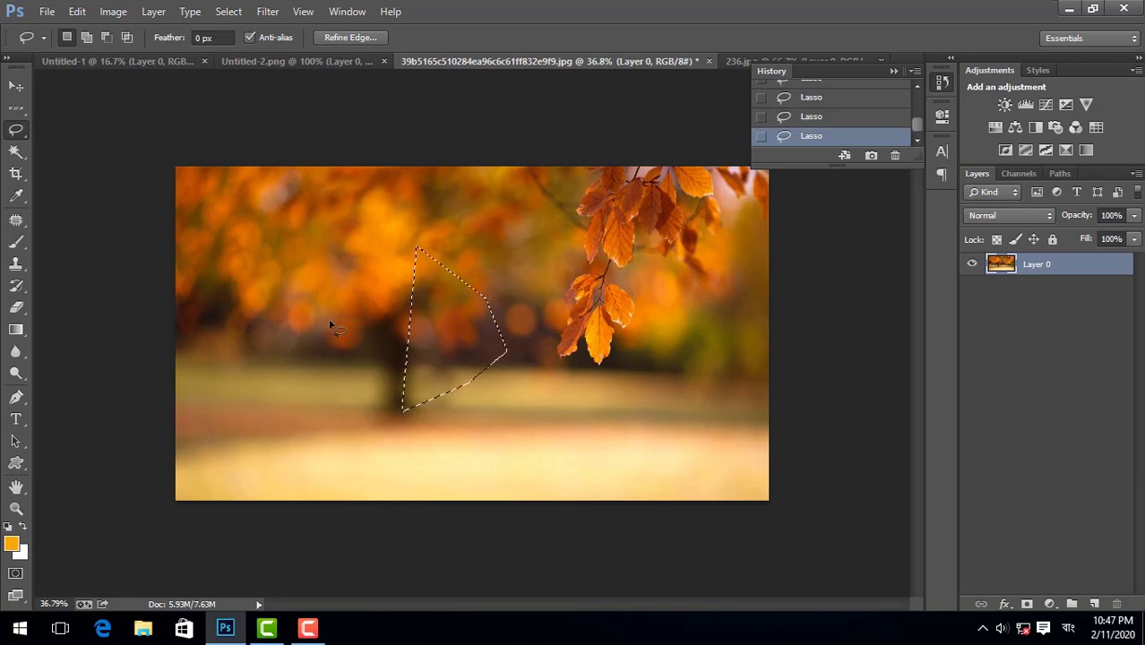
{"action": "left_click_drag", "start_coordinate": [340, 300], "coordinate": [376, 413]}
{"action": "left_click", "coordinate": [377, 151]}
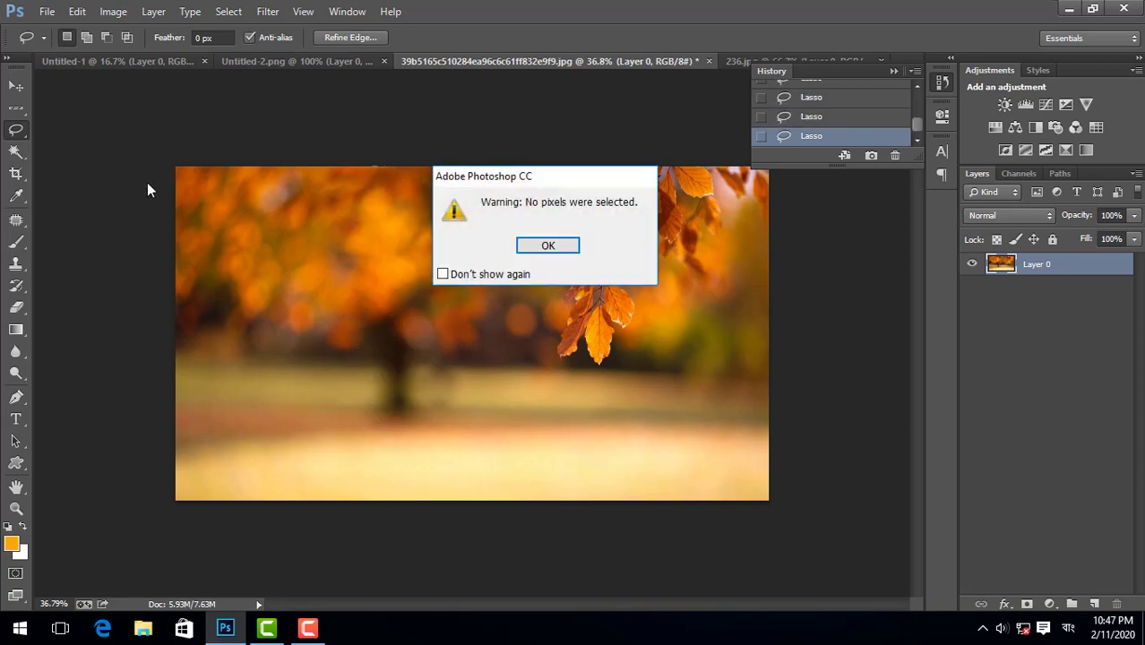
Step: Dismiss the empty-selection warning and switch from the Lasso to the Magnetic Lasso tool
{"action": "key", "text": "Return"}
{"action": "right_click", "coordinate": [15, 129]}
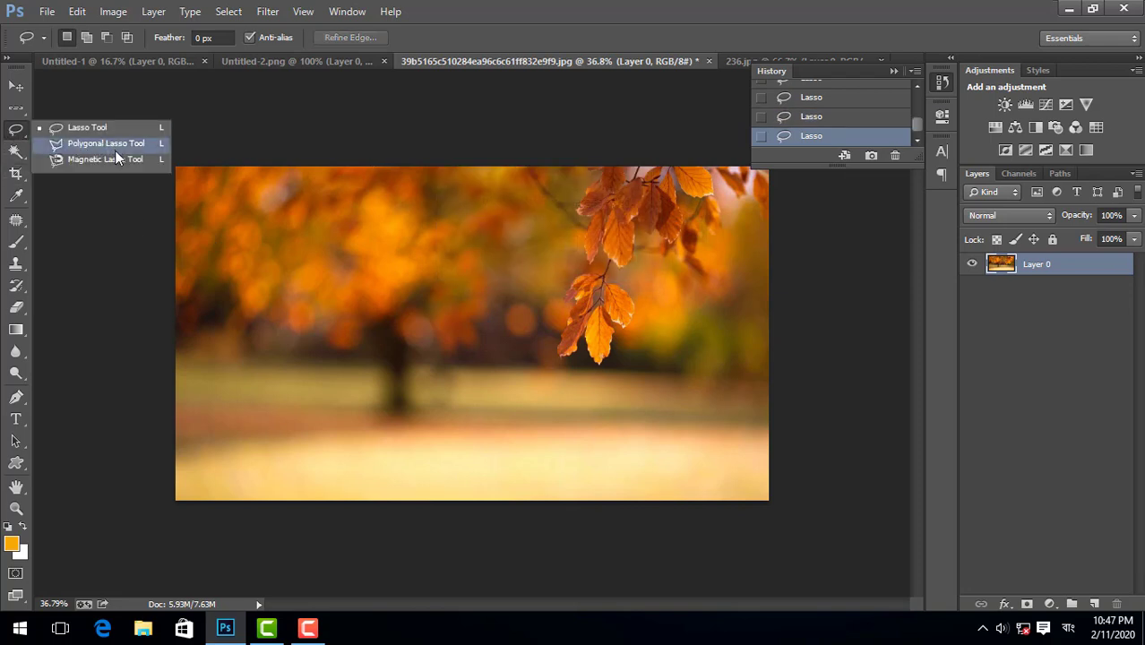
{"action": "left_click", "coordinate": [111, 161]}
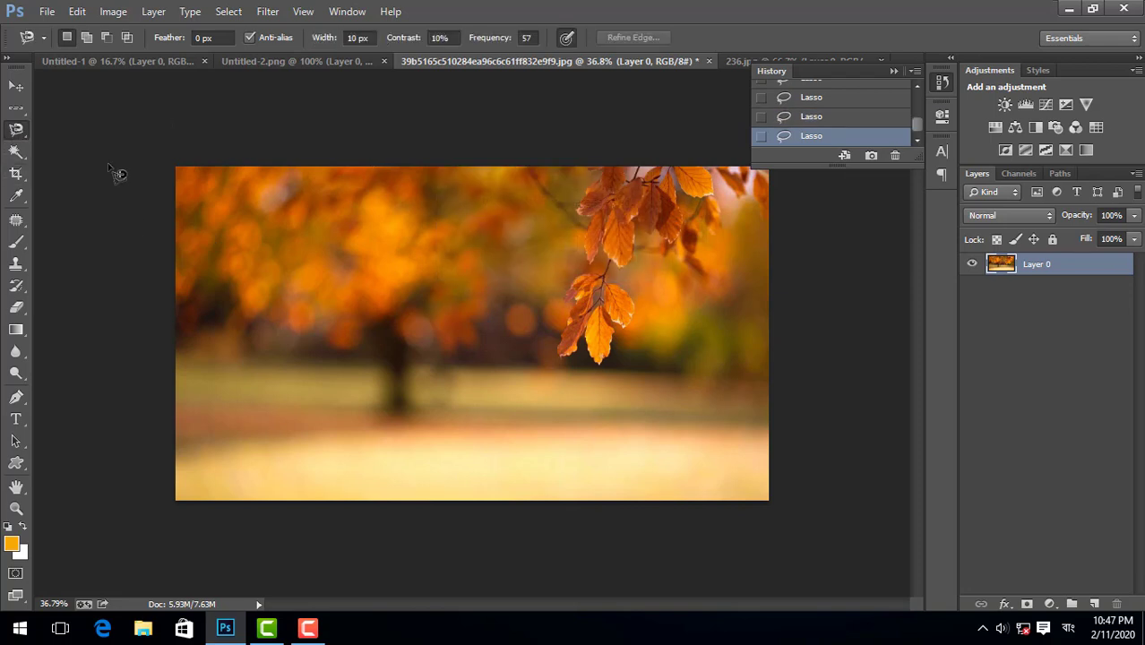
Step: Open image 31, the man in the white Rock Music T-shirt, from the Graphic Design folder
{"action": "left_click", "coordinate": [46, 11]}
{"action": "left_click", "coordinate": [72, 46]}
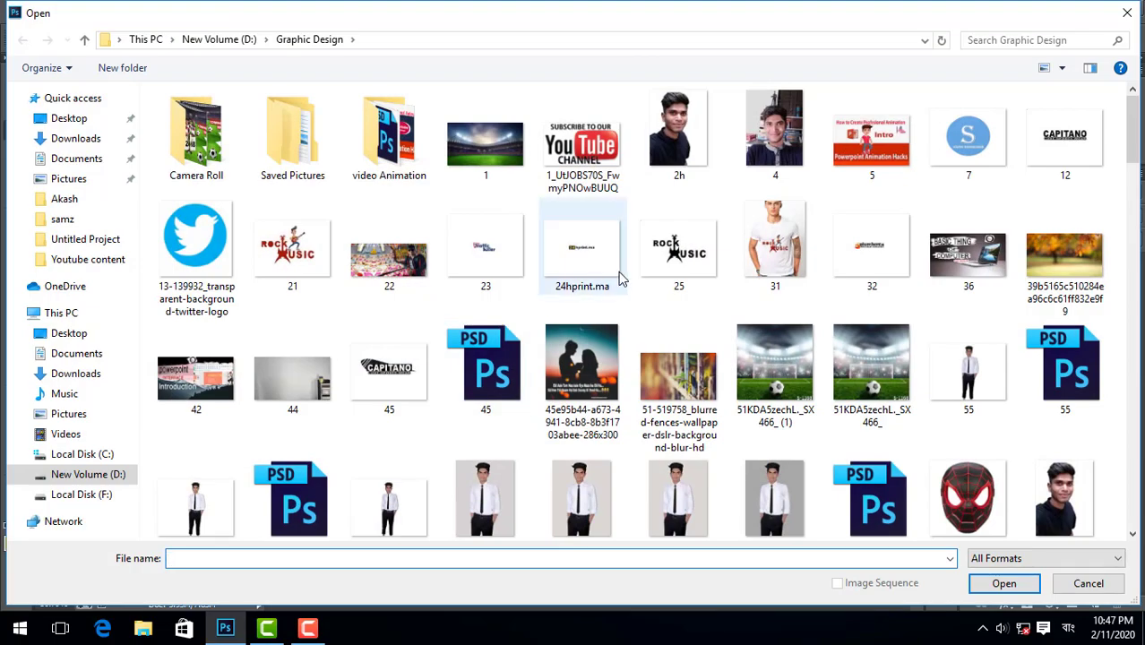
{"action": "scroll", "coordinate": [627, 309], "scroll_direction": "down", "scroll_amount": 5}
{"action": "scroll", "coordinate": [633, 307], "scroll_direction": "up", "scroll_amount": 5}
{"action": "double_click", "coordinate": [731, 272]}
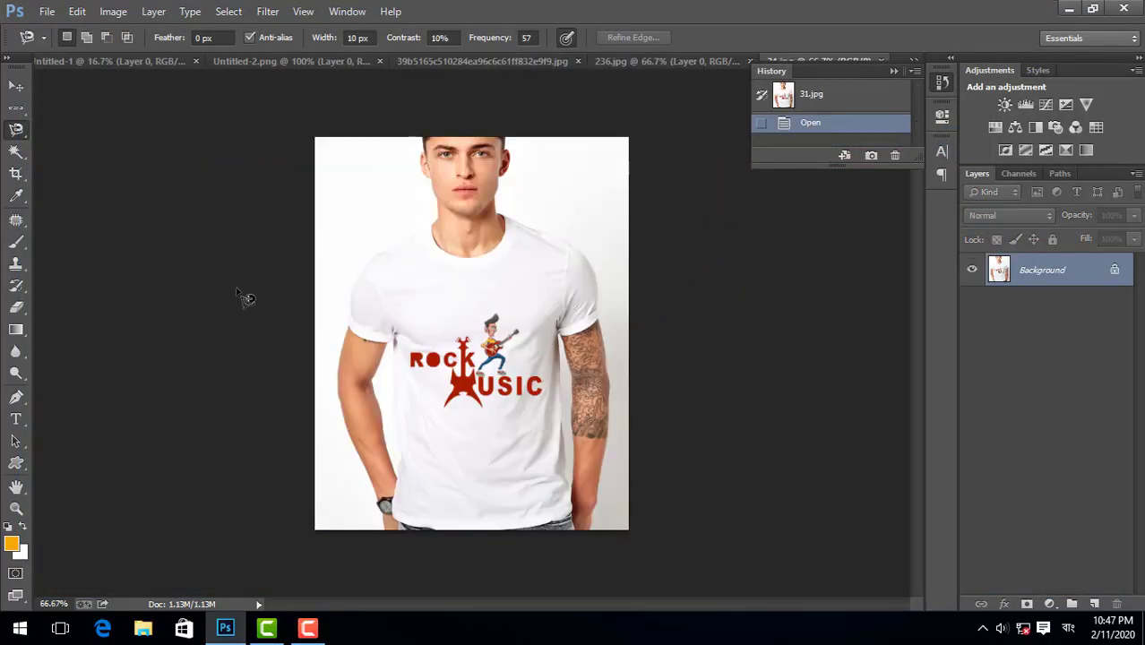
Step: Trace a closed Magnetic Lasso selection around the T-shirt's upper half, including both sleeves and the tattooed arm
{"action": "left_click", "coordinate": [16, 152]}
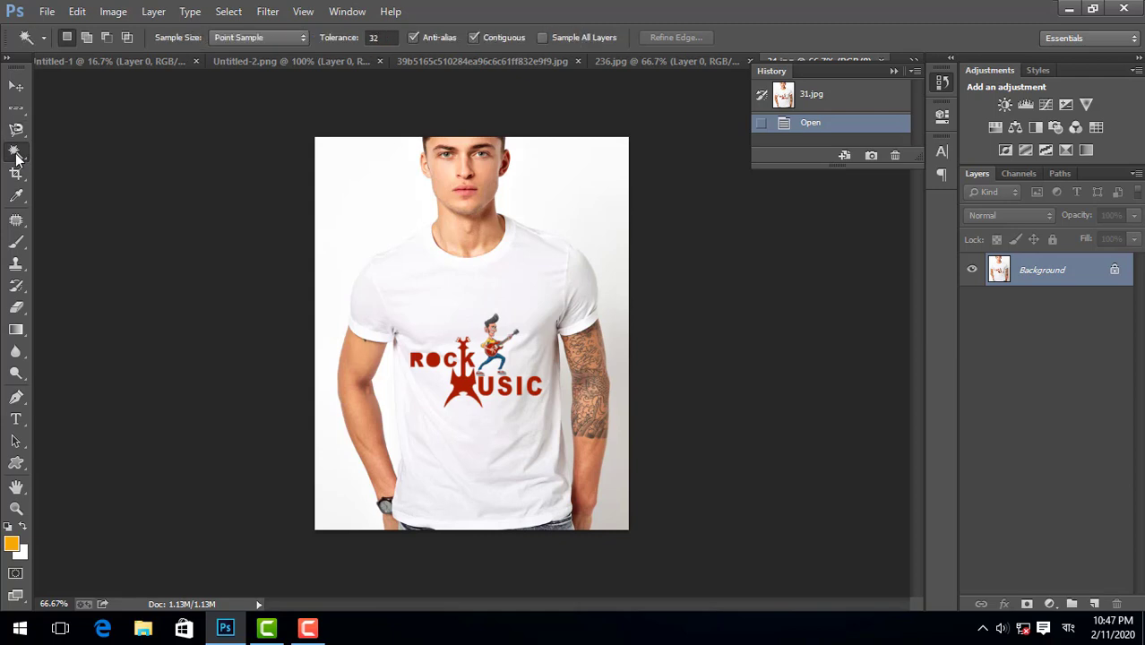
{"action": "right_click", "coordinate": [18, 157]}
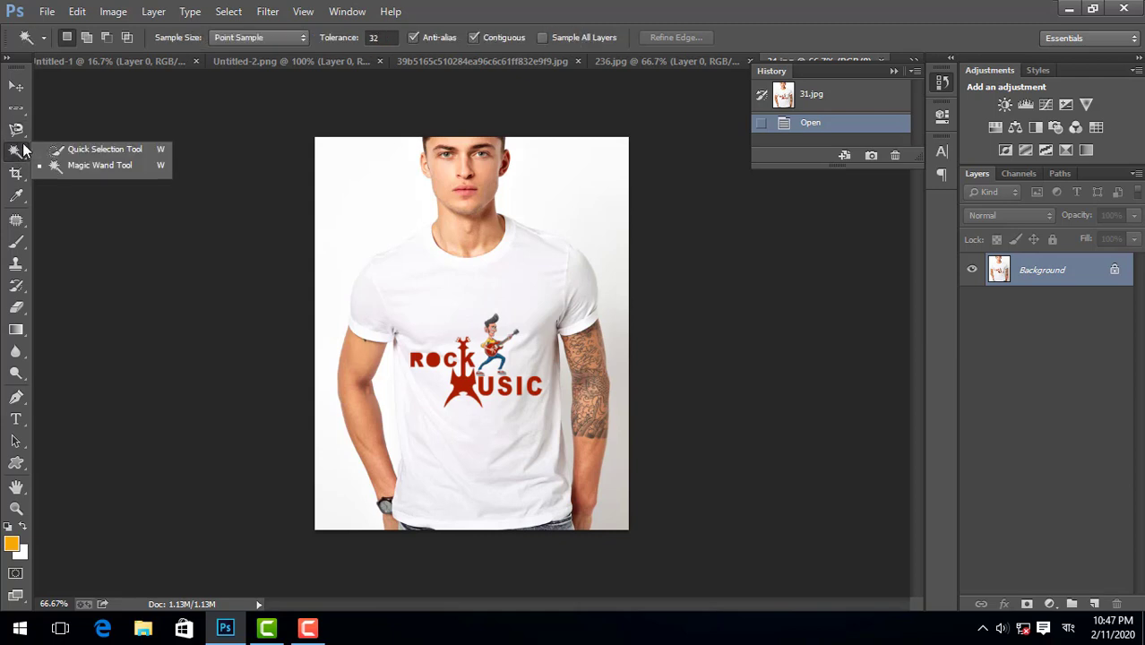
{"action": "left_click", "coordinate": [21, 137]}
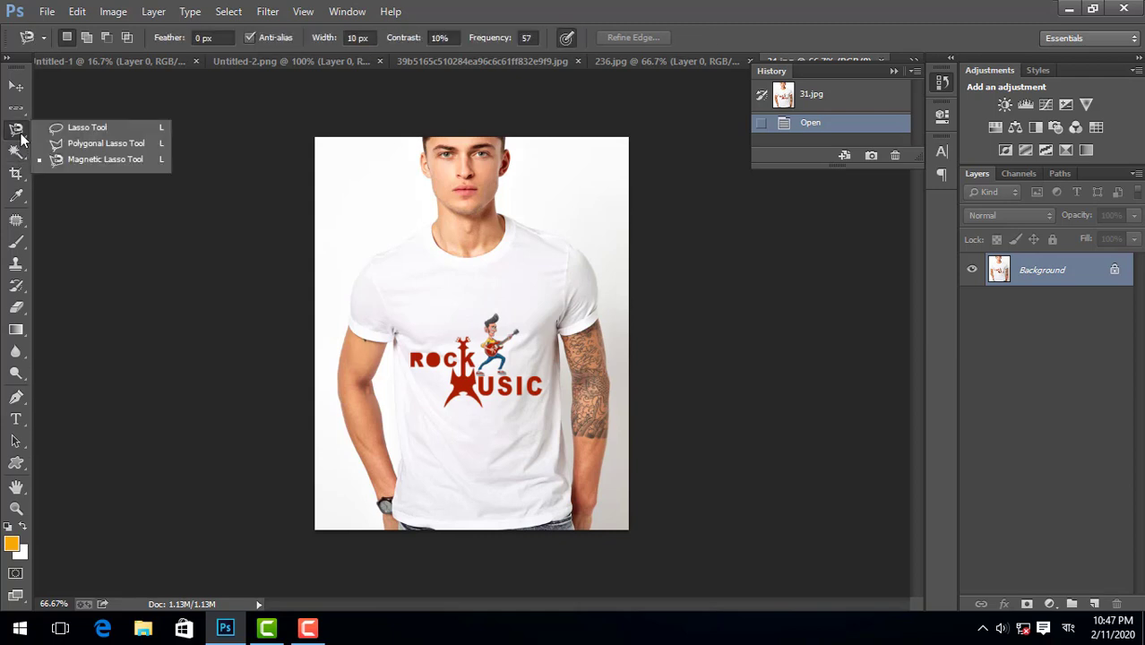
{"action": "left_click", "coordinate": [79, 164]}
{"action": "left_click", "coordinate": [404, 242]}
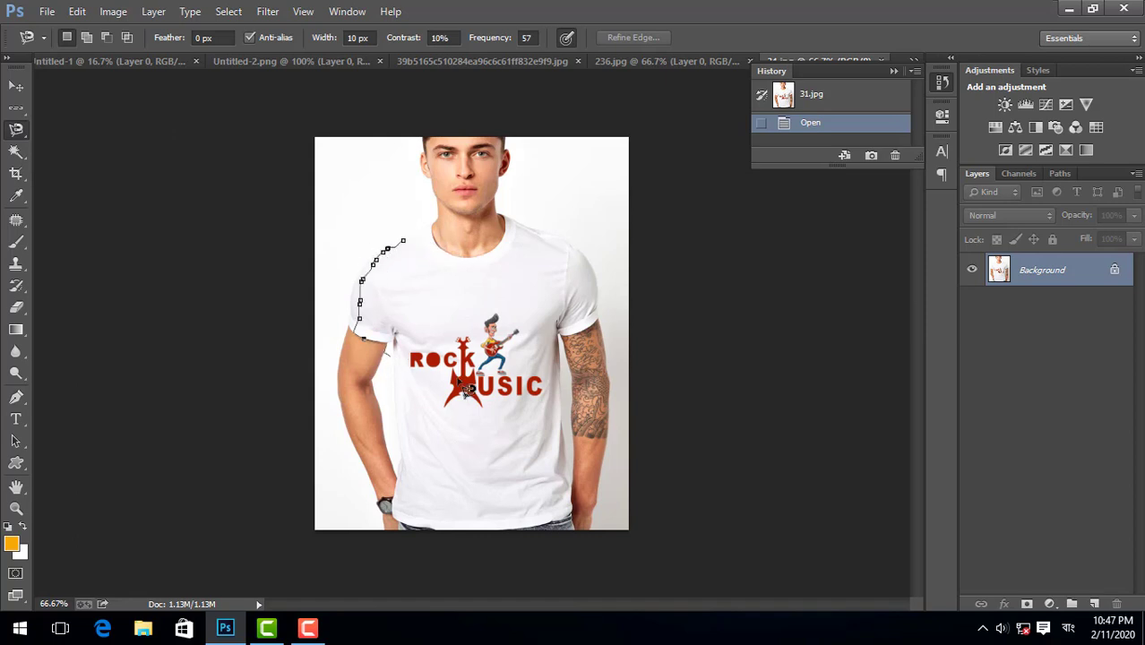
{"action": "left_click", "coordinate": [414, 253]}
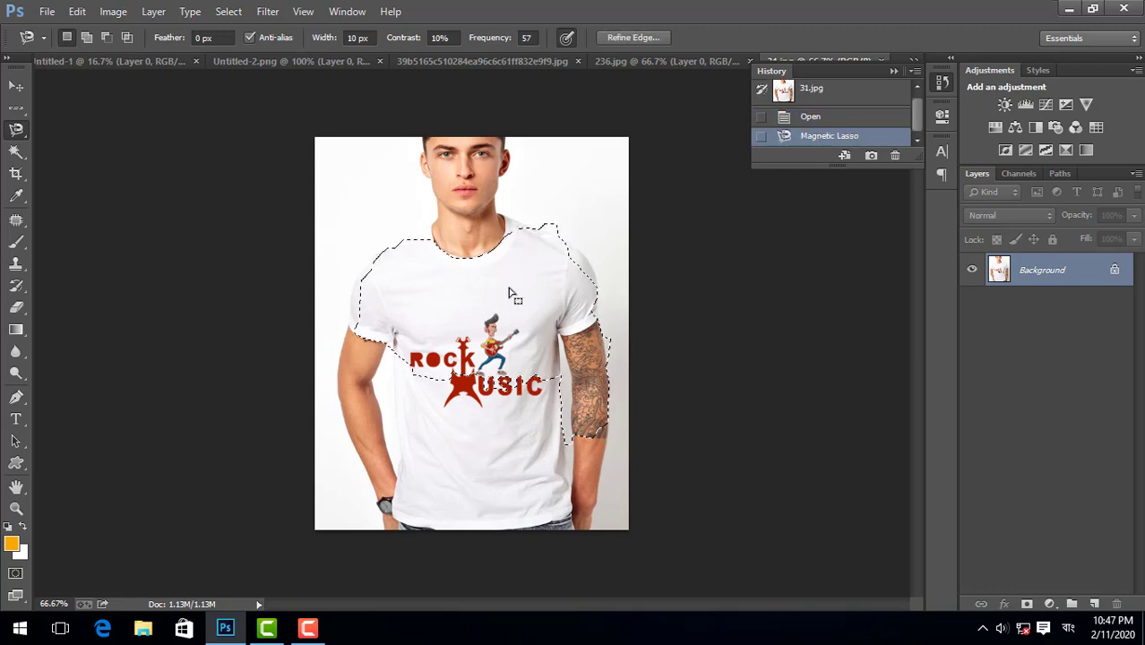
Step: Fill the selected shirt area with Content-Aware contents in Normal mode at 100% opacity, then undo the fill
{"action": "key", "text": "shift+F5"}
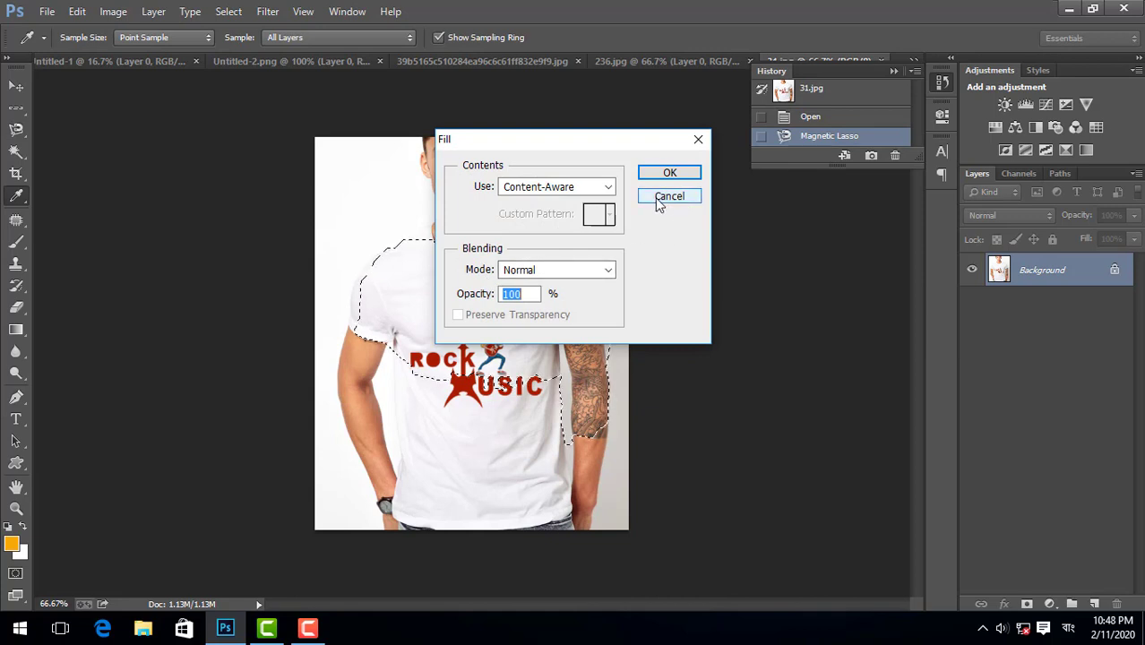
{"action": "left_click", "coordinate": [608, 187]}
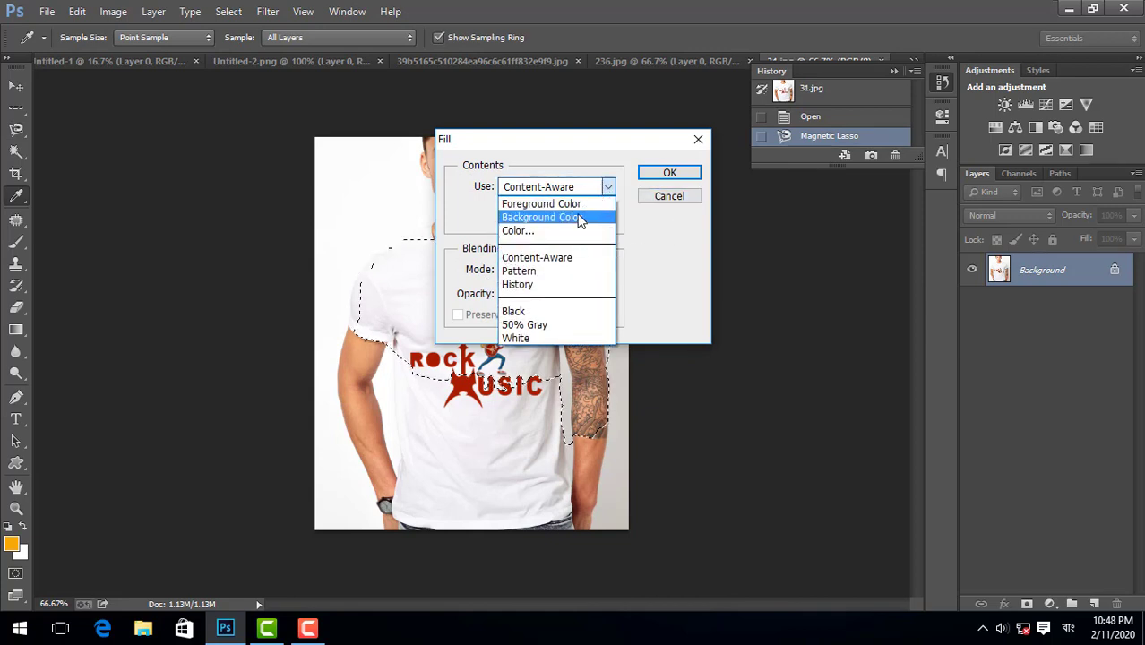
{"action": "left_click", "coordinate": [667, 197]}
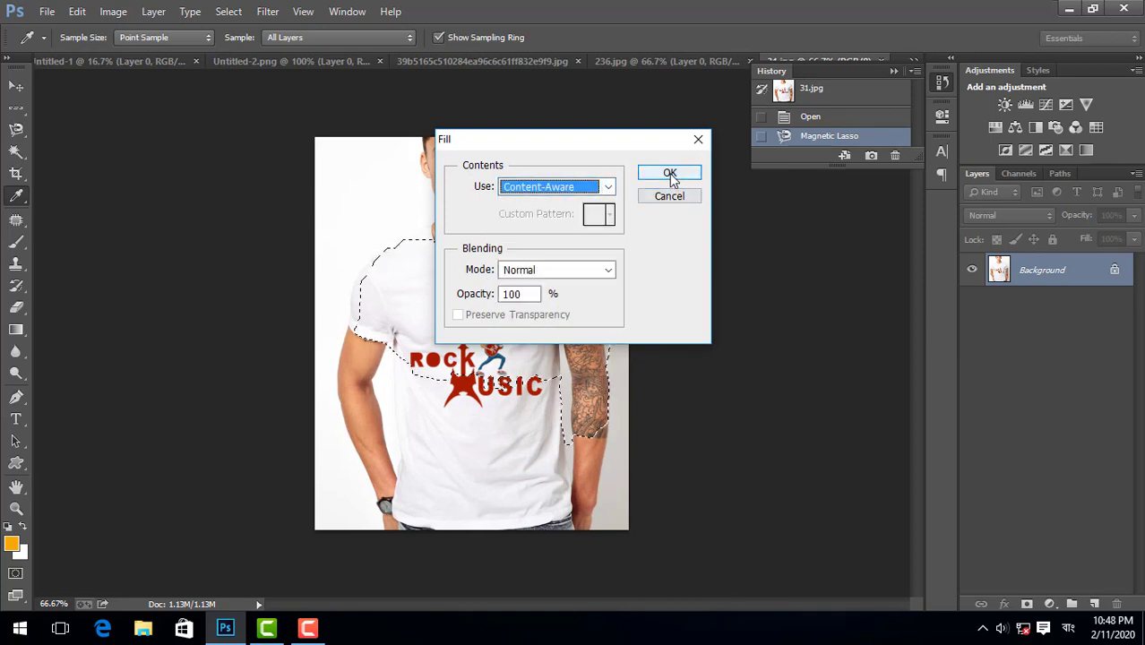
{"action": "left_click", "coordinate": [670, 173]}
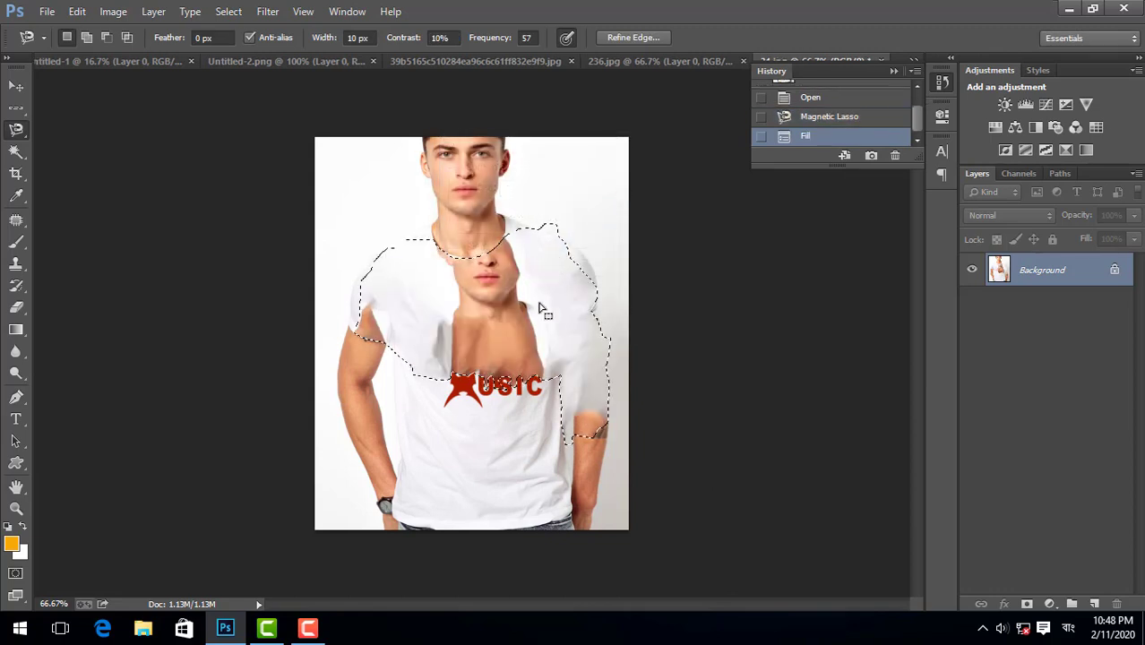
{"action": "key", "text": "ctrl+z"}
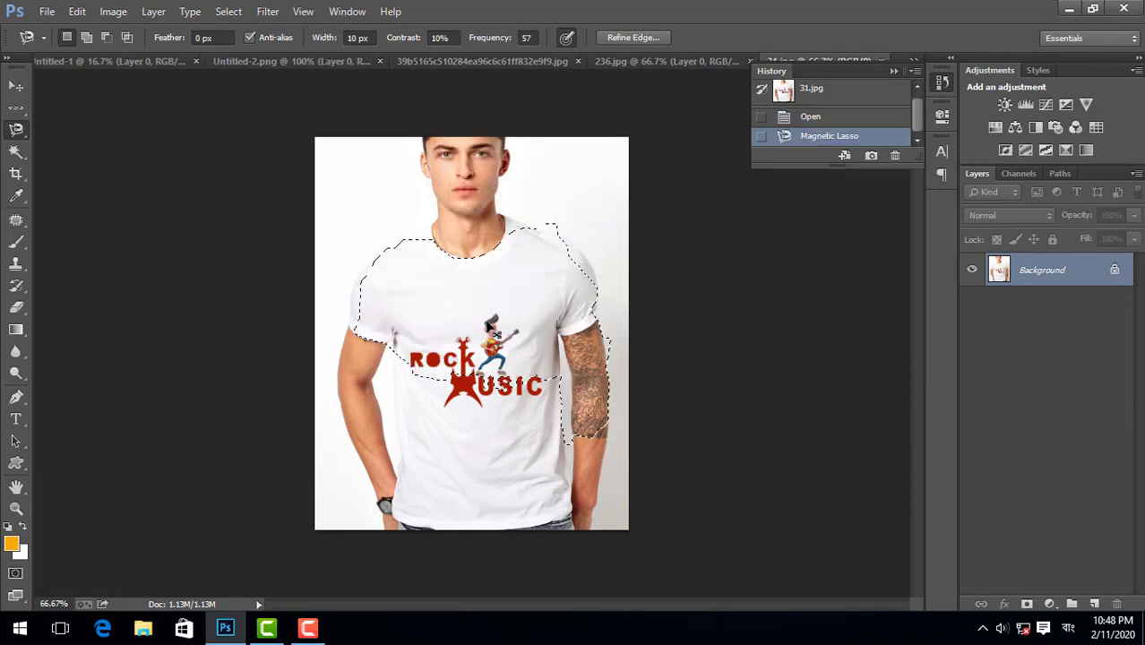
Step: Duplicate the selected shirt area with a slight offset, then revert the photo to its original 31.jpg history snapshot
{"action": "left_click_drag", "start_coordinate": [474, 305], "coordinate": [447, 308]}
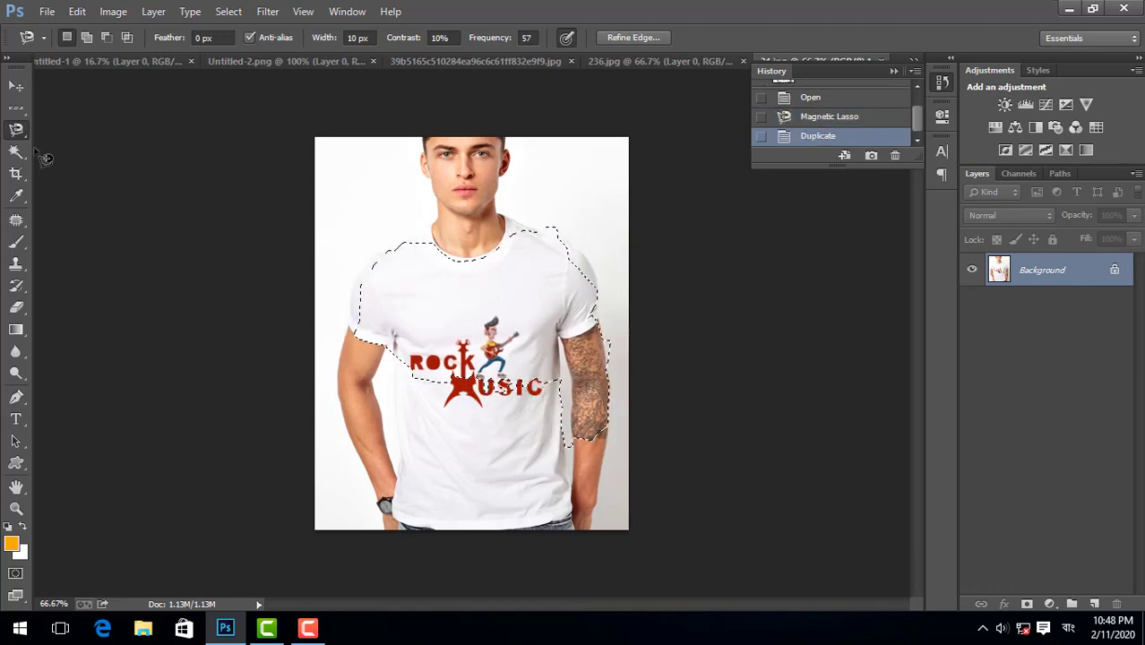
{"action": "left_click", "coordinate": [817, 119]}
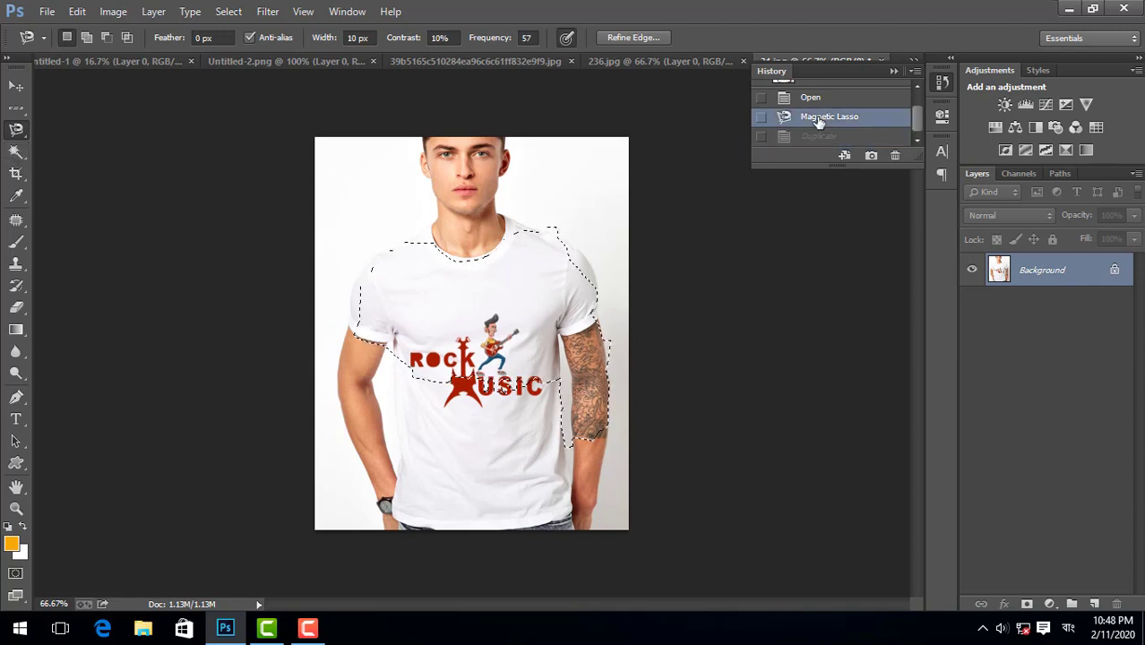
{"action": "scroll", "coordinate": [825, 105], "scroll_direction": "up", "scroll_amount": 2}
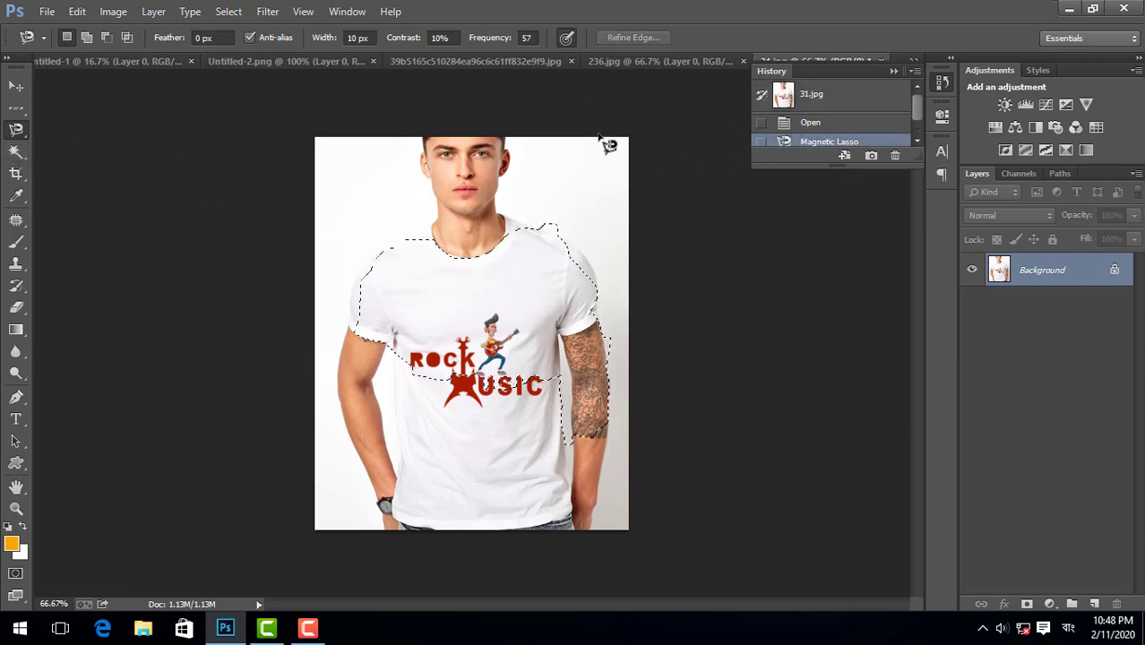
Step: Select the man and the surrounding photo with the Quick Selection tool, brushing from the face down over the T-shirt
{"action": "left_click", "coordinate": [22, 158]}
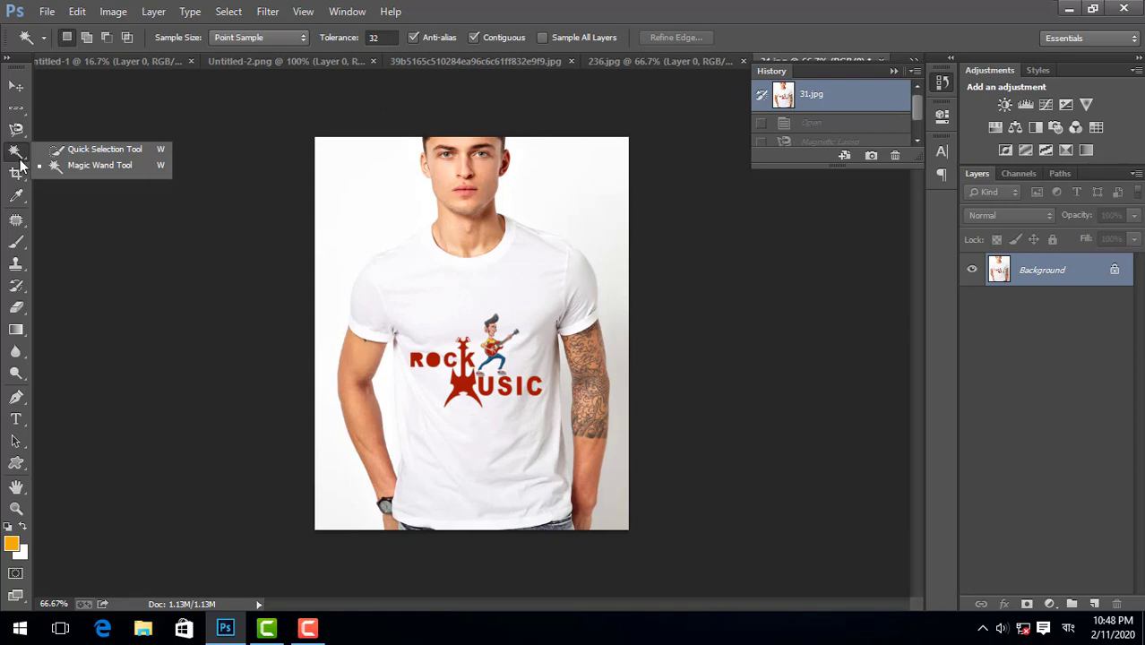
{"action": "left_click", "coordinate": [22, 159]}
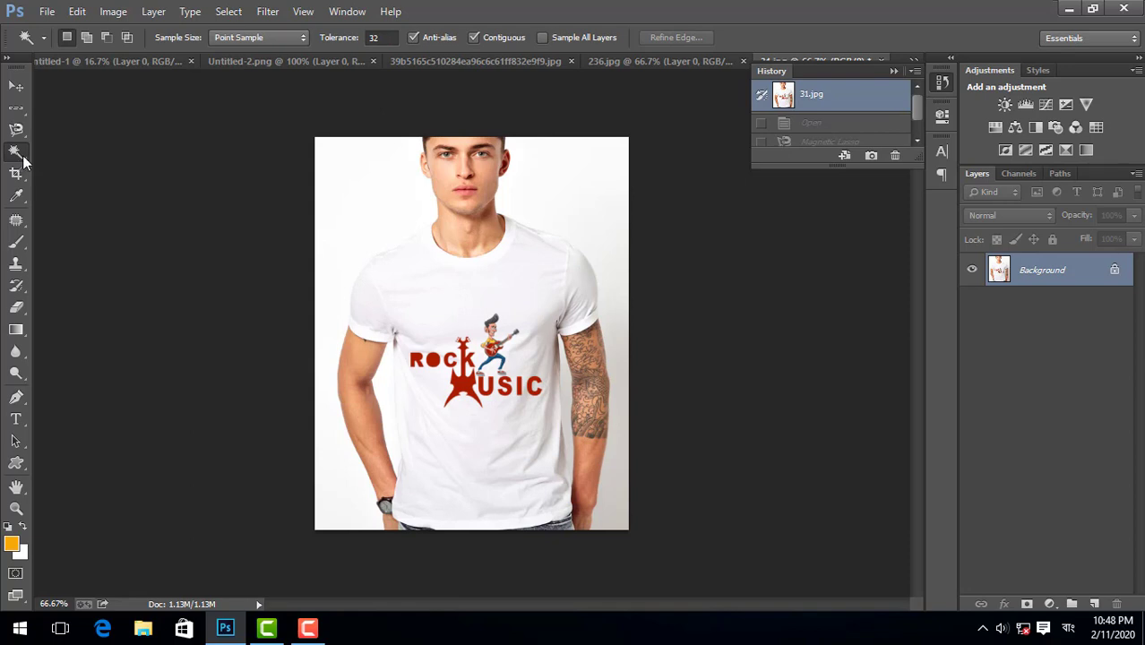
{"action": "left_click", "coordinate": [20, 156]}
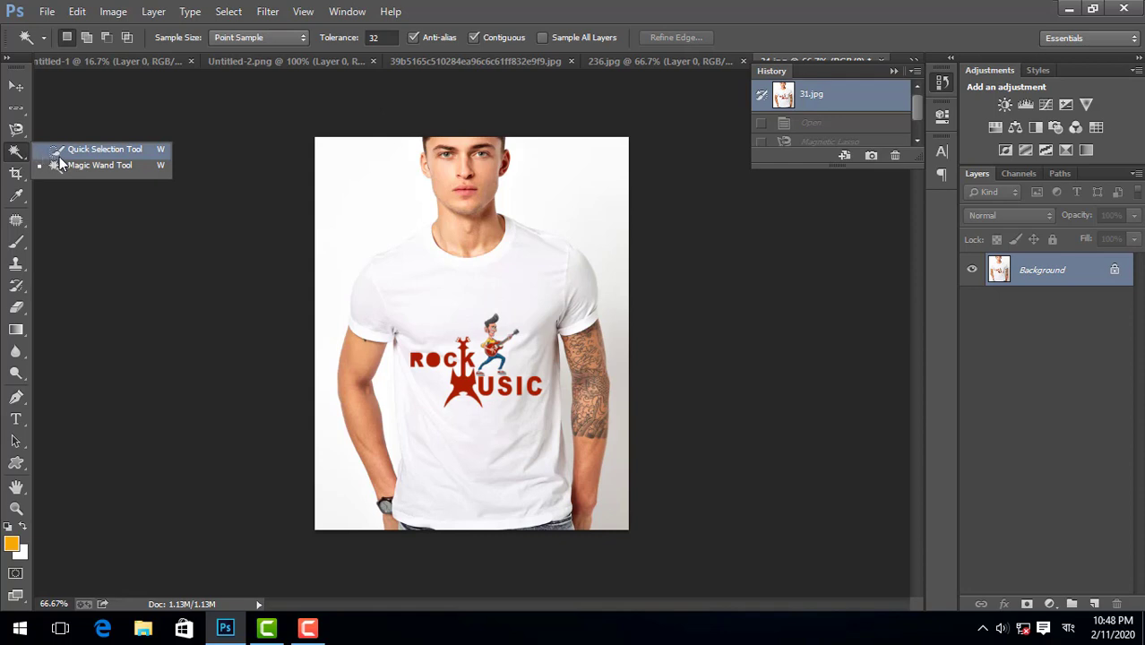
{"action": "left_click", "coordinate": [62, 153]}
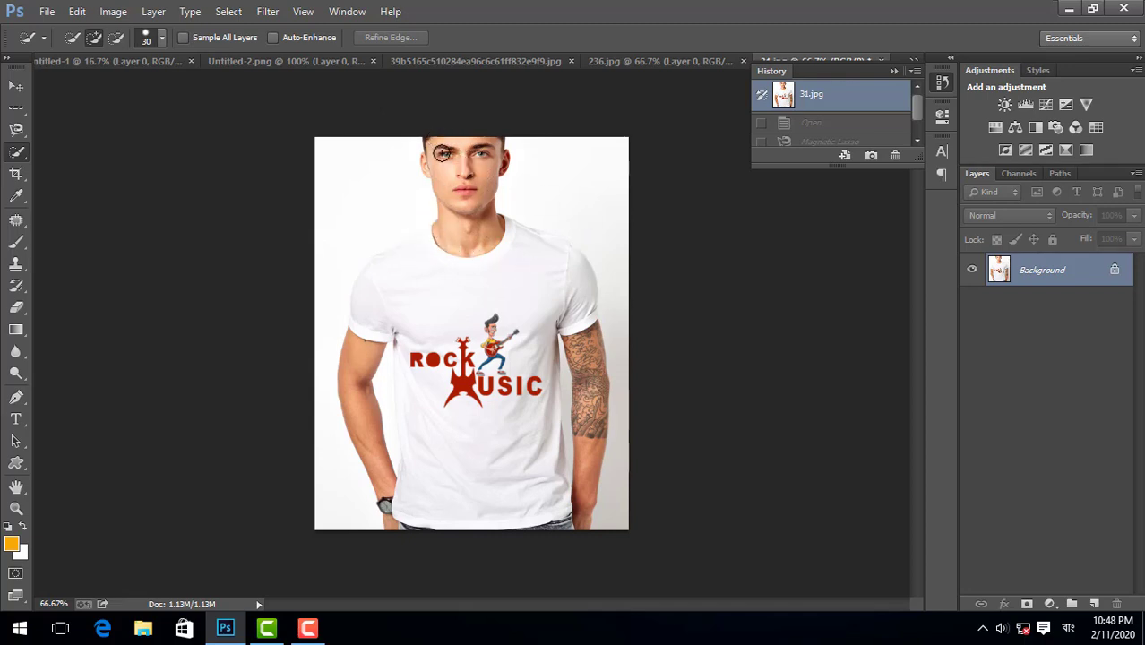
{"action": "left_click_drag", "start_coordinate": [463, 203], "coordinate": [470, 258]}
{"action": "mouse_move", "coordinate": [463, 341]}
{"action": "left_mouse_down"}
{"action": "mouse_move", "coordinate": [503, 452]}
{"action": "mouse_move", "coordinate": [583, 529]}
{"action": "left_mouse_up"}
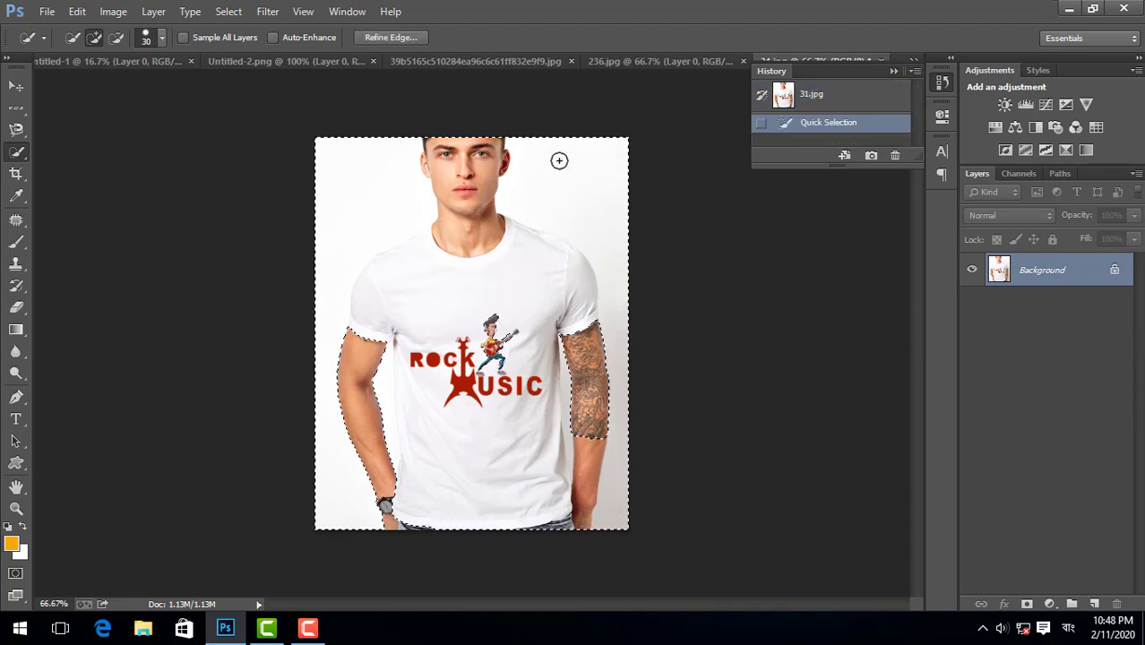
Step: Subtract the white background on both sides of the man from the Quick Selection
{"action": "left_click", "coordinate": [116, 36]}
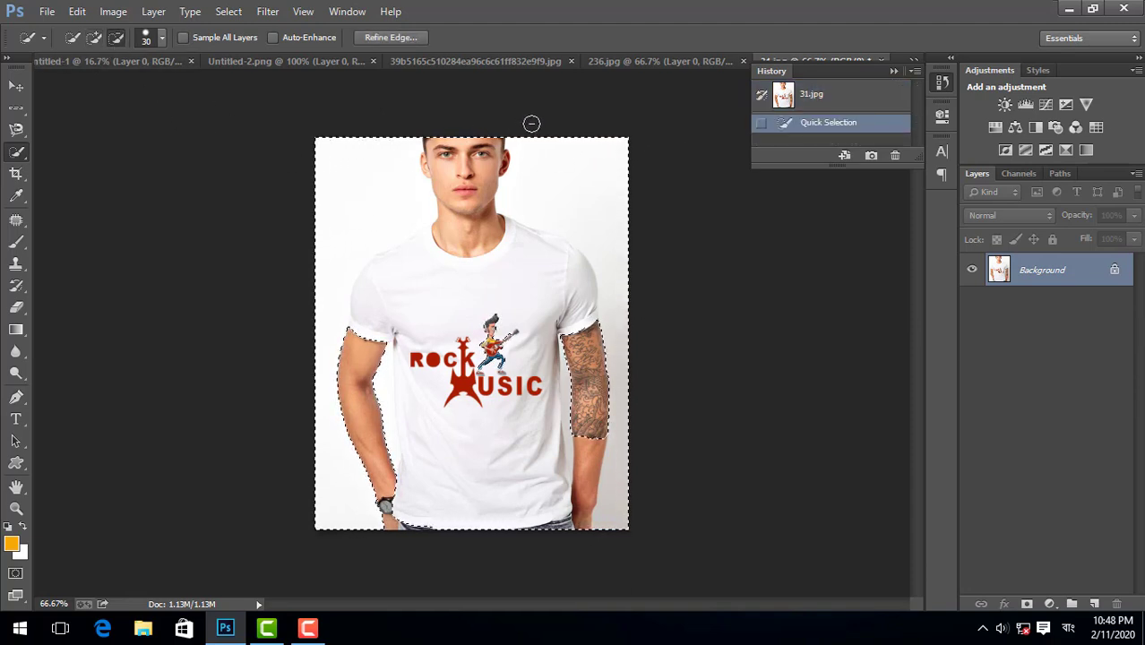
{"action": "left_click_drag", "start_coordinate": [529, 120], "coordinate": [557, 189]}
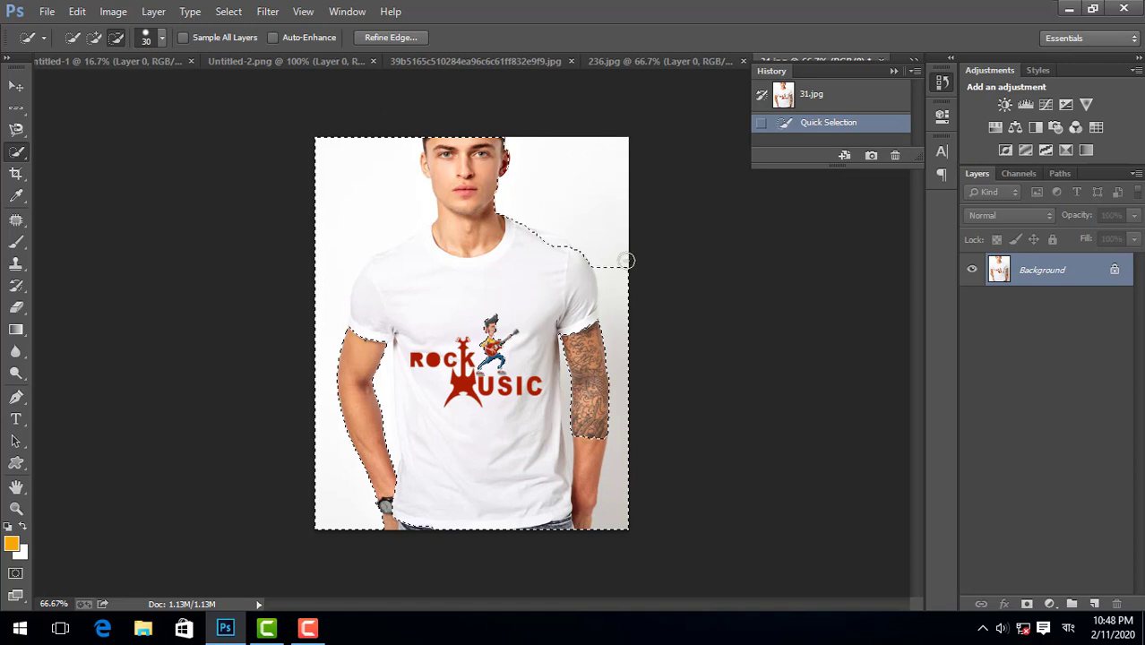
{"action": "left_click_drag", "start_coordinate": [638, 396], "coordinate": [625, 284]}
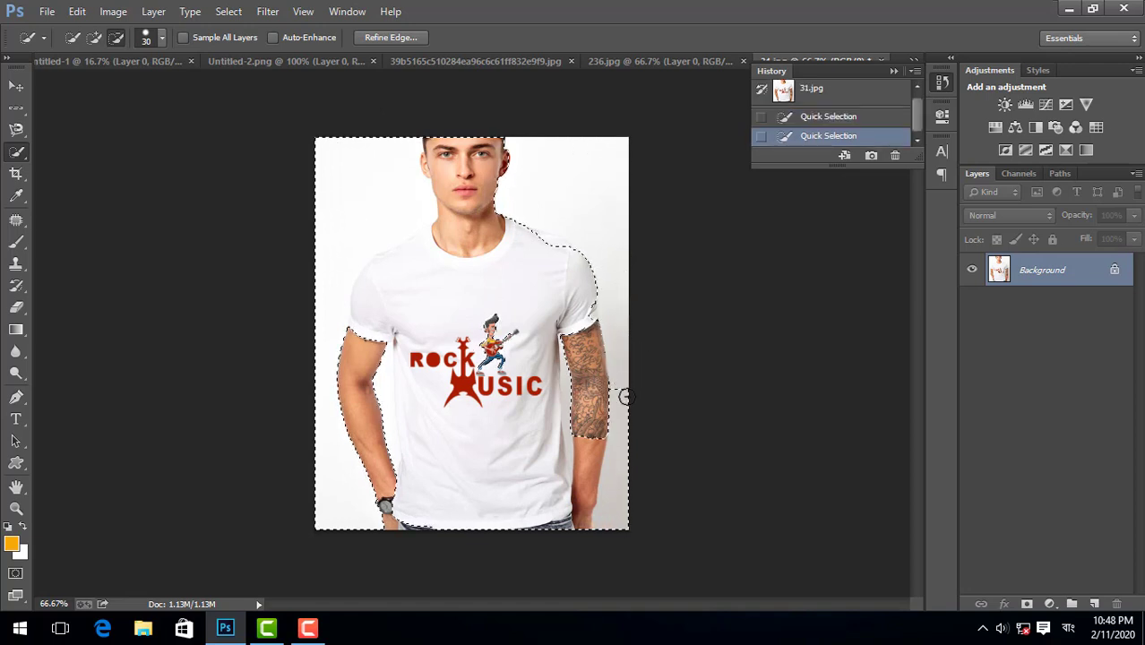
{"action": "left_click_drag", "start_coordinate": [578, 431], "coordinate": [577, 431]}
{"action": "mouse_move", "coordinate": [331, 369]}
{"action": "left_mouse_down"}
{"action": "mouse_move", "coordinate": [298, 377]}
{"action": "mouse_move", "coordinate": [334, 437]}
{"action": "left_mouse_up"}
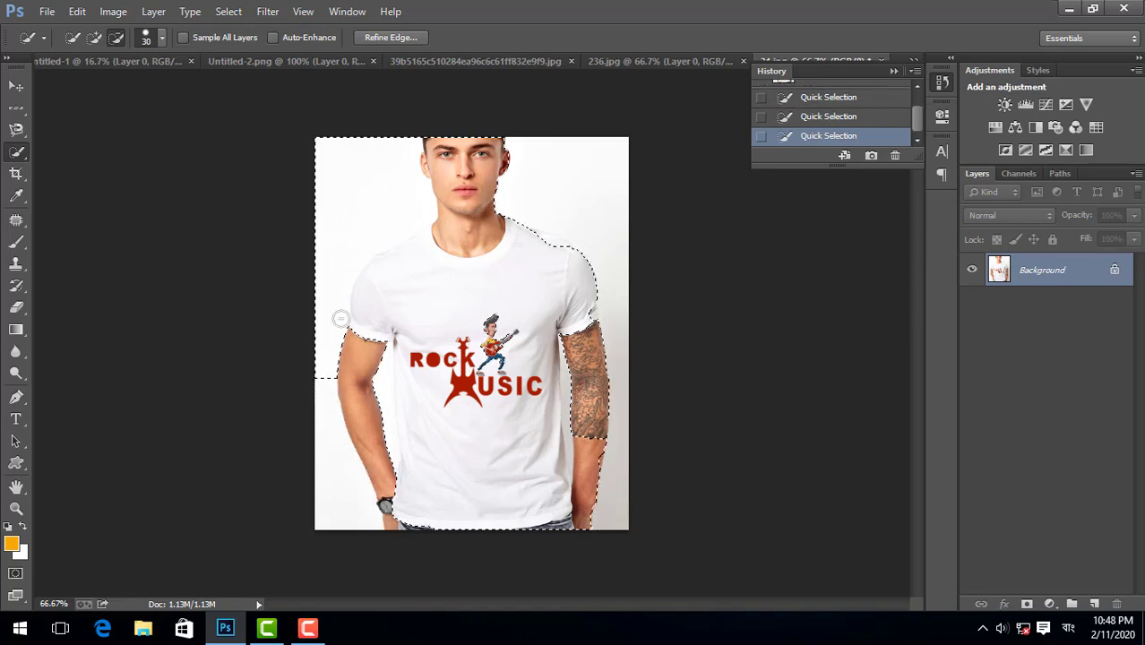
{"action": "left_click_drag", "start_coordinate": [356, 183], "coordinate": [397, 150]}
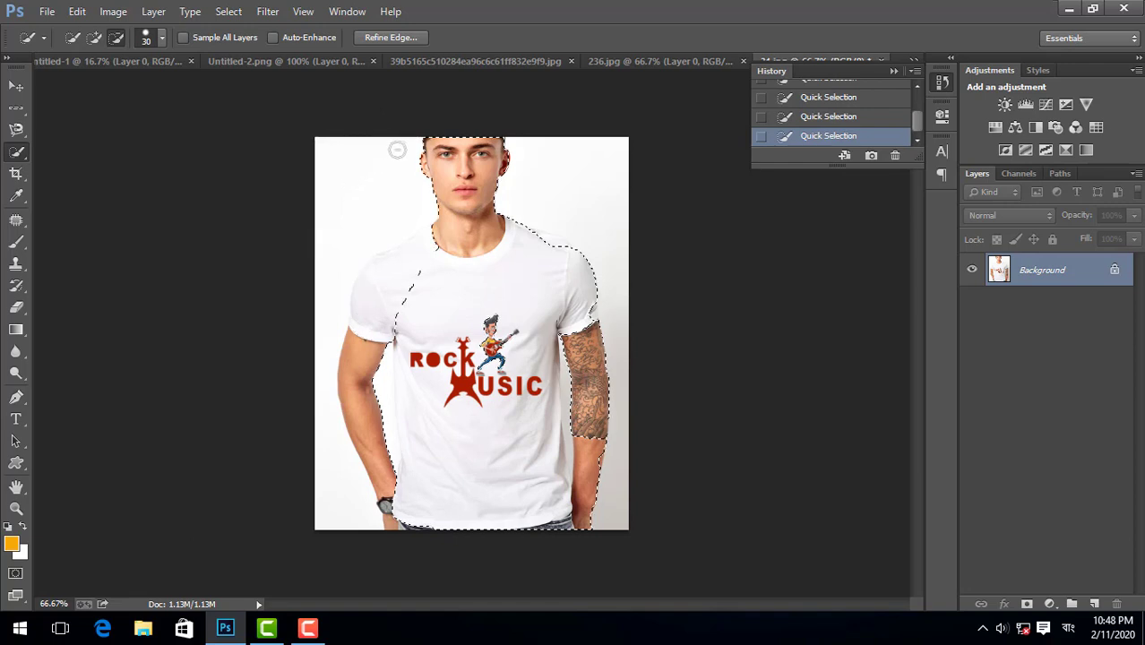
Step: Apply the Magic Wand with tolerance 32 to the white background beside the man's neck, then clear the selection
{"action": "right_click", "coordinate": [18, 154]}
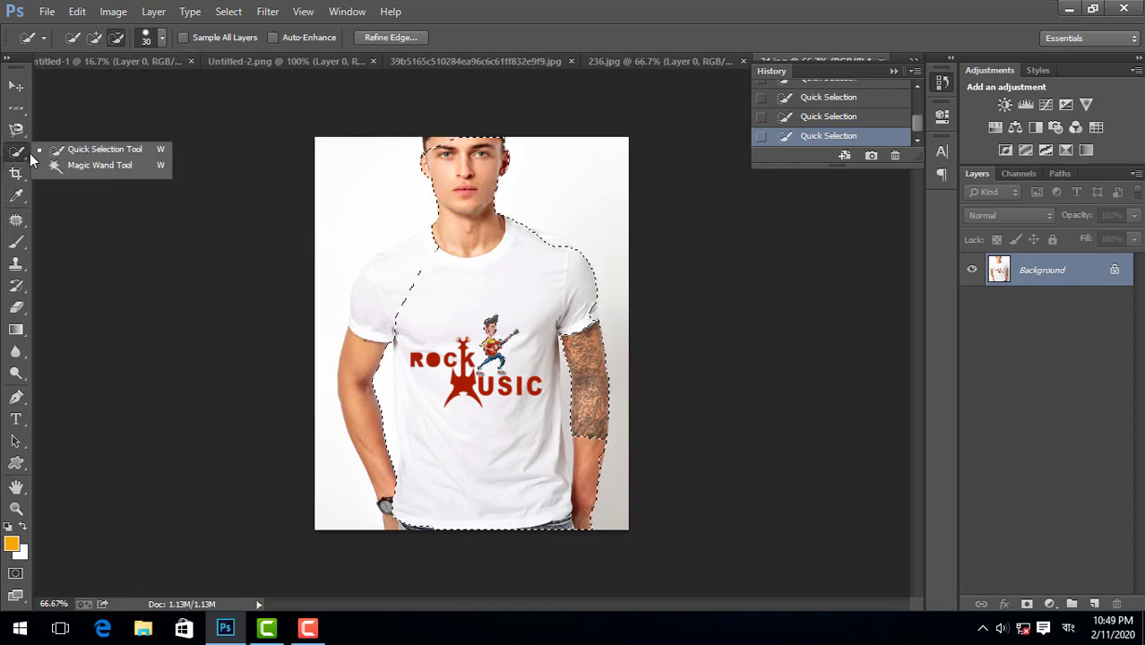
{"action": "left_click", "coordinate": [89, 166]}
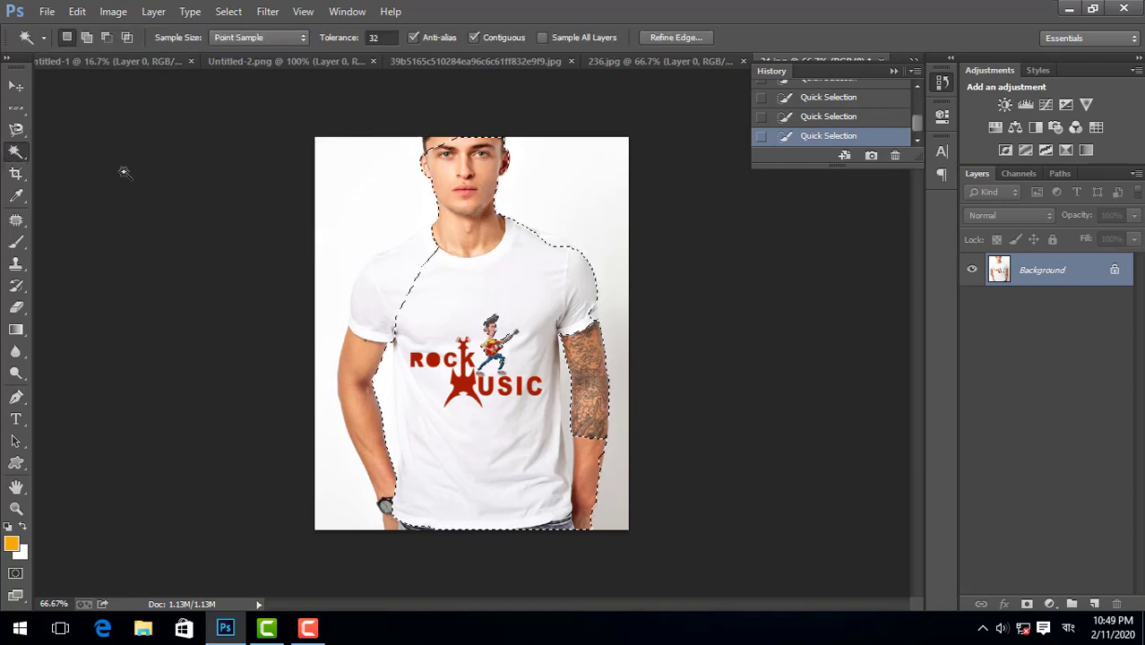
{"action": "left_click", "coordinate": [278, 243]}
{"action": "left_click", "coordinate": [400, 213]}
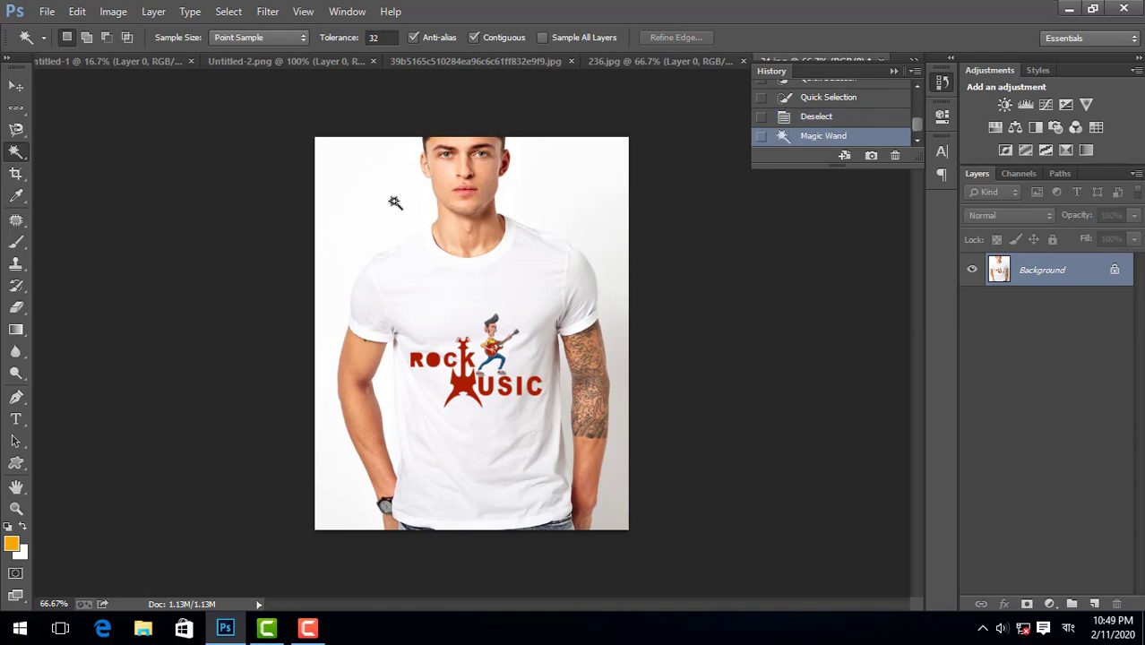
{"action": "left_click", "coordinate": [636, 242]}
{"action": "scroll", "coordinate": [573, 240], "scroll_direction": "up", "scroll_amount": 3}
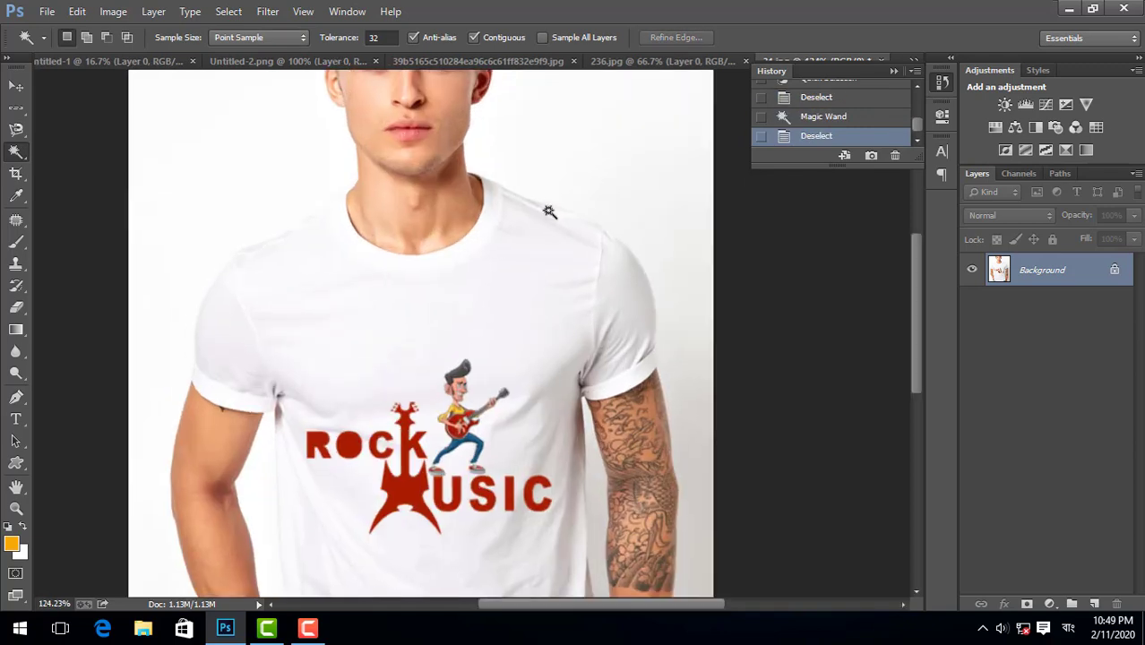
{"action": "scroll", "coordinate": [549, 210], "scroll_direction": "up", "scroll_amount": 3}
{"action": "scroll", "coordinate": [550, 212], "scroll_direction": "down", "scroll_amount": 2}
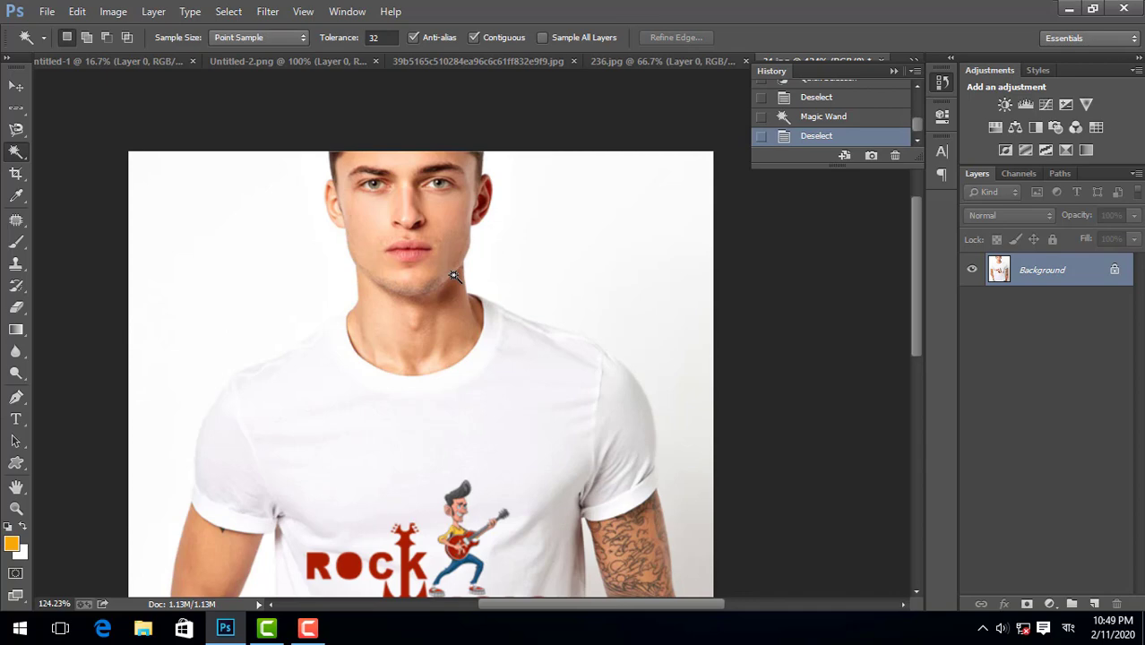
{"action": "scroll", "coordinate": [444, 248], "scroll_direction": "up", "scroll_amount": 2}
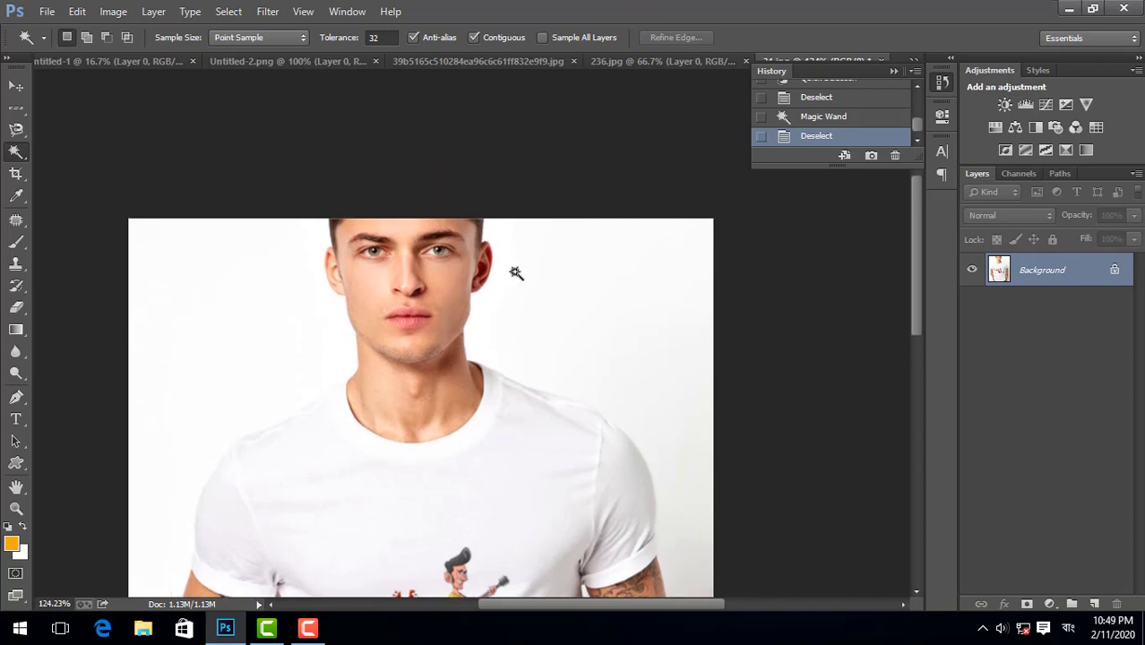
{"action": "scroll", "coordinate": [510, 269], "scroll_direction": "up", "scroll_amount": 2}
{"action": "scroll", "coordinate": [421, 246], "scroll_direction": "down", "scroll_amount": 2}
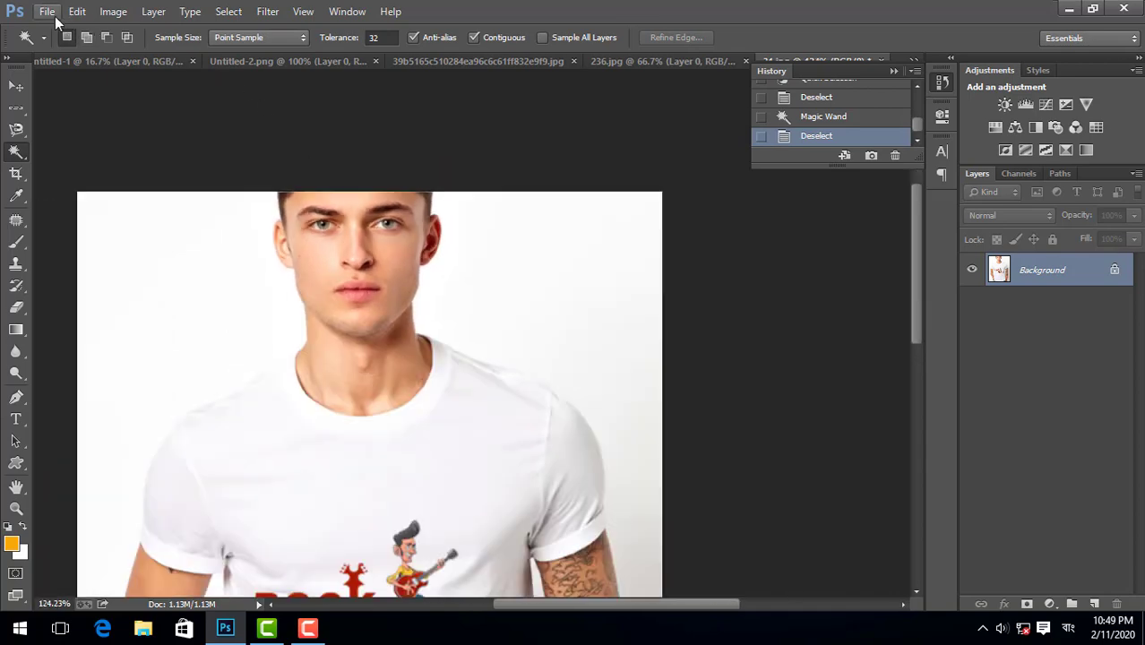
Step: Open the image yess not even2 from the Graphic Design folder
{"action": "left_click", "coordinate": [47, 12]}
{"action": "left_click", "coordinate": [69, 46]}
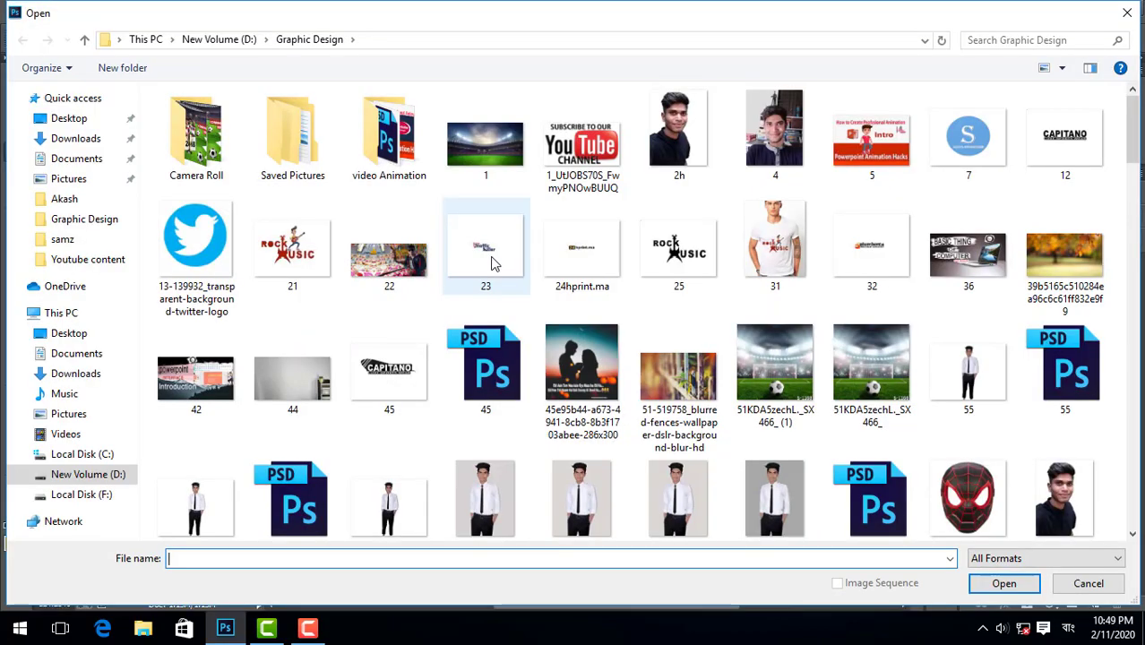
{"action": "scroll", "coordinate": [495, 269], "scroll_direction": "down", "scroll_amount": 5}
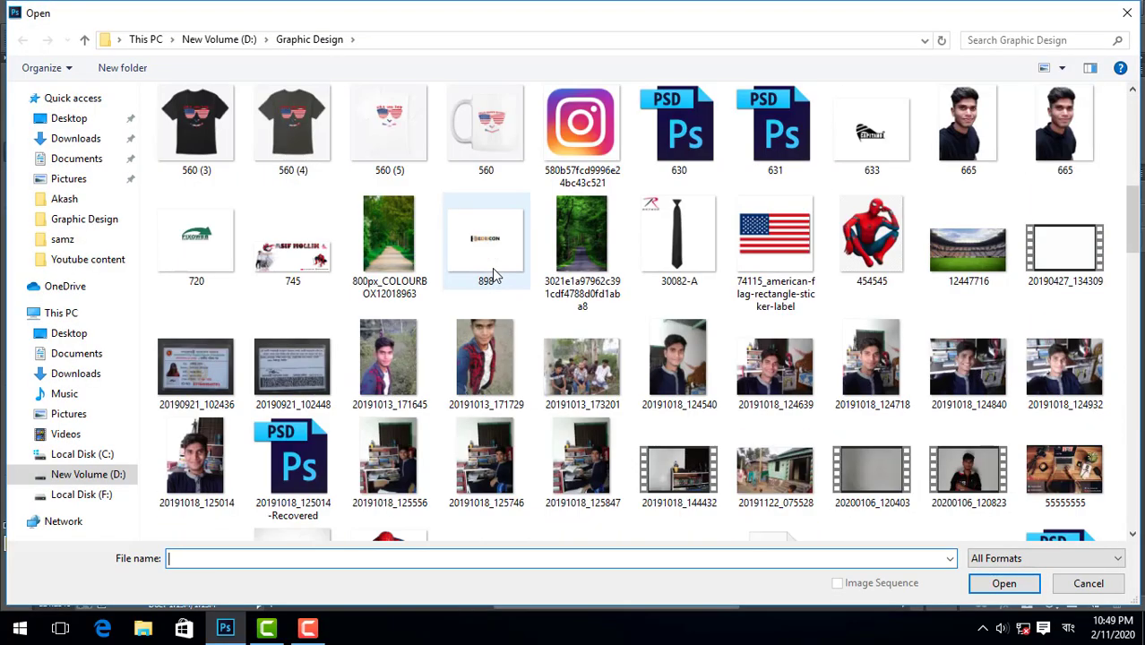
{"action": "scroll", "coordinate": [492, 270], "scroll_direction": "down", "scroll_amount": 10}
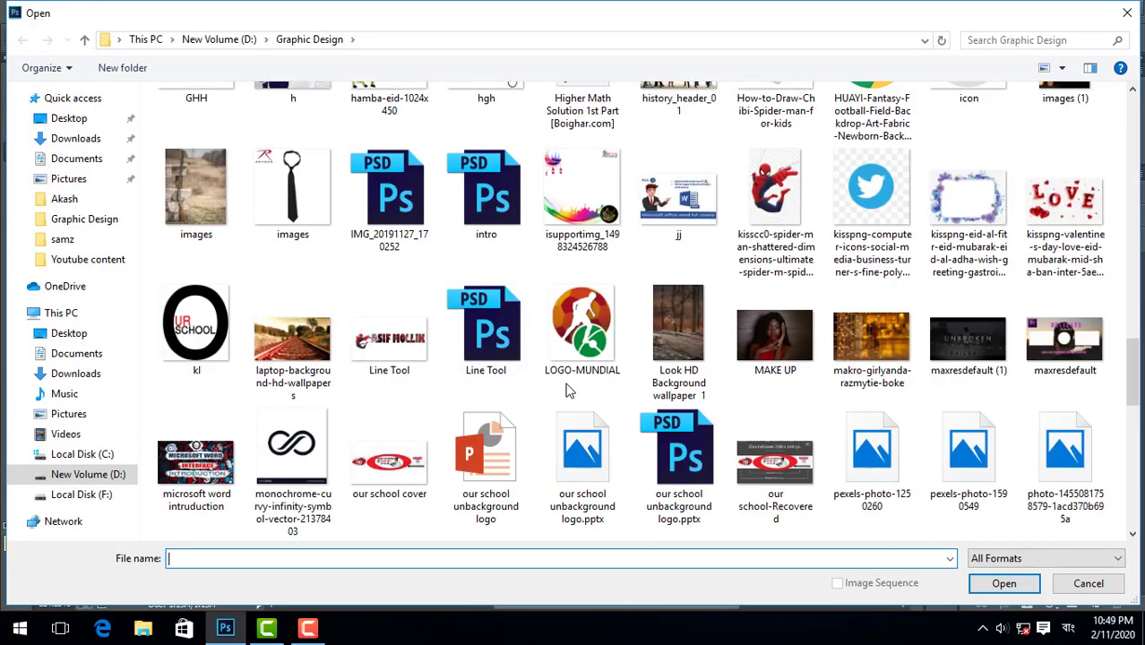
{"action": "scroll", "coordinate": [537, 367], "scroll_direction": "down", "scroll_amount": 8}
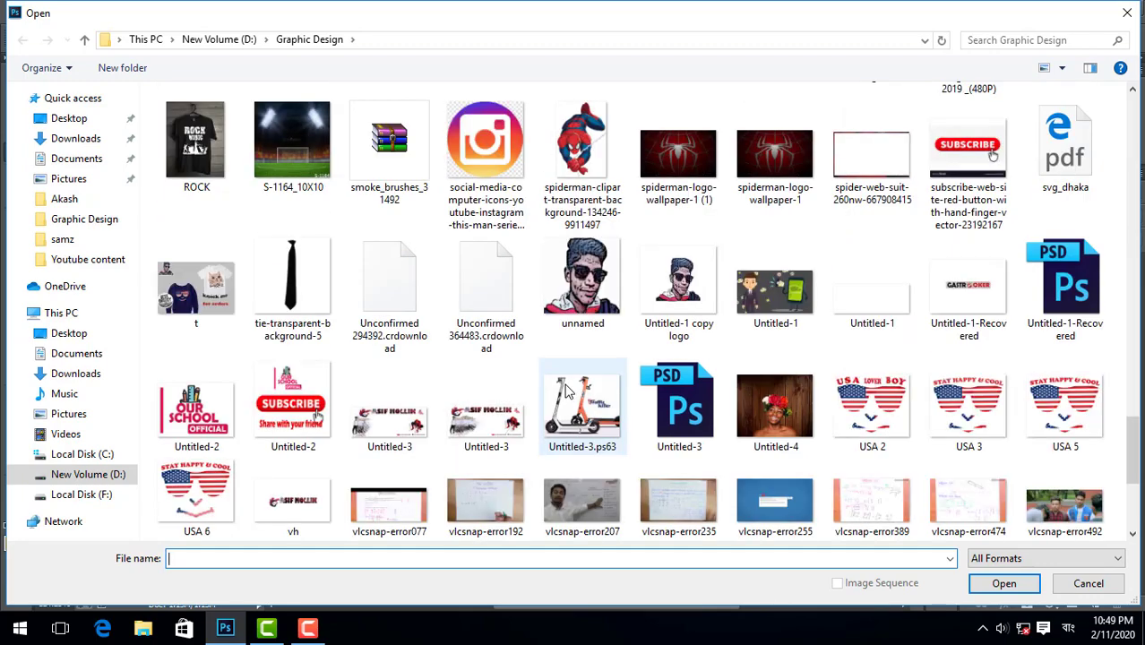
{"action": "scroll", "coordinate": [564, 391], "scroll_direction": "down", "scroll_amount": 2}
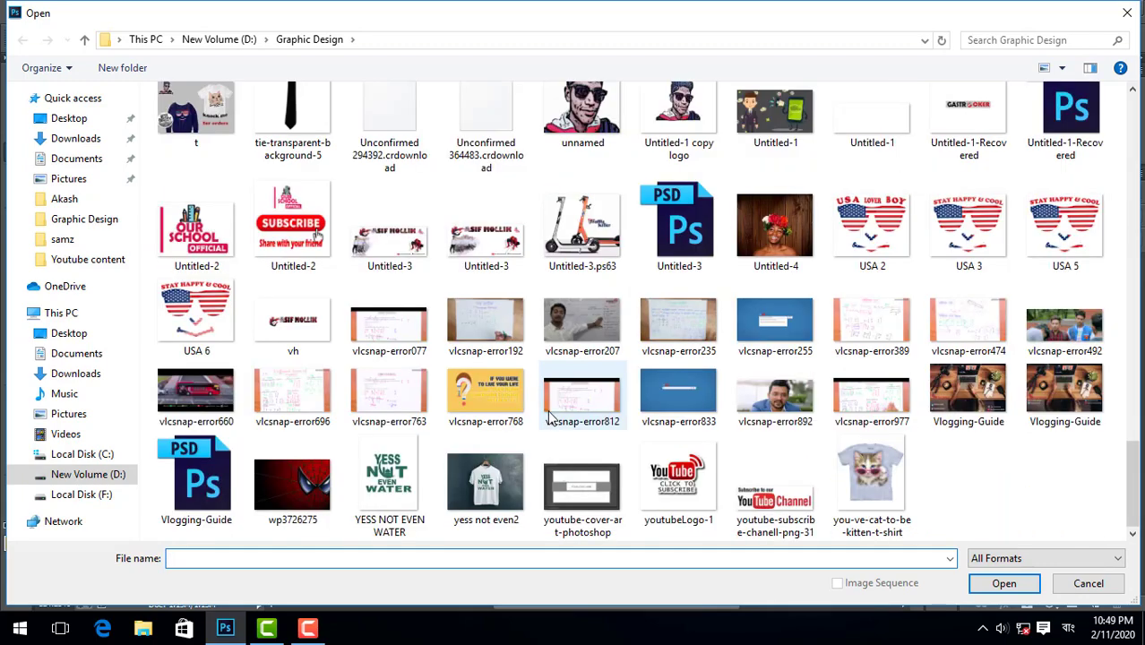
{"action": "double_click", "coordinate": [504, 472]}
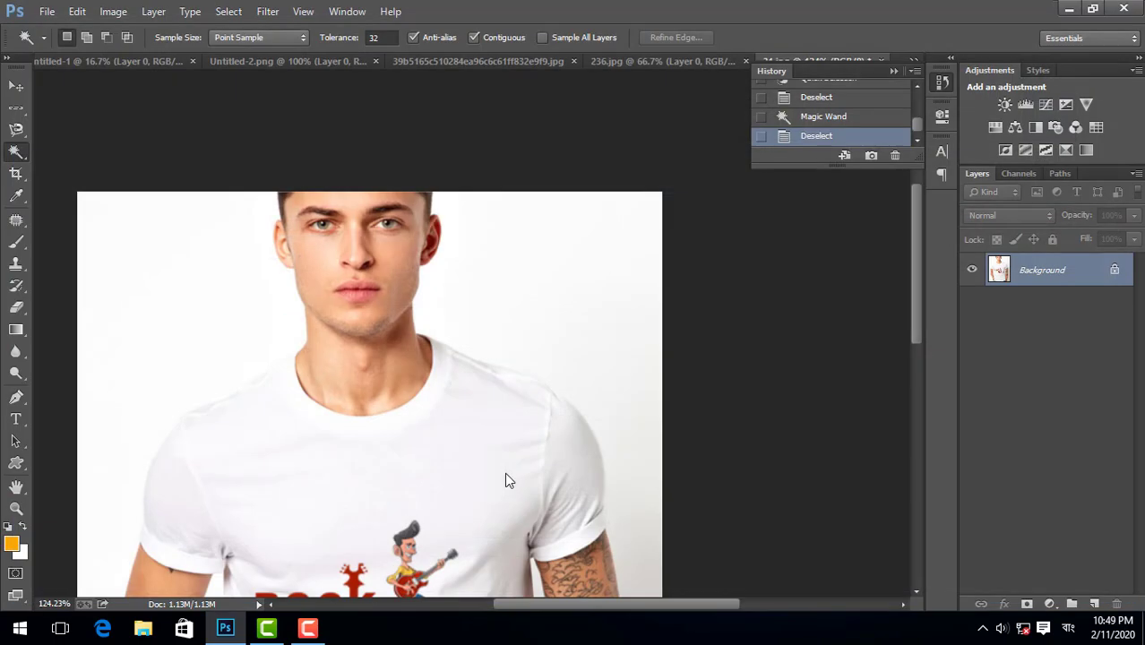
Step: Try the Magic Wand on the white T-shirt fabric, on the grey wall beside its shoulder, and again on the fabric
{"action": "scroll", "coordinate": [510, 343], "scroll_direction": "up", "scroll_amount": 3}
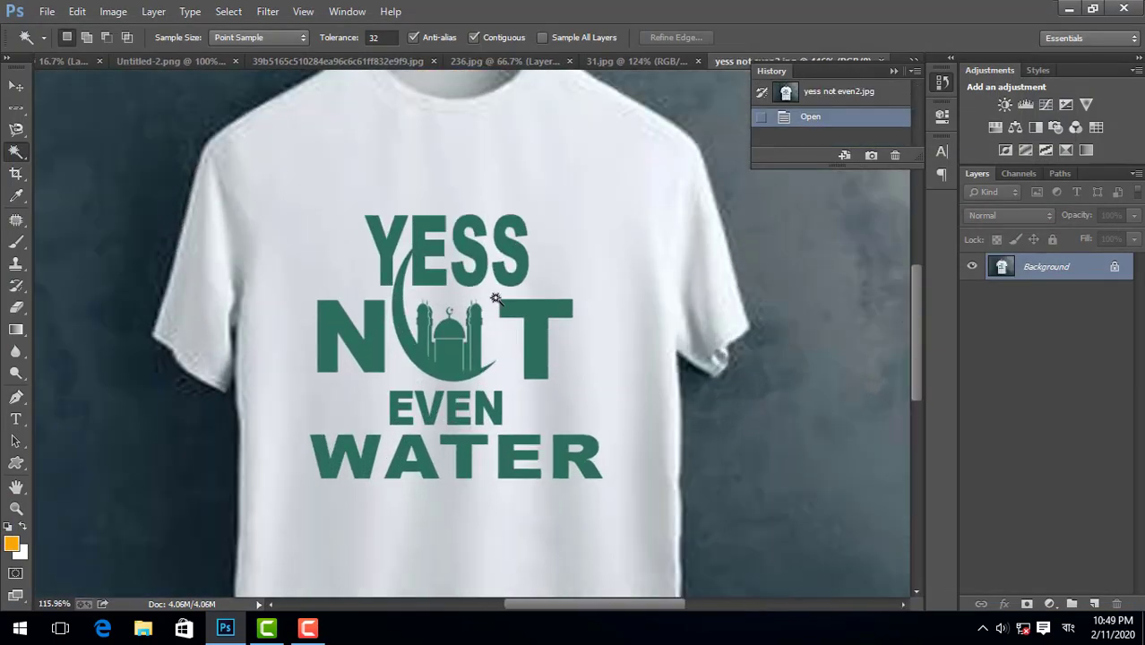
{"action": "left_click", "coordinate": [554, 254]}
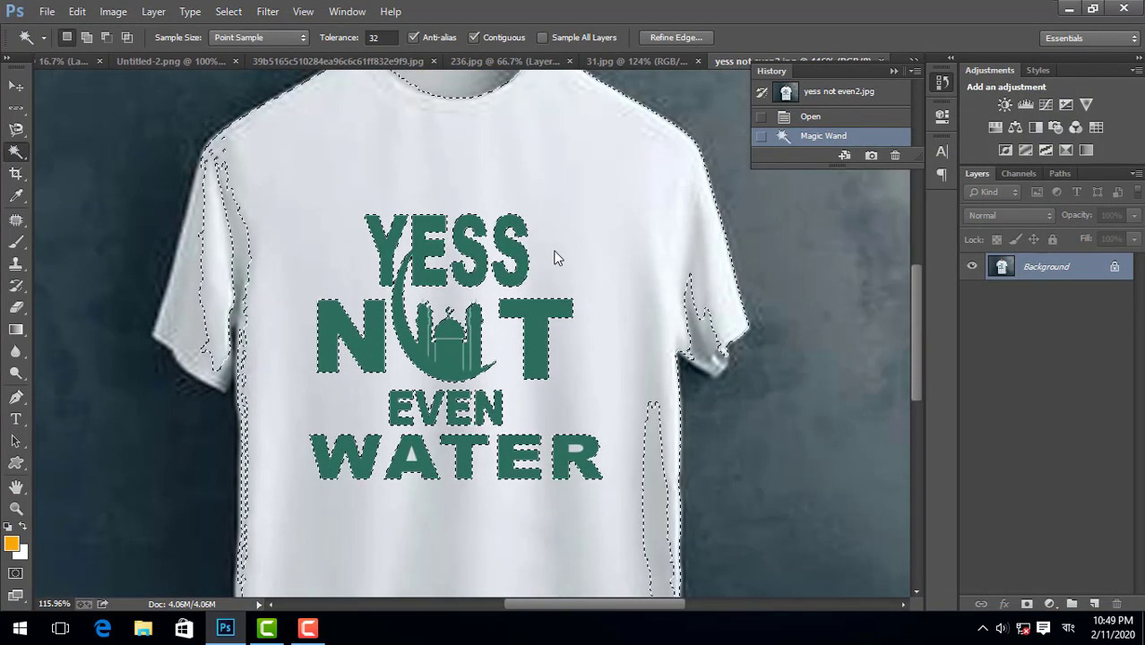
{"action": "scroll", "coordinate": [554, 258], "scroll_direction": "down", "scroll_amount": 3}
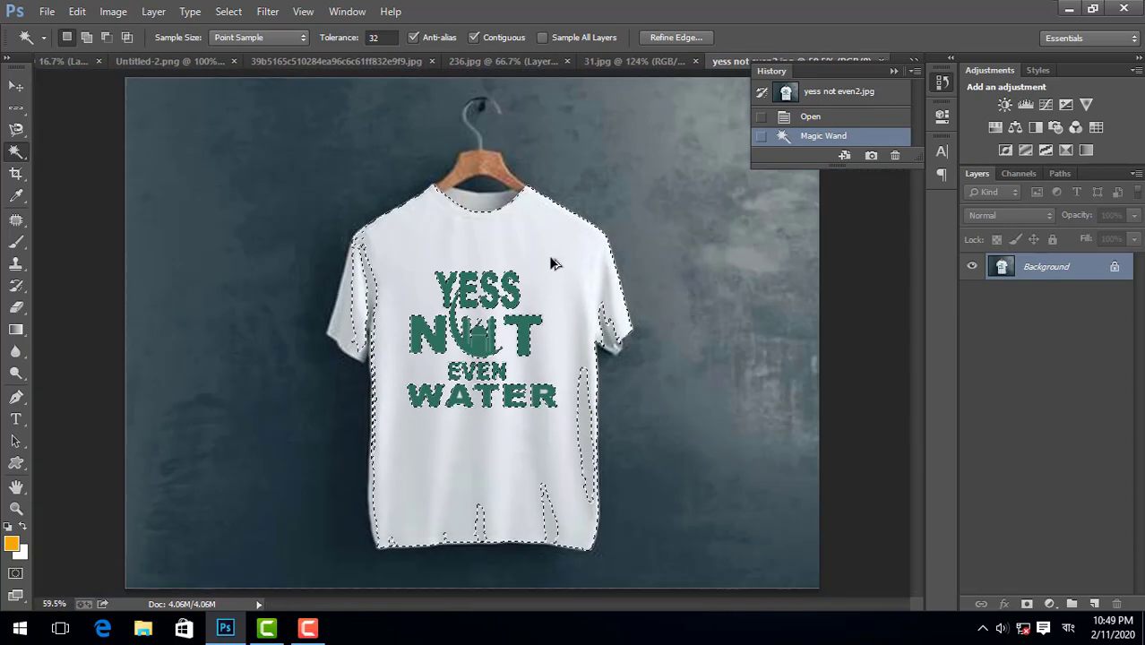
{"action": "left_click", "coordinate": [545, 271]}
{"action": "left_click", "coordinate": [575, 268]}
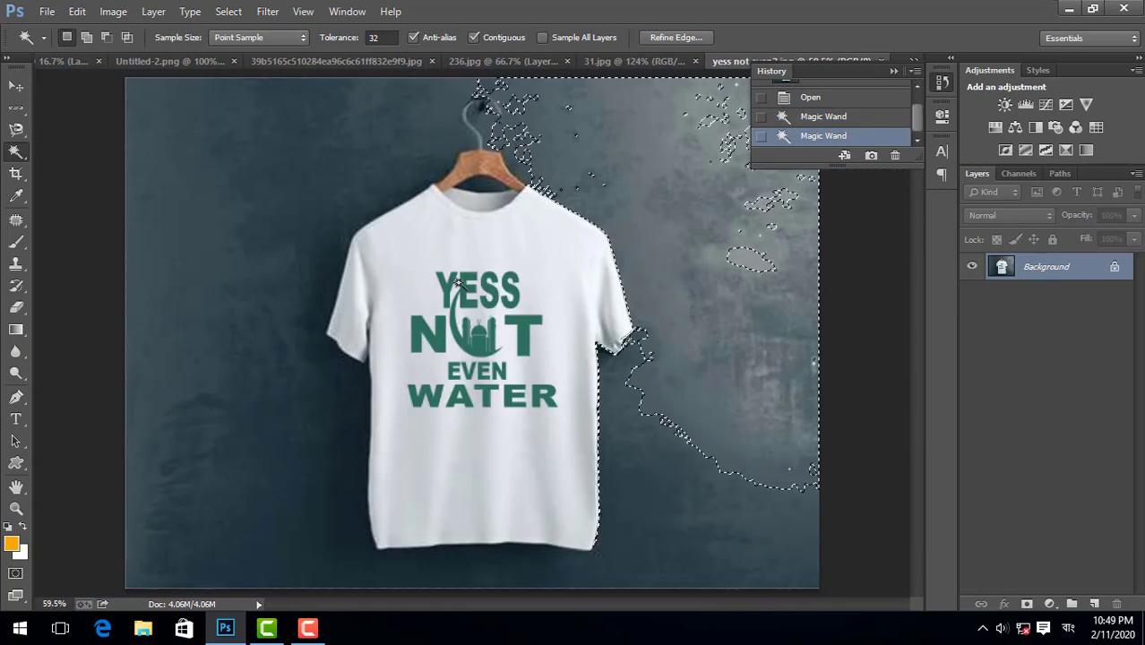
{"action": "left_click", "coordinate": [440, 262]}
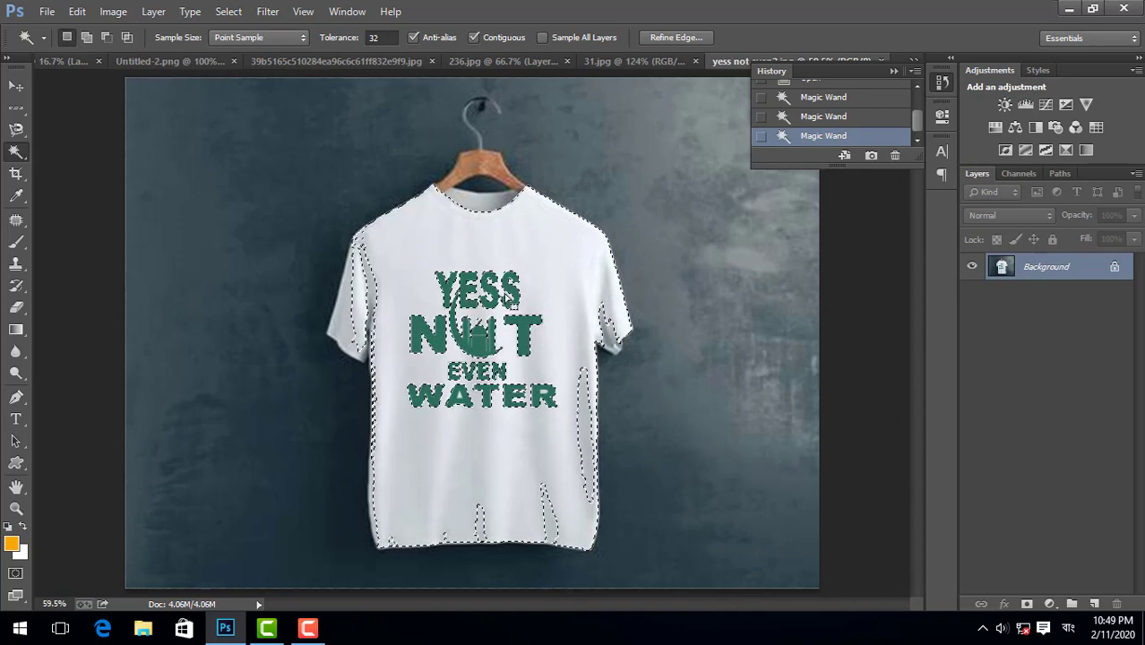
Step: Clear the shirt selection and use the Magic Wand to select the dark wall area behind the T-shirt
{"action": "left_click", "coordinate": [625, 216]}
{"action": "key", "text": "ctrl+d"}
{"action": "left_click", "coordinate": [624, 216]}
{"action": "left_click", "coordinate": [233, 206]}
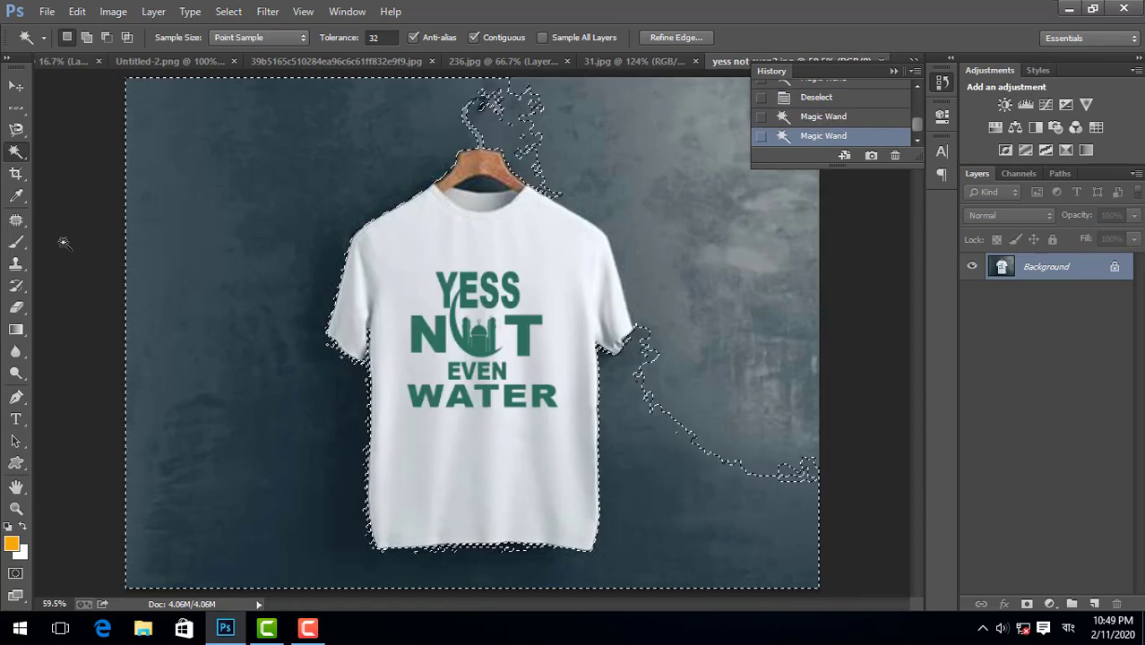
{"action": "left_click", "coordinate": [46, 11]}
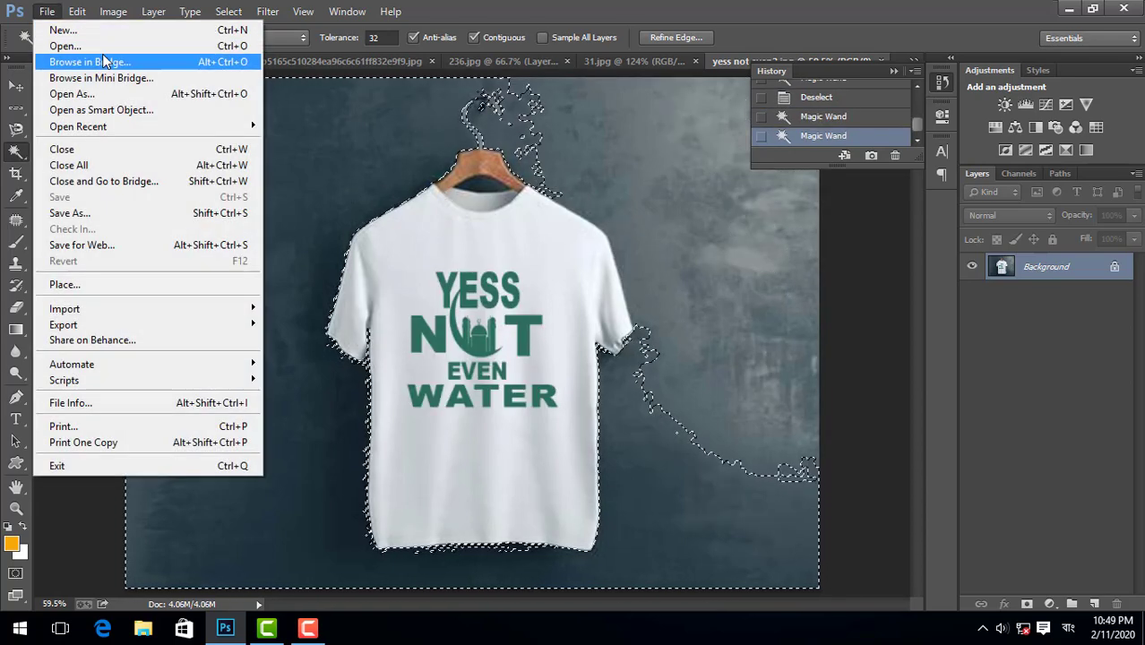
{"action": "left_click", "coordinate": [103, 52]}
{"action": "scroll", "coordinate": [555, 372], "scroll_direction": "down", "scroll_amount": 5}
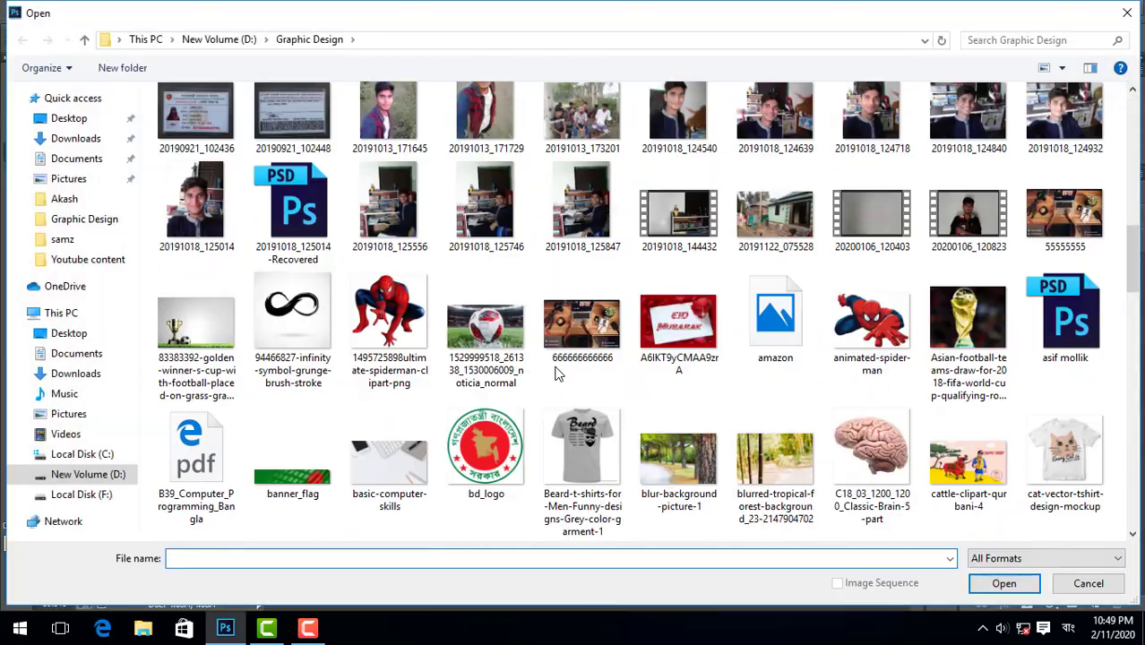
{"action": "double_click", "coordinate": [386, 309]}
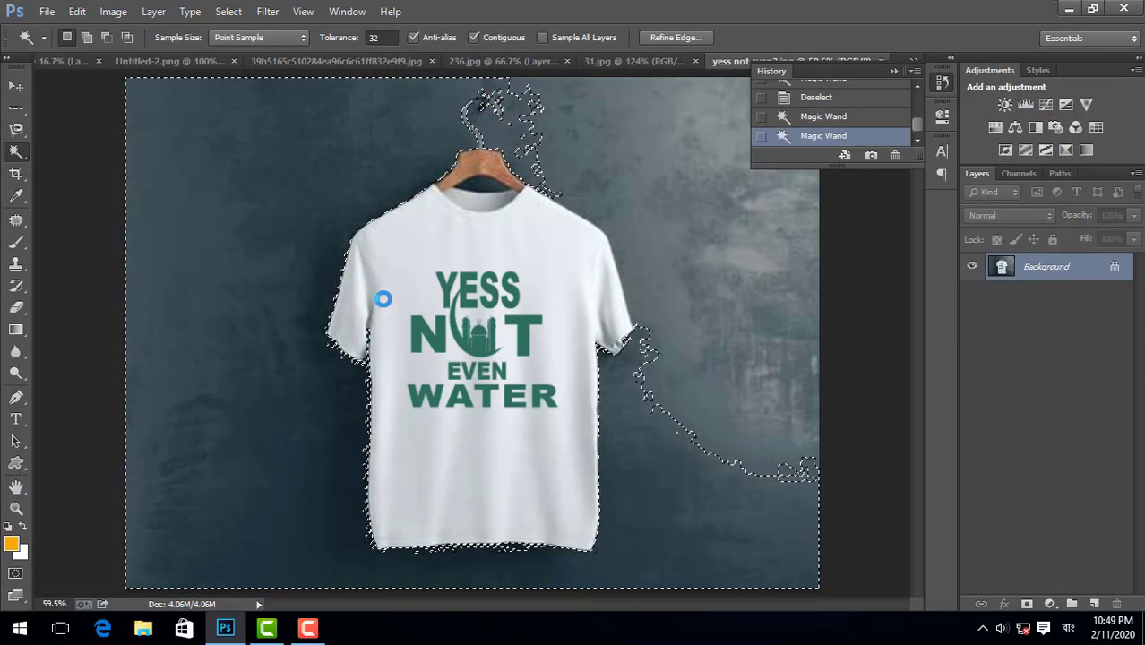
Step: Try the Magic Wand on the transparent background around Spider-Man, then clear the selection
{"action": "scroll", "coordinate": [492, 210], "scroll_direction": "up", "scroll_amount": 2}
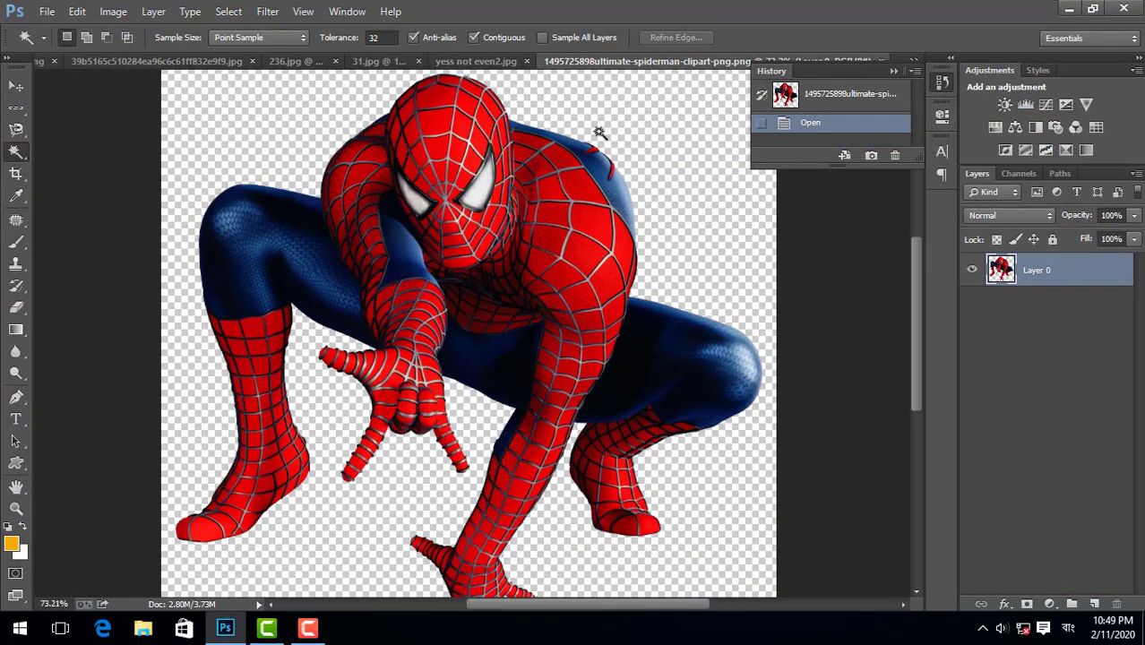
{"action": "left_click", "coordinate": [598, 132]}
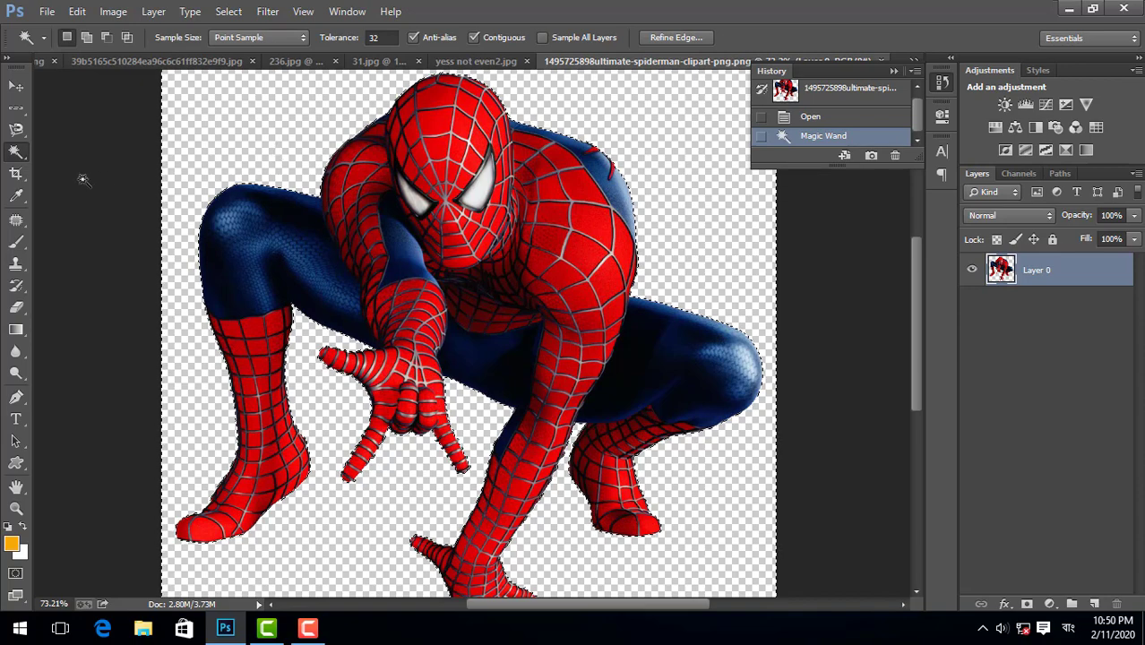
{"action": "right_click", "coordinate": [17, 151]}
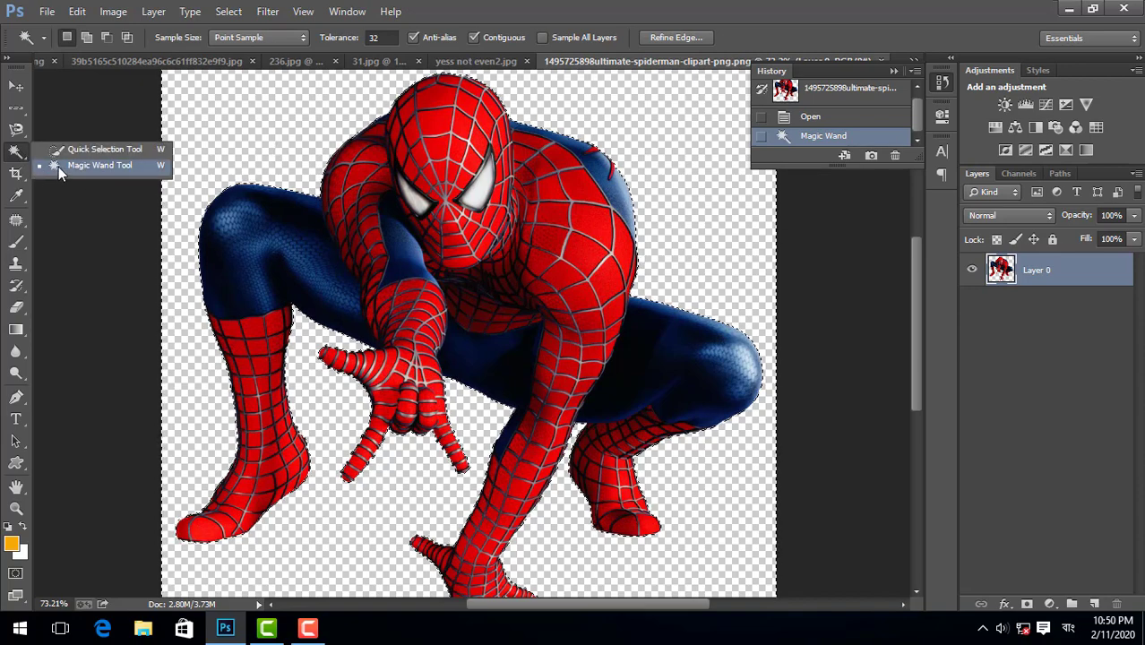
{"action": "left_click", "coordinate": [99, 188]}
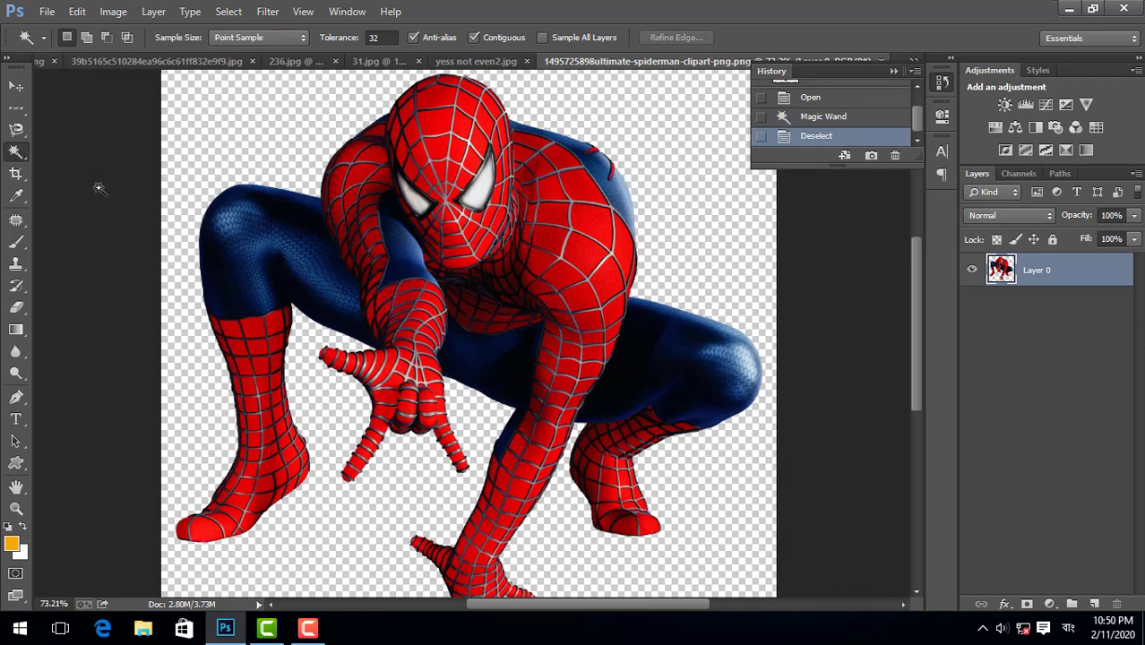
Step: Select the transparent background around Spider-Man with the Magic Wand and invert the selection to the figure, undoing any accidental shift of it
{"action": "left_click", "coordinate": [256, 151]}
{"action": "scroll", "coordinate": [443, 254], "scroll_direction": "down", "scroll_amount": 2}
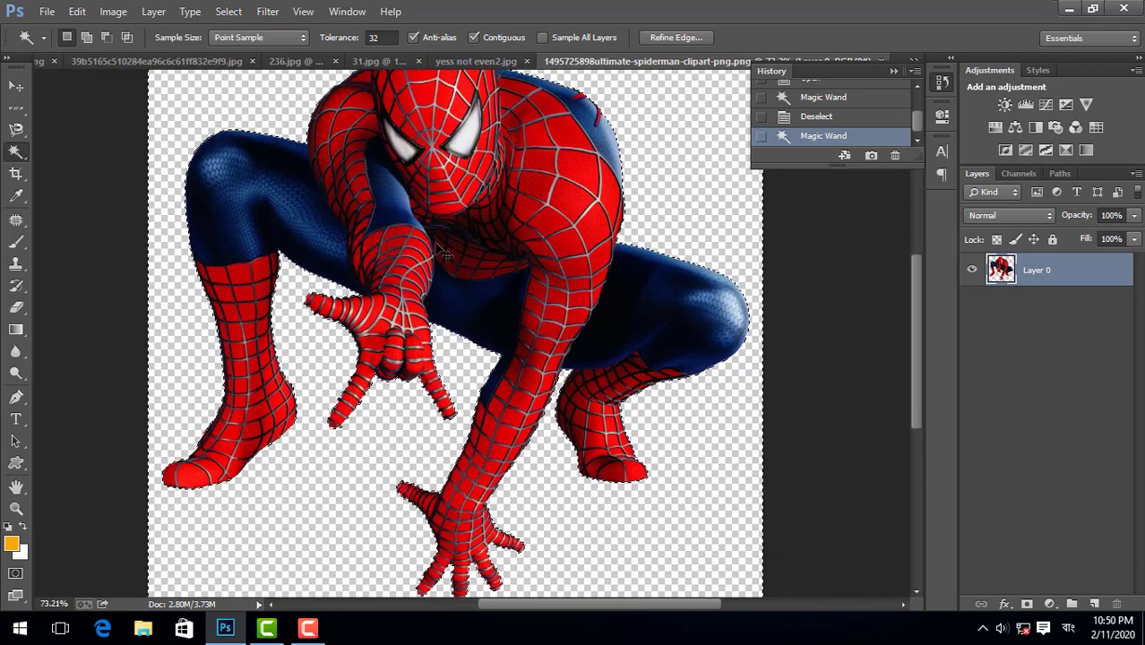
{"action": "key", "text": "ctrl+0"}
{"action": "scroll", "coordinate": [439, 237], "scroll_direction": "up", "scroll_amount": 2}
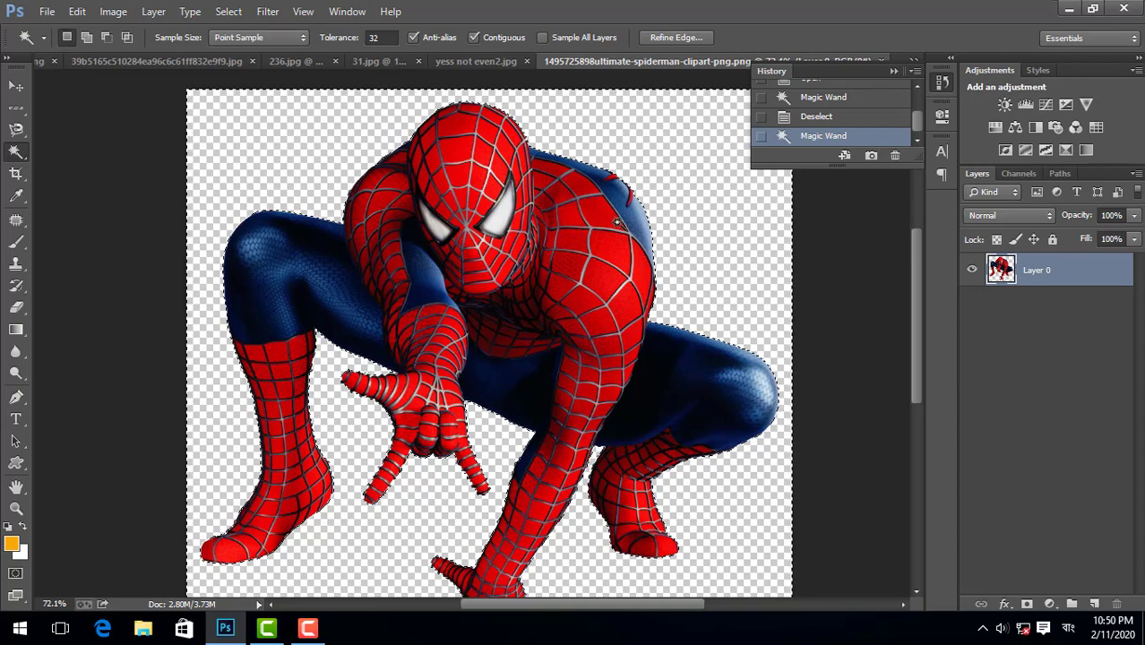
{"action": "right_click", "coordinate": [667, 166]}
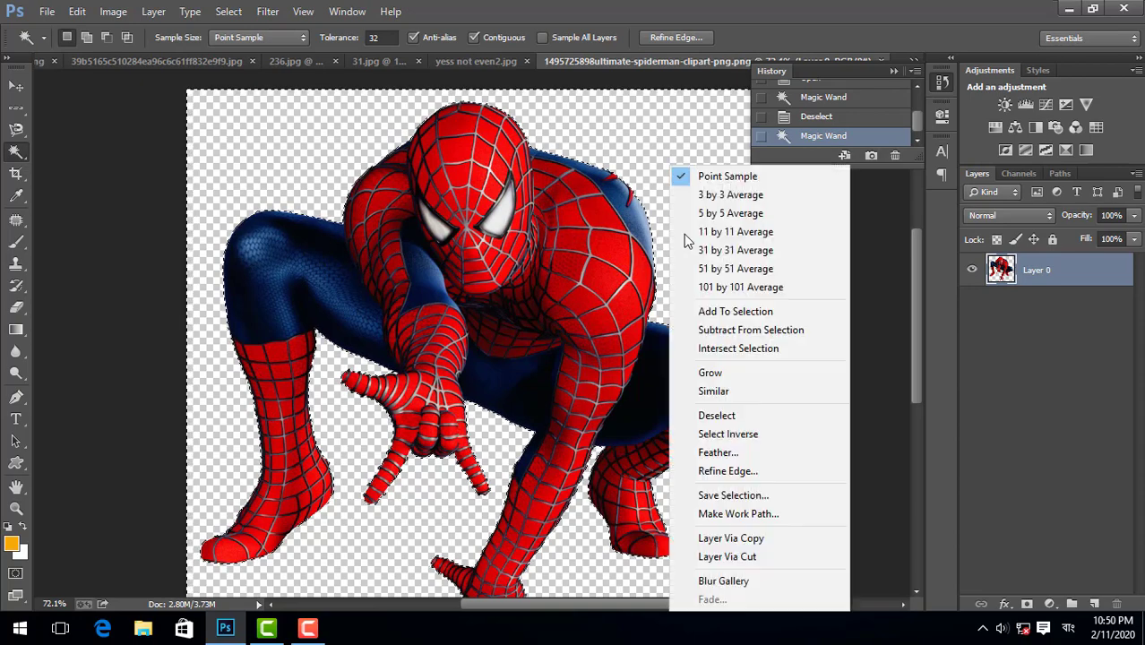
{"action": "left_click", "coordinate": [722, 438]}
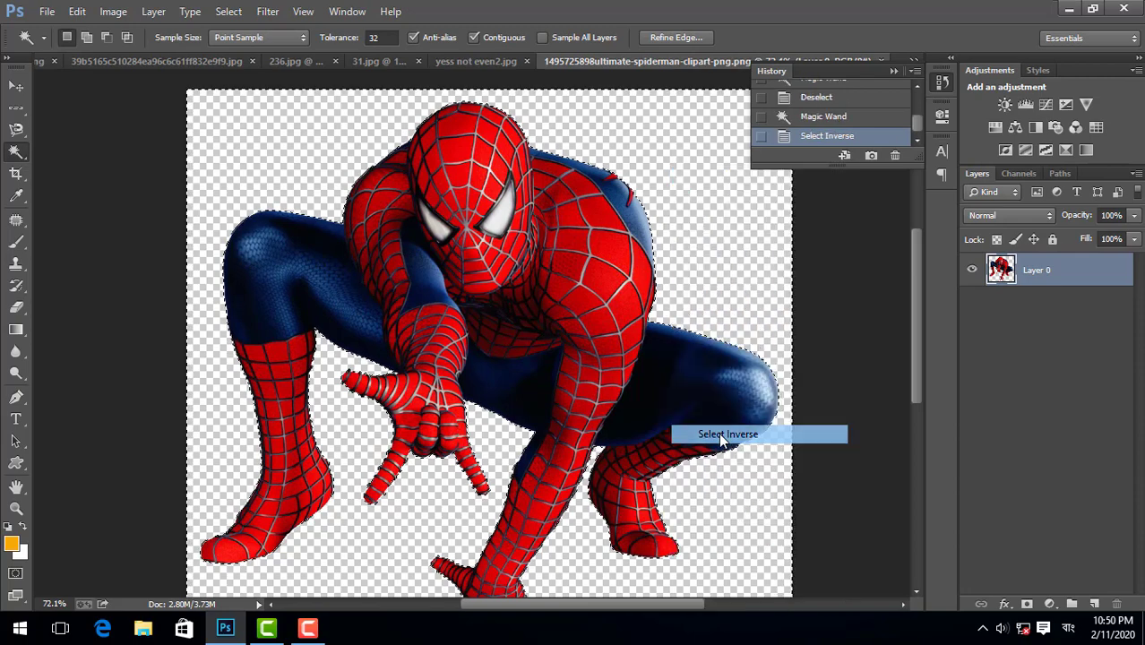
{"action": "left_click_drag", "start_coordinate": [513, 280], "coordinate": [450, 225]}
{"action": "key", "text": "ctrl+z"}
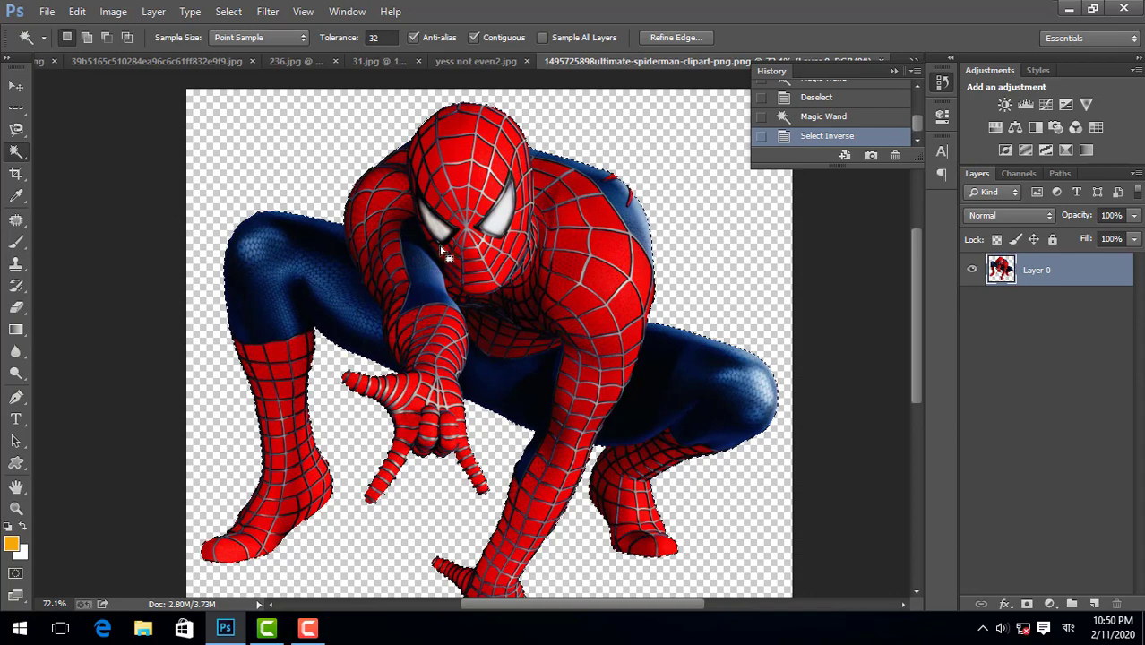
Step: Cut Spider-Man into the autumn leaves photo 39b5165c510284ea96c6c61ff832e9f9.jpg and move him down until his feet meet its lower edge
{"action": "left_click", "coordinate": [77, 11]}
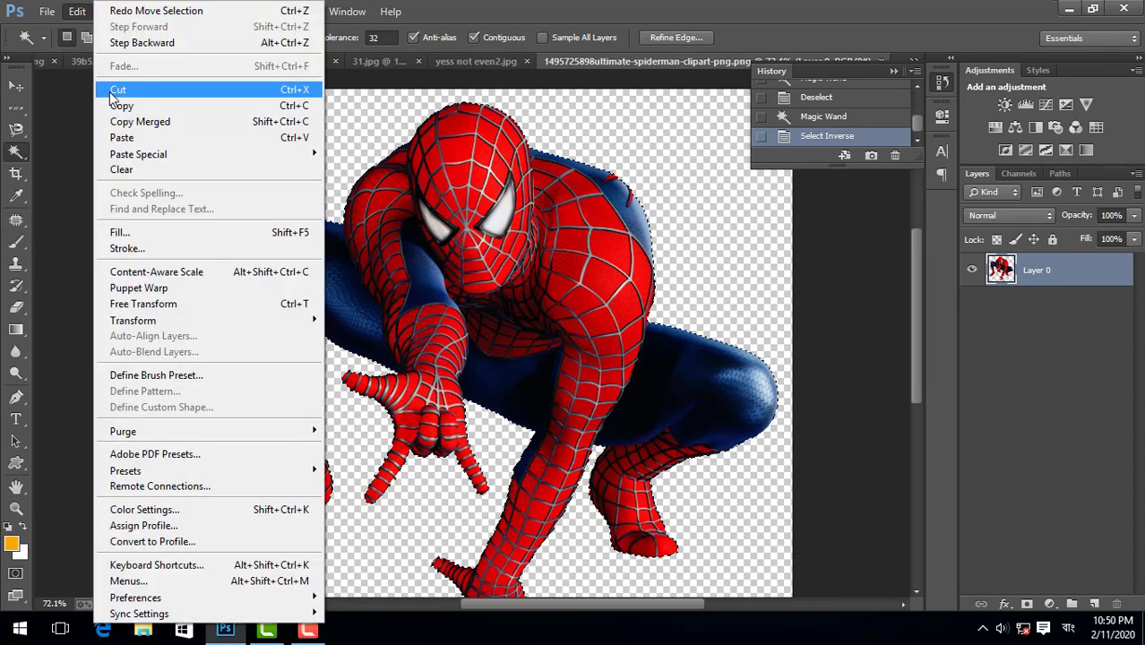
{"action": "left_click", "coordinate": [112, 87]}
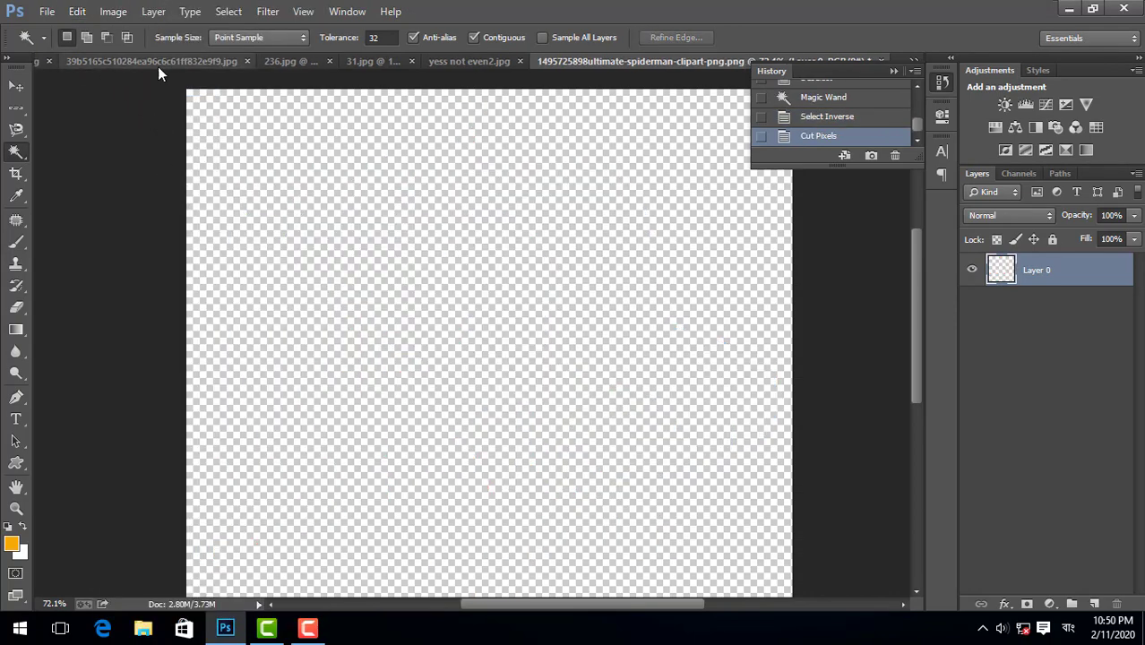
{"action": "left_click", "coordinate": [470, 65]}
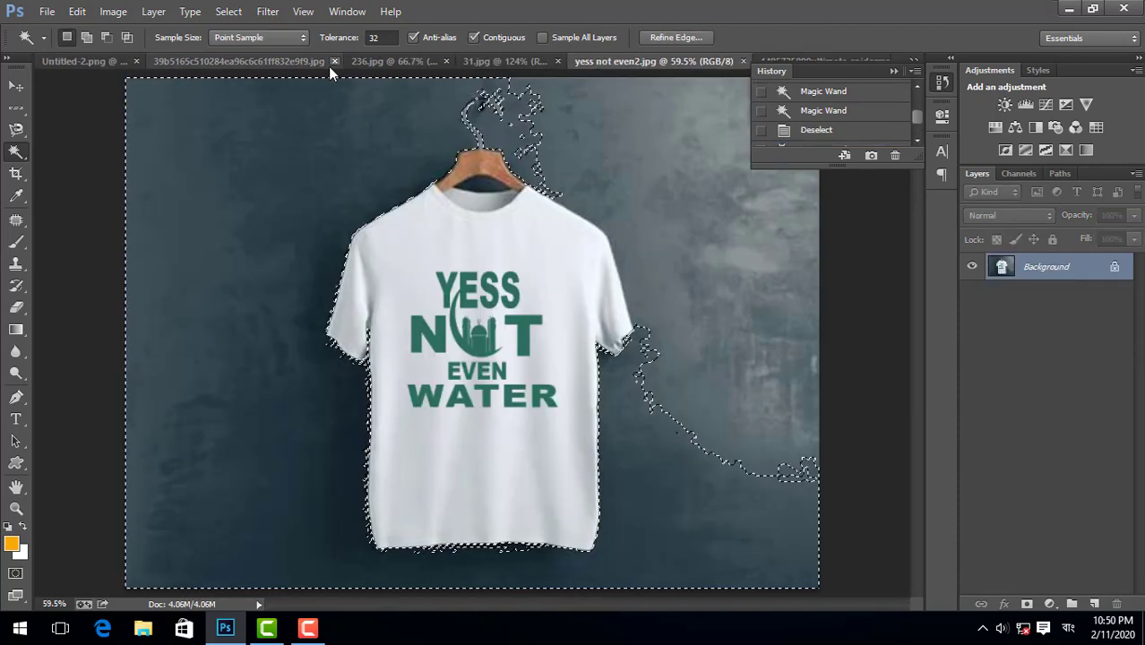
{"action": "left_click", "coordinate": [299, 62]}
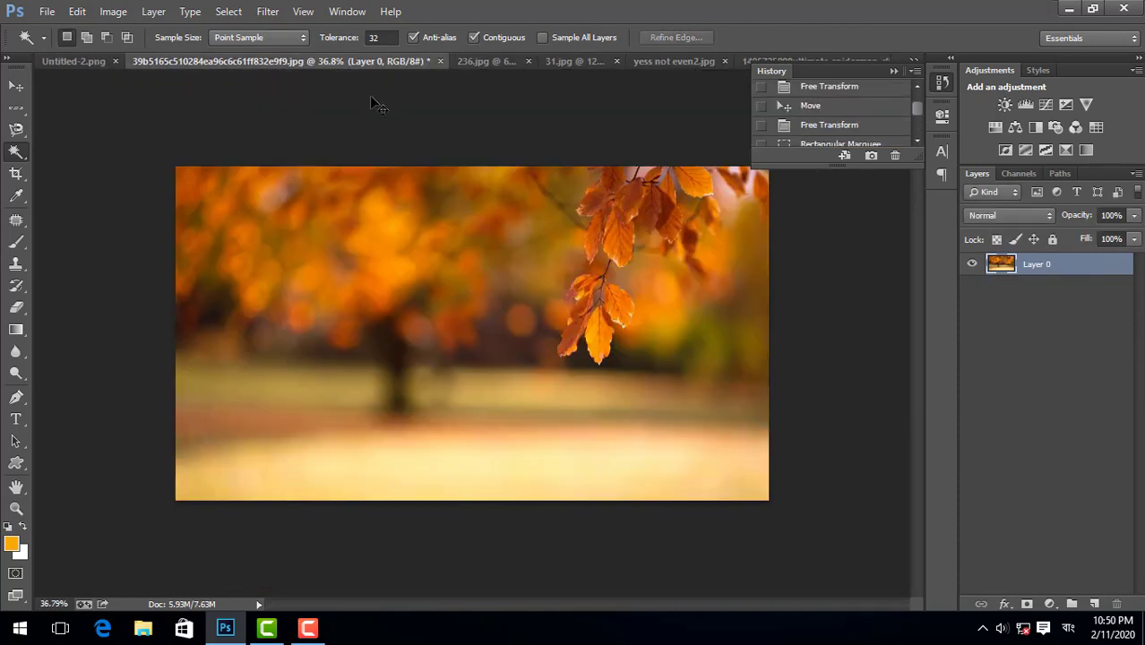
{"action": "key", "text": "ctrl+v"}
{"action": "left_click", "coordinate": [16, 87]}
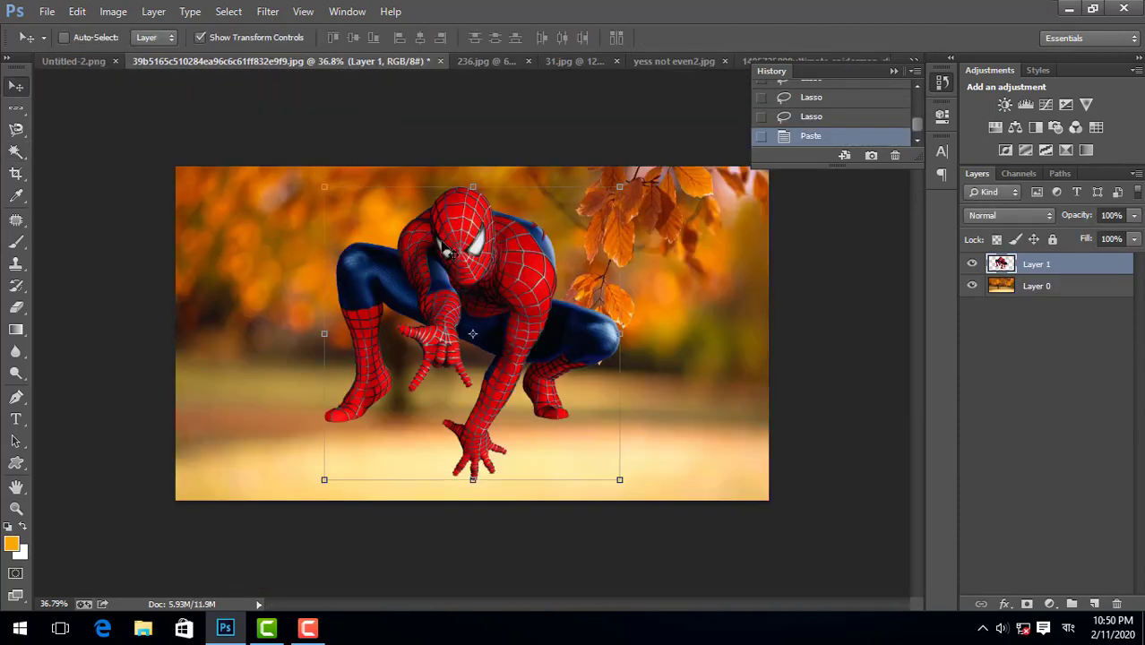
{"action": "left_click_drag", "start_coordinate": [451, 260], "coordinate": [429, 352]}
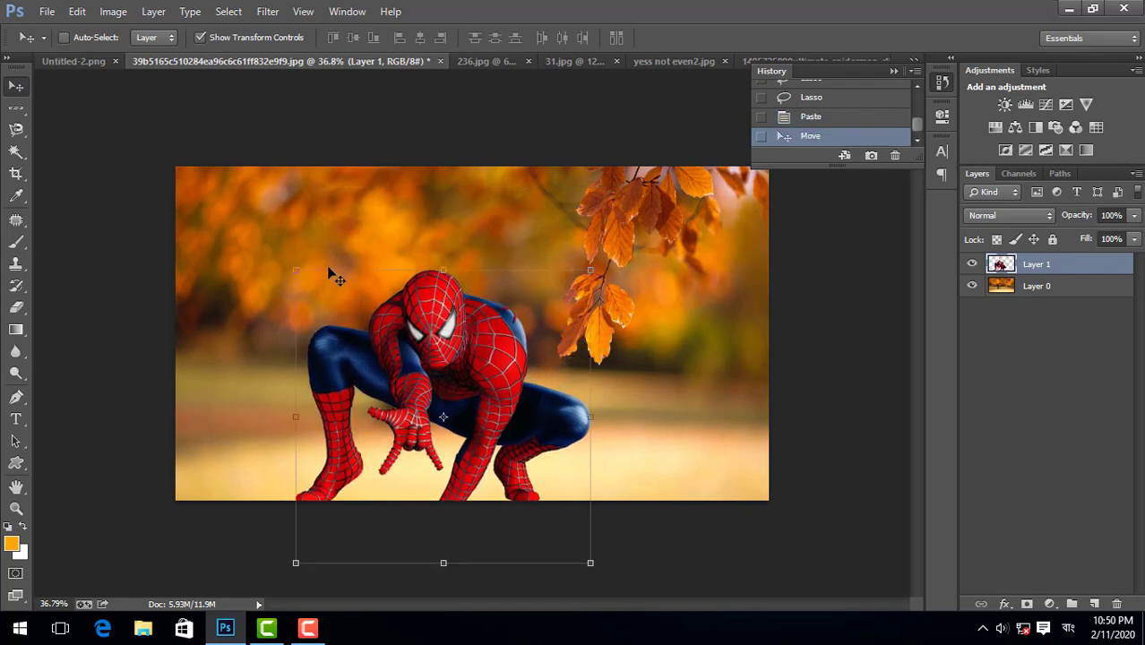
Step: Try cropping the autumn composite inward from its upper-left corner with the Crop tool, then undo the crop
{"action": "left_click_drag", "start_coordinate": [16, 152], "coordinate": [21, 181]}
{"action": "left_click", "coordinate": [22, 181]}
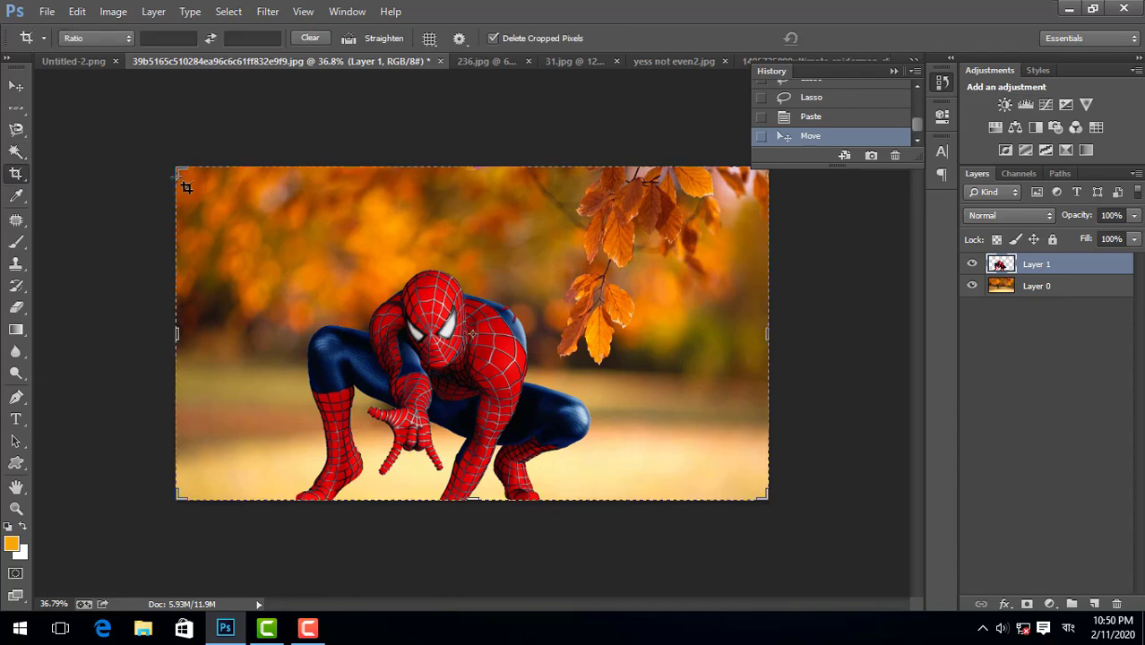
{"action": "left_click_drag", "start_coordinate": [179, 172], "coordinate": [238, 218]}
{"action": "key", "text": "Return"}
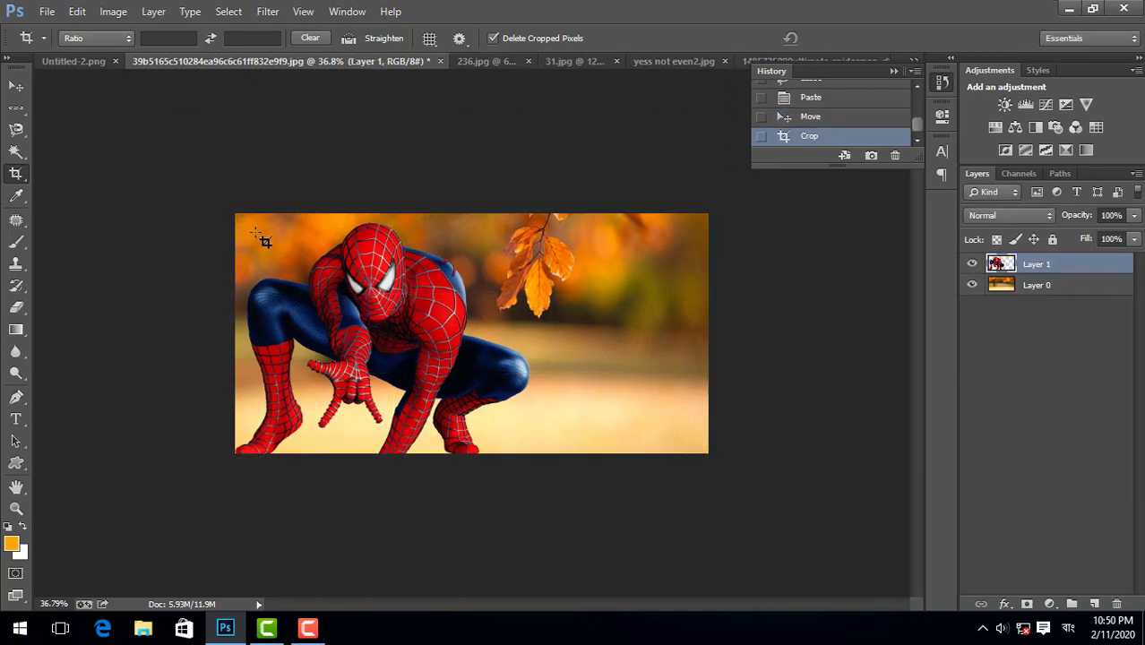
{"action": "key", "text": "ctrl+z"}
Step: Review the Crop and Eyedropper tool variants, sample a colour with the Eyedropper, and switch to the Color Sampler Tool
{"action": "left_click_drag", "start_coordinate": [26, 178], "coordinate": [97, 188]}
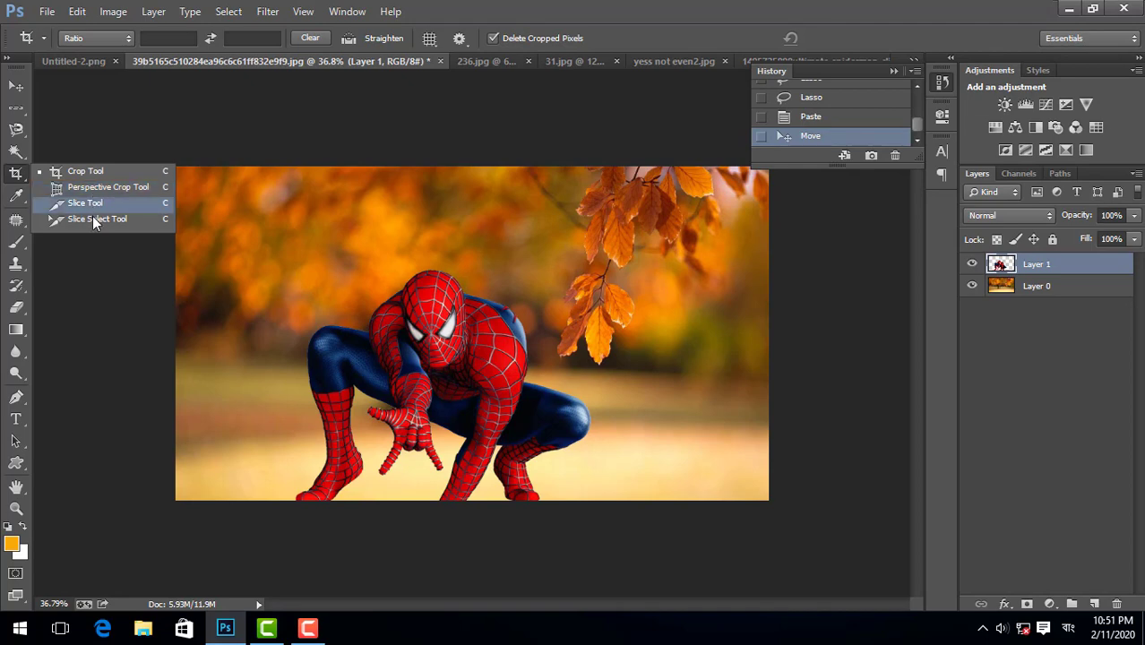
{"action": "left_click", "coordinate": [19, 197]}
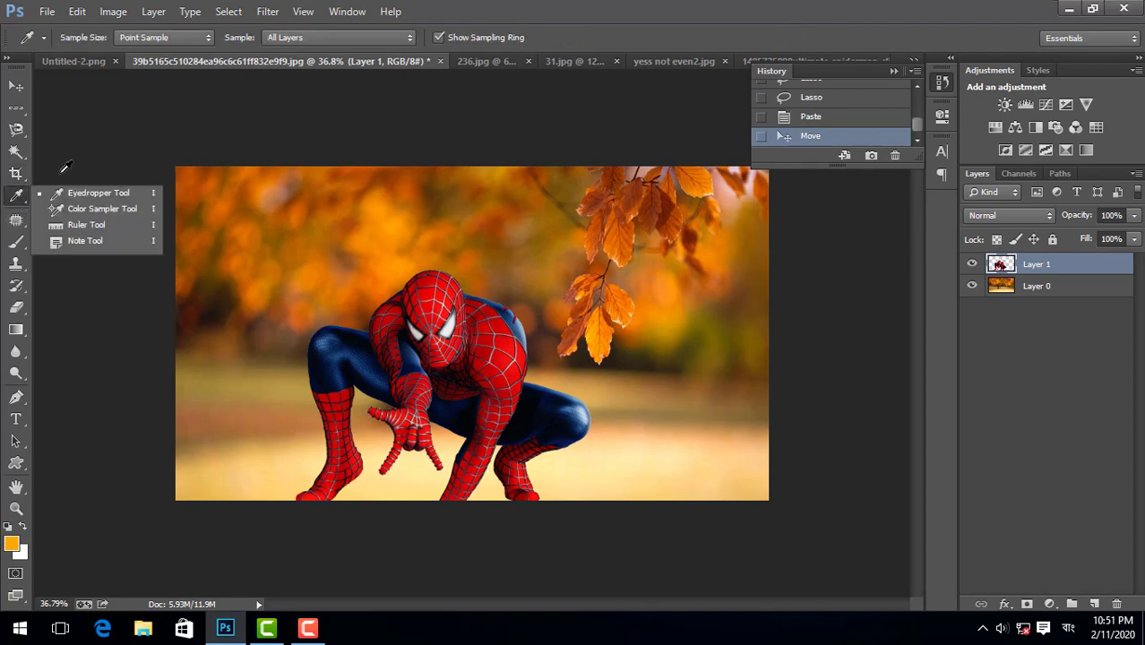
{"action": "left_click", "coordinate": [65, 166]}
{"action": "left_click", "coordinate": [26, 206]}
{"action": "left_click", "coordinate": [102, 210]}
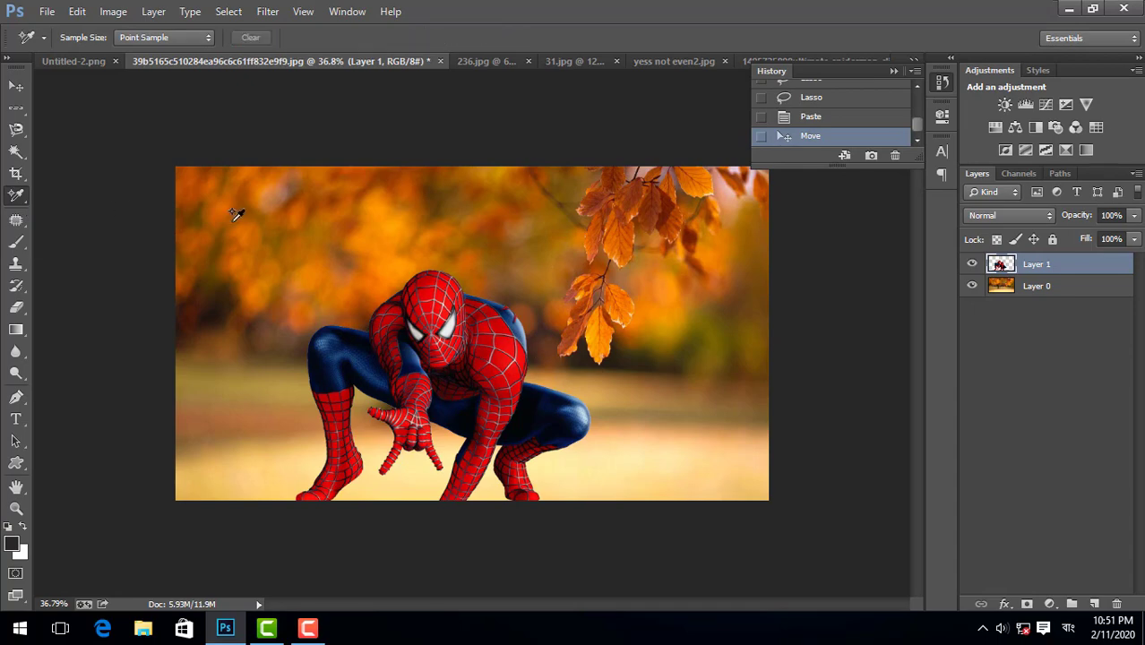
Step: Place two Color Sampler points on the blurred orange foliage, and sample an orange-brown foreground colour from it with the Eyedropper
{"action": "left_click", "coordinate": [281, 255]}
{"action": "left_click", "coordinate": [349, 267]}
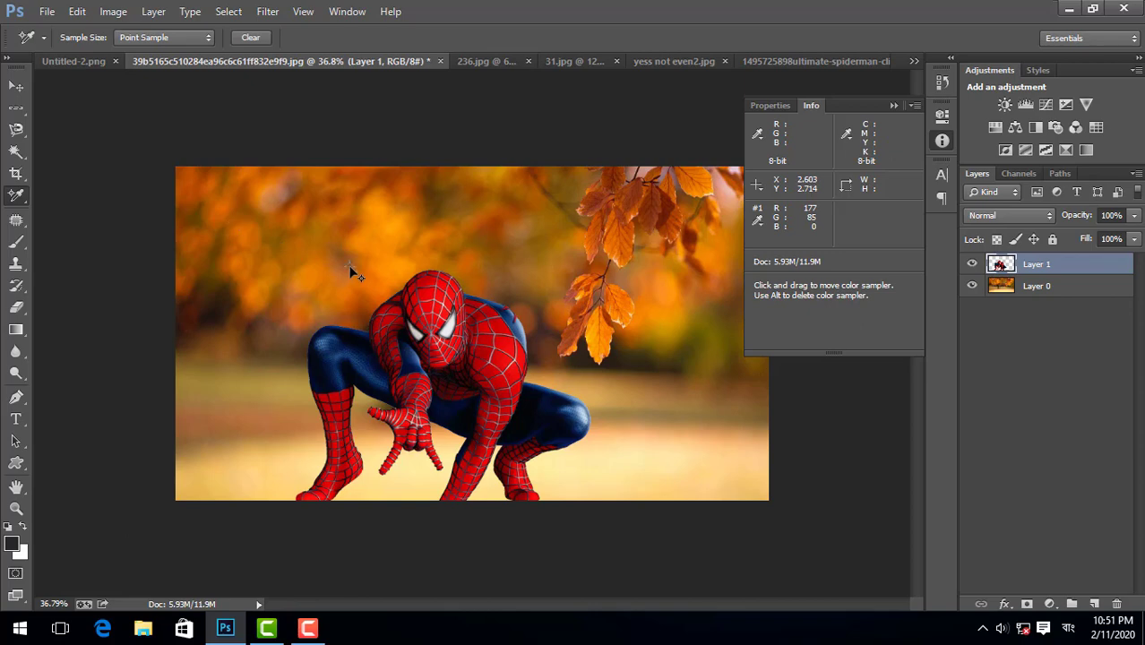
{"action": "right_click", "coordinate": [22, 197]}
{"action": "left_click", "coordinate": [297, 209]}
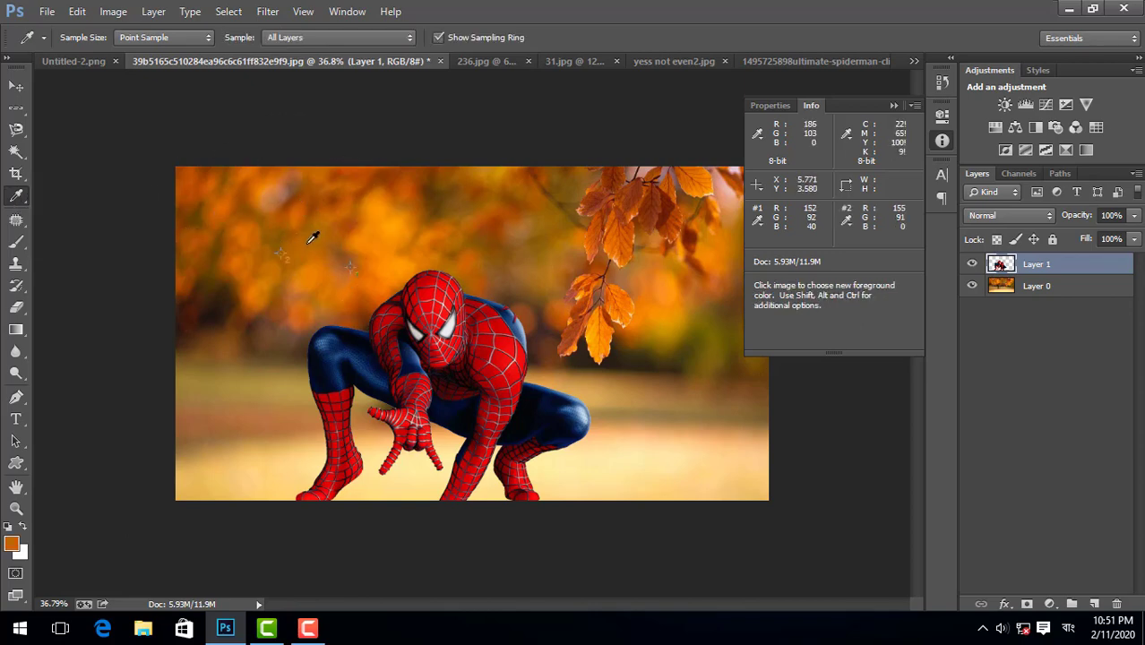
{"action": "left_click", "coordinate": [327, 267]}
{"action": "left_click", "coordinate": [310, 267]}
{"action": "left_click_drag", "start_coordinate": [364, 286], "coordinate": [434, 197]}
Step: Review the healing and brush tool variants and choose the Brush Tool
{"action": "left_click", "coordinate": [17, 222]}
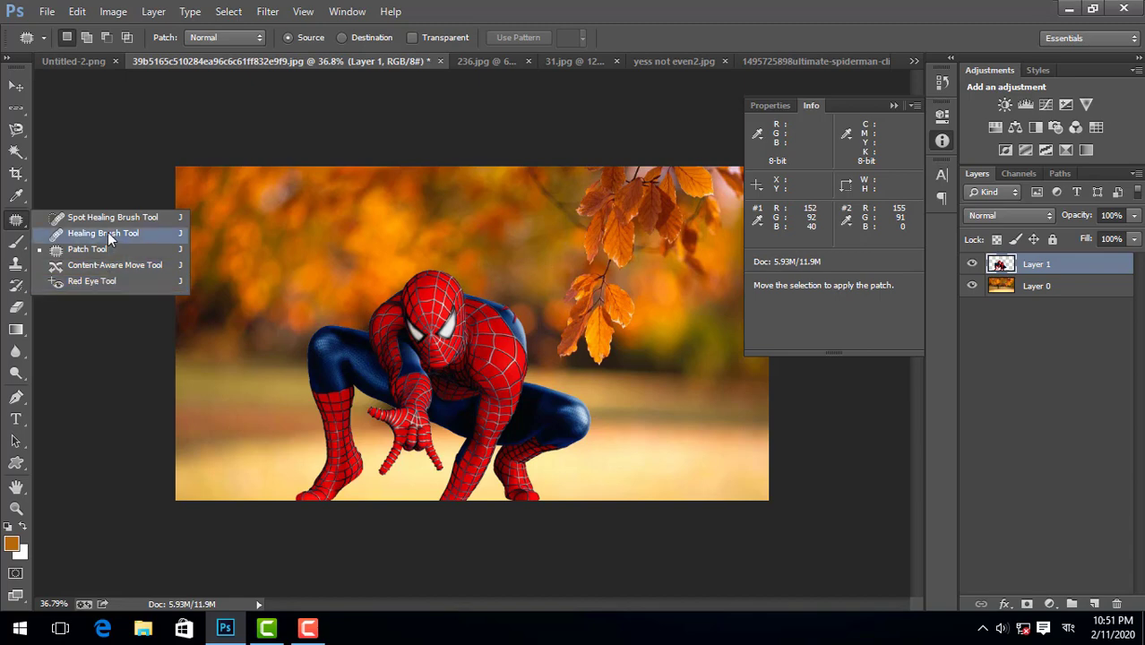
{"action": "left_click", "coordinate": [17, 244]}
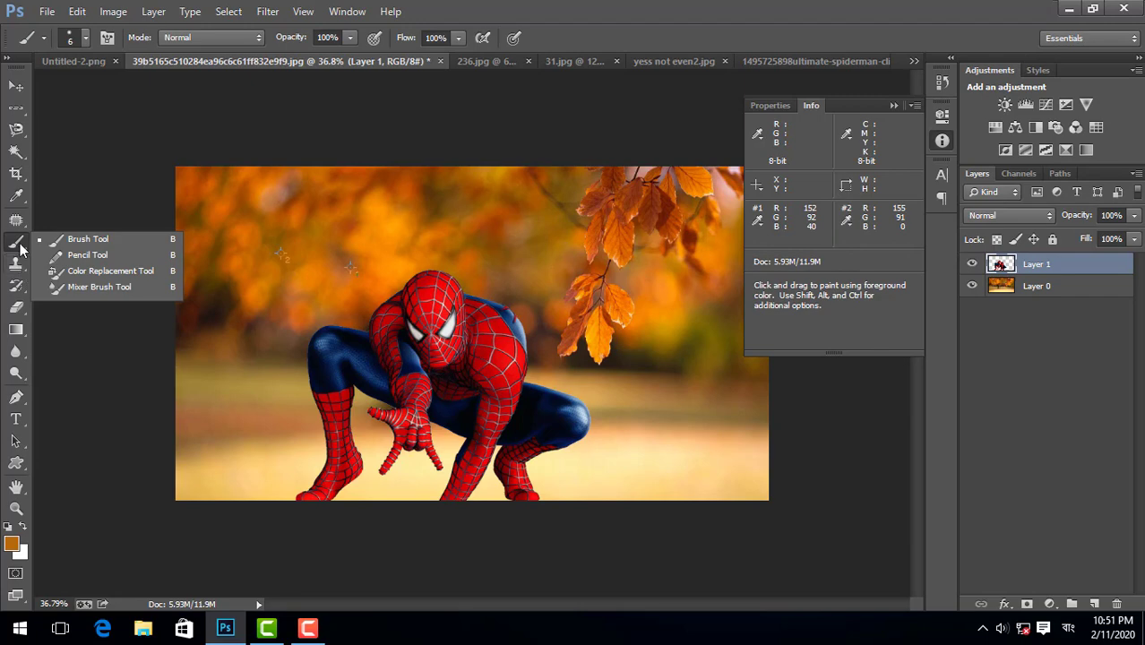
{"action": "left_click", "coordinate": [88, 240]}
Step: Revert the autumn photo to its opening snapshot in the document history
{"action": "scroll", "coordinate": [235, 253], "scroll_direction": "up", "scroll_amount": 4}
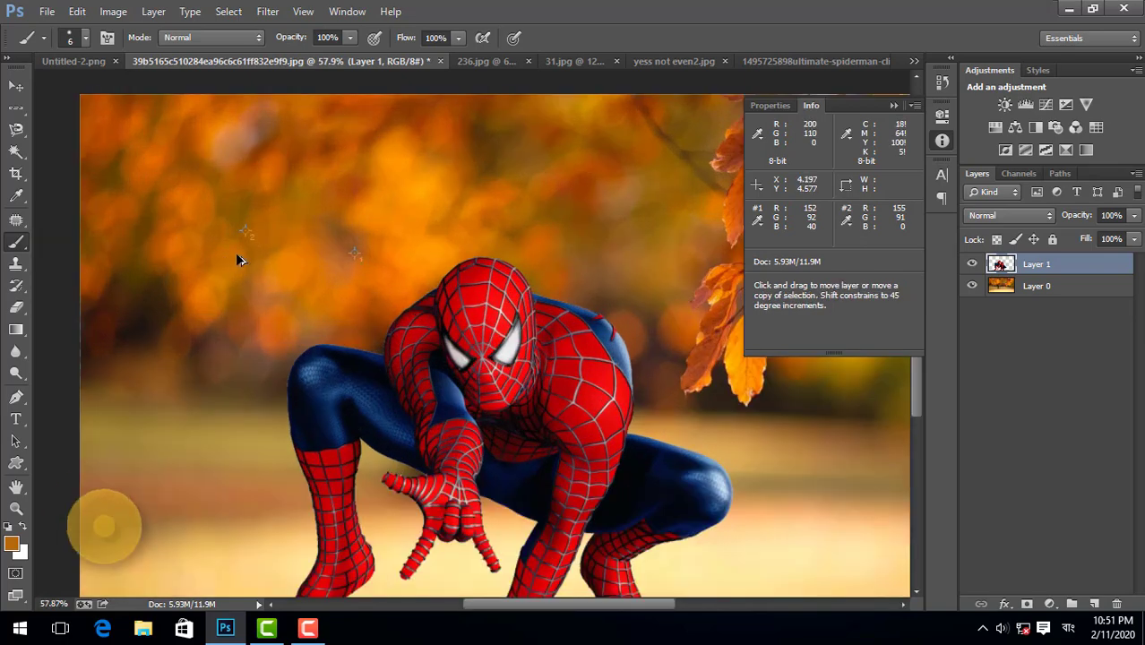
{"action": "left_click", "coordinate": [913, 61]}
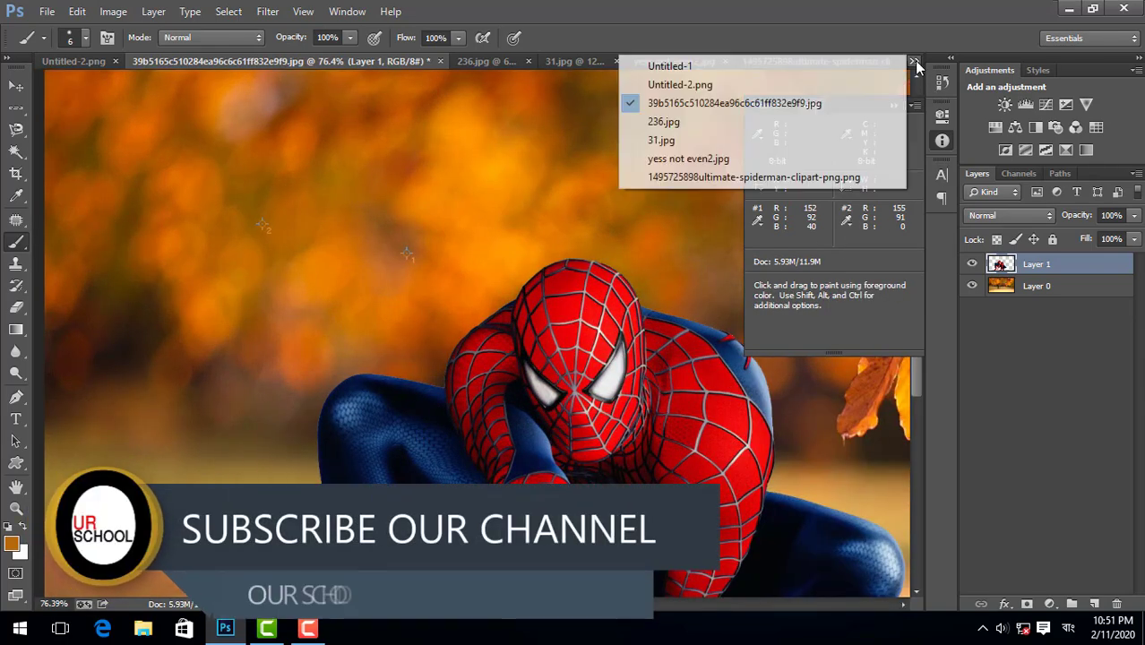
{"action": "left_click", "coordinate": [947, 82]}
{"action": "scroll", "coordinate": [800, 98], "scroll_direction": "up", "scroll_amount": 5}
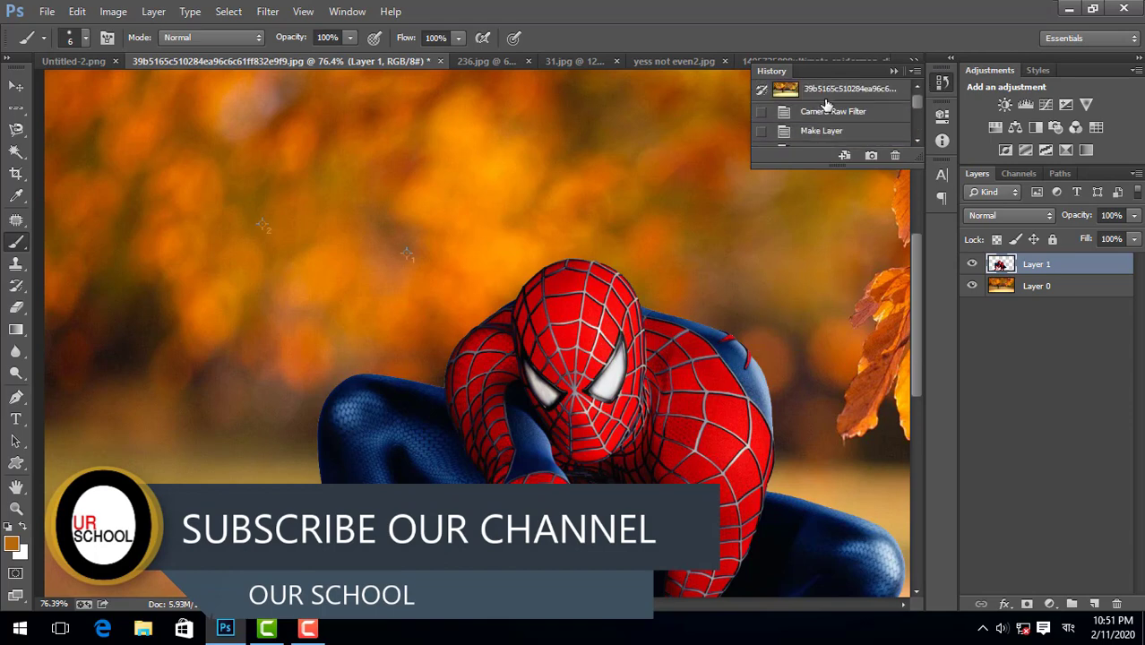
{"action": "left_click", "coordinate": [788, 89]}
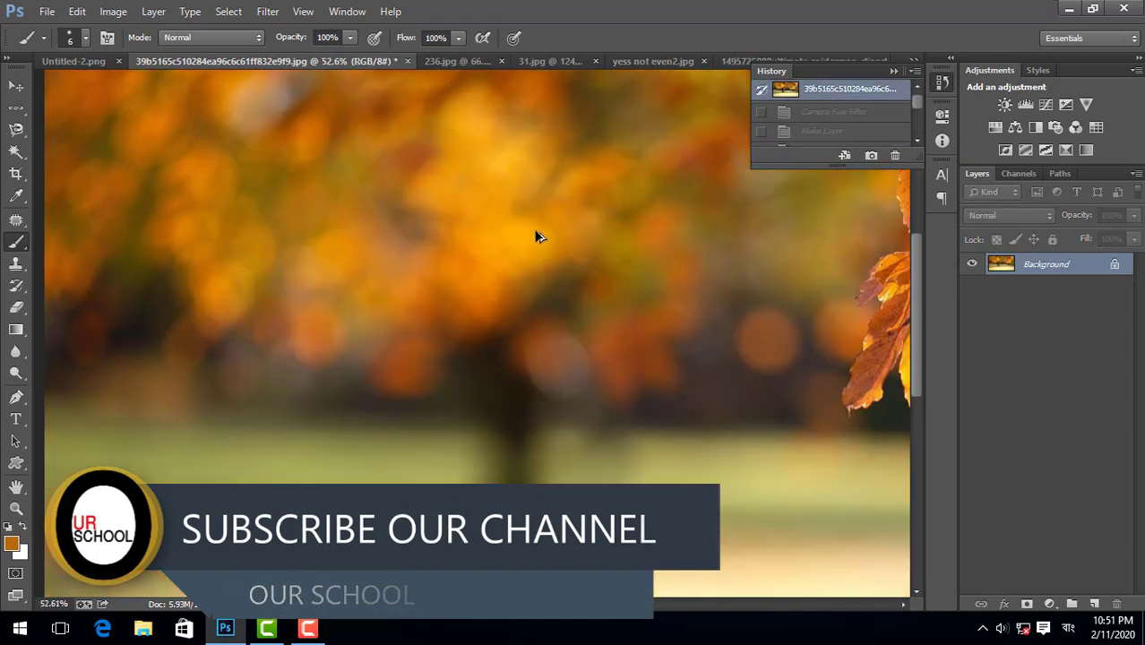
{"action": "scroll", "coordinate": [536, 234], "scroll_direction": "down", "scroll_amount": 4}
{"action": "scroll", "coordinate": [286, 282], "scroll_direction": "up", "scroll_amount": 3}
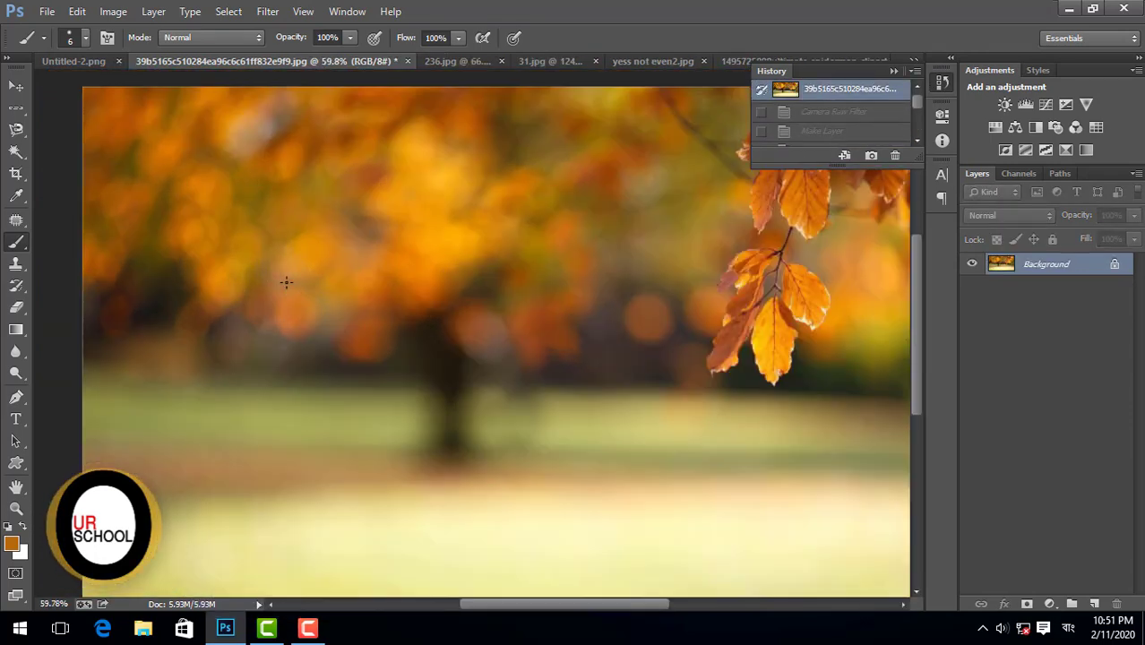
{"action": "scroll", "coordinate": [285, 274], "scroll_direction": "down", "scroll_amount": 2}
Step: Create a new white RGB document of 956 × 950 pixels at 72 pixels/inch
{"action": "left_click", "coordinate": [47, 11]}
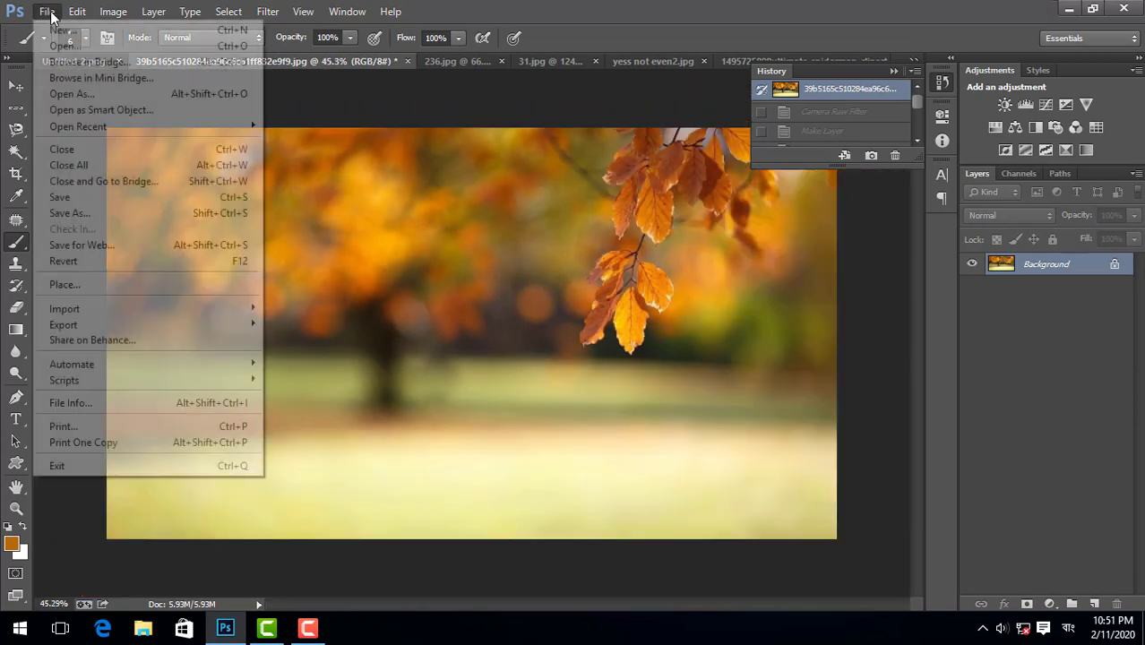
{"action": "key", "text": "Escape"}
{"action": "key", "text": "ctrl+n"}
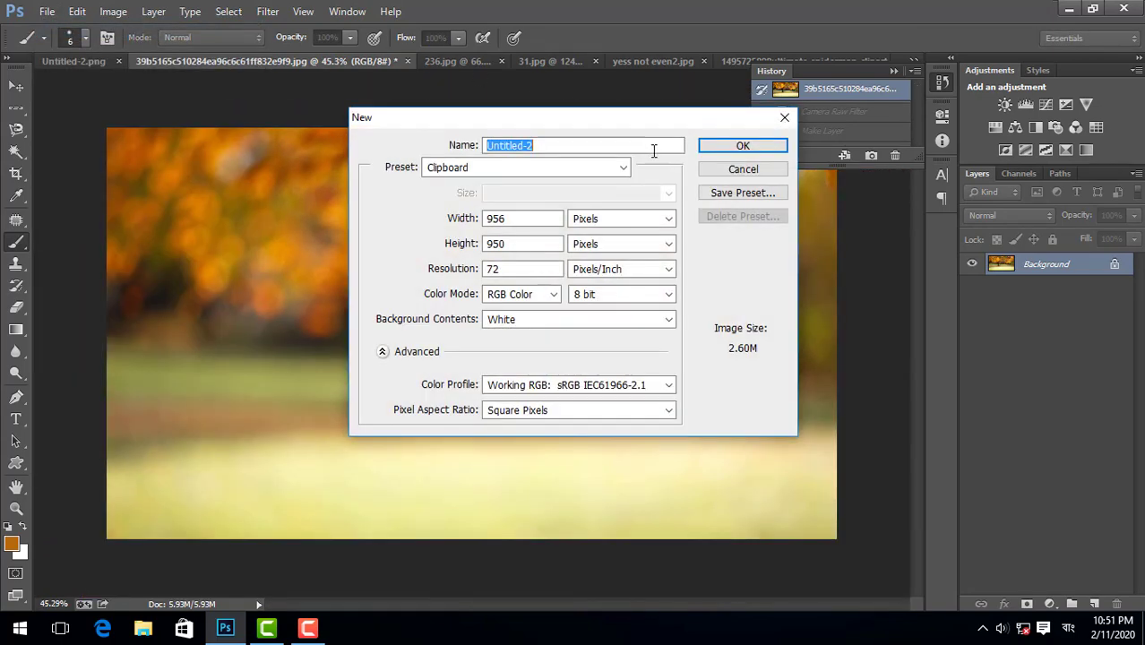
{"action": "left_click", "coordinate": [728, 146]}
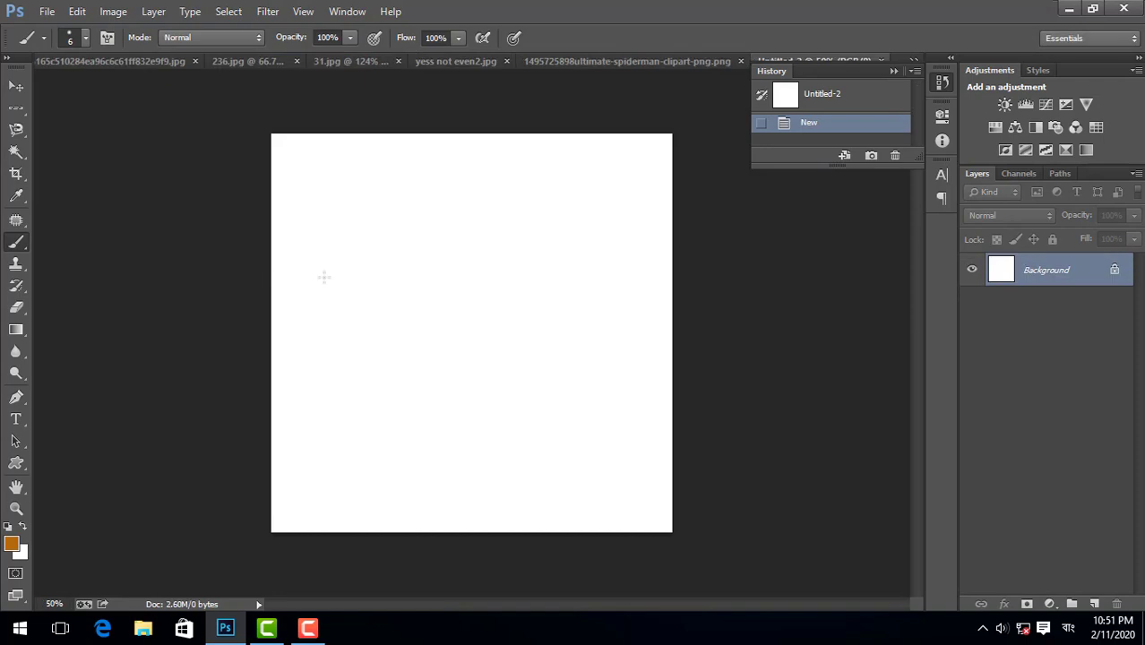
Step: Set the hard round brush to 87 px and paint a thick orange-brown zigzag across the upper half of the canvas
{"action": "scroll", "coordinate": [399, 270], "scroll_direction": "up", "scroll_amount": 2}
{"action": "right_click", "coordinate": [398, 269]}
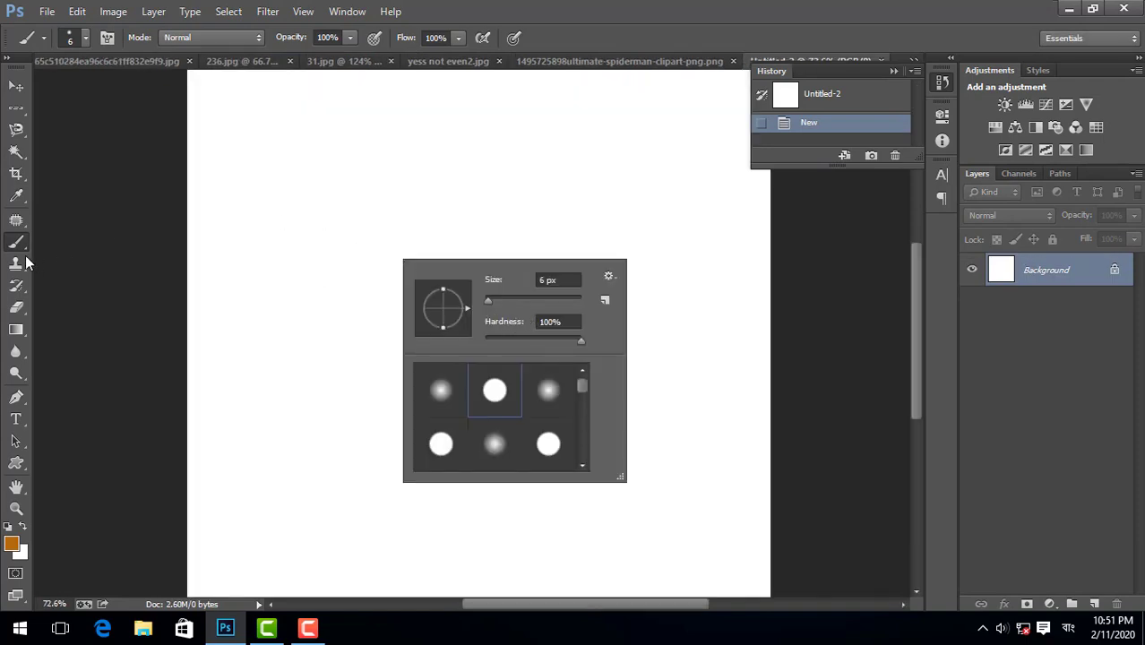
{"action": "left_click_drag", "start_coordinate": [24, 241], "coordinate": [93, 241]}
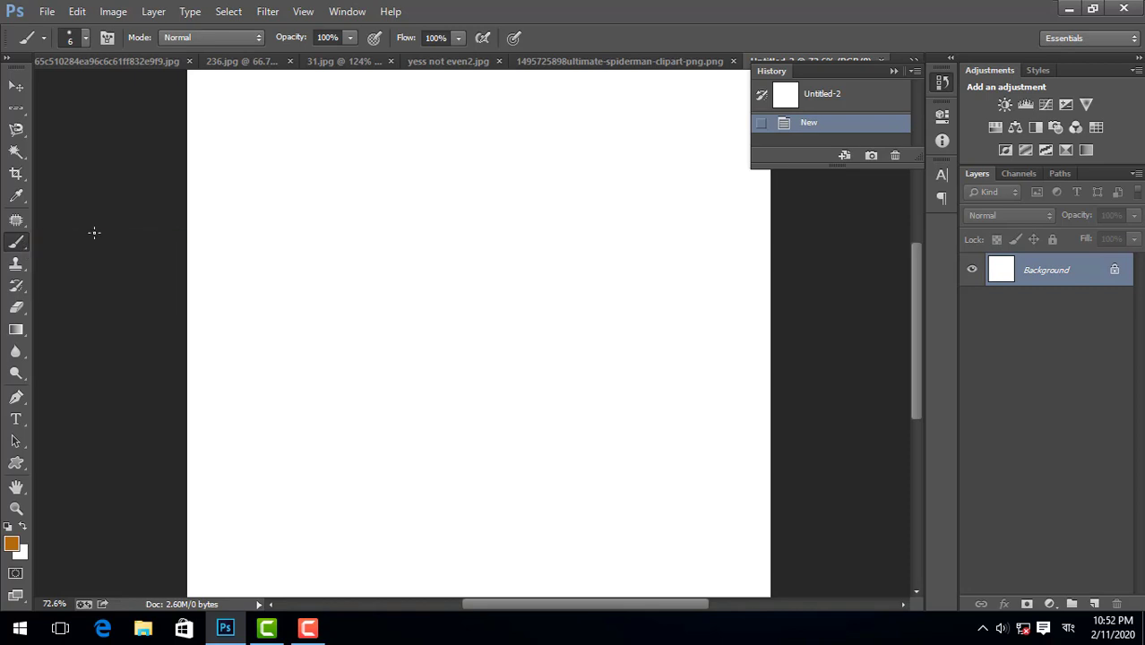
{"action": "right_click", "coordinate": [332, 197]}
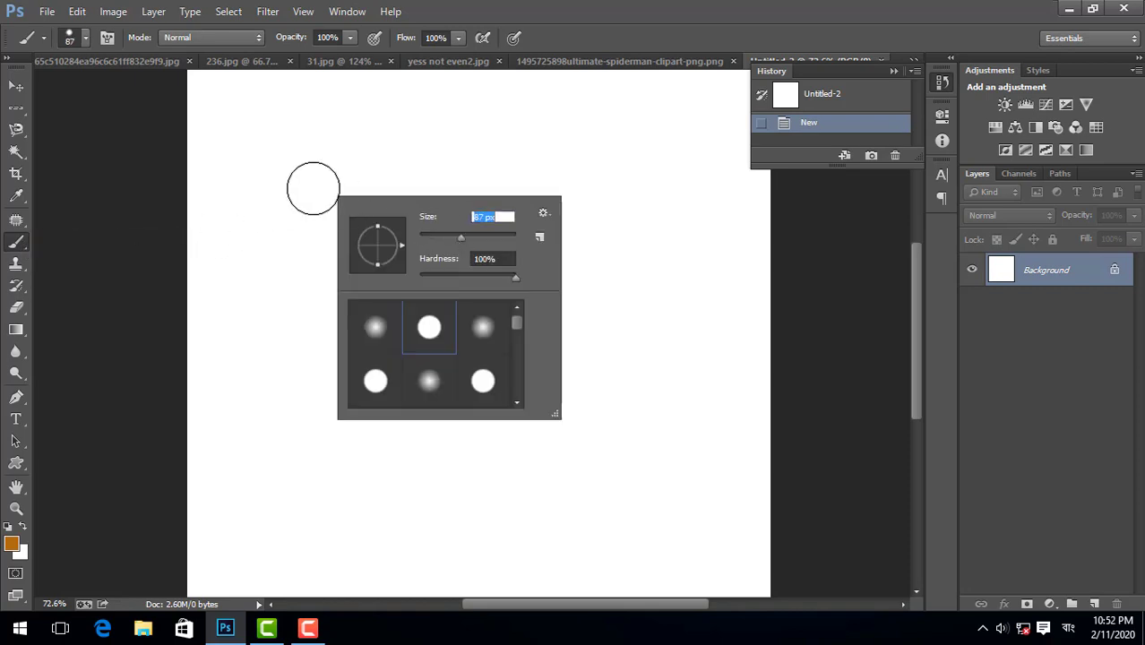
{"action": "mouse_move", "coordinate": [292, 186]}
{"action": "left_mouse_down"}
{"action": "mouse_move", "coordinate": [369, 323]}
{"action": "mouse_move", "coordinate": [611, 341]}
{"action": "left_mouse_up"}
Step: Change the foreground colour to black and paint several thick strokes over and around the orange-brown zigzag
{"action": "left_click", "coordinate": [11, 544]}
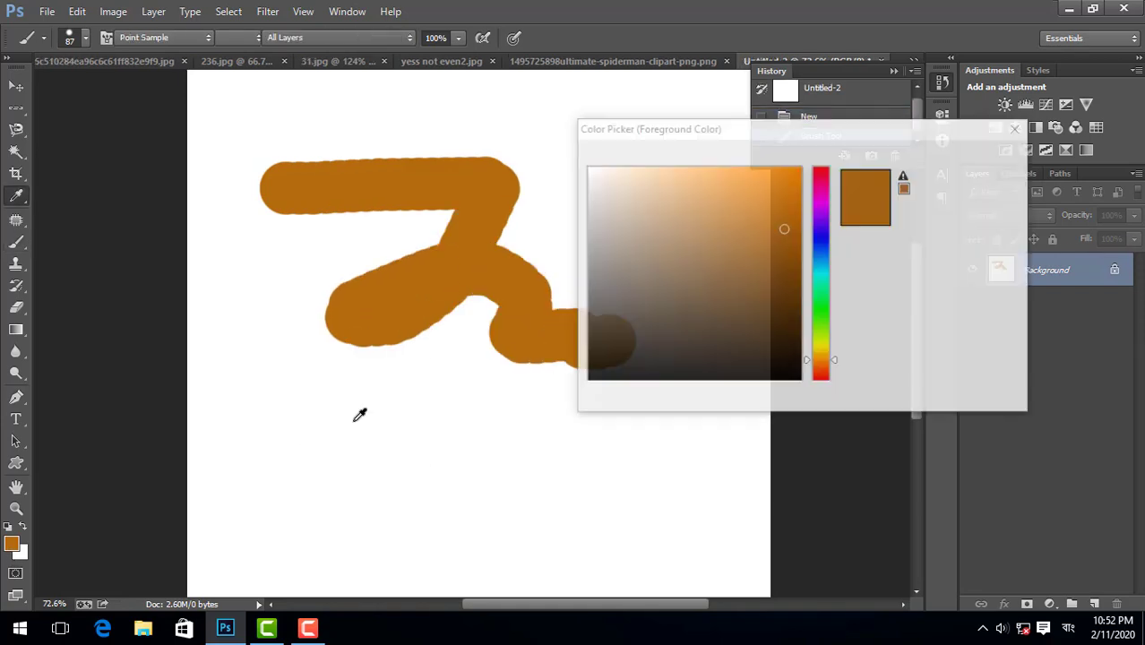
{"action": "left_click", "coordinate": [598, 380]}
{"action": "left_click", "coordinate": [972, 156]}
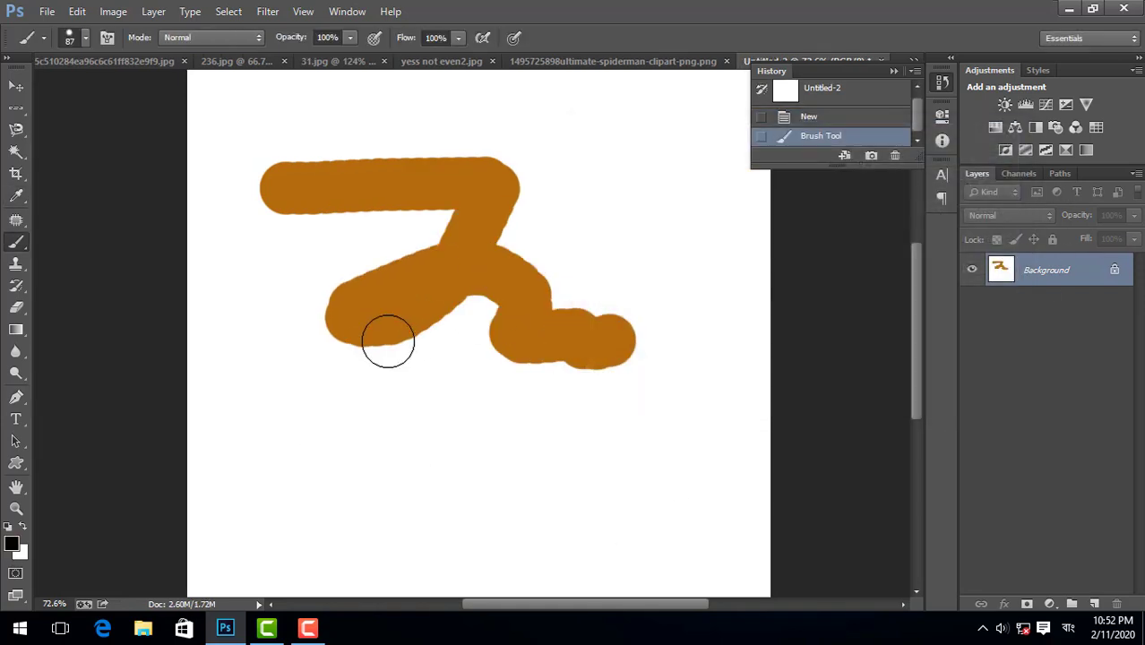
{"action": "mouse_move", "coordinate": [383, 340]}
{"action": "left_mouse_down"}
{"action": "mouse_move", "coordinate": [524, 422]}
{"action": "mouse_move", "coordinate": [685, 407]}
{"action": "left_mouse_up"}
{"action": "mouse_move", "coordinate": [665, 192]}
{"action": "left_mouse_down"}
{"action": "mouse_move", "coordinate": [600, 293]}
{"action": "mouse_move", "coordinate": [599, 362]}
{"action": "left_mouse_up"}
{"action": "left_click_drag", "start_coordinate": [588, 212], "coordinate": [434, 321]}
{"action": "mouse_move", "coordinate": [308, 239]}
{"action": "left_mouse_down"}
{"action": "mouse_move", "coordinate": [252, 436]}
{"action": "mouse_move", "coordinate": [497, 367]}
{"action": "left_mouse_up"}
Step: Pick the fan bristle brush tip at 87 px and paint black bristle strokes across the middle, right side and lower edge of the canvas
{"action": "right_click", "coordinate": [391, 221]}
{"action": "scroll", "coordinate": [488, 376], "scroll_direction": "down", "scroll_amount": 3}
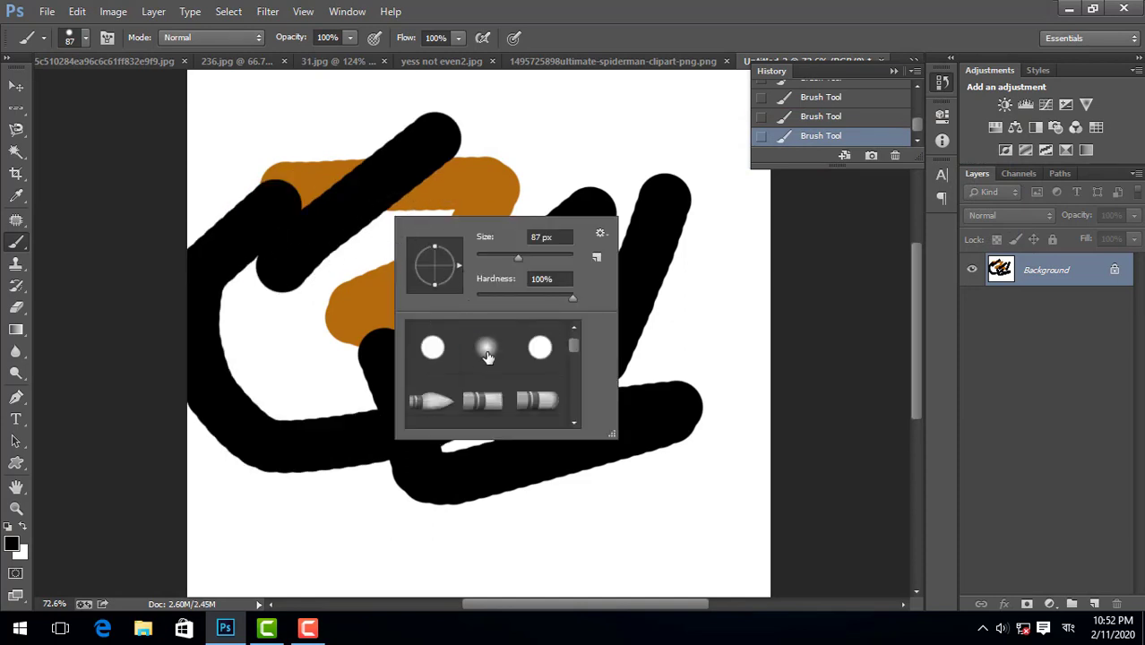
{"action": "left_click", "coordinate": [493, 421]}
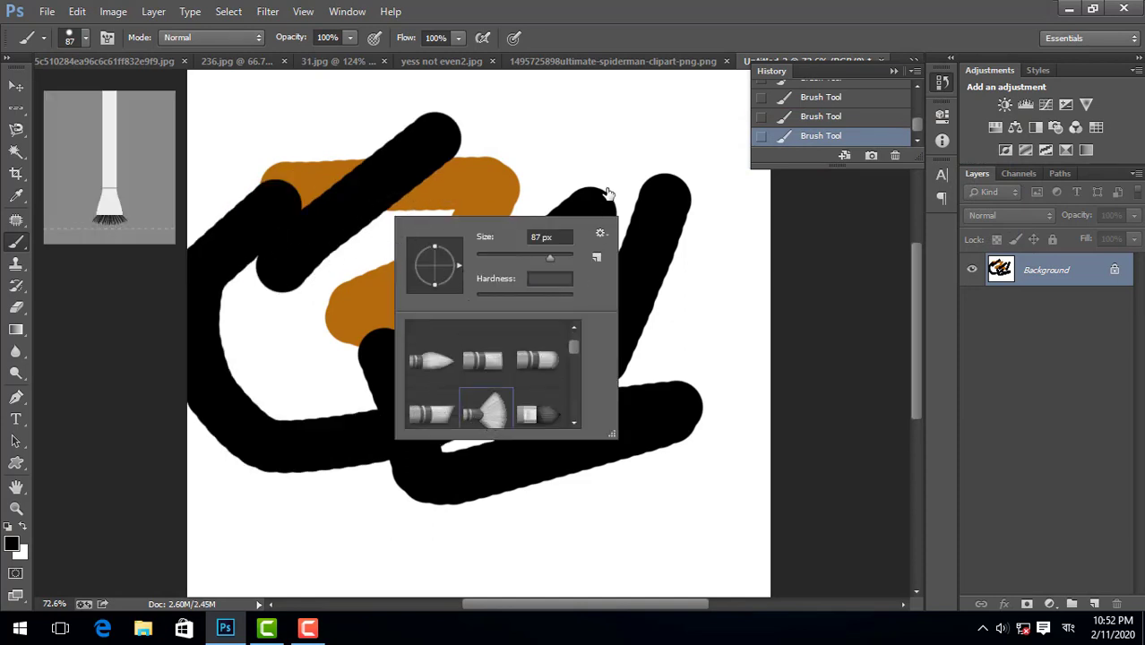
{"action": "mouse_move", "coordinate": [626, 159]}
{"action": "left_mouse_down"}
{"action": "mouse_move", "coordinate": [515, 164]}
{"action": "mouse_move", "coordinate": [609, 125]}
{"action": "mouse_move", "coordinate": [408, 268]}
{"action": "left_mouse_up"}
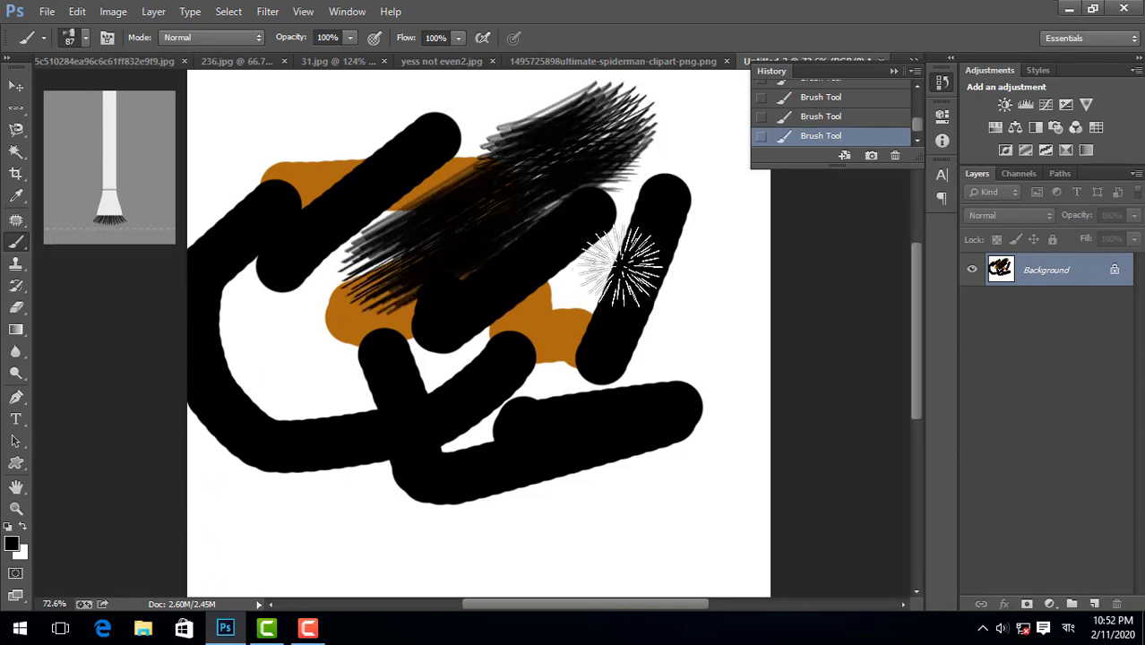
{"action": "left_click_drag", "start_coordinate": [705, 398], "coordinate": [707, 166]}
{"action": "key", "text": "ctrl+minus"}
{"action": "key", "text": "ctrl+minus"}
{"action": "left_click_drag", "start_coordinate": [602, 437], "coordinate": [429, 521]}
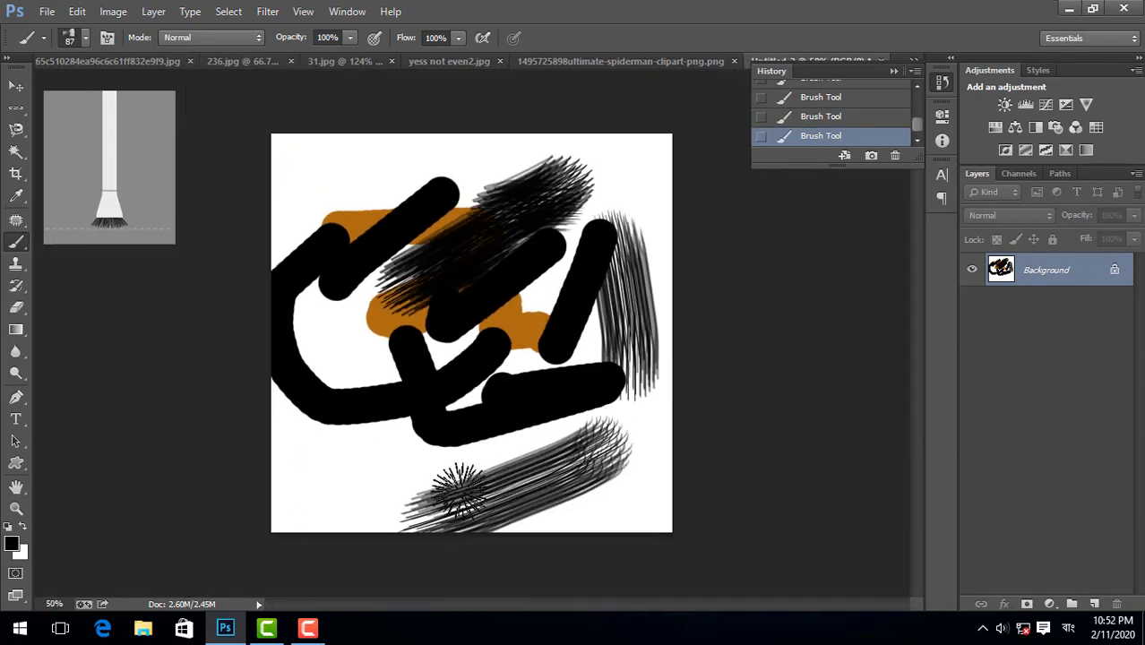
Step: Review the brush tool variants and undo all brush strokes back to the blank canvas
{"action": "right_click", "coordinate": [16, 242]}
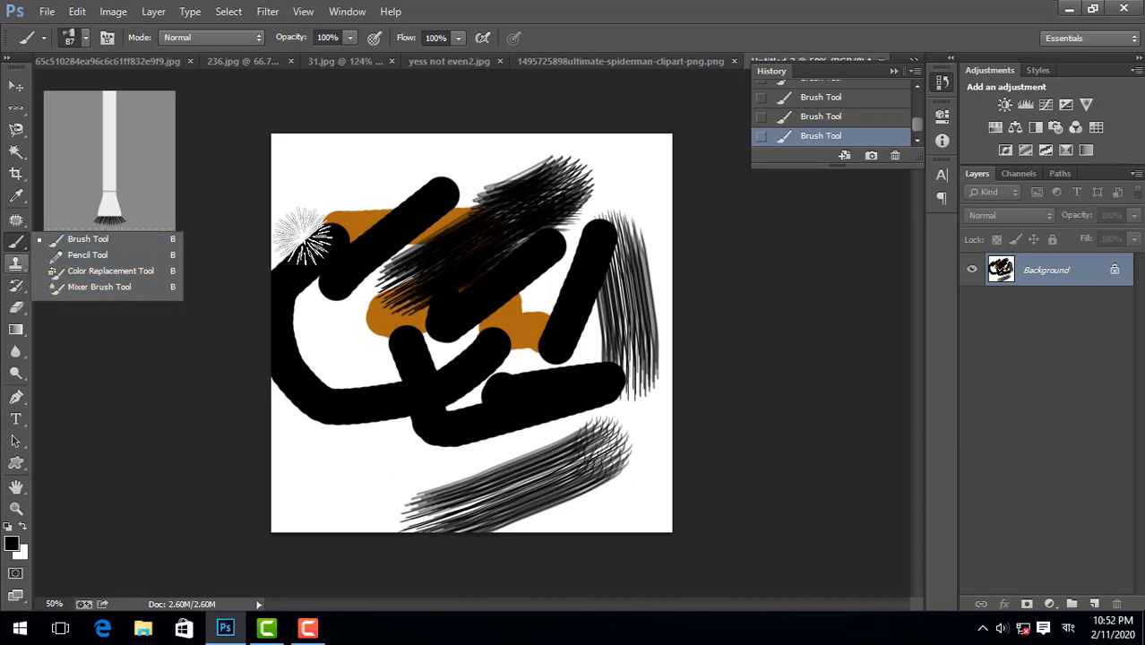
{"action": "key", "text": "ctrl+alt+z"}
{"action": "key", "text": "ctrl+alt+z"}
{"action": "key", "text": "ctrl+alt+z"}
{"action": "key", "text": "ctrl+alt+z"}
{"action": "key", "text": "ctrl+alt+z"}
{"action": "key", "text": "ctrl+alt+z"}
{"action": "key", "text": "ctrl+alt+z"}
{"action": "key", "text": "ctrl+alt+z"}
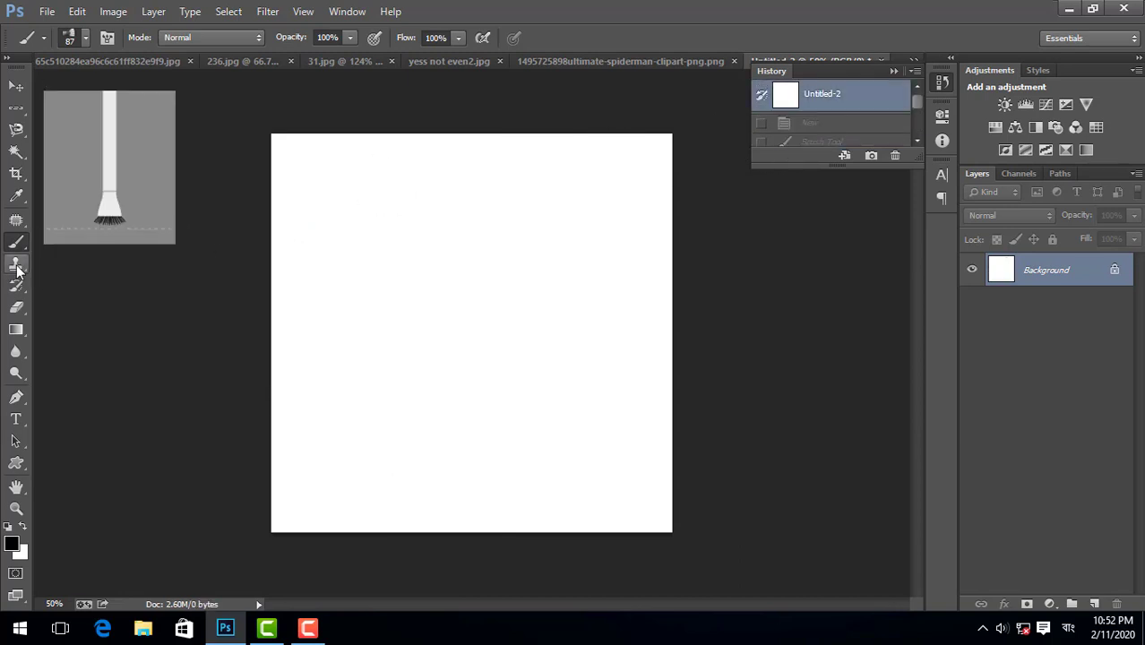
Step: Review the variants of the Clone Stamp, History Brush and Eraser tools
{"action": "left_click", "coordinate": [15, 265]}
{"action": "right_click", "coordinate": [18, 268]}
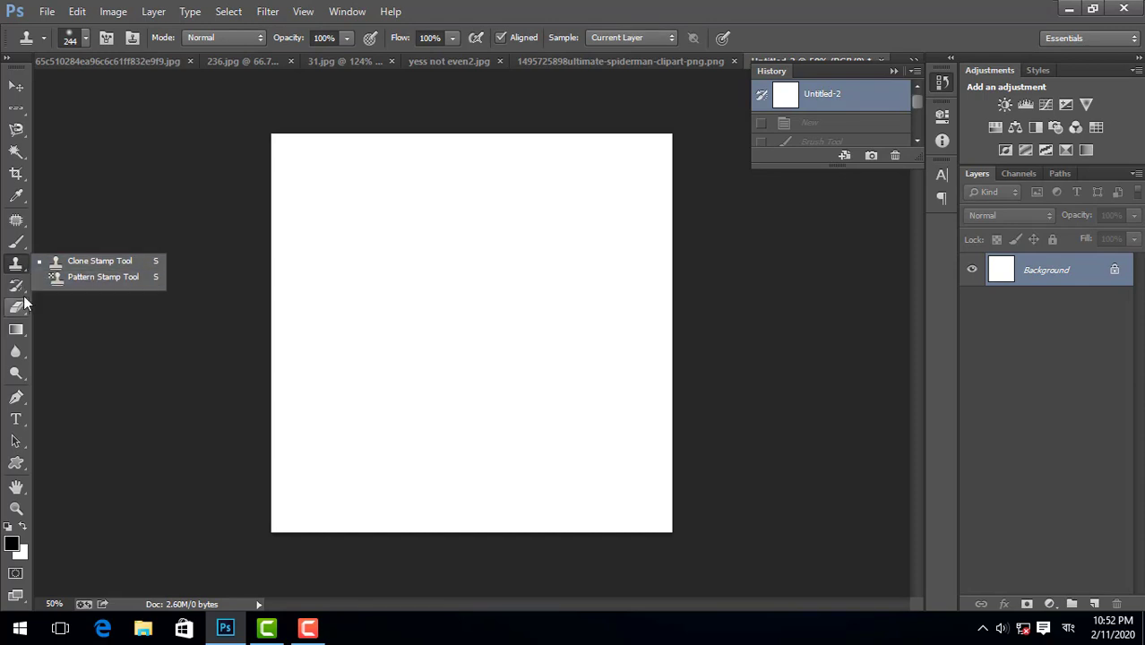
{"action": "left_click", "coordinate": [24, 297]}
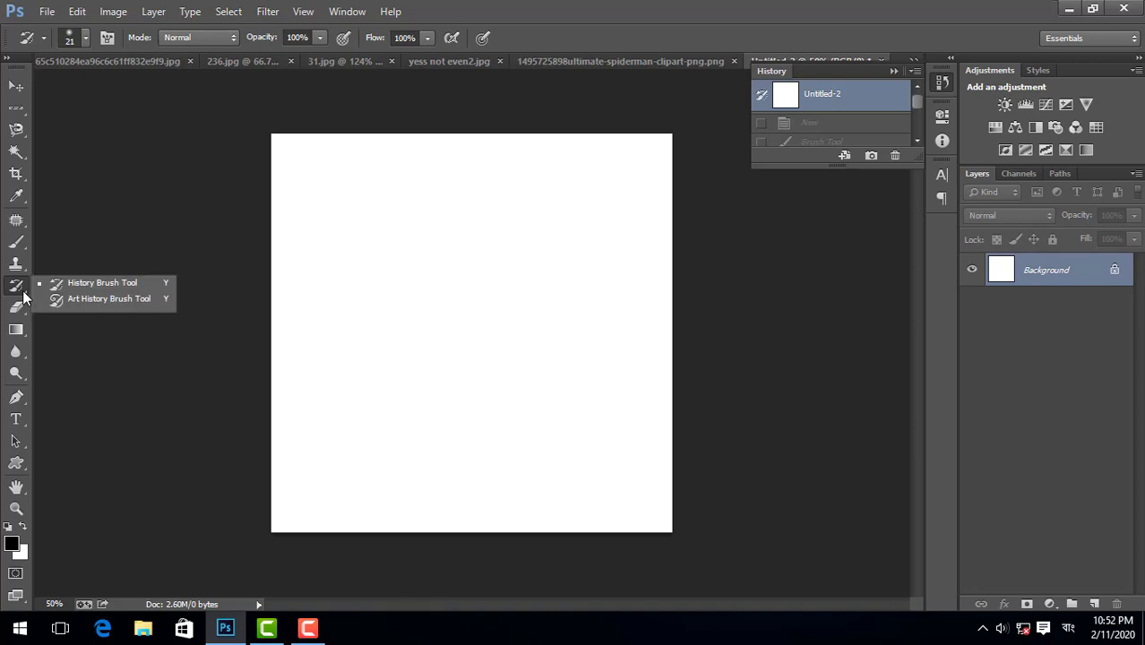
{"action": "left_click", "coordinate": [18, 309]}
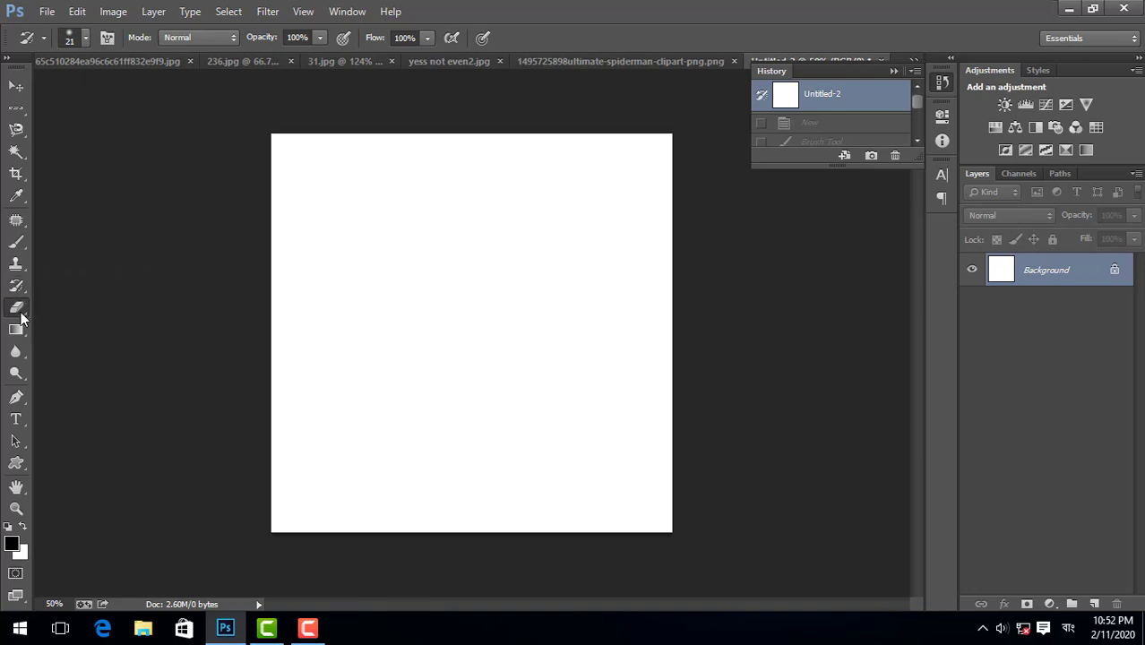
{"action": "right_click", "coordinate": [21, 313]}
Step: Restore all the brush strokes by returning to the last Brush Tool state in the history
{"action": "left_click", "coordinate": [18, 241]}
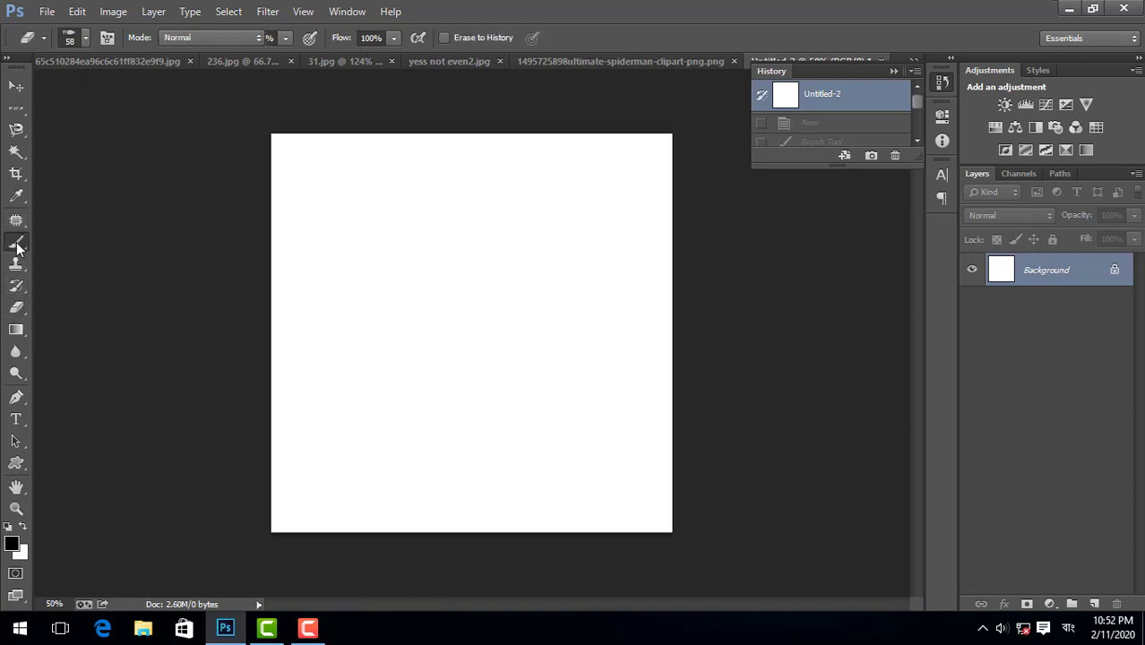
{"action": "scroll", "coordinate": [847, 130], "scroll_direction": "down", "scroll_amount": 3}
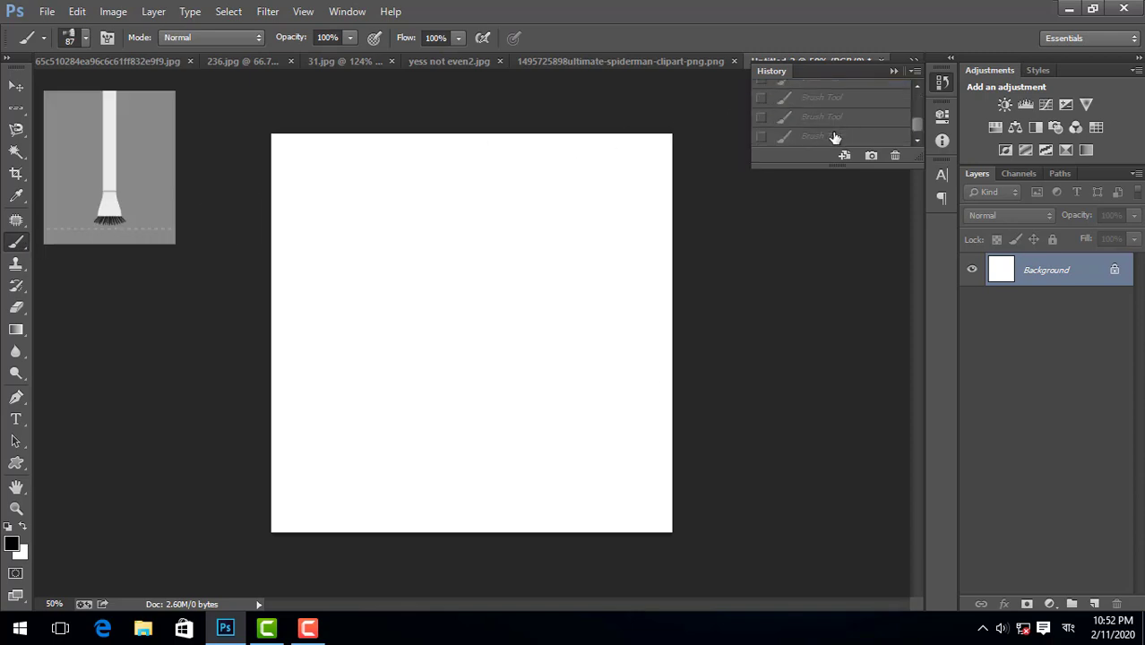
{"action": "left_click", "coordinate": [834, 136]}
Step: Erase wide bands through the upper-left strokes with a hard round Eraser tip, first at 58 px and then at 90 px
{"action": "left_click", "coordinate": [16, 307]}
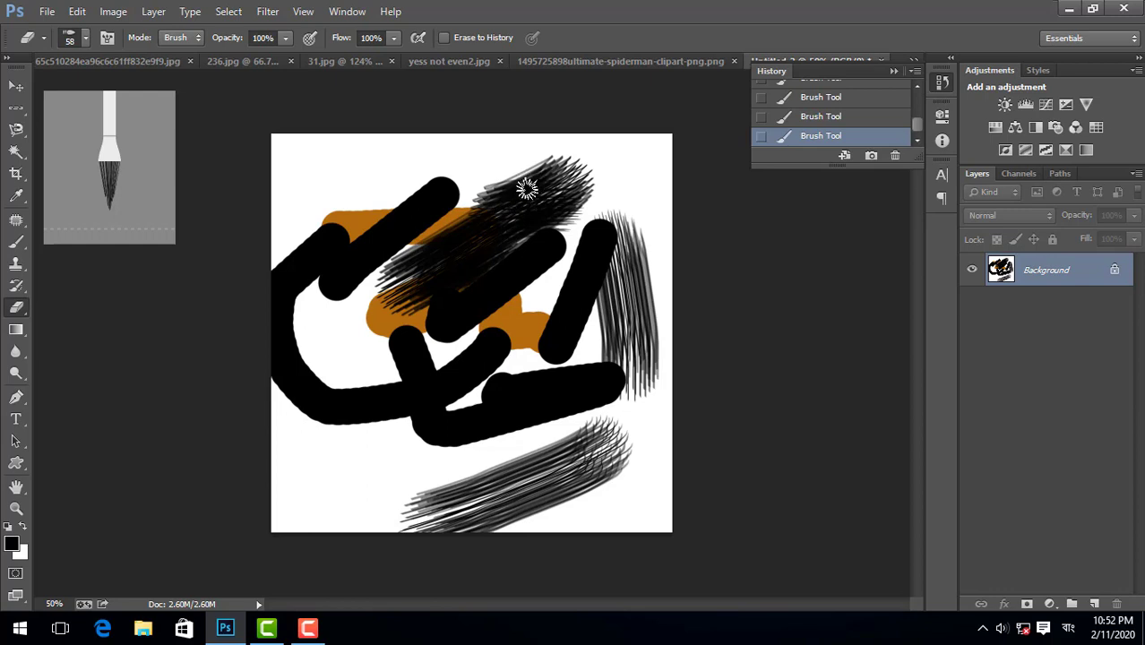
{"action": "right_click", "coordinate": [533, 220]}
{"action": "scroll", "coordinate": [656, 370], "scroll_direction": "up", "scroll_amount": 5}
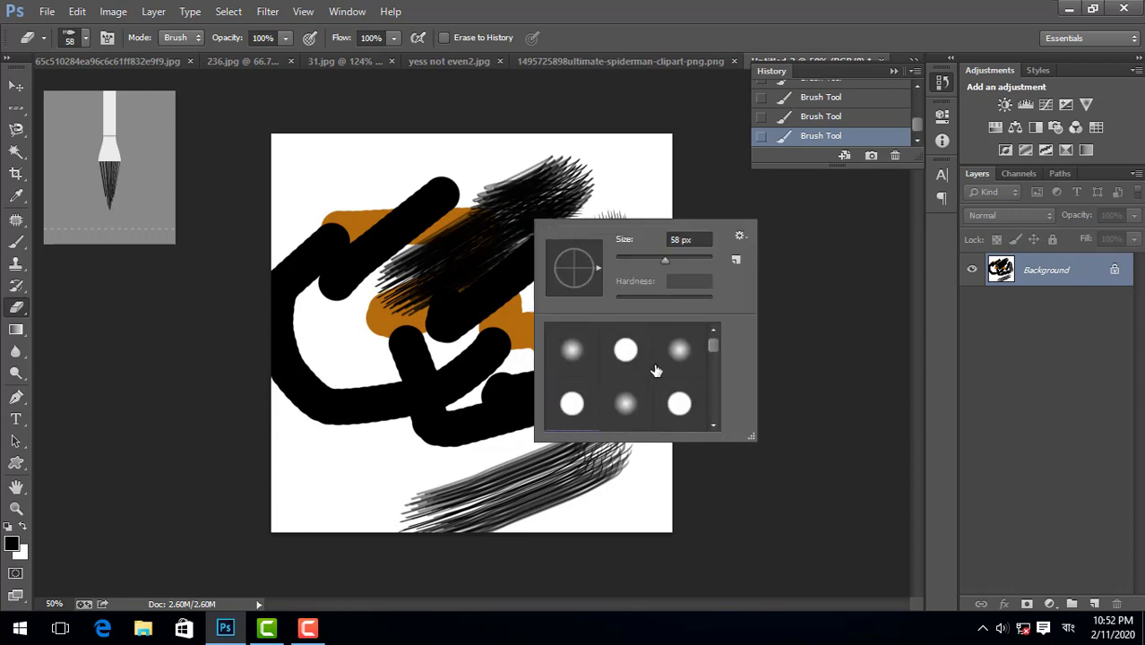
{"action": "left_click", "coordinate": [625, 351]}
{"action": "left_click", "coordinate": [455, 220]}
{"action": "mouse_move", "coordinate": [370, 309]}
{"action": "left_mouse_down"}
{"action": "mouse_move", "coordinate": [413, 267]}
{"action": "mouse_move", "coordinate": [351, 366]}
{"action": "mouse_move", "coordinate": [498, 205]}
{"action": "mouse_move", "coordinate": [274, 331]}
{"action": "mouse_move", "coordinate": [491, 192]}
{"action": "left_mouse_up"}
{"action": "right_click", "coordinate": [577, 230]}
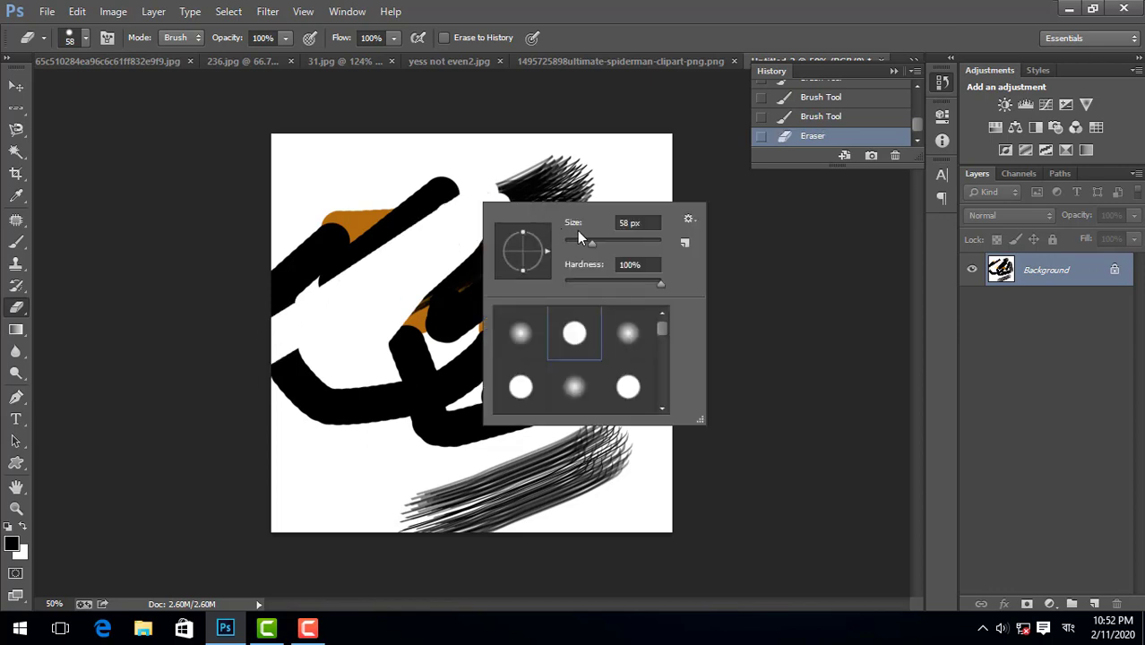
{"action": "mouse_move", "coordinate": [296, 260]}
{"action": "left_mouse_down"}
{"action": "mouse_move", "coordinate": [378, 198]}
{"action": "mouse_move", "coordinate": [325, 222]}
{"action": "mouse_move", "coordinate": [242, 302]}
{"action": "left_mouse_up"}
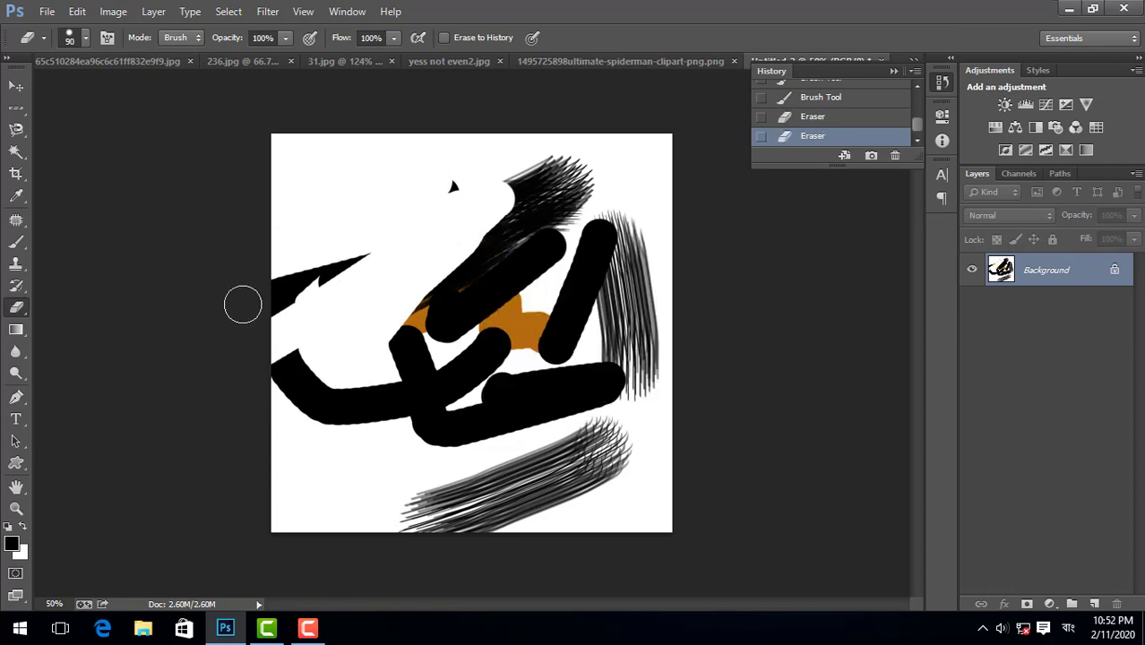
Step: Switch the Eraser to the fan bristle tip at 90 px and erase textured diagonal streaks through the remaining upper and left strokes
{"action": "right_click", "coordinate": [390, 261]}
{"action": "scroll", "coordinate": [538, 429], "scroll_direction": "down", "scroll_amount": 3}
{"action": "left_click", "coordinate": [497, 459]}
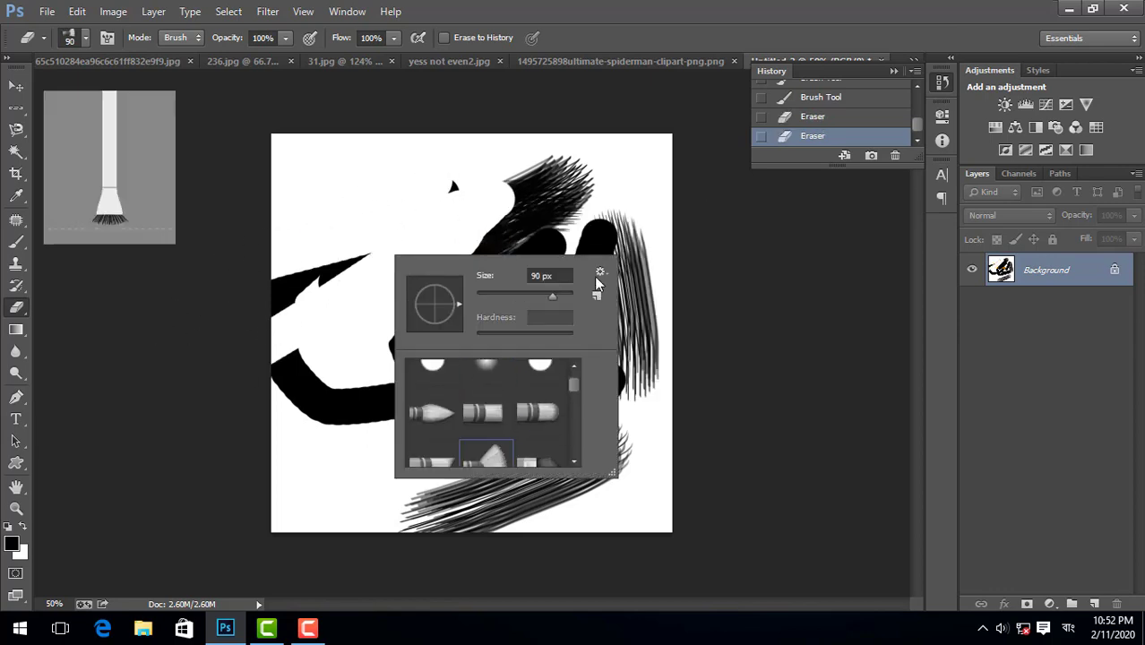
{"action": "mouse_move", "coordinate": [573, 224]}
{"action": "left_mouse_down"}
{"action": "mouse_move", "coordinate": [268, 458]}
{"action": "mouse_move", "coordinate": [564, 180]}
{"action": "mouse_move", "coordinate": [305, 394]}
{"action": "mouse_move", "coordinate": [563, 128]}
{"action": "mouse_move", "coordinate": [477, 135]}
{"action": "mouse_move", "coordinate": [14, 407]}
{"action": "left_mouse_up"}
Step: Remove the white background, the solid black strokes, the orange patch and part of the bristle strokes with the Magic Eraser at tolerance 32
{"action": "right_click", "coordinate": [21, 310]}
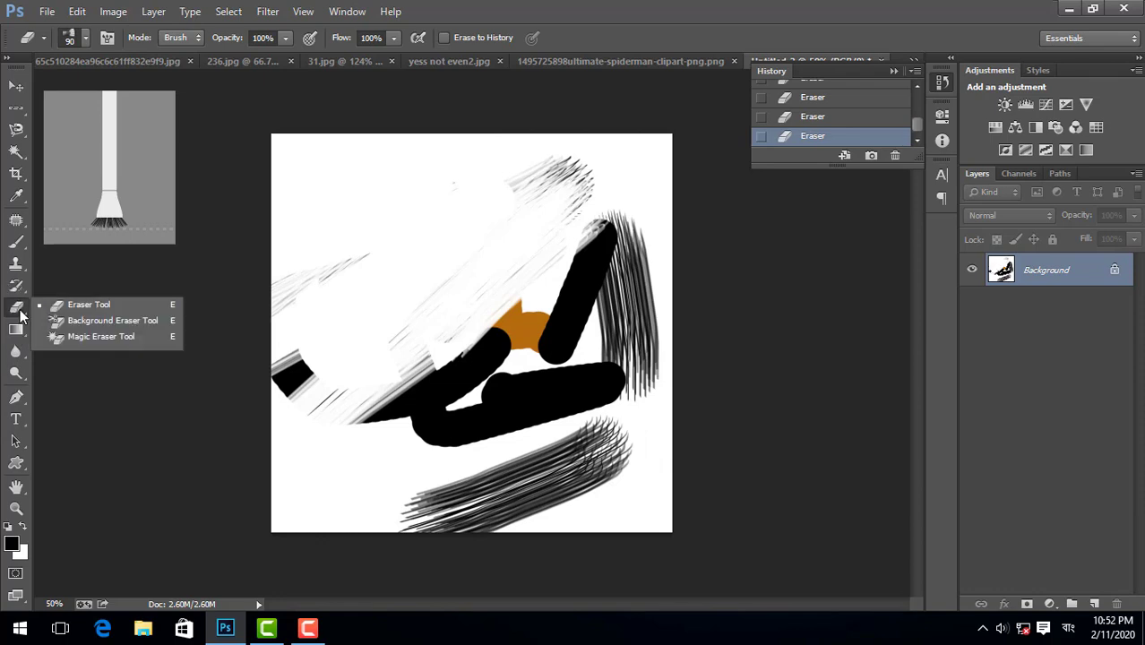
{"action": "left_click", "coordinate": [79, 342]}
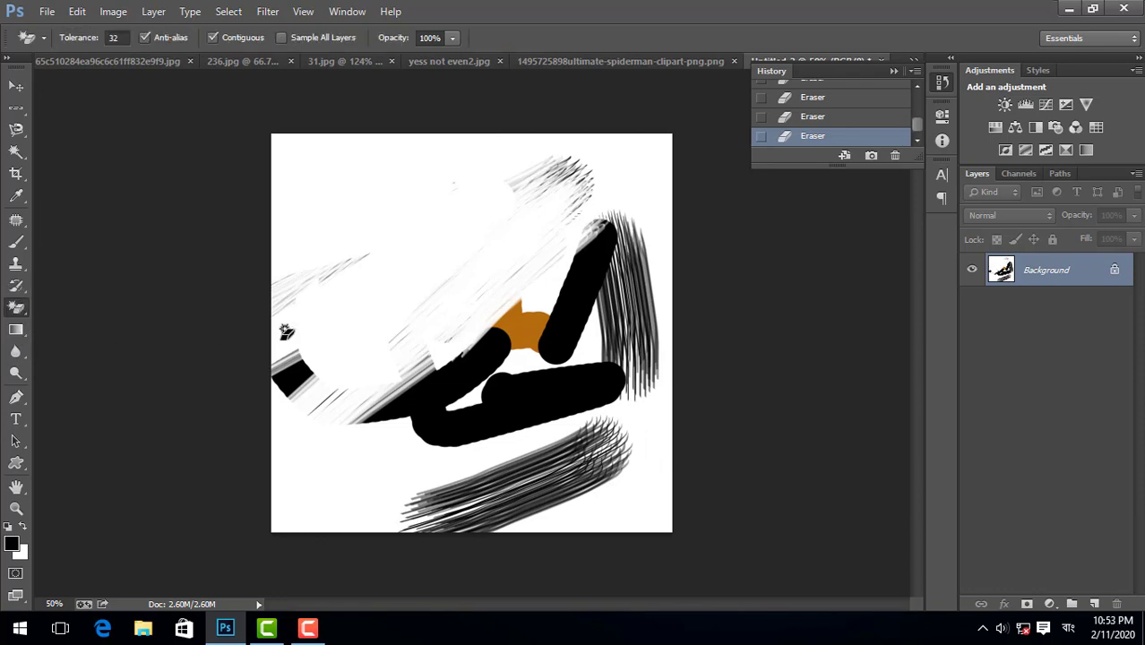
{"action": "left_click", "coordinate": [422, 260]}
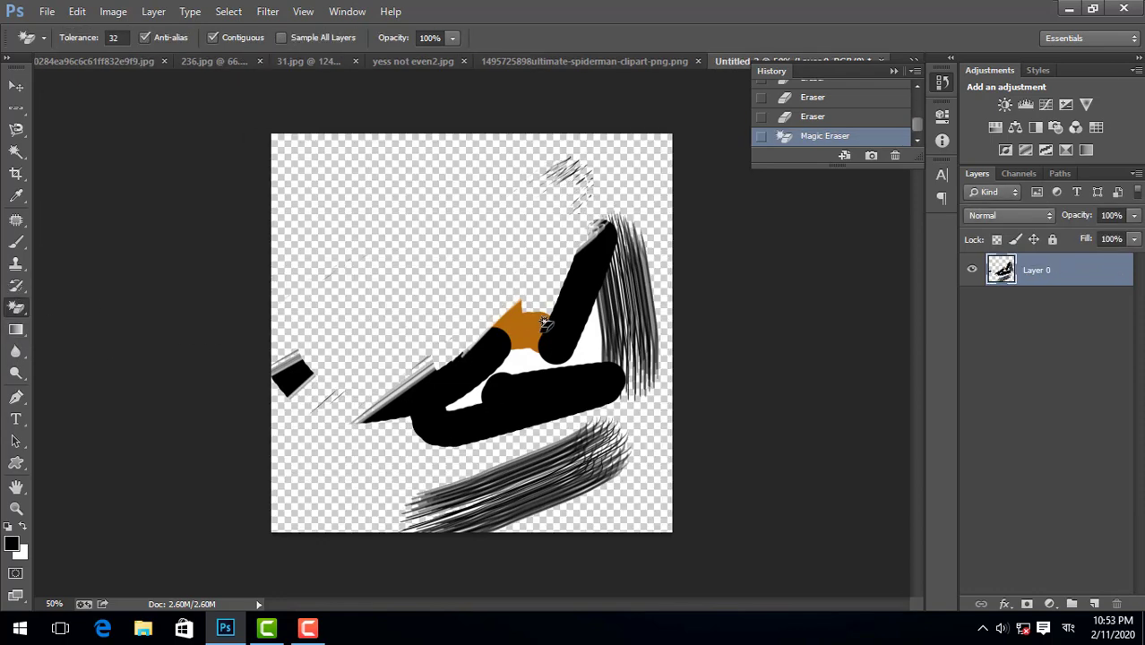
{"action": "left_click", "coordinate": [432, 463]}
{"action": "left_click", "coordinate": [533, 376]}
{"action": "left_click", "coordinate": [578, 309]}
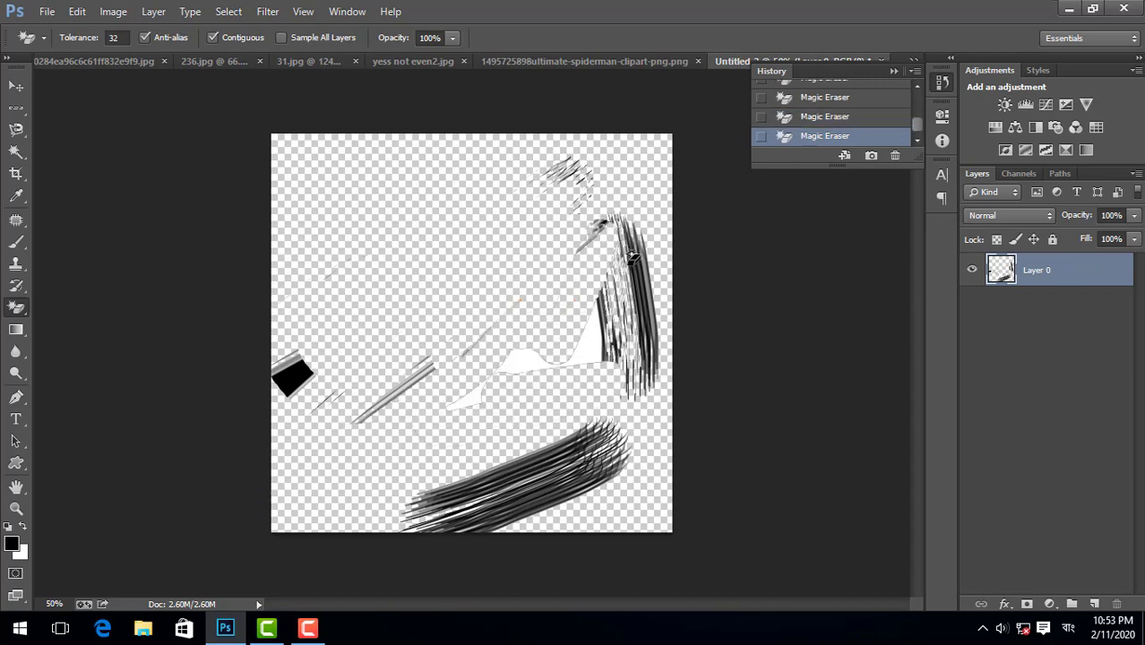
{"action": "left_click", "coordinate": [633, 259]}
Step: Revert the Untitled-2 document to its original blank snapshot in the history and switch back to the regular Eraser Tool
{"action": "scroll", "coordinate": [882, 116], "scroll_direction": "up", "scroll_amount": 10}
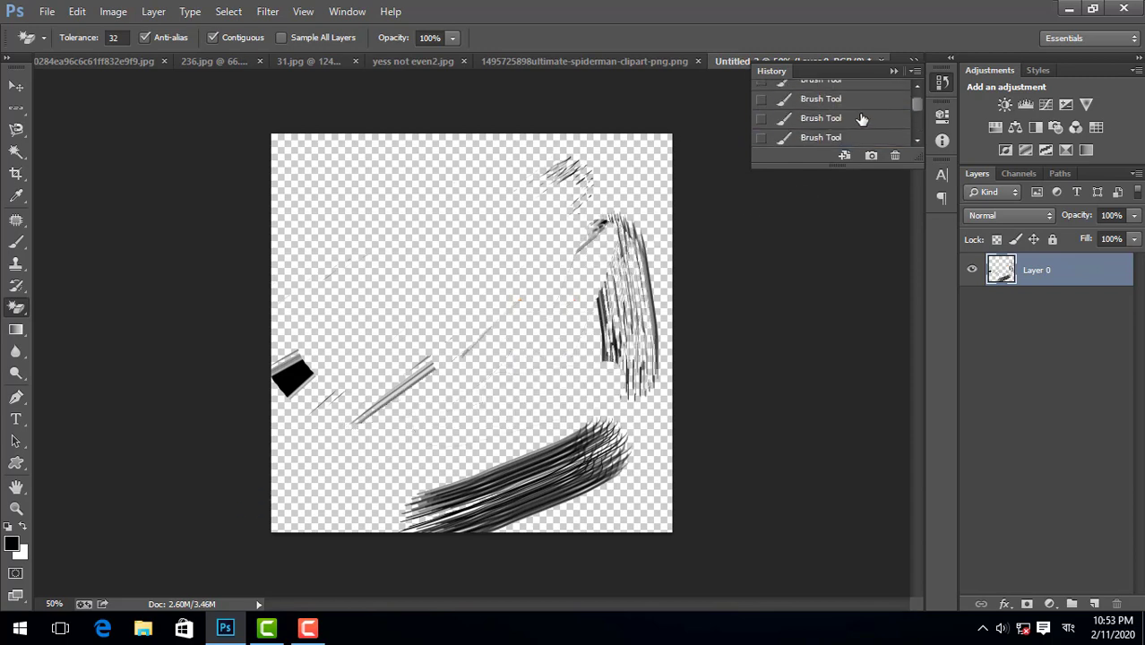
{"action": "left_click", "coordinate": [838, 96]}
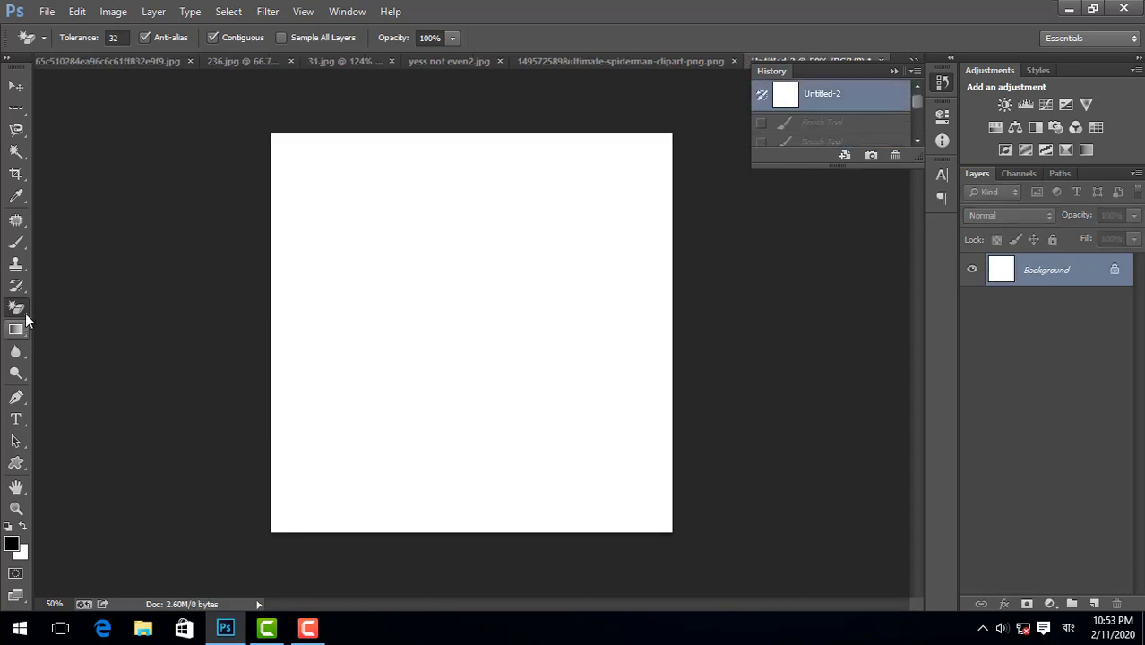
{"action": "left_click", "coordinate": [25, 311]}
{"action": "left_click", "coordinate": [46, 305]}
Step: Review the Gradient Tool and Blur Tool groups along with their variants
{"action": "left_click", "coordinate": [16, 332]}
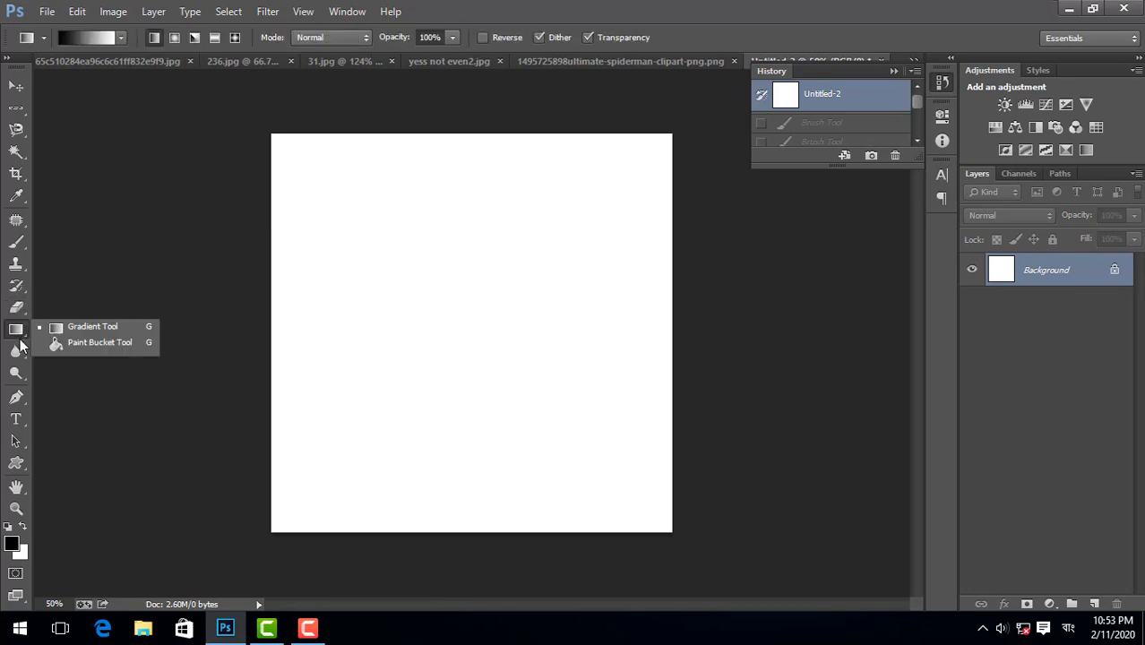
{"action": "left_click", "coordinate": [68, 330]}
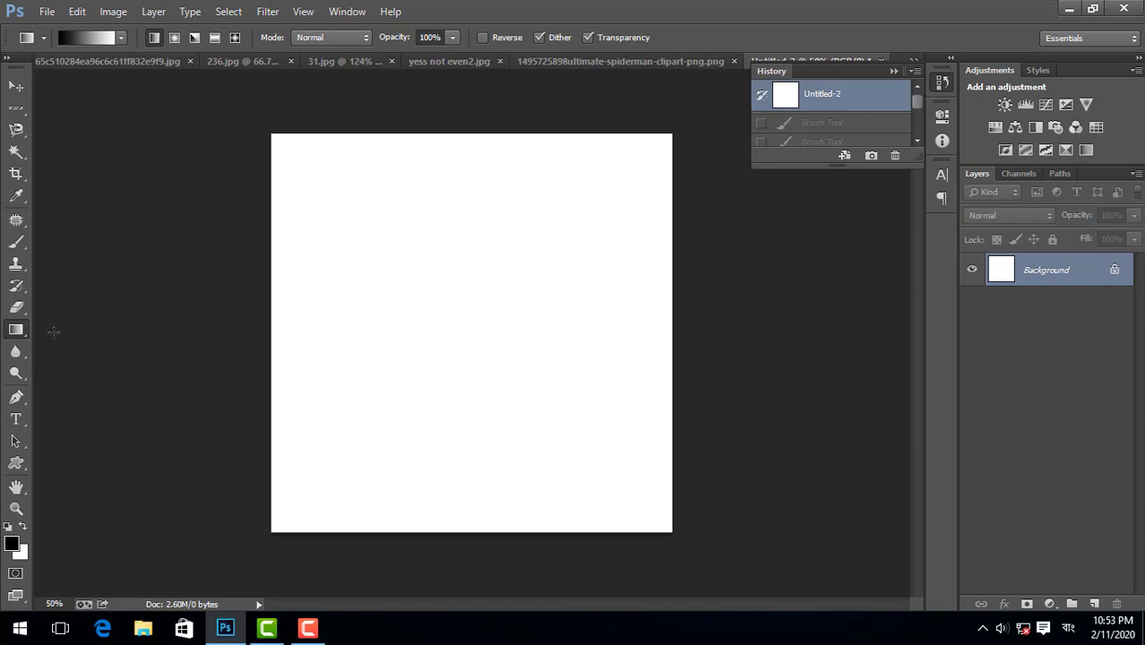
{"action": "left_click", "coordinate": [15, 355]}
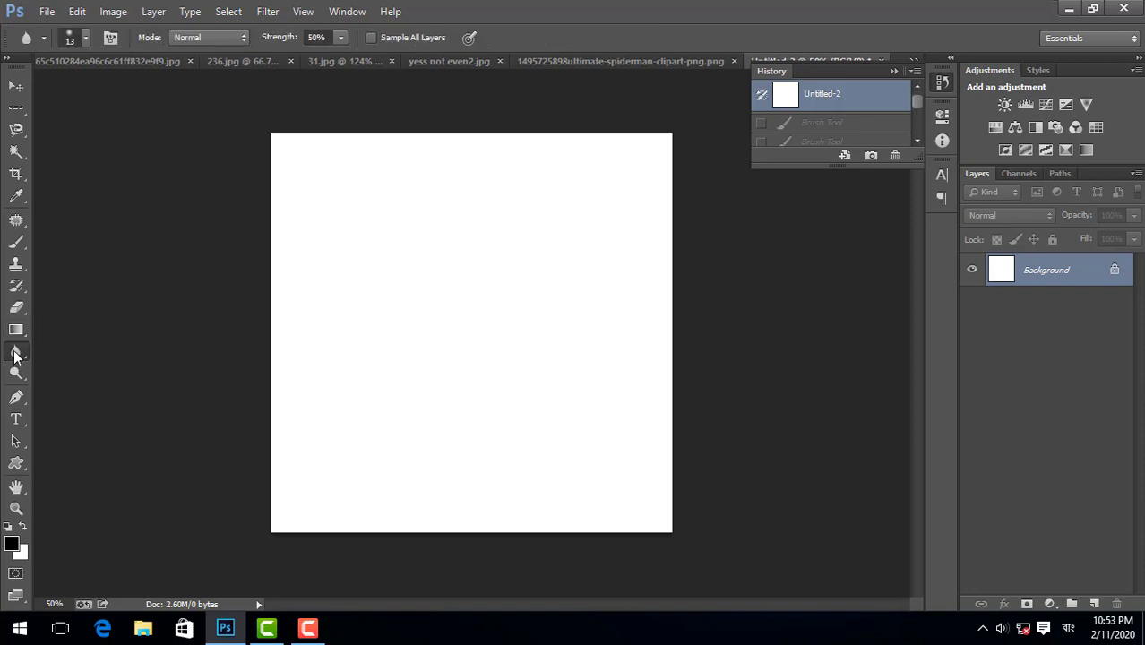
{"action": "right_click", "coordinate": [18, 356]}
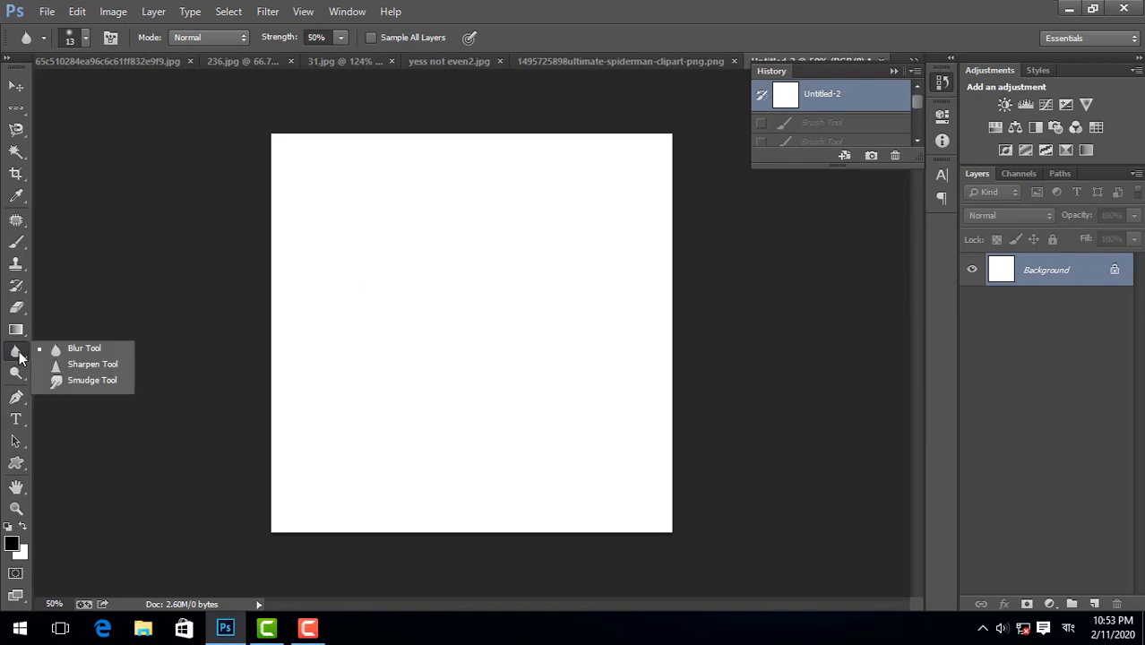
{"action": "left_click", "coordinate": [46, 10]}
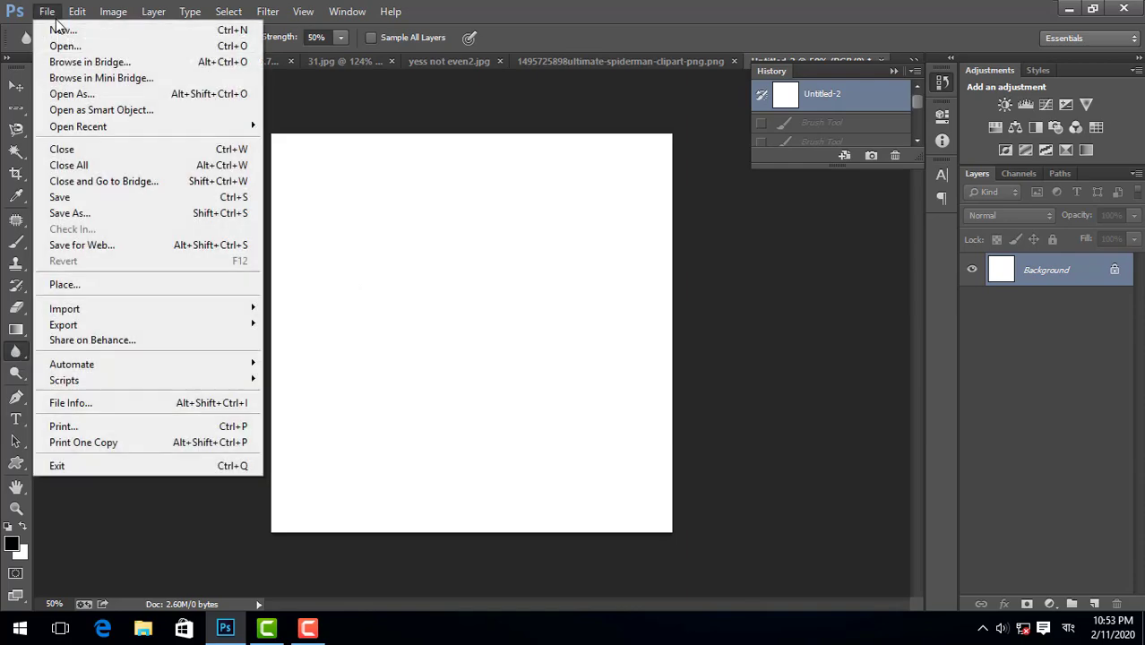
{"action": "left_click", "coordinate": [67, 49]}
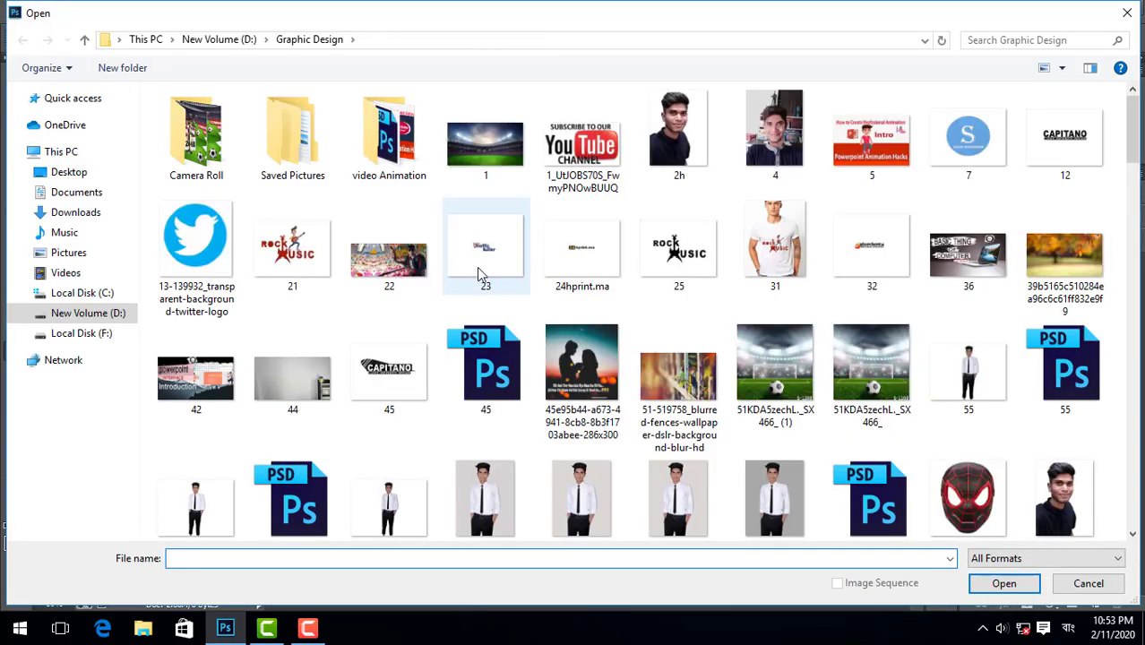
{"action": "scroll", "coordinate": [523, 314], "scroll_direction": "down", "scroll_amount": 10}
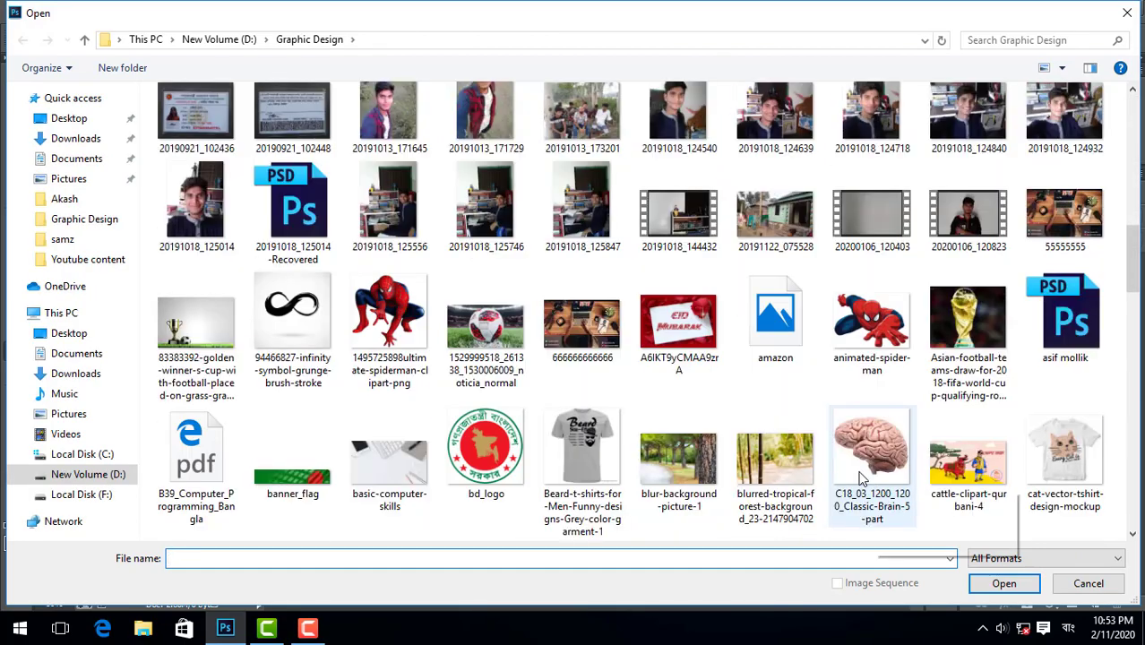
{"action": "double_click", "coordinate": [502, 339]}
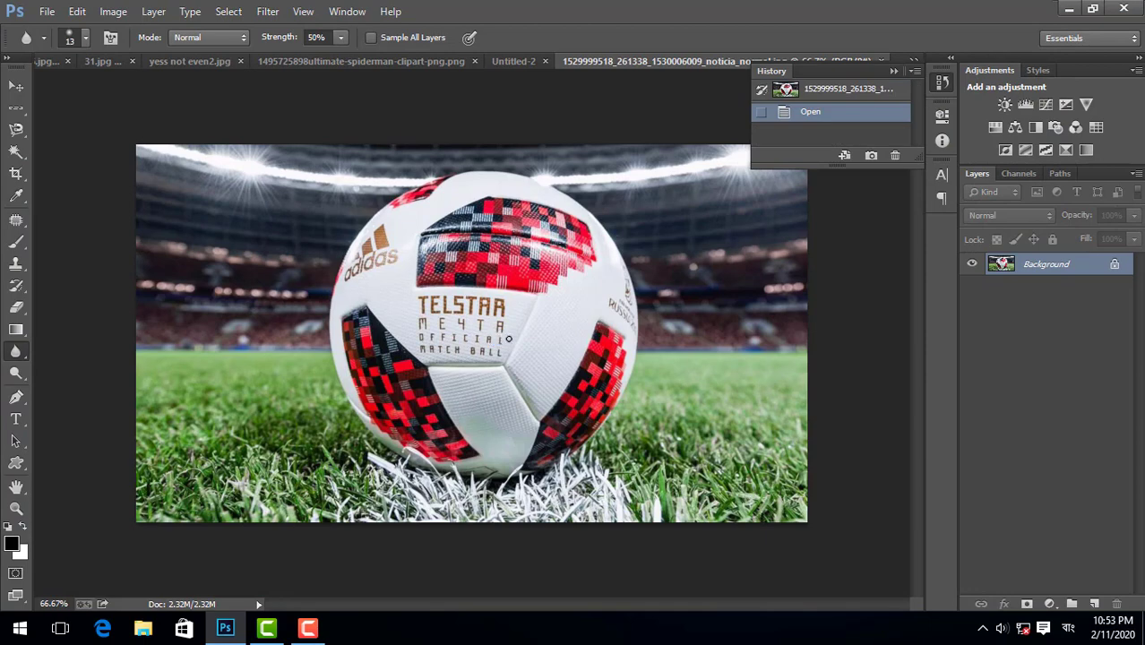
{"action": "scroll", "coordinate": [351, 283], "scroll_direction": "up", "scroll_amount": 1}
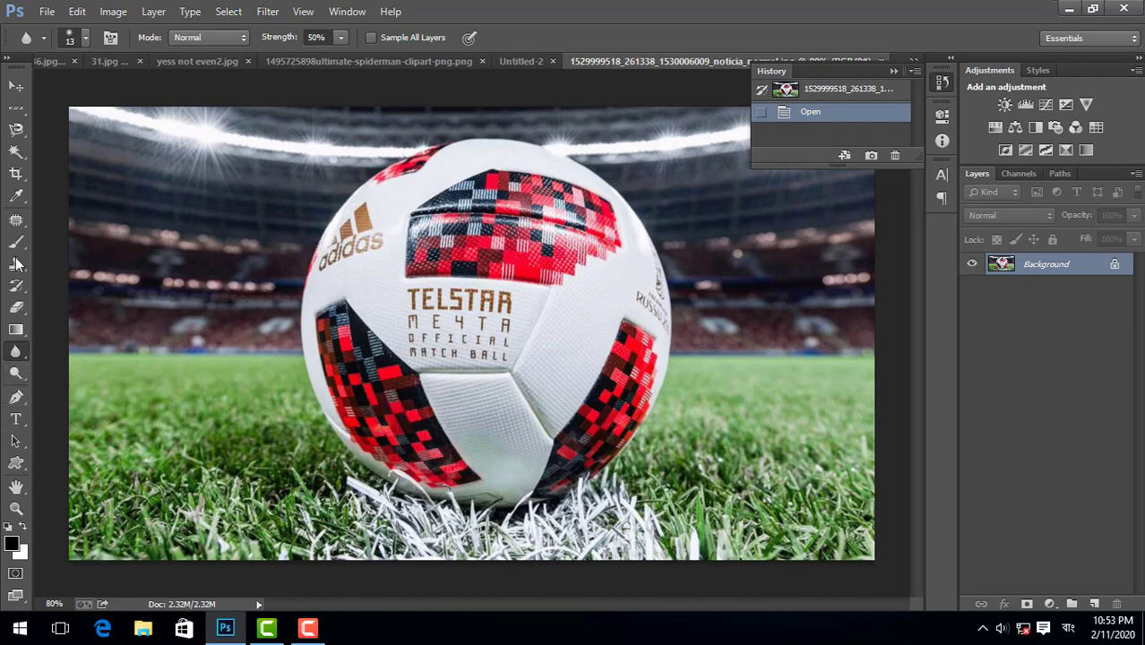
Step: Try selecting the dark stadium stands beside the ball with the Magic Wand at tolerance 32, and clear the selection
{"action": "left_click", "coordinate": [16, 152]}
{"action": "left_click", "coordinate": [282, 205]}
{"action": "left_click", "coordinate": [291, 204], "text": "shift"}
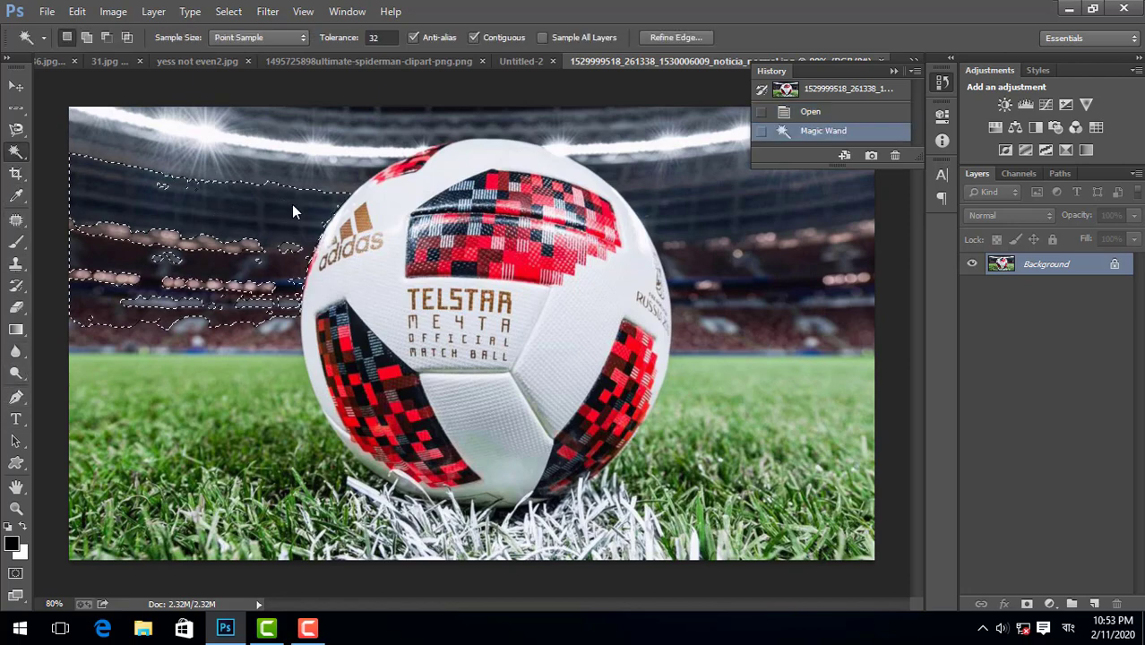
{"action": "key", "text": "ctrl+d"}
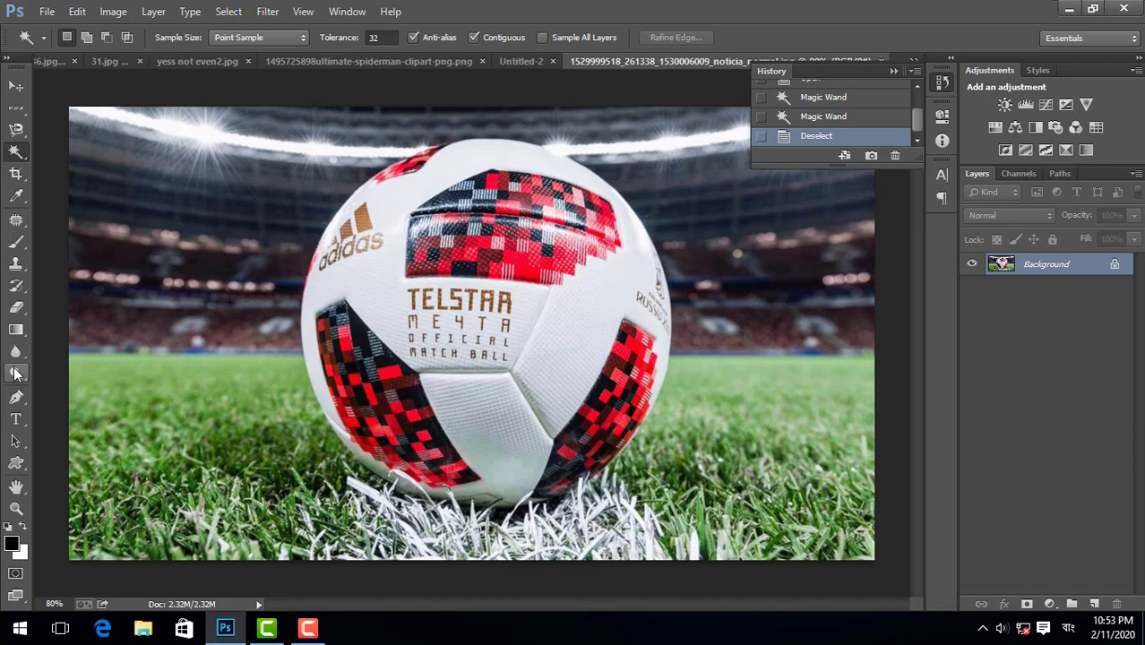
Step: Blur the ball's upper pattern and lettering using the Blur Tool with a soft 198 px tip at 50% strength
{"action": "left_click", "coordinate": [16, 351]}
{"action": "right_click", "coordinate": [16, 351]}
{"action": "left_click", "coordinate": [74, 352]}
{"action": "right_click", "coordinate": [254, 257]}
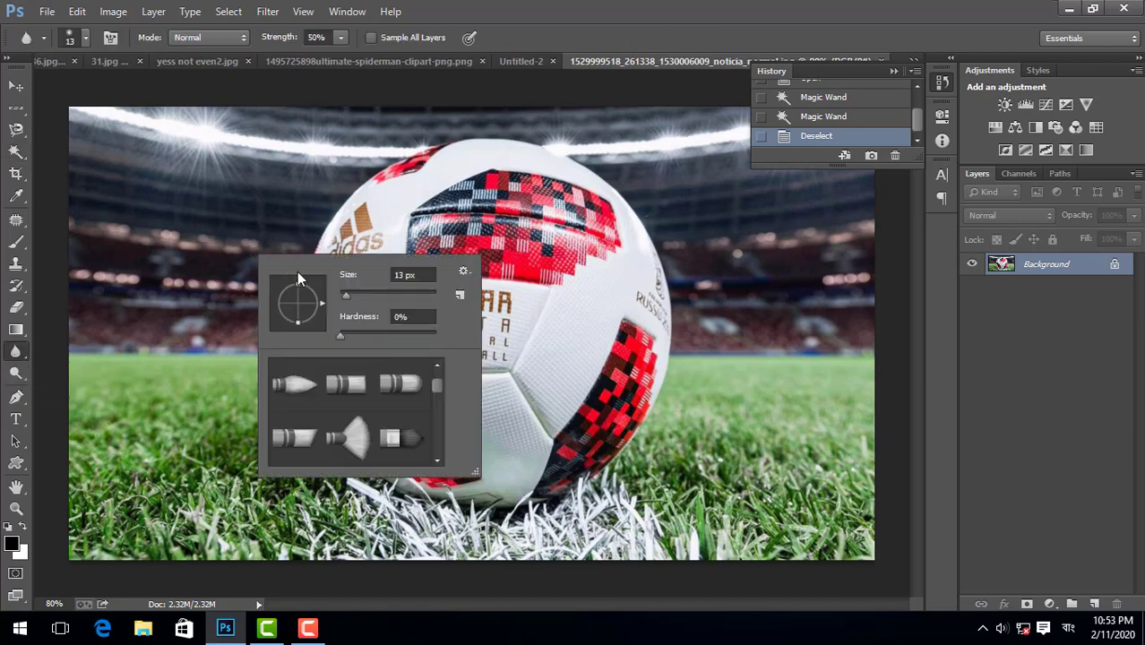
{"action": "left_click", "coordinate": [411, 294]}
{"action": "key", "text": "Return"}
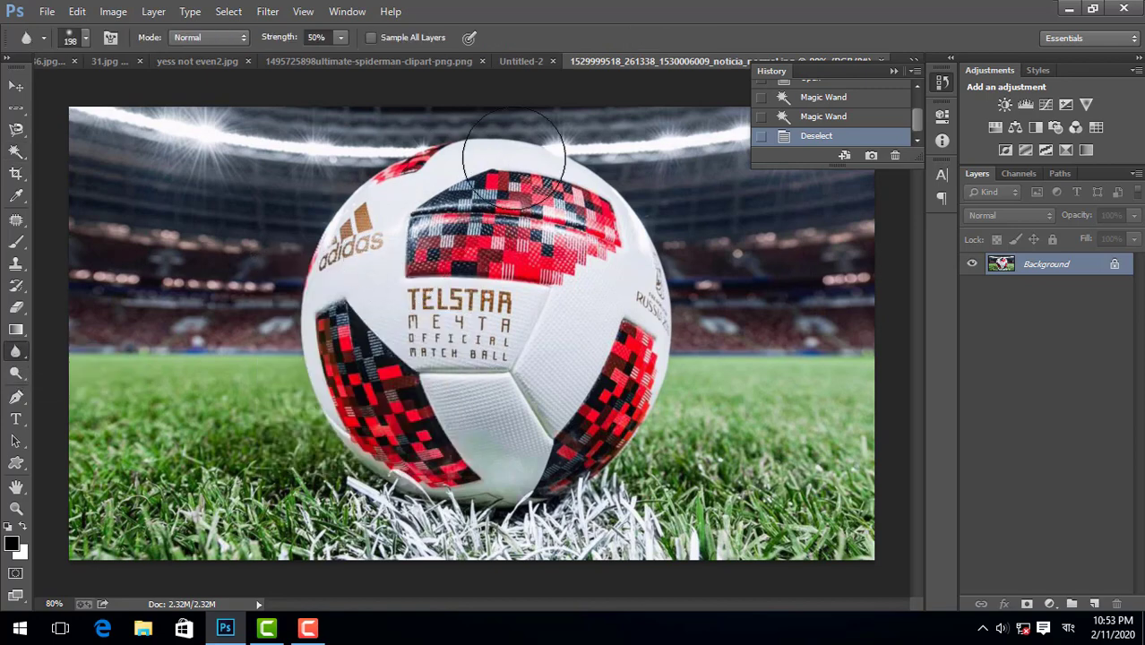
{"action": "mouse_move", "coordinate": [309, 323]}
{"action": "left_mouse_down"}
{"action": "mouse_move", "coordinate": [430, 246]}
{"action": "mouse_move", "coordinate": [453, 244]}
{"action": "mouse_move", "coordinate": [454, 317]}
{"action": "mouse_move", "coordinate": [565, 264]}
{"action": "mouse_move", "coordinate": [499, 387]}
{"action": "mouse_move", "coordinate": [558, 299]}
{"action": "left_mouse_up"}
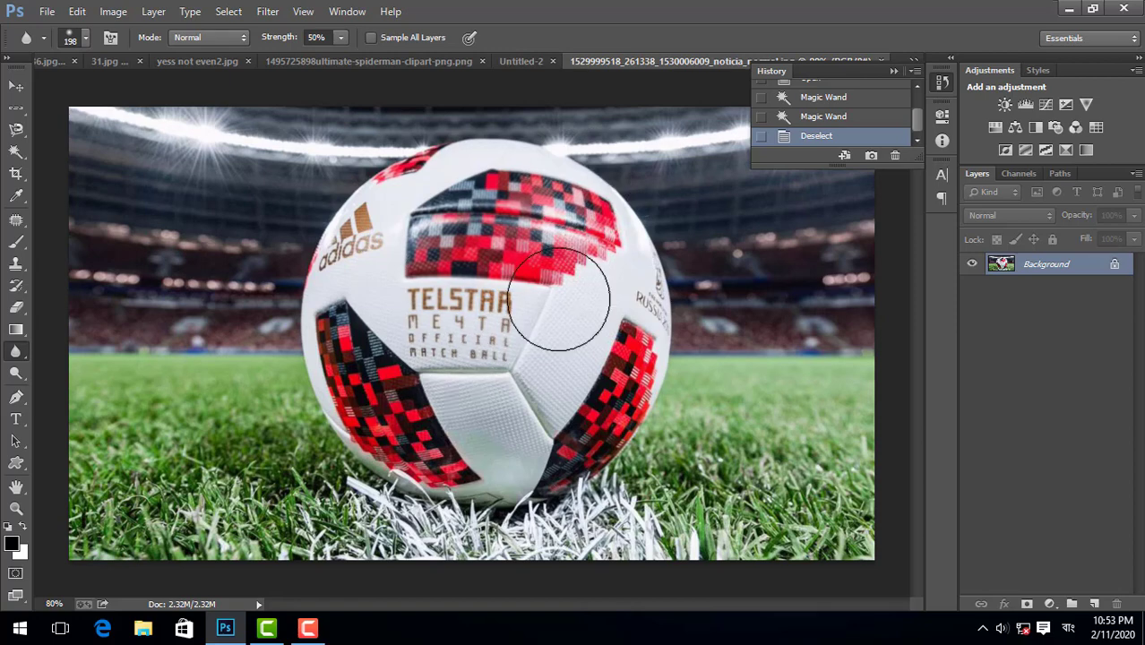
Step: Set the Blur tip to 4605 px with 99% hardness and raise the tool's strength to 100%
{"action": "right_click", "coordinate": [627, 214]}
{"action": "left_click", "coordinate": [810, 233]}
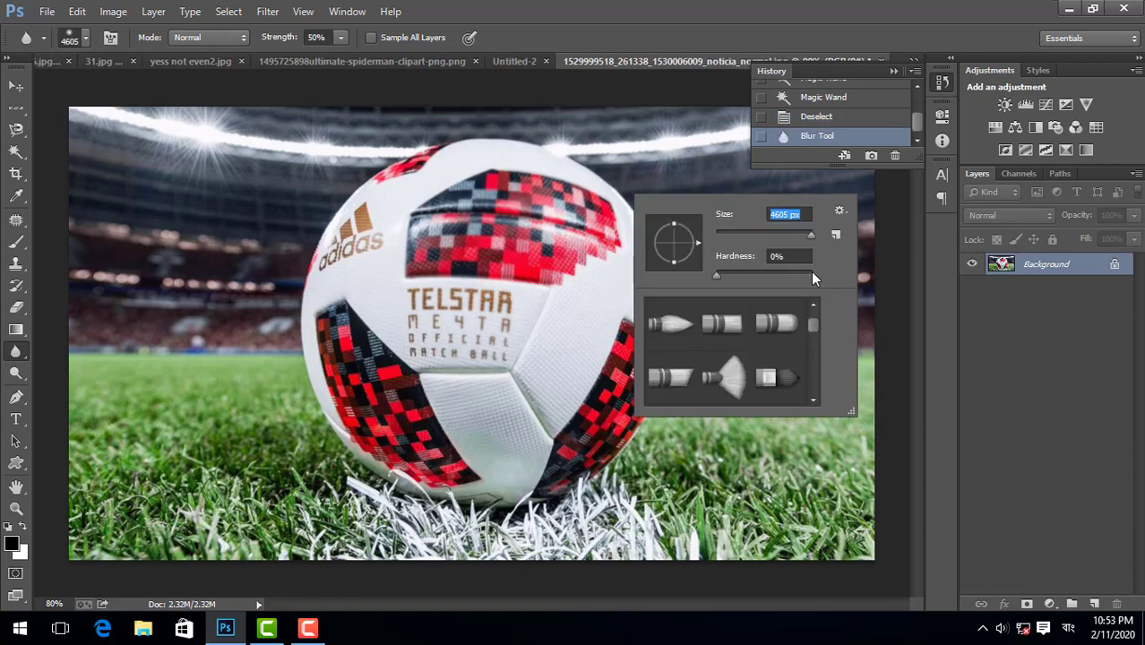
{"action": "left_click", "coordinate": [810, 272]}
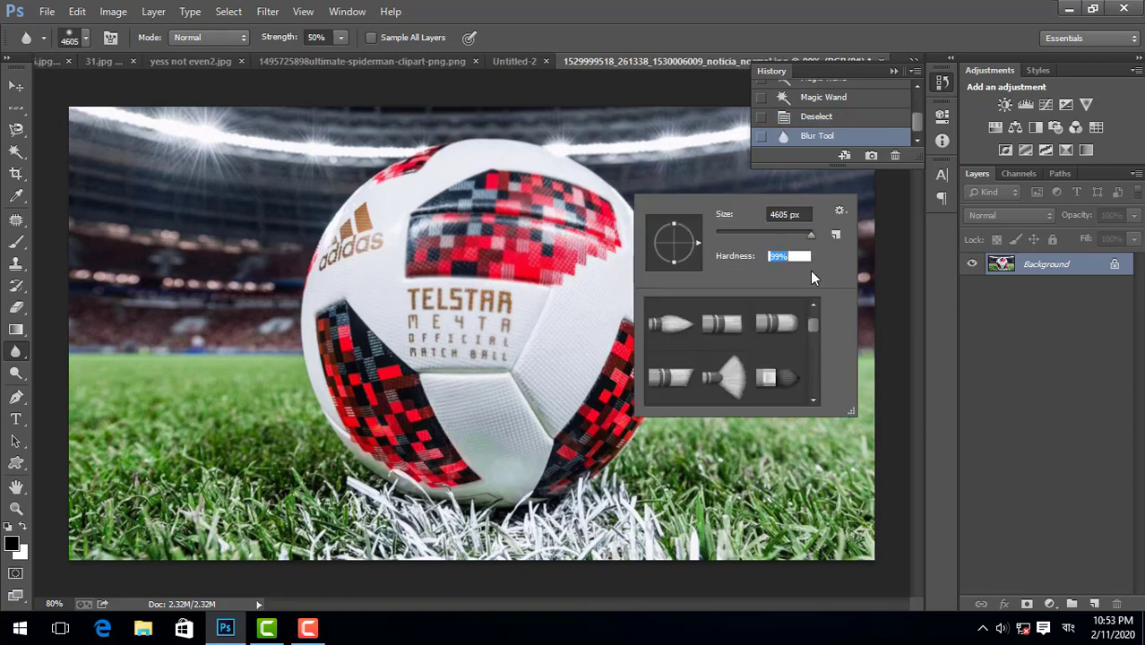
{"action": "left_click", "coordinate": [340, 38]}
{"action": "left_click_drag", "start_coordinate": [364, 50], "coordinate": [394, 55]}
{"action": "right_click", "coordinate": [537, 208]}
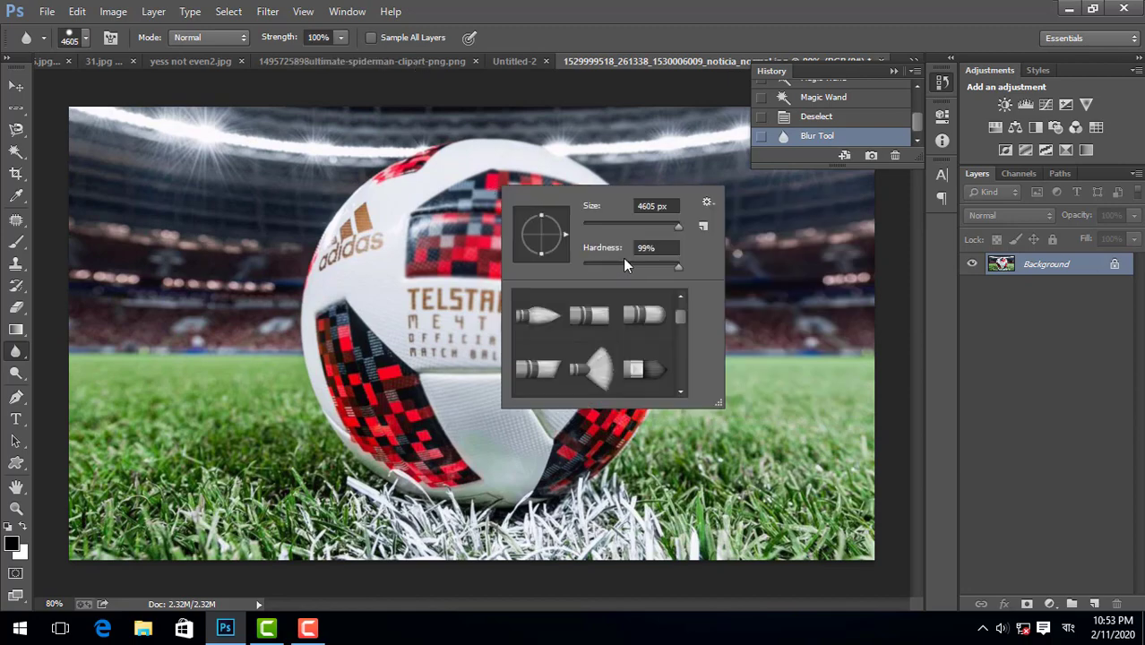
{"action": "left_click", "coordinate": [481, 222]}
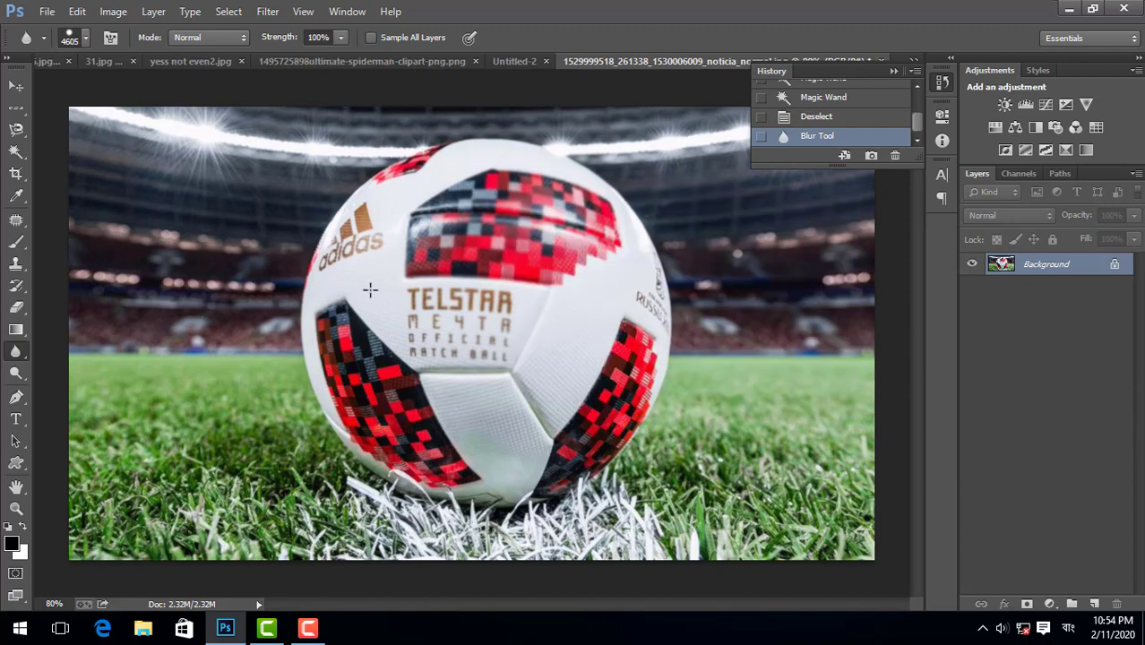
Step: Blur the whole football photo with two strokes of the oversized 4605 px tip
{"action": "left_click_drag", "start_coordinate": [370, 289], "coordinate": [398, 261]}
{"action": "scroll", "coordinate": [468, 240], "scroll_direction": "down", "scroll_amount": 3}
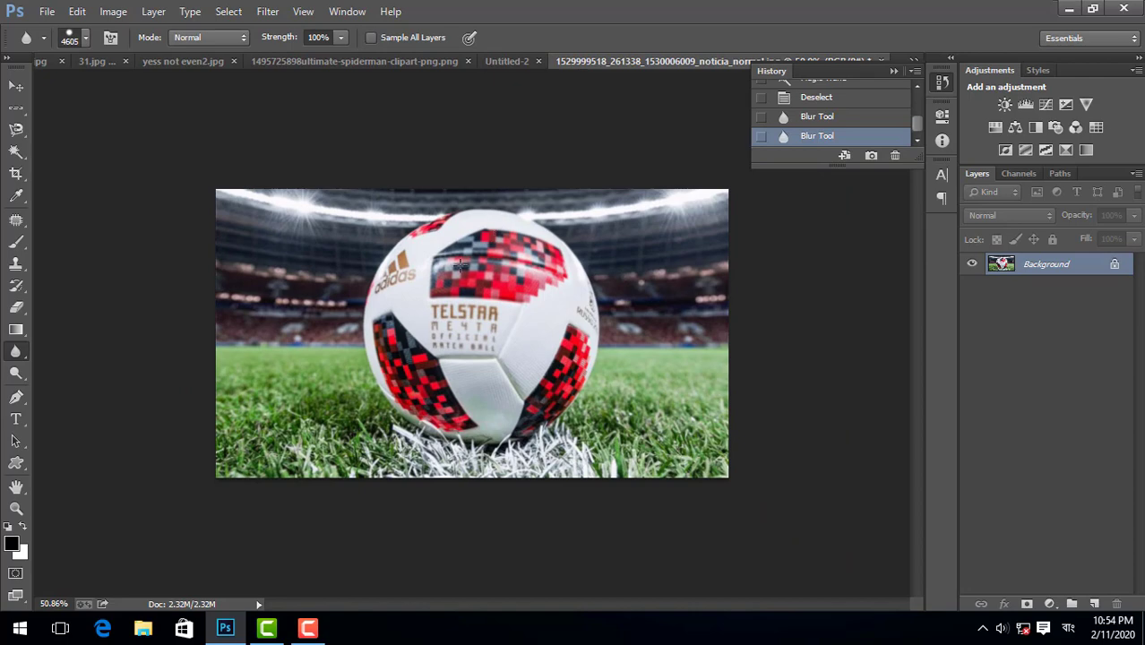
{"action": "left_click_drag", "start_coordinate": [407, 417], "coordinate": [476, 360]}
Step: Switch the Blur Tool to a hard round 114 px tip and blur the ball's upper pattern, adidas logo and adjacent edge
{"action": "right_click", "coordinate": [493, 319]}
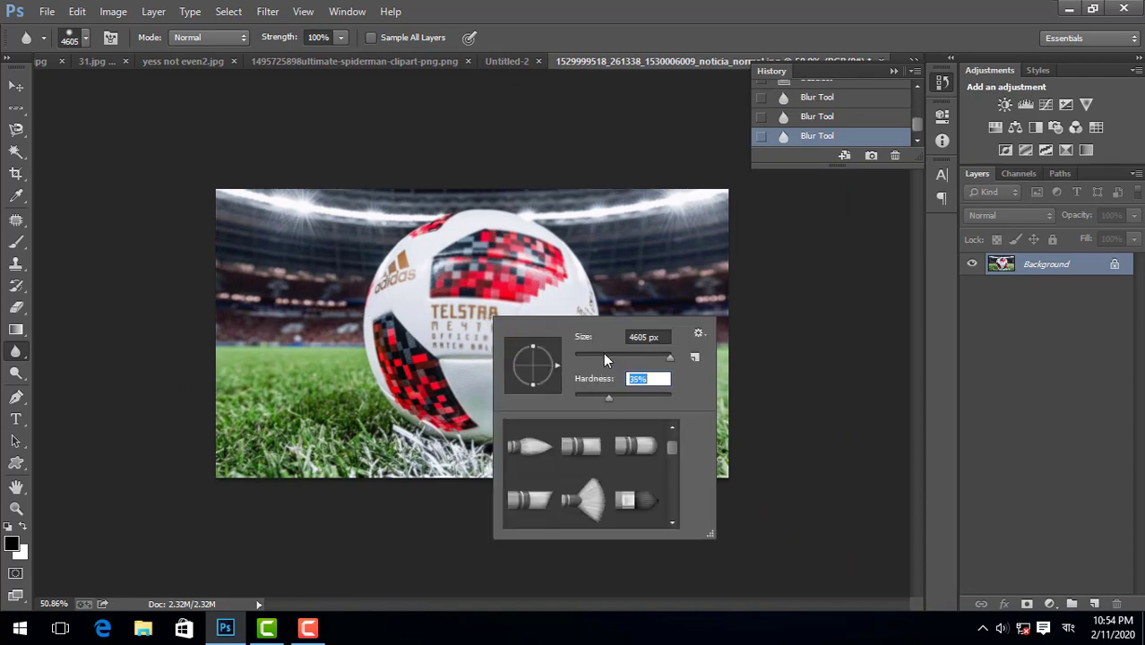
{"action": "left_click", "coordinate": [625, 358]}
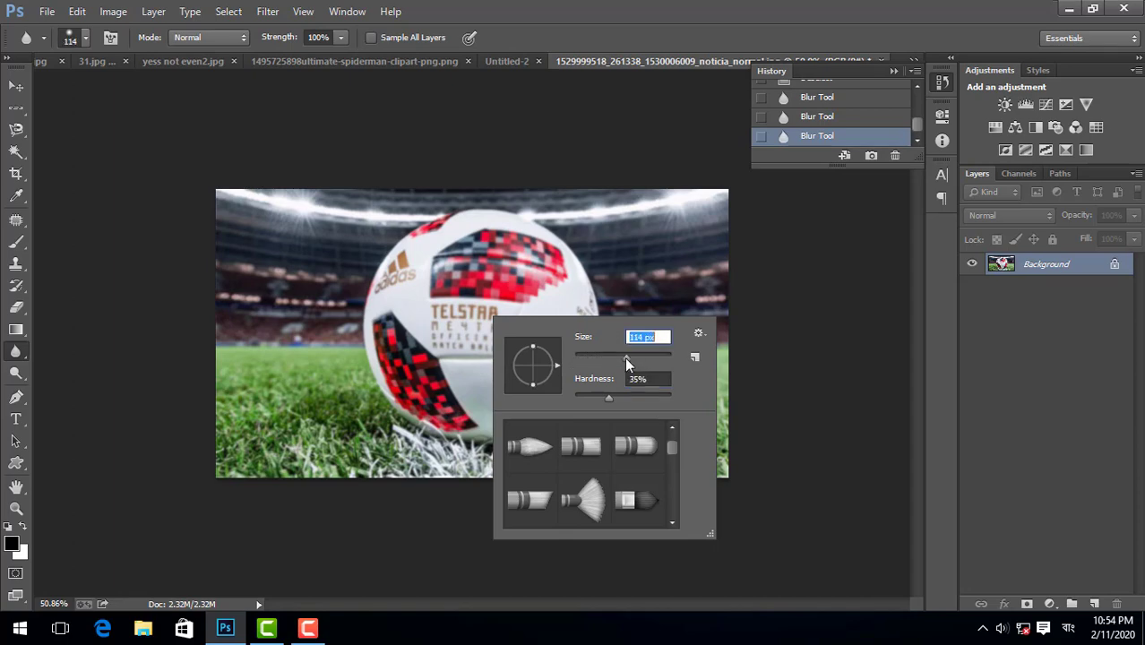
{"action": "scroll", "coordinate": [590, 444], "scroll_direction": "up", "scroll_amount": 5}
{"action": "left_click", "coordinate": [584, 448]}
{"action": "key", "text": "Return"}
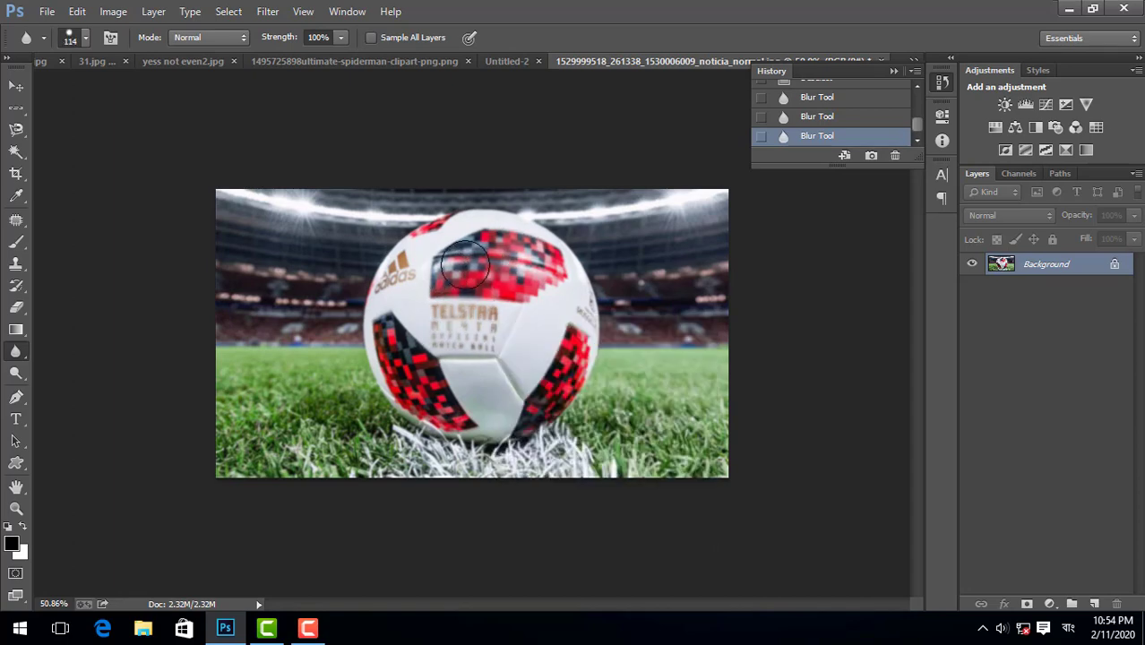
{"action": "mouse_move", "coordinate": [465, 264]}
{"action": "left_mouse_down"}
{"action": "mouse_move", "coordinate": [397, 281]}
{"action": "mouse_move", "coordinate": [405, 286]}
{"action": "mouse_move", "coordinate": [408, 240]}
{"action": "left_mouse_up"}
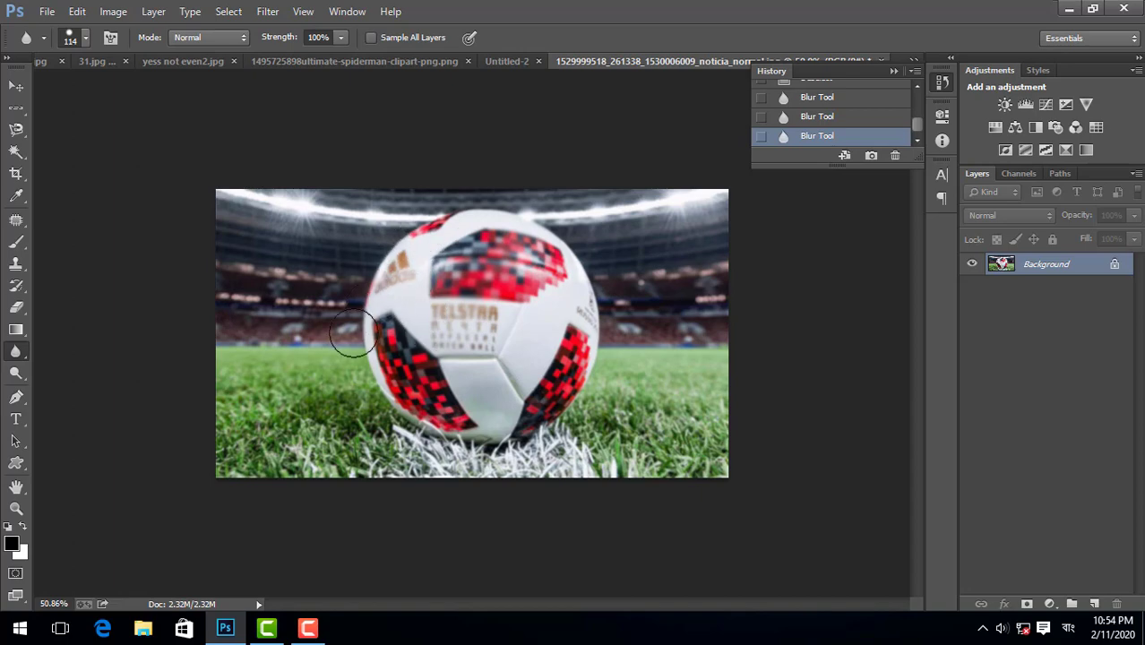
{"action": "mouse_move", "coordinate": [352, 335]}
{"action": "left_mouse_down"}
{"action": "mouse_move", "coordinate": [417, 243]}
{"action": "mouse_move", "coordinate": [378, 281]}
{"action": "mouse_move", "coordinate": [374, 300]}
{"action": "mouse_move", "coordinate": [418, 264]}
{"action": "mouse_move", "coordinate": [373, 376]}
{"action": "left_mouse_up"}
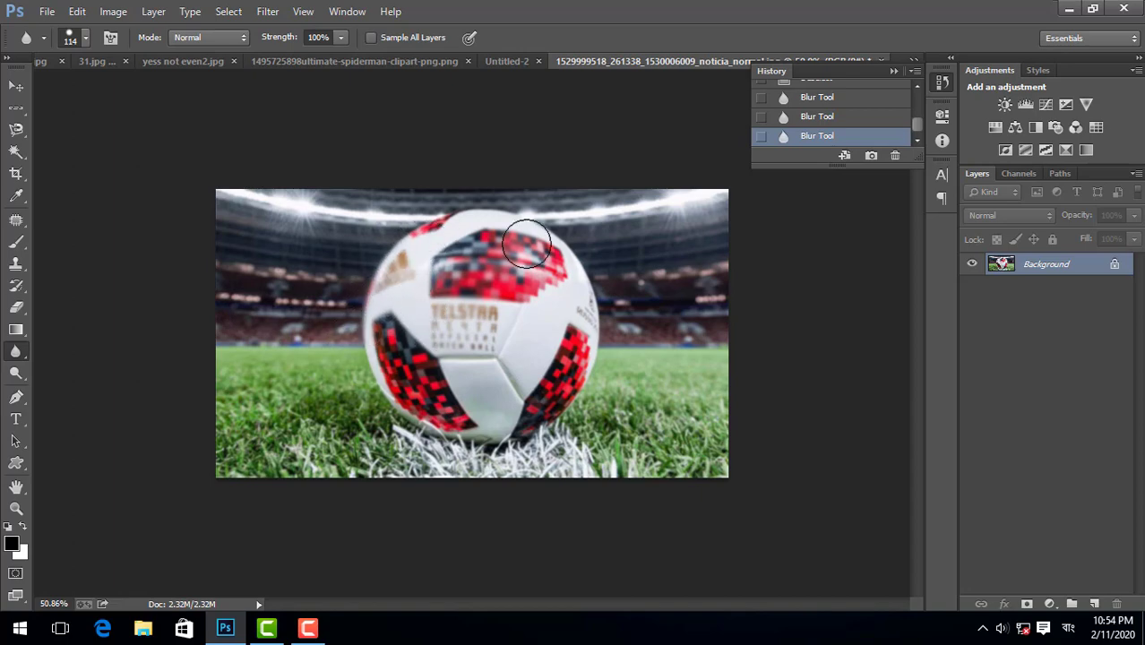
Step: Try the Blur tip at 3026 px and reduce its size to 97 px
{"action": "right_click", "coordinate": [526, 242]}
{"action": "key", "text": "Return"}
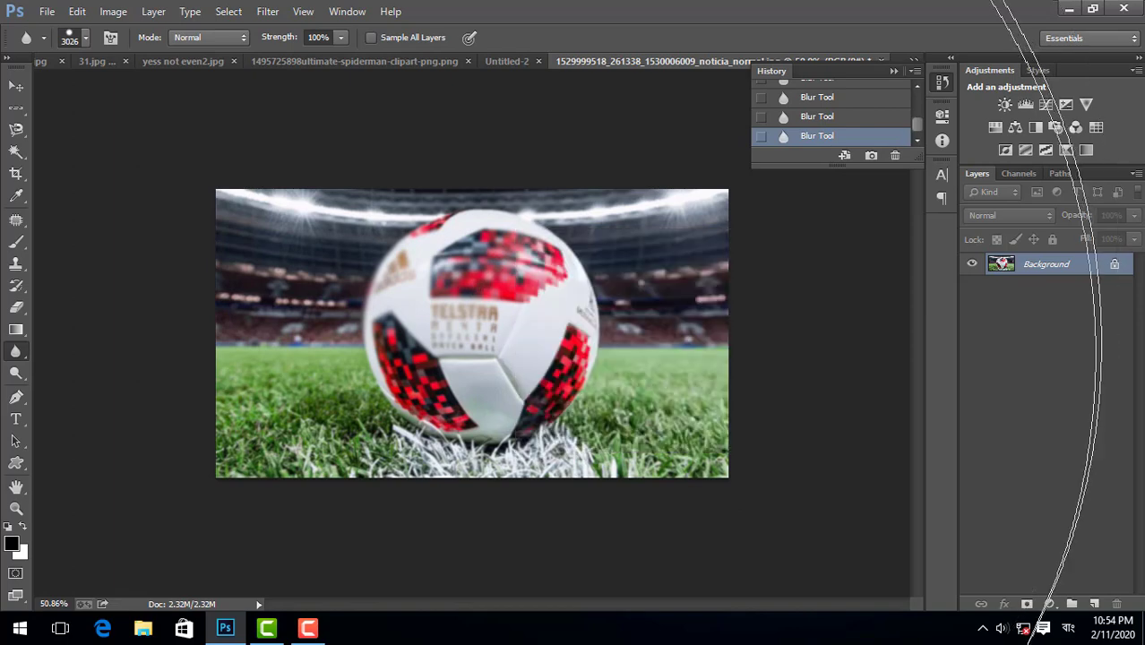
{"action": "right_click", "coordinate": [469, 269]}
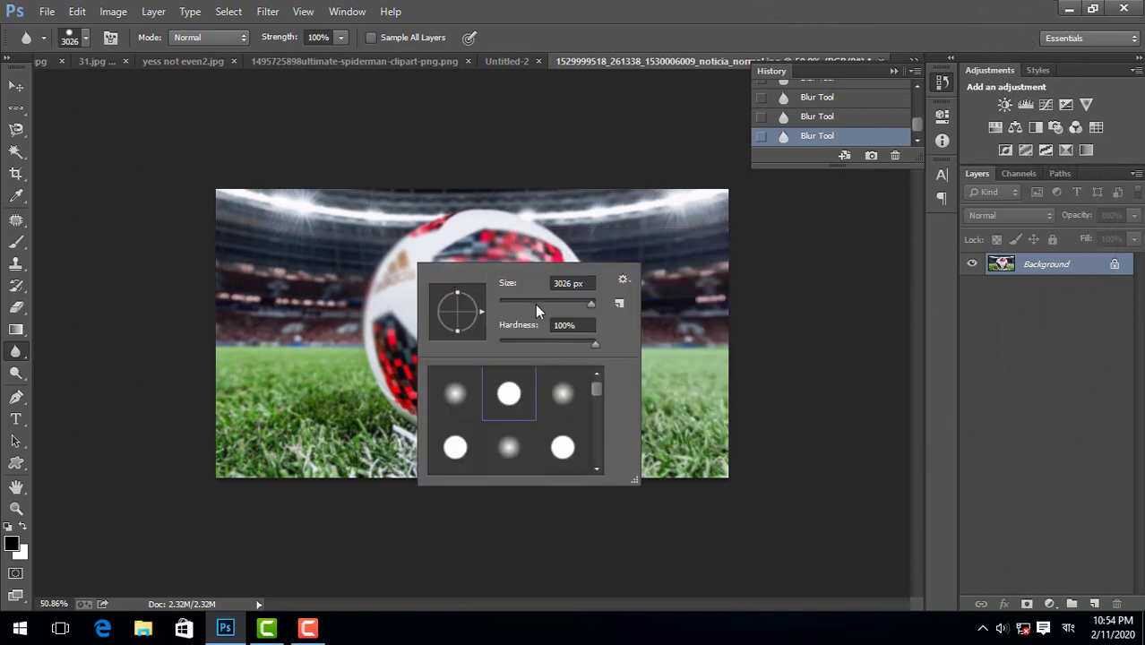
{"action": "key", "text": "Return"}
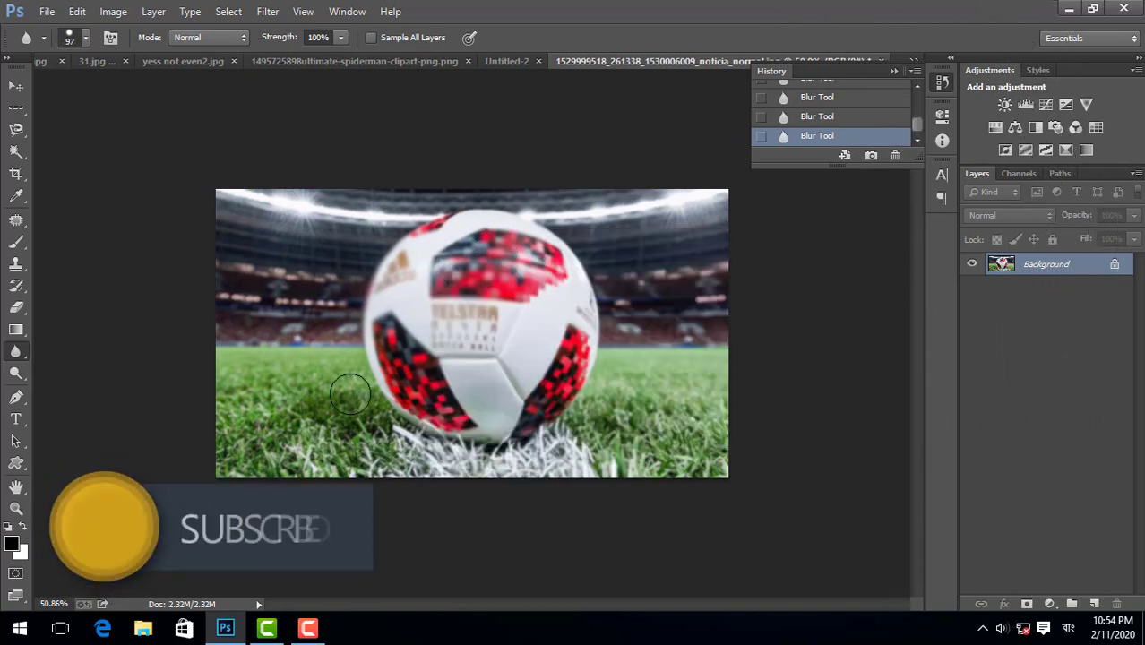
Step: Switch to the Sharpen Tool and sharpen a spot on the blurred ball with the 13 px tip at 50% strength
{"action": "right_click", "coordinate": [16, 351]}
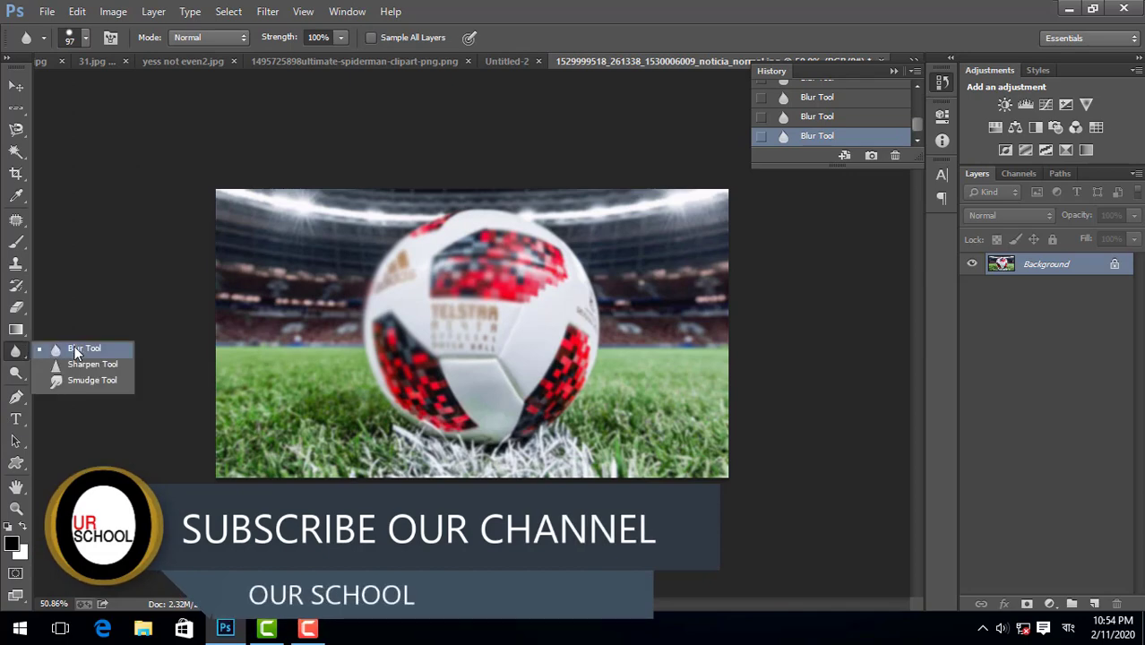
{"action": "left_click", "coordinate": [41, 352]}
{"action": "right_click", "coordinate": [9, 354]}
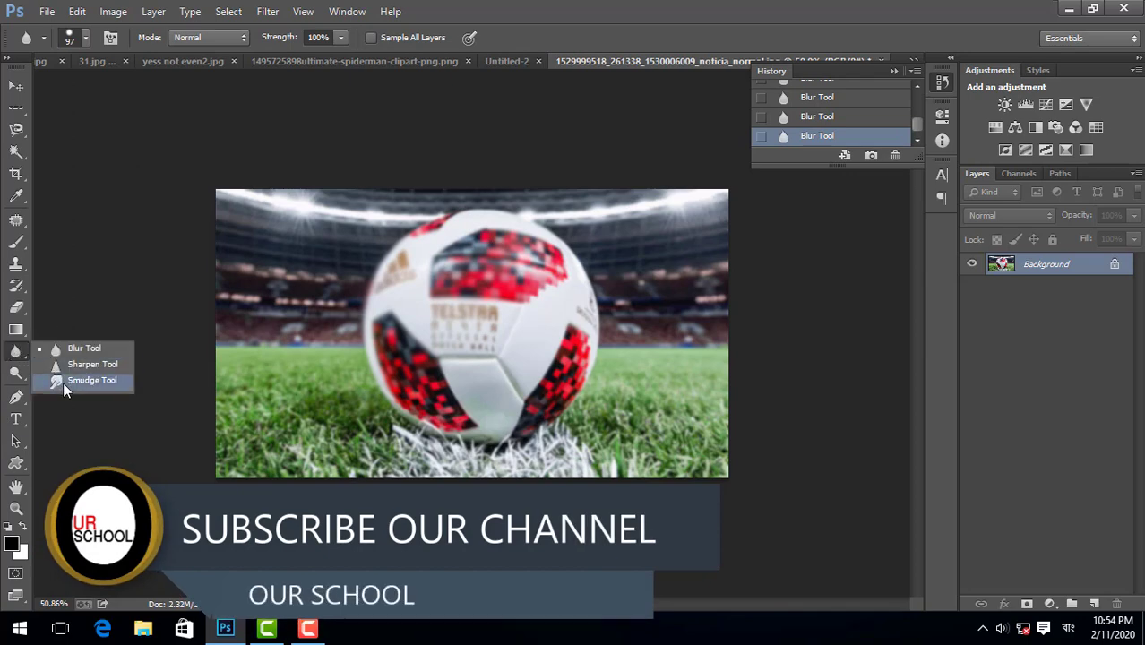
{"action": "left_click", "coordinate": [62, 368]}
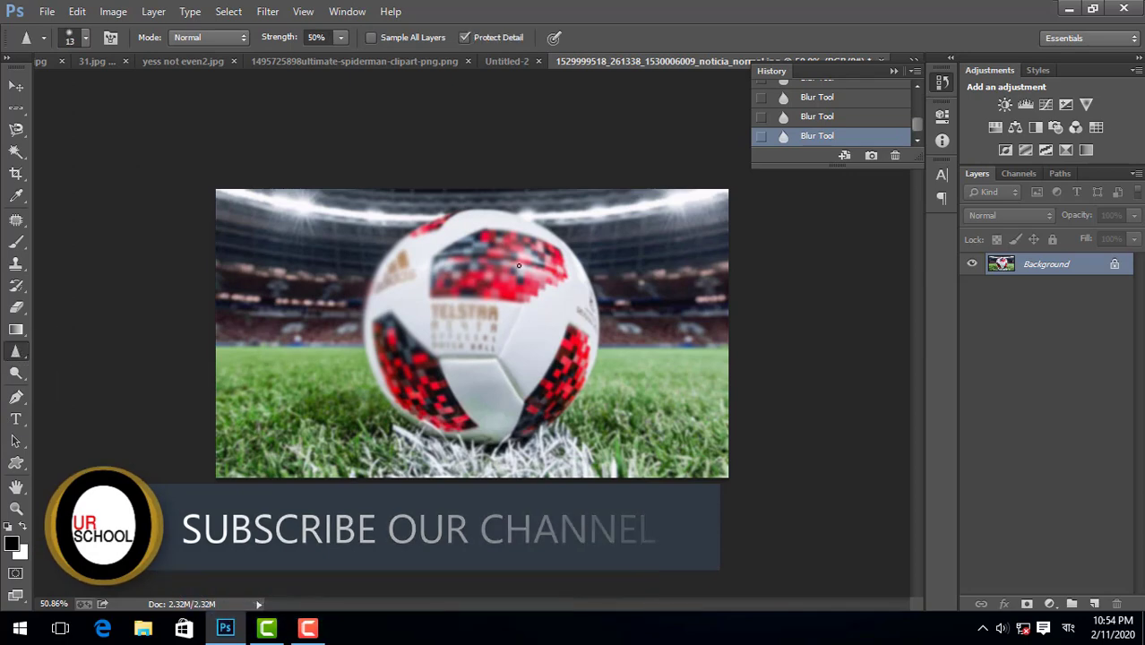
{"action": "left_click", "coordinate": [524, 325]}
{"action": "key", "text": "ctrl+z"}
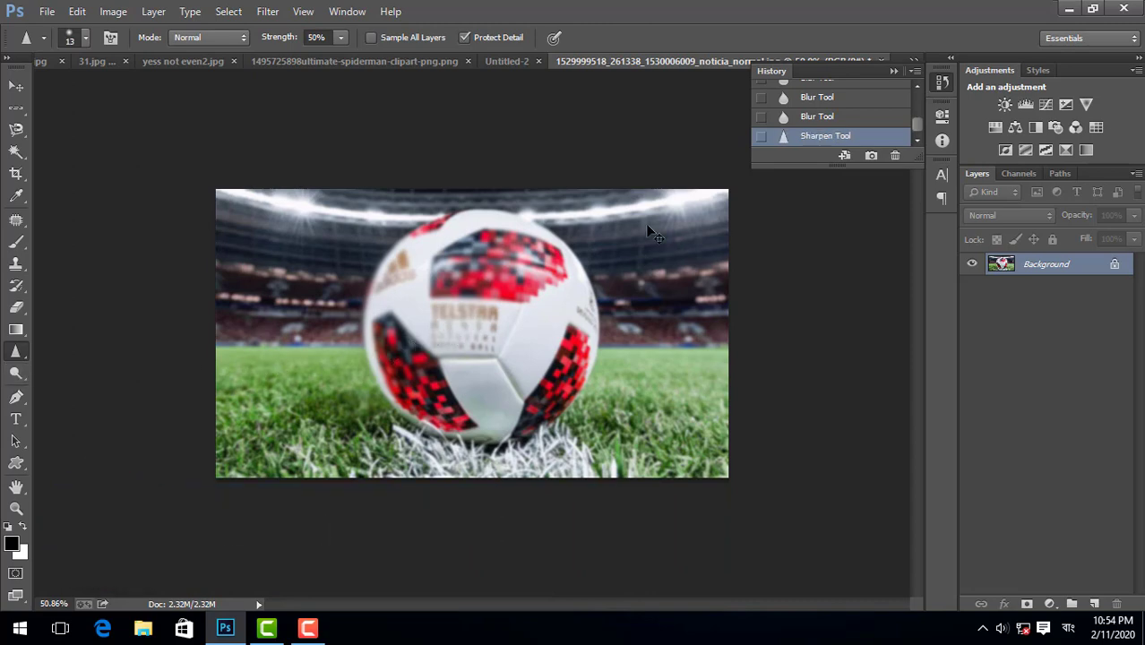
Step: Revert the football photo to its opening snapshot and activate the Smudge Tool
{"action": "scroll", "coordinate": [820, 92], "scroll_direction": "up", "scroll_amount": 1}
{"action": "left_click", "coordinate": [820, 91]}
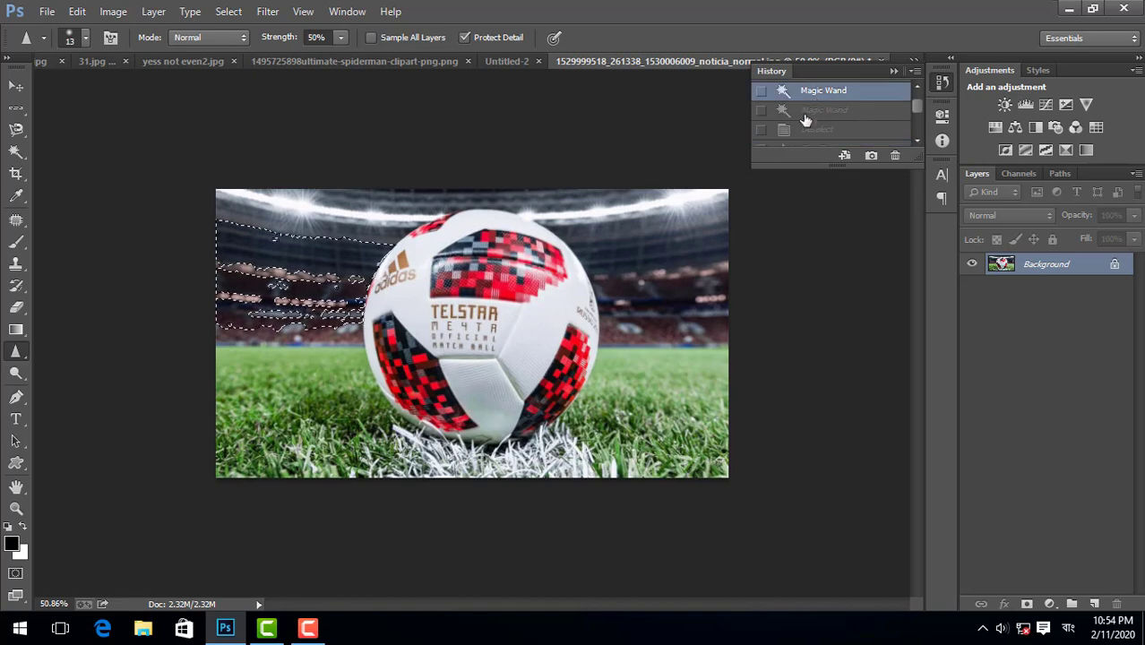
{"action": "left_click", "coordinate": [812, 110]}
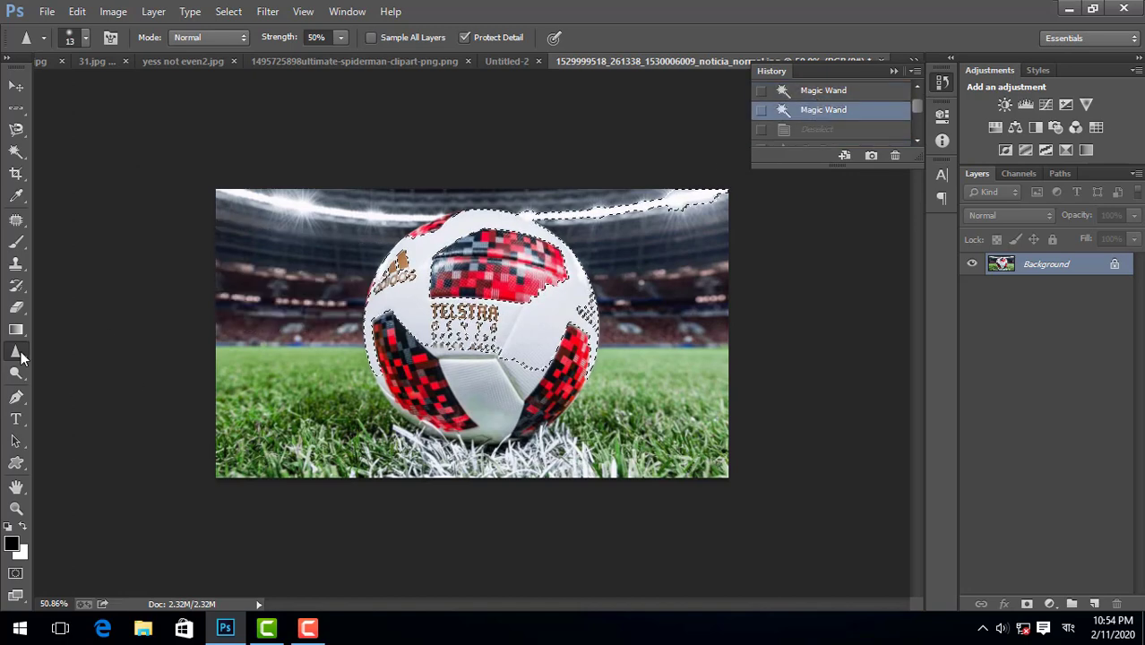
{"action": "right_click", "coordinate": [15, 351]}
{"action": "left_click", "coordinate": [81, 382]}
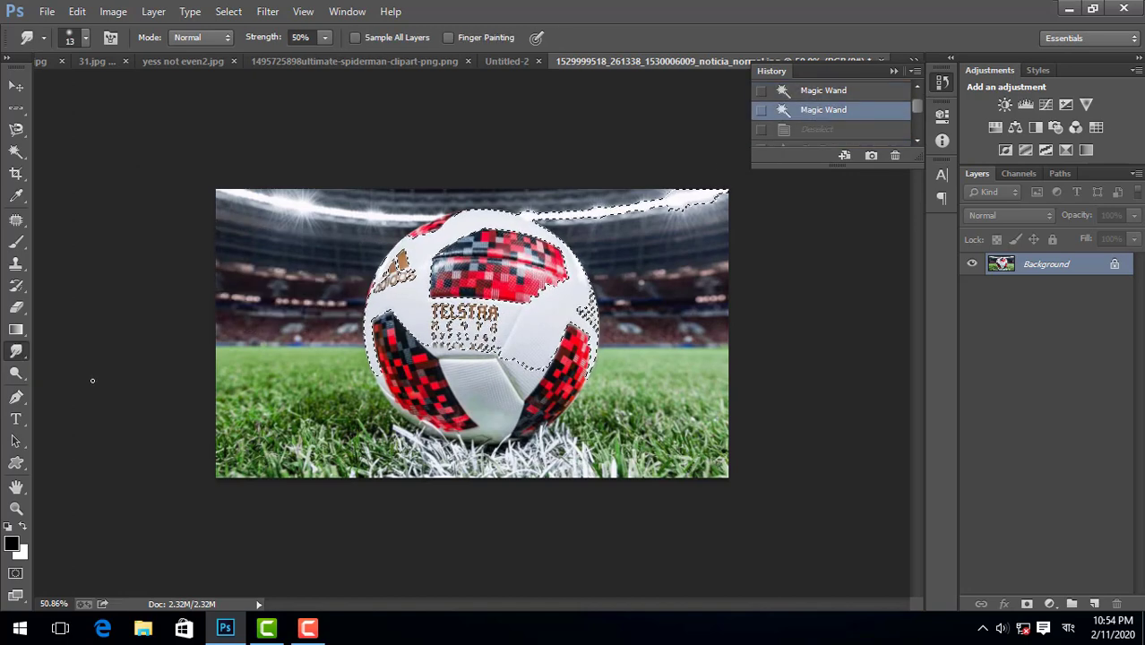
{"action": "scroll", "coordinate": [814, 110], "scroll_direction": "up", "scroll_amount": 2}
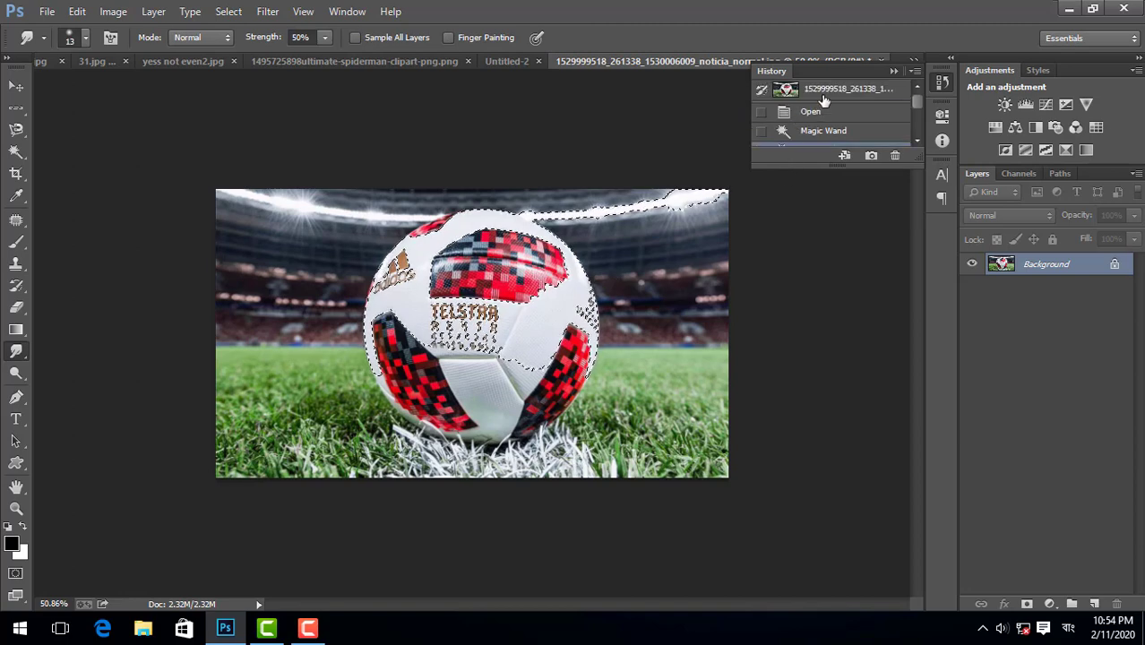
{"action": "left_click", "coordinate": [838, 89]}
{"action": "scroll", "coordinate": [506, 304], "scroll_direction": "up", "scroll_amount": 2}
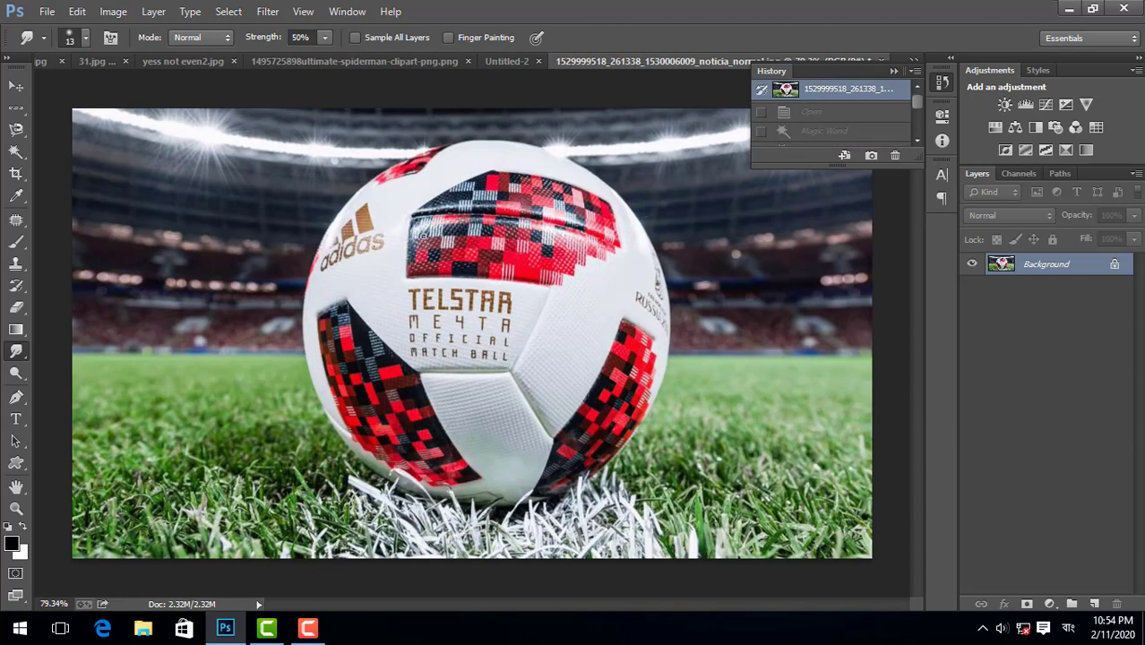
Step: Enlarge the Smudge tip to 66 px and smudge a small area of the ball
{"action": "right_click", "coordinate": [481, 281]}
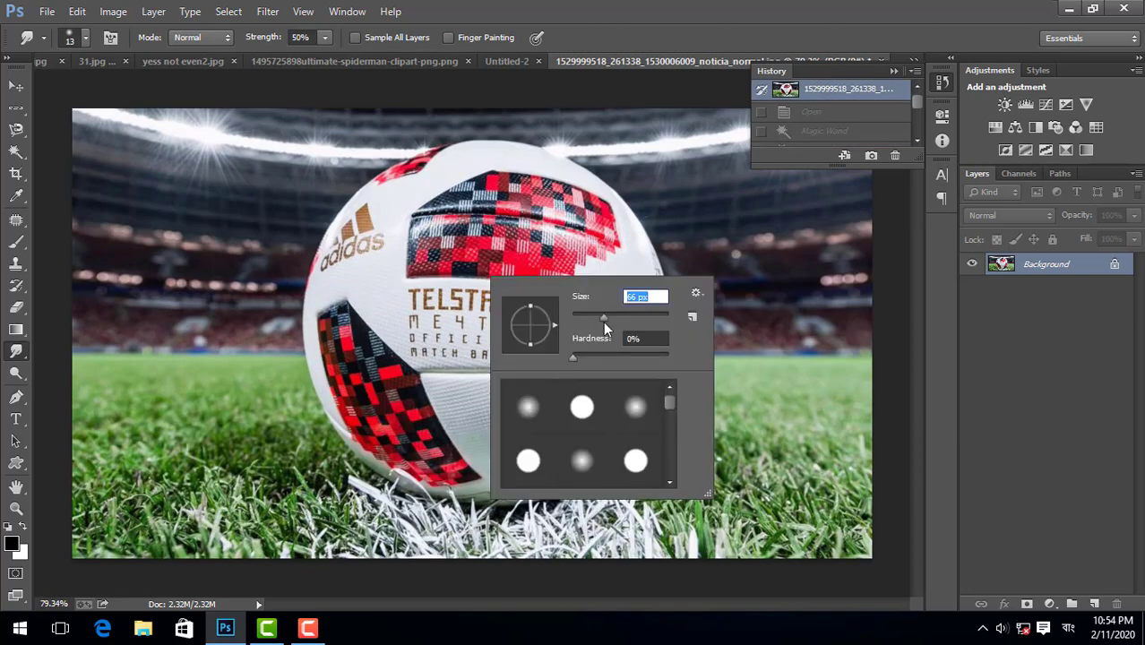
{"action": "left_click", "coordinate": [884, 284]}
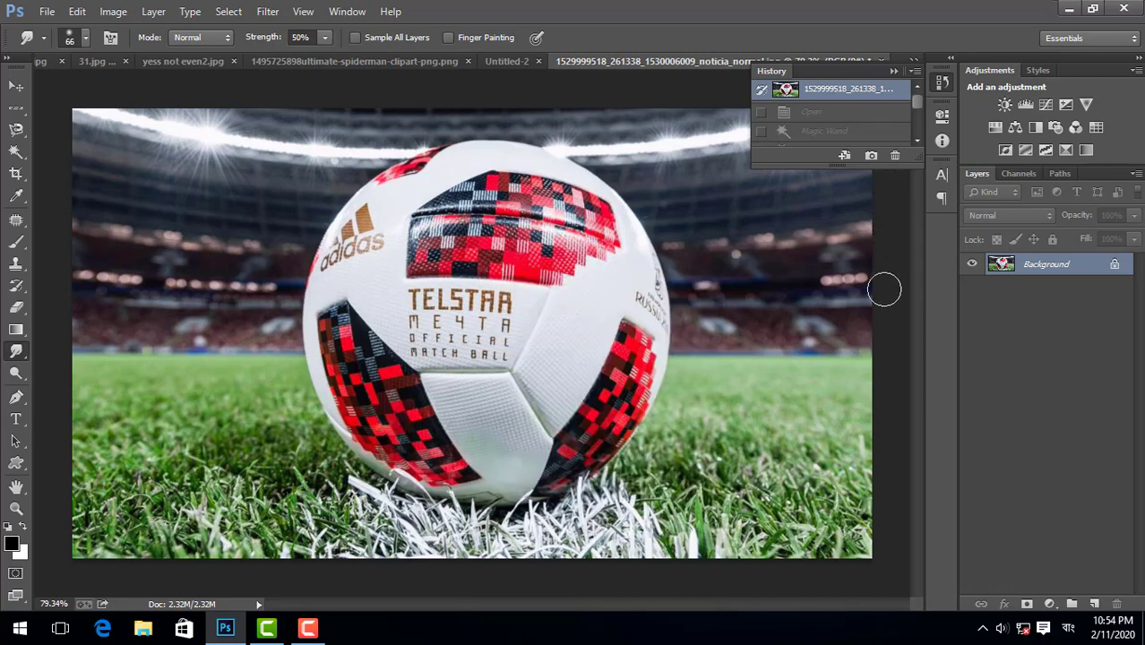
{"action": "left_click", "coordinate": [640, 311]}
{"action": "scroll", "coordinate": [251, 385], "scroll_direction": "down", "scroll_amount": 2}
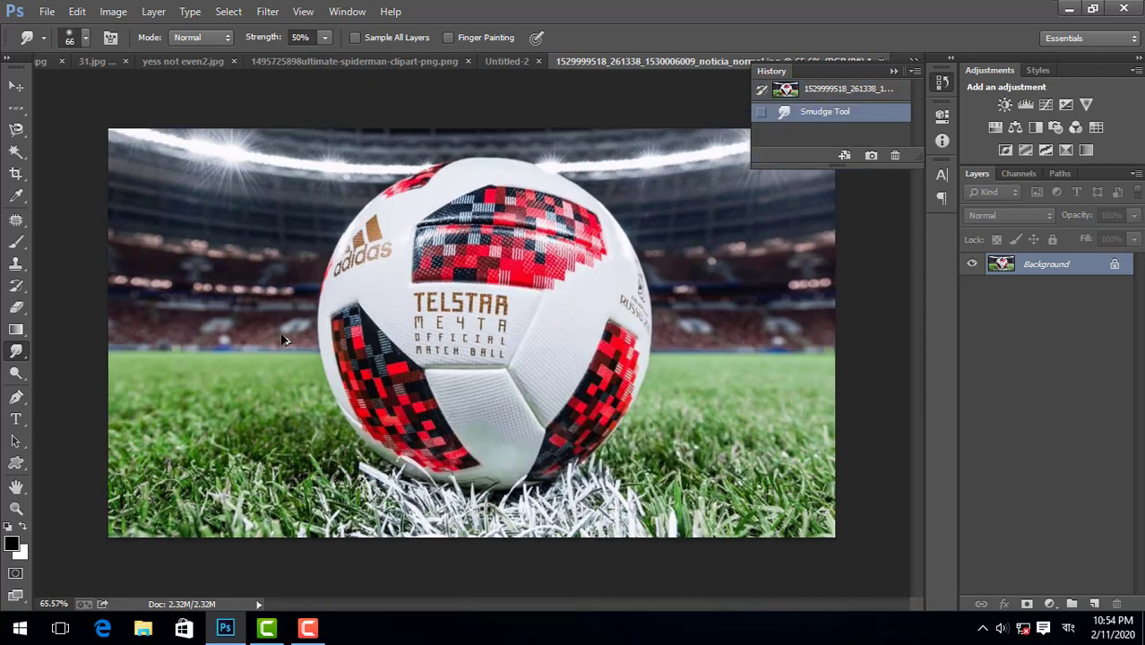
{"action": "left_click", "coordinate": [15, 399]}
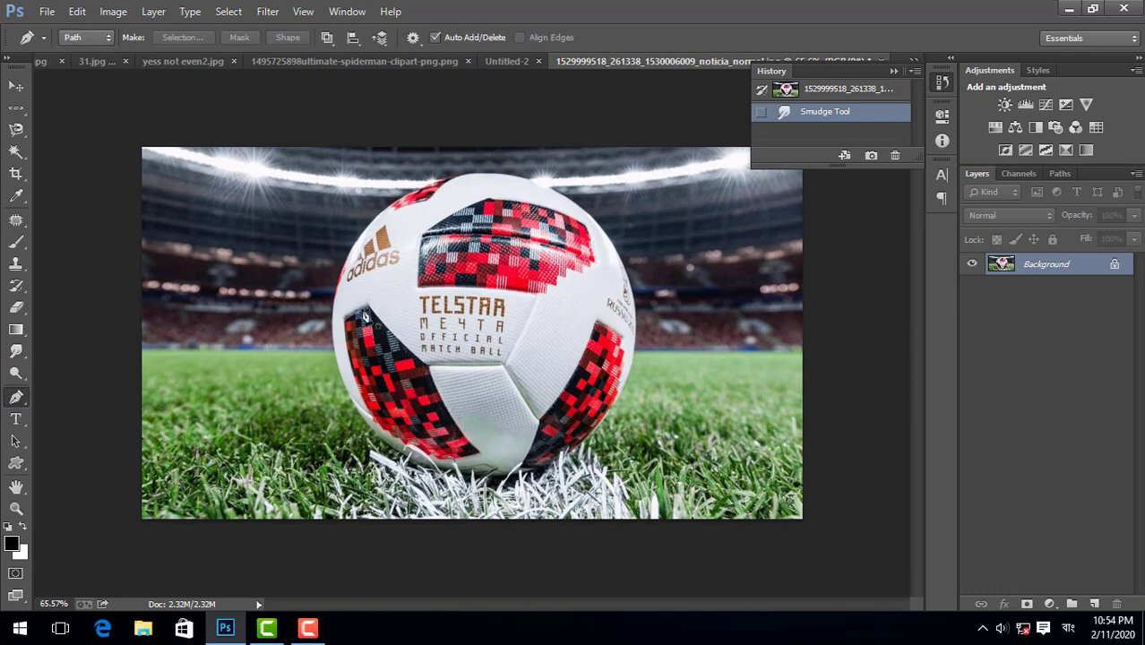
{"action": "scroll", "coordinate": [374, 273], "scroll_direction": "up", "scroll_amount": 2}
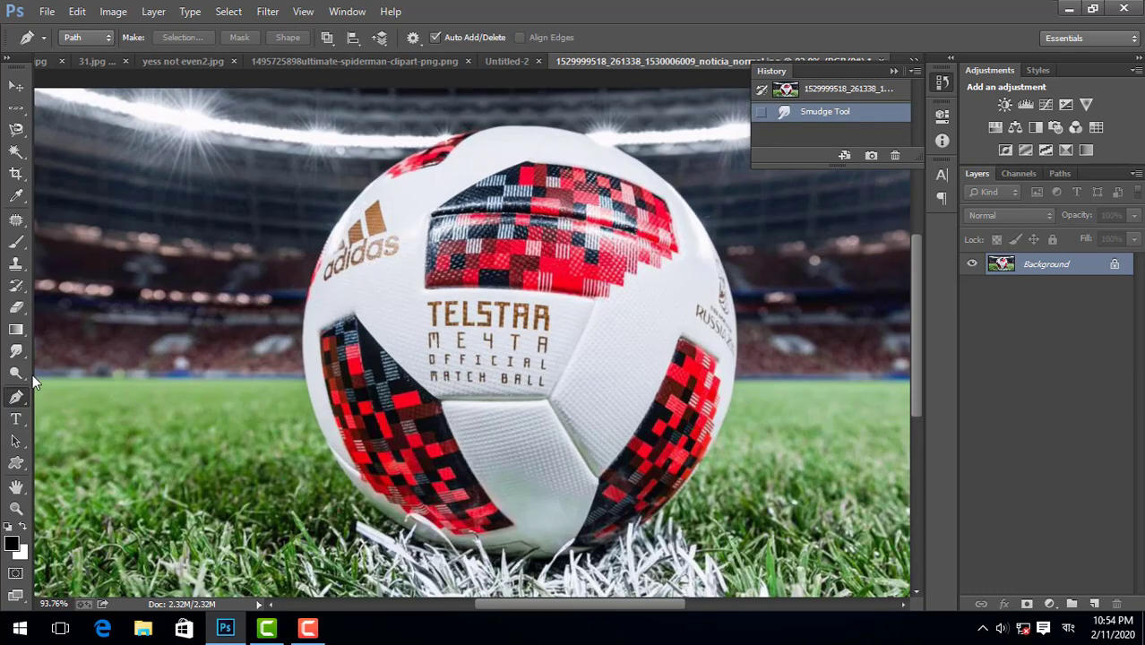
{"action": "right_click", "coordinate": [15, 399]}
{"action": "left_click", "coordinate": [15, 373]}
{"action": "right_click", "coordinate": [15, 373]}
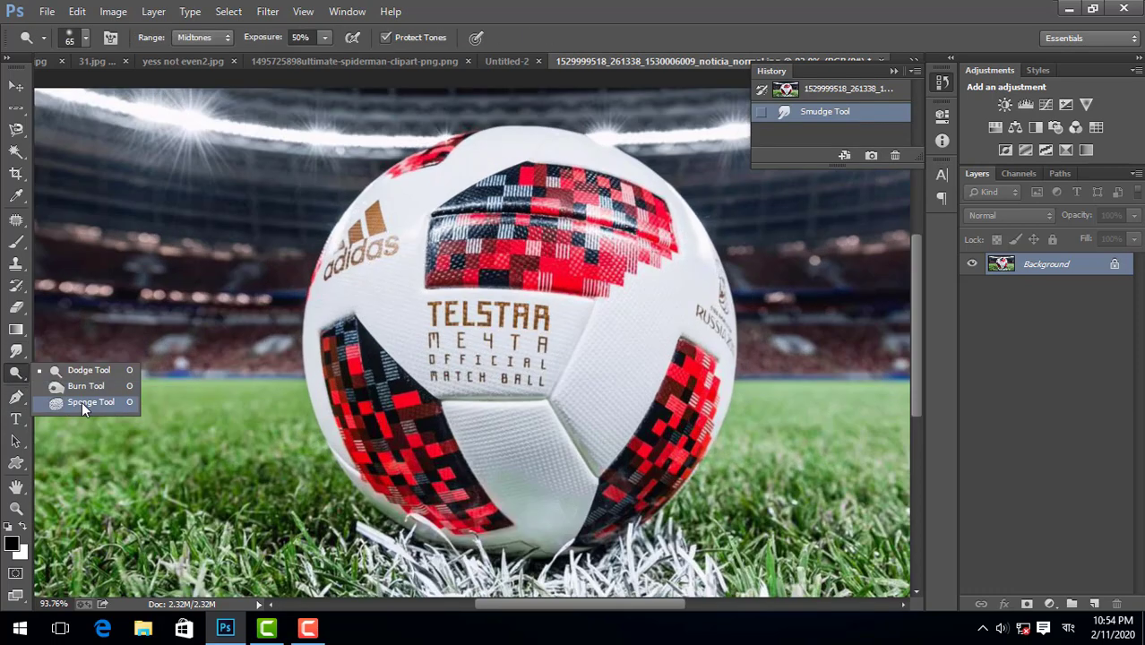
{"action": "left_click", "coordinate": [15, 351]}
{"action": "right_click", "coordinate": [16, 351]}
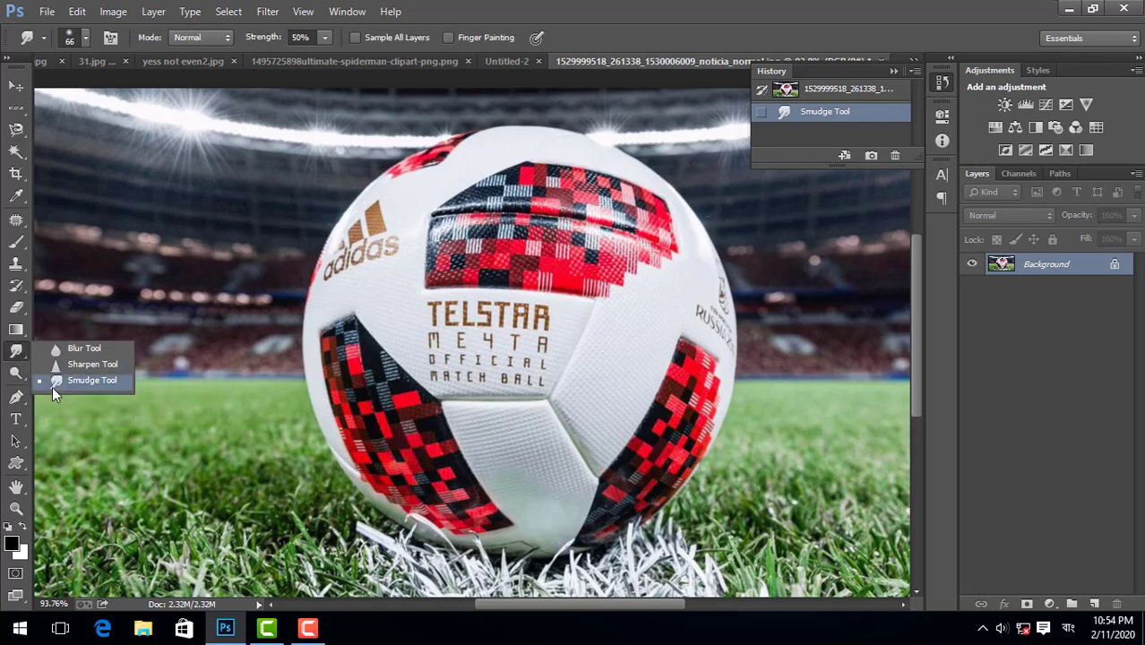
Step: Try to open the Spider-Man image 454545 from the Graphic Design folder
{"action": "left_click", "coordinate": [46, 11]}
{"action": "left_click", "coordinate": [63, 47]}
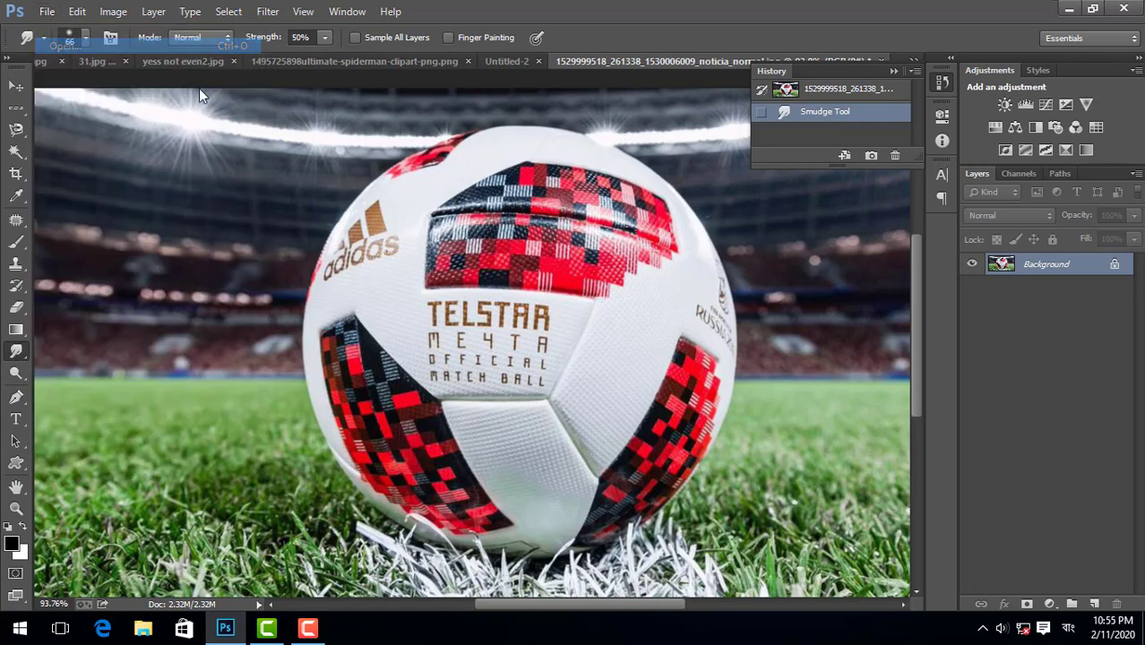
{"action": "scroll", "coordinate": [442, 289], "scroll_direction": "down", "scroll_amount": 10}
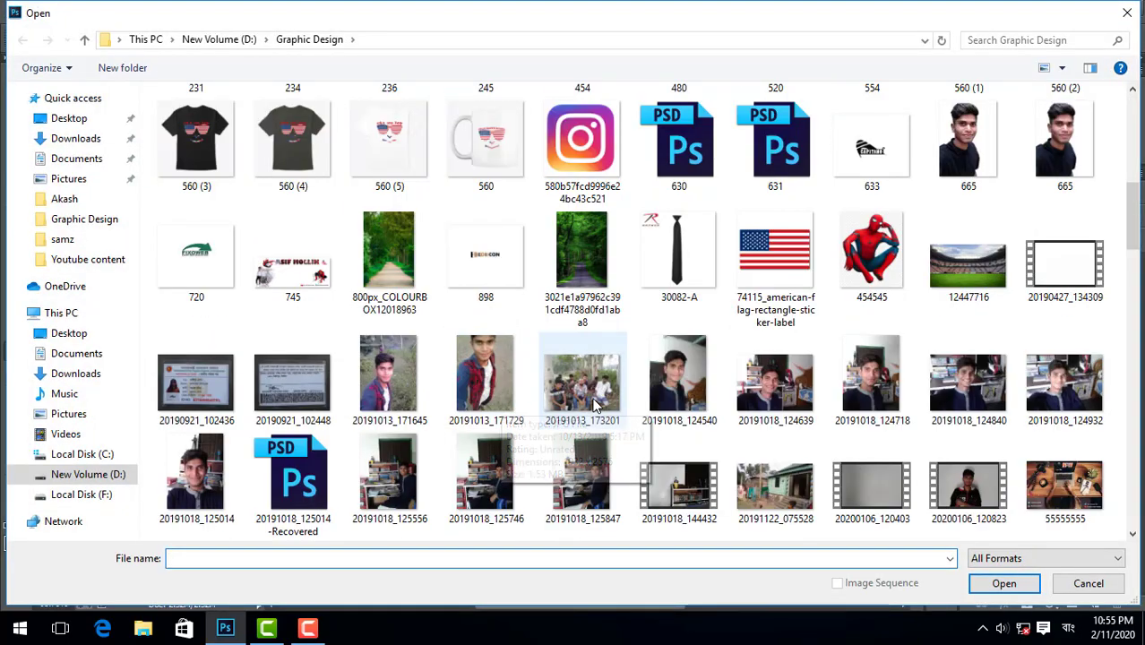
{"action": "left_click", "coordinate": [872, 269]}
{"action": "double_click", "coordinate": [864, 264]}
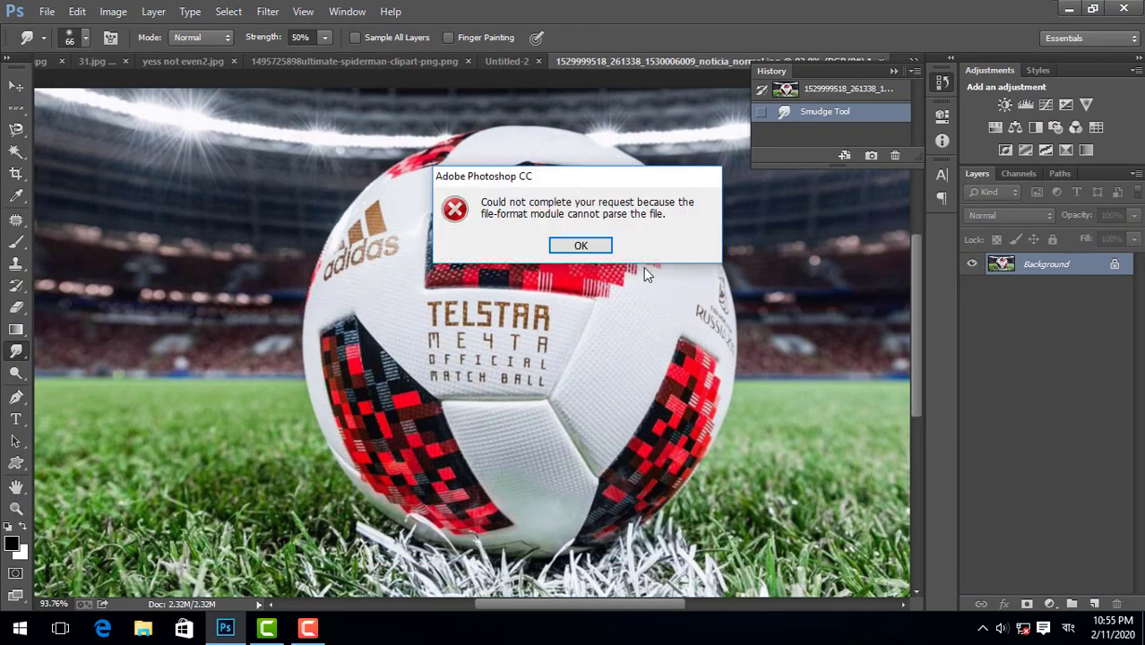
{"action": "left_click", "coordinate": [577, 243]}
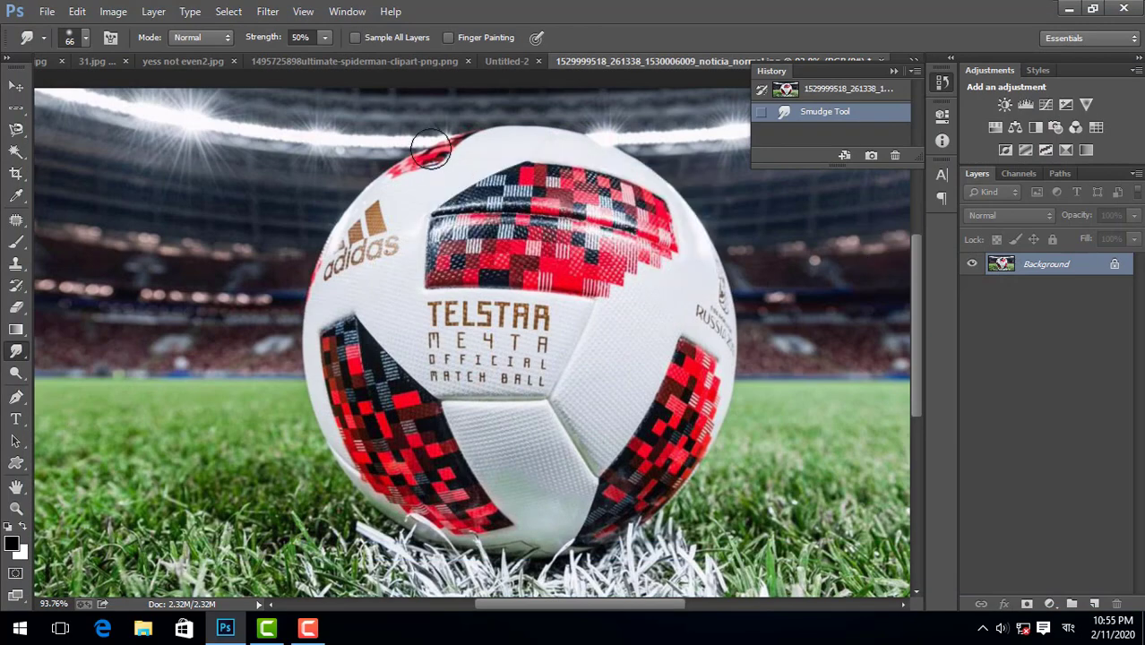
Step: Switch to the 31.jpg document and smudge the man's ear, mouth, jaw and neck with the 66 px tip
{"action": "left_click", "coordinate": [327, 61]}
{"action": "left_click", "coordinate": [213, 59]}
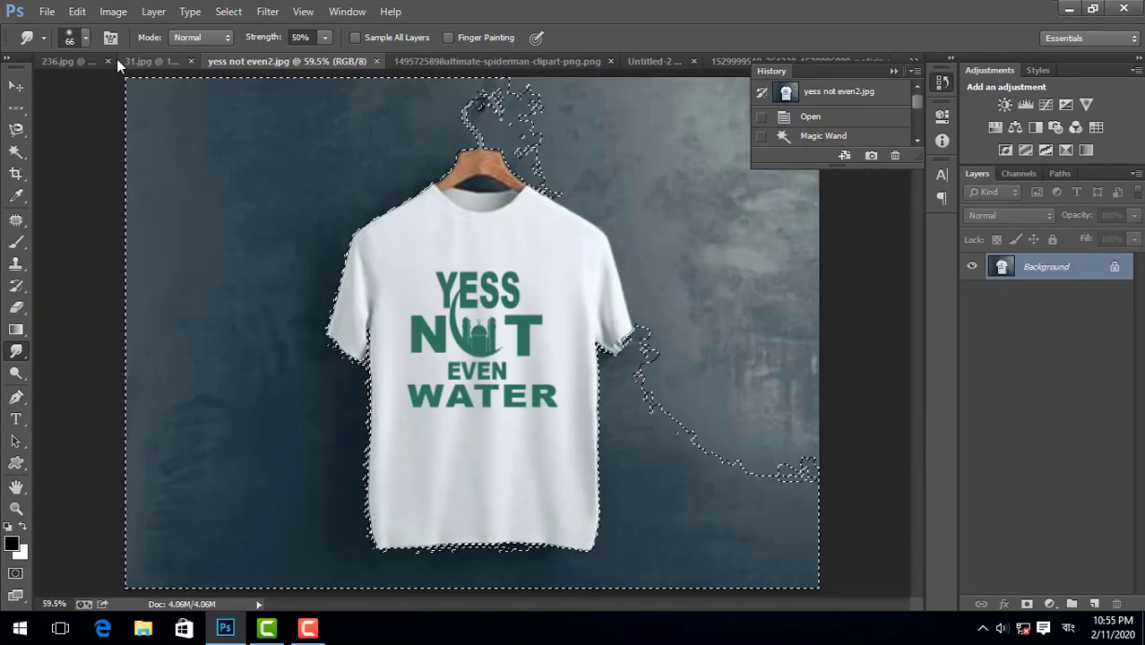
{"action": "left_click", "coordinate": [69, 61]}
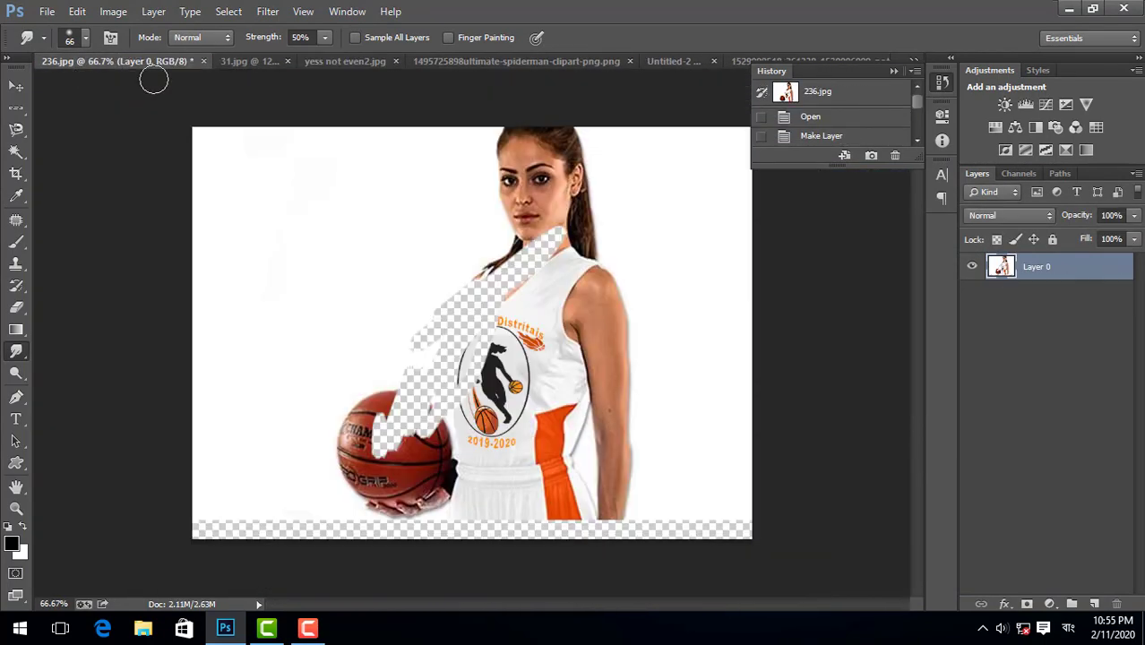
{"action": "left_click", "coordinate": [251, 61]}
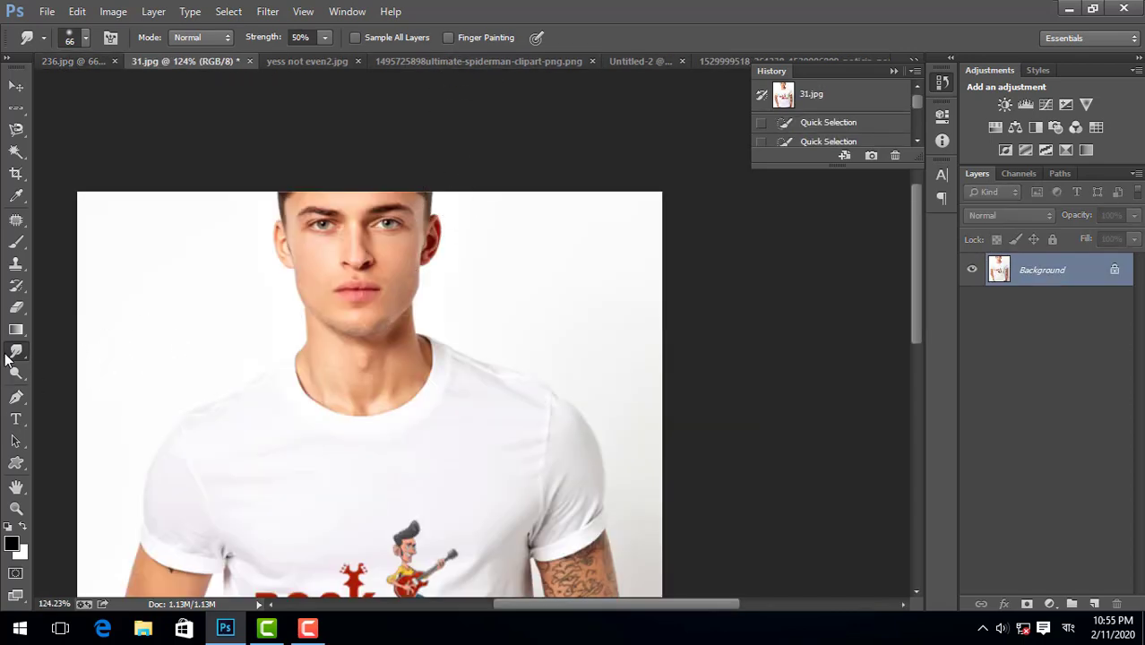
{"action": "mouse_move", "coordinate": [434, 225]}
{"action": "left_mouse_down"}
{"action": "mouse_move", "coordinate": [305, 305]}
{"action": "mouse_move", "coordinate": [389, 340]}
{"action": "mouse_move", "coordinate": [457, 394]}
{"action": "mouse_move", "coordinate": [376, 421]}
{"action": "mouse_move", "coordinate": [446, 335]}
{"action": "left_mouse_up"}
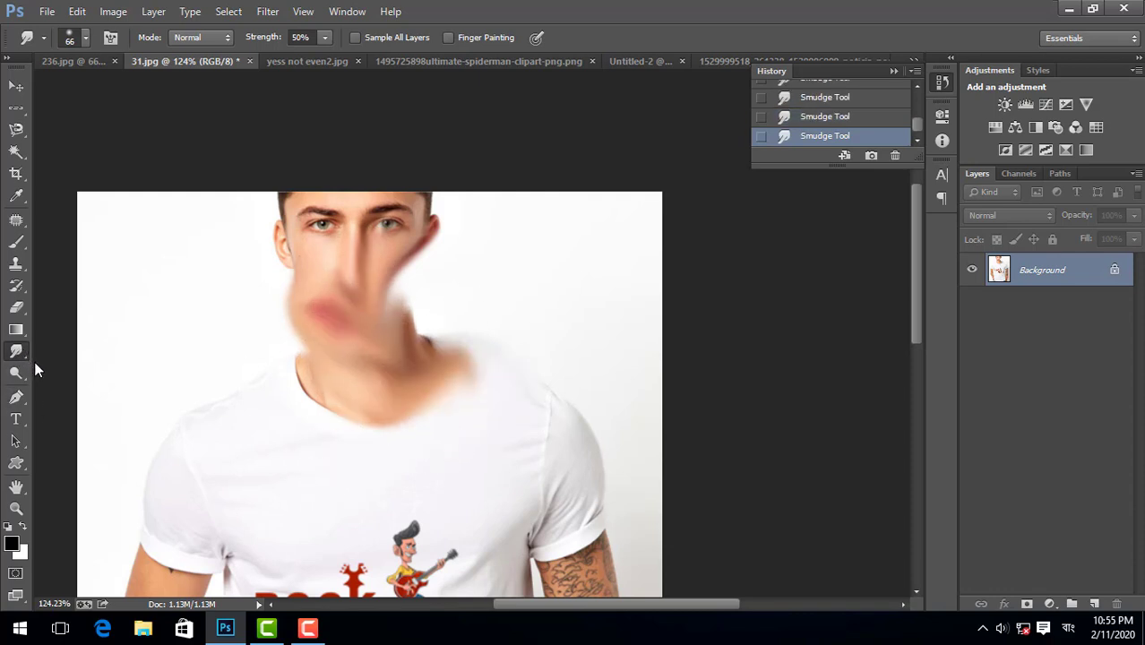
Step: Revert 31.jpg to its opening snapshot
{"action": "scroll", "coordinate": [832, 102], "scroll_direction": "up", "scroll_amount": 3}
{"action": "scroll", "coordinate": [832, 102], "scroll_direction": "up", "scroll_amount": 3}
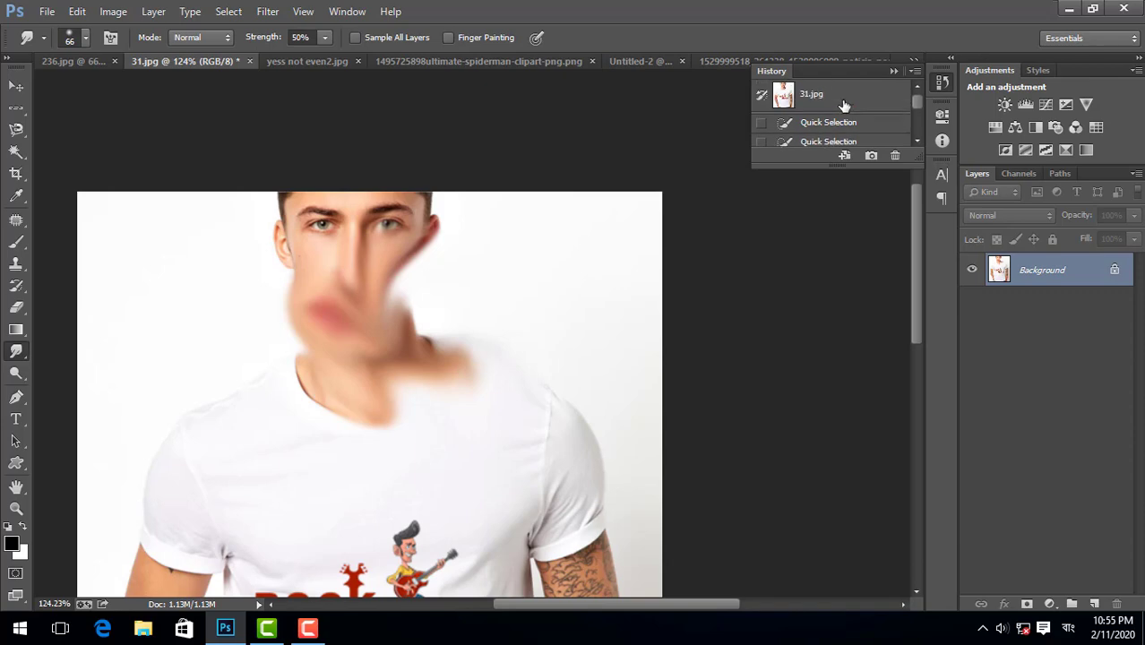
{"action": "left_click", "coordinate": [835, 99]}
Step: Activate the Dodge Tool from its tool group
{"action": "left_click", "coordinate": [18, 376]}
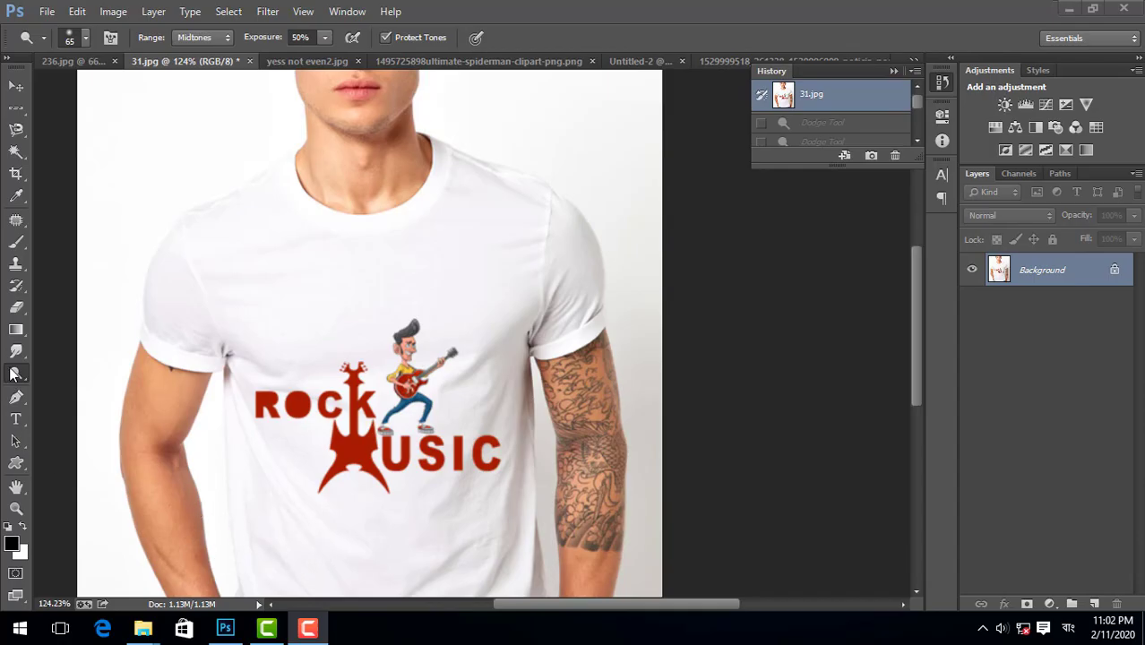
{"action": "left_click", "coordinate": [21, 378]}
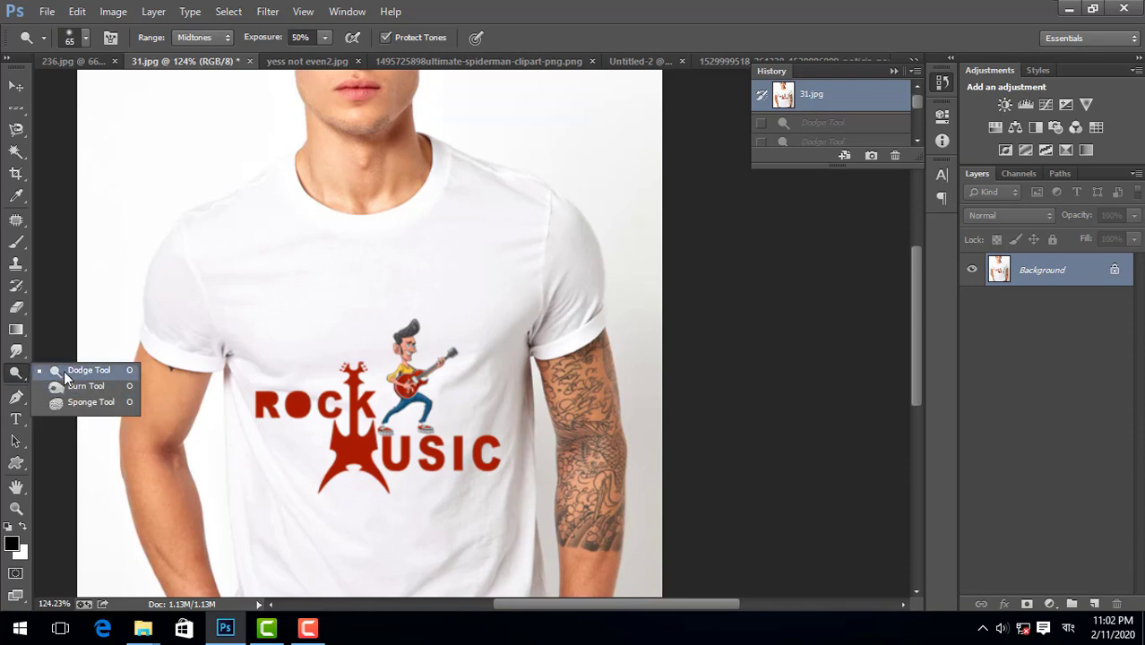
{"action": "left_click", "coordinate": [63, 370]}
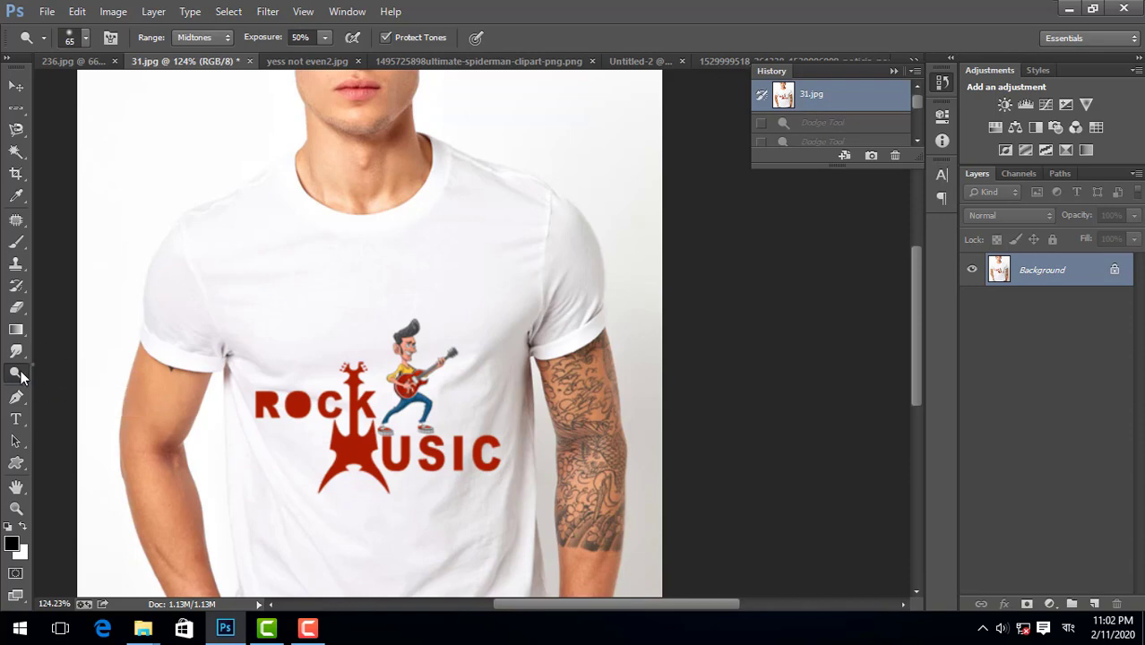
Step: Switch to the Burn Tool and darken the man's ears and forehead edge with the 65 px tip at 50% midtone exposure
{"action": "left_click", "coordinate": [21, 377]}
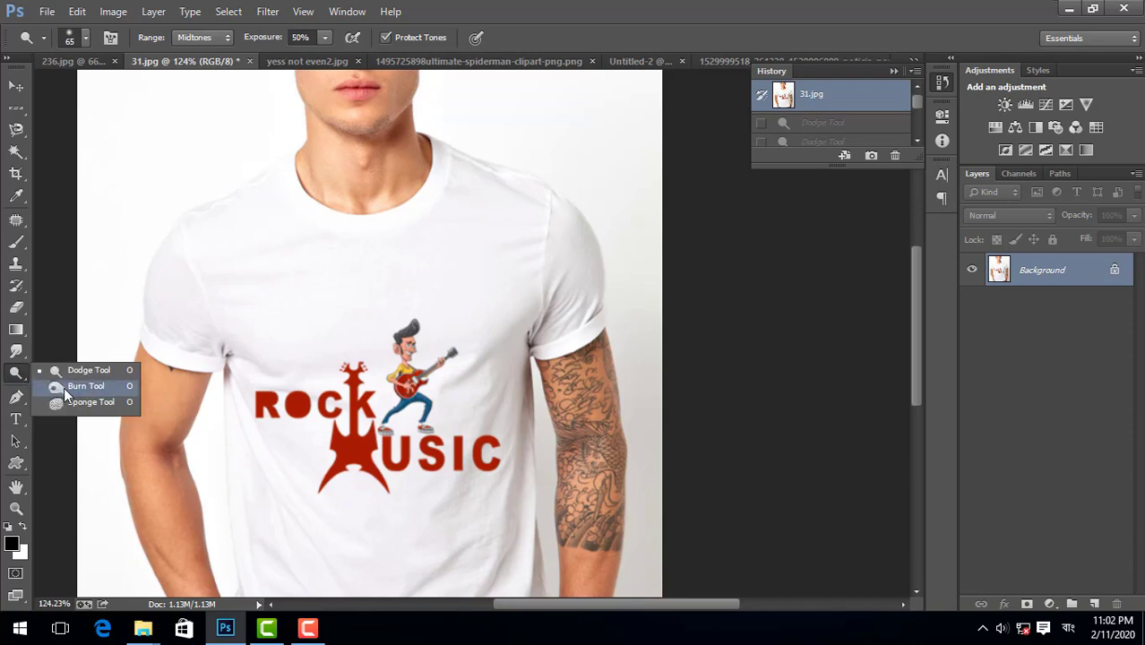
{"action": "left_click", "coordinate": [63, 387]}
{"action": "scroll", "coordinate": [528, 350], "scroll_direction": "up", "scroll_amount": 5}
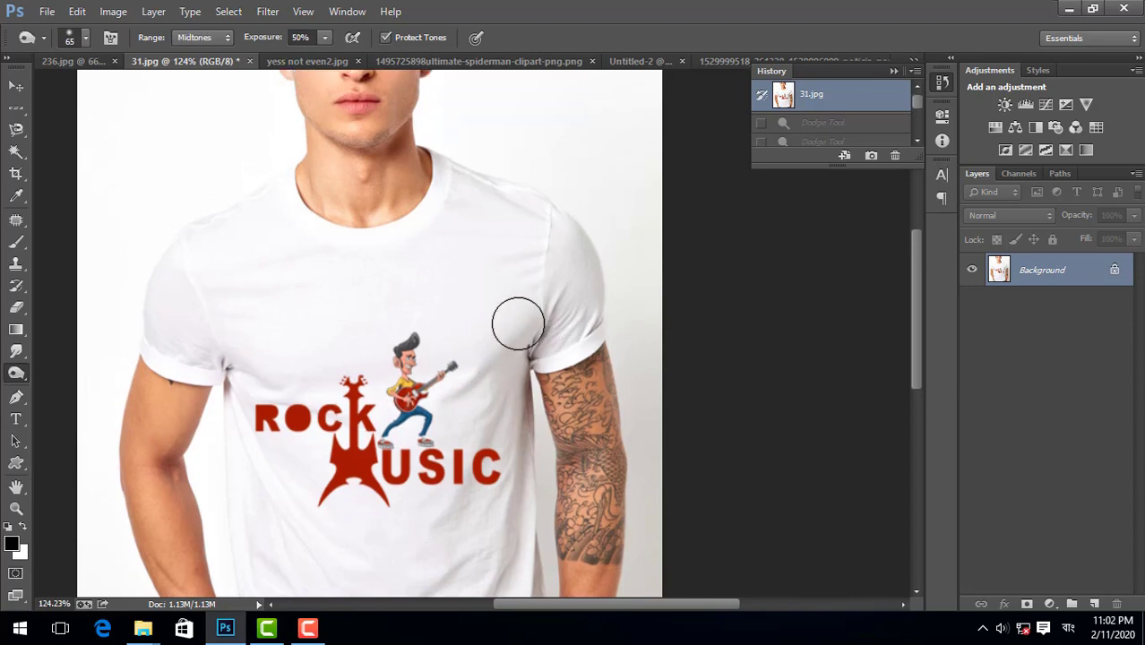
{"action": "scroll", "coordinate": [433, 346], "scroll_direction": "up", "scroll_amount": 1}
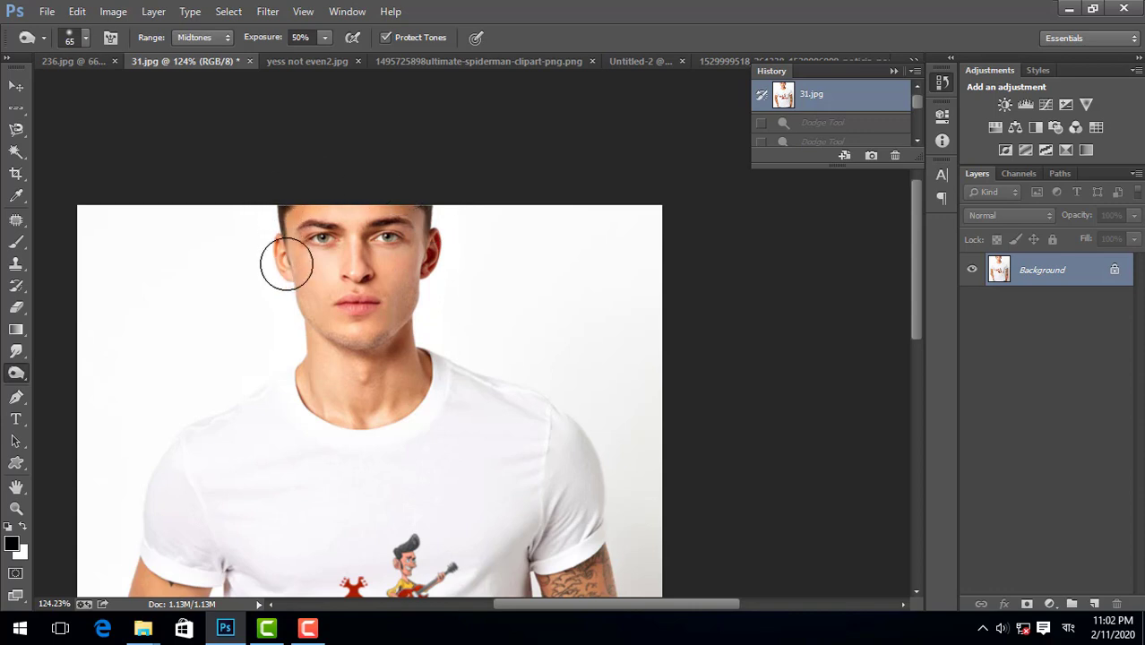
{"action": "mouse_move", "coordinate": [284, 222]}
{"action": "left_mouse_down"}
{"action": "mouse_move", "coordinate": [306, 245]}
{"action": "mouse_move", "coordinate": [307, 263]}
{"action": "mouse_move", "coordinate": [278, 204]}
{"action": "mouse_move", "coordinate": [270, 235]}
{"action": "left_mouse_up"}
{"action": "scroll", "coordinate": [295, 240], "scroll_direction": "up", "scroll_amount": 3}
{"action": "scroll", "coordinate": [295, 239], "scroll_direction": "up", "scroll_amount": 2}
{"action": "mouse_move", "coordinate": [271, 235]}
{"action": "left_mouse_down"}
{"action": "mouse_move", "coordinate": [287, 287]}
{"action": "mouse_move", "coordinate": [193, 368]}
{"action": "left_mouse_up"}
{"action": "scroll", "coordinate": [193, 408], "scroll_direction": "down", "scroll_amount": 1}
{"action": "right_click", "coordinate": [16, 373]}
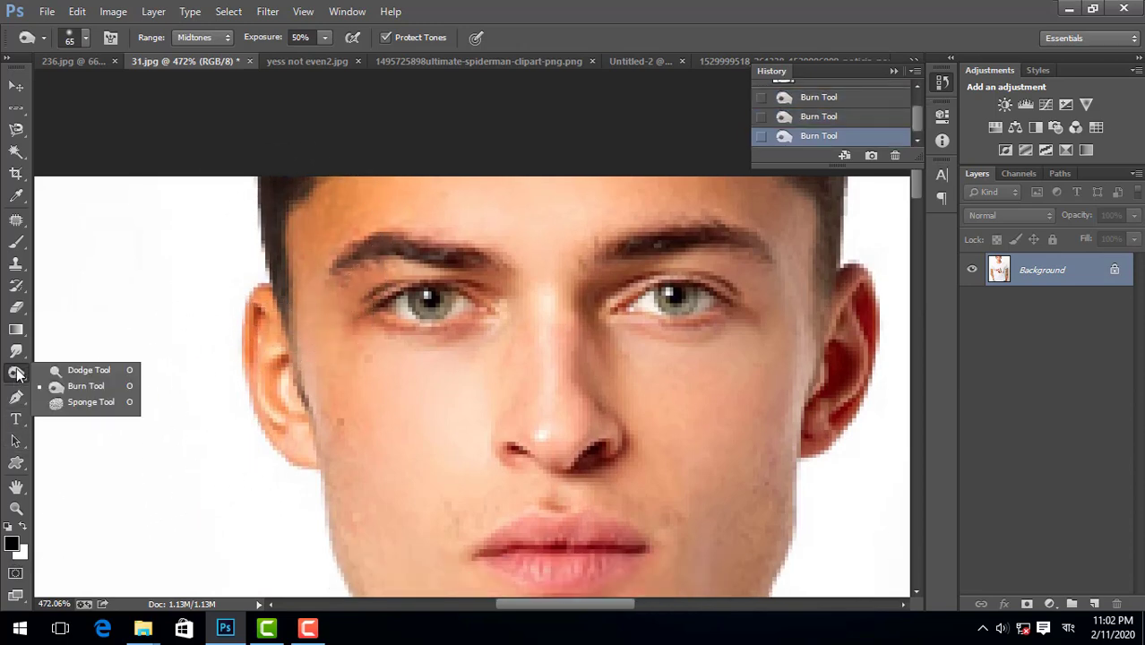
{"action": "left_click", "coordinate": [91, 385]}
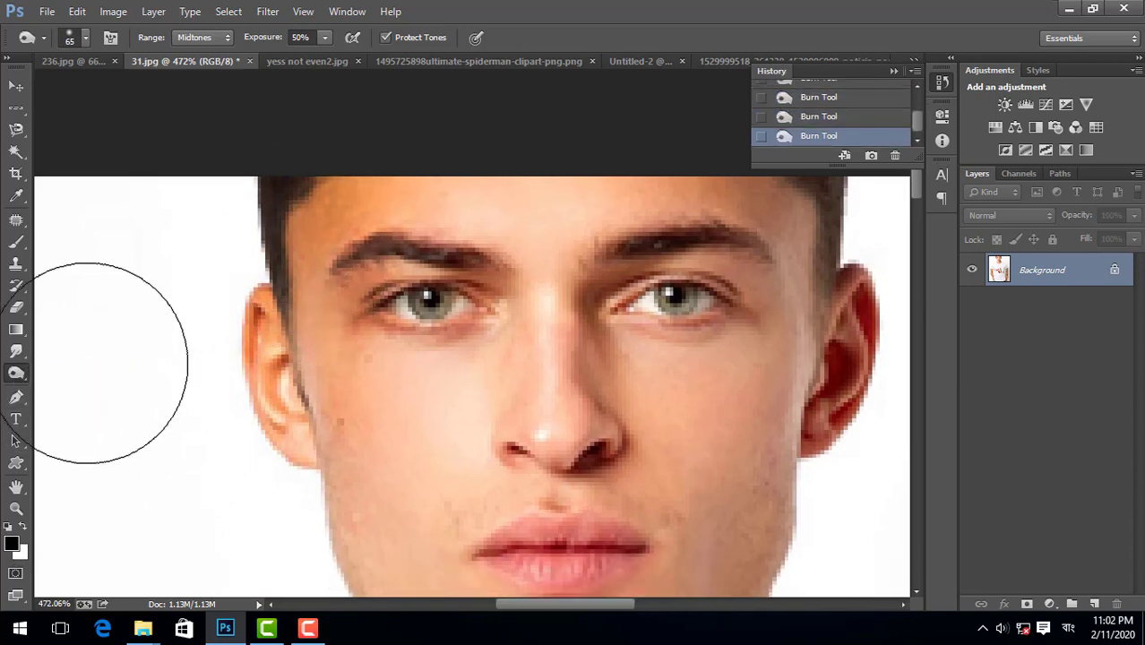
{"action": "right_click", "coordinate": [11, 376]}
{"action": "left_click", "coordinate": [72, 373]}
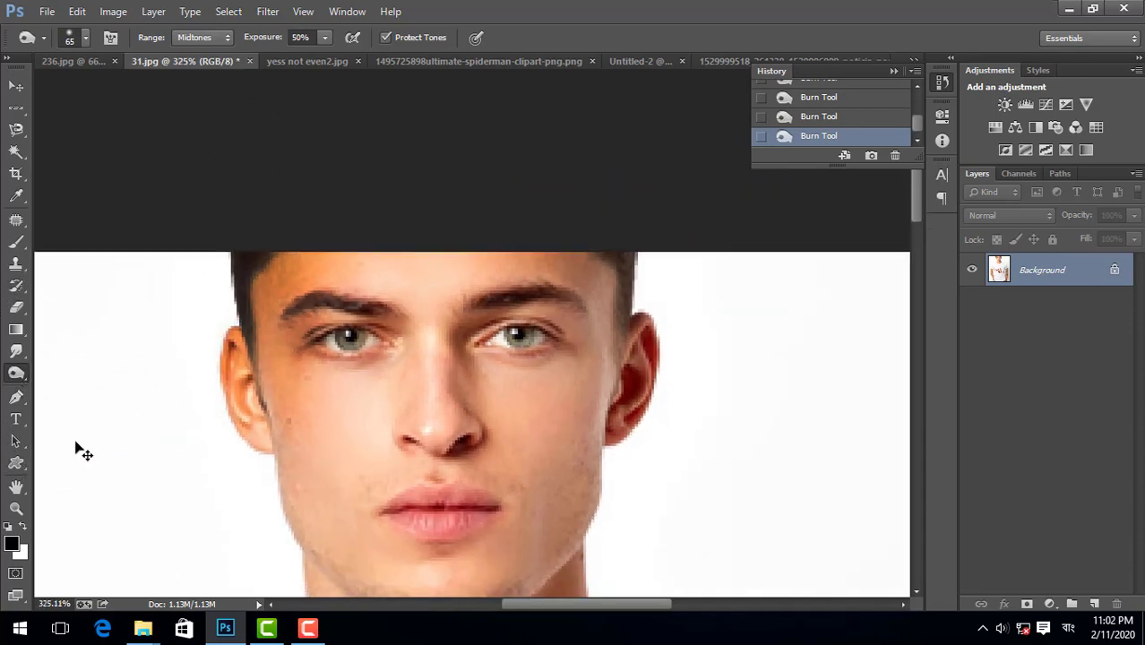
{"action": "scroll", "coordinate": [172, 394], "scroll_direction": "down", "scroll_amount": 2}
Step: Switch to the Dodge Tool and lighten the man's hair edge, forehead side and ear with the 65 px tip at 50% midtone exposure
{"action": "right_click", "coordinate": [20, 374]}
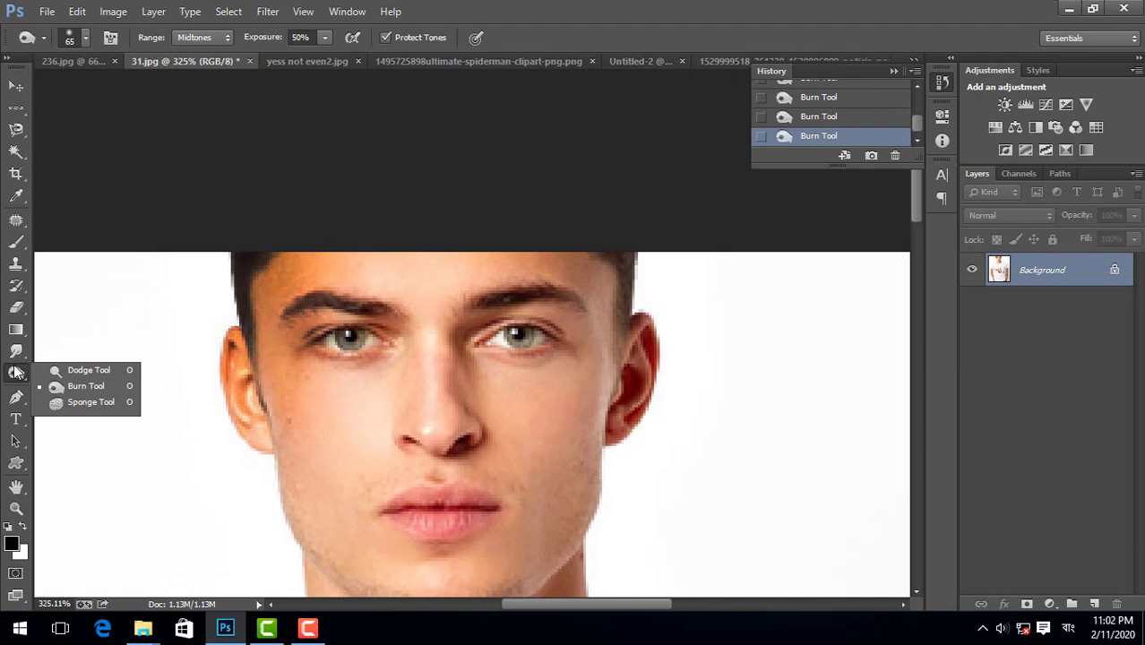
{"action": "left_click", "coordinate": [61, 368]}
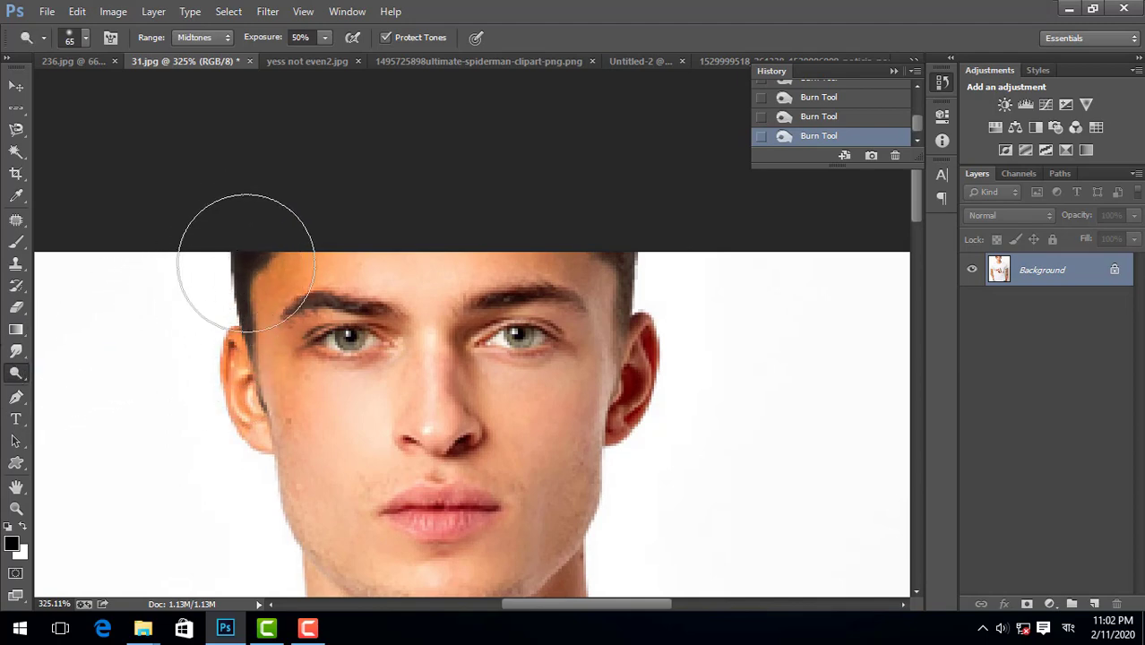
{"action": "left_click_drag", "start_coordinate": [248, 251], "coordinate": [243, 281]}
{"action": "left_click_drag", "start_coordinate": [302, 213], "coordinate": [243, 255]}
{"action": "left_click_drag", "start_coordinate": [235, 295], "coordinate": [215, 376]}
Step: Draw a closed Pen Tool path around the man's watch and the wrist below it at the photo's lower edge
{"action": "right_click", "coordinate": [18, 382]}
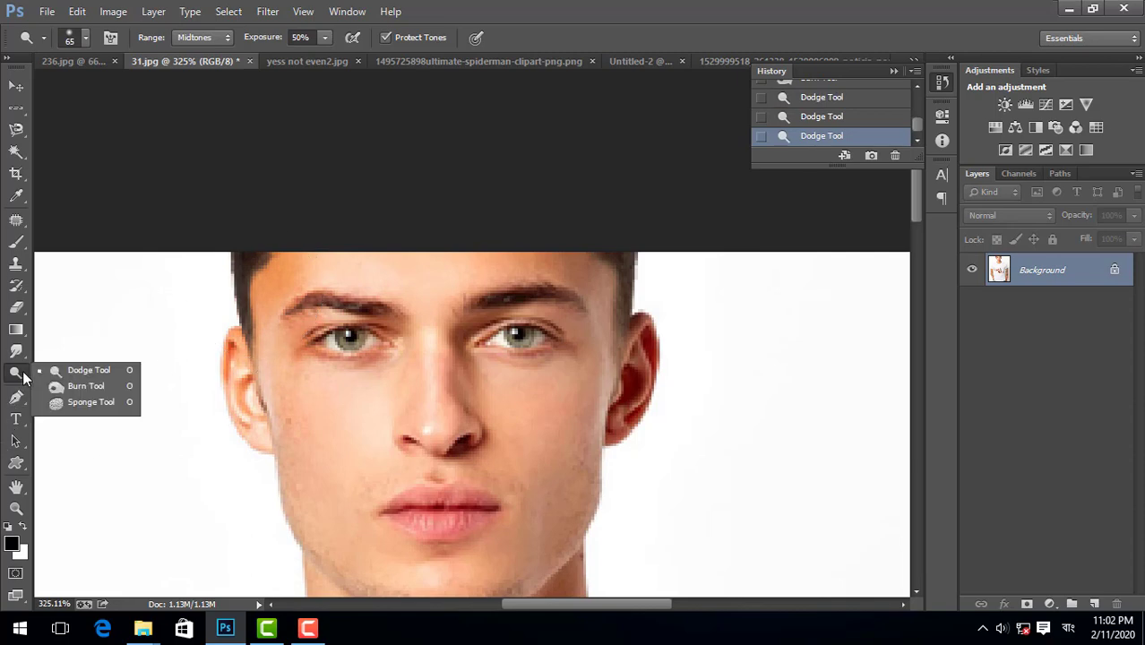
{"action": "left_click", "coordinate": [16, 397]}
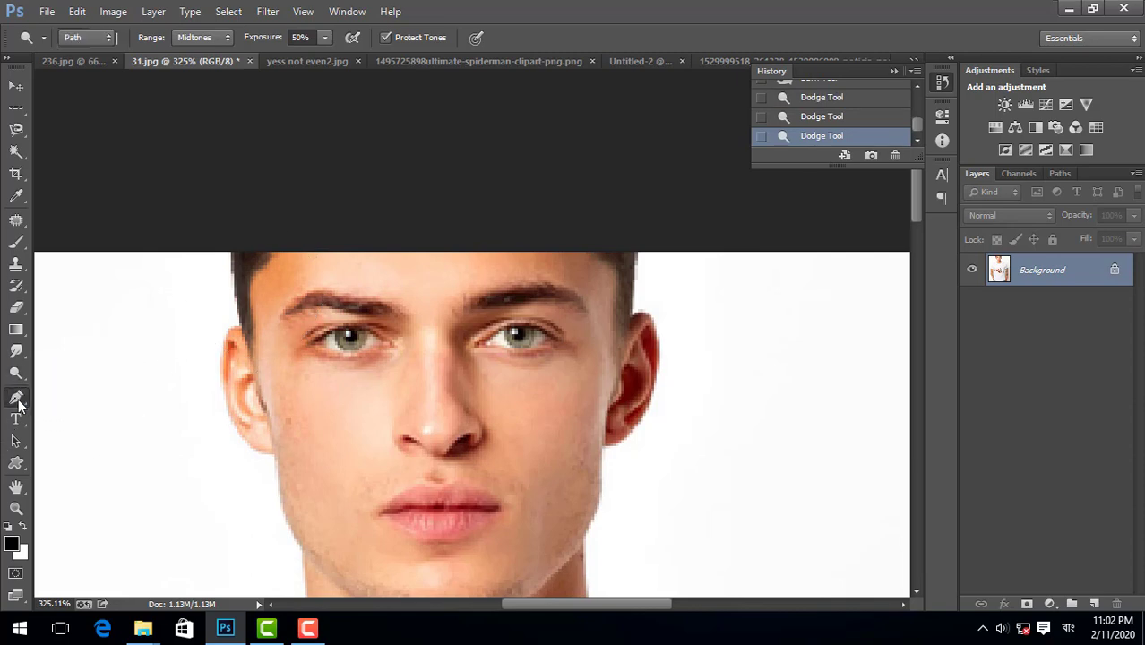
{"action": "scroll", "coordinate": [430, 452], "scroll_direction": "down", "scroll_amount": 5}
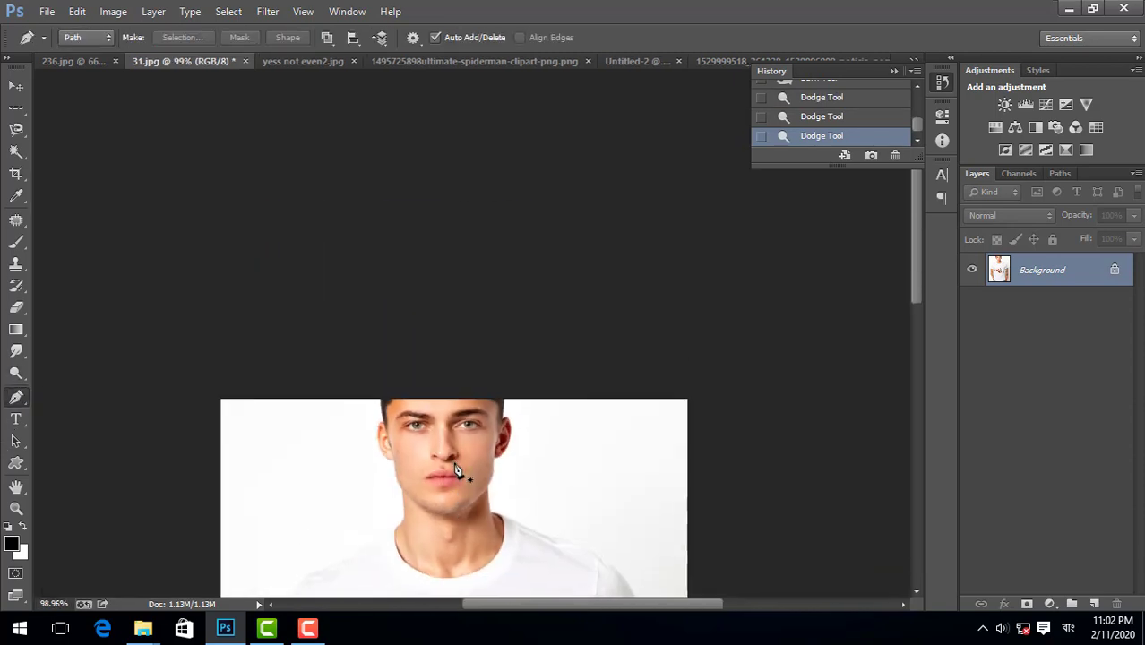
{"action": "scroll", "coordinate": [430, 488], "scroll_direction": "down", "scroll_amount": 5}
{"action": "scroll", "coordinate": [336, 539], "scroll_direction": "up", "scroll_amount": 3}
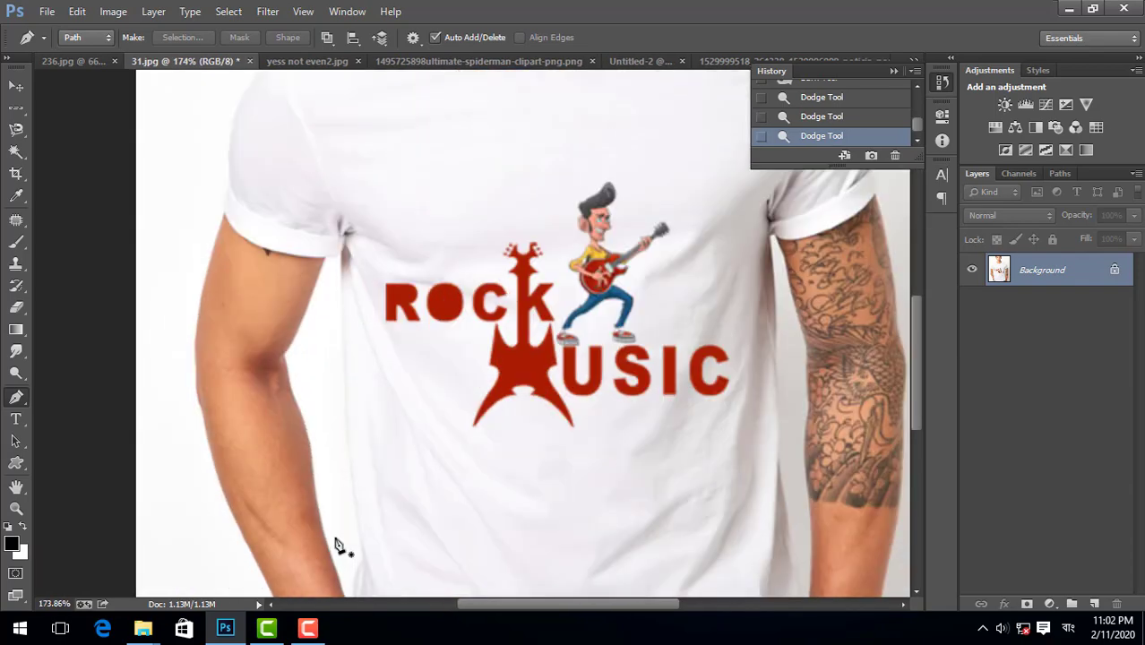
{"action": "scroll", "coordinate": [335, 535], "scroll_direction": "down", "scroll_amount": 3}
{"action": "scroll", "coordinate": [333, 533], "scroll_direction": "down", "scroll_amount": 1}
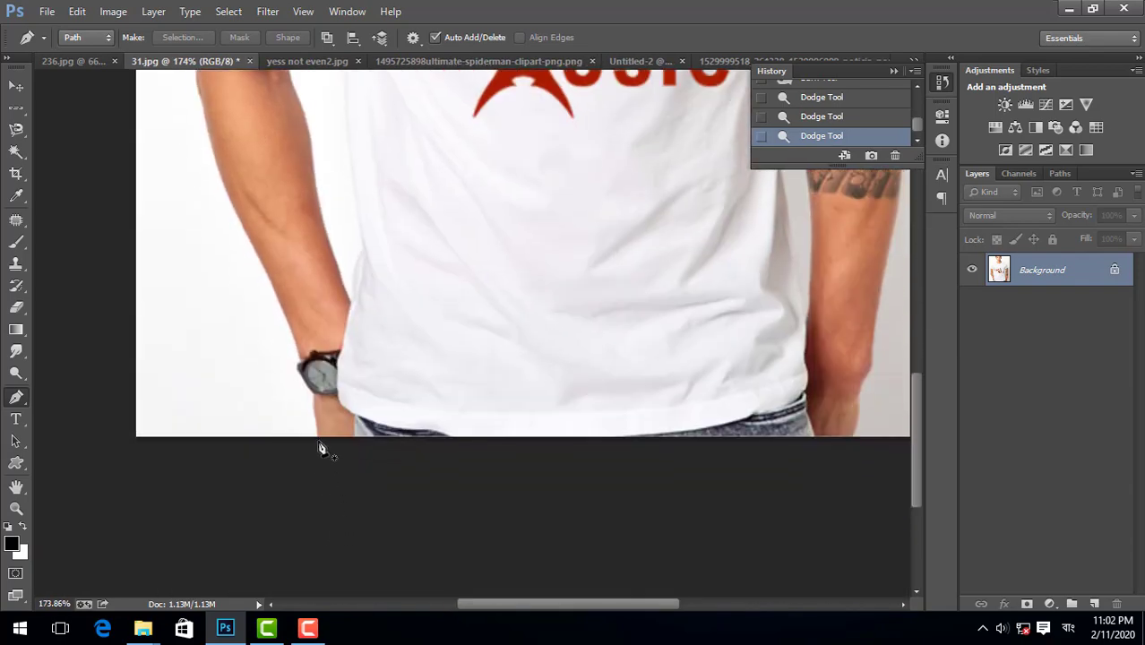
{"action": "left_click", "coordinate": [315, 435]}
{"action": "left_click", "coordinate": [314, 395]}
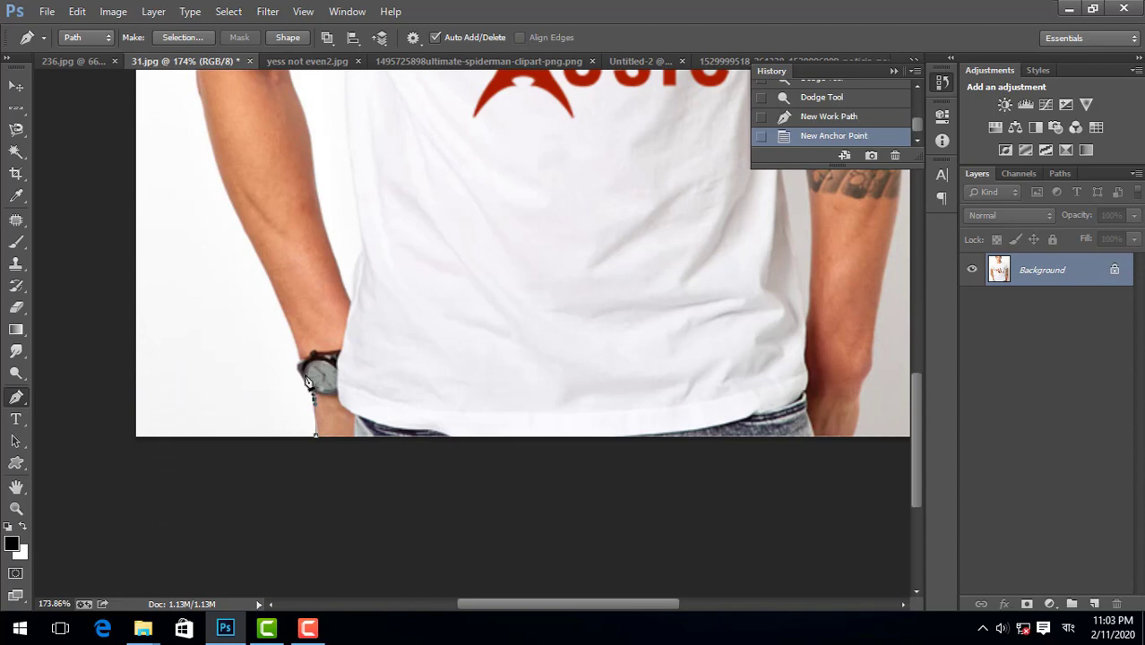
{"action": "left_click", "coordinate": [302, 365]}
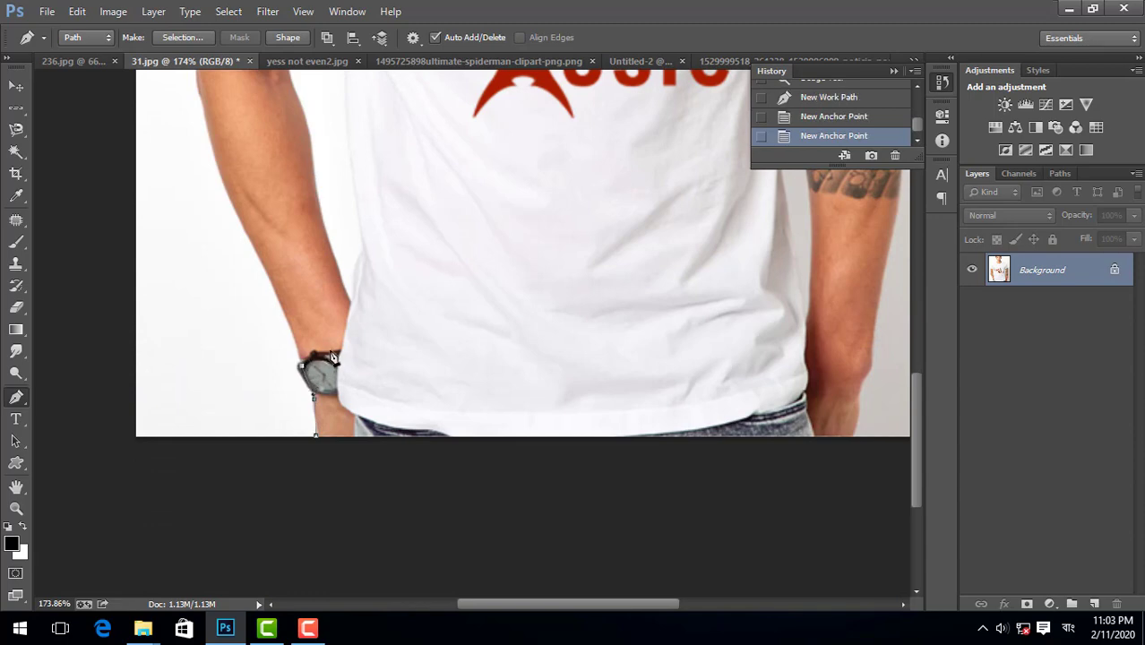
{"action": "left_click", "coordinate": [341, 360]}
{"action": "left_click", "coordinate": [356, 422]}
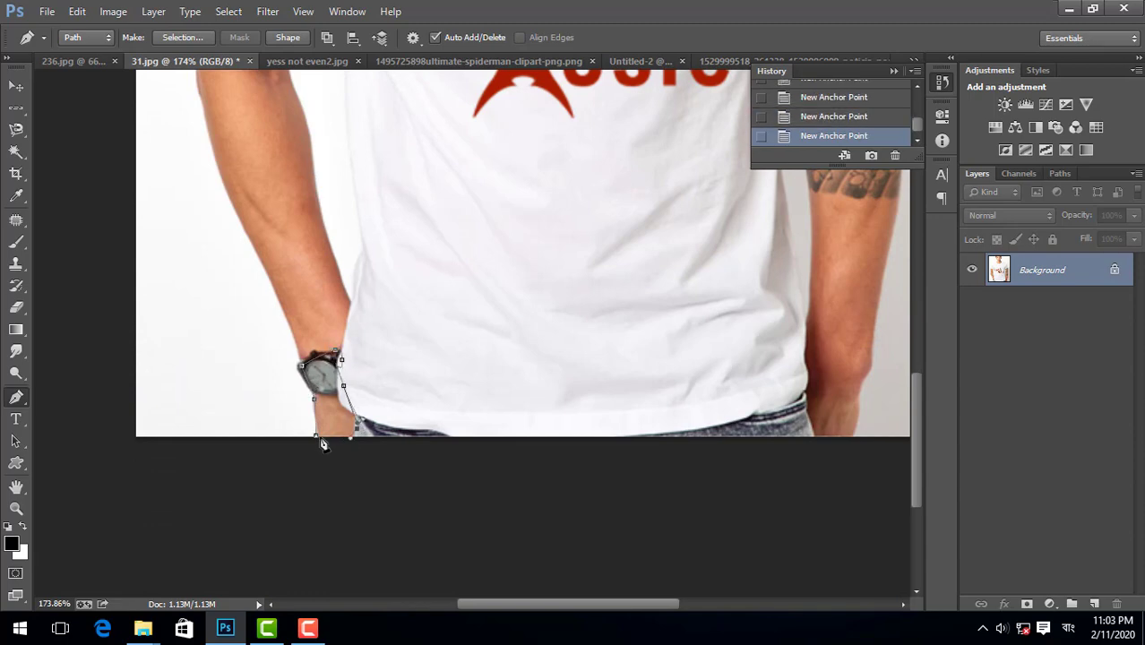
Step: Convert the watch and wrist path into a new anti-aliased selection with a 0 px feather radius
{"action": "right_click", "coordinate": [529, 269]}
{"action": "left_click", "coordinate": [602, 322]}
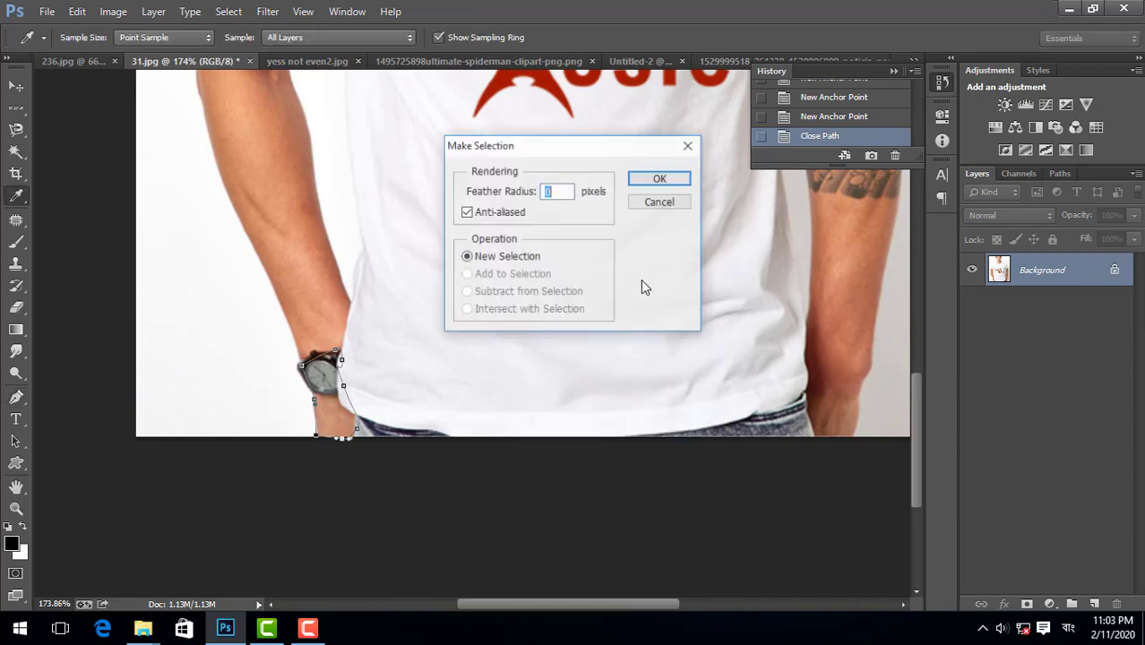
{"action": "left_click", "coordinate": [660, 180]}
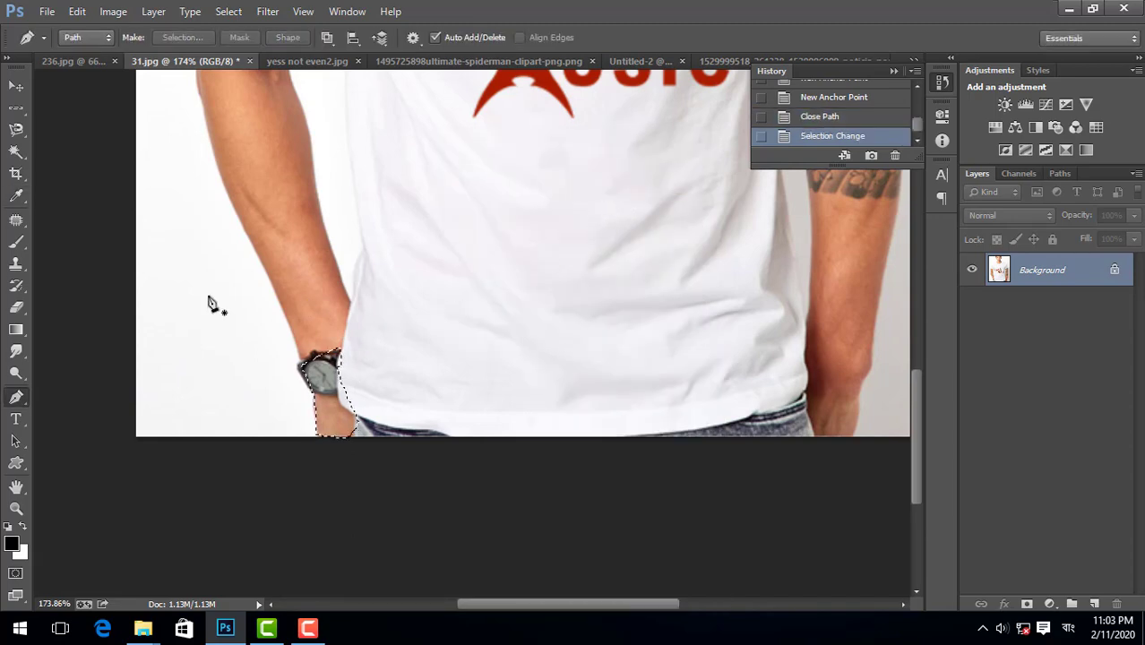
{"action": "scroll", "coordinate": [208, 302], "scroll_direction": "up", "scroll_amount": 2}
{"action": "right_click", "coordinate": [18, 400]}
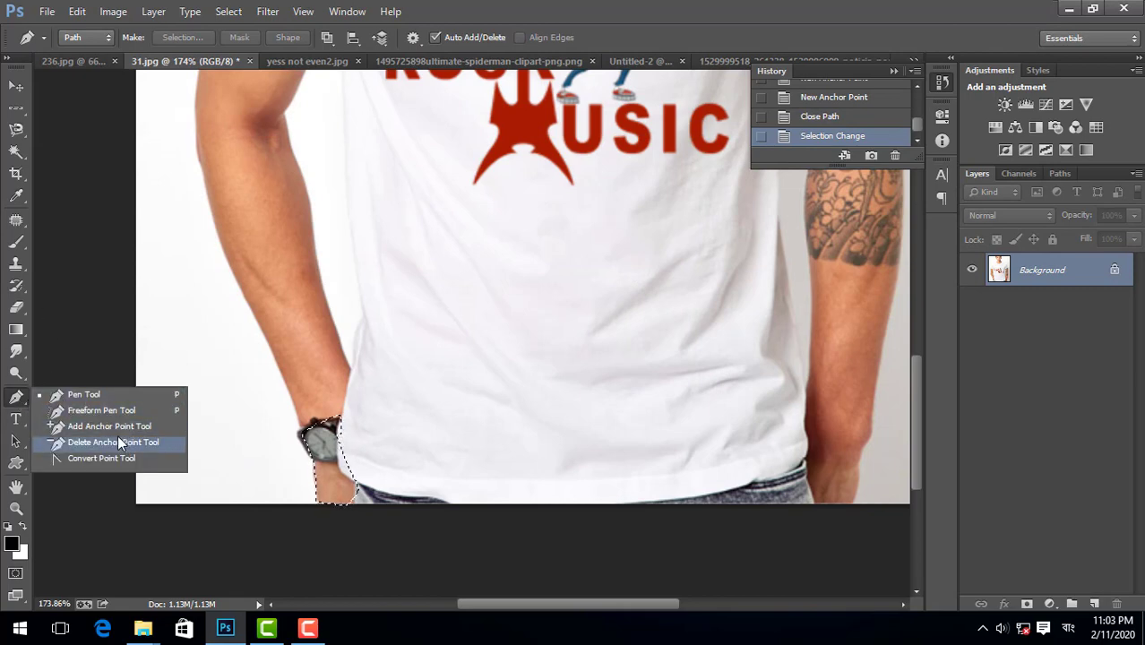
{"action": "key", "text": "Escape"}
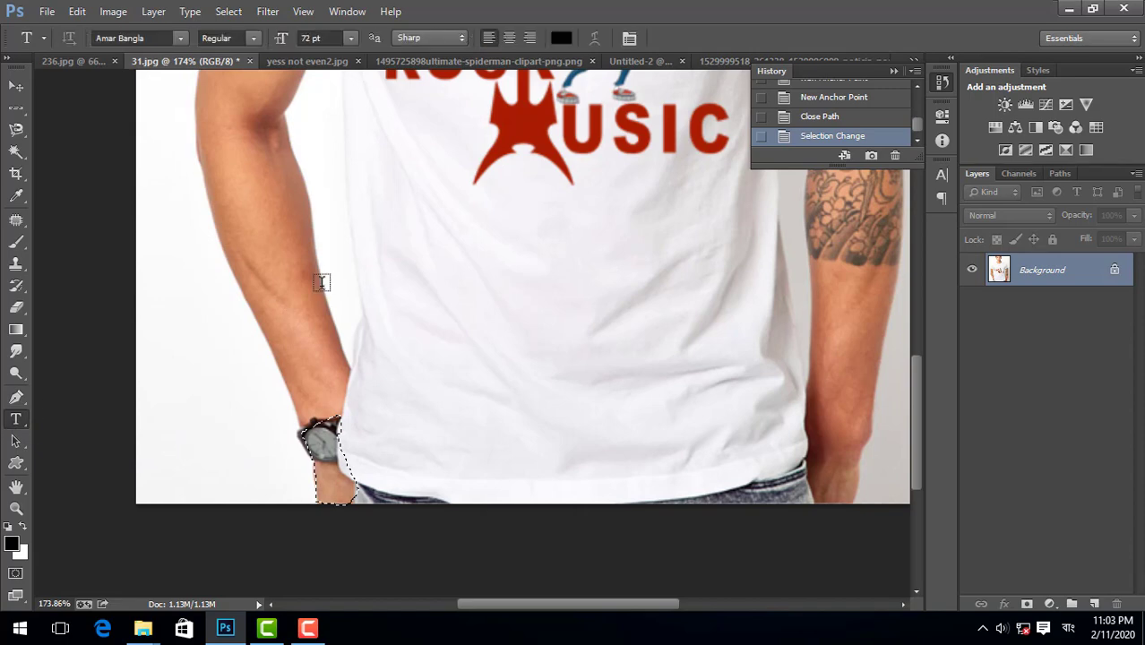
Step: Enter "zxdzcz" as 72 pt Amar Bangla horizontal text on the shirt's upper chest and delete its characters
{"action": "scroll", "coordinate": [440, 277], "scroll_direction": "up", "scroll_amount": 5}
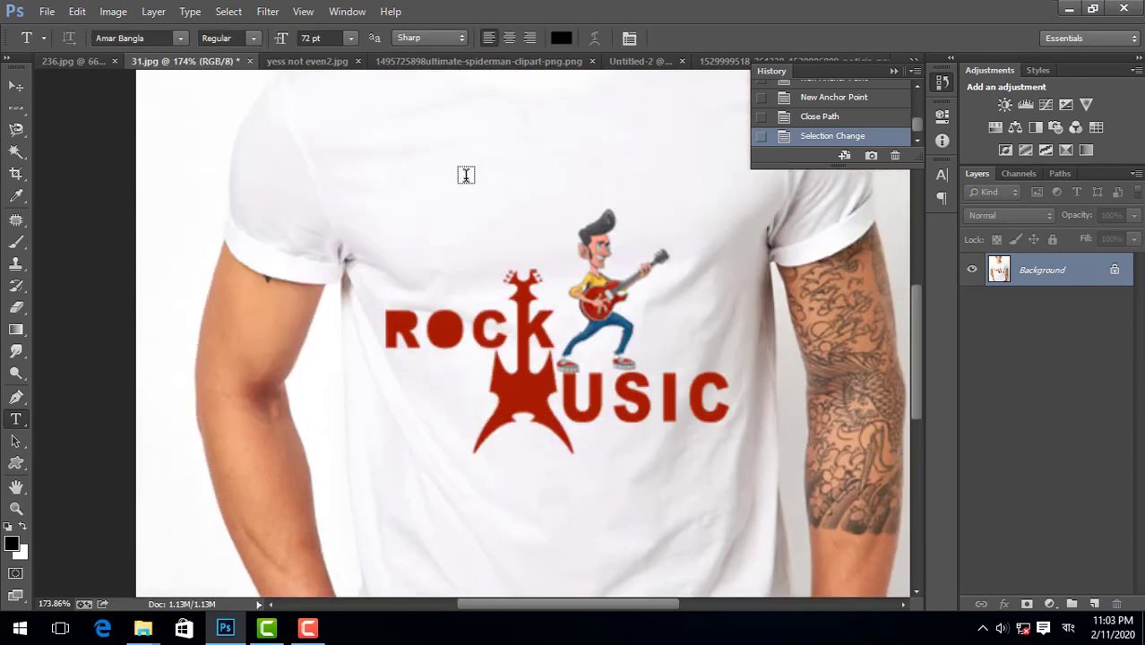
{"action": "scroll", "coordinate": [501, 276], "scroll_direction": "up", "scroll_amount": 2}
{"action": "left_click", "coordinate": [448, 271]}
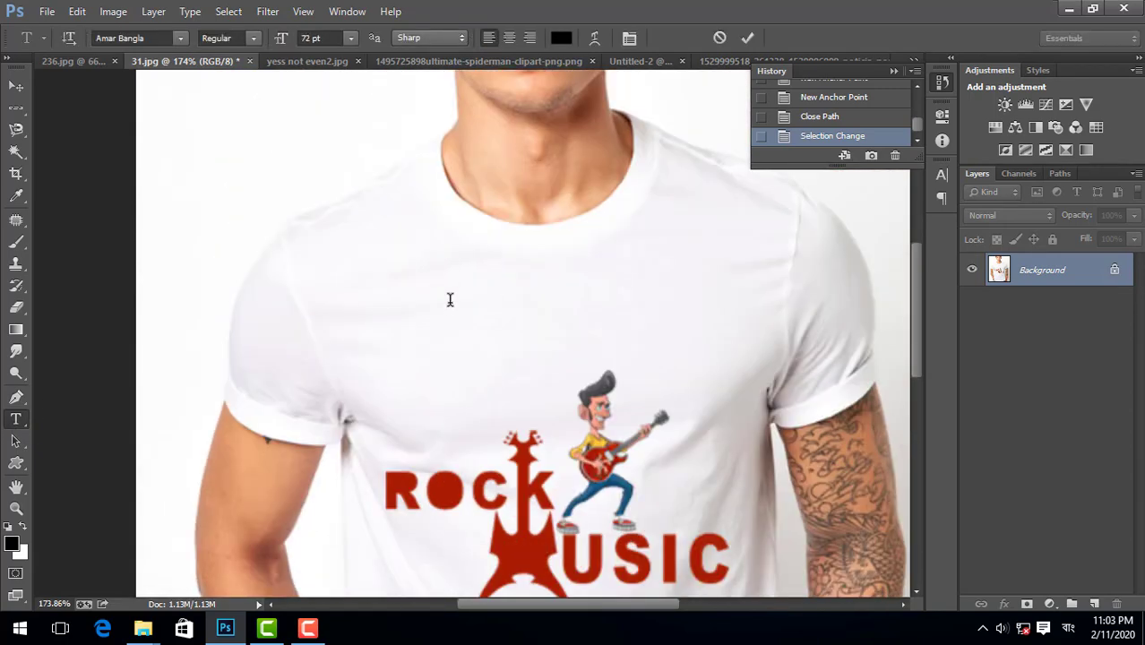
{"action": "type", "text": "zxdzcz"}
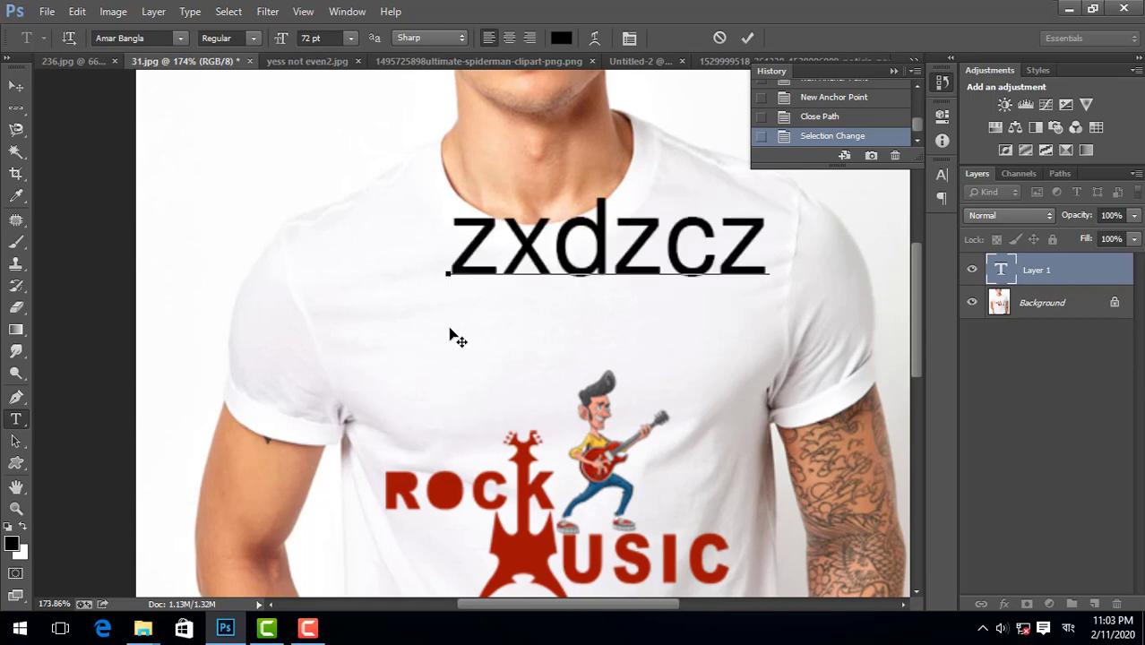
{"action": "key", "text": "BackSpace"}
{"action": "key", "text": "Left"}
{"action": "key", "text": "Left"}
{"action": "key", "text": "Left"}
Step: Switch to the Vertical Type Tool, enter "dfds" down the shirt's chest and delete all of its characters
{"action": "right_click", "coordinate": [16, 418]}
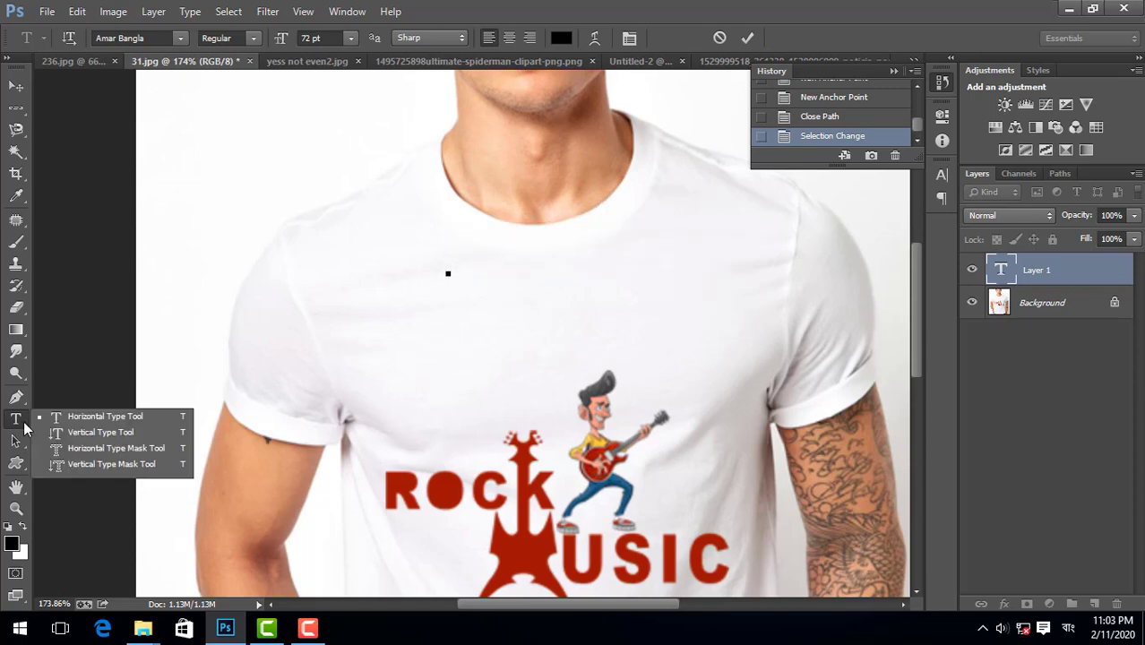
{"action": "left_click", "coordinate": [100, 432]}
{"action": "left_click", "coordinate": [412, 250]}
{"action": "type", "text": "dfds"}
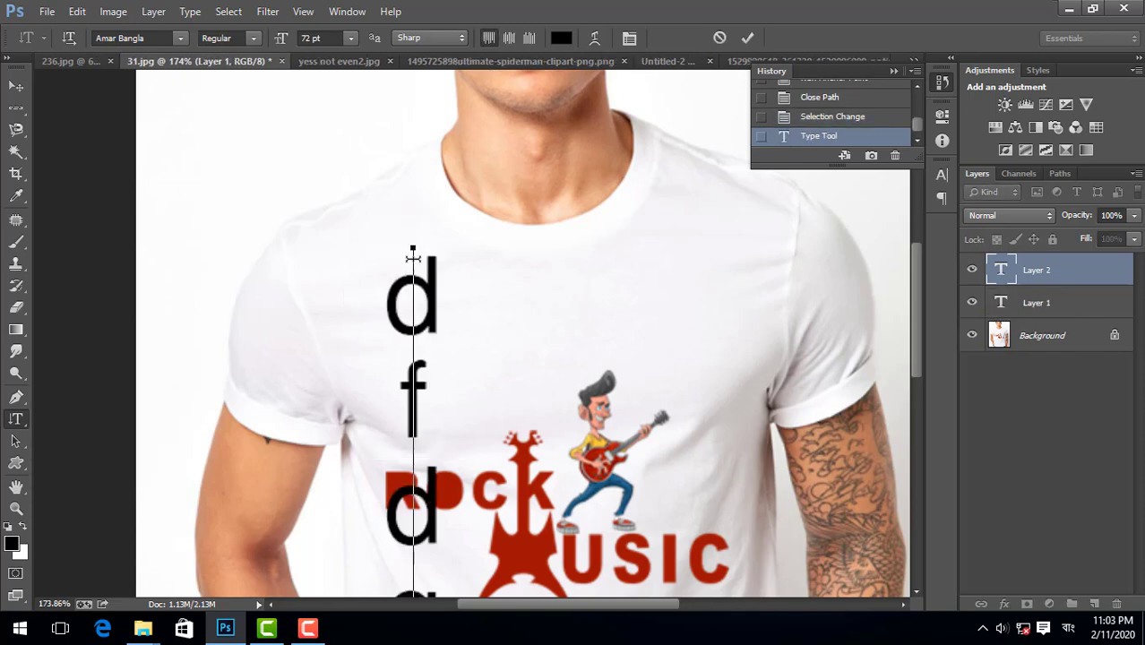
{"action": "key", "text": "ctrl+a"}
{"action": "key", "text": "BackSpace"}
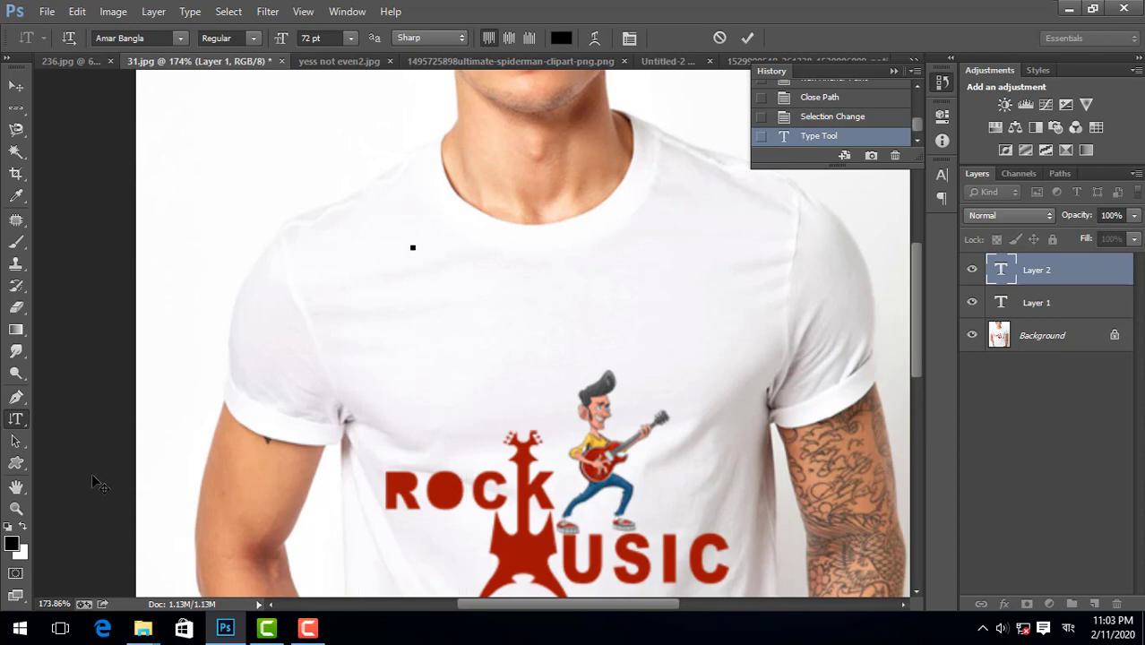
Step: Commit the empty vertical text and activate the Rectangle Tool from the shape tools
{"action": "right_click", "coordinate": [19, 428]}
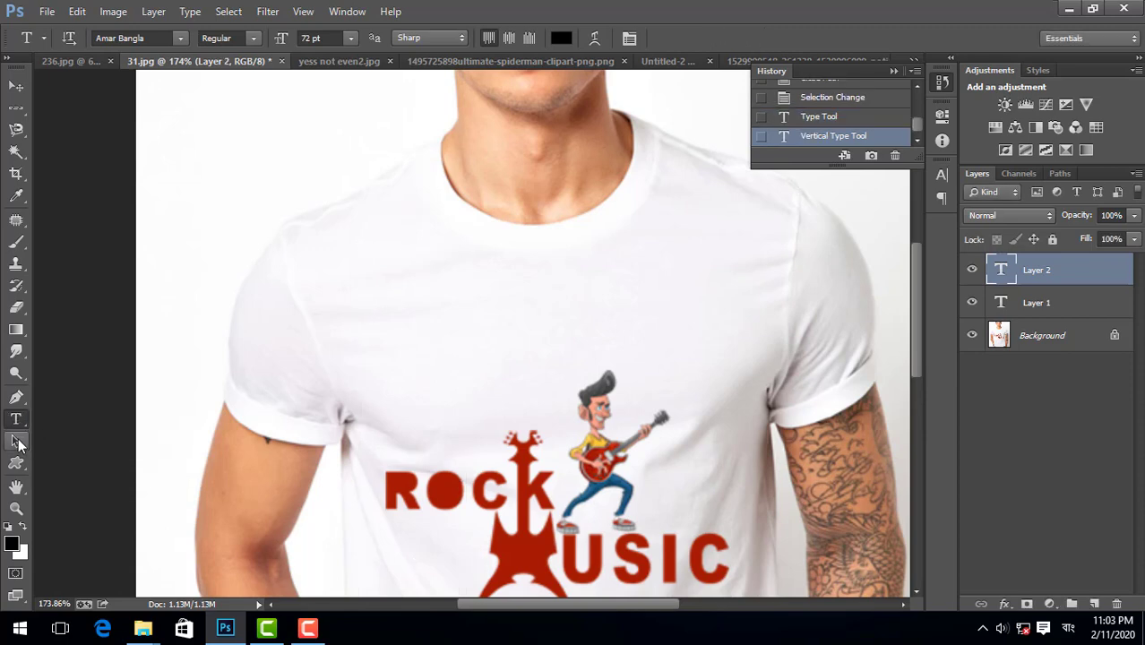
{"action": "left_click", "coordinate": [18, 443]}
{"action": "left_click", "coordinate": [18, 466]}
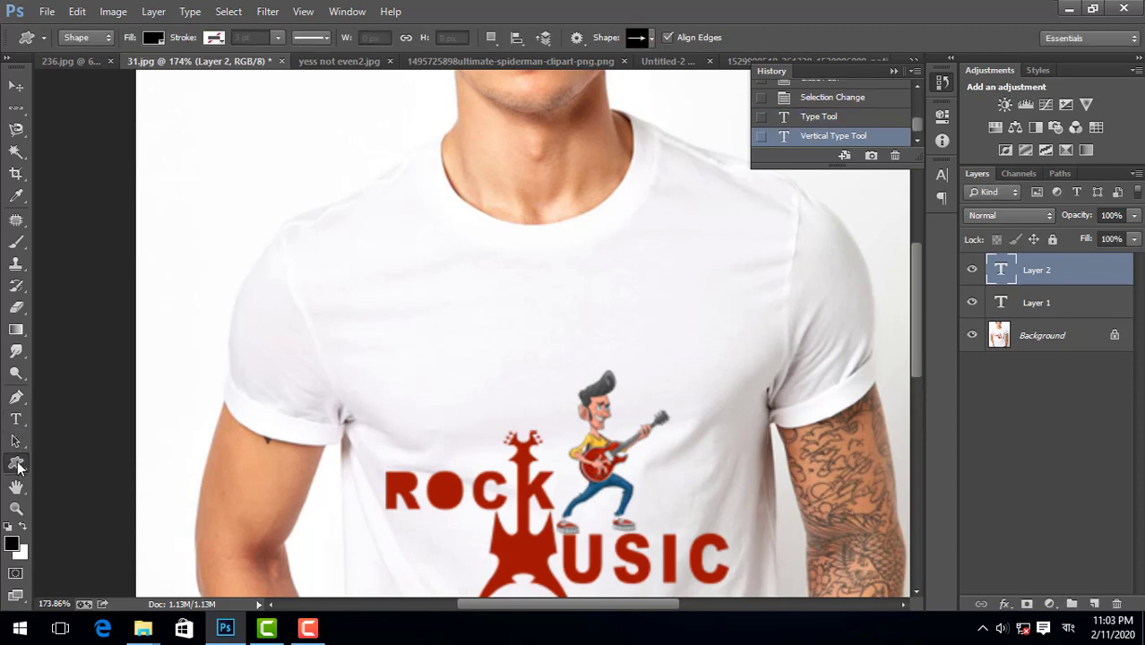
{"action": "right_click", "coordinate": [18, 466]}
{"action": "left_click", "coordinate": [65, 464]}
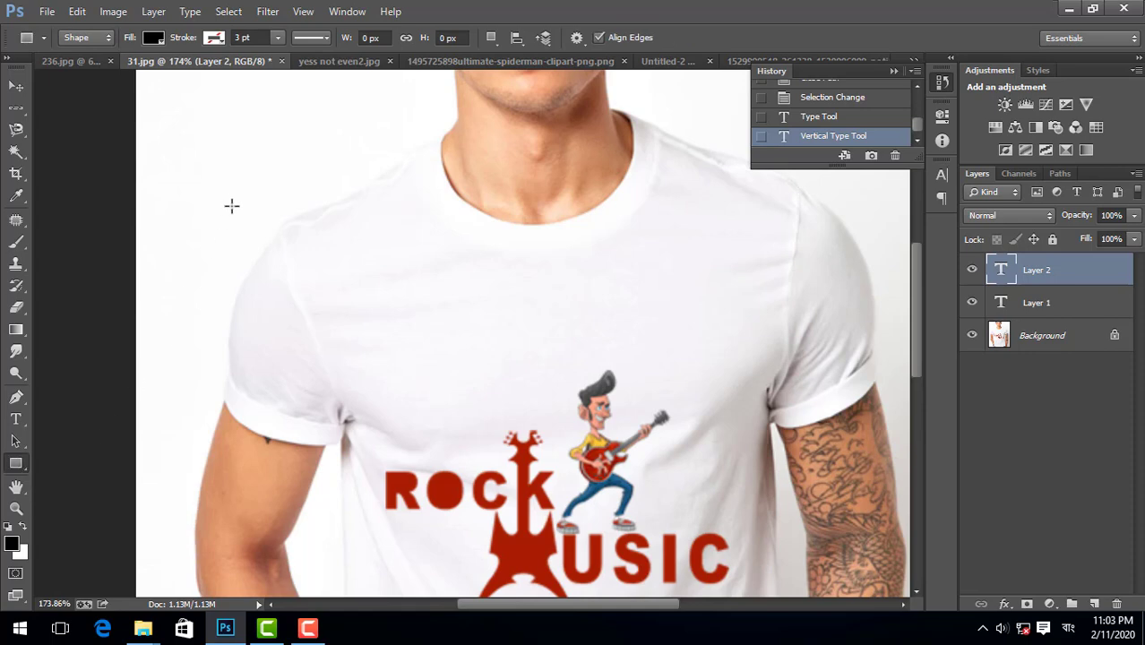
Step: Create a new white 956 × 950 px RGB document named Untitled-3 at 72 pixels/inch
{"action": "left_click", "coordinate": [46, 11]}
{"action": "left_click", "coordinate": [54, 27]}
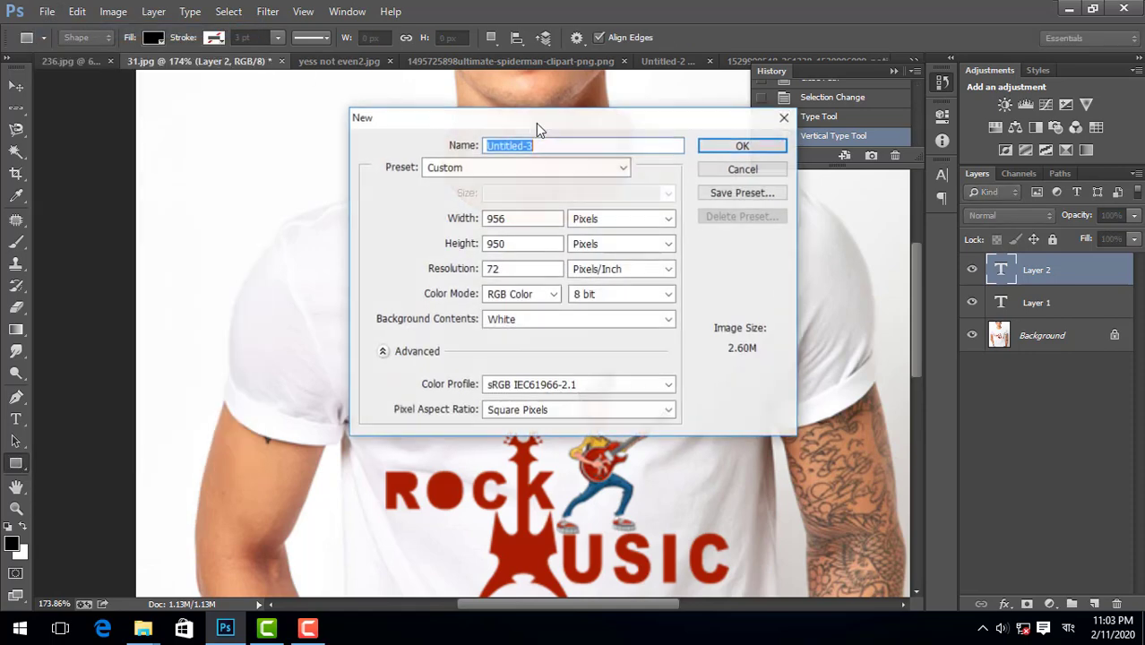
{"action": "left_click", "coordinate": [726, 170]}
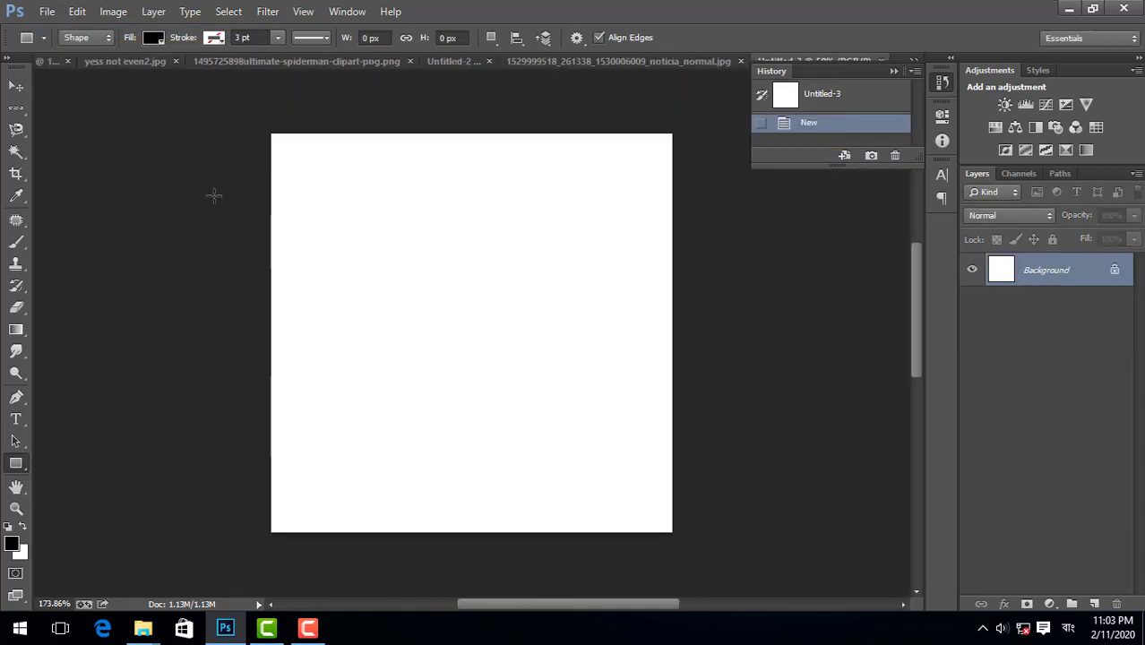
Step: Draw a black rectangle about 339 × 146 px and, below it, a rounded rectangle about 243 × 120 px with a 10 px radius
{"action": "scroll", "coordinate": [130, 359], "scroll_direction": "up", "scroll_amount": 3}
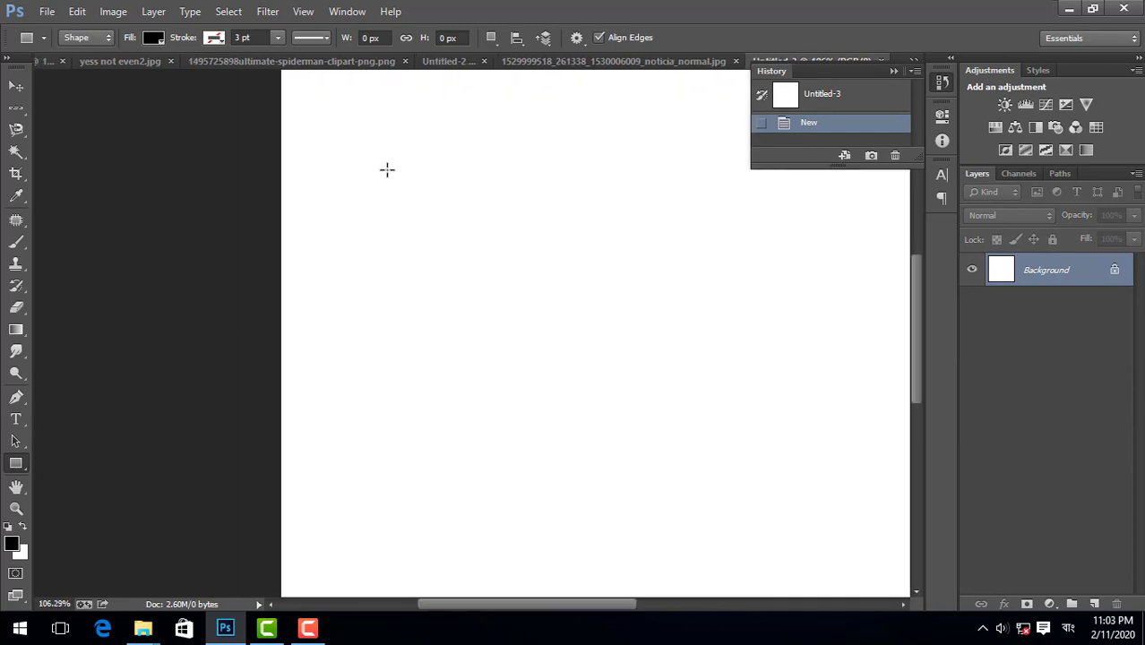
{"action": "left_click_drag", "start_coordinate": [386, 169], "coordinate": [683, 299]}
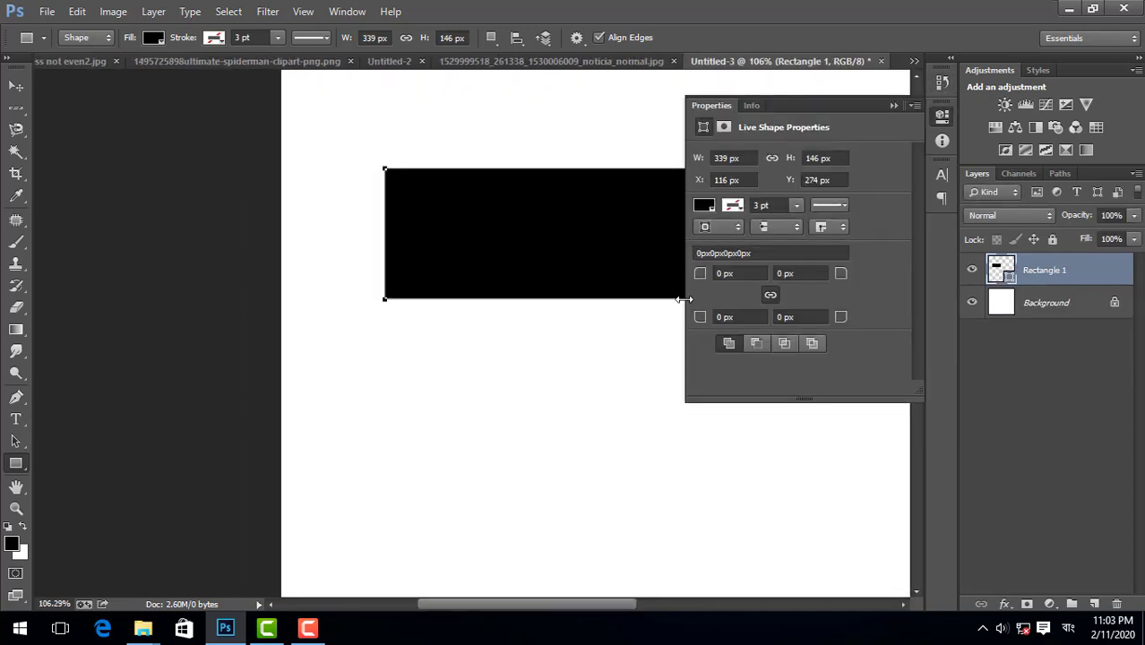
{"action": "right_click", "coordinate": [15, 465]}
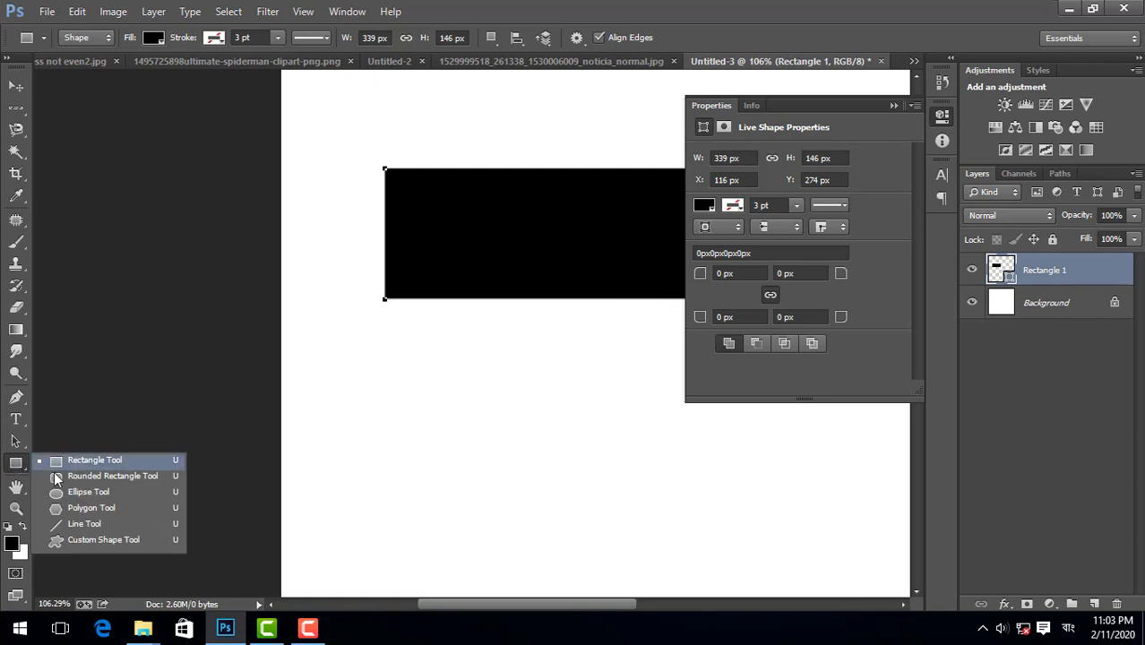
{"action": "left_click", "coordinate": [57, 475]}
{"action": "left_click_drag", "start_coordinate": [409, 363], "coordinate": [623, 467]}
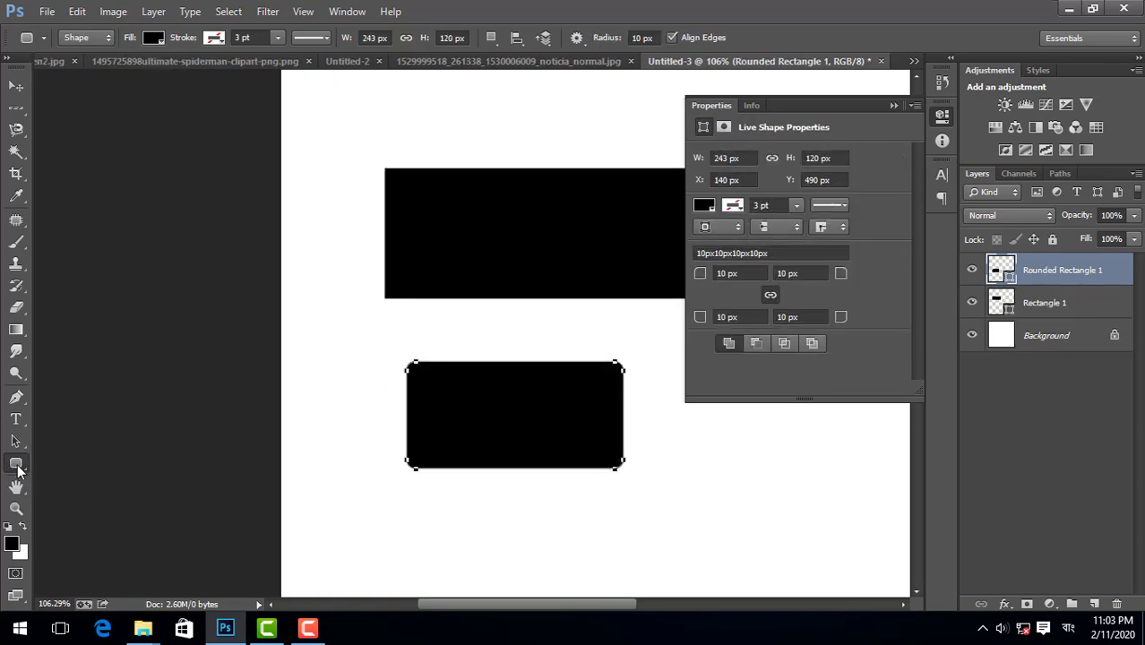
Step: Switch to the Hand Tool and pan the canvas slightly up and to the left
{"action": "right_click", "coordinate": [17, 467]}
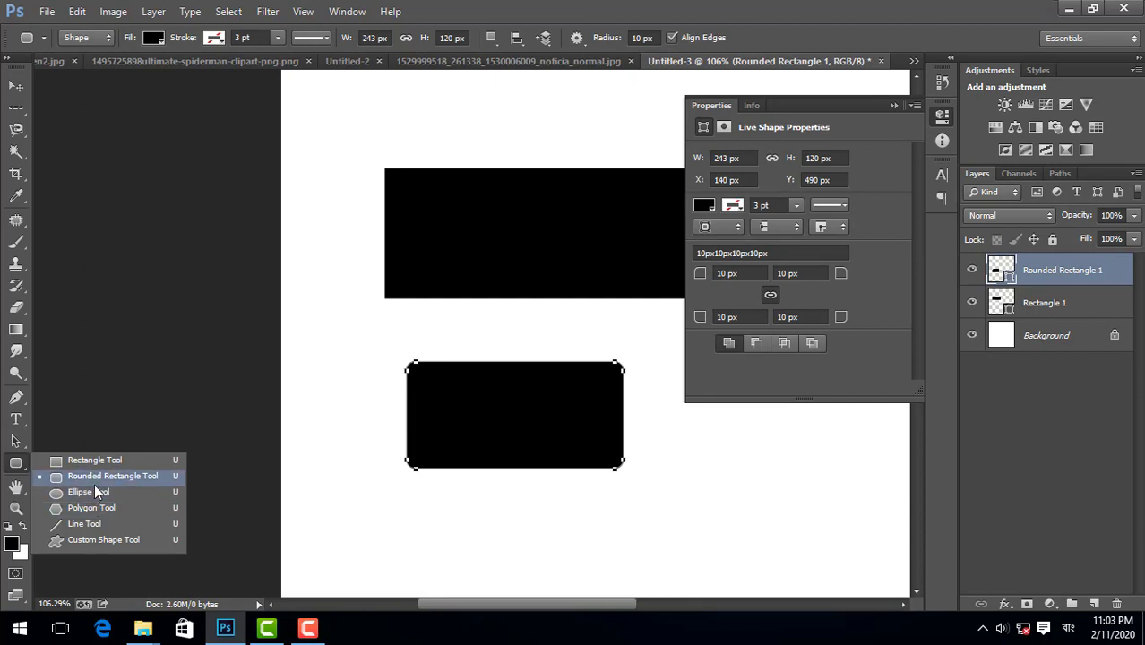
{"action": "left_click", "coordinate": [16, 486]}
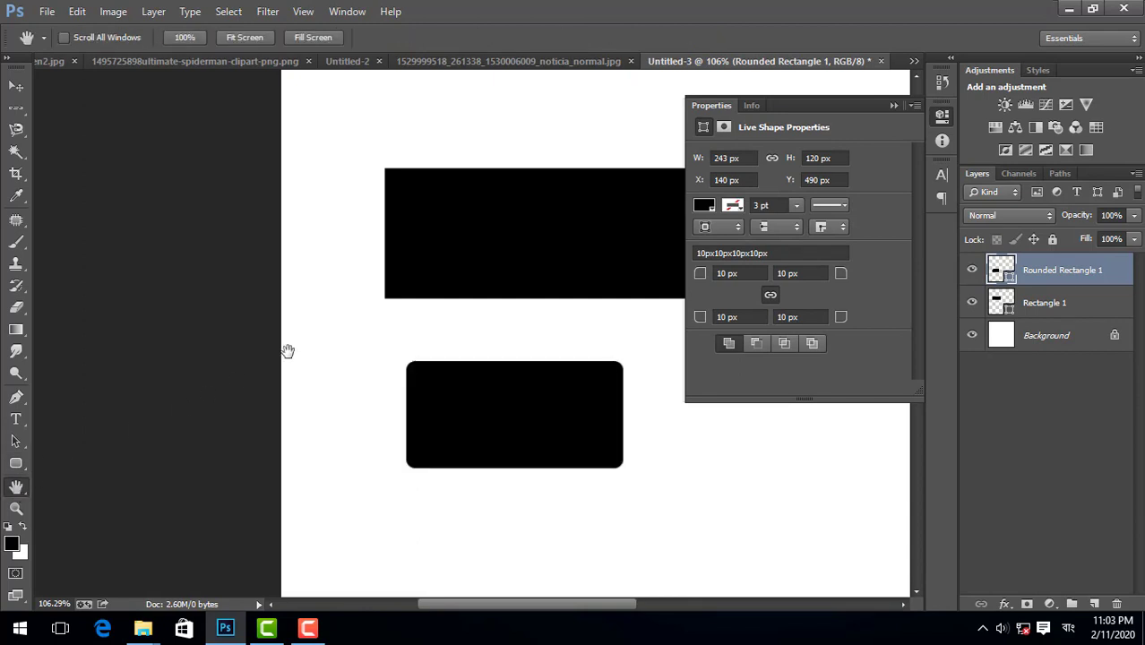
{"action": "left_click_drag", "start_coordinate": [372, 260], "coordinate": [347, 240]}
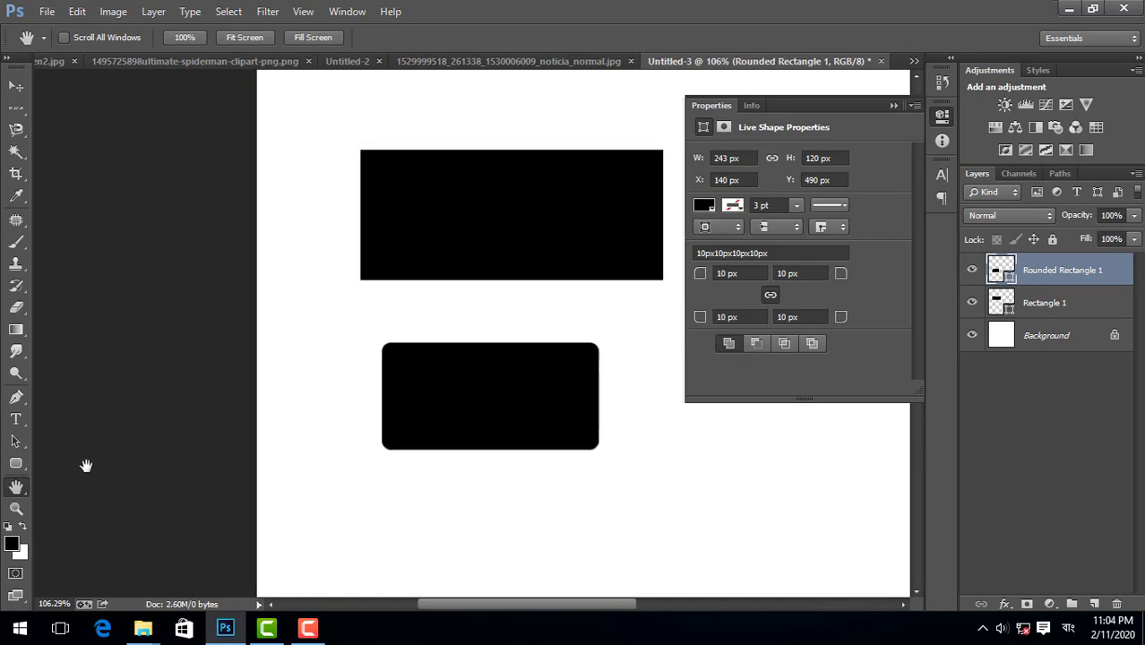
Step: Activate the Zoom Tool and set the foreground color to orange #f78f0a
{"action": "right_click", "coordinate": [17, 487]}
{"action": "left_click", "coordinate": [19, 508]}
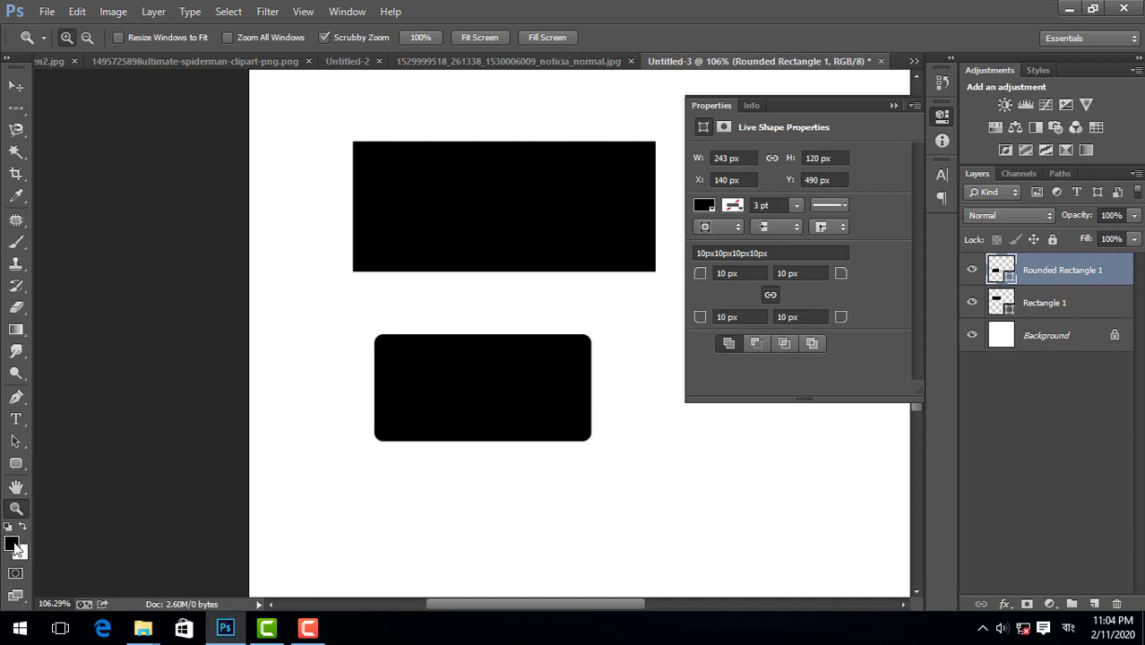
{"action": "left_click", "coordinate": [12, 544]}
{"action": "left_click_drag", "start_coordinate": [595, 335], "coordinate": [793, 173]}
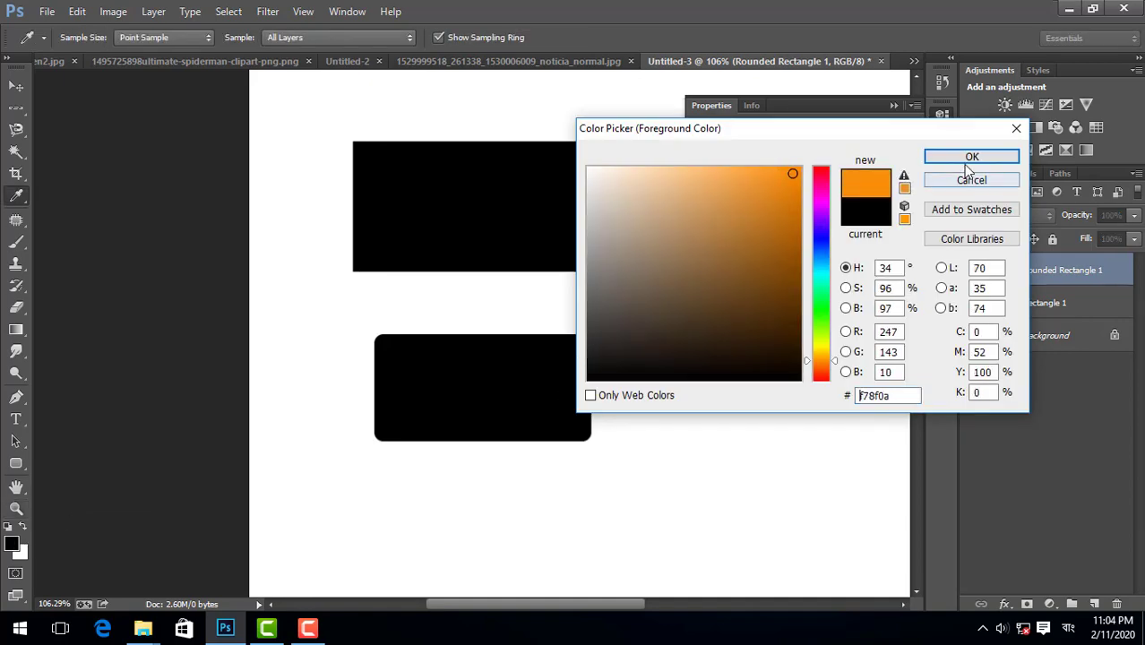
{"action": "left_click", "coordinate": [971, 157]}
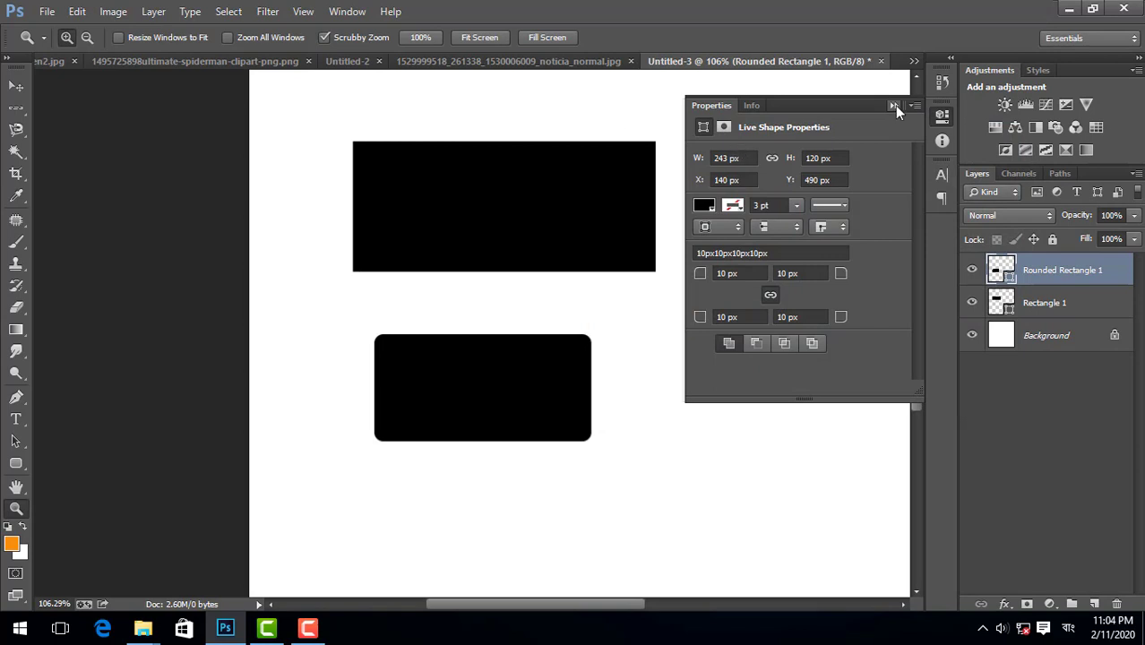
Step: Rasterize the Rounded Rectangle 1 layer and paint dense orange strokes with the 87 px fan Brush over the left part of both rectangles
{"action": "left_click", "coordinate": [16, 241]}
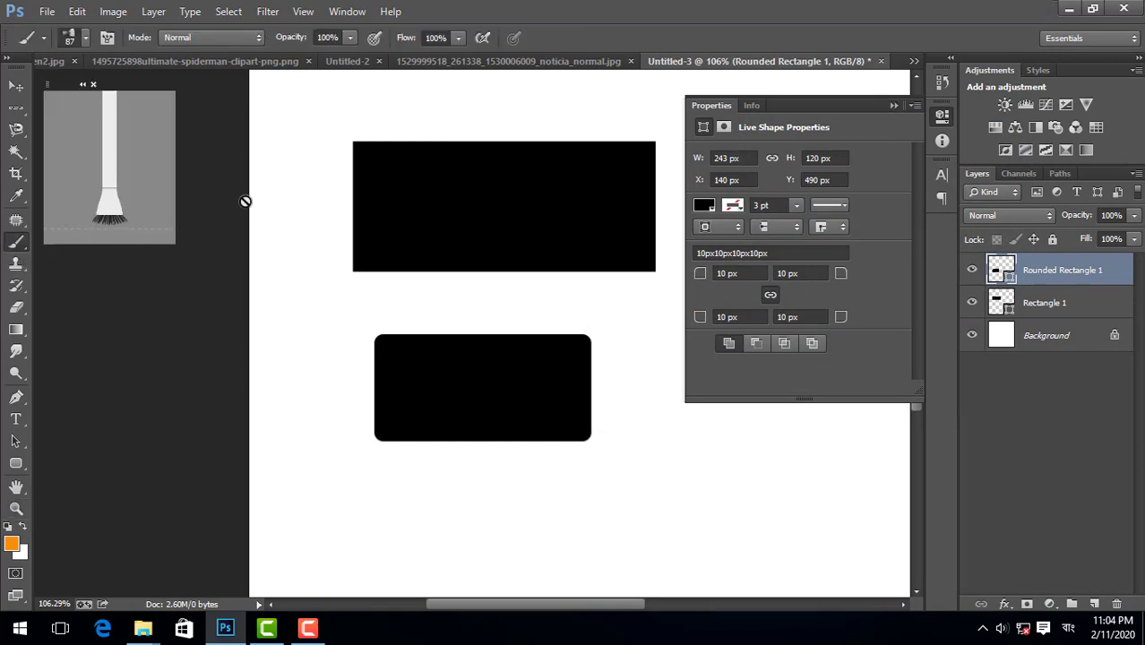
{"action": "left_click", "coordinate": [446, 207]}
{"action": "left_click", "coordinate": [526, 248]}
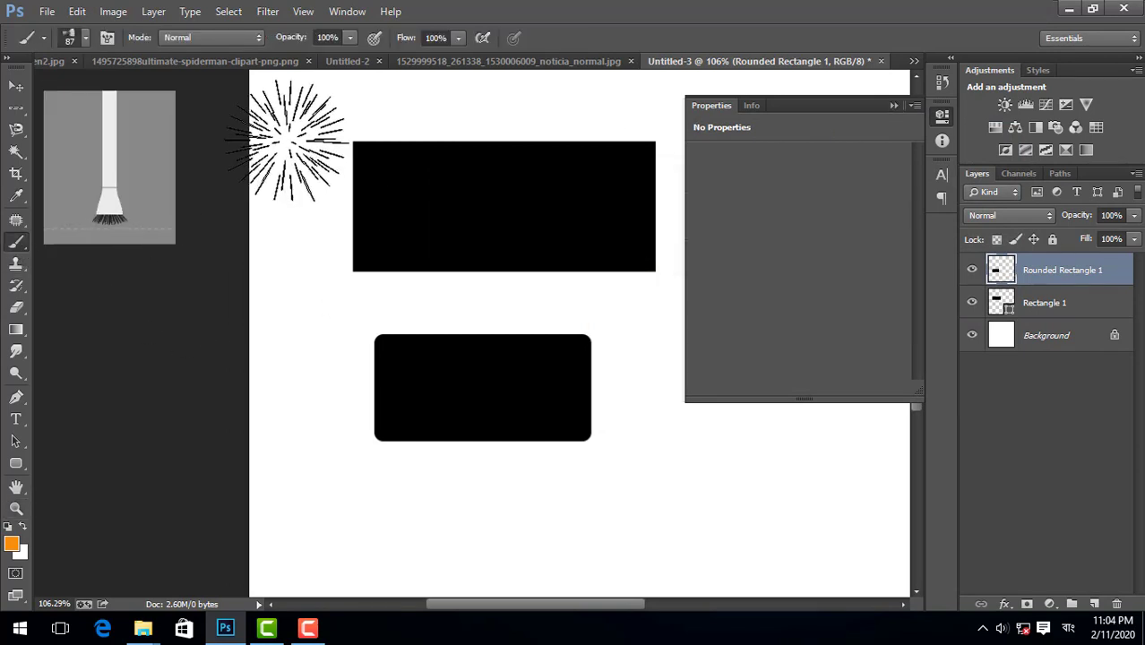
{"action": "mouse_move", "coordinate": [286, 133]}
{"action": "left_mouse_down"}
{"action": "mouse_move", "coordinate": [324, 260]}
{"action": "mouse_move", "coordinate": [383, 256]}
{"action": "mouse_move", "coordinate": [484, 296]}
{"action": "left_mouse_up"}
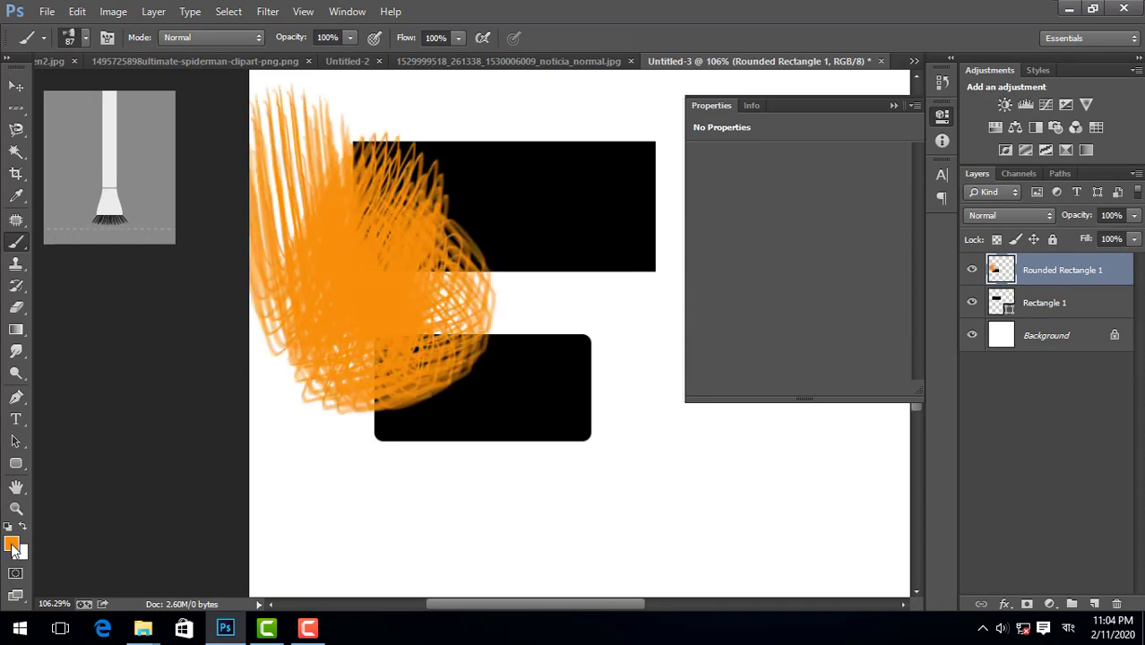
Step: Try red #c61818 and the hex value dffd as background color, and discard the color change
{"action": "left_click", "coordinate": [21, 552]}
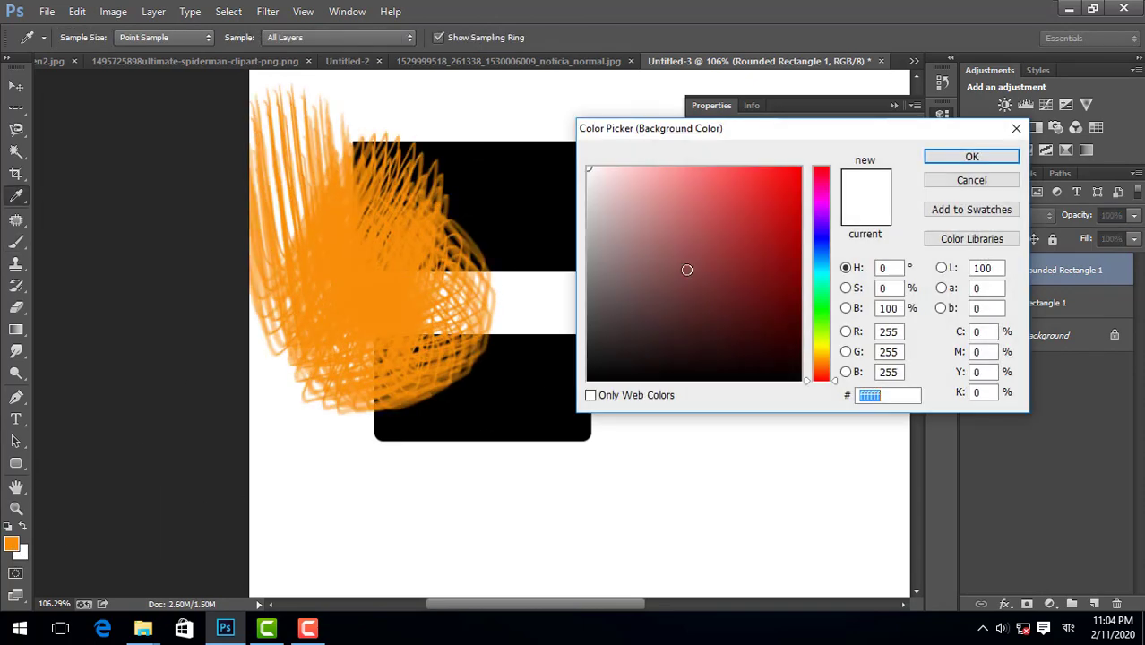
{"action": "left_click", "coordinate": [667, 291]}
{"action": "left_click", "coordinate": [714, 278]}
{"action": "left_click", "coordinate": [775, 215]}
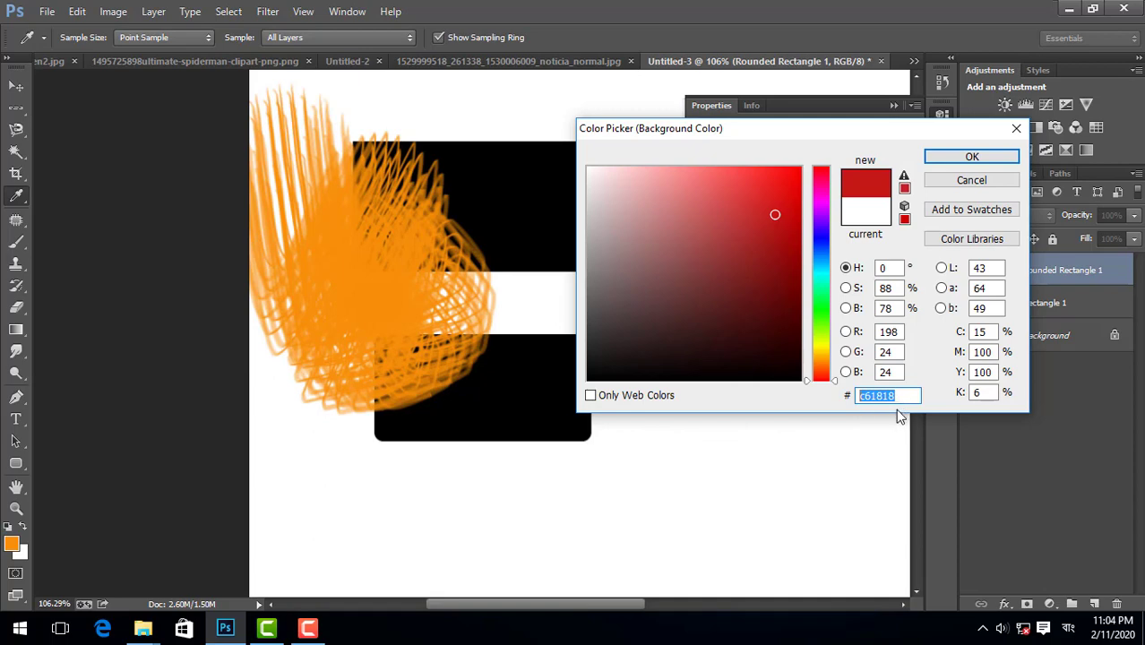
{"action": "key", "text": "BackSpace"}
{"action": "type", "text": "dffd"}
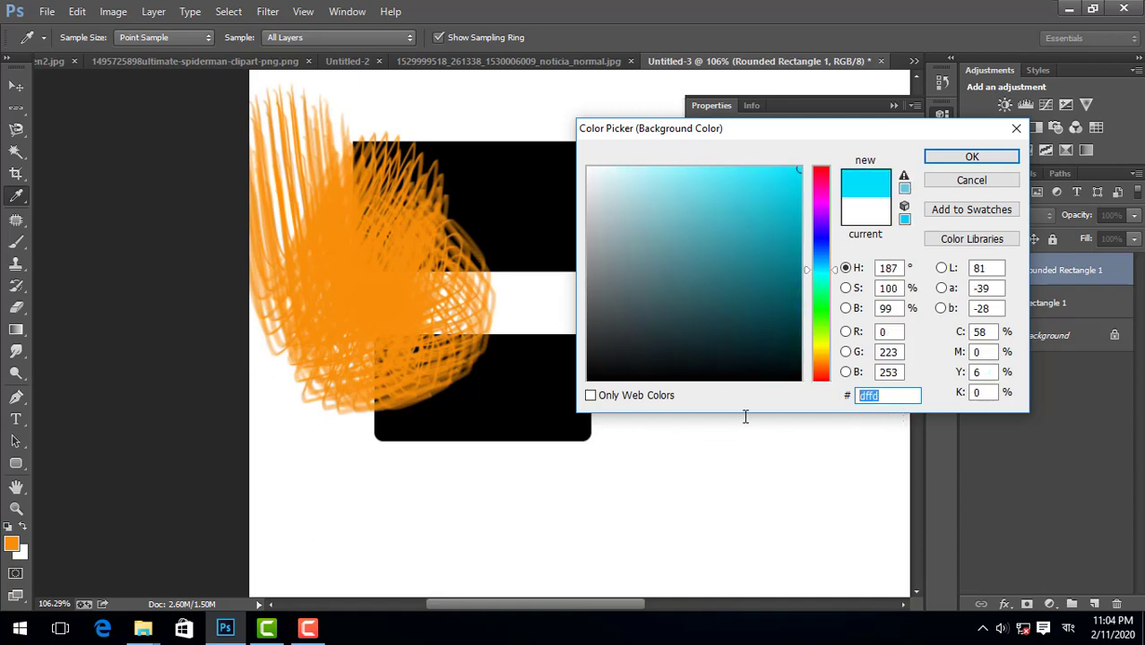
{"action": "key", "text": "BackSpace"}
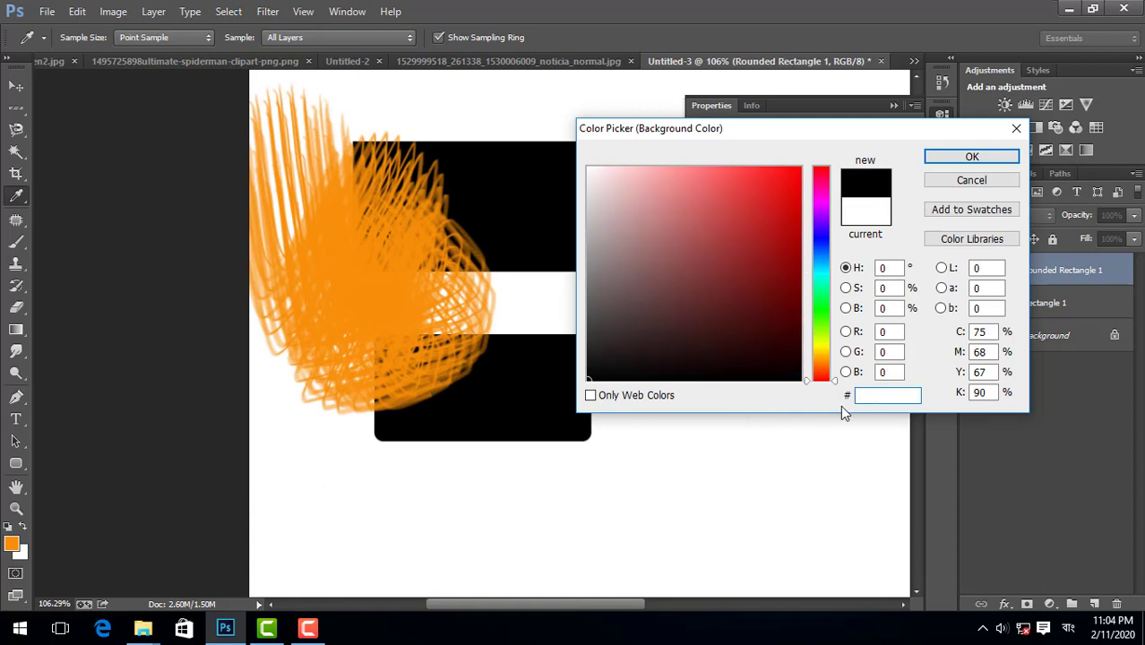
{"action": "right_click", "coordinate": [878, 398]}
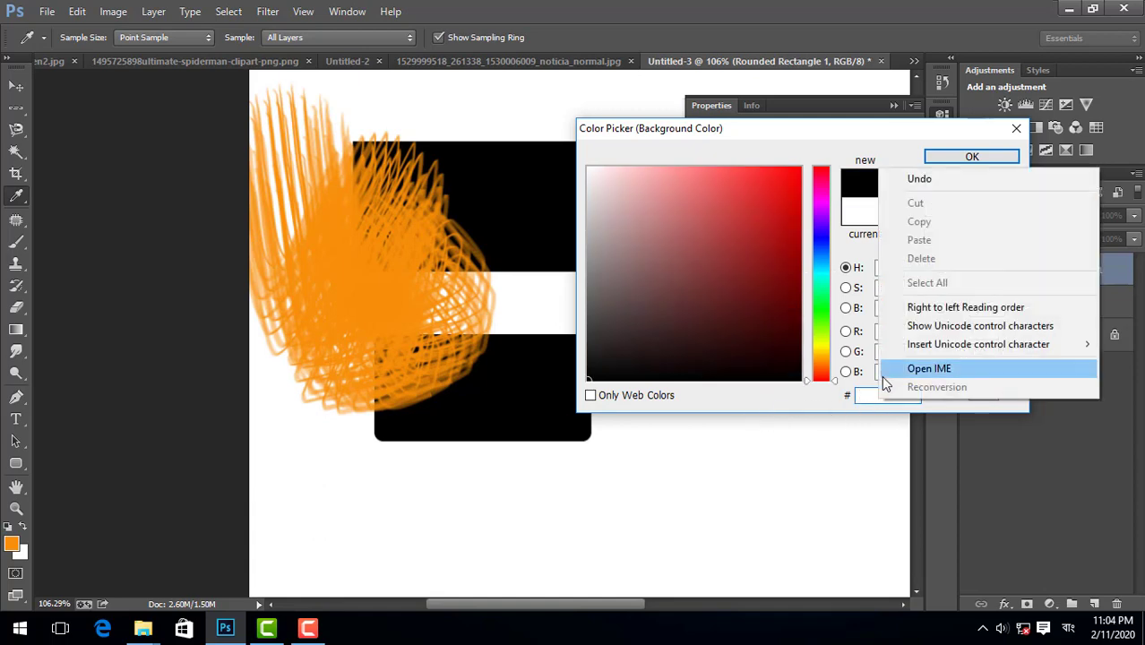
{"action": "left_click", "coordinate": [876, 408]}
{"action": "type", "text": "dfdd"}
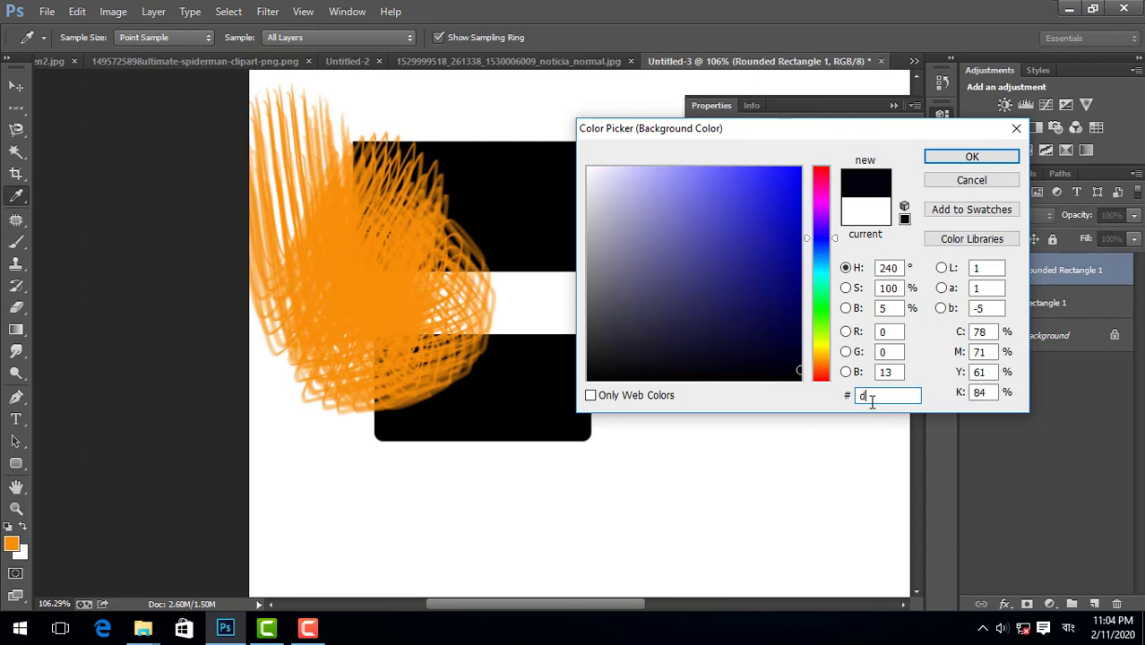
{"action": "left_click", "coordinate": [970, 181]}
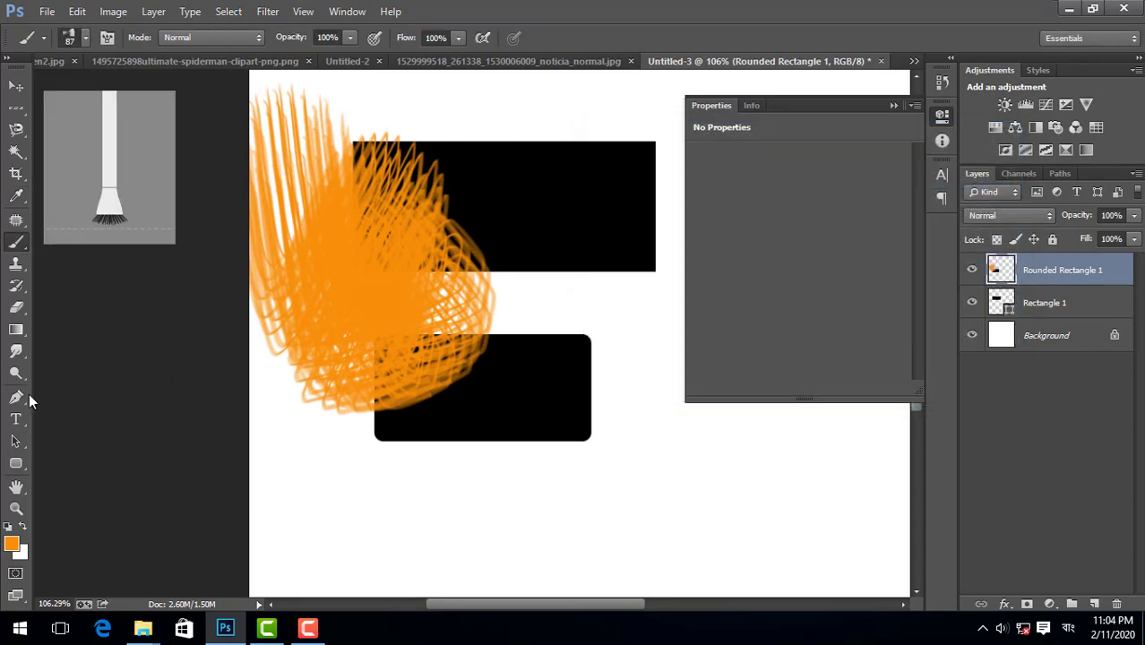
Step: Turn on Quick Mask mode, view its options and close them without changes
{"action": "left_click", "coordinate": [15, 576]}
{"action": "left_click", "coordinate": [14, 576]}
{"action": "double_click", "coordinate": [14, 576]}
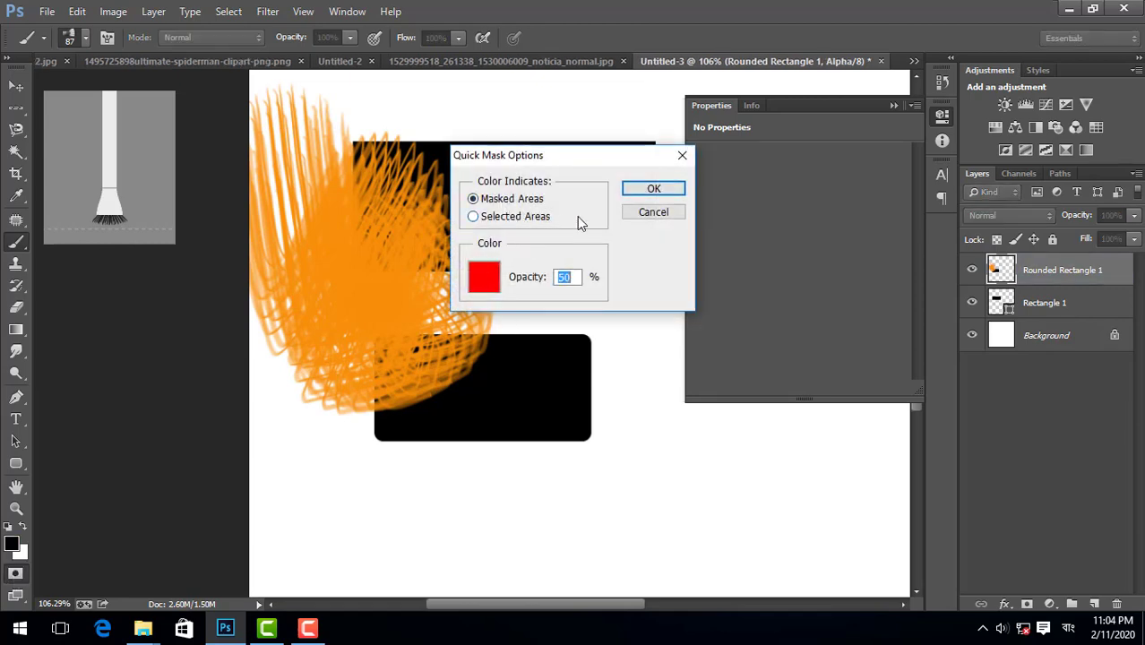
{"action": "left_click", "coordinate": [650, 213]}
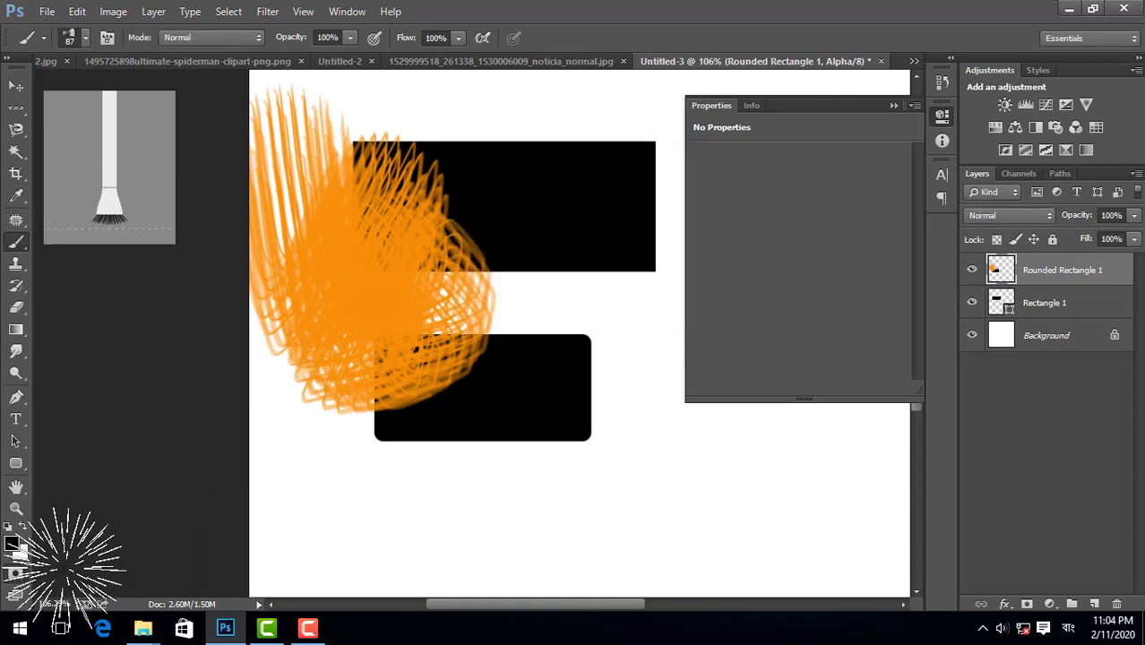
Step: Change the screen mode to Full Screen with Menu Bar and on to Full Screen with the panels hidden
{"action": "left_click", "coordinate": [18, 600]}
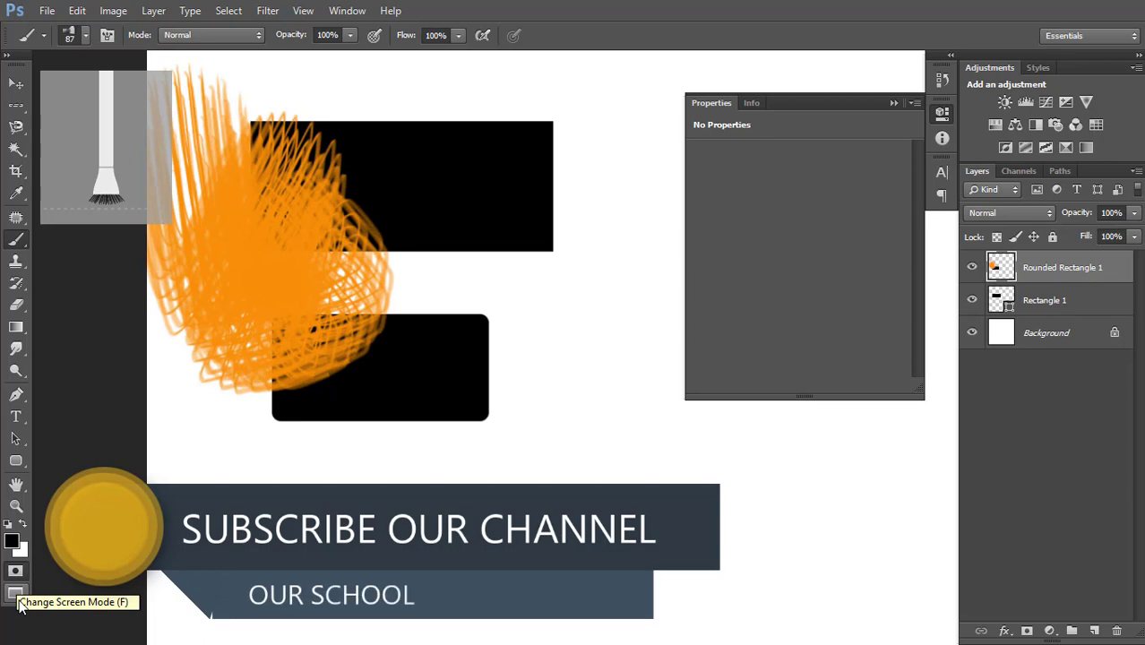
{"action": "left_click", "coordinate": [18, 600]}
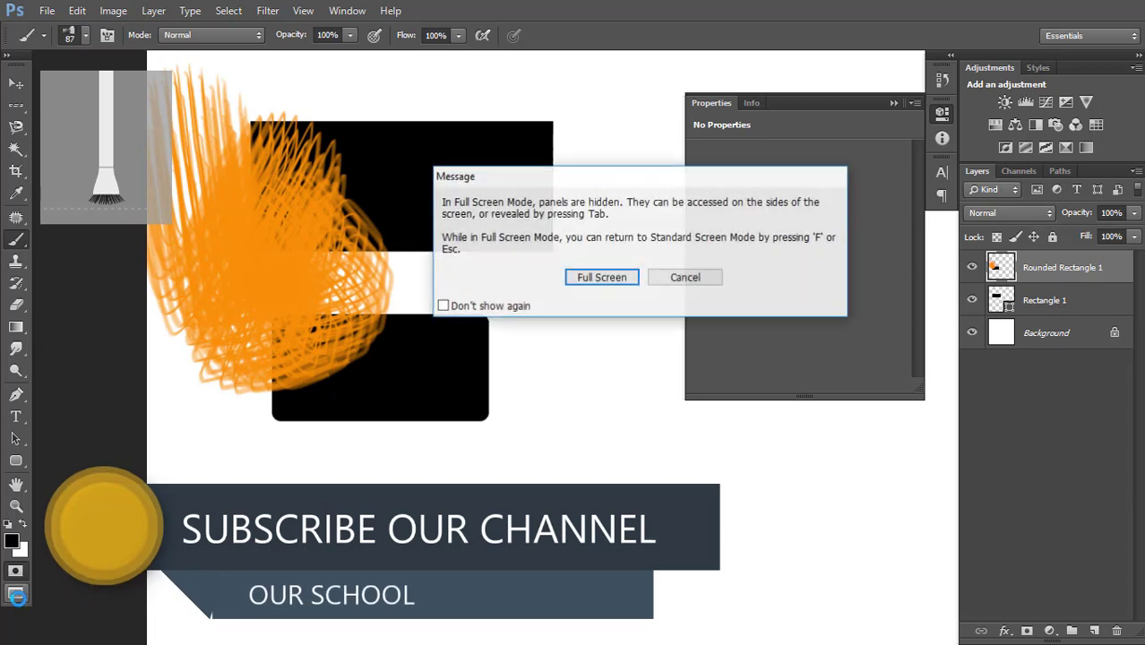
{"action": "left_click", "coordinate": [682, 278]}
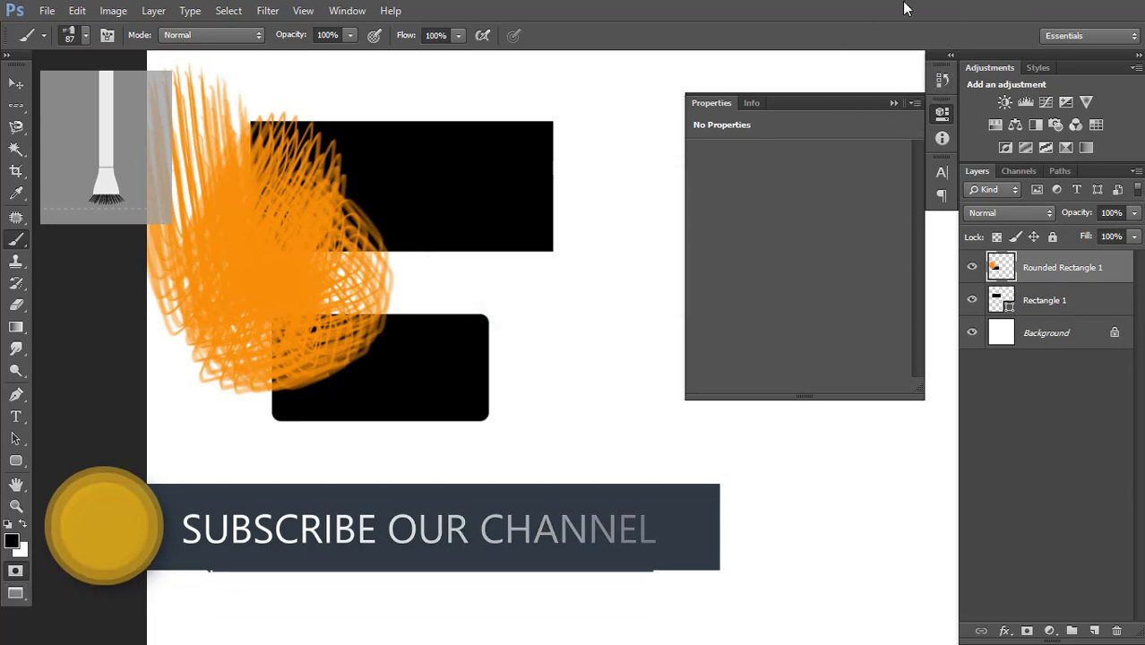
{"action": "left_click", "coordinate": [25, 594]}
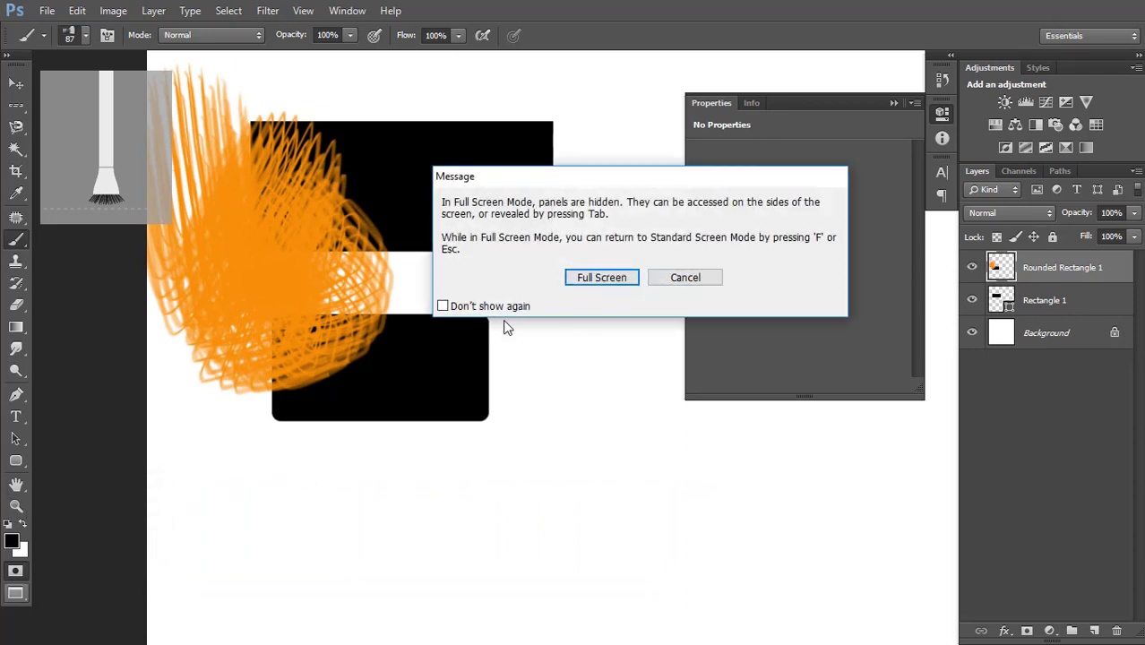
{"action": "left_click", "coordinate": [615, 279]}
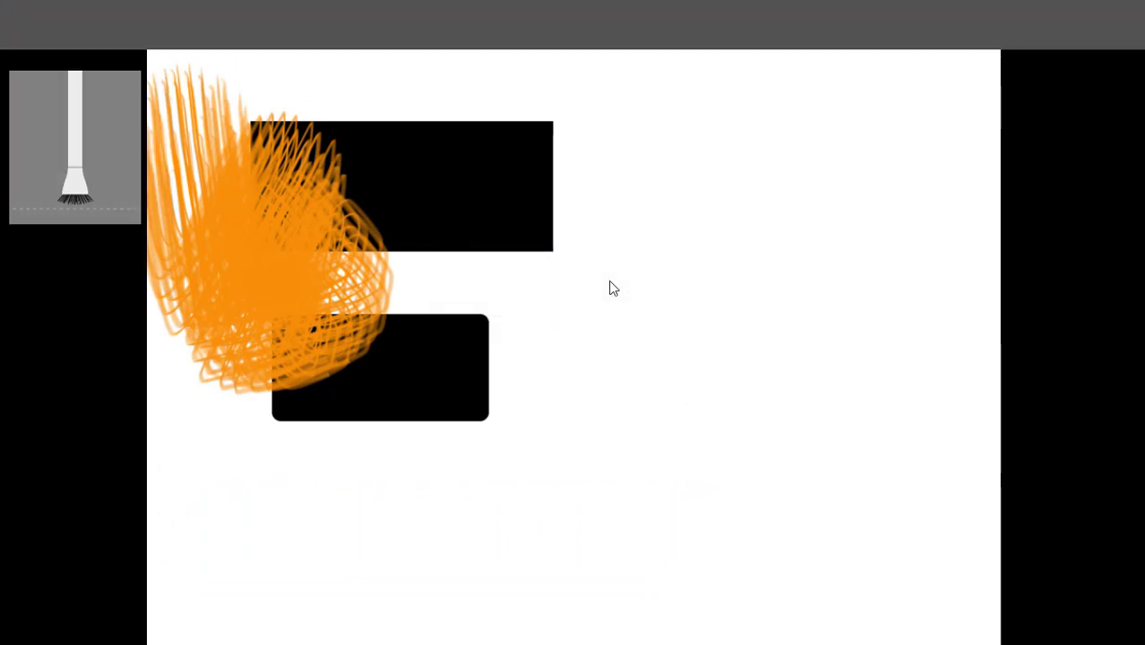
Step: Open the brush preset picker over the full-screen canvas
{"action": "right_click", "coordinate": [539, 265]}
{"action": "right_click", "coordinate": [439, 269]}
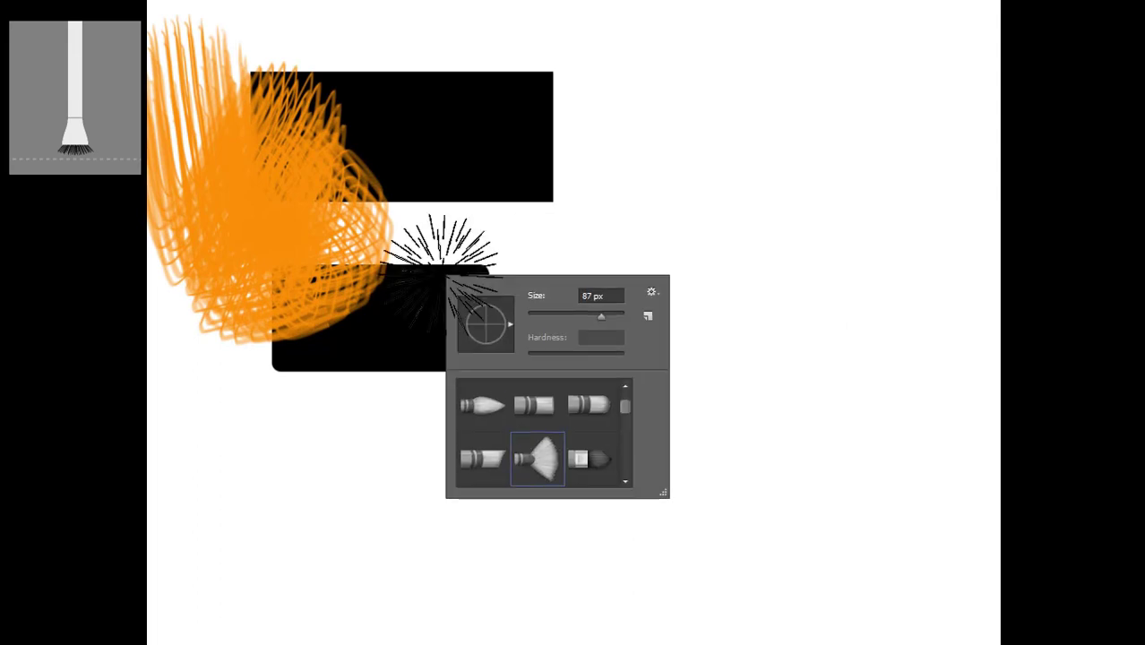